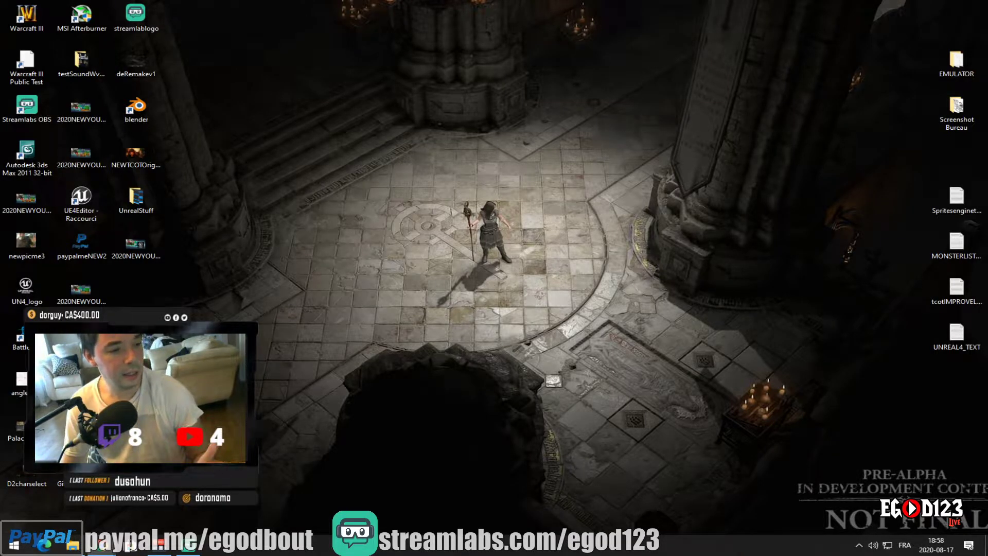
Look over the Smart Poly YouTube channel's video list and home page in an enlarged browser window
left_click_drag(0, 226, 364, 186)
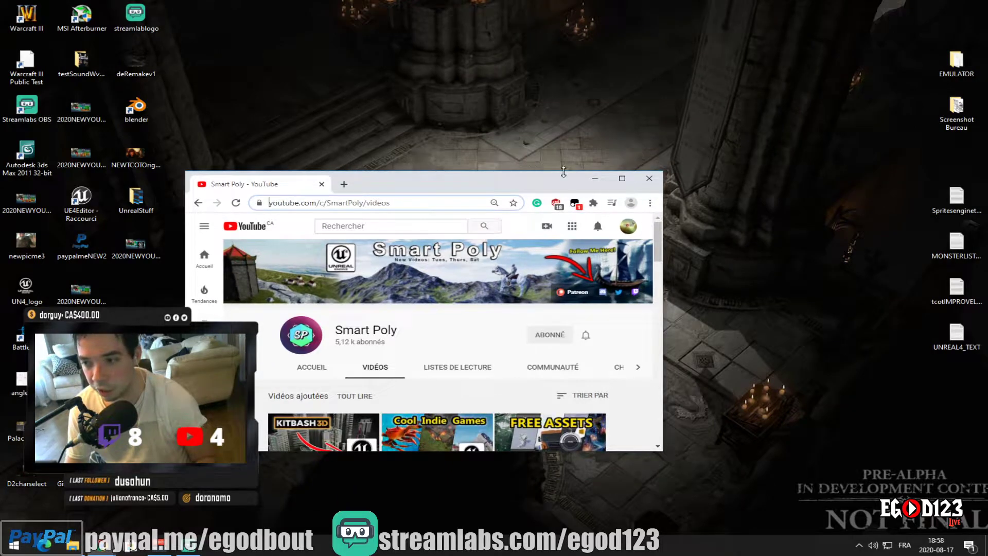
left_click(621, 179)
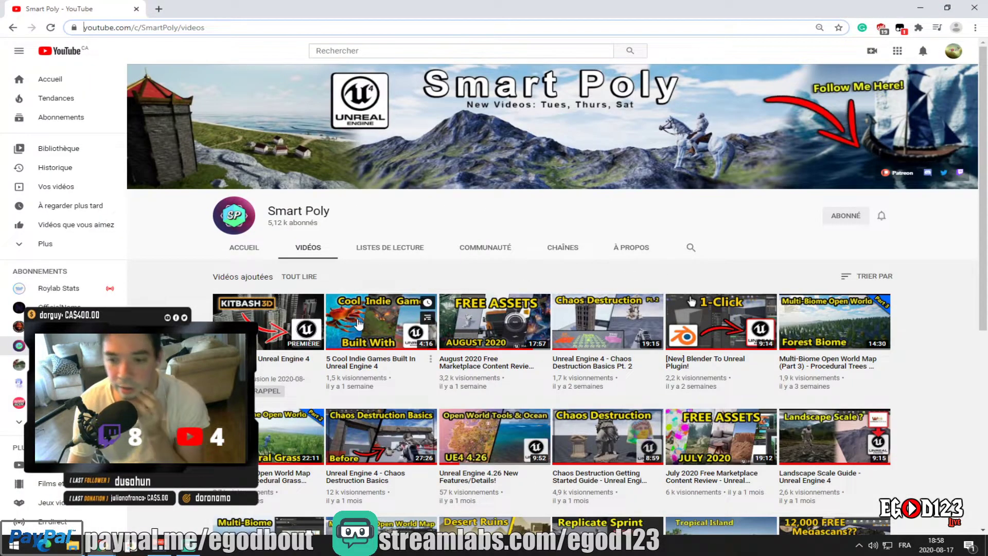
scroll(355, 319, "down", 3)
scroll(363, 324, "up", 2)
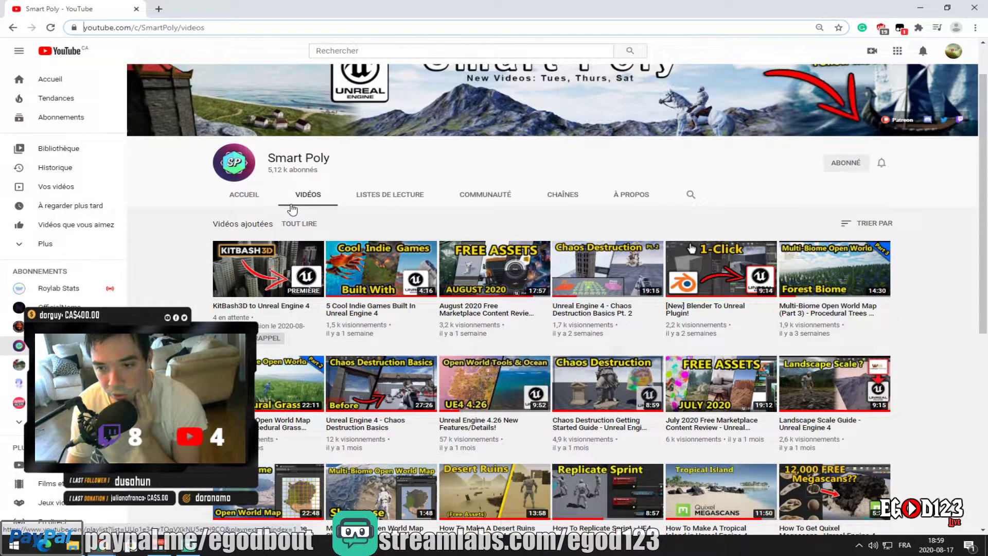
left_click(244, 195)
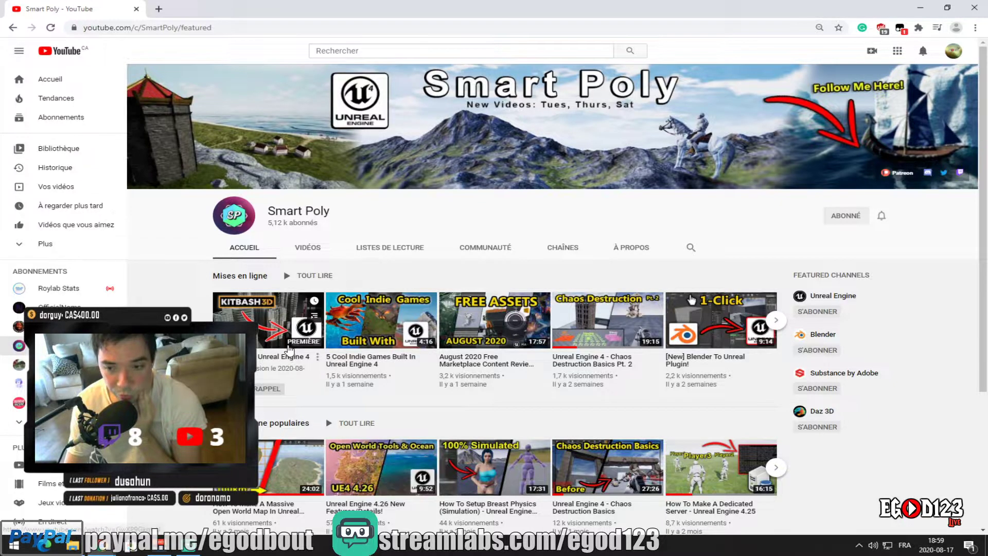
scroll(391, 335, "down", 3)
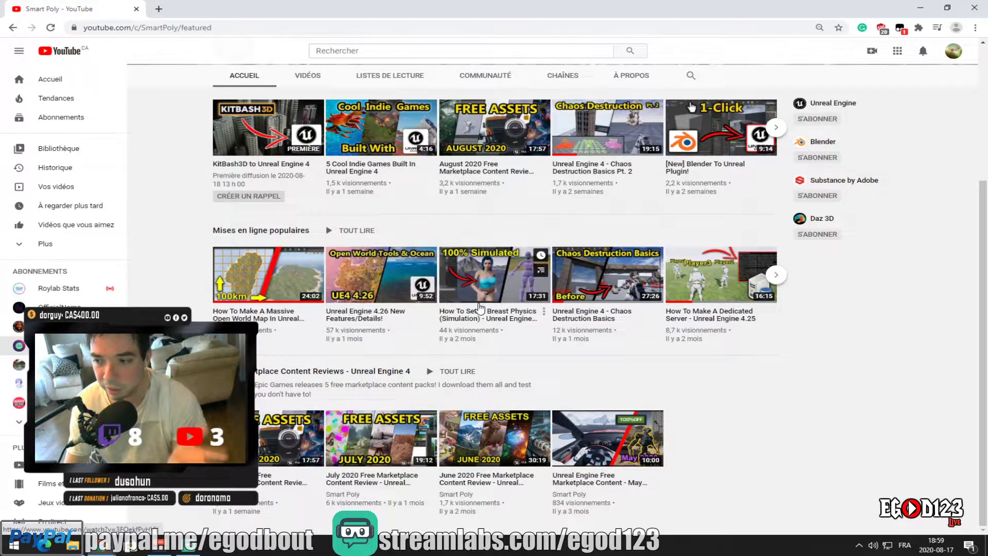
scroll(653, 116, "up", 3)
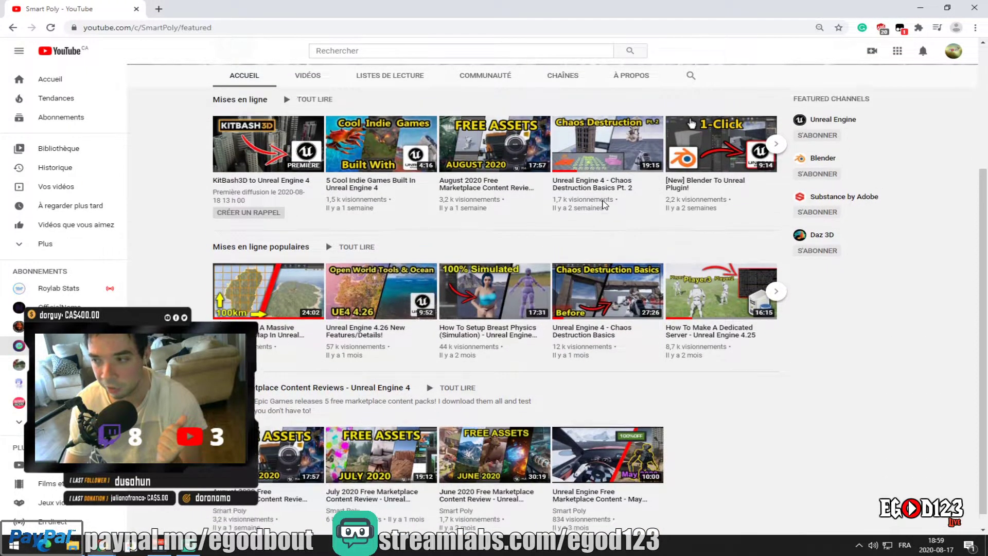
left_click(947, 8)
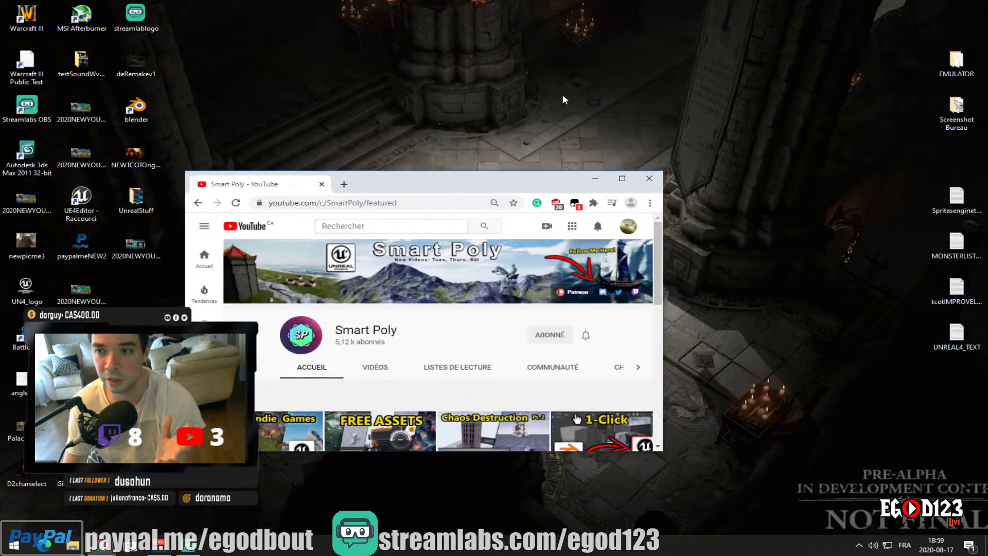
Browse the Smart Poly channel's uploads and open the video "How To Make A Server Browser - Unreal Engine 4.25"
double_click(575, 180)
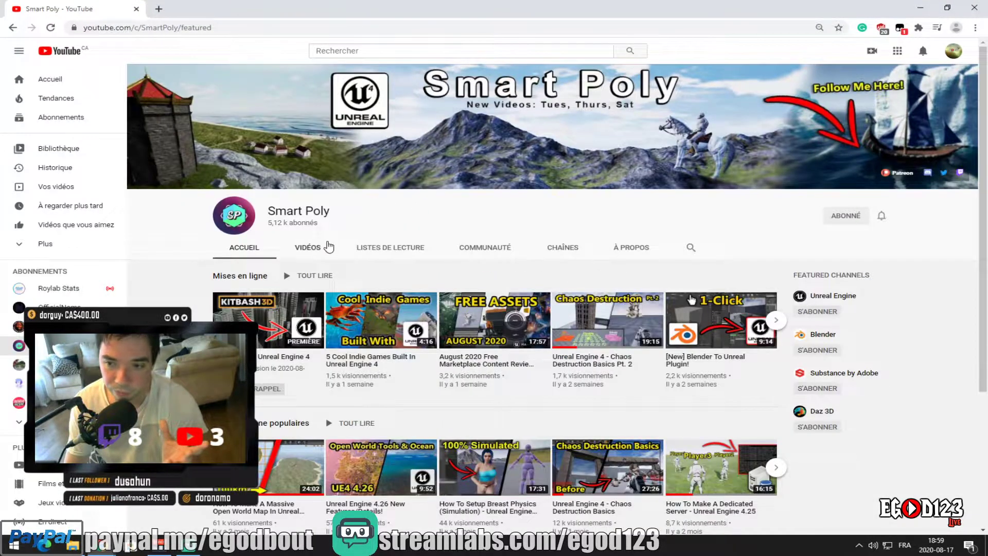
left_click(327, 247)
scroll(477, 314, "down", 4)
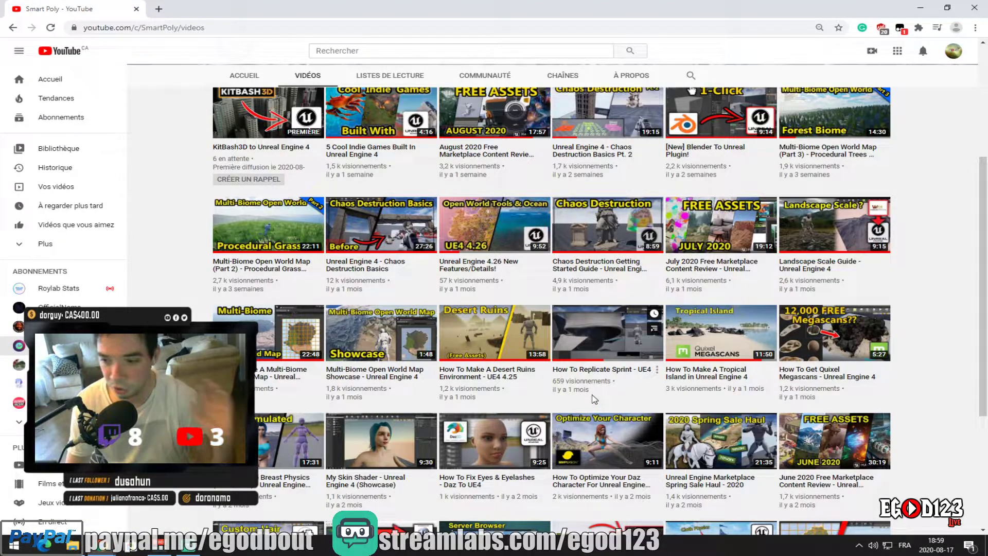
scroll(601, 387, "down", 1)
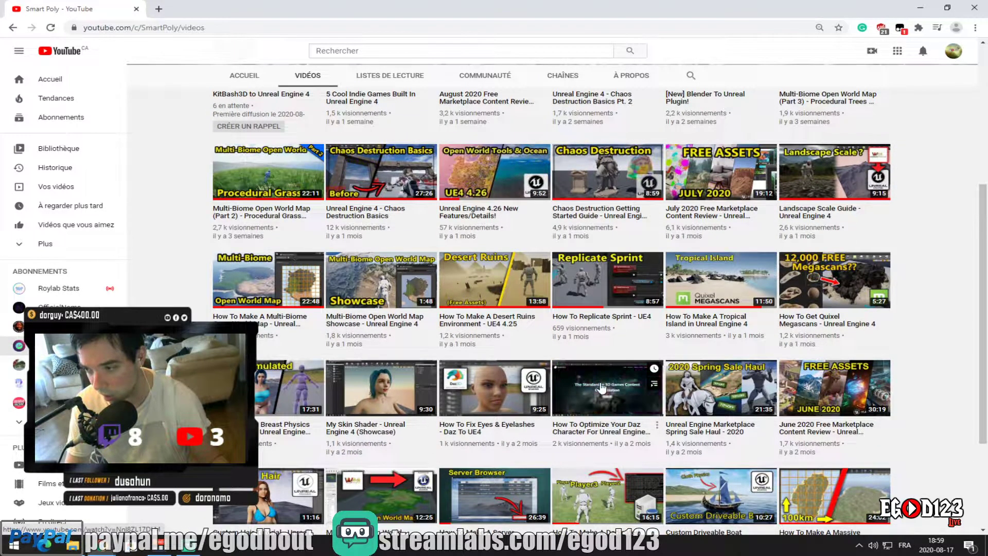
scroll(601, 387, "down", 3)
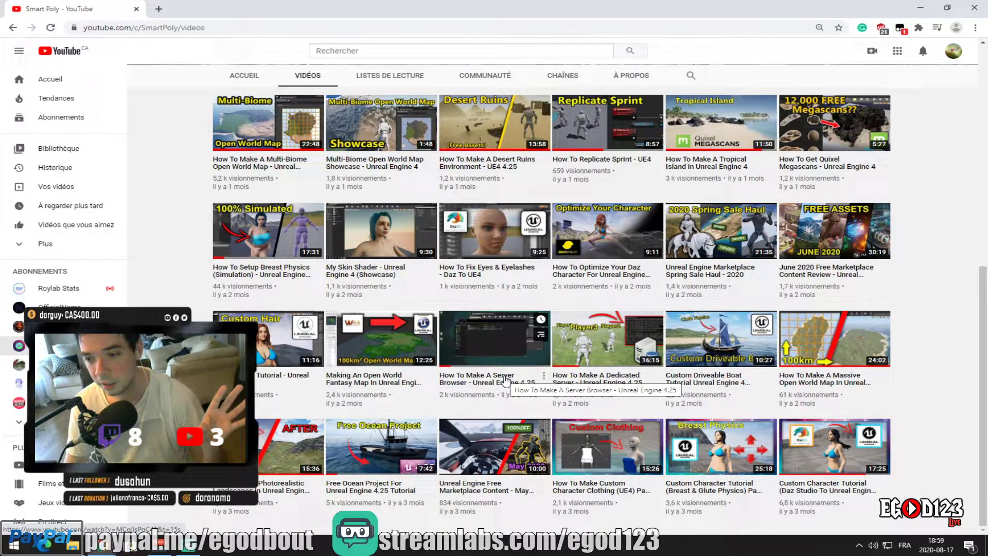
left_click(505, 380)
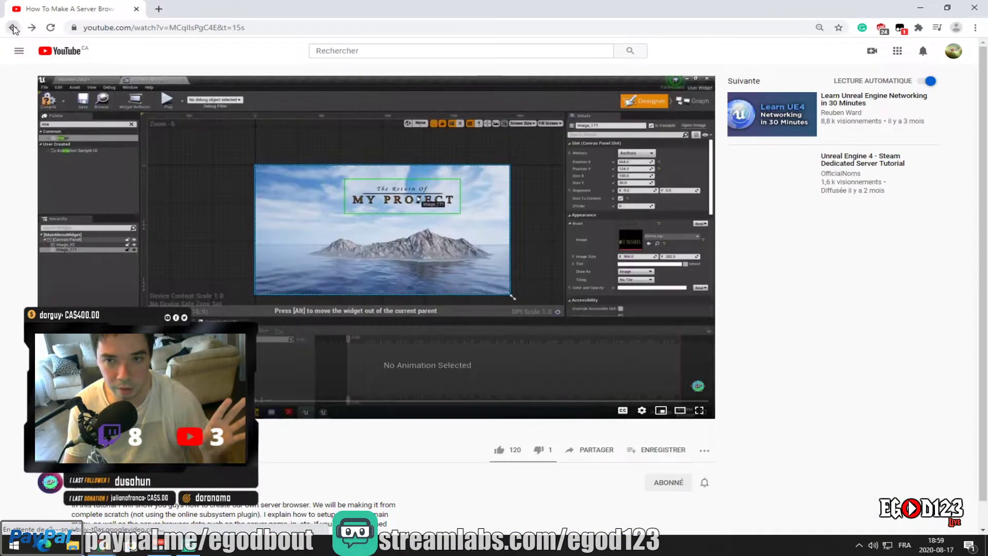
Return to the channel's video list, look through the older tutorials and clear the browser from the desktop
key("alt+Left")
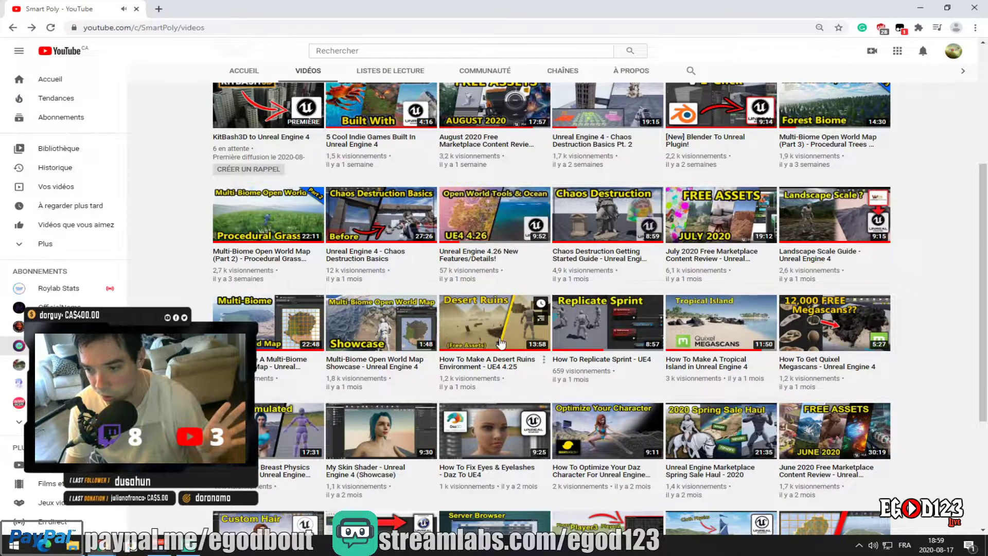
scroll(724, 380, "down", 3)
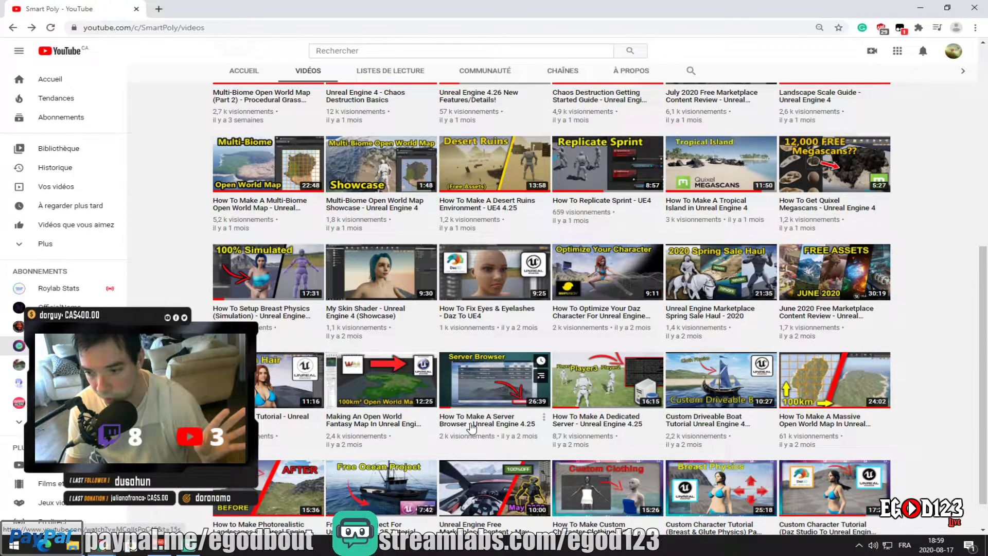
scroll(464, 452, "down", 1)
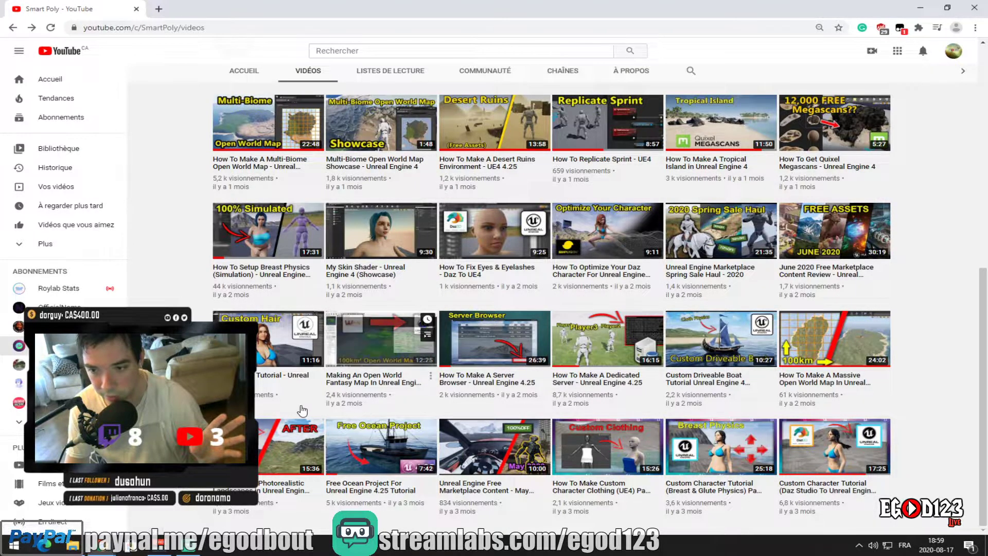
left_click_drag(441, 7, 1, 65)
key("super+d")
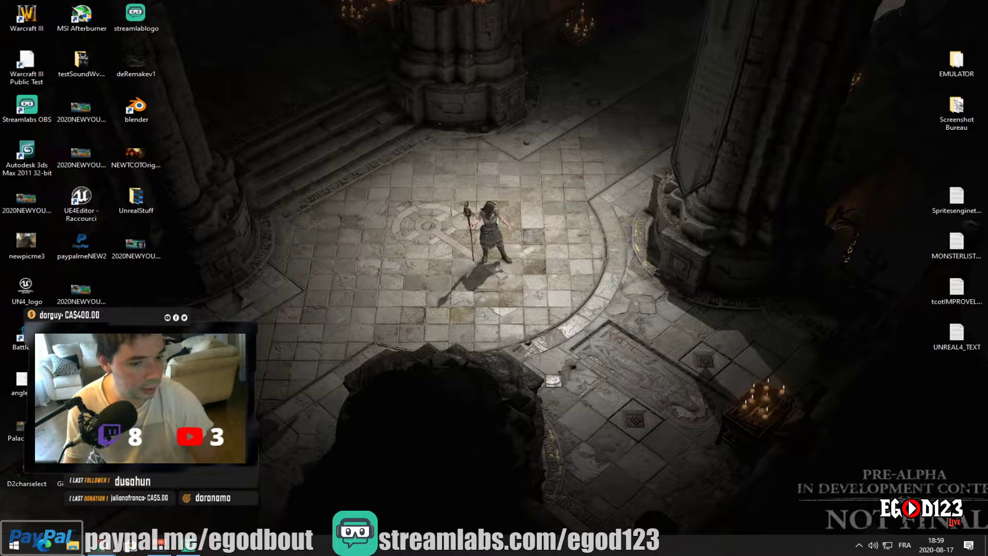
Open "How To Make A Dedicated Server - Unreal Engine 4.25" from the search results, pause it and move the browser off the desktop
left_click_drag(0, 237, 501, 129)
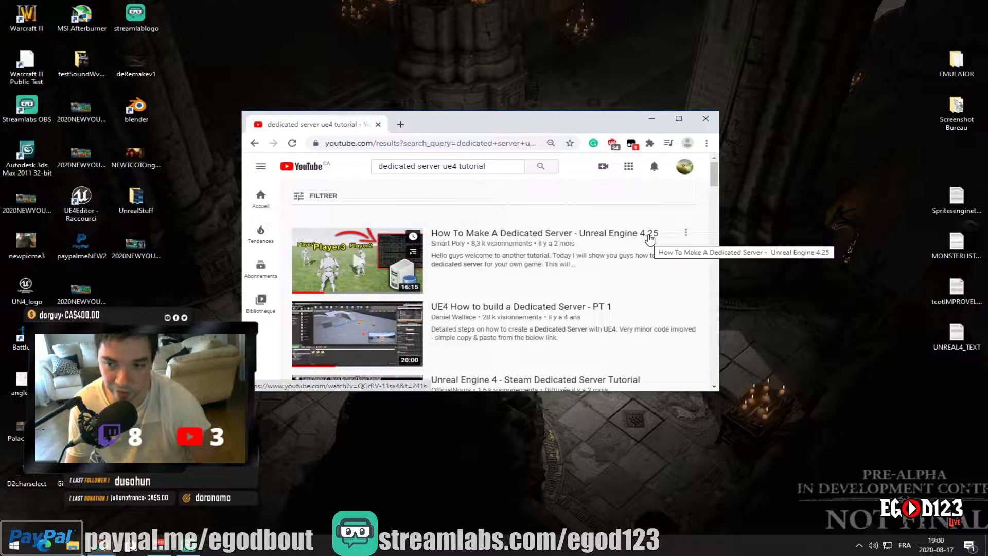
left_click(615, 234)
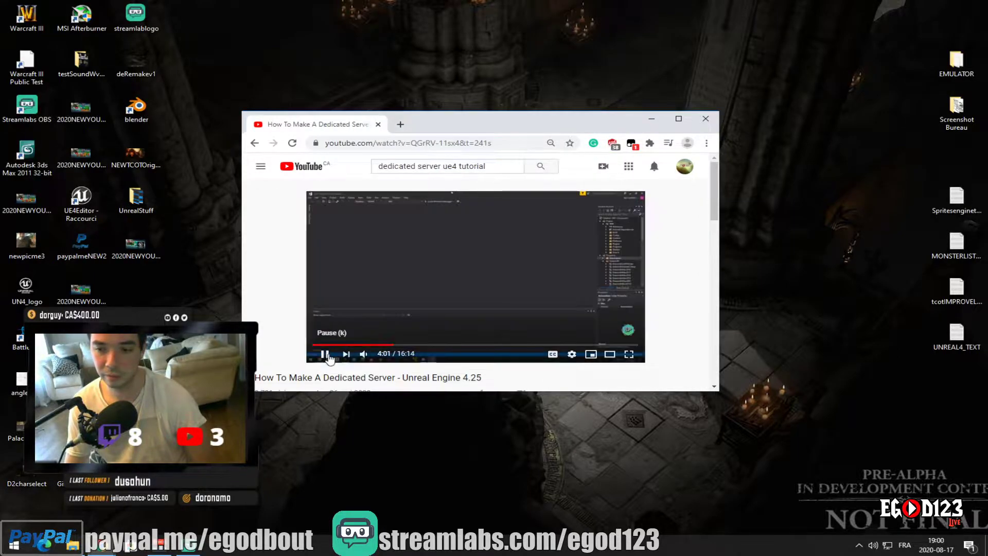
left_click(326, 354)
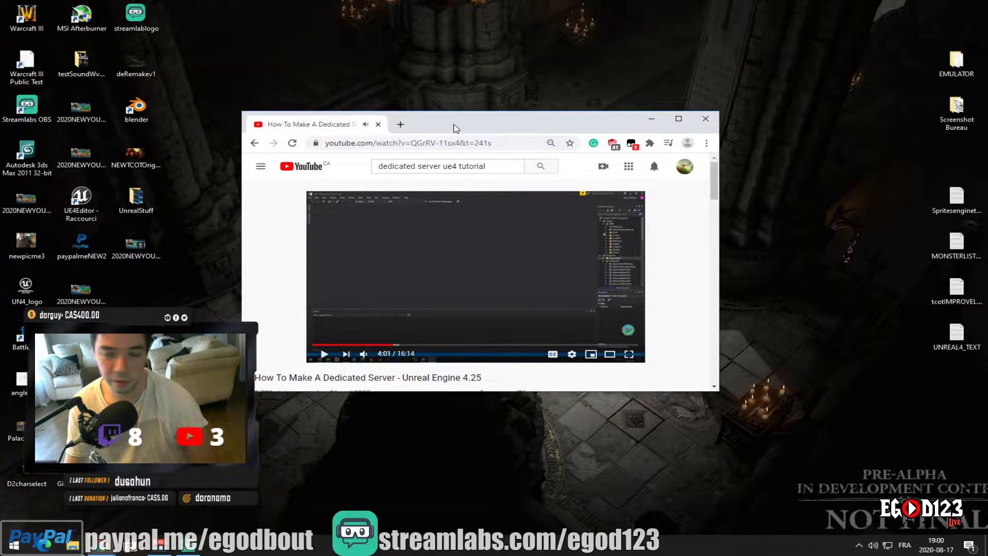
left_click_drag(456, 128, 987, 206)
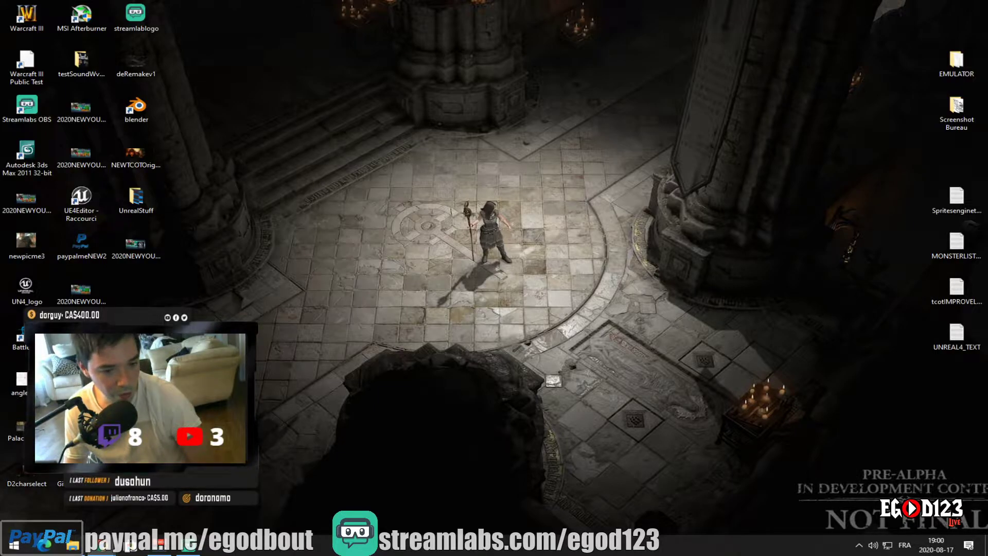
Bring the browser back and return to the "dedicated server ue4 tutorial" search results in a maximized window
left_click(103, 545)
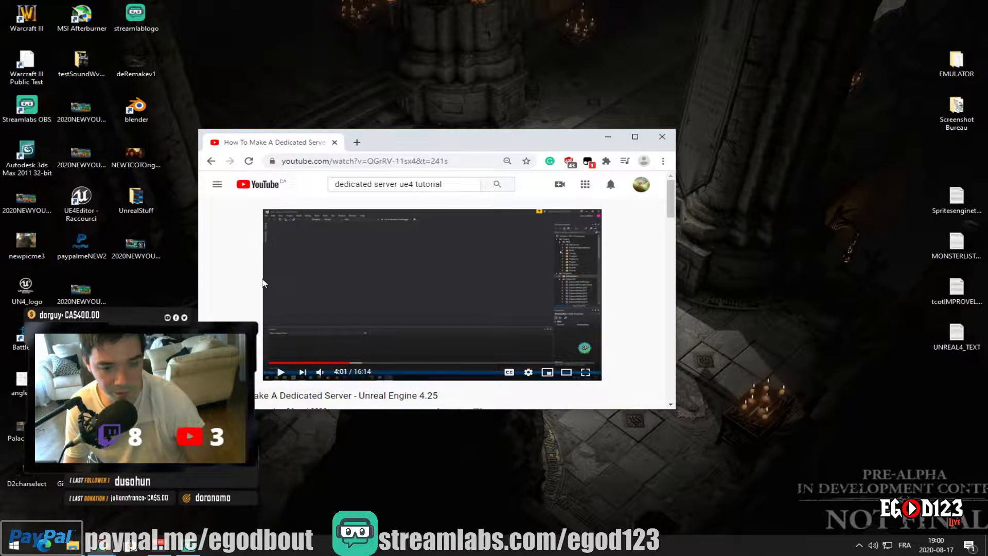
scroll(261, 282, "down", 2)
scroll(262, 282, "up", 2)
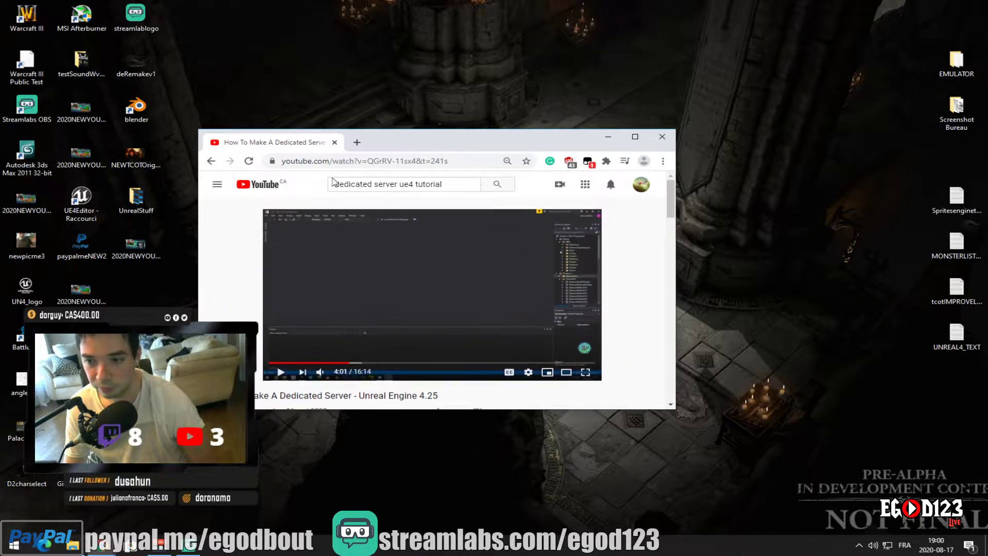
left_click(212, 163)
double_click(409, 145)
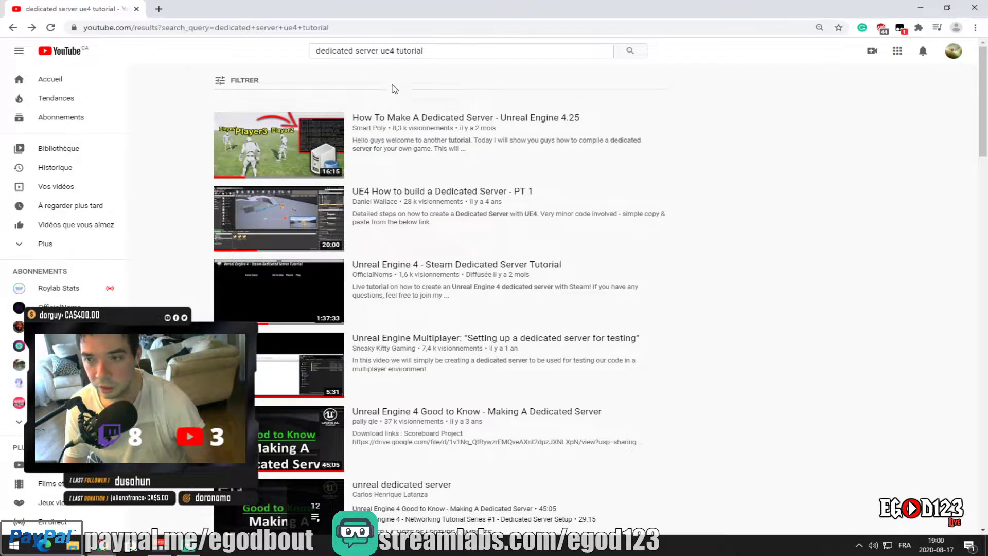
Open Smart Poly's video list from the search results, sort it by "Les plus populaires" and close the browser
left_click(379, 129)
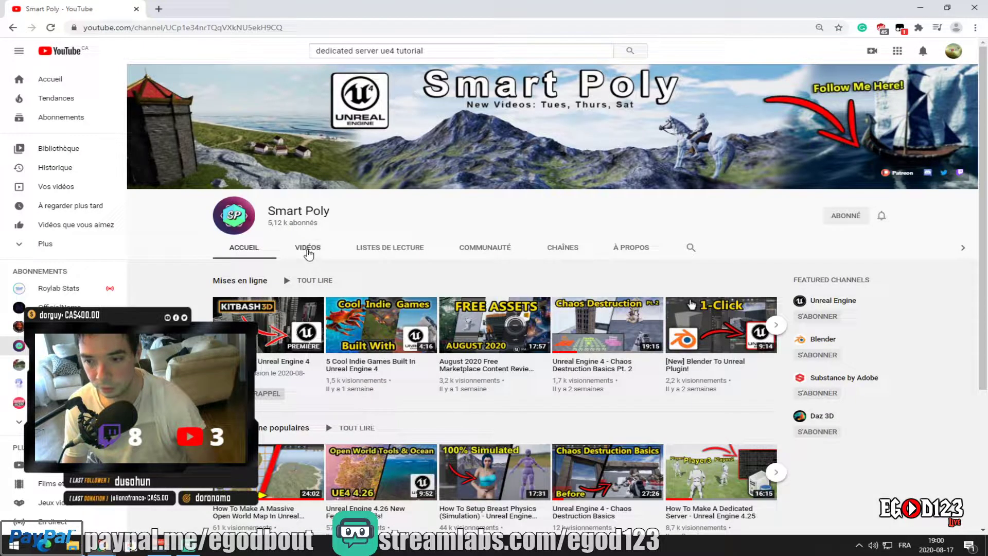
left_click(307, 249)
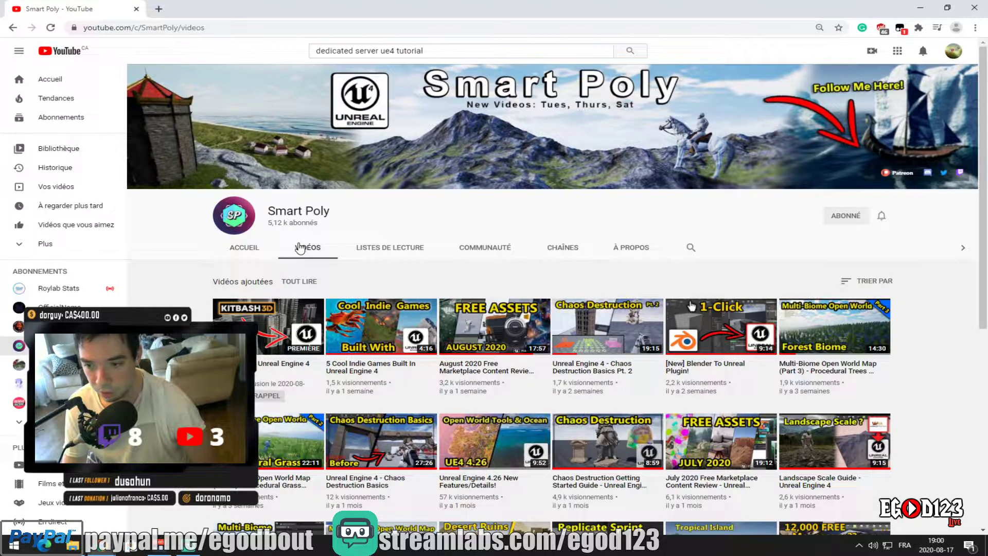
left_click(866, 282)
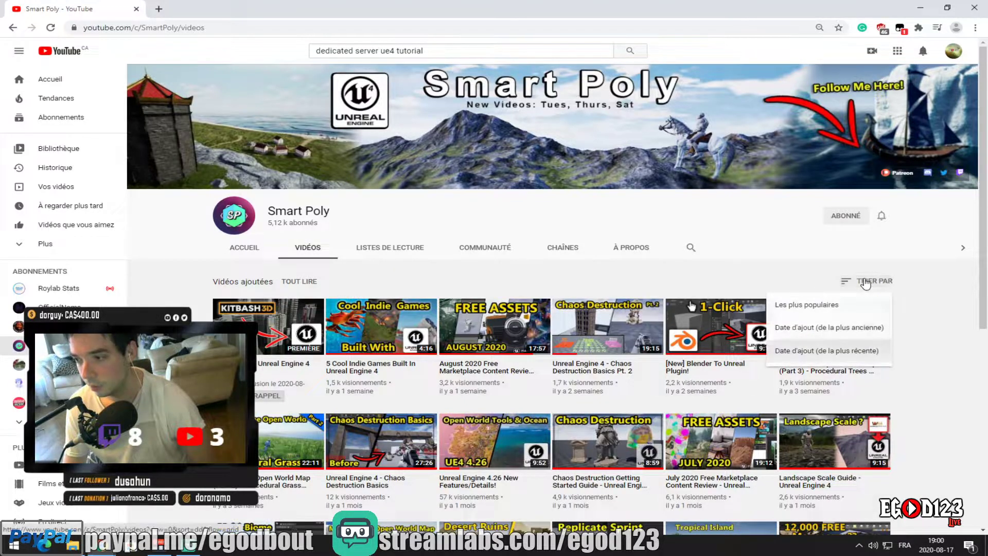
left_click(807, 305)
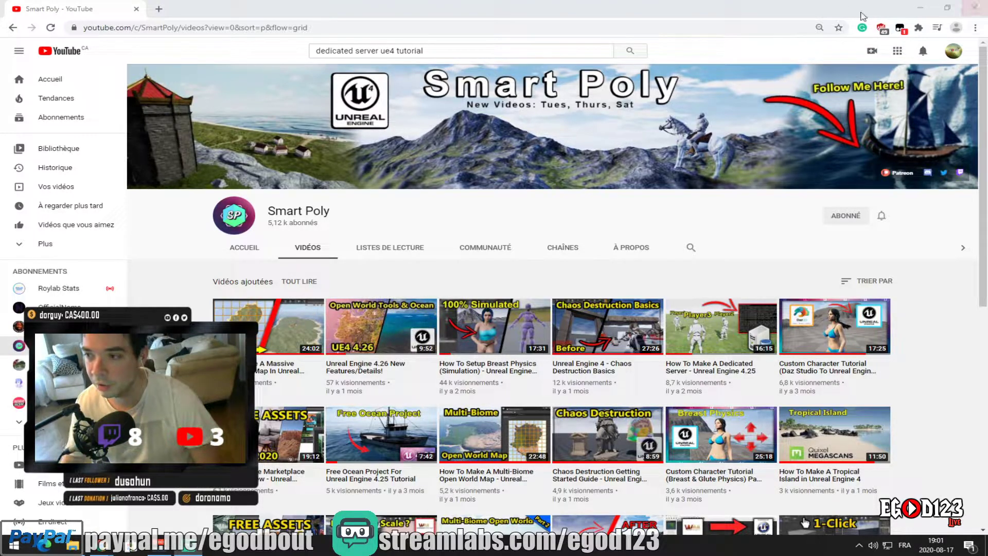
left_click(982, 11)
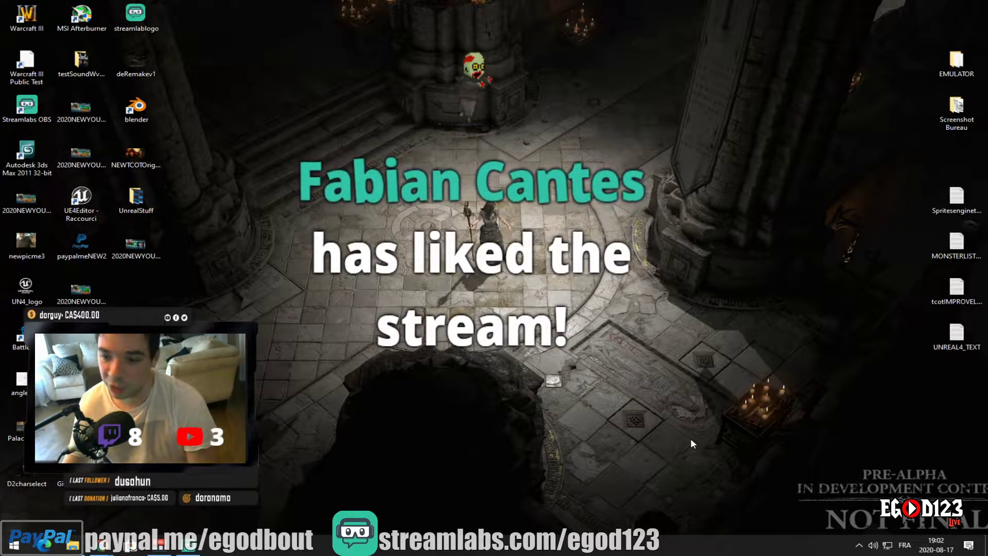
Switch to the Epic Games Launcher, reposition its window on the desktop and open its settings (Paramètres)
left_click(859, 544)
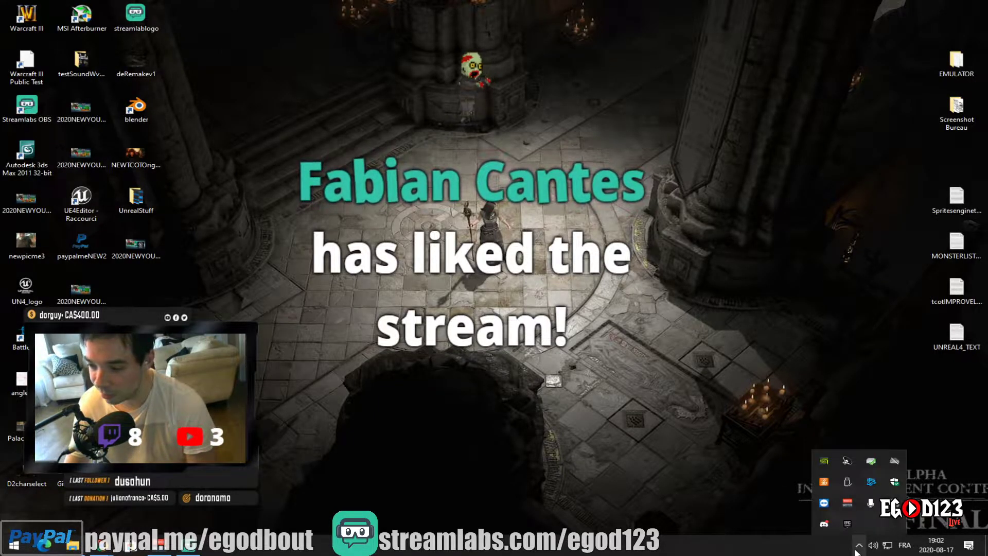
left_click(848, 524)
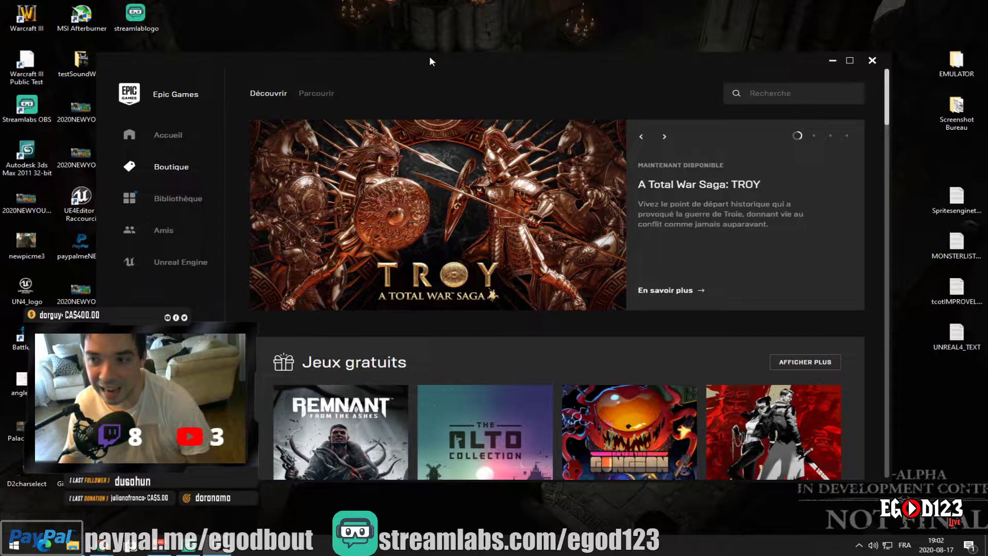
left_click_drag(430, 57, 501, 23)
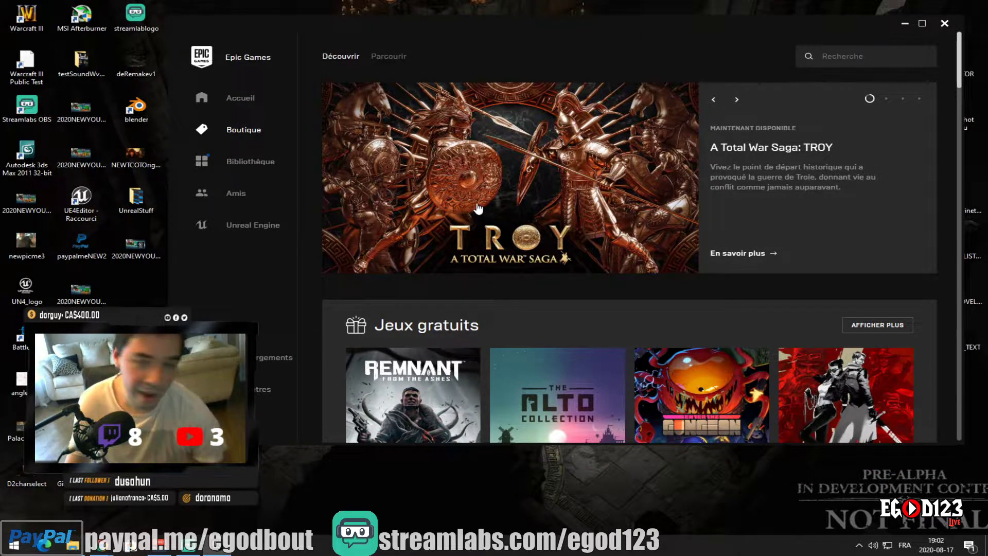
left_click(259, 390)
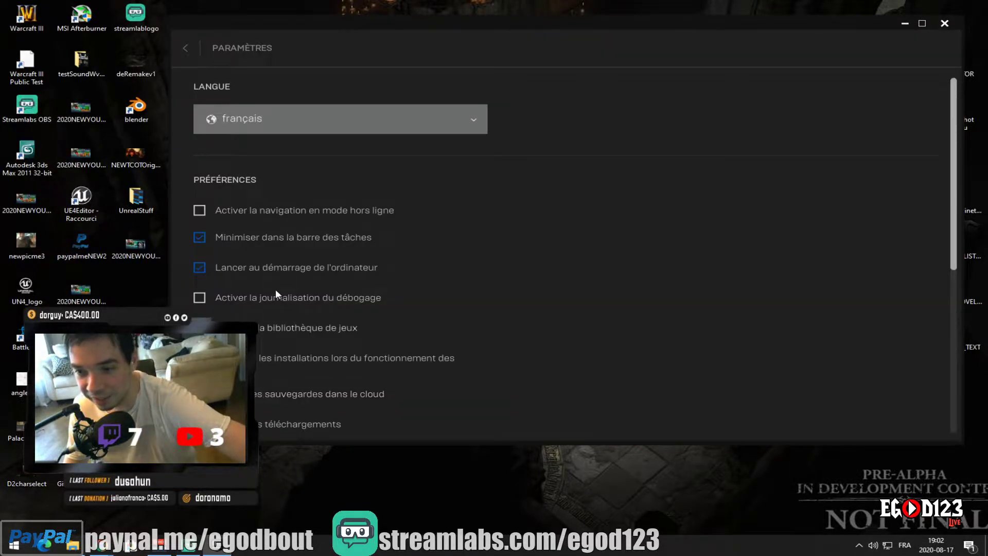
Change the launcher's interface language to English (United States) and leave the settings page
scroll(446, 275, "down", 3)
scroll(446, 278, "down", 3)
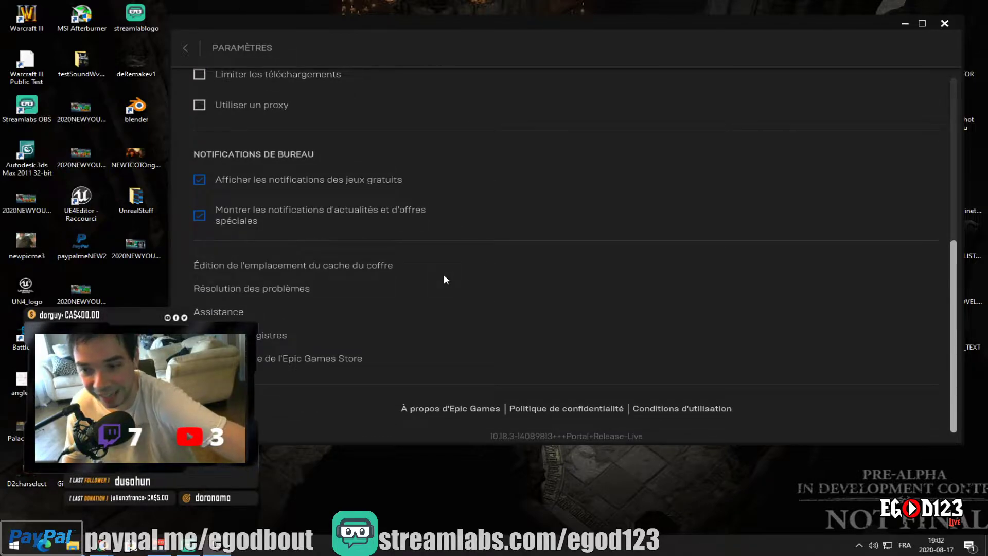
scroll(444, 275, "up", 6)
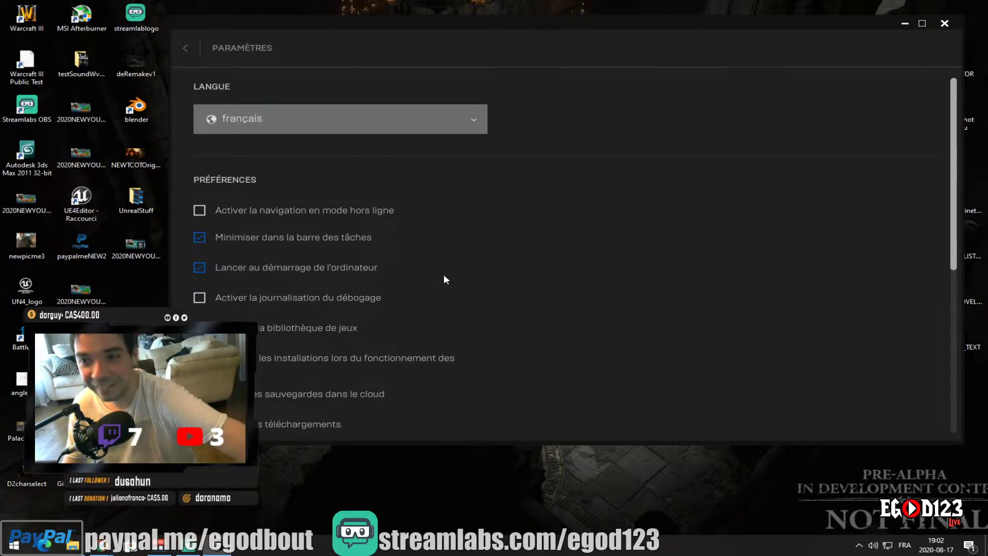
left_click(298, 125)
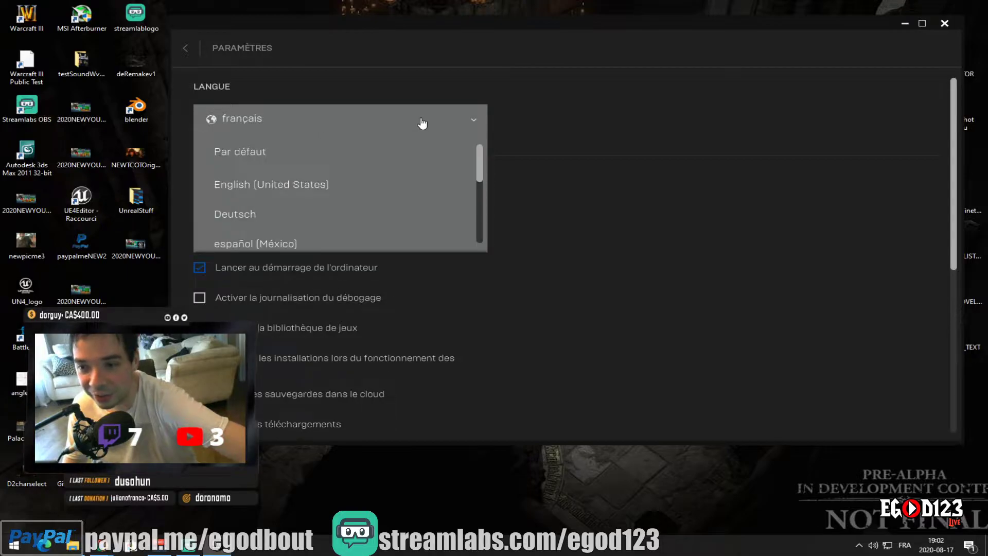
left_click(341, 184)
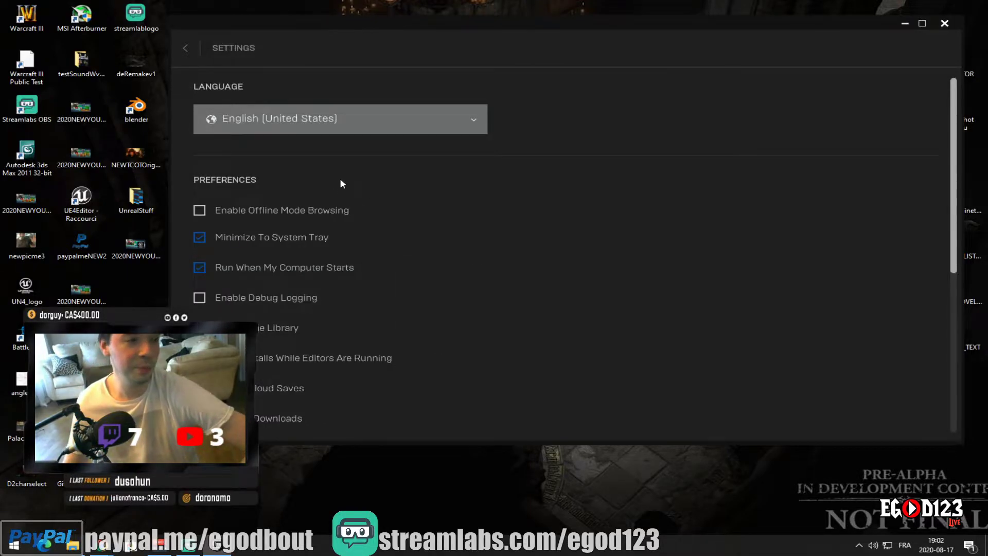
left_click(186, 48)
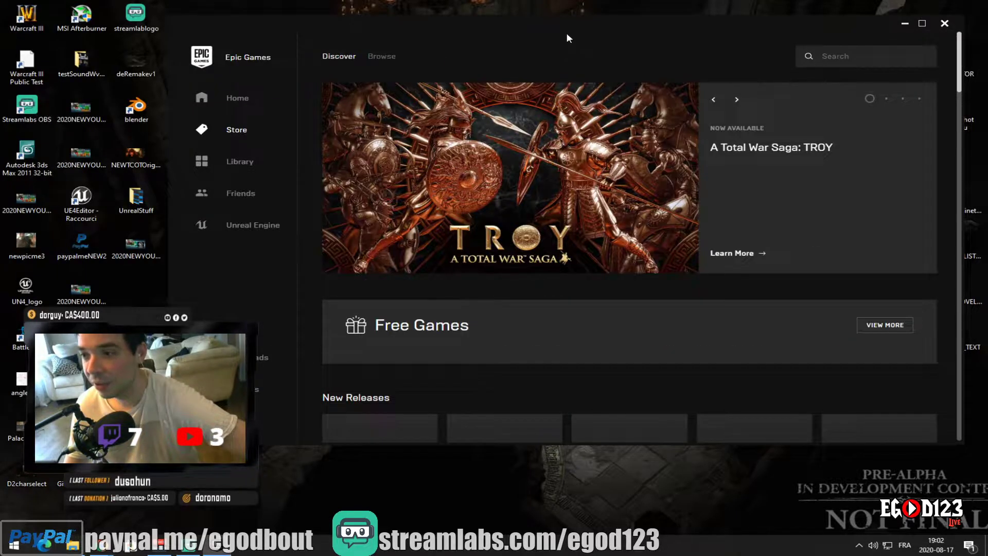
Shift the launcher window slightly, view the games library, and open the Unreal Engine section's Library with its engine versions and projects
left_click_drag(540, 29, 569, 32)
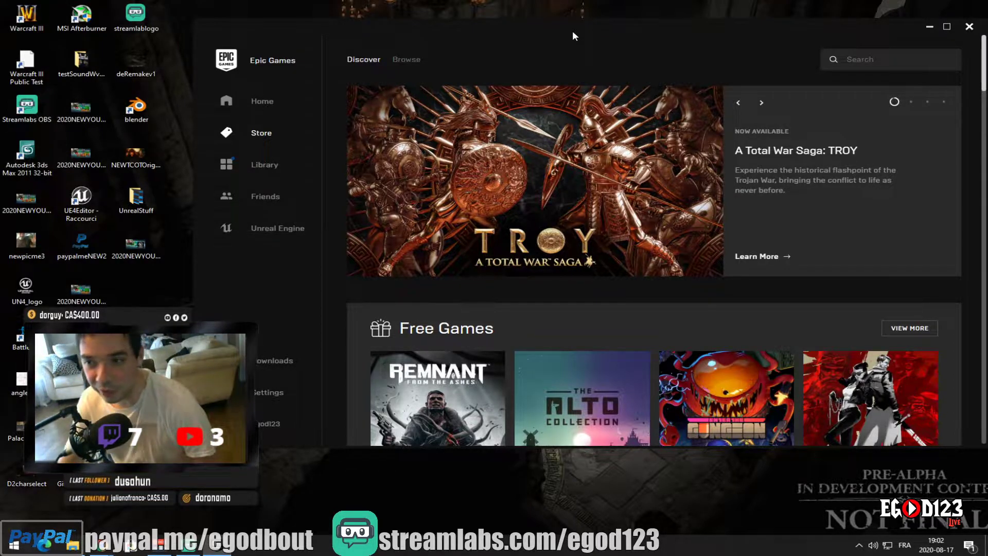
left_click(269, 169)
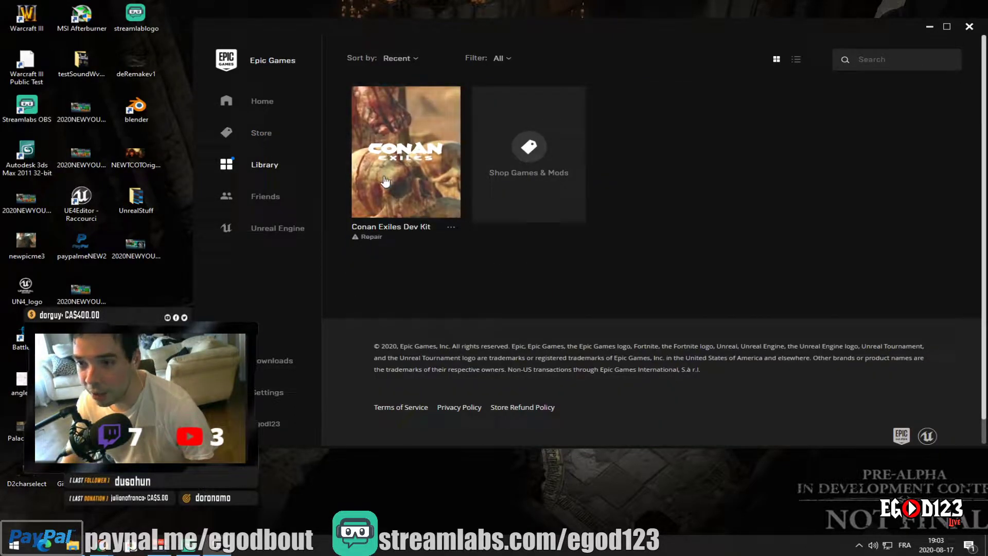
left_click(282, 229)
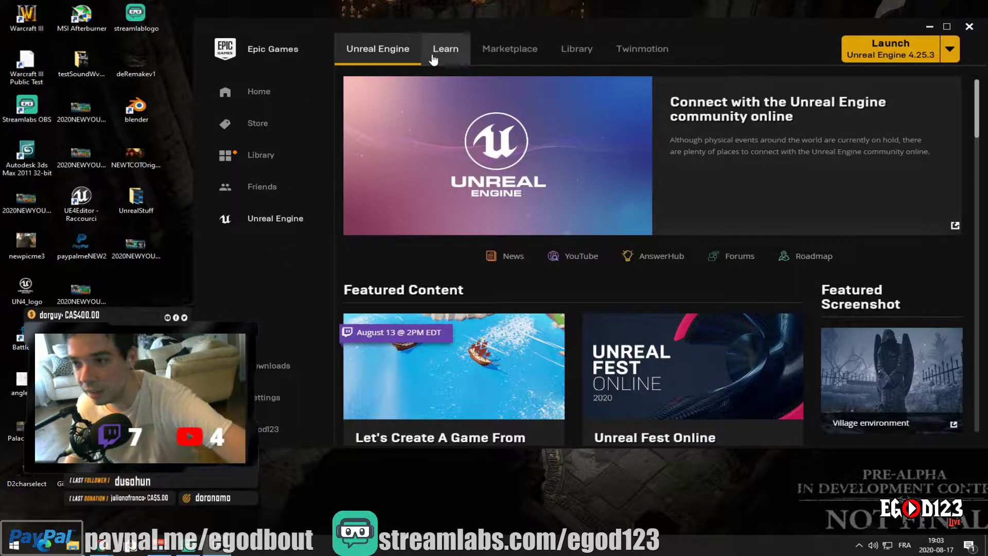
left_click(566, 55)
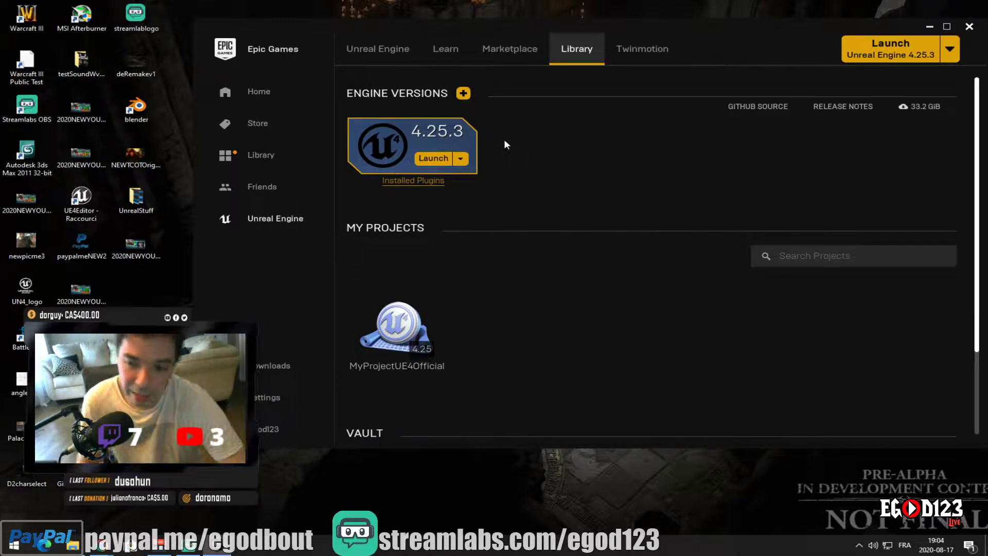
mouse_move(401, 356)
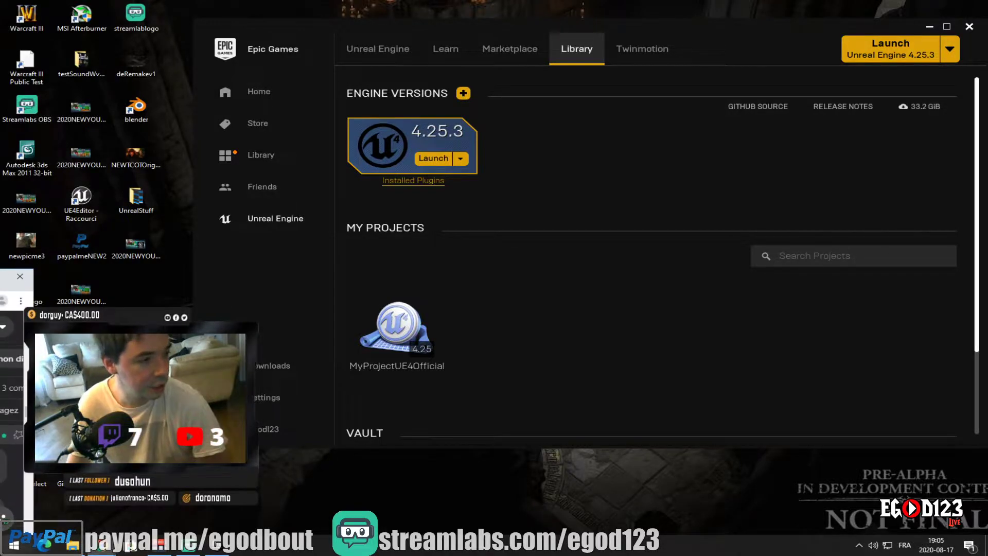
Bring up the Facebook page window, highlight the viewer's comment about Epic store asset giveaways, and minimize the browser
key("alt+Tab")
left_click_drag(335, 162, 360, 153)
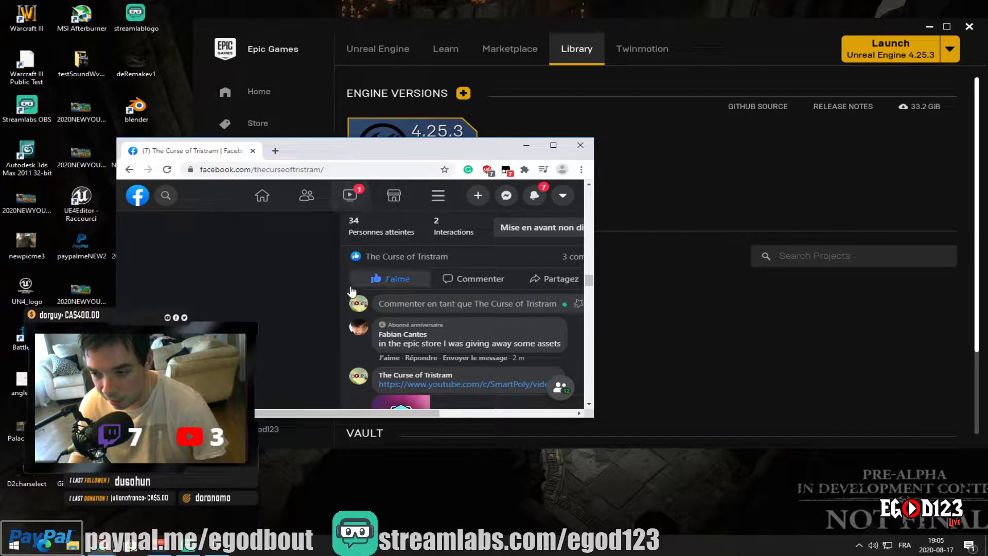
left_click_drag(381, 345, 561, 342)
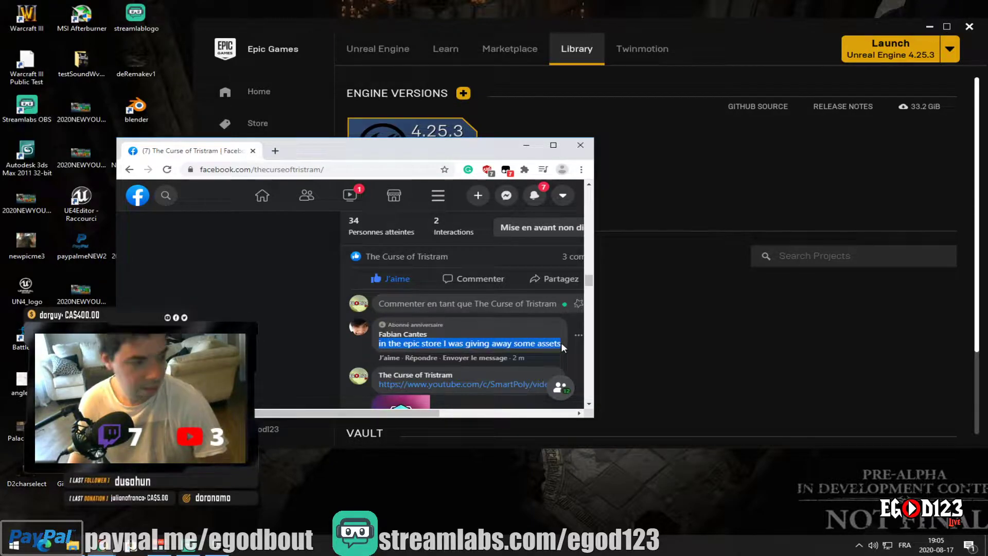
left_click(526, 145)
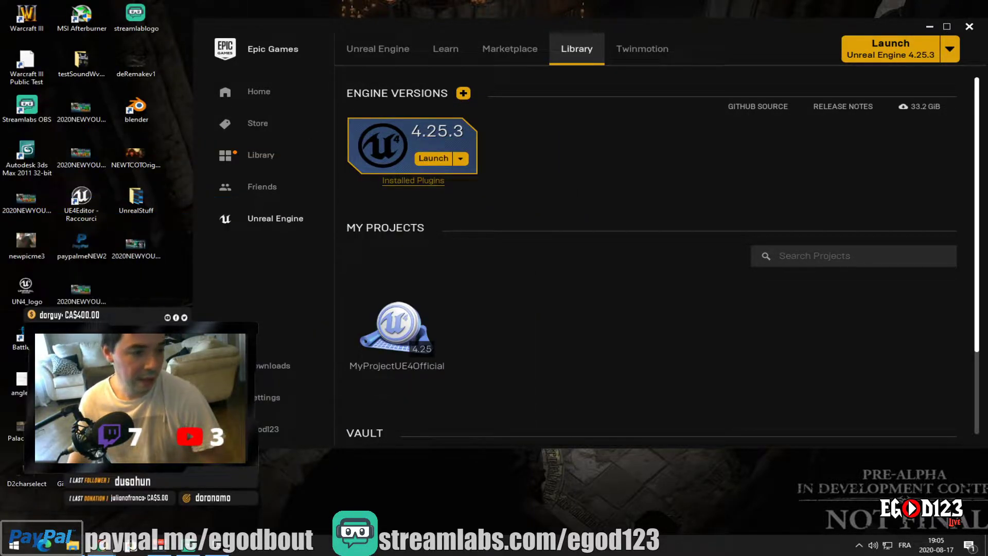
Open the Unreal Engine Marketplace and browse its Free products
left_click(523, 63)
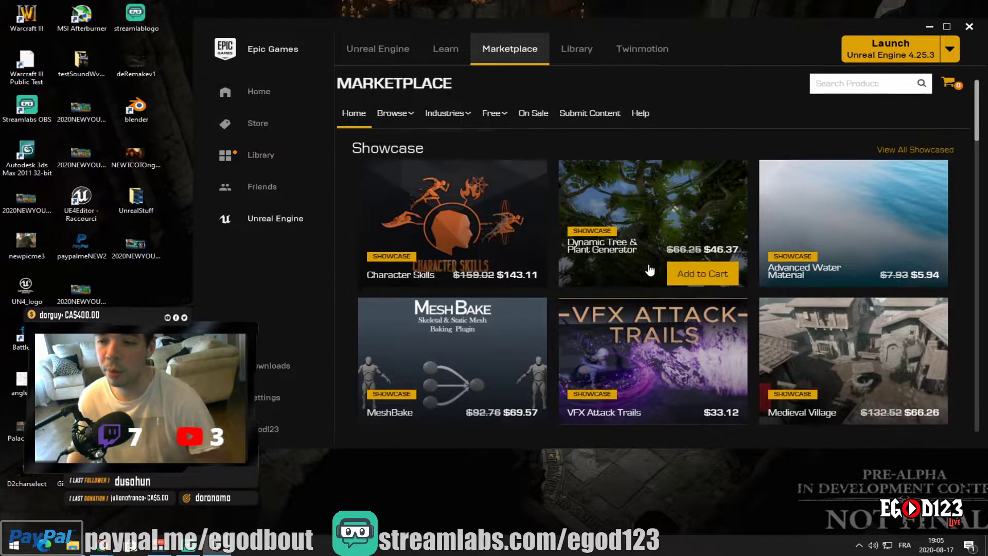
scroll(650, 267, "down", 2)
scroll(515, 165, "up", 2)
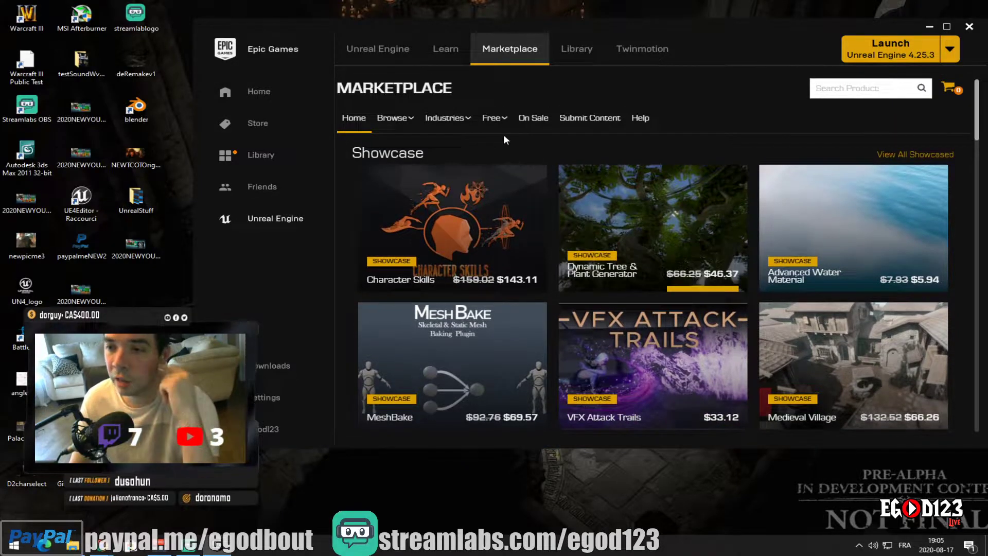
left_click(492, 124)
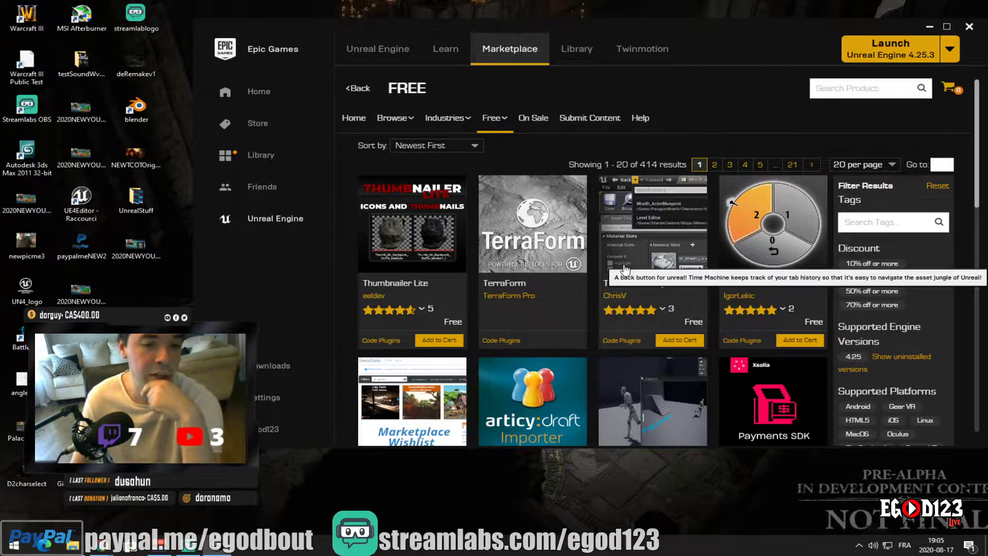
scroll(624, 268, "down", 1)
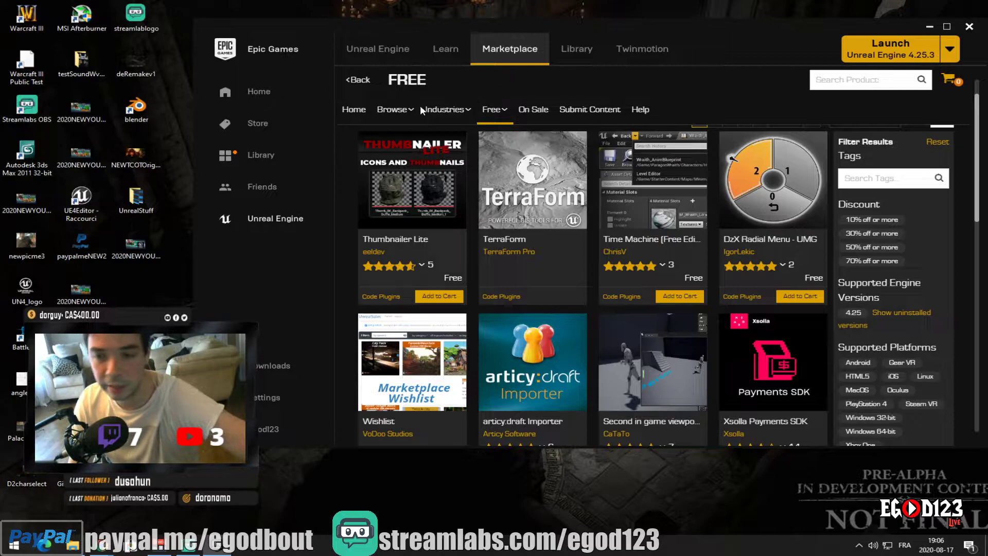
Return to the Unreal Engine Library and minimize the launcher to show the desktop
left_click(579, 51)
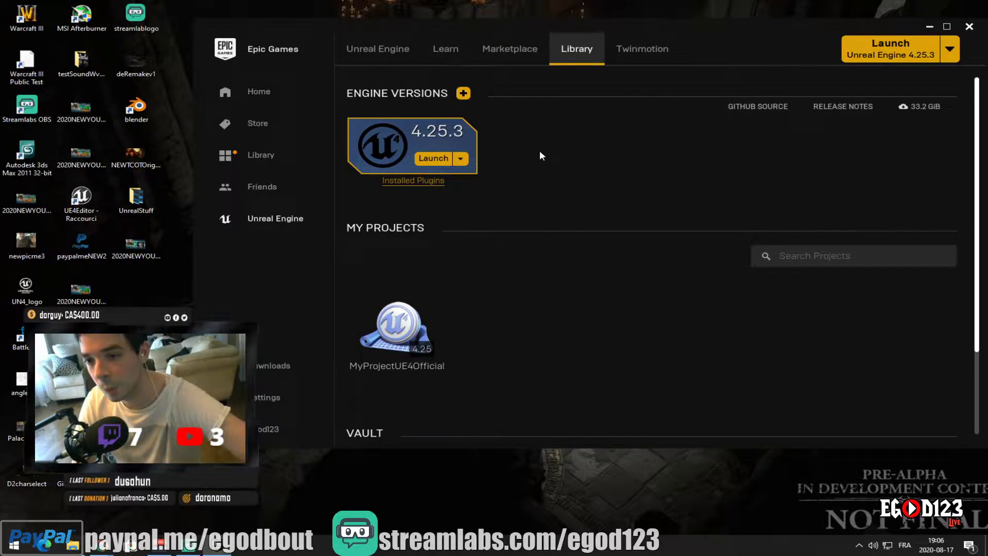
left_click(934, 25)
left_click_drag(652, 166, 468, 233)
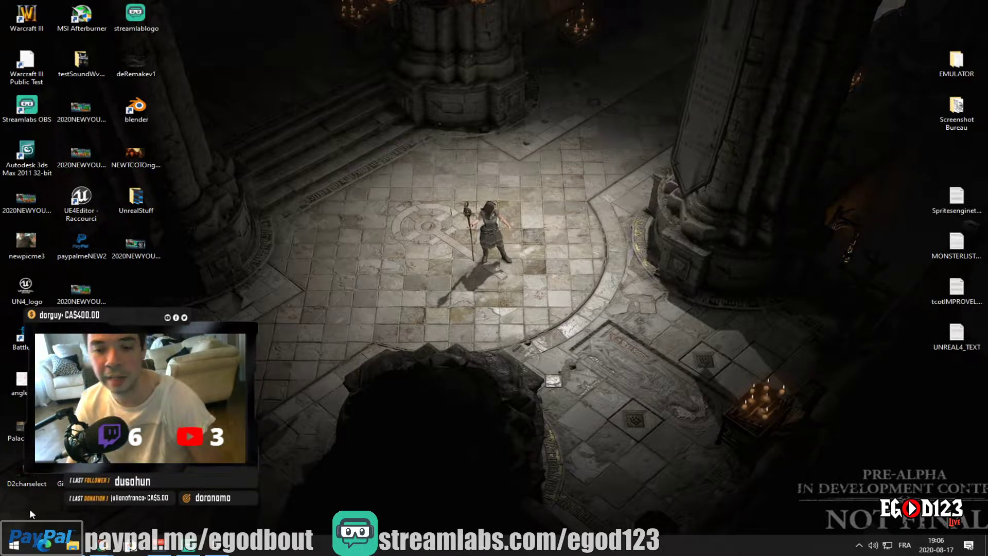
Launch paint.net, dismiss its update offer, and arrange the main window and colour palette so the blank canvas is clear
left_click(16, 546)
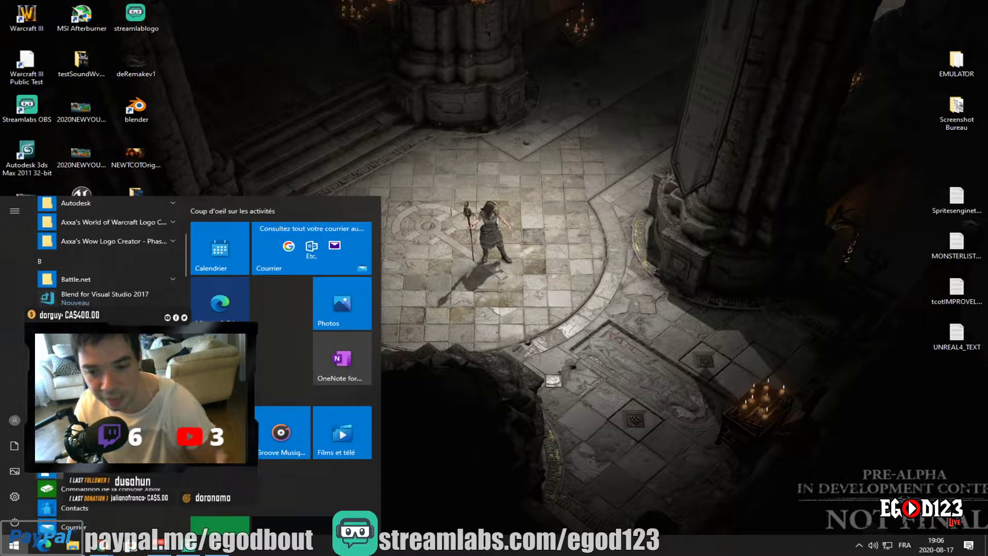
scroll(108, 253, "down", 8)
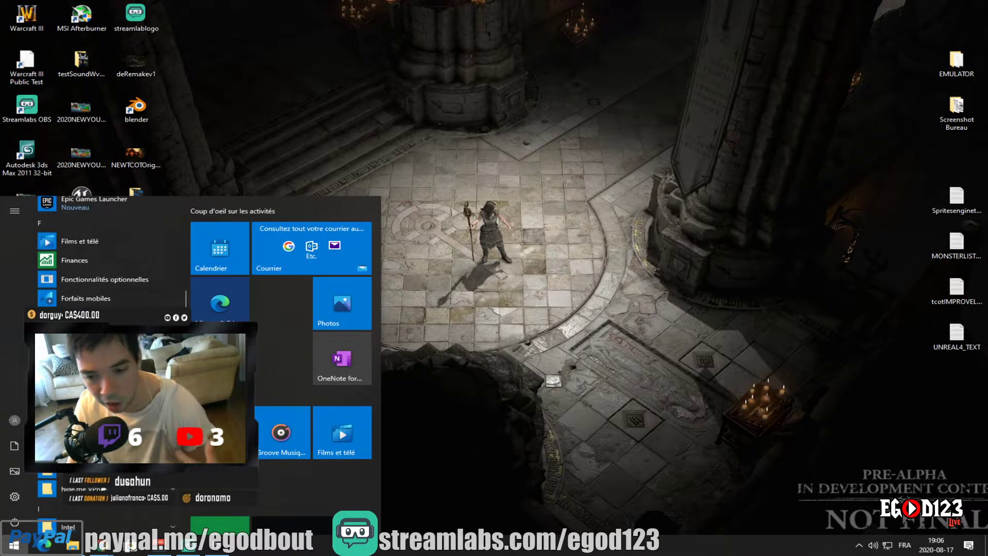
scroll(108, 240, "down", 10)
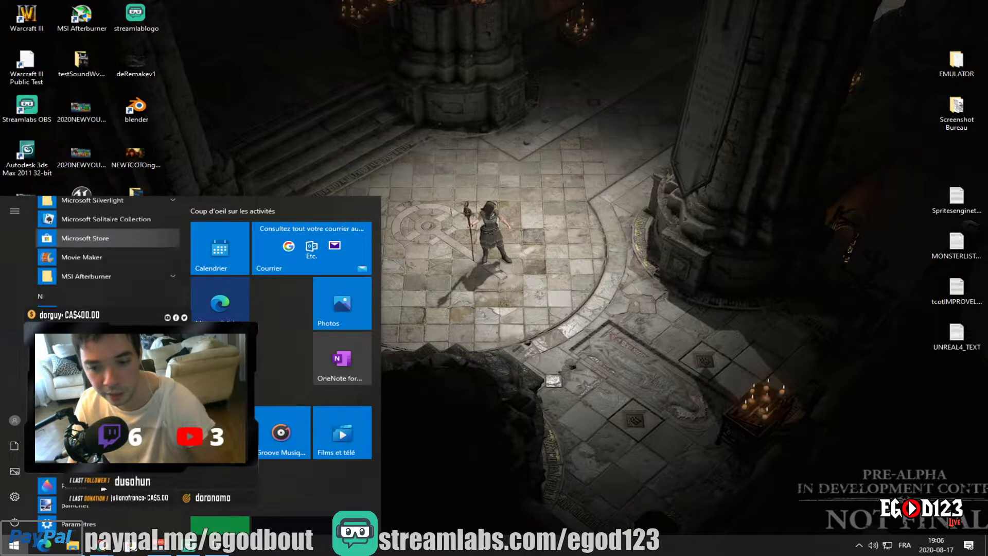
scroll(108, 247, "down", 1)
key("Escape")
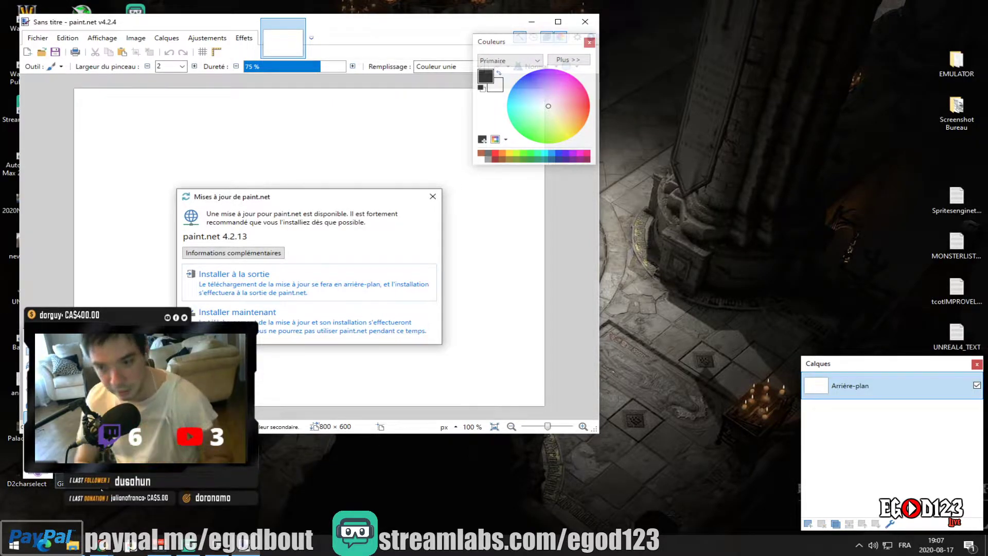
left_click(433, 196)
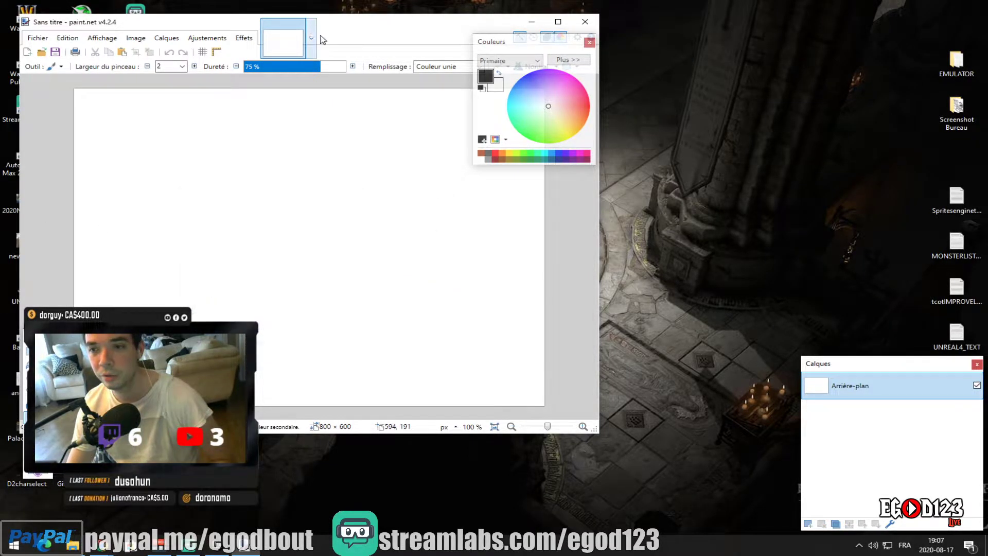
mouse_move(303, 38)
left_mouse_down()
mouse_move(478, 30)
mouse_move(489, 50)
left_mouse_up()
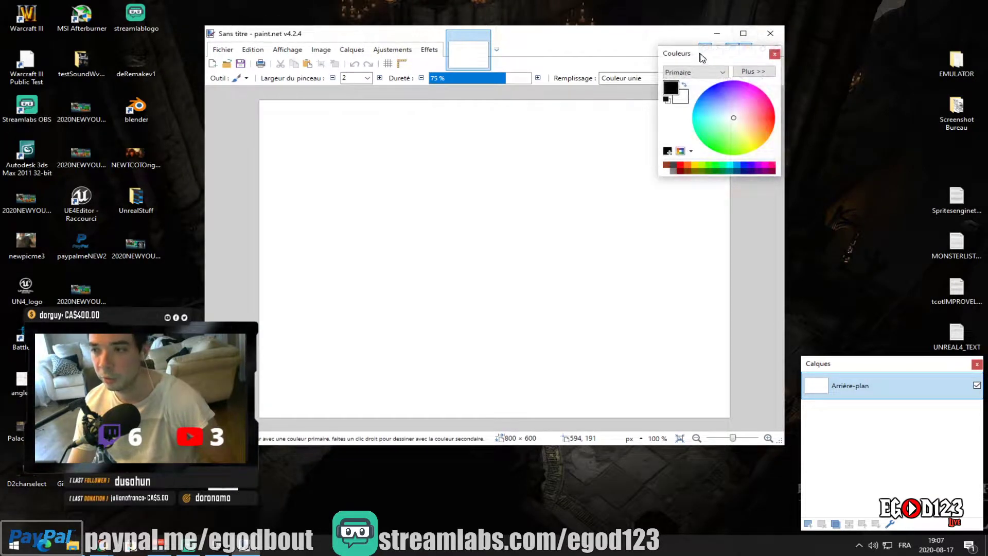
left_click_drag(625, 39, 657, 34)
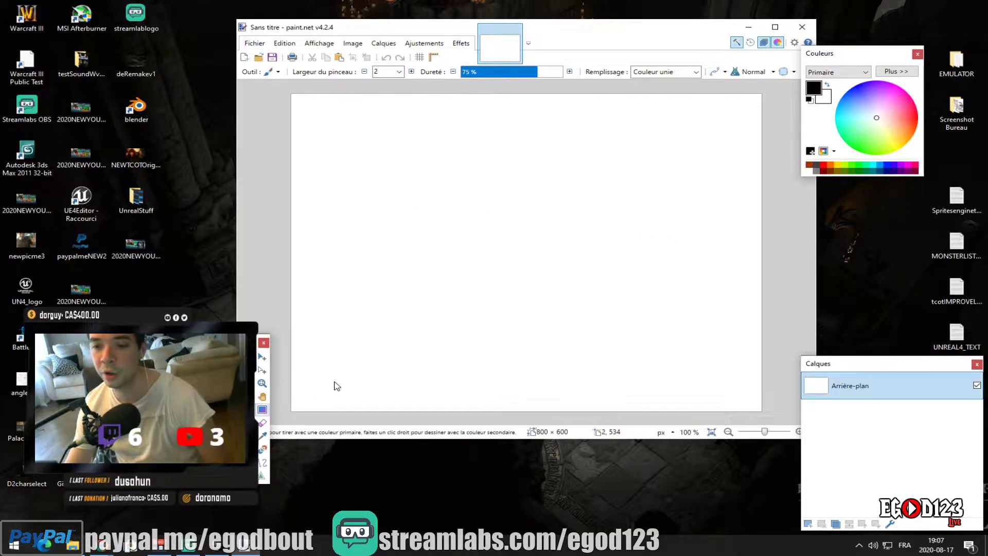
Undo a short test stroke on the canvas and set the brush width to 15
mouse_move(635, 268)
left_mouse_down()
mouse_move(593, 264)
mouse_move(564, 281)
left_mouse_up()
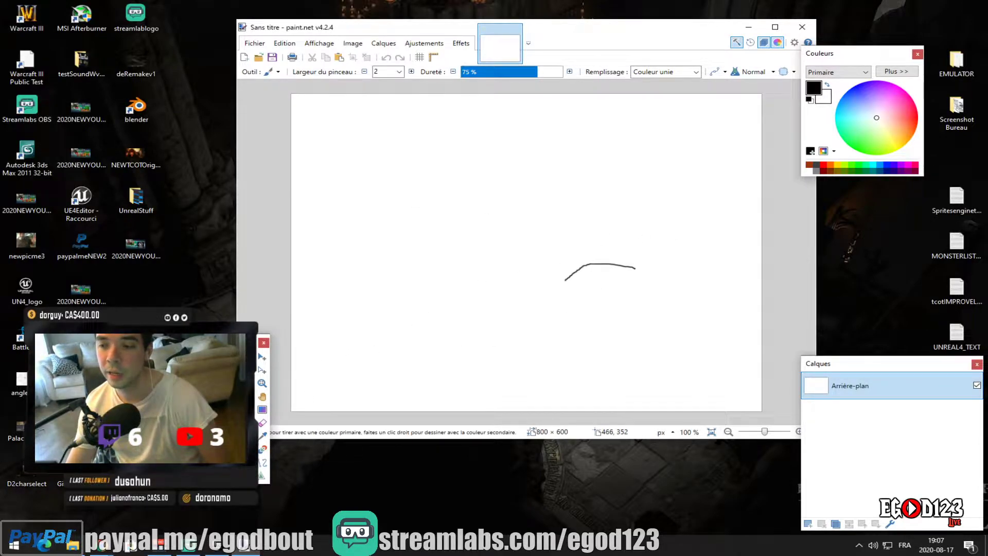
key("ctrl+z")
left_click(399, 71)
left_click(397, 186)
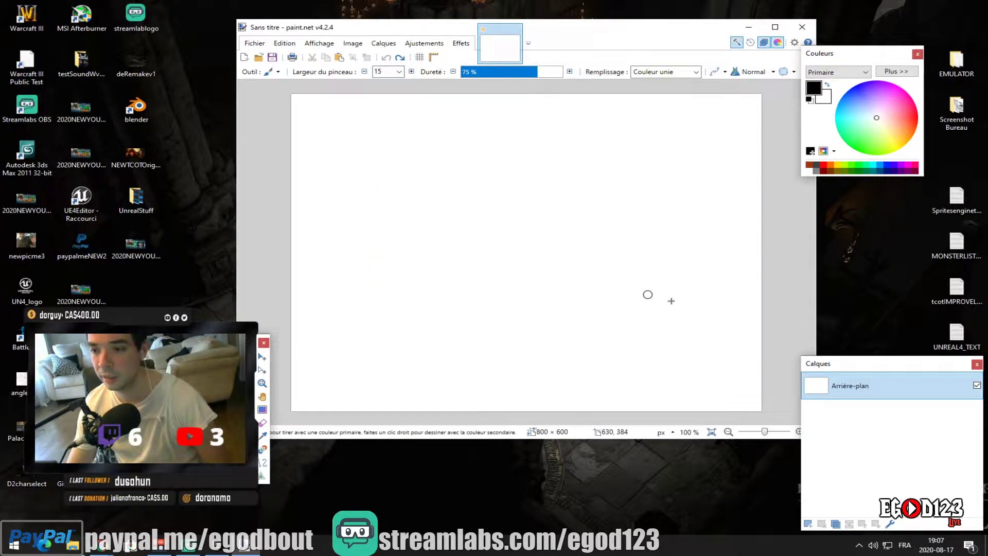
Paint a black oval containing a small house and a stick figure in the canvas's lower right, labelled "GAME" with an arrow
mouse_move(688, 296)
left_mouse_down()
mouse_move(580, 284)
mouse_move(615, 388)
mouse_move(715, 331)
mouse_move(664, 295)
left_mouse_up()
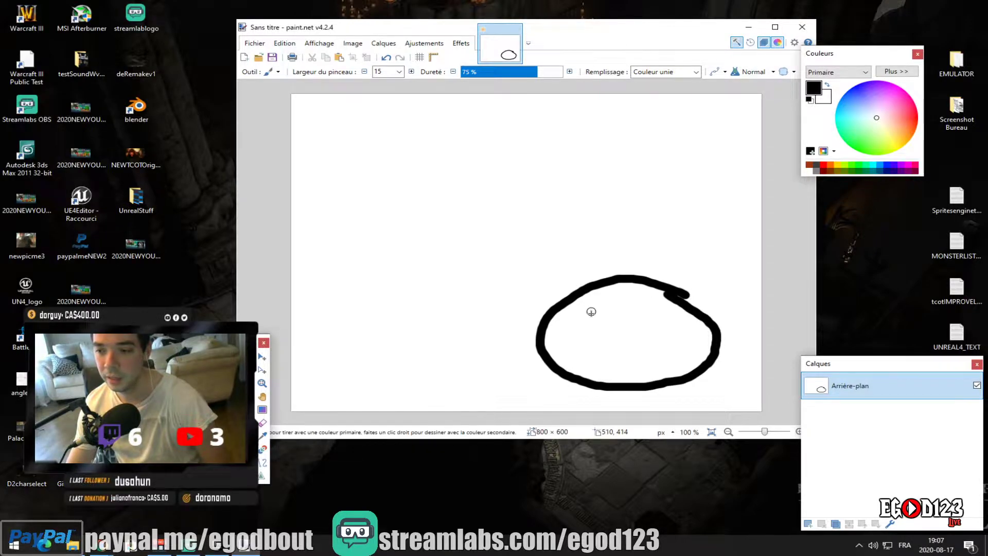
mouse_move(591, 312)
left_mouse_down()
mouse_move(615, 313)
mouse_move(620, 331)
mouse_move(589, 323)
mouse_move(600, 291)
mouse_move(636, 332)
mouse_move(658, 335)
mouse_move(638, 350)
mouse_move(657, 355)
mouse_move(626, 348)
mouse_move(643, 372)
mouse_move(610, 365)
left_mouse_up()
mouse_move(648, 329)
left_mouse_down()
mouse_move(641, 315)
mouse_move(652, 330)
mouse_move(670, 320)
left_mouse_up()
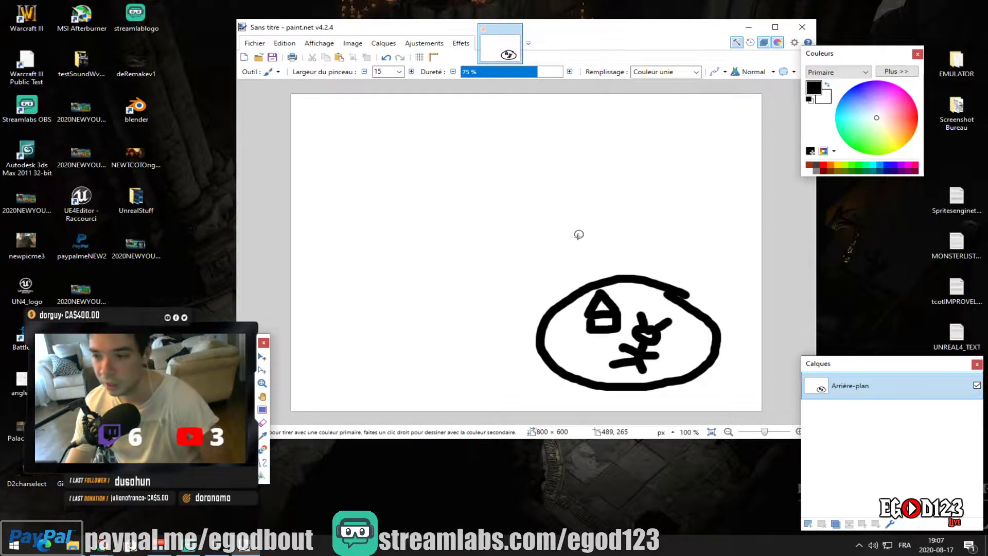
mouse_move(530, 226)
left_mouse_down()
mouse_move(555, 254)
mouse_move(533, 260)
left_mouse_up()
mouse_move(585, 222)
left_mouse_down()
mouse_move(615, 255)
mouse_move(634, 236)
mouse_move(646, 258)
mouse_move(669, 247)
mouse_move(706, 270)
mouse_move(733, 250)
mouse_move(735, 266)
mouse_move(718, 284)
left_mouse_up()
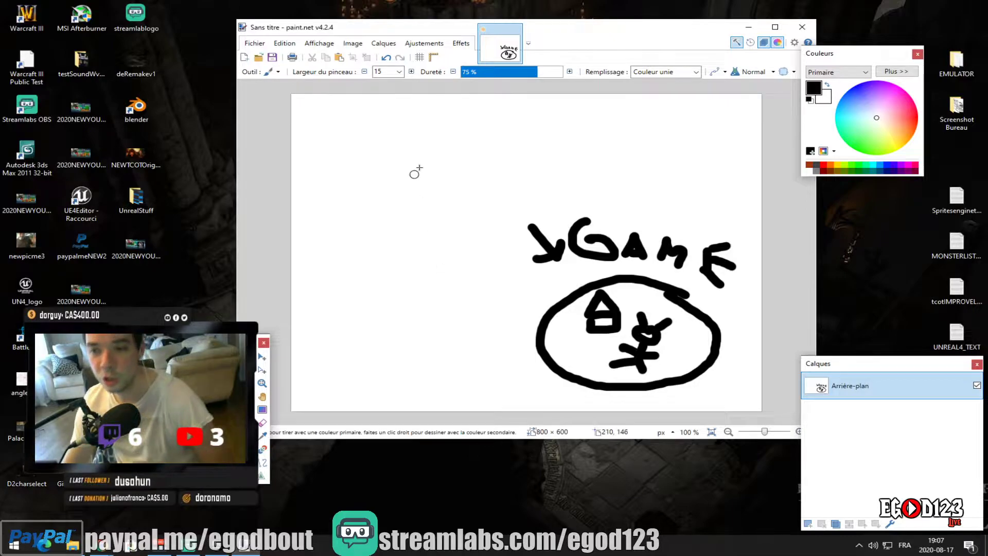
Write "PLAYER LOGIN" in black across the canvas's upper left, with a curved arrow leading towards the game oval
mouse_move(321, 111)
left_mouse_down()
mouse_move(342, 157)
mouse_move(343, 101)
mouse_move(335, 127)
mouse_move(375, 98)
left_mouse_up()
left_click(387, 142)
left_click_drag(383, 148, 427, 150)
mouse_move(418, 166)
left_mouse_down()
mouse_move(456, 134)
mouse_move(466, 155)
mouse_move(494, 126)
mouse_move(496, 165)
left_mouse_up()
mouse_move(507, 126)
left_mouse_down()
mouse_move(509, 162)
mouse_move(520, 150)
mouse_move(533, 165)
left_mouse_up()
mouse_move(401, 216)
left_mouse_down()
mouse_move(390, 292)
mouse_move(488, 325)
mouse_move(421, 272)
mouse_move(396, 344)
left_mouse_up()
mouse_move(307, 173)
left_mouse_down()
mouse_move(307, 205)
mouse_move(350, 209)
left_mouse_up()
mouse_move(370, 184)
left_mouse_down()
mouse_move(361, 183)
mouse_move(355, 211)
mouse_move(379, 190)
mouse_move(380, 212)
mouse_move(363, 222)
left_mouse_up()
mouse_move(425, 205)
left_mouse_down()
mouse_move(412, 220)
mouse_move(502, 201)
mouse_move(508, 220)
left_mouse_up()
left_click(428, 188)
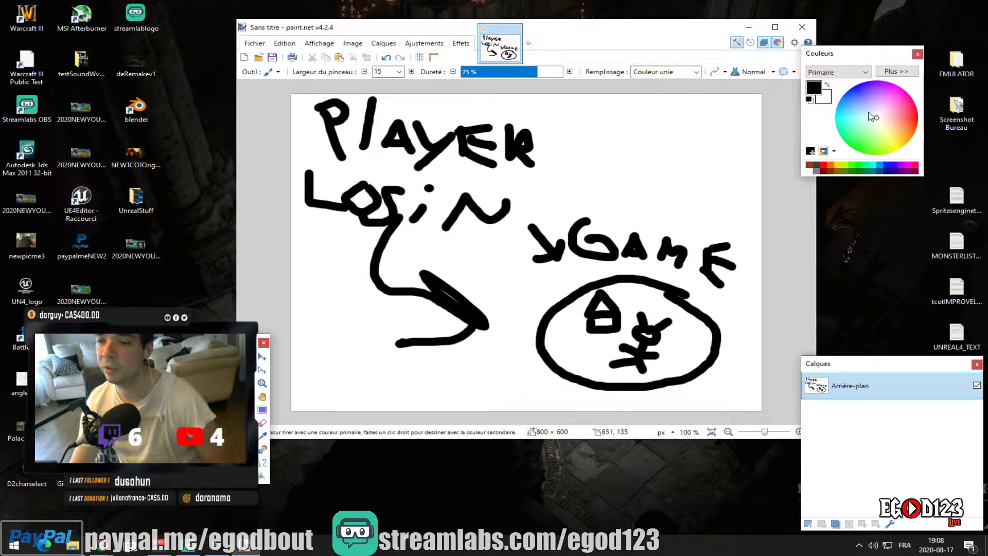
Switch the brush to orange-red, paint a large circle around the whole GAME drawing, and undo the extra arrow stroke through it
left_click(916, 125)
mouse_move(579, 190)
left_mouse_down()
mouse_move(541, 207)
mouse_move(553, 371)
mouse_move(736, 391)
mouse_move(664, 180)
mouse_move(552, 192)
left_mouse_up()
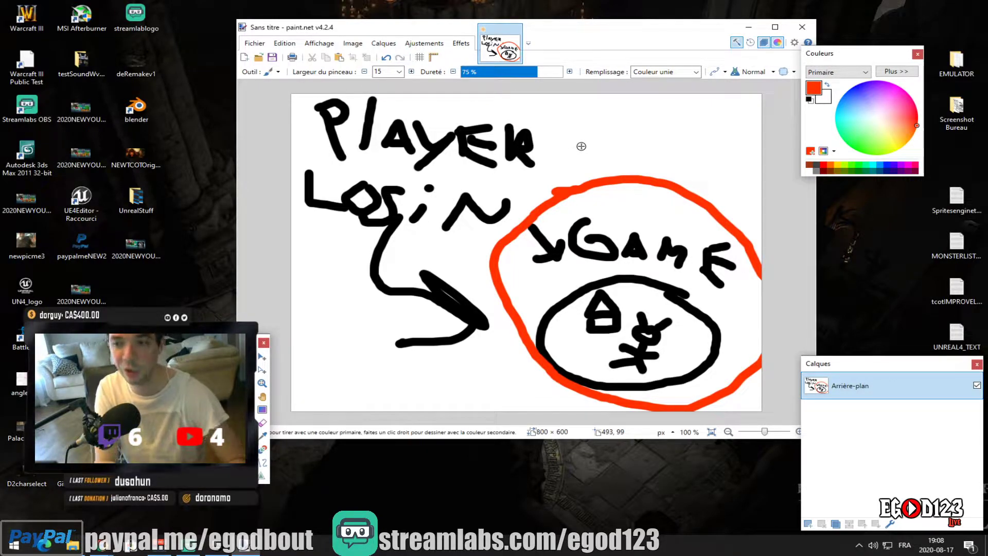
mouse_move(641, 140)
left_mouse_down()
mouse_move(640, 175)
mouse_move(697, 224)
mouse_move(571, 257)
left_mouse_up()
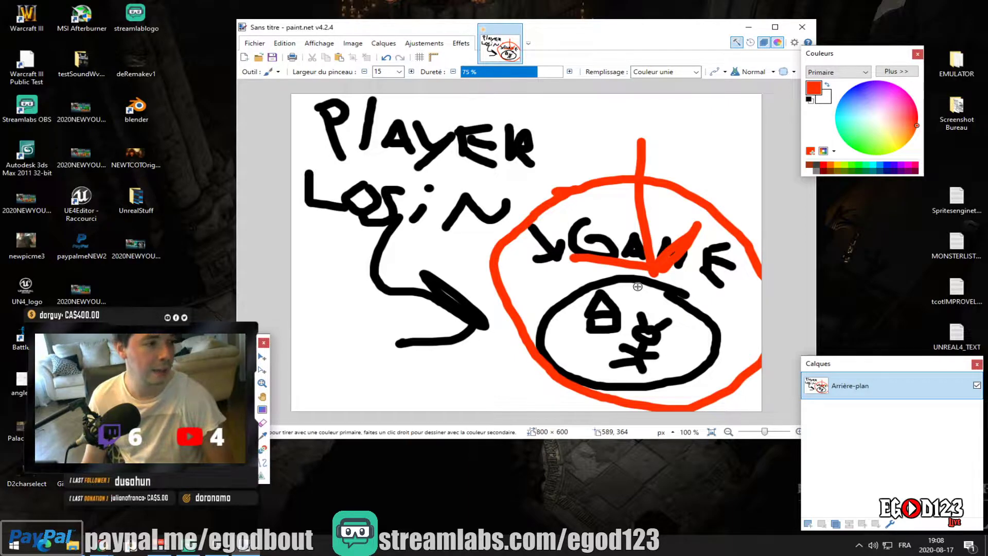
key("ctrl+z")
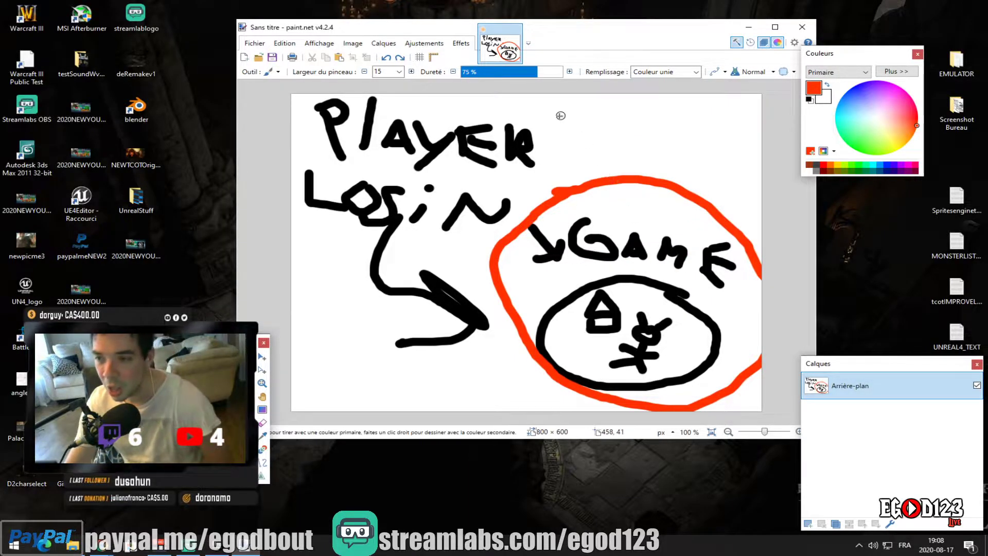
Write "Dedicate" in orange-red across the canvas's upper right, above the GAME circle, and minimize the drawing window
left_click_drag(542, 106, 551, 148)
mouse_move(544, 105)
left_mouse_down()
mouse_move(550, 154)
mouse_move(579, 135)
mouse_move(610, 154)
mouse_move(637, 144)
left_mouse_up()
mouse_move(639, 110)
left_mouse_down()
mouse_move(642, 156)
mouse_move(726, 180)
mouse_move(730, 198)
left_mouse_up()
left_click(647, 118)
mouse_move(754, 151)
left_mouse_down()
mouse_move(726, 198)
mouse_move(757, 185)
mouse_move(730, 216)
mouse_move(755, 229)
left_mouse_up()
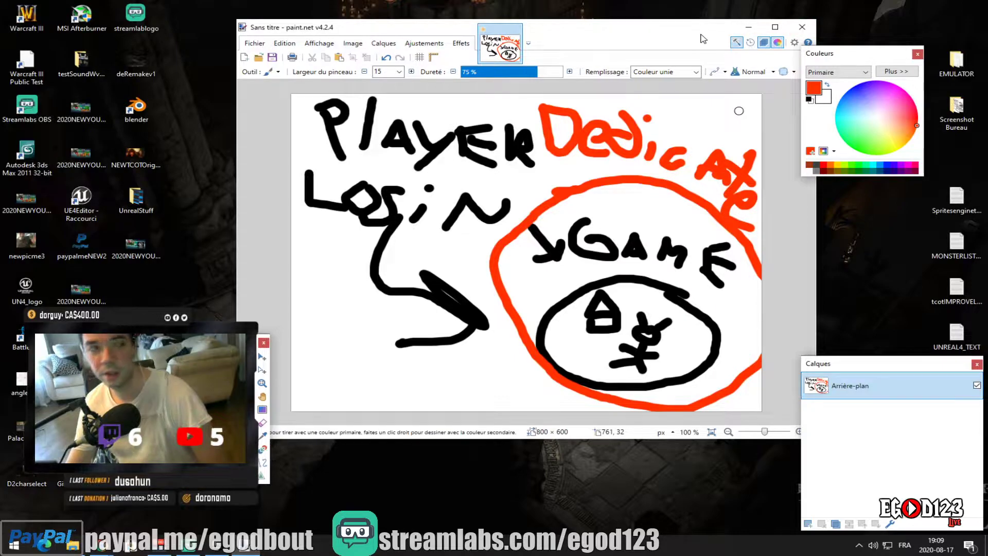
left_click(741, 29)
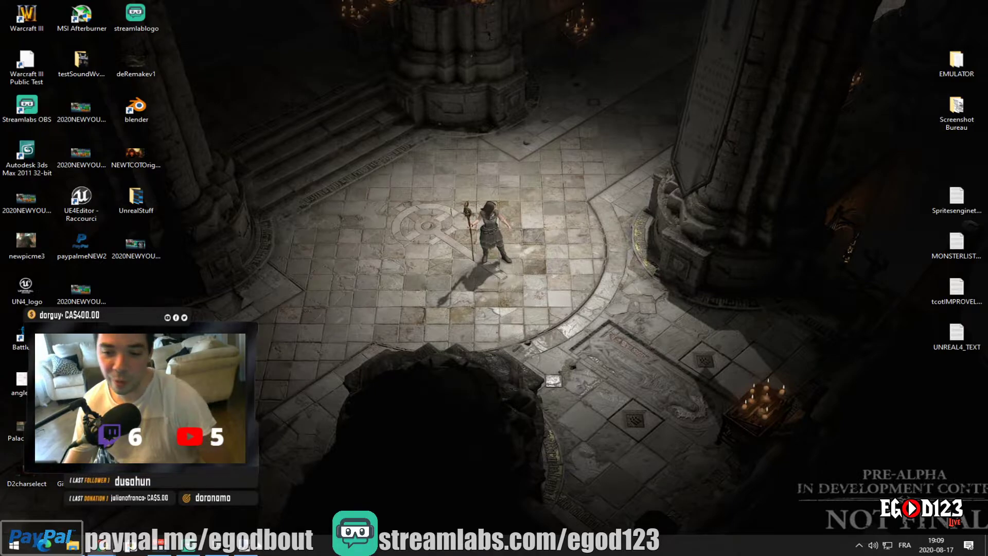
Switch back to paint.net and undo the last strokes of the orange-red word, removing its "ate" letters
left_click(246, 547)
key("ctrl+z")
key("ctrl+z")
key("ctrl+z")
key("ctrl+z")
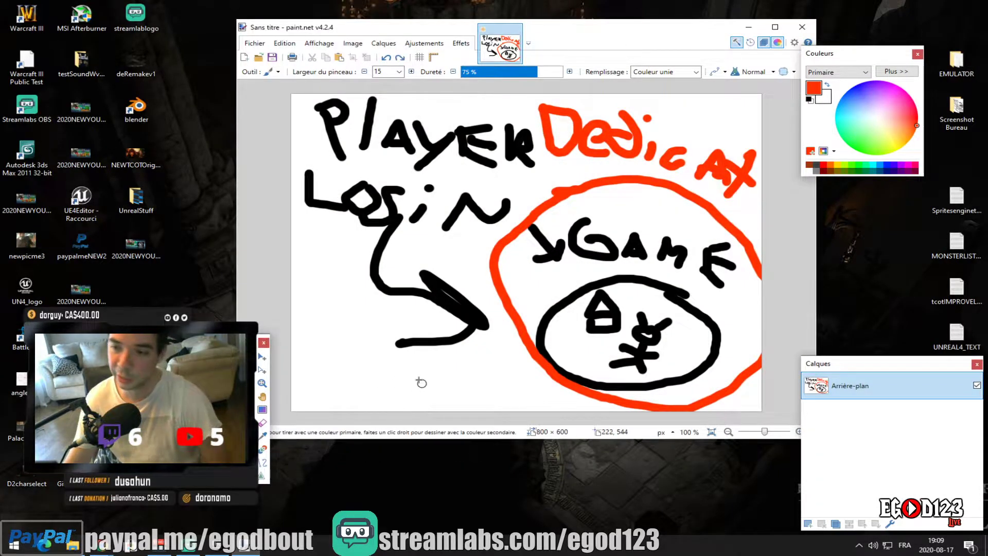
Create a new blank 800 × 600 image alongside the login sketch
left_click(254, 43)
left_click(263, 58)
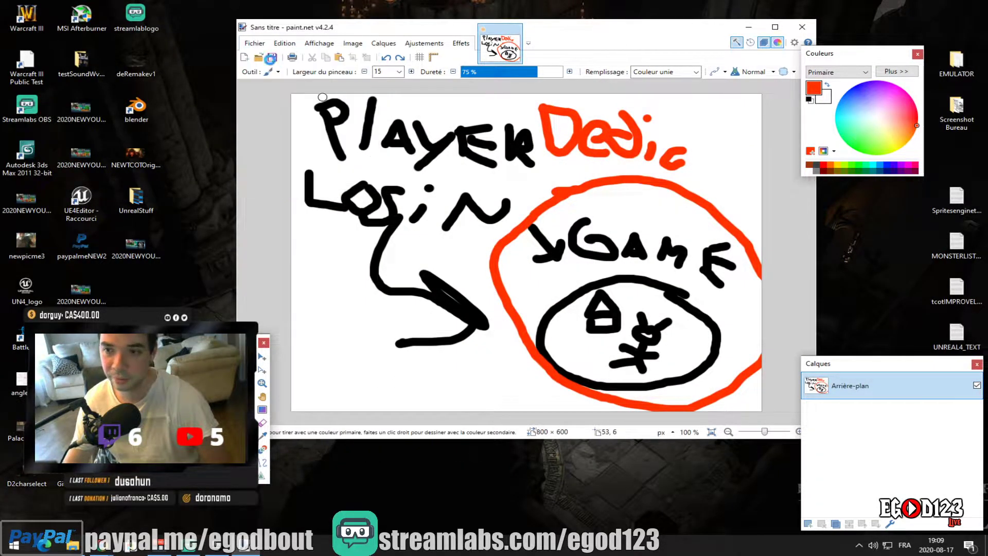
left_click(521, 301)
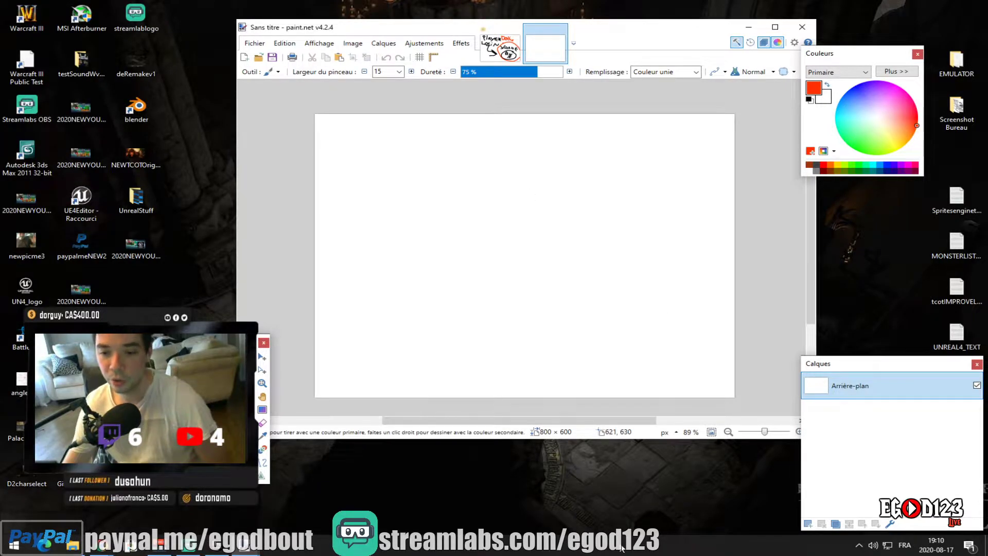
Switch to the Epic Games Launcher to show the Unreal Engine library, and minimize it again
left_click(222, 548)
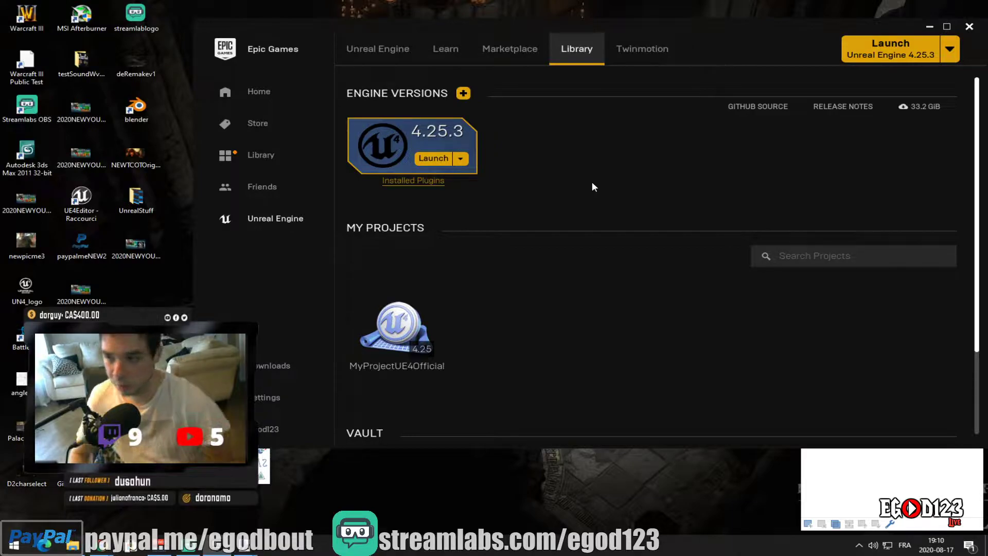
left_click(930, 26)
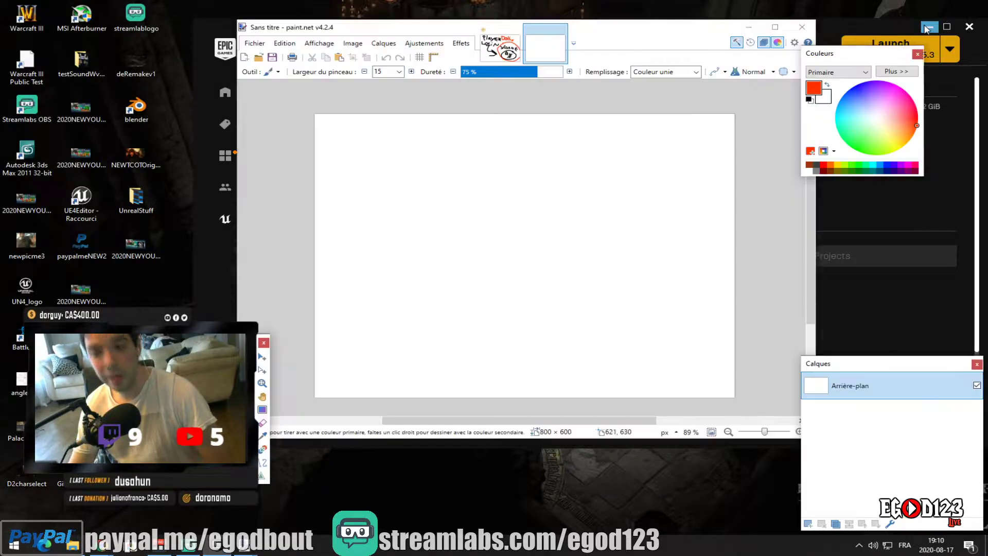
Switch to the browser, bring the GitHub home page window over the canvas and maximize it
mouse_move(101, 552)
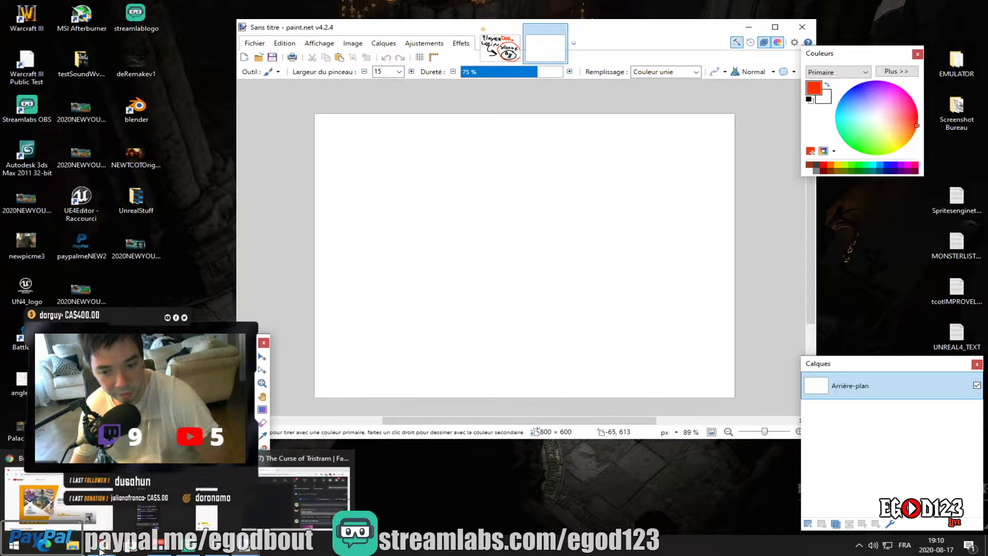
left_click(260, 509)
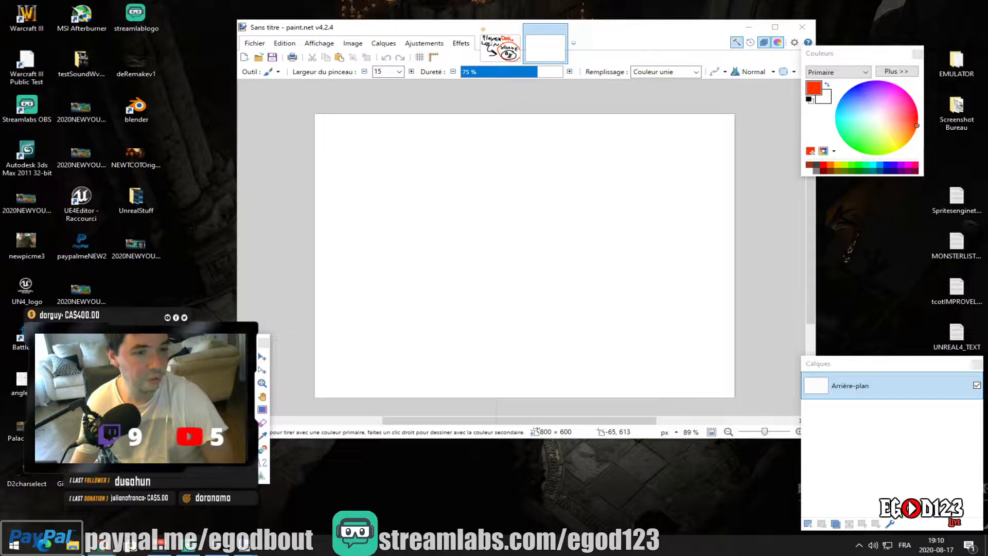
left_click_drag(313, 201, 417, 174)
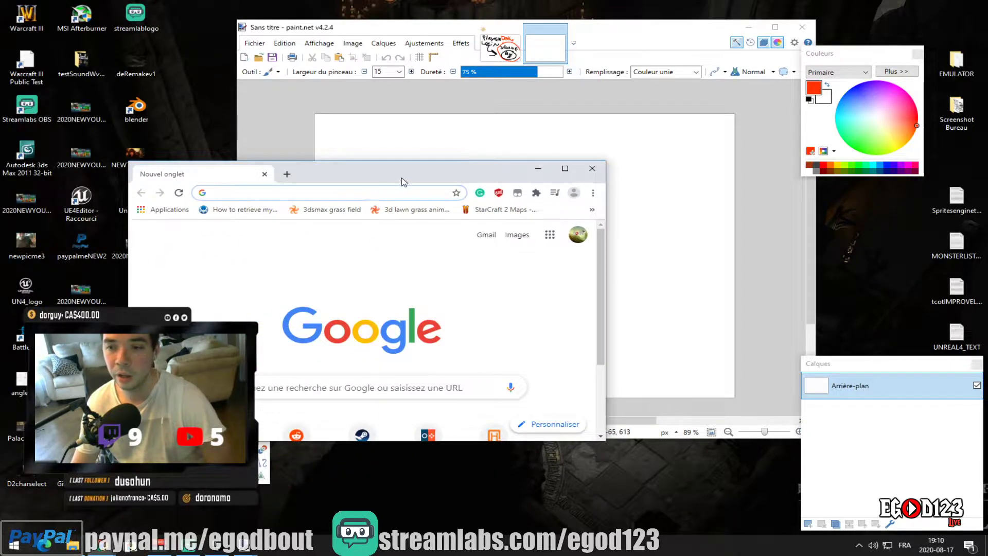
key("super+Down")
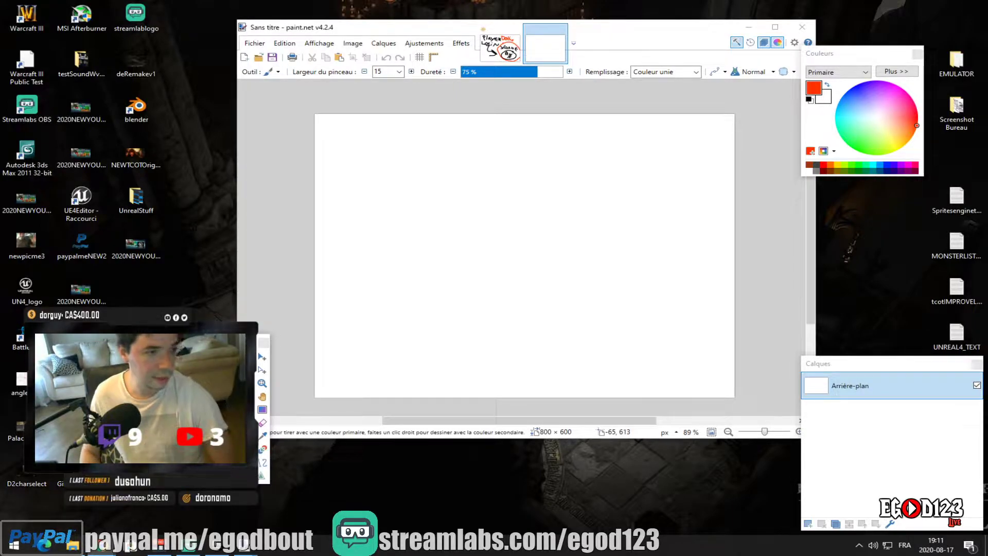
key("alt+Tab")
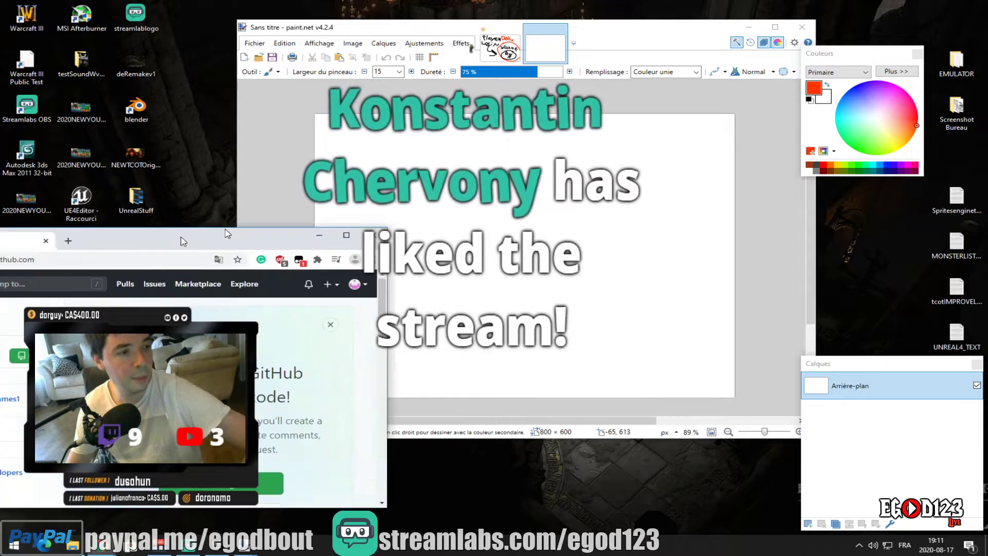
left_click_drag(228, 233, 664, 83)
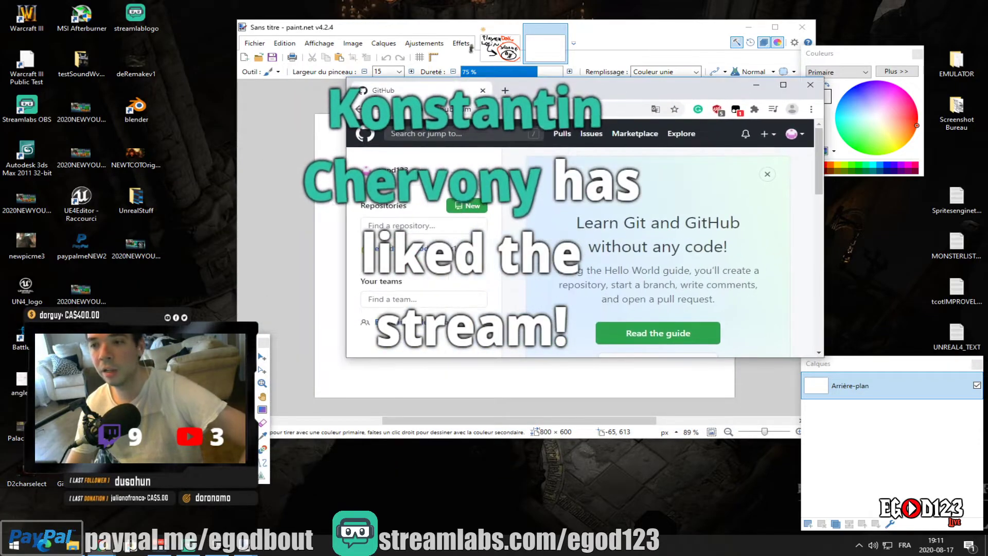
double_click(733, 94)
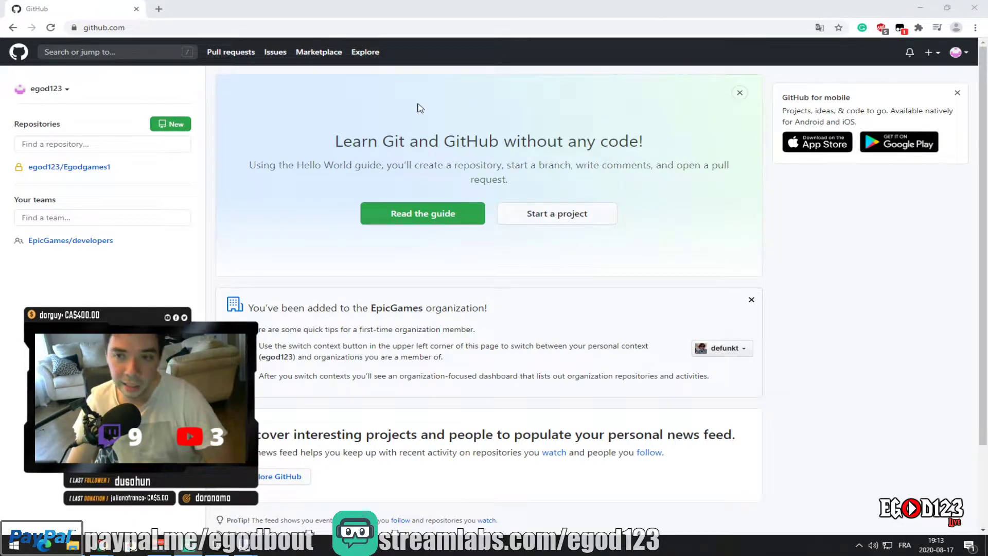
Close the GitHub browser window and paint.net without saving the sketches
left_click(976, 7)
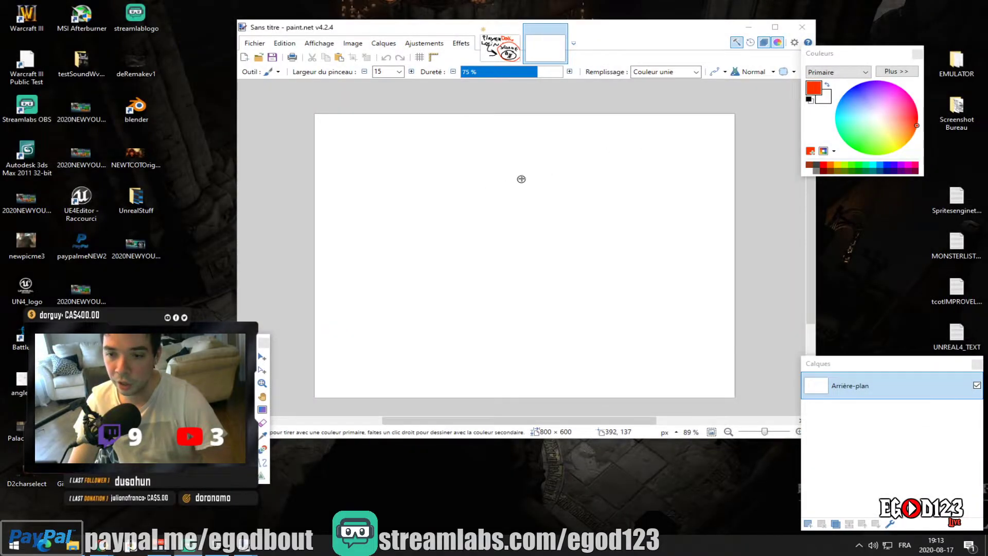
left_click(802, 27)
left_click(502, 302)
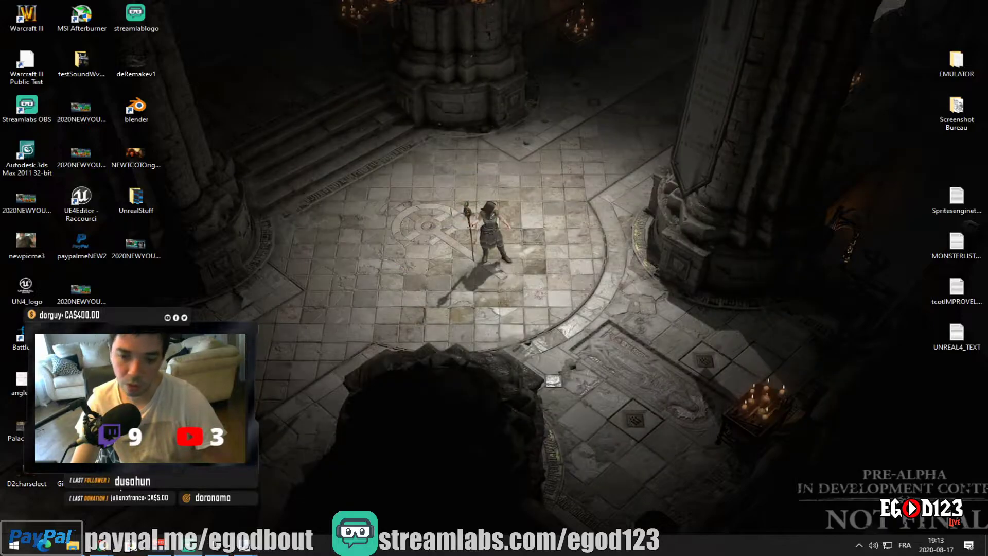
Switch to File Explorer, restore it to a smaller window and select the compressed UnrealEngine-release archive on drive C:
left_click(72, 544)
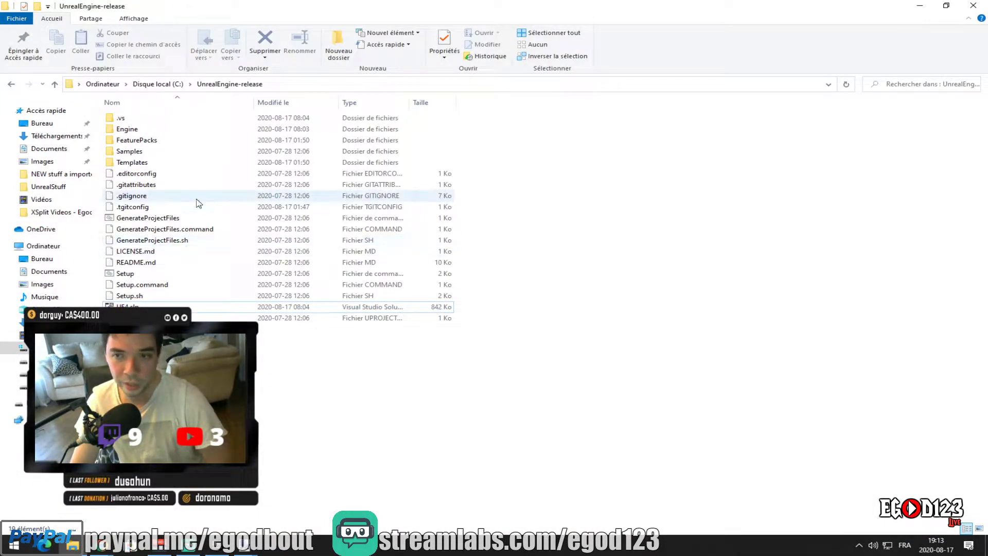
left_click_drag(372, 14, 486, 31)
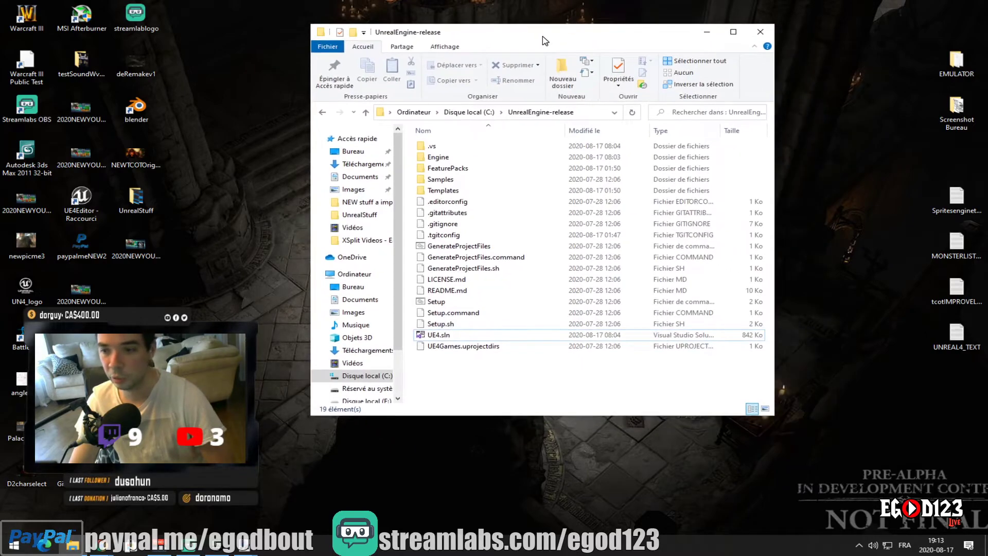
left_click(379, 376)
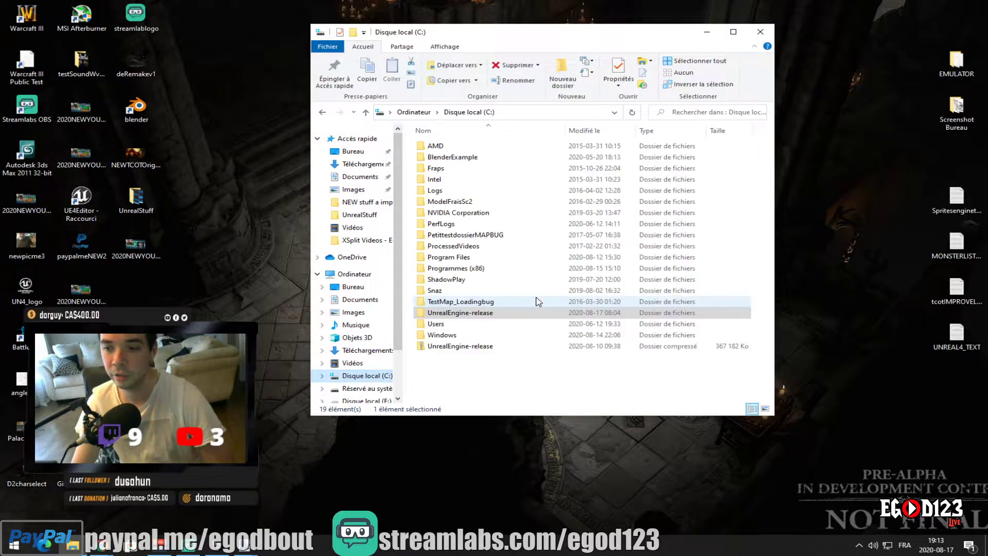
left_click(497, 349)
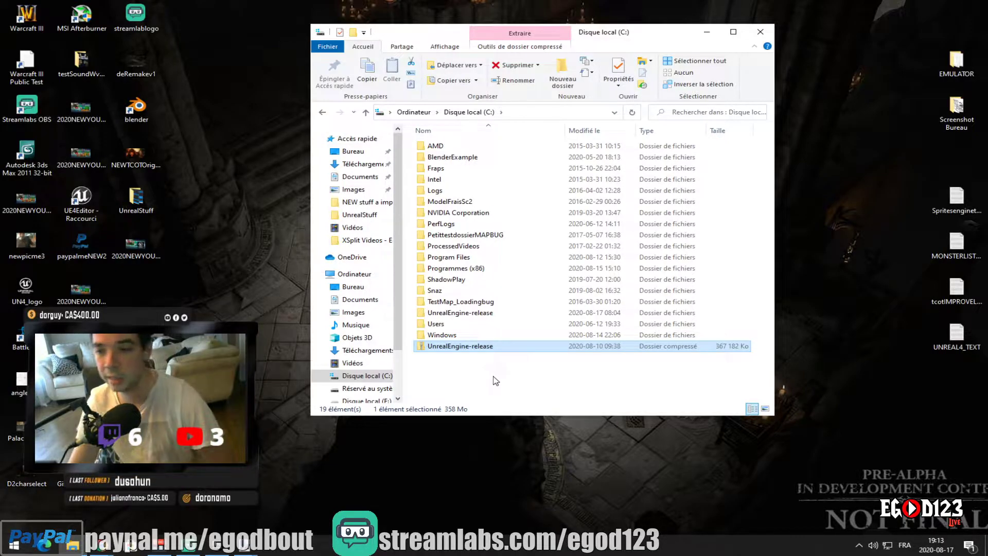
Open the extracted UnrealEngine-release folder and select all of its contents
left_click(467, 315)
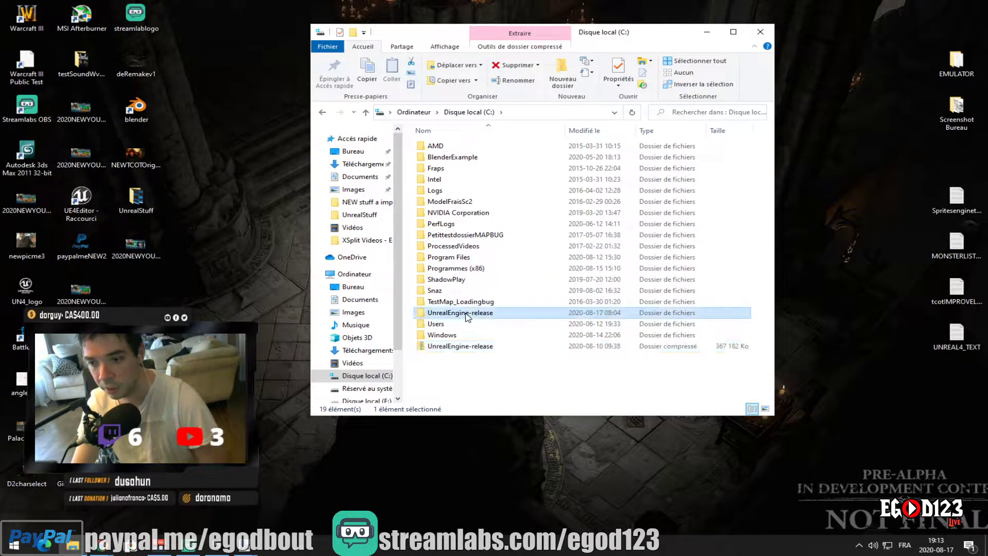
double_click(467, 315)
left_click_drag(463, 379, 407, 140)
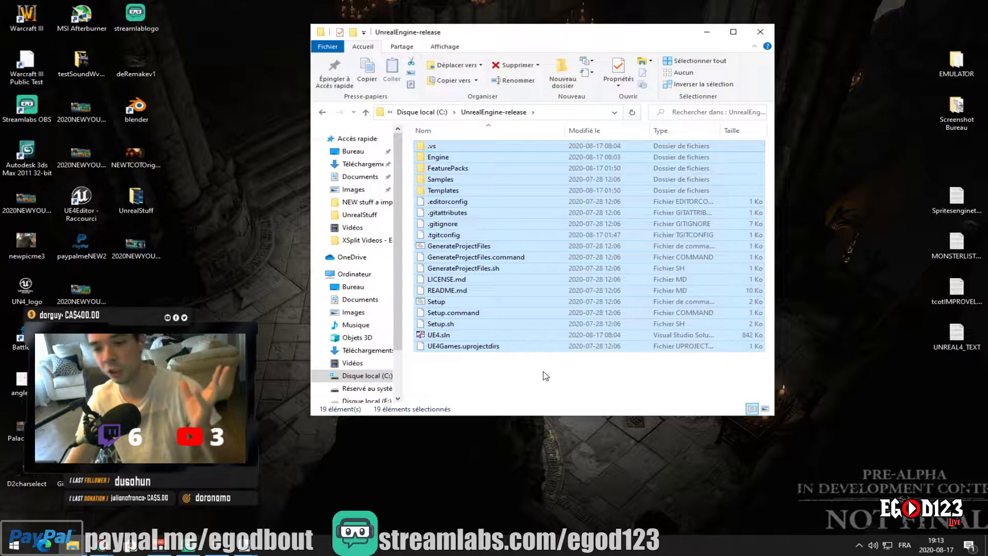
Show the Epic Games Launcher's engine library once more, minimize it, and clear the file selection in the UnrealEngine-release folder
left_click(216, 545)
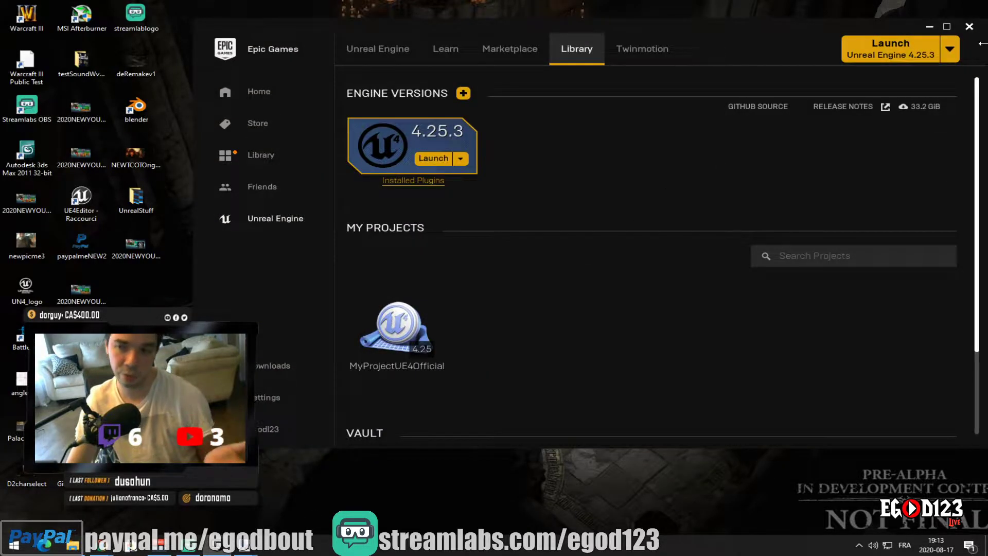
left_click(930, 27)
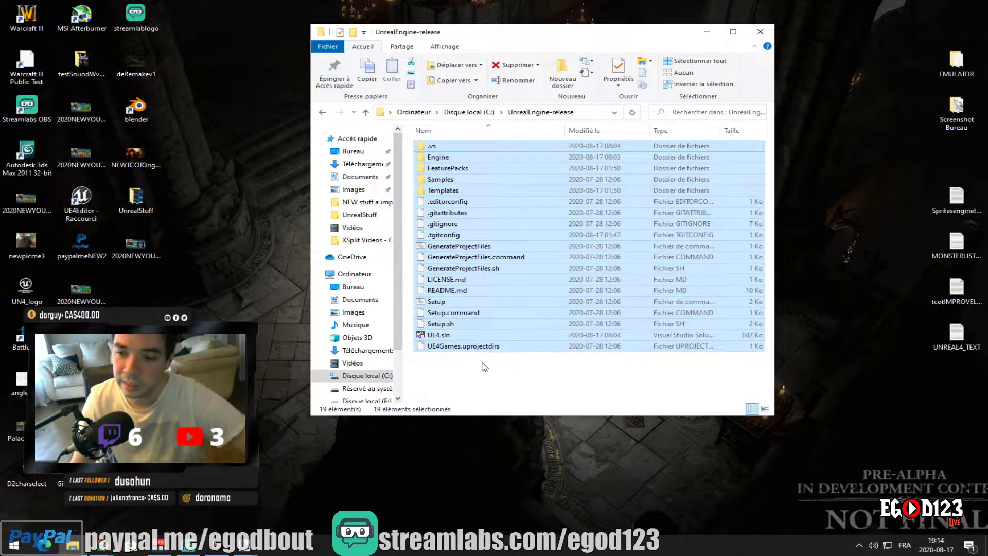
left_click(570, 381)
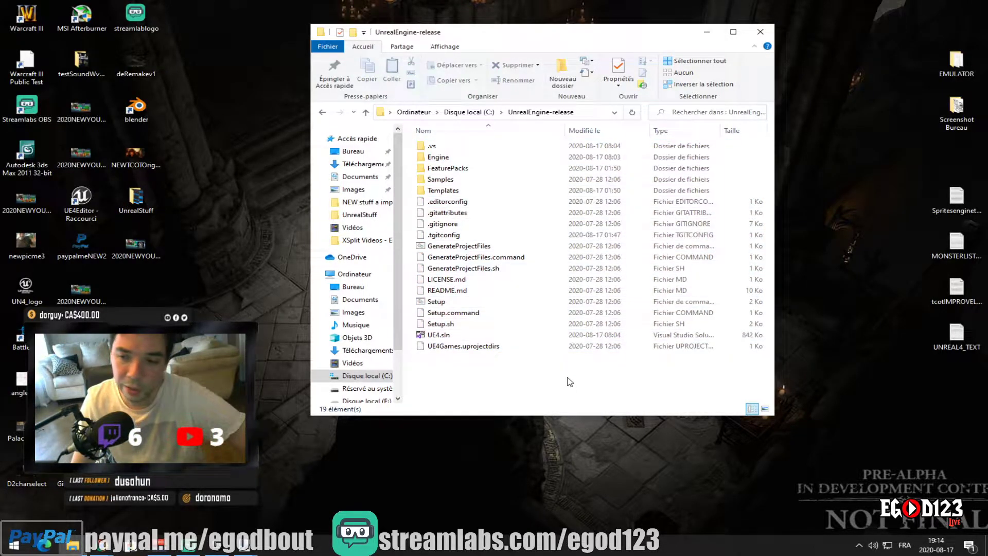
Look inside the Engine folder and its Build subfolder, return to UnrealEngine-release, and minimize File Explorer
double_click(471, 157)
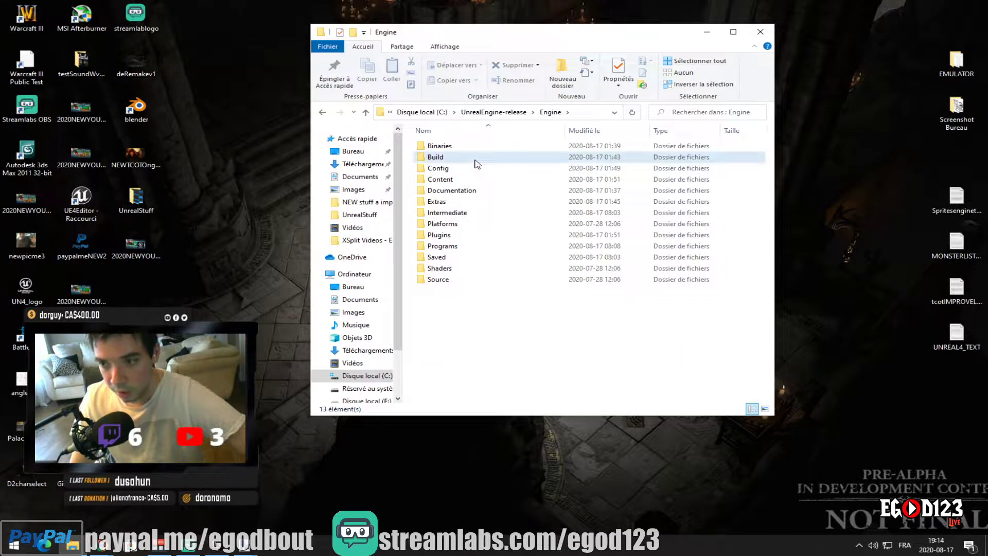
double_click(474, 159)
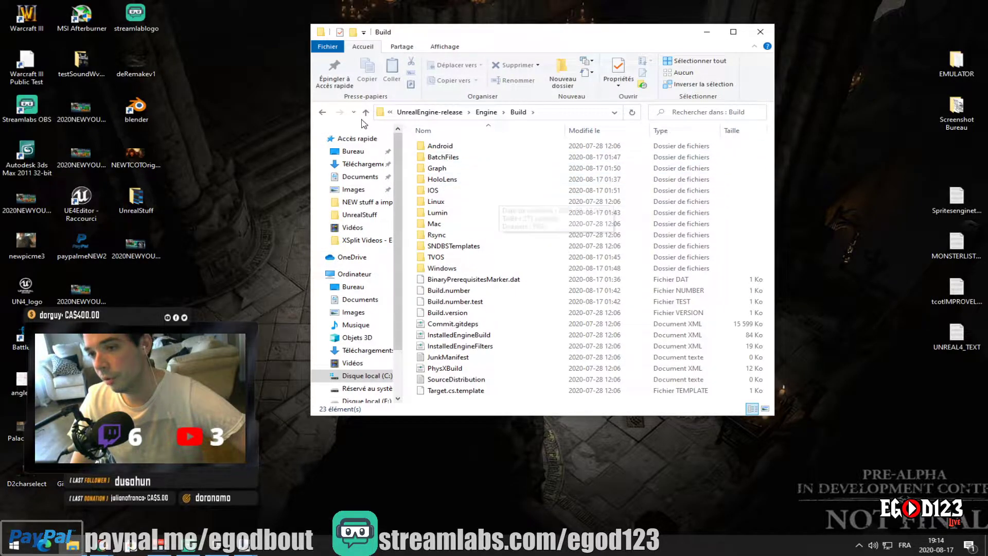
left_click(323, 113)
left_click(324, 113)
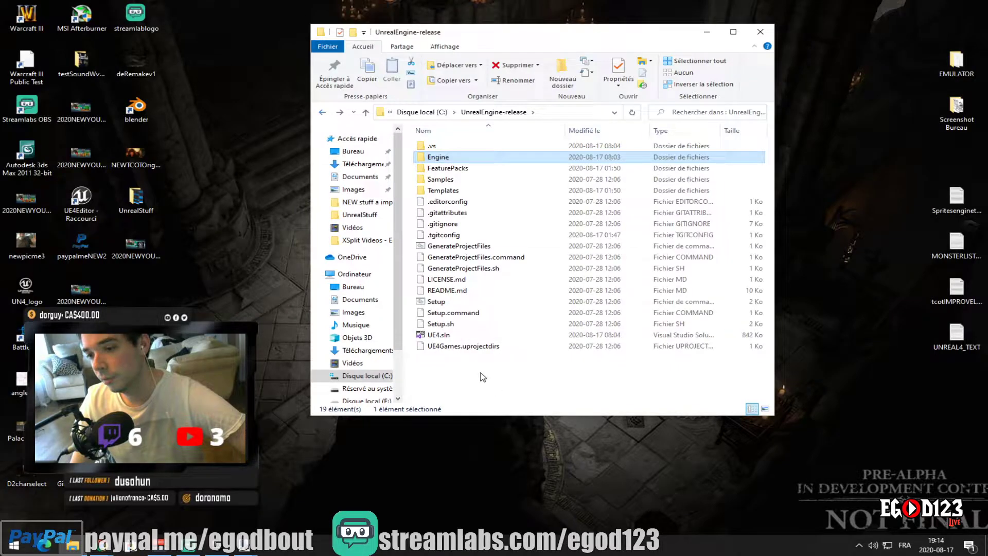
left_click(542, 377)
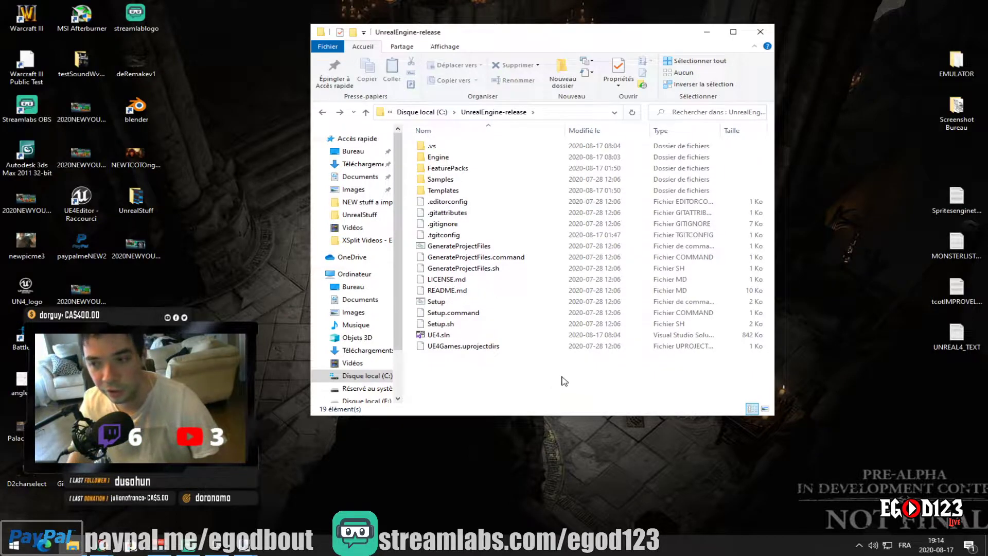
left_click(713, 36)
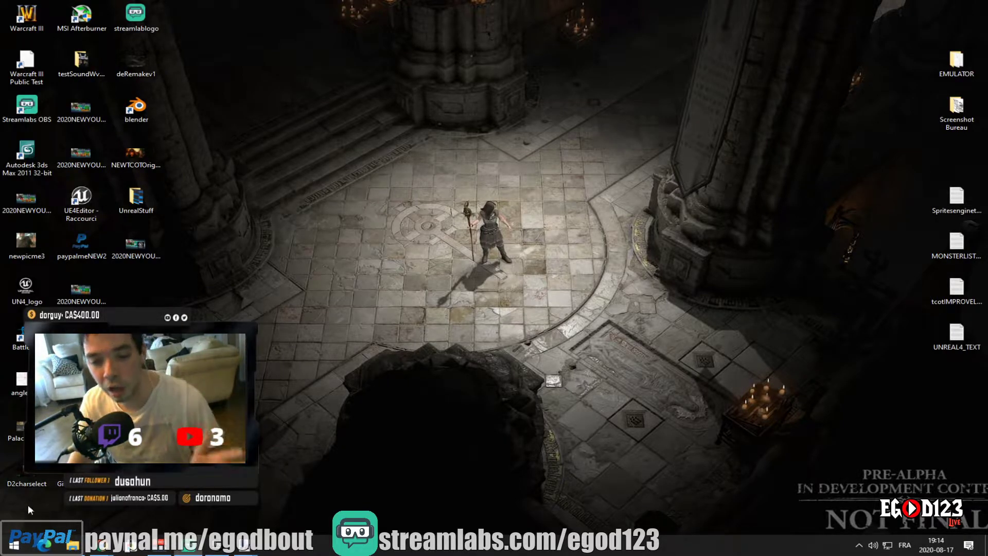
Look for Visual Studio 2019 among the installed programs and bring up its start window with the recent solutions
left_click(14, 545)
scroll(96, 488, "down", 5)
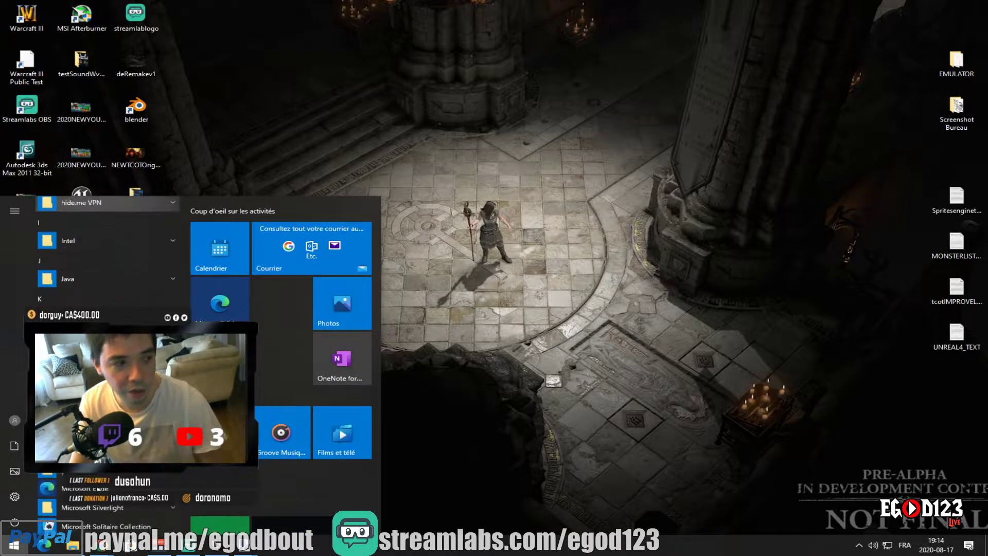
scroll(98, 487, "down", 15)
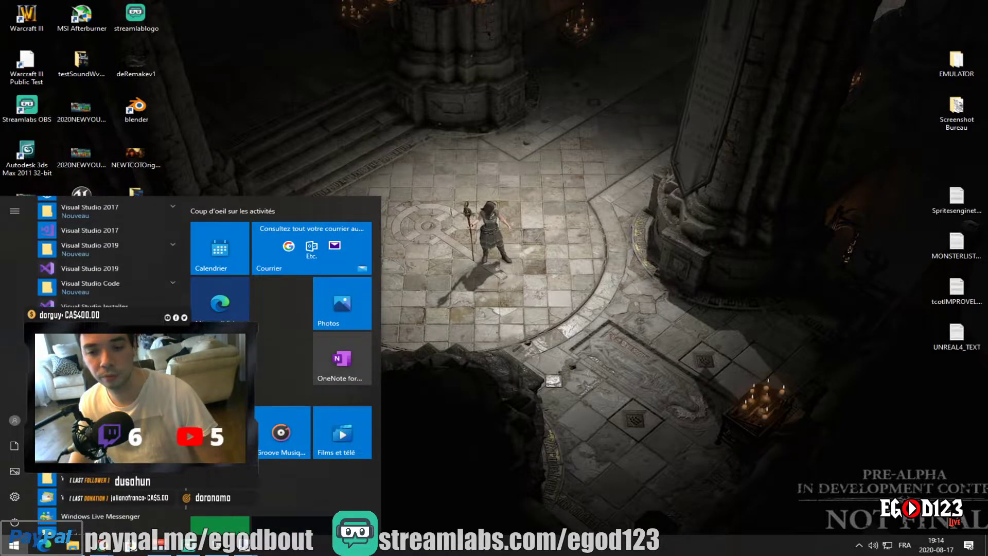
scroll(97, 487, "up", 4)
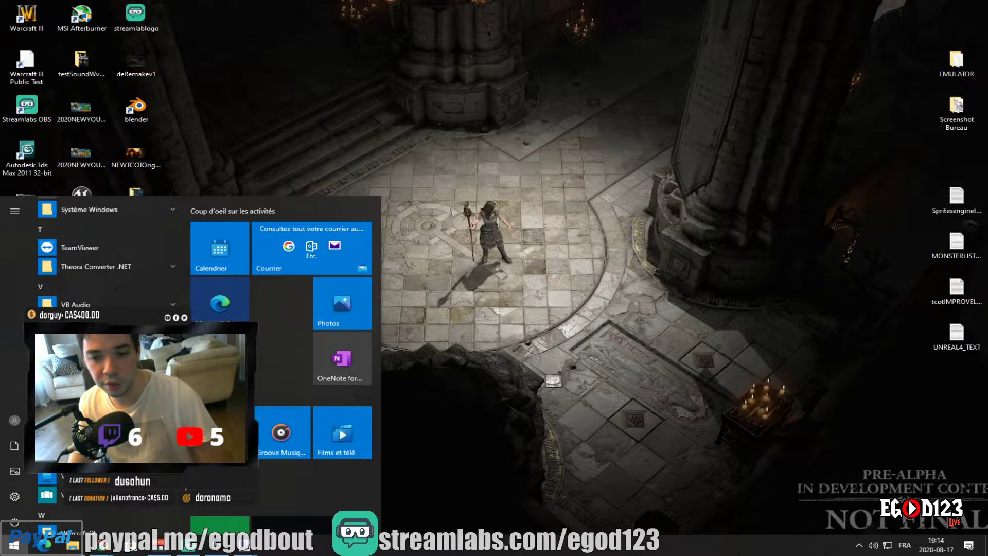
key("Escape")
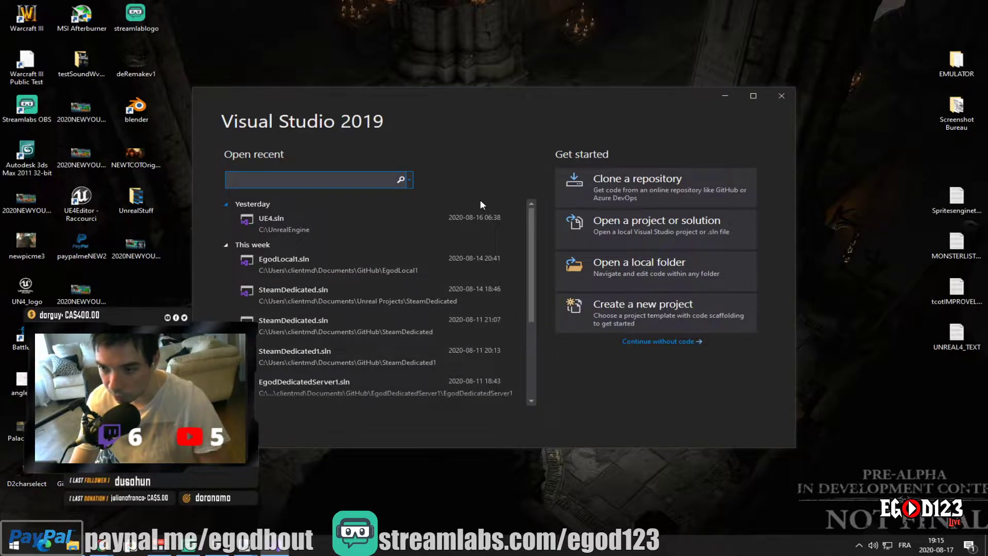
left_click(483, 228)
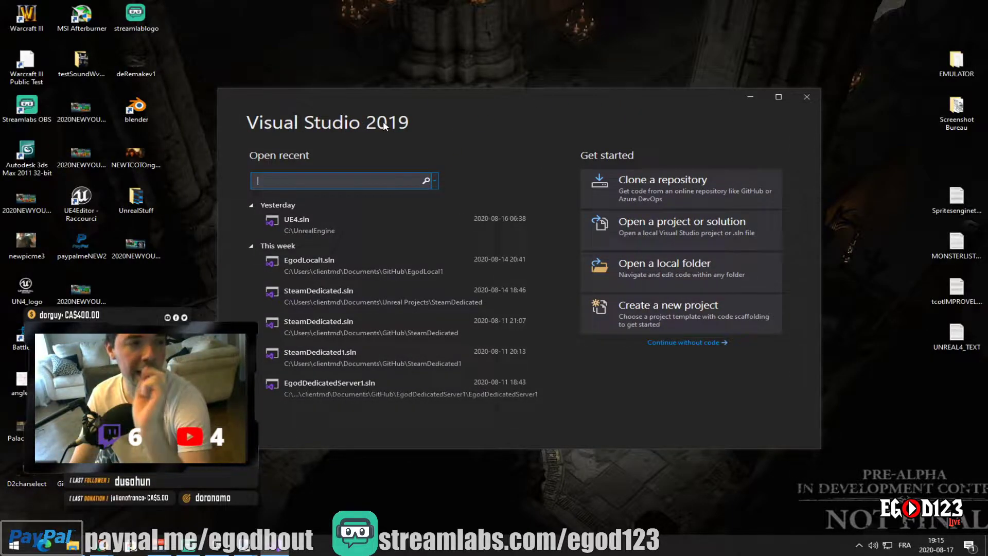
Close the Visual Studio 2019 start window and look up the Visual Studio 2019 entry among the installed programs
left_click(803, 100)
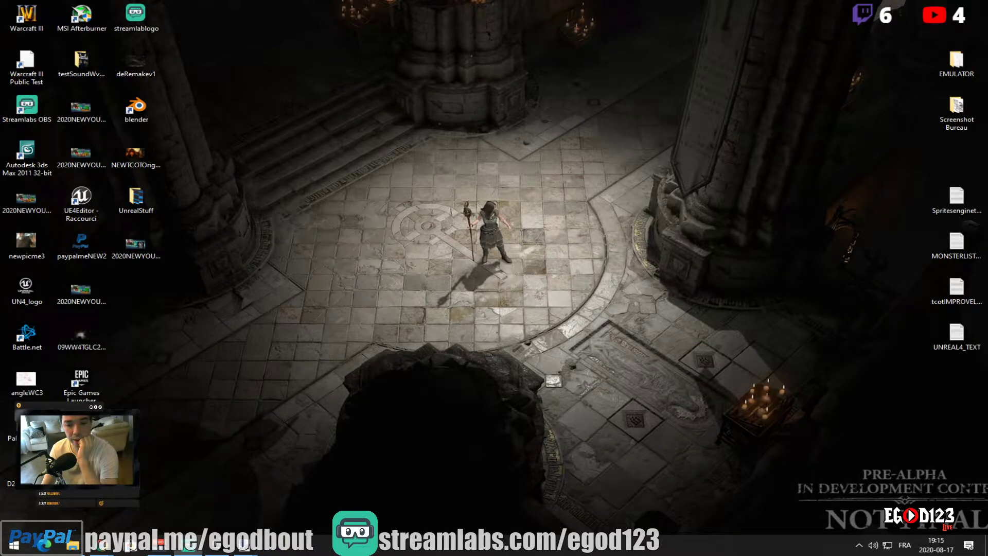
left_click(20, 544)
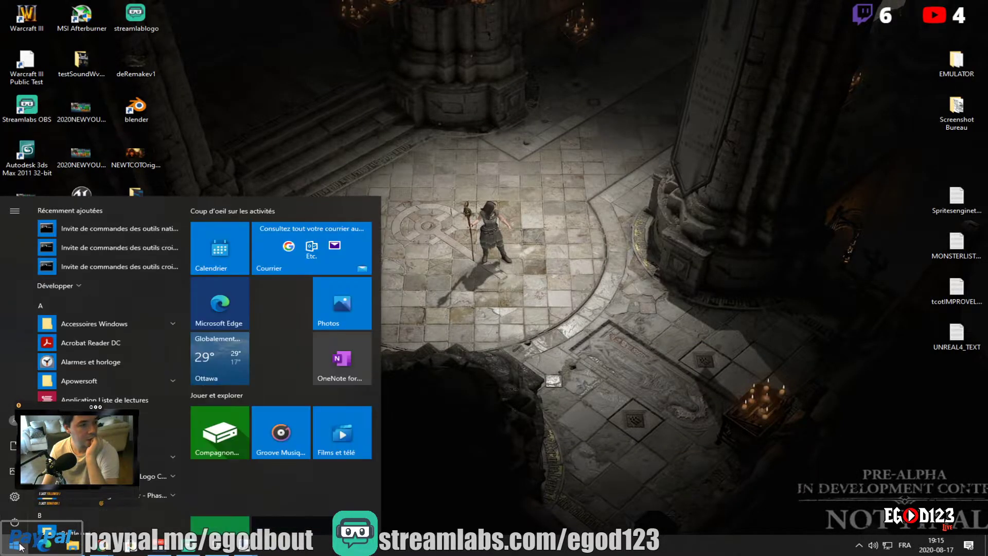
scroll(88, 397, "down", 20)
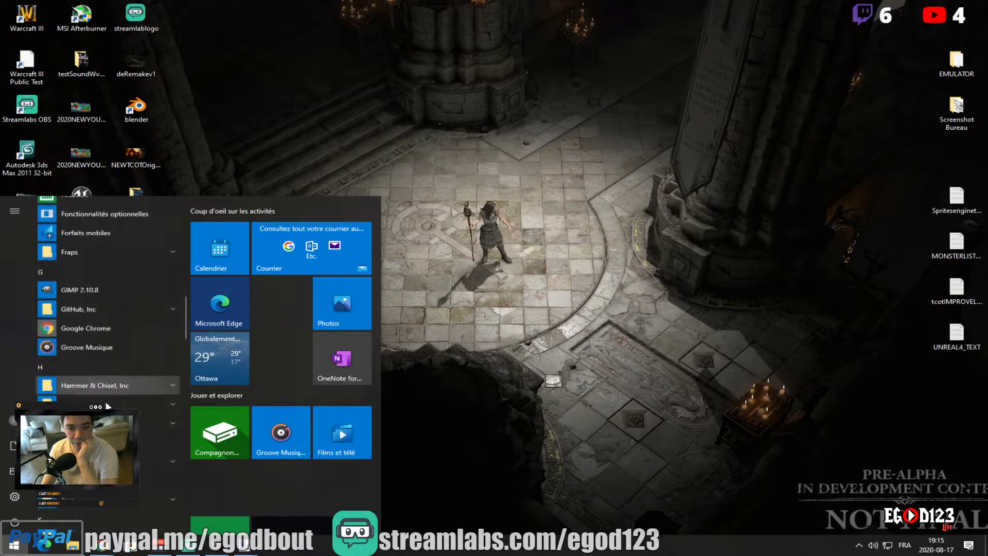
scroll(107, 400, "up", 5)
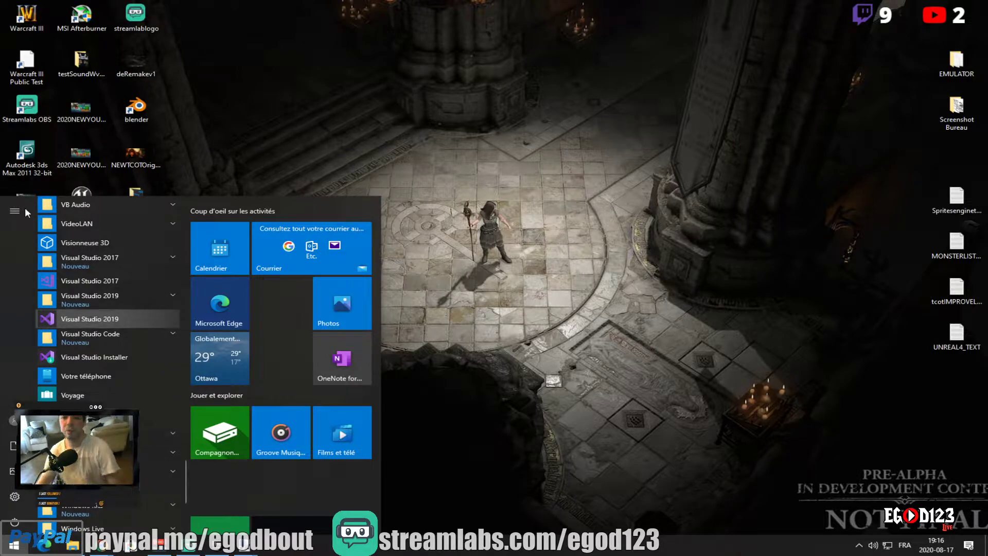
left_click(474, 445)
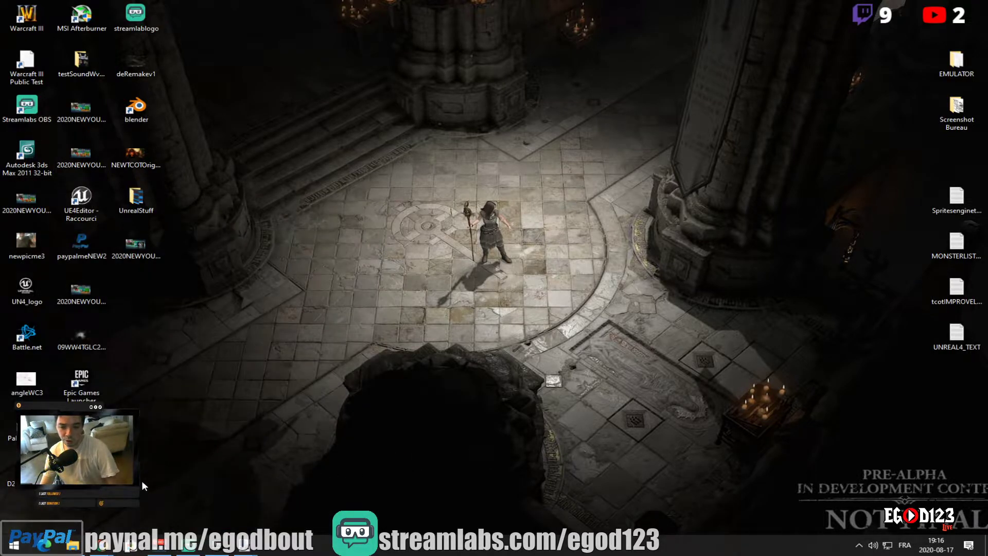
Point out the UE4.sln solution file in the UnrealEngine-release folder, clear the selection, and minimize File Explorer
left_click(72, 545)
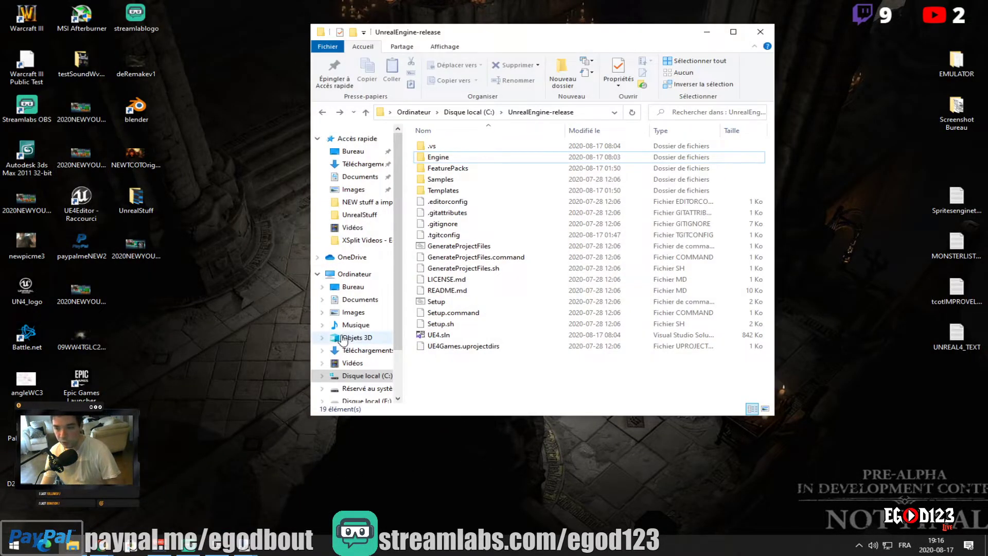
left_click(441, 336)
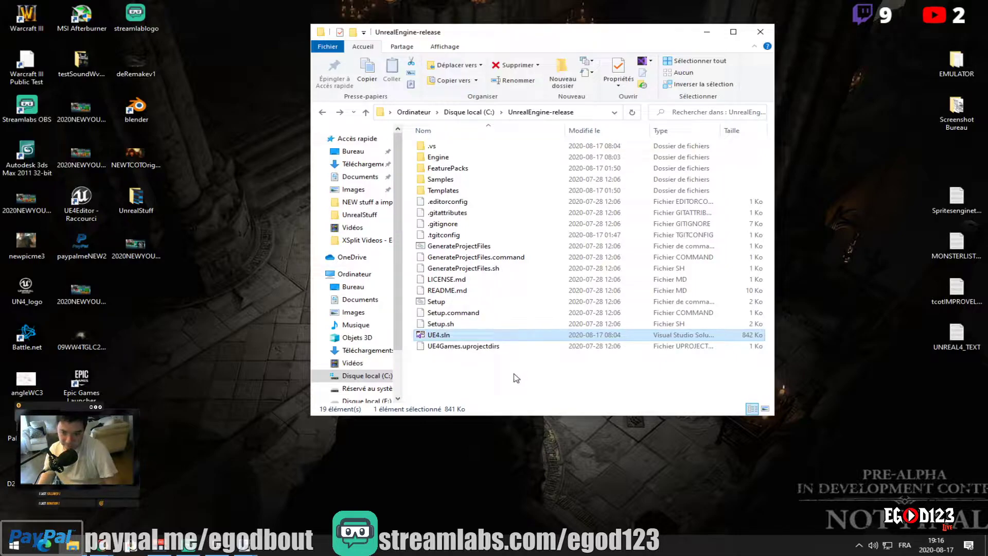
left_click(462, 375)
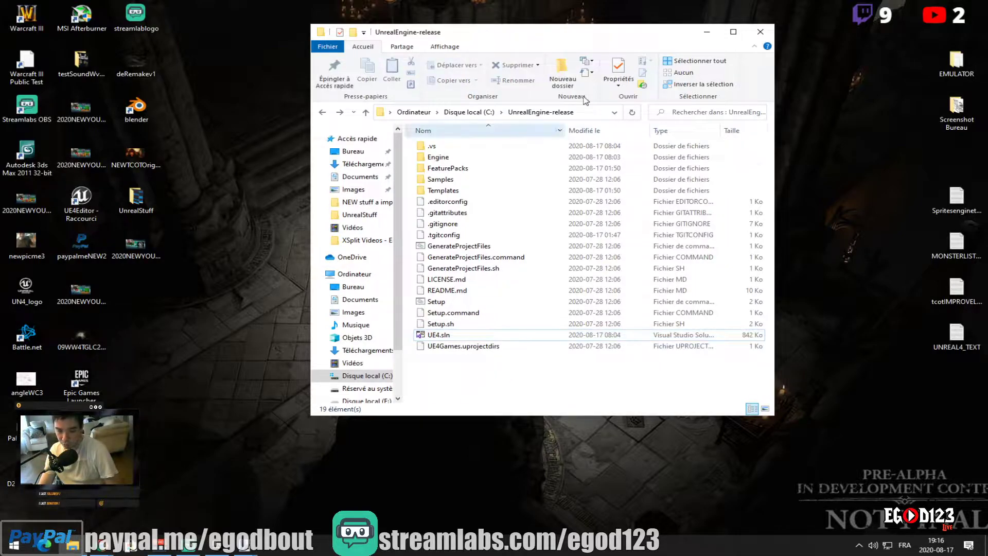
left_click(707, 33)
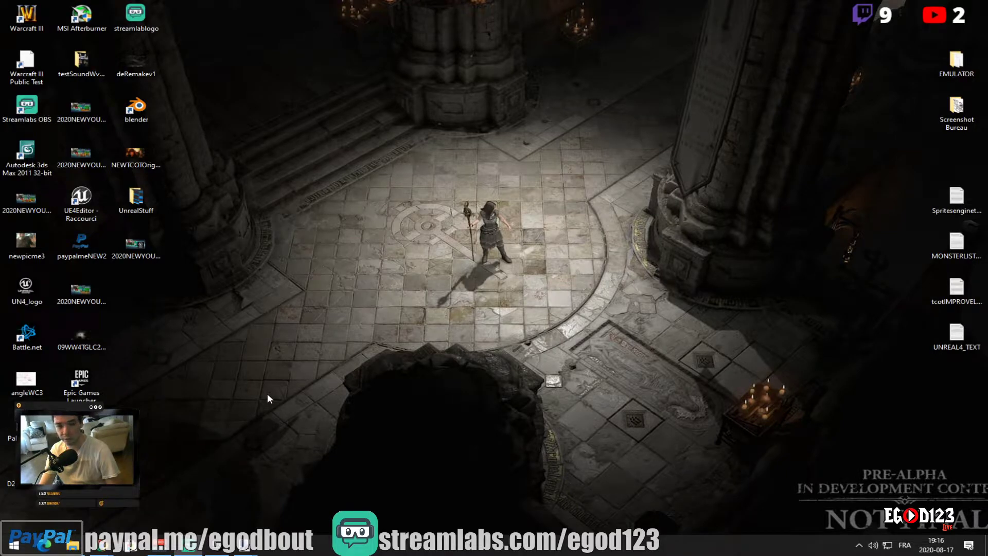
left_click_drag(267, 393, 338, 405)
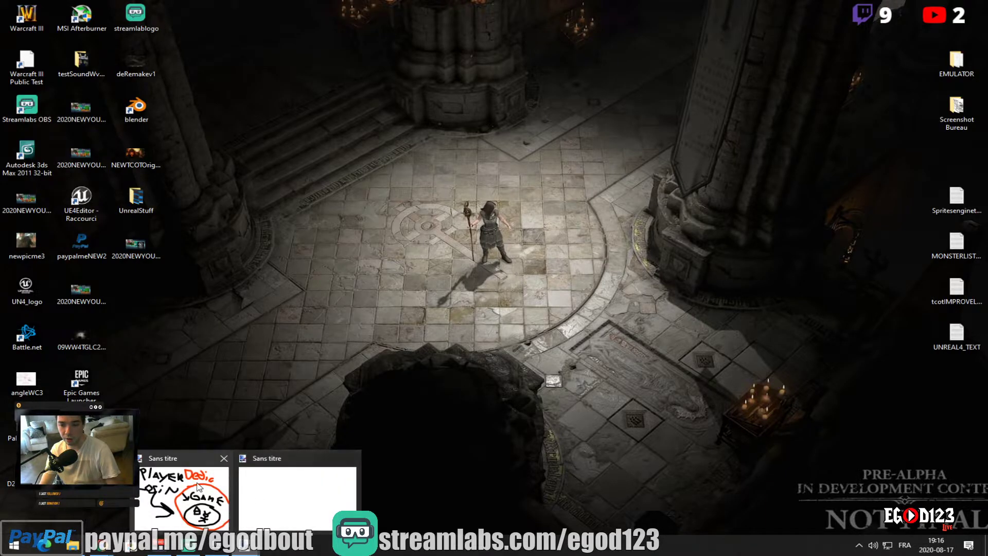
Switch to the blank paint.net image and start a text entry near the canvas's upper-left corner at font size 48
left_click(246, 546)
mouse_move(248, 530)
left_click(292, 502)
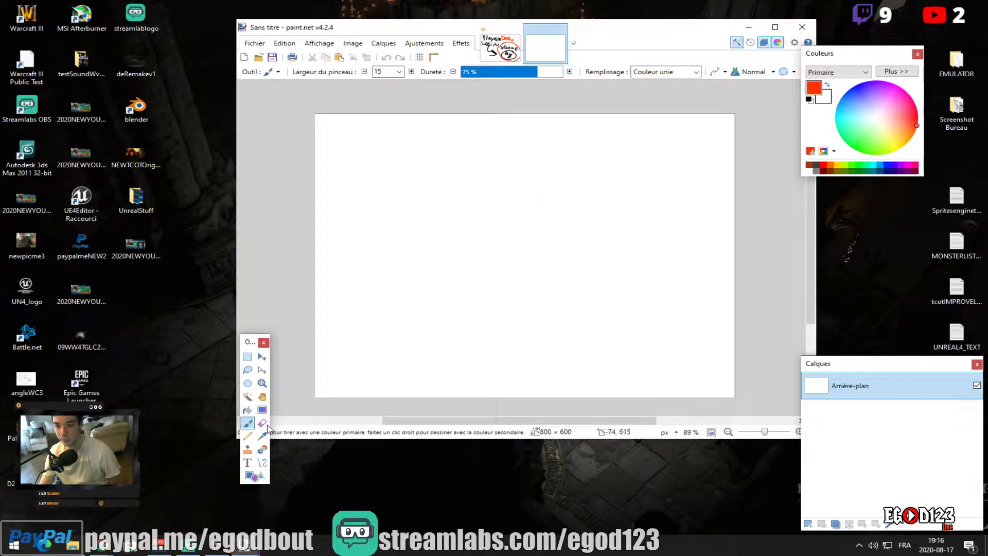
left_click(247, 463)
left_click(362, 147)
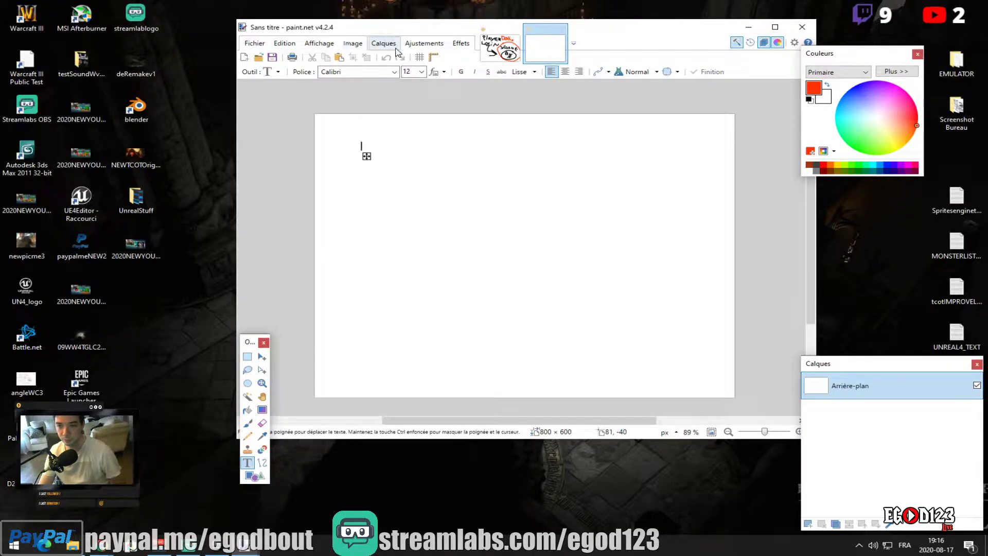
left_click(422, 71)
left_click(412, 201)
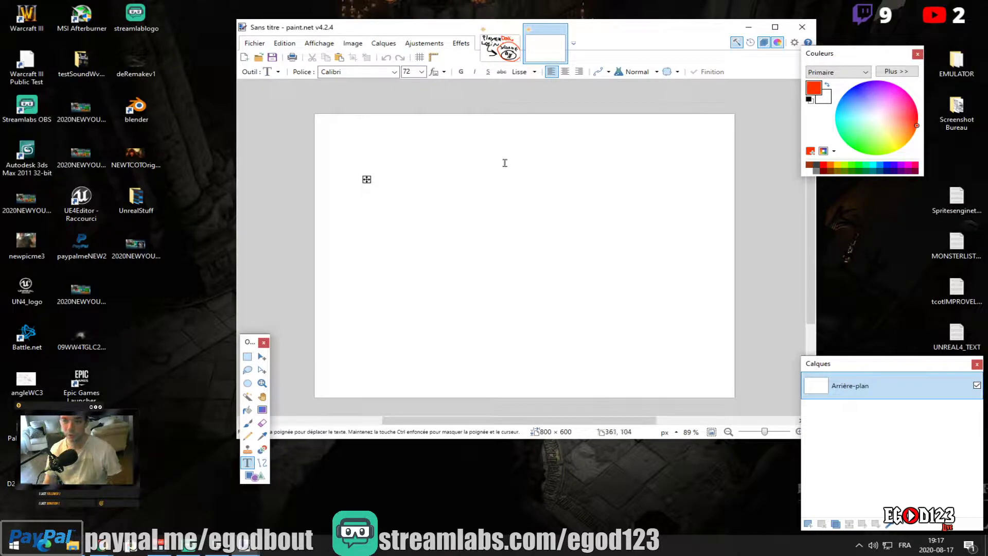
left_click(421, 72)
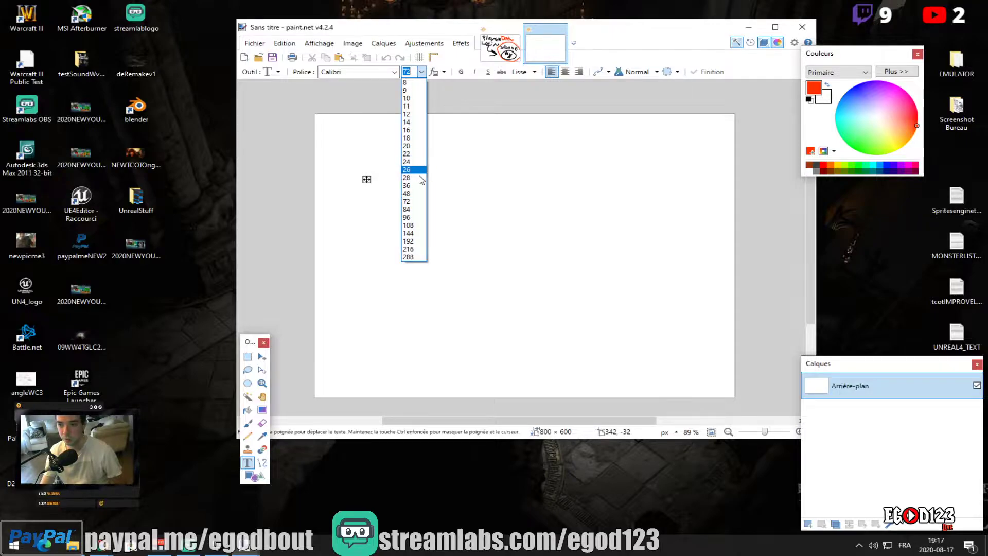
left_click(415, 191)
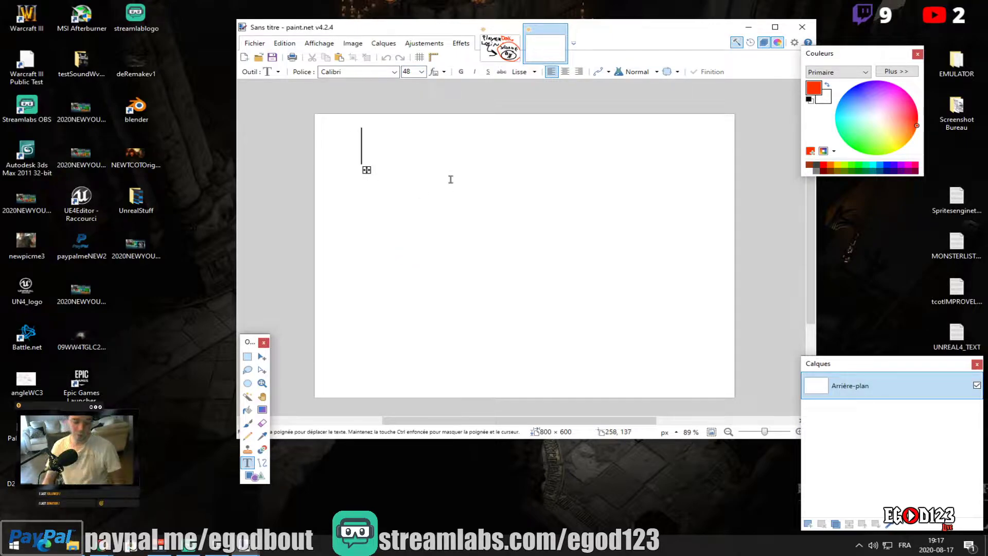
type("Unre")
key("BackSpace")
key("BackSpace")
key("BackSpace")
key("BackSpace")
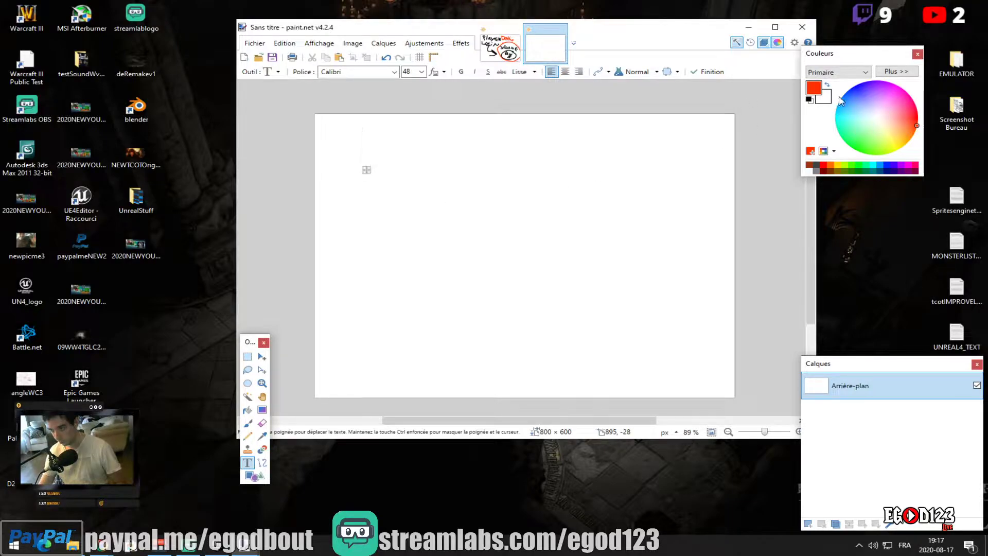
Set the text colour to dark grey and the font to bold LifeCraft
left_click(813, 165)
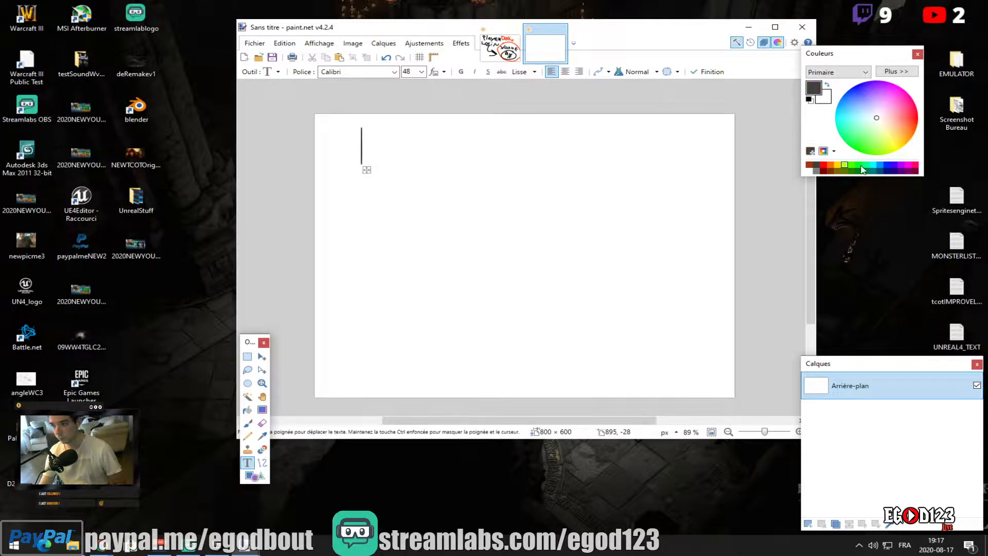
type("U")
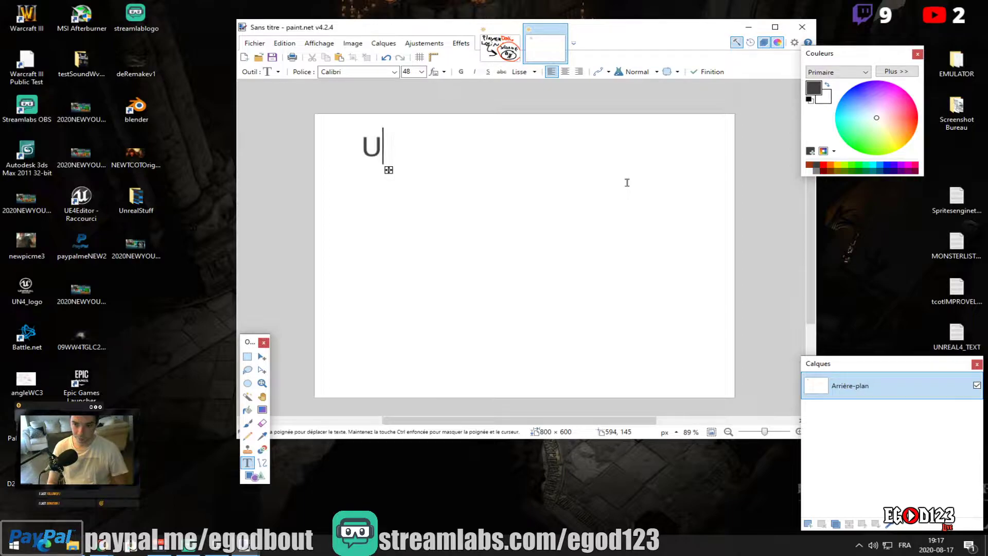
key("BackSpace")
left_click(394, 72)
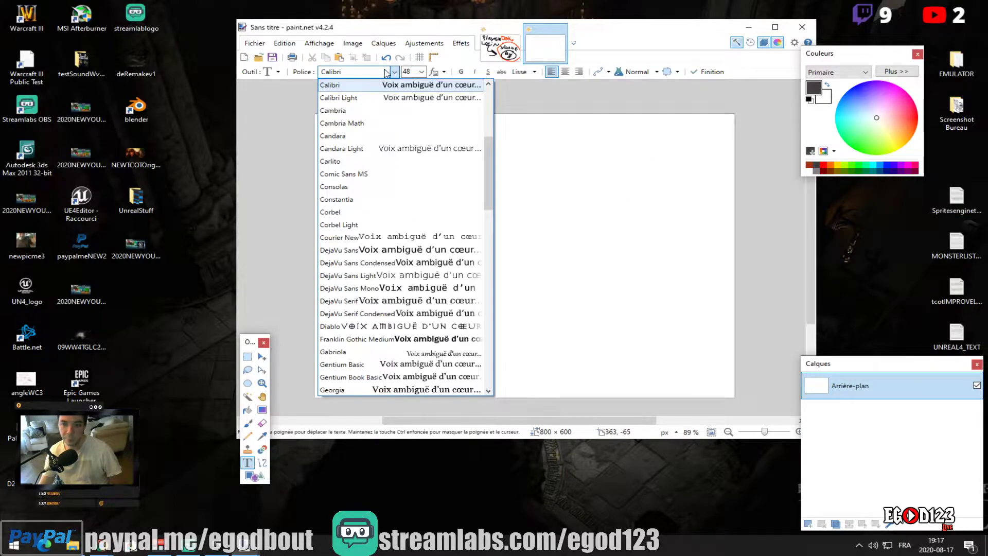
scroll(416, 341, "down", 5)
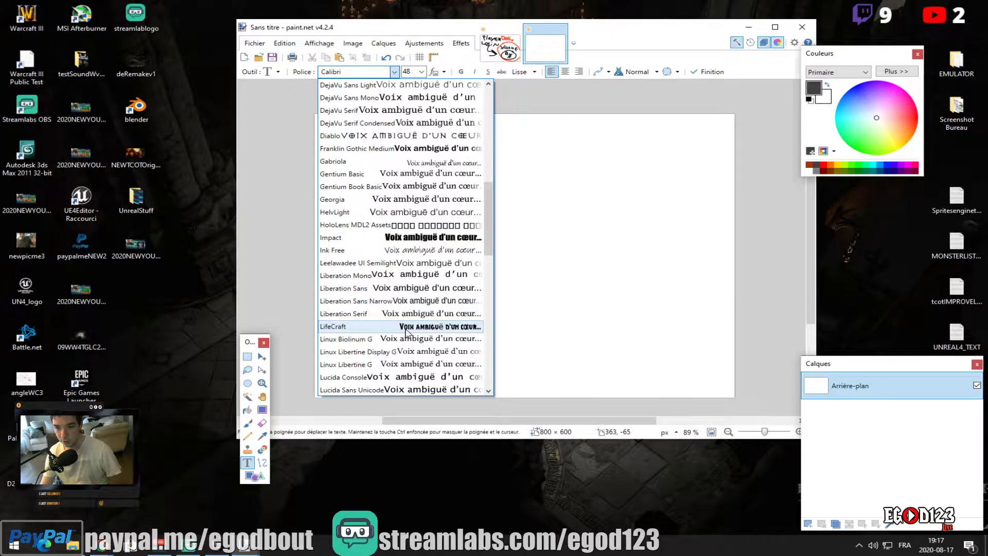
left_click(407, 327)
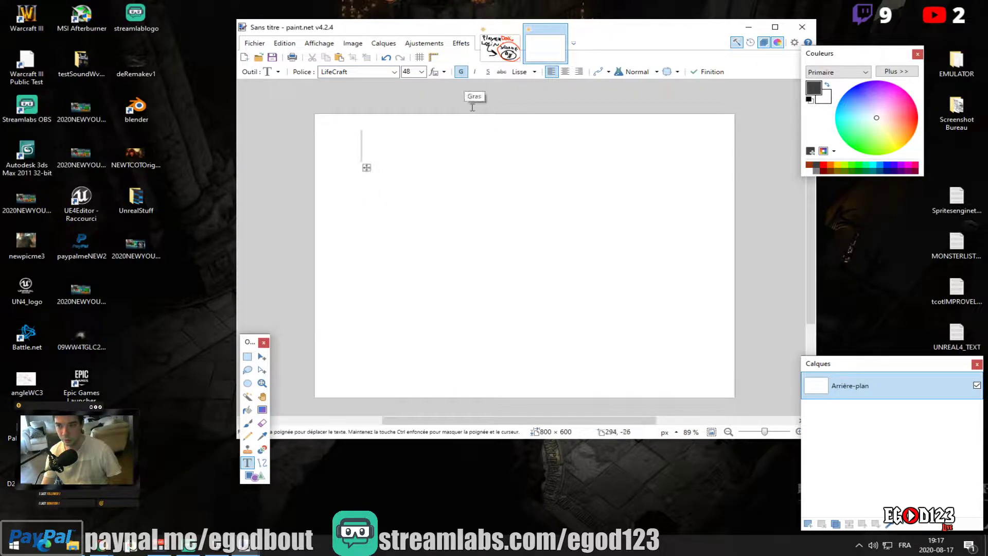
type("Un")
key("BackSpace")
key("BackSpace")
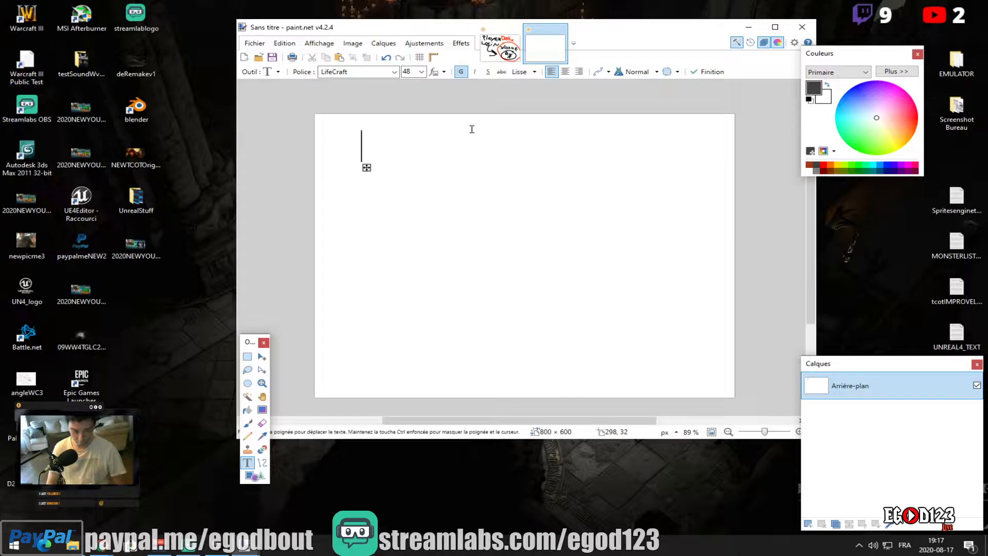
Write "Epic Game Launcher" as the first line of the requirements list on the canvas
type("Epic Game LK")
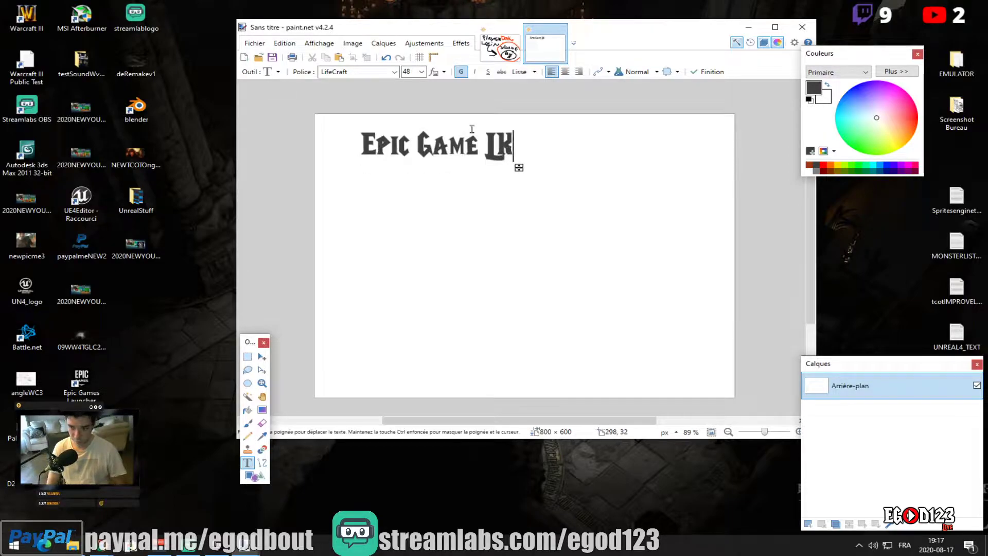
key("BackSpace")
type("auncher")
key("Return")
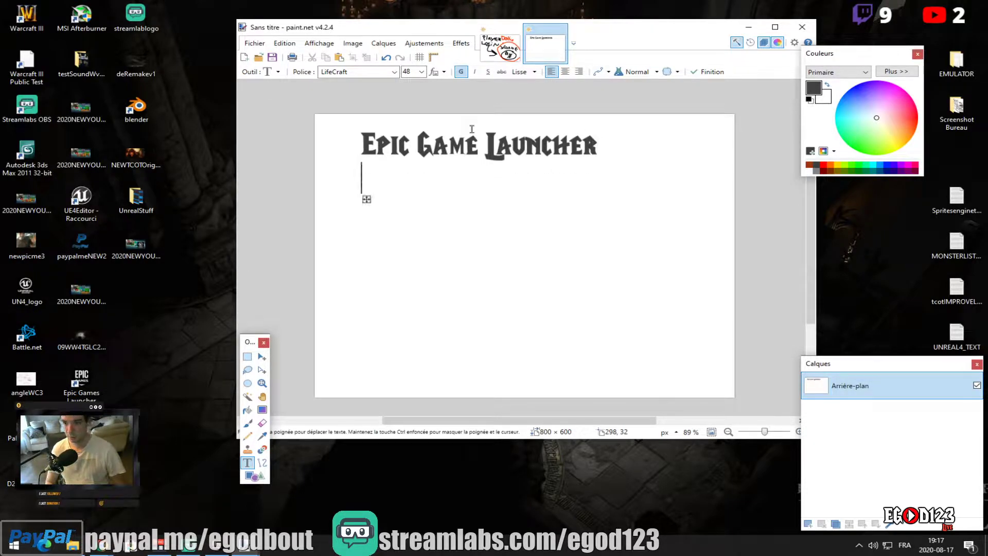
Add "Unreal Engine 4.25.3" as the second line, checking the version number in the Epic Games Launcher's library
type("Unreal Engine ")
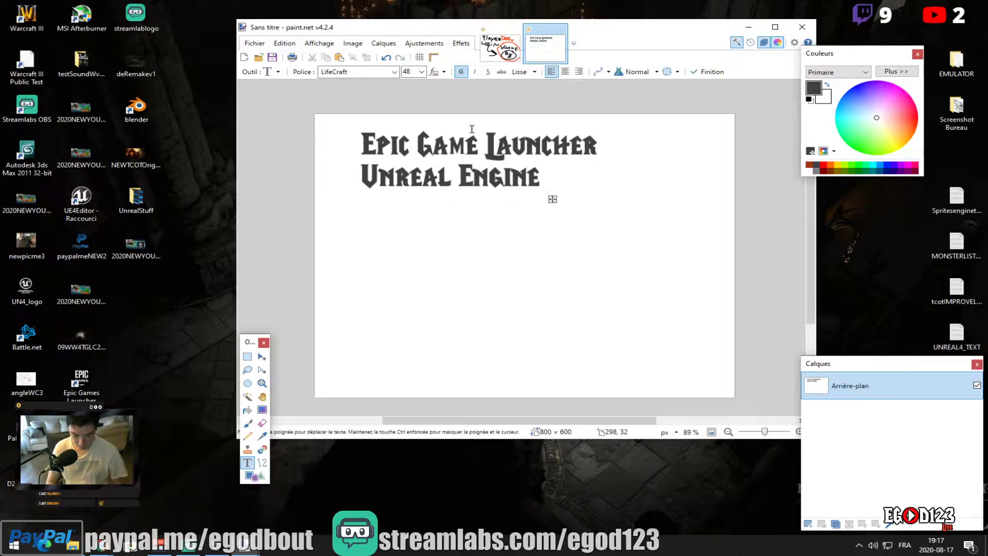
type("2.245")
key("BackSpace")
key("BackSpace")
key("BackSpace")
key("BackSpace")
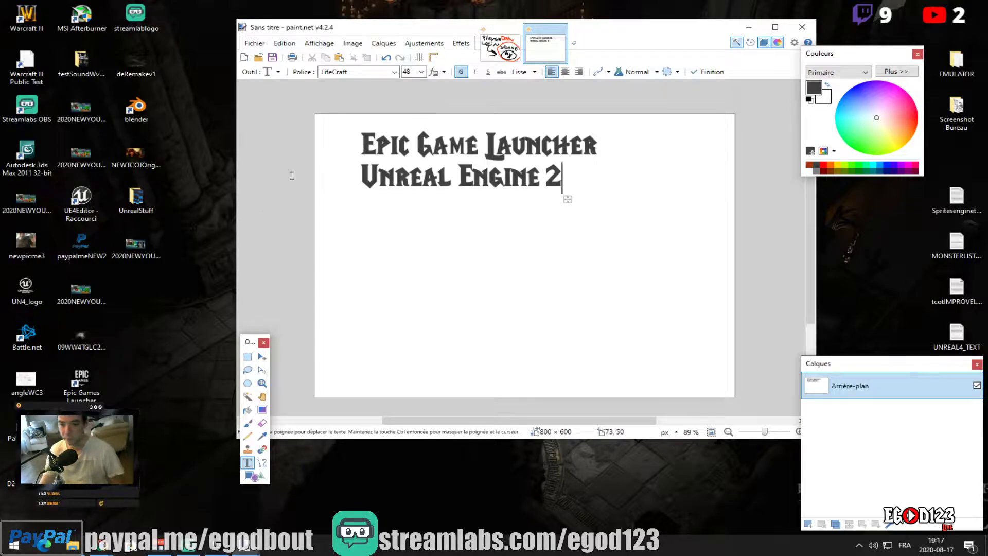
left_click(227, 550)
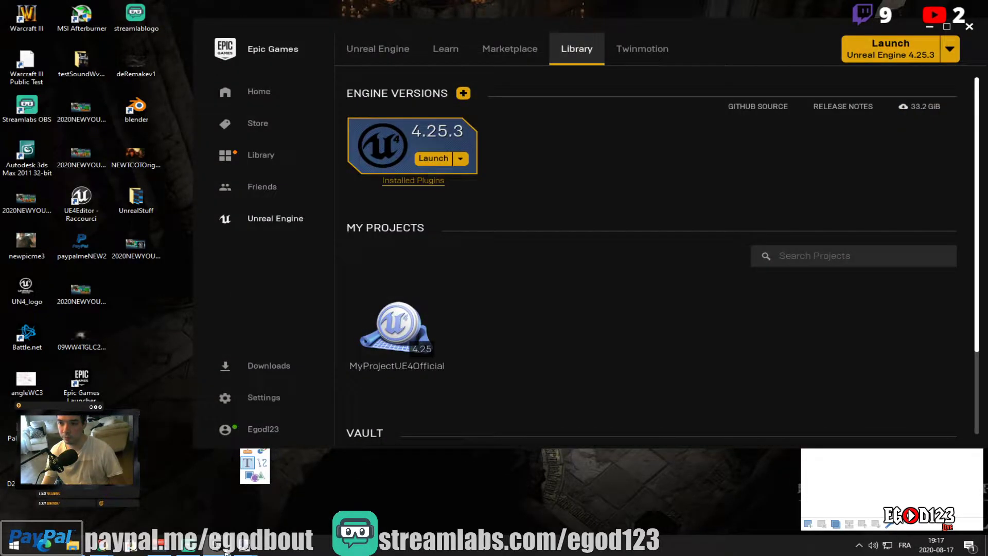
key("alt+Tab")
key("BackSpace")
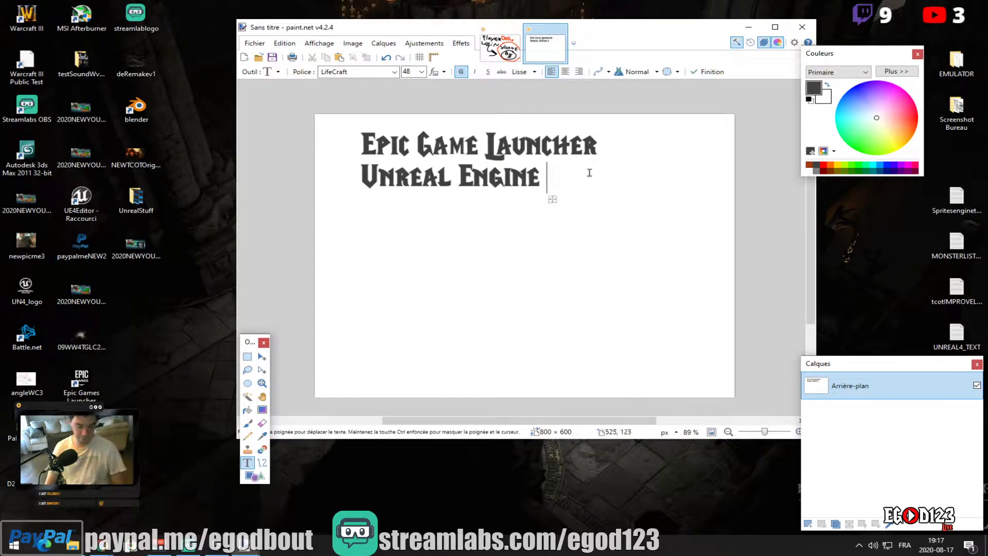
type("4.25")
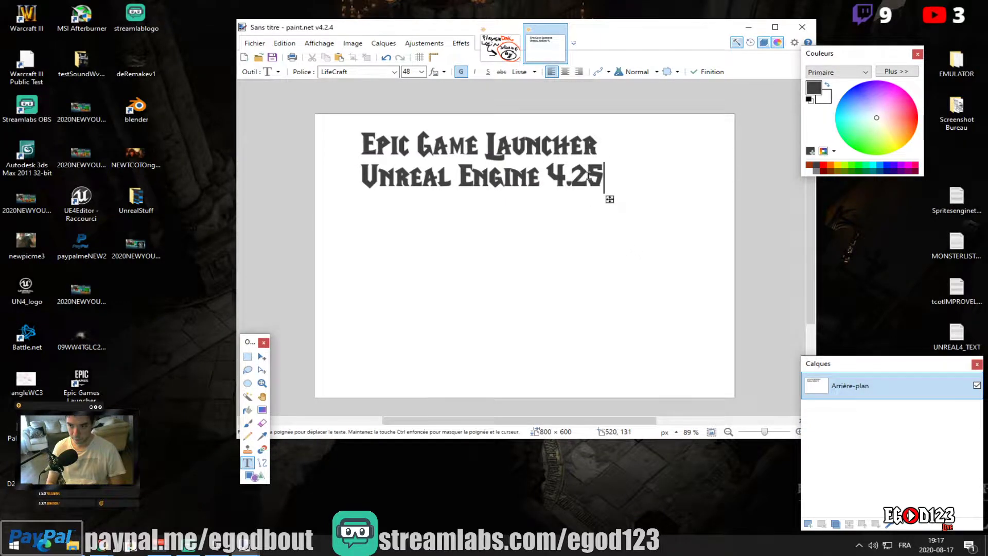
type(".3")
key("Return")
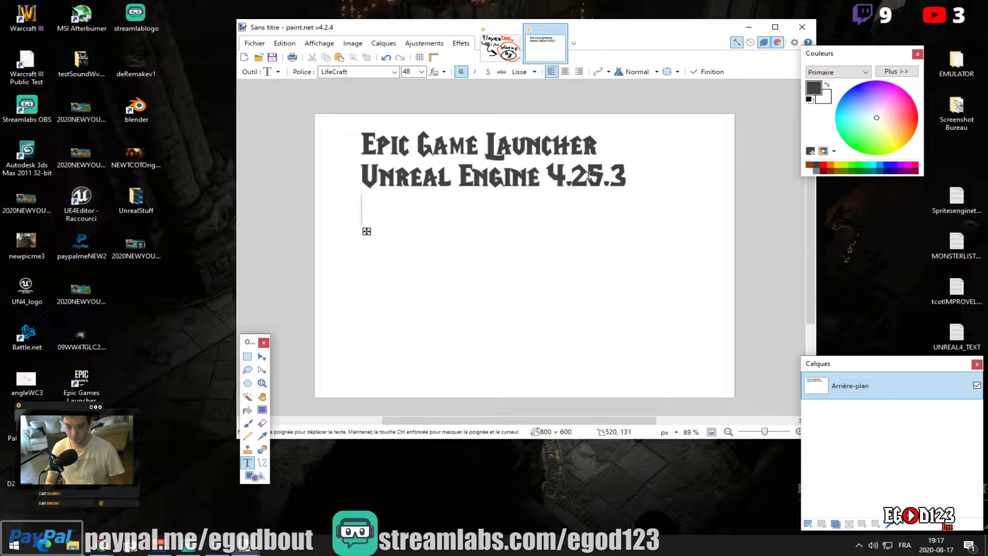
type("Unreal")
key("BackSpace")
key("BackSpace")
key("BackSpace")
key("BackSpace")
key("BackSpace")
key("BackSpace")
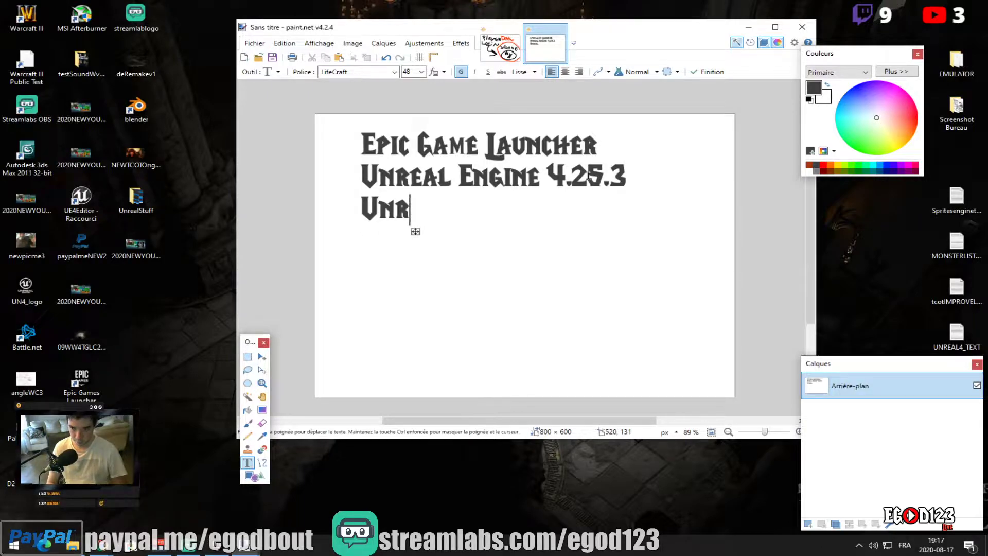
Add "GitHub Account" as the third line of the list
type("Giot")
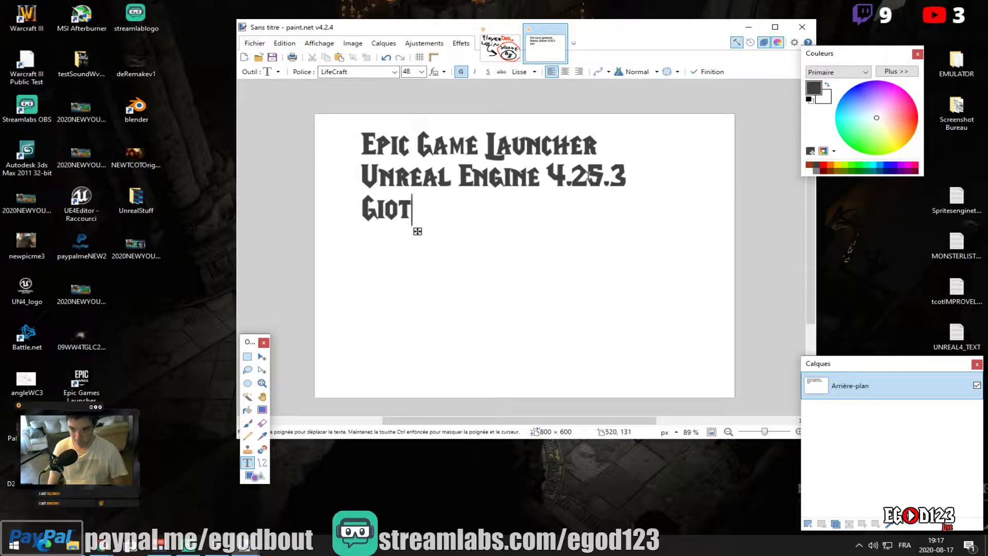
key("BackSpace")
key("BackSpace")
type("tHub Acc")
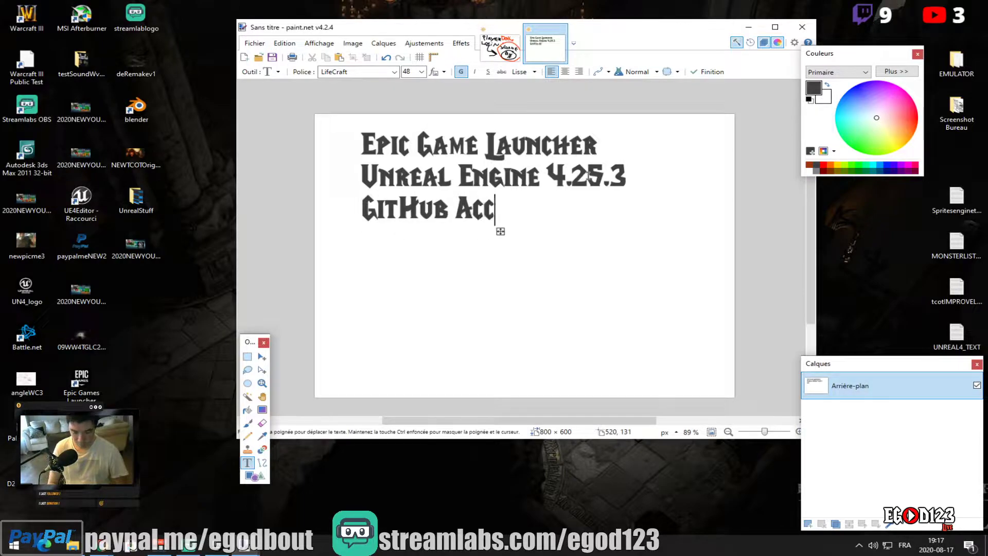
type("ount")
key("Return")
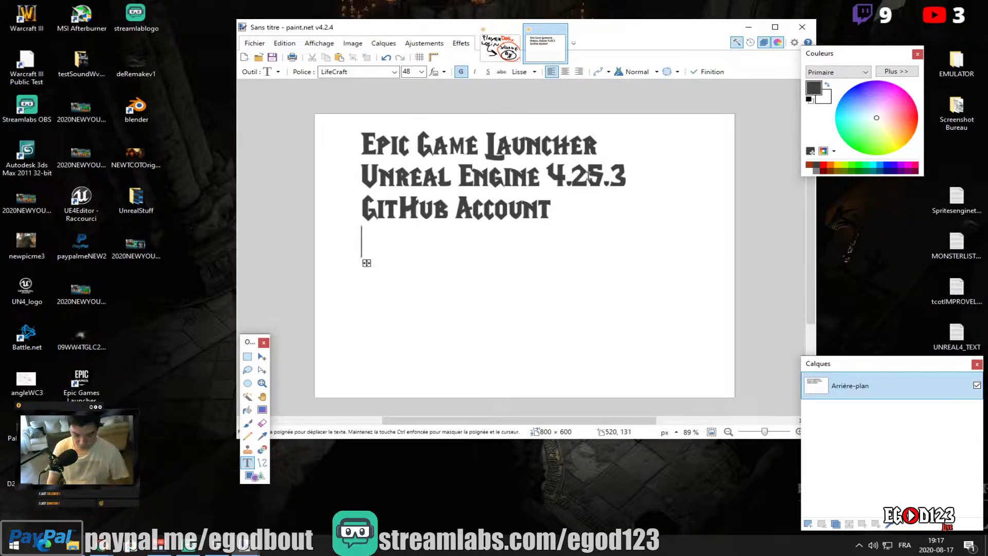
Add "Unreal Engine (Sourve) Files" as the fourth line of the requirements list
type("Unre")
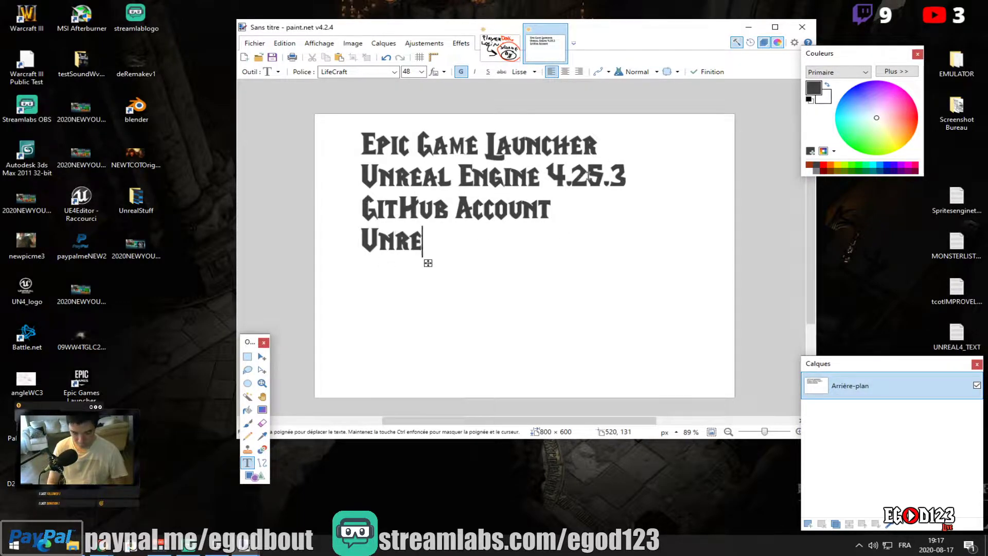
type("al Engine")
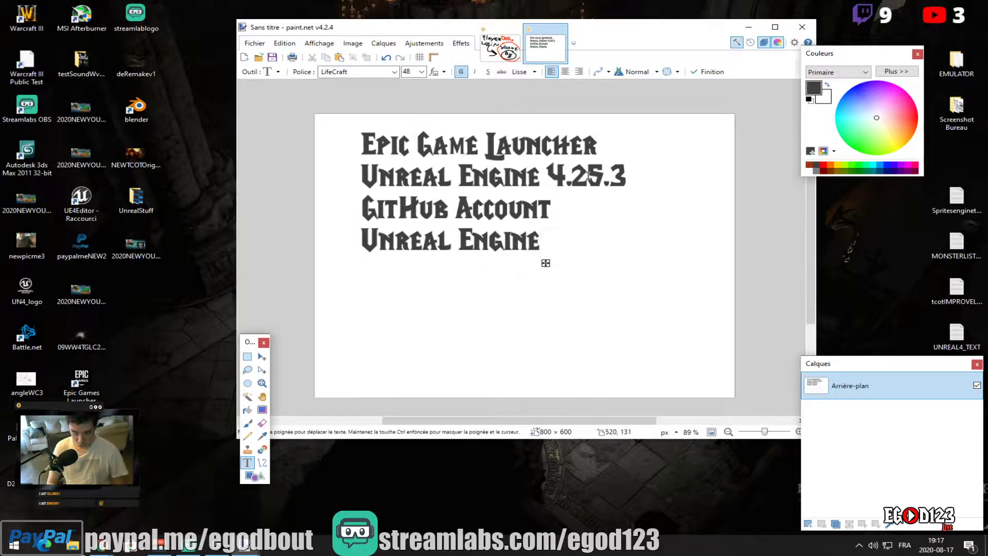
type(" (Sourve")
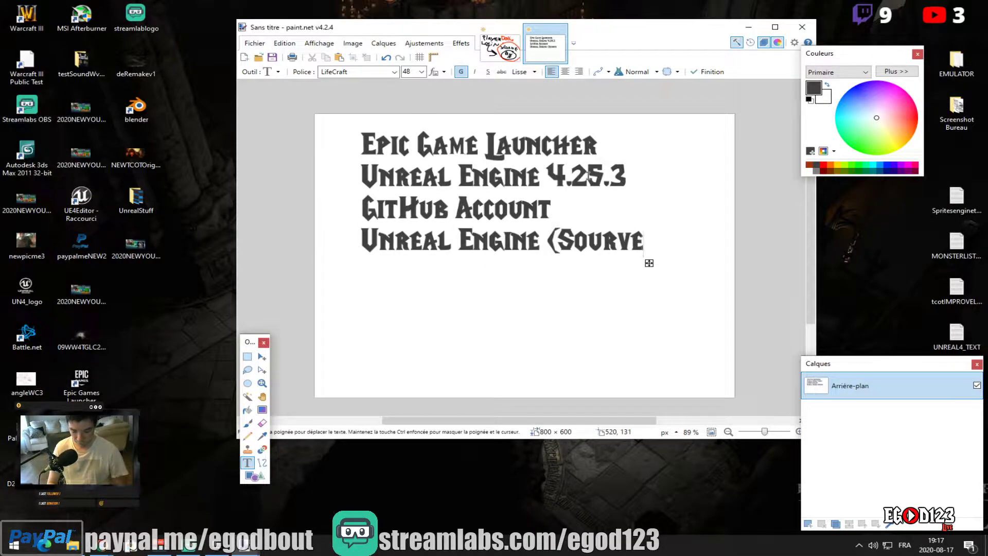
type(") Files")
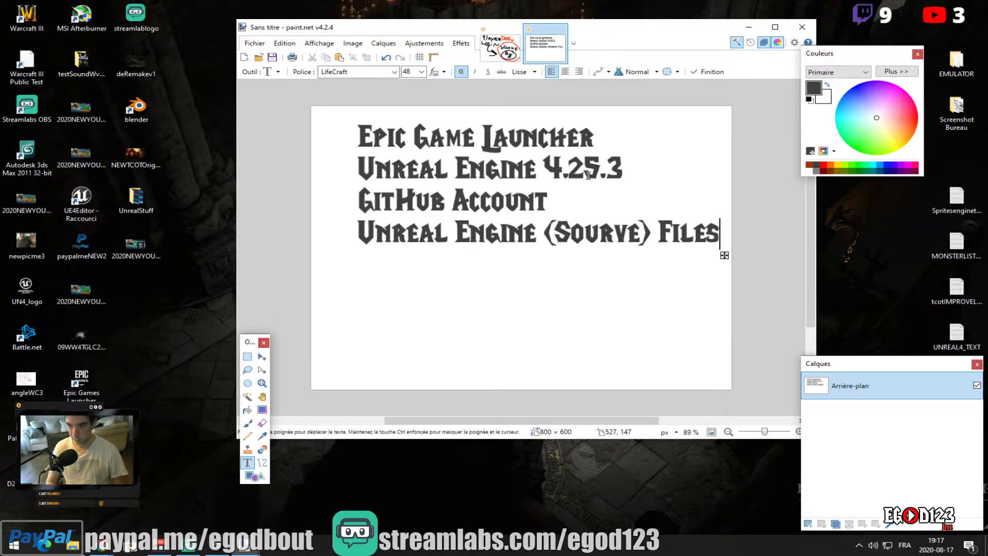
key("Return")
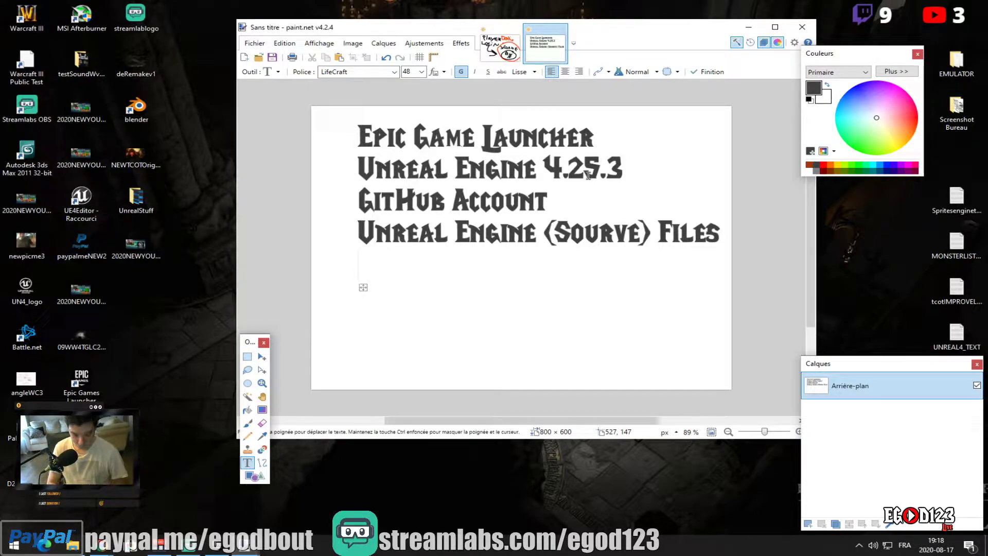
Add "Visual Studio 2019" and "Visual Studio 2017" as the fifth and sixth lines of the list
type("Visu")
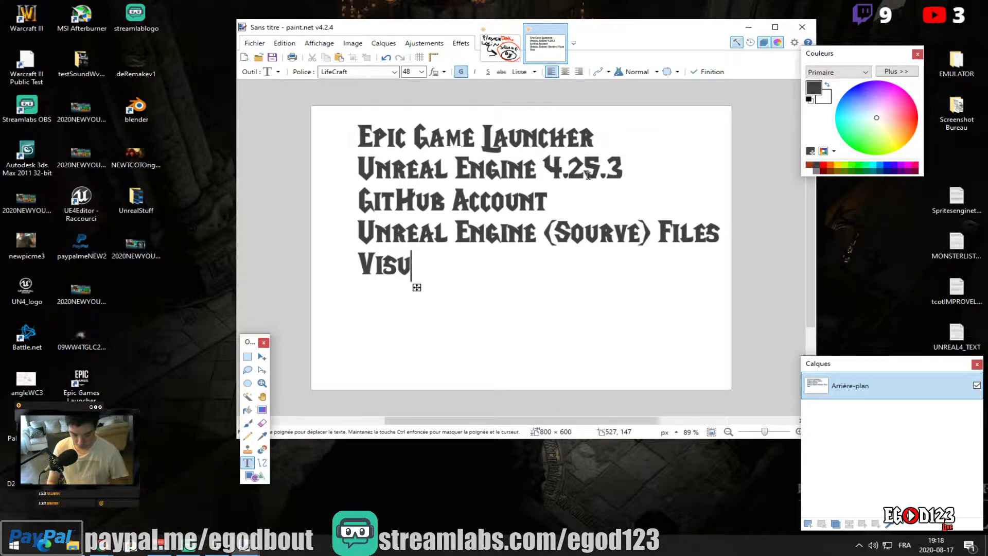
type("al Studio 2019")
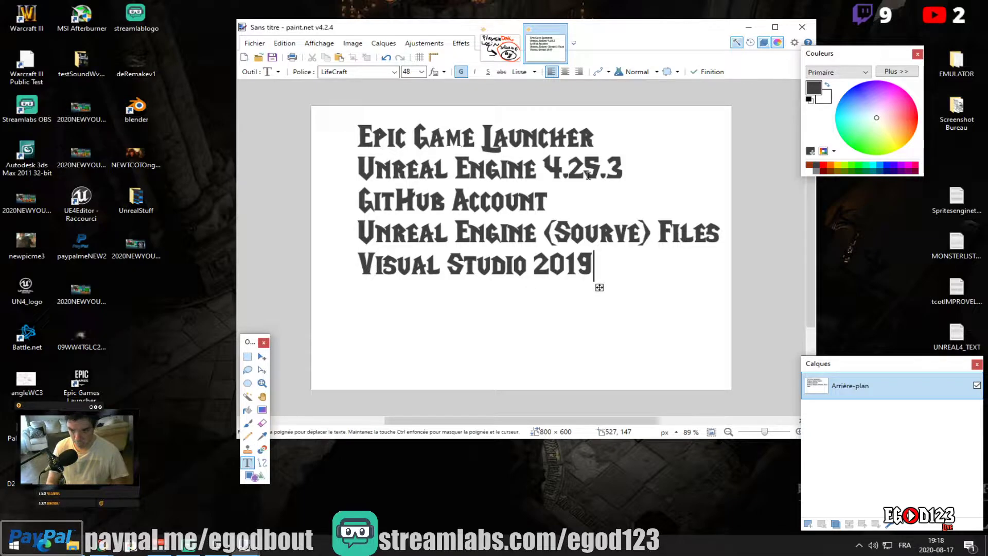
key("Return")
type("Visual")
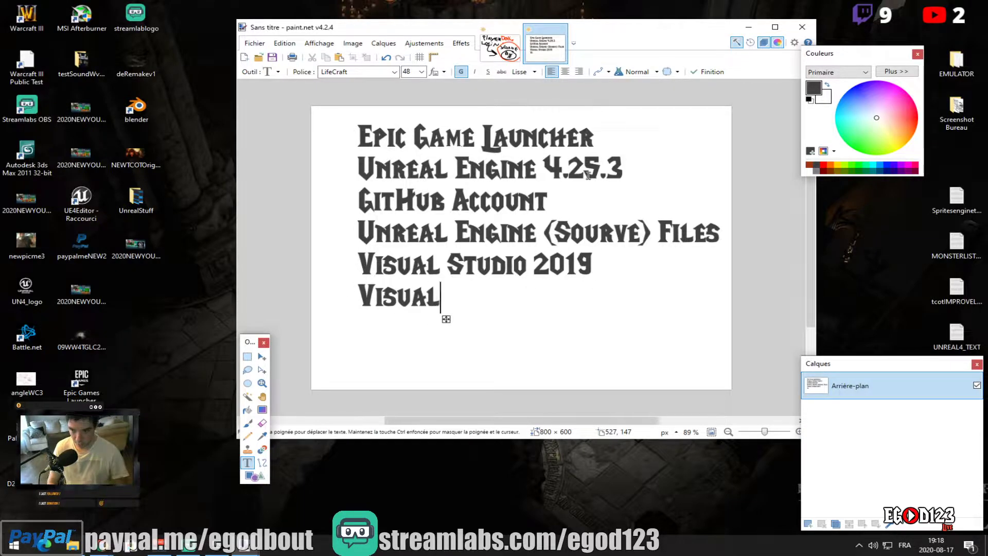
type(" Studio 2017")
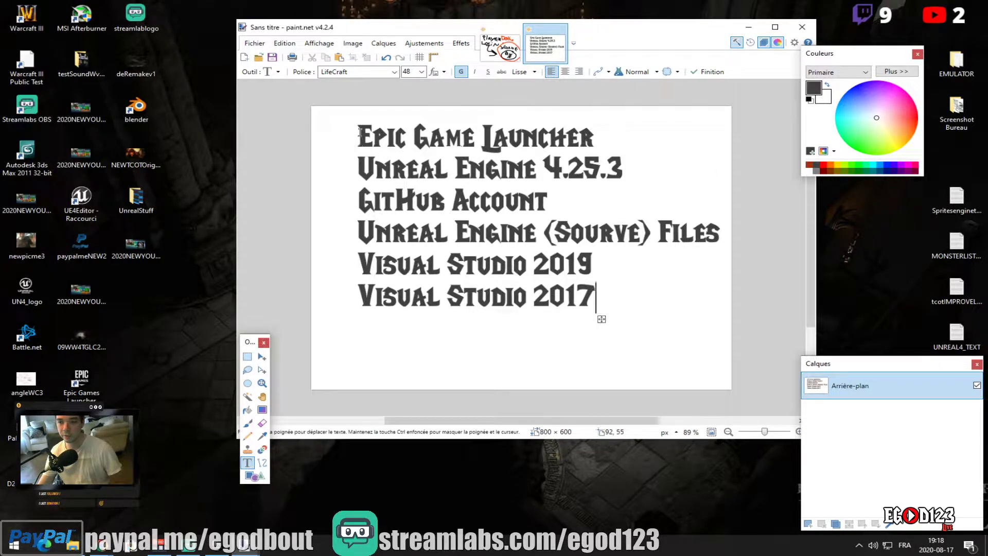
Correct the misspelled word in the fourth line so that it reads "Unreal Engine (Source) Files"
left_click_drag(610, 28, 600, 48)
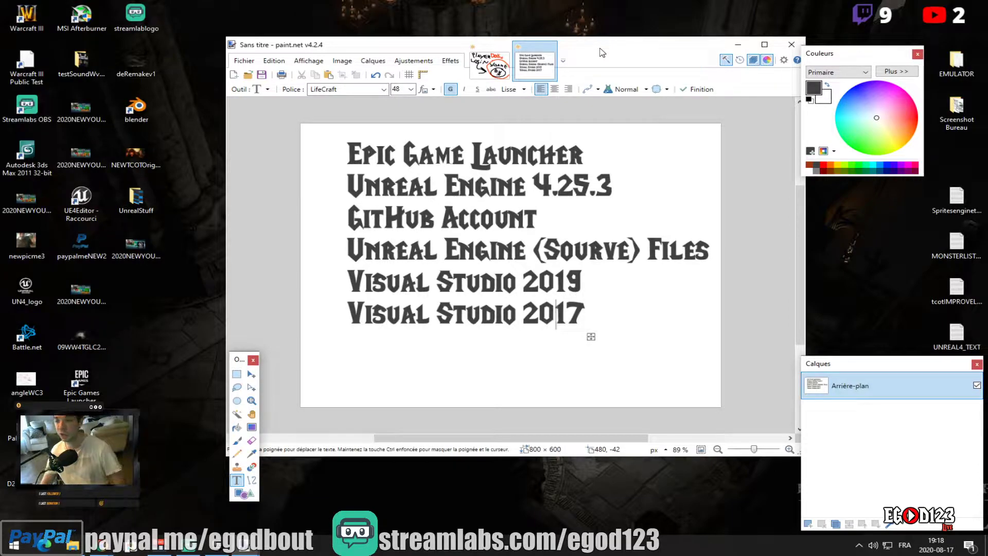
left_click(621, 253)
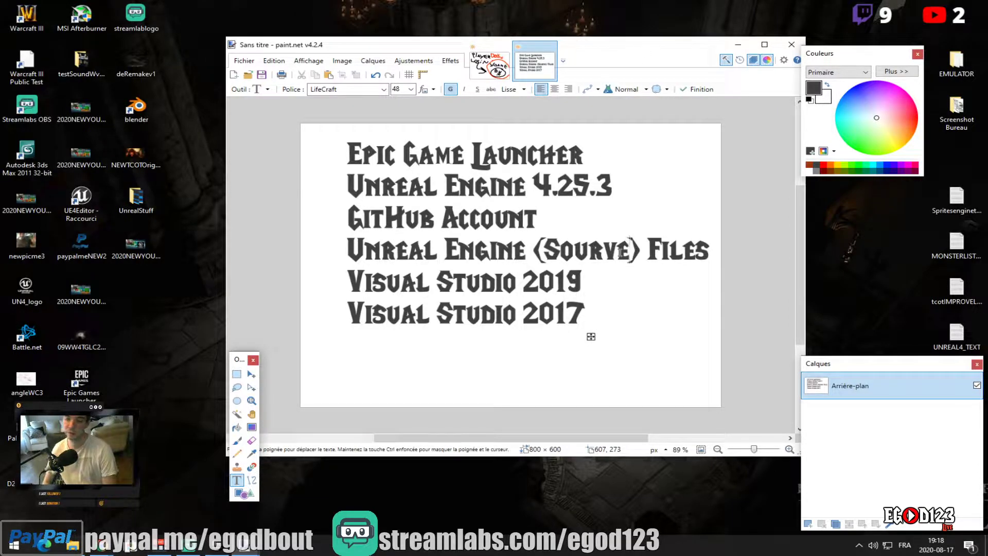
key("BackSpace")
type("c")
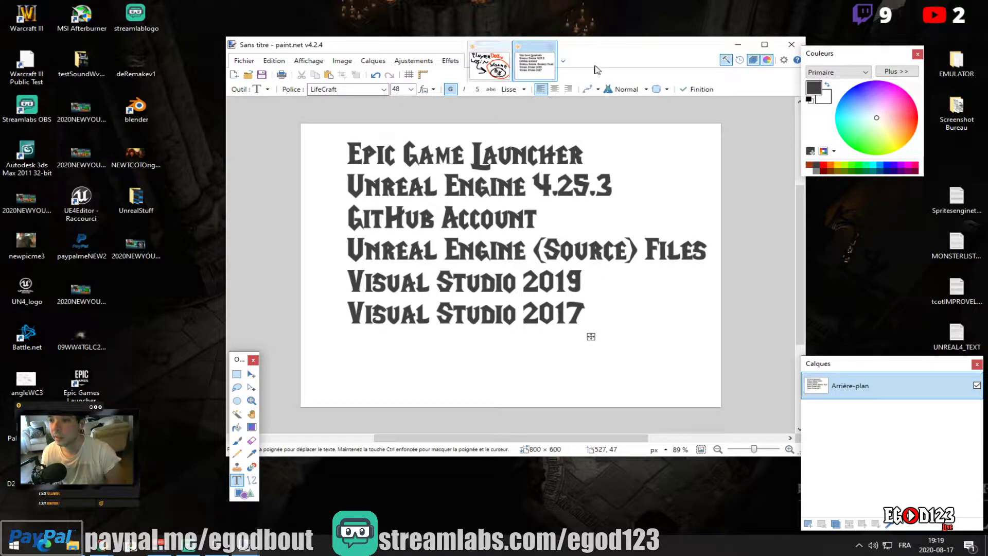
Minimise the requirements list, switch to Chrome and look through the streamer's YouTube video list and channel home page
left_click(738, 45)
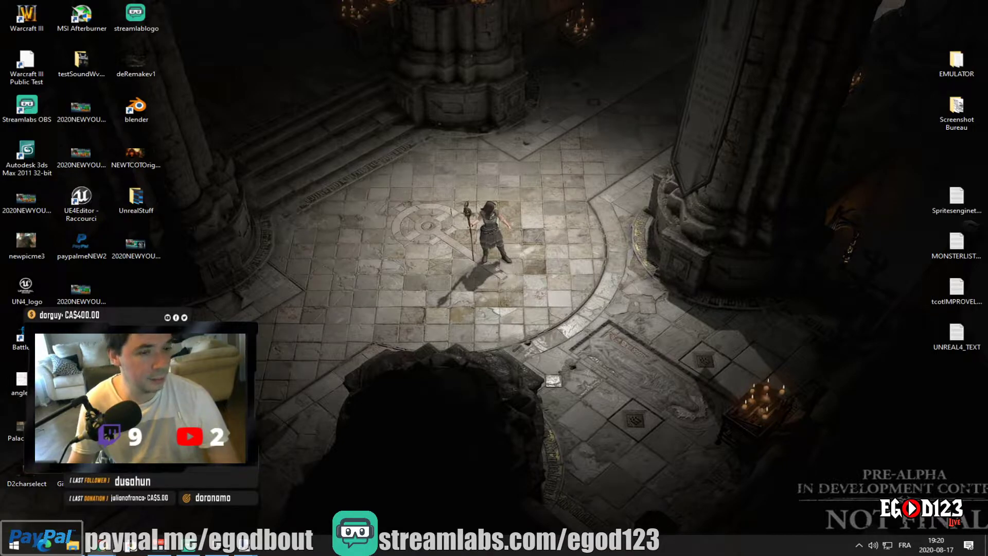
left_click(102, 546)
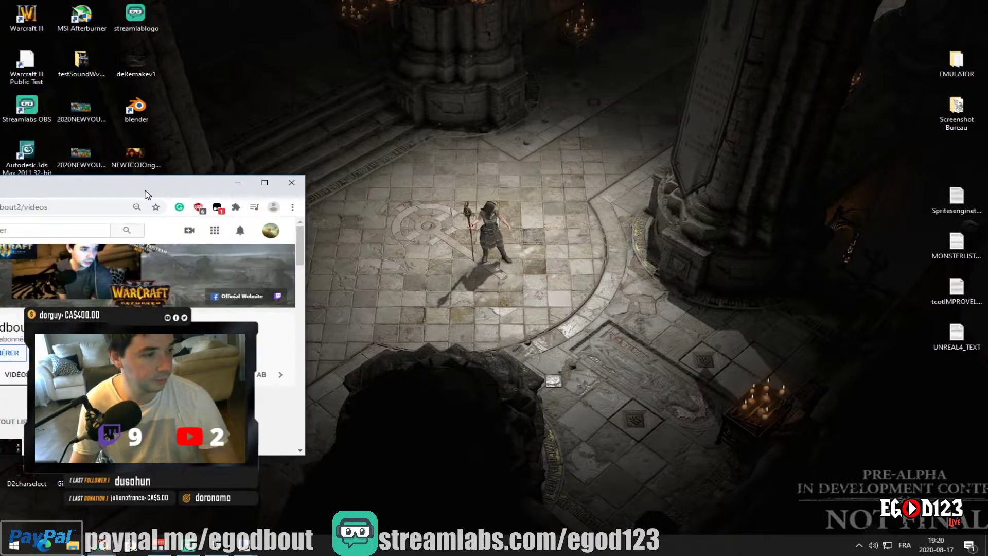
scroll(588, 298, "down", 3)
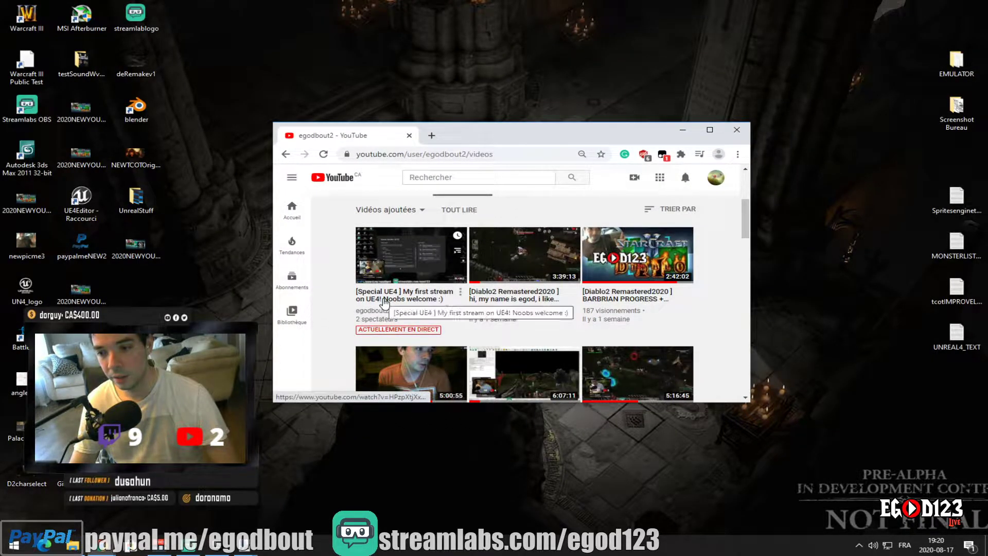
left_click(285, 154)
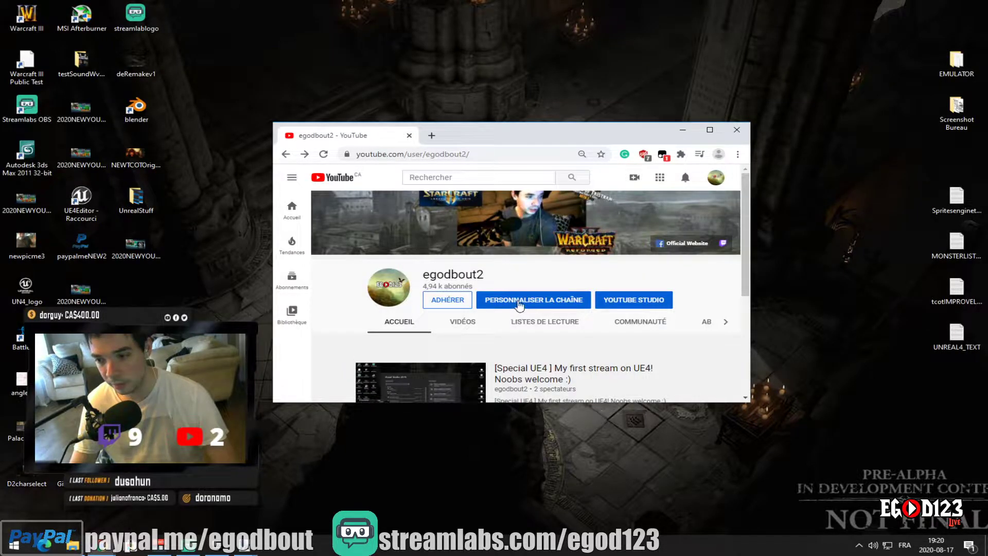
left_click_drag(547, 141, 0, 221)
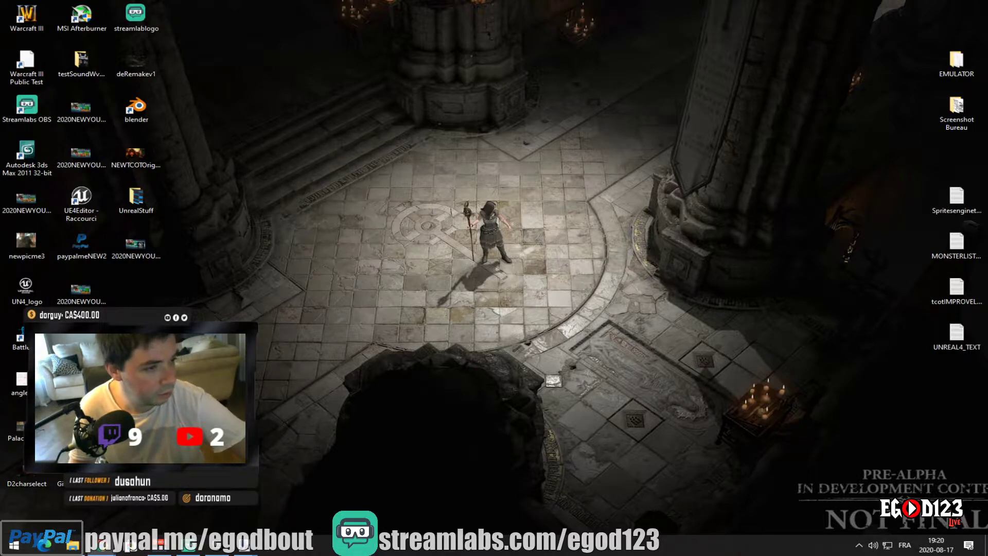
Bring the YouTube tutorial "How To Make A Dedicated Server - Unreal Engine 4.25" into view and play it unmuted in full screen
left_click_drag(297, 226, 503, 95)
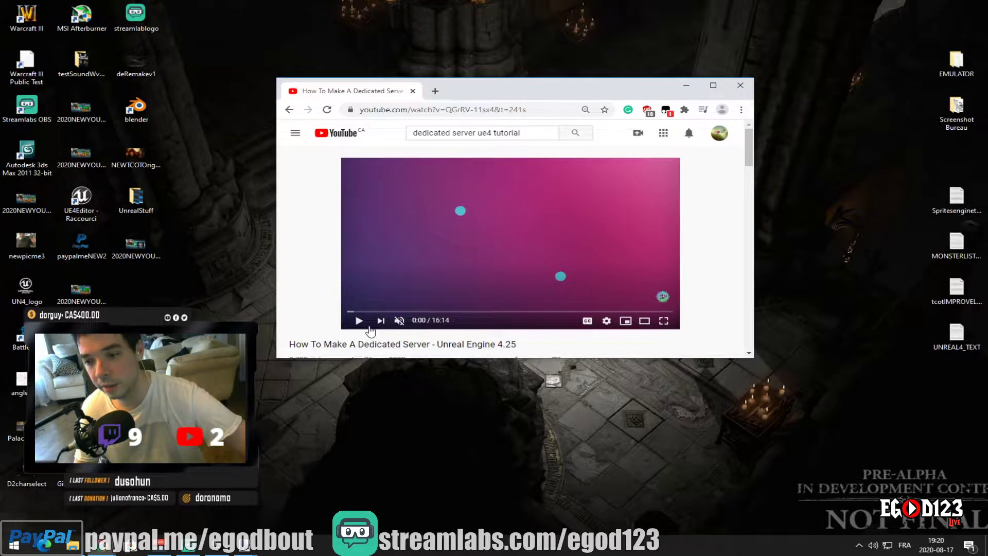
left_click(401, 321)
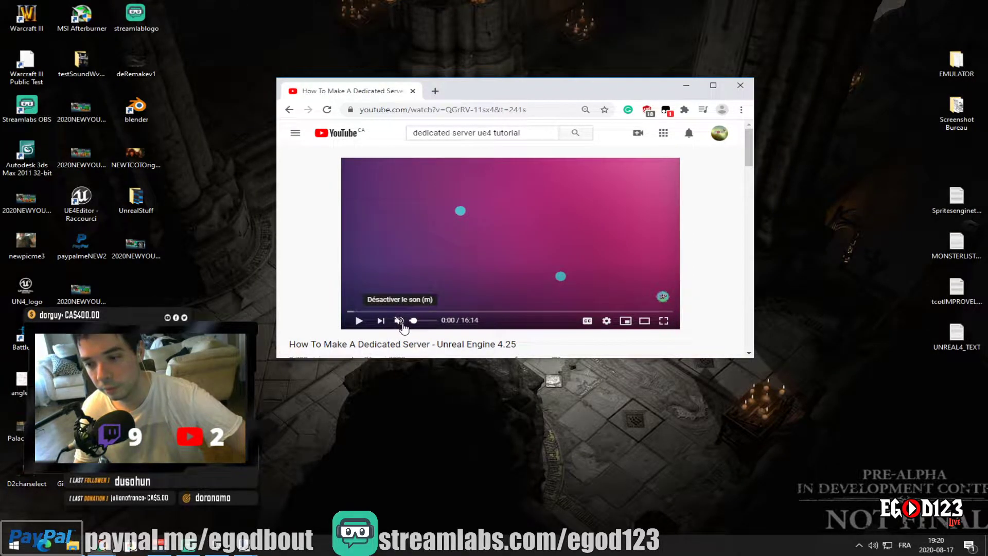
left_click(360, 321)
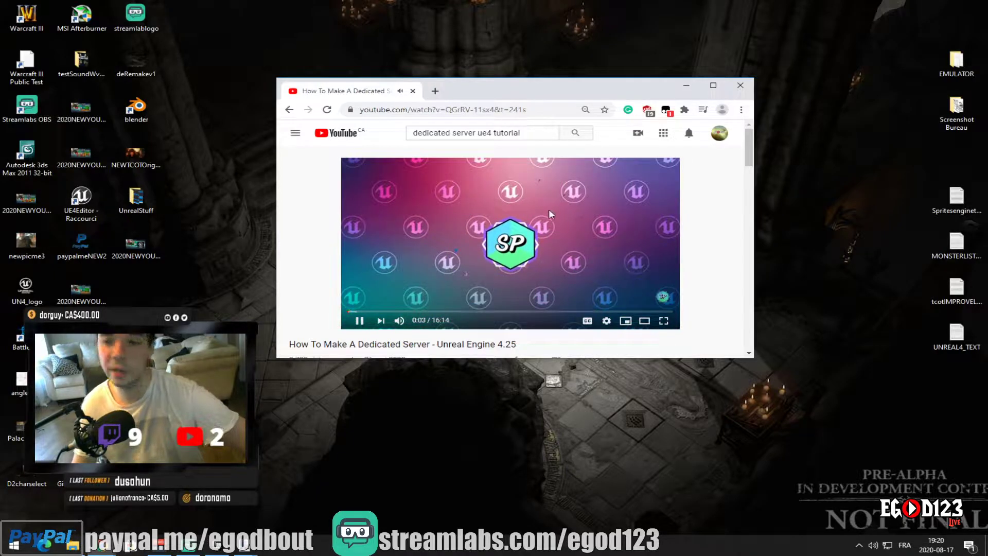
left_click(664, 321)
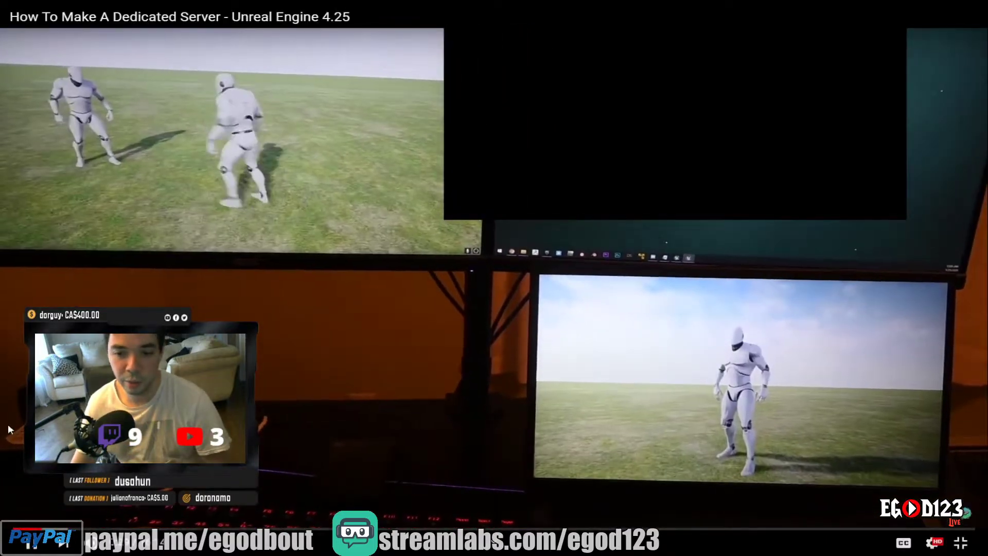
Watch the tutorial's multiplayer demonstration, pausing it for comments, and leave full screen
left_click(30, 544)
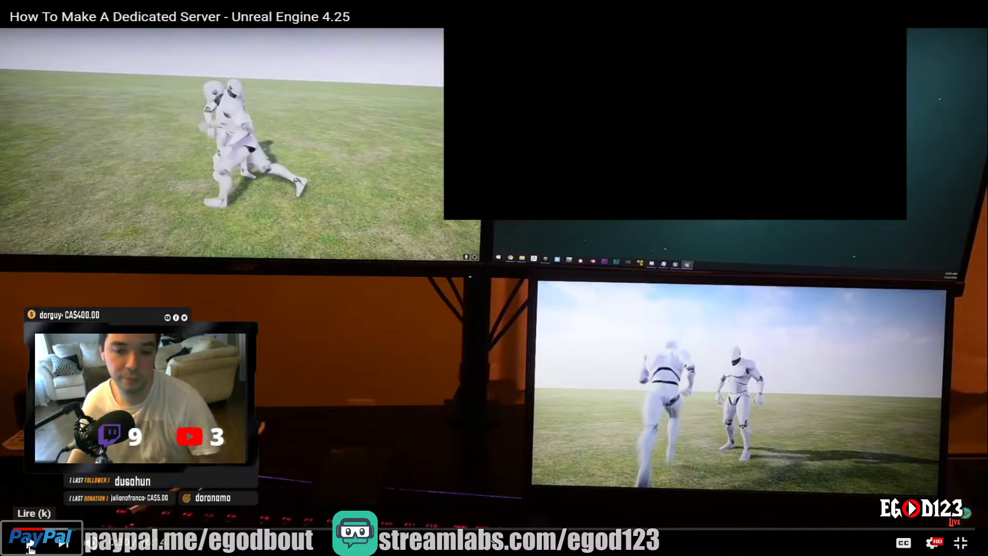
left_click(29, 544)
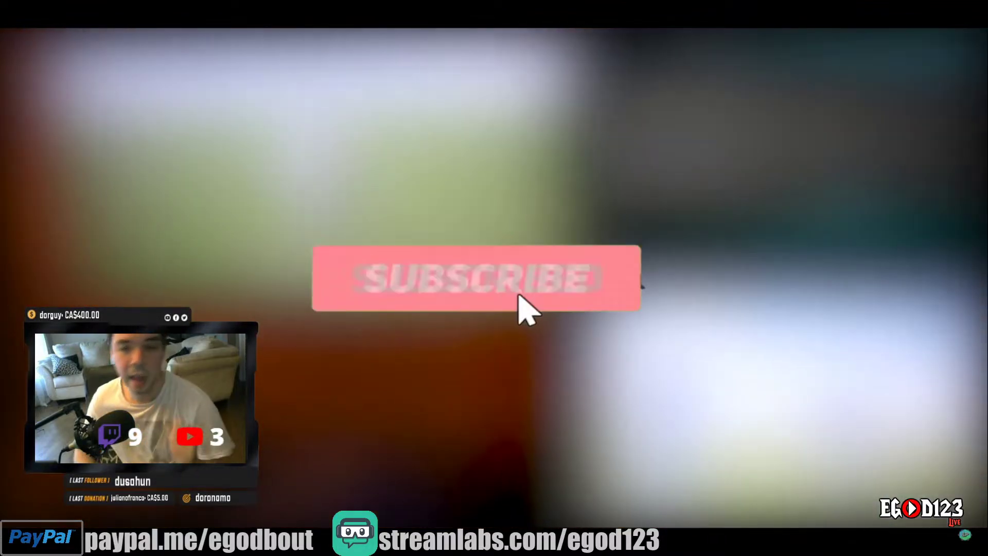
mouse_move(40, 544)
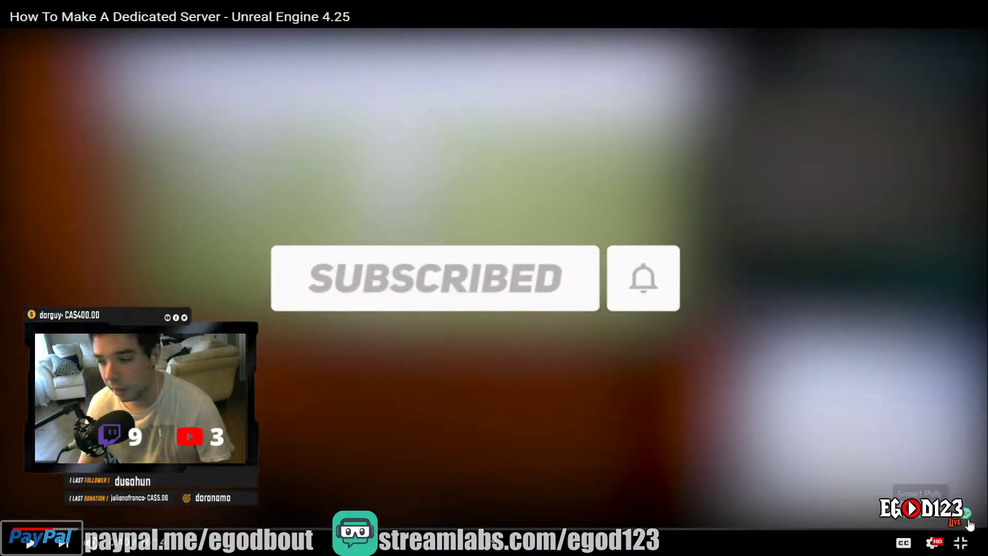
left_click(960, 543)
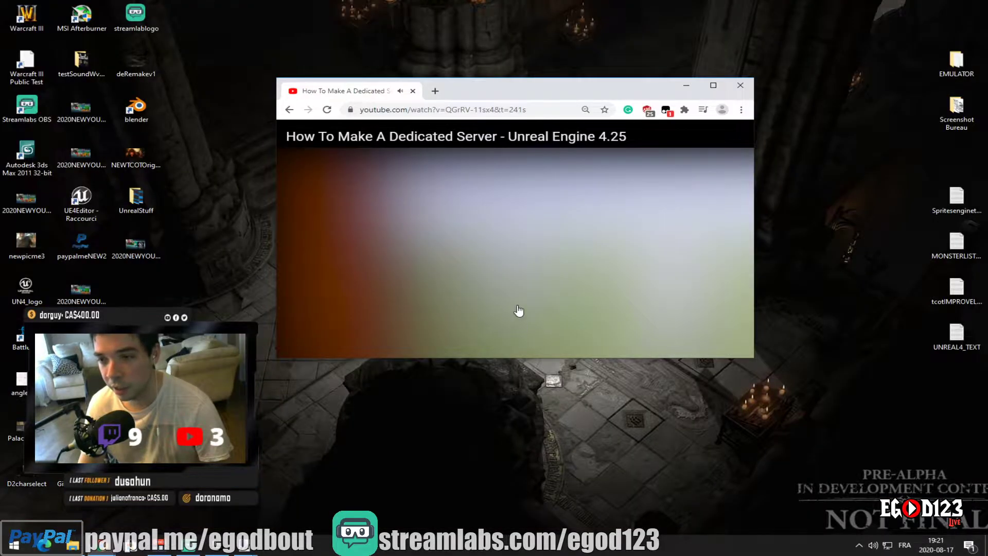
Highlight the Smart Poly channel name beneath the tutorial video
scroll(689, 281, "down", 2)
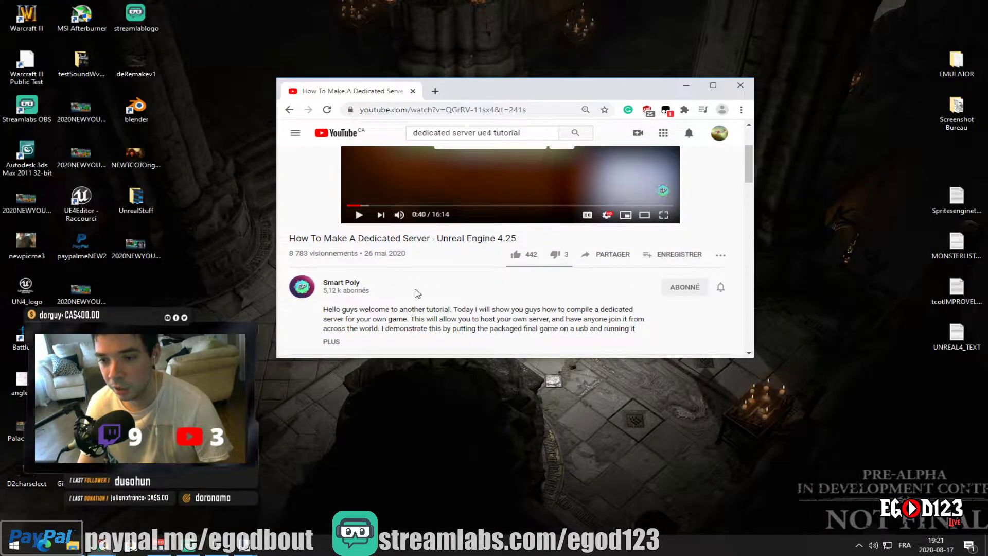
left_click_drag(363, 282, 320, 282)
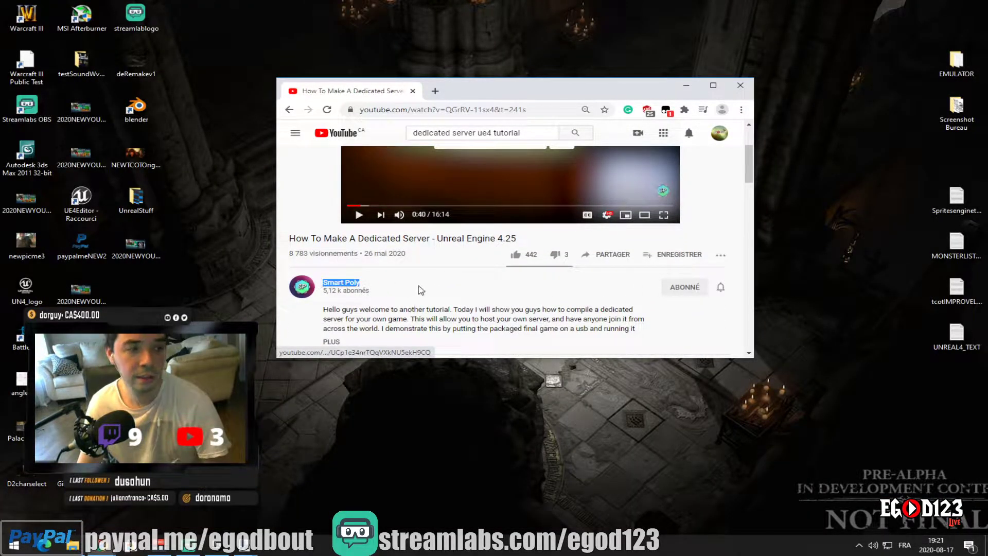
scroll(618, 258, "up", 2)
Maximise the browser and watch the tutorial's Visual Studio download section in full screen, pausing at the Visual Studio Installer
left_click(713, 85)
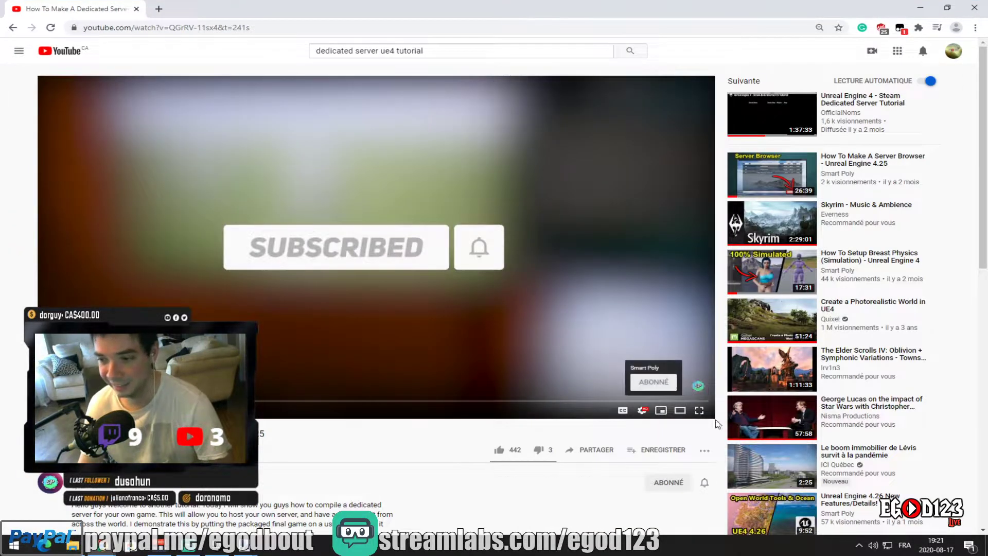
left_click(699, 410)
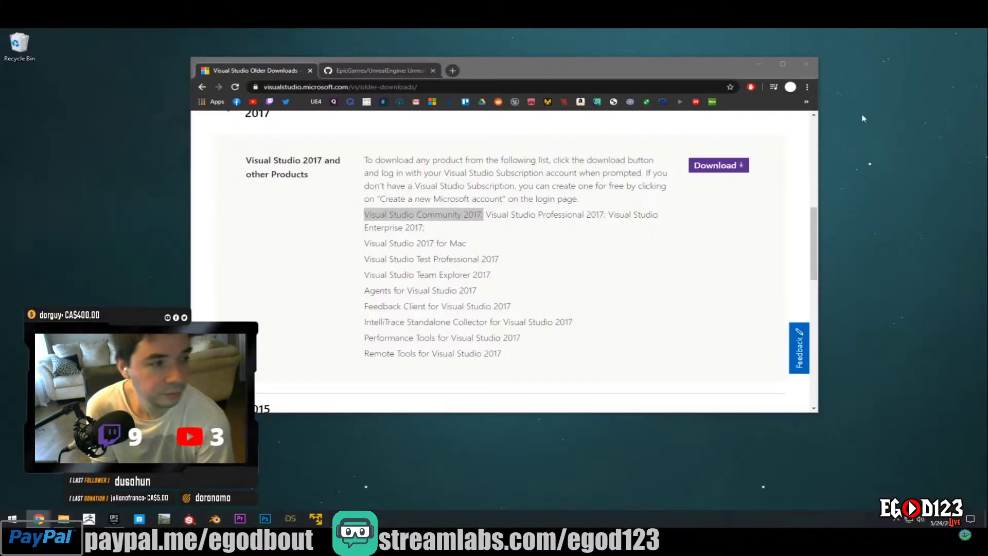
scroll(716, 230, "up", 10)
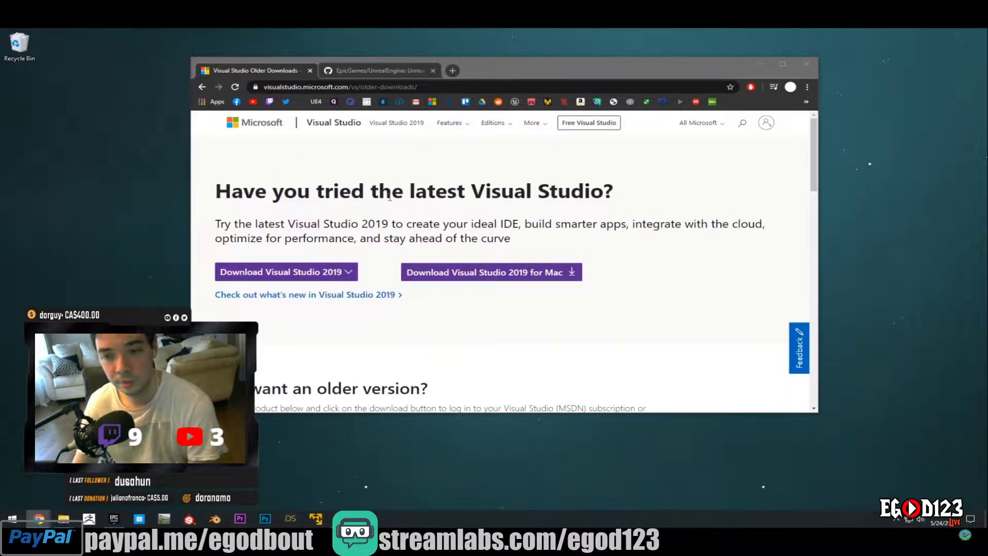
left_click_drag(464, 191, 652, 194)
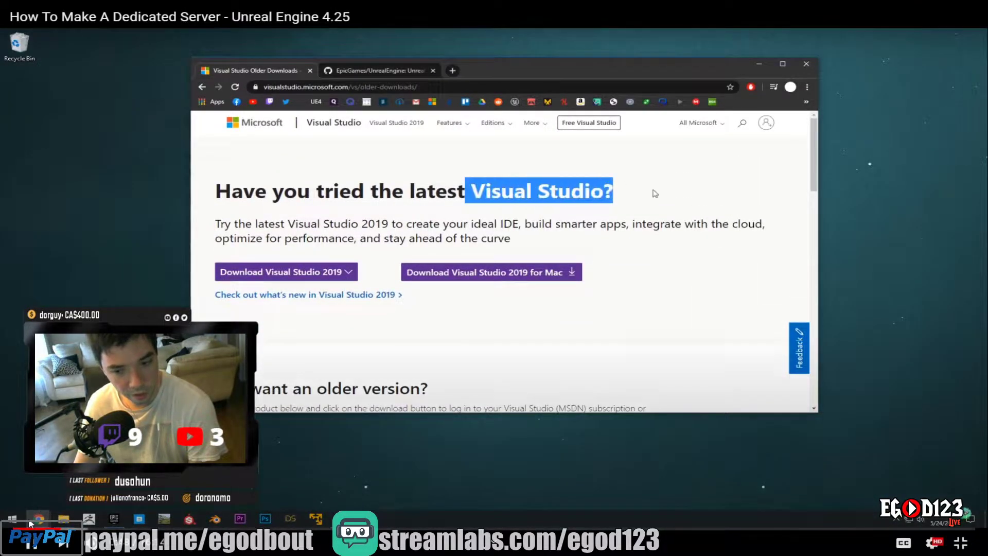
scroll(607, 206, "down", 1)
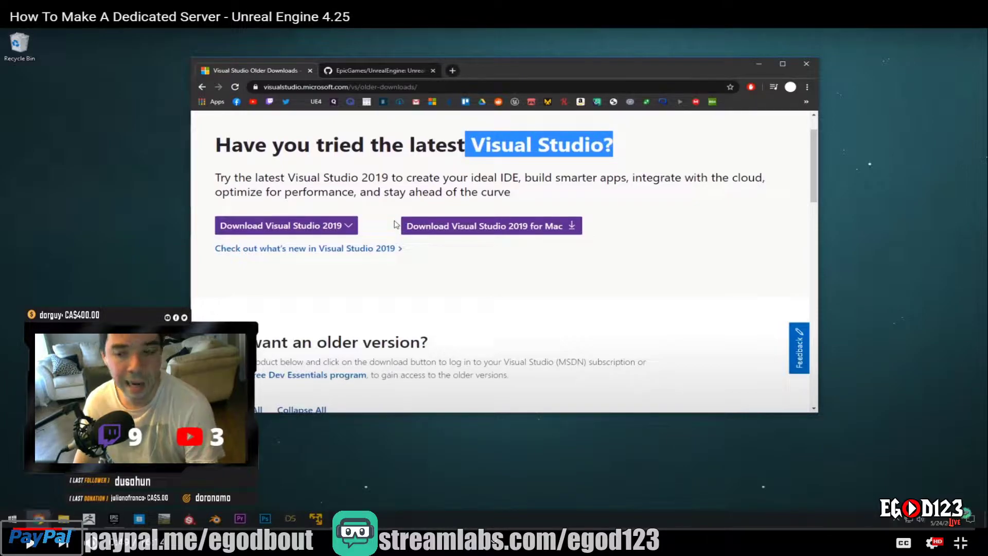
left_click(35, 548)
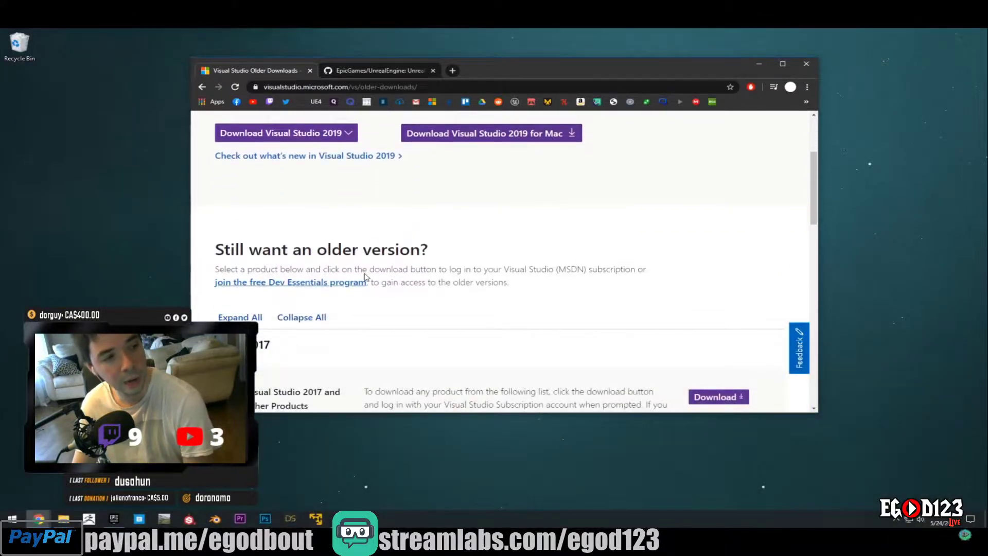
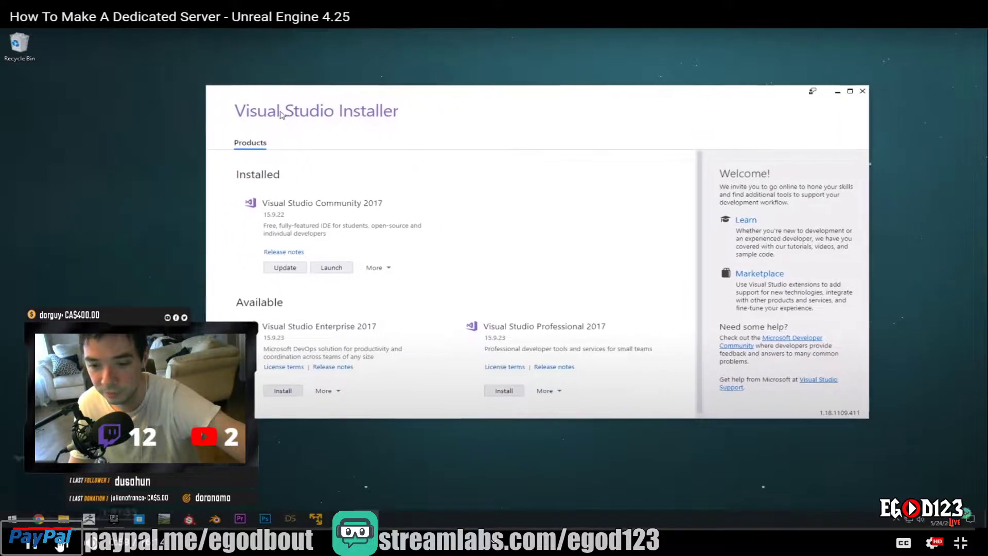
left_click(31, 544)
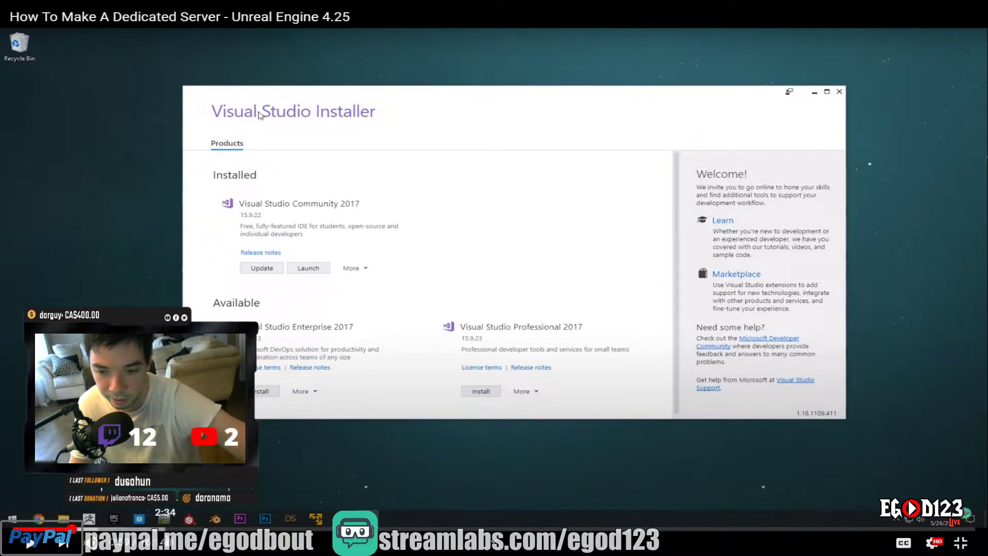
Watch the tutorial's sections on the UnrealEngine-release folder, running Setup and opening UE4.sln, pausing at the Visual Studio solution
left_click(196, 526)
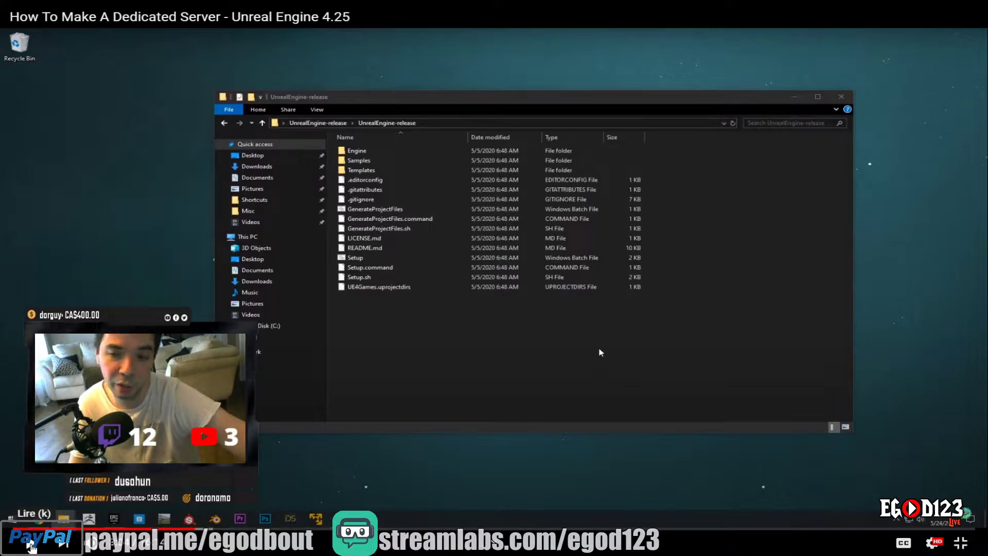
left_click(31, 546)
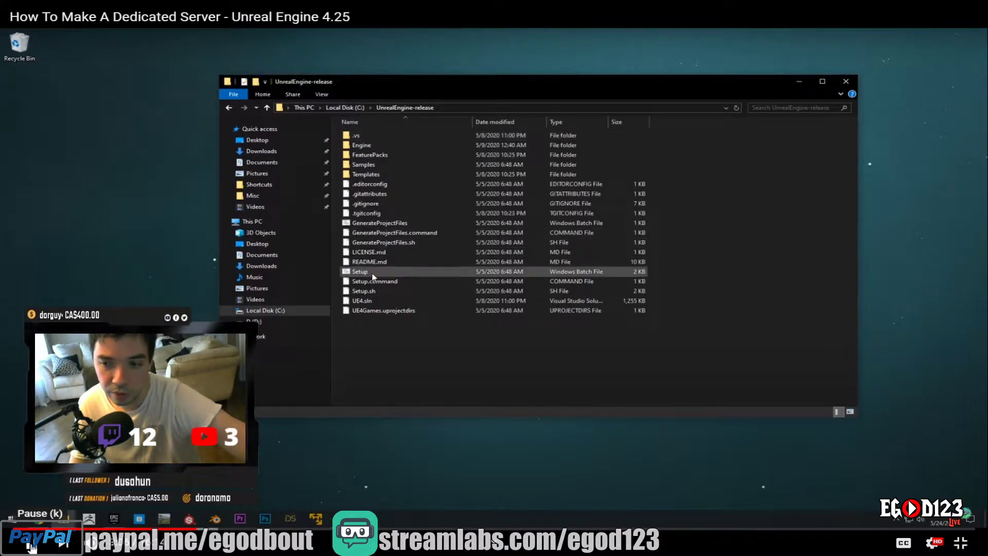
left_click(31, 546)
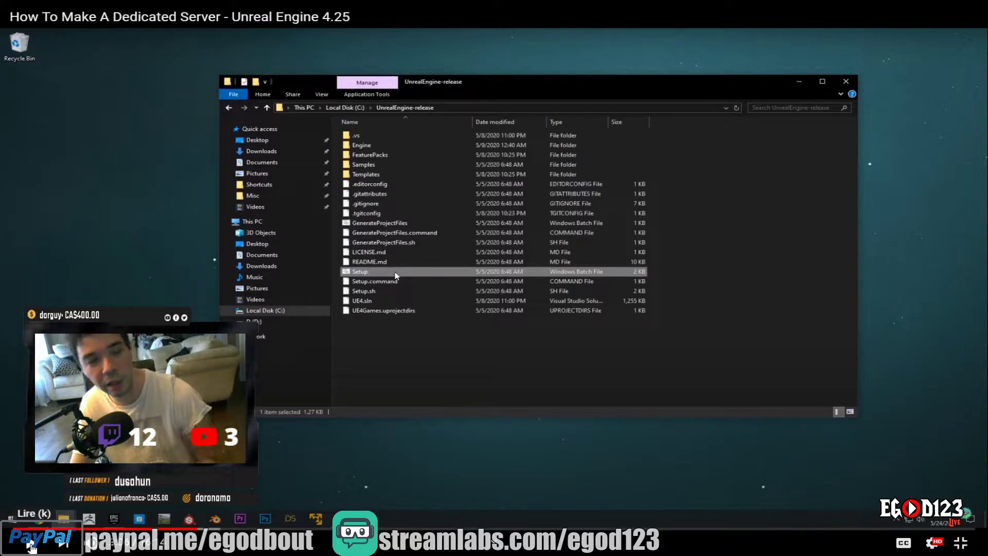
left_click(30, 545)
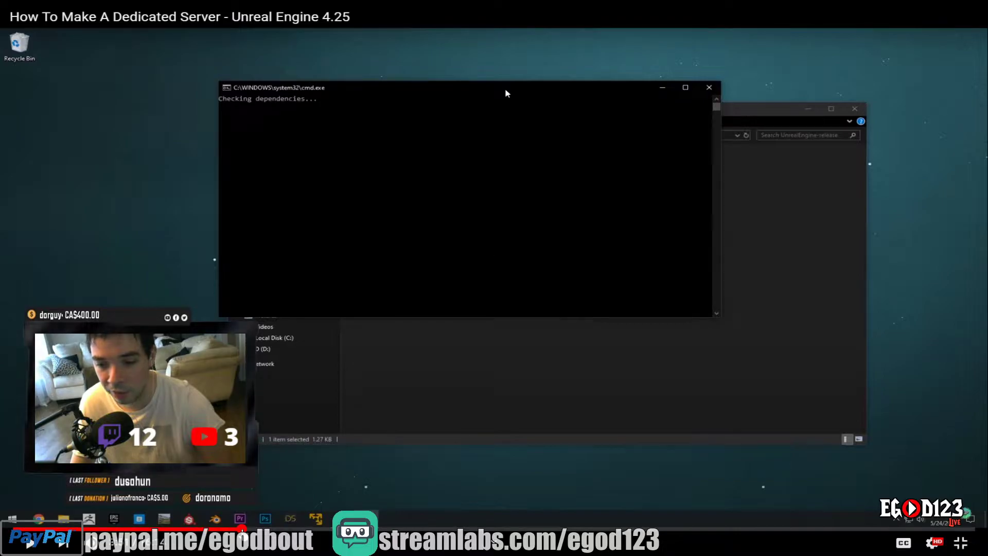
left_click(247, 530)
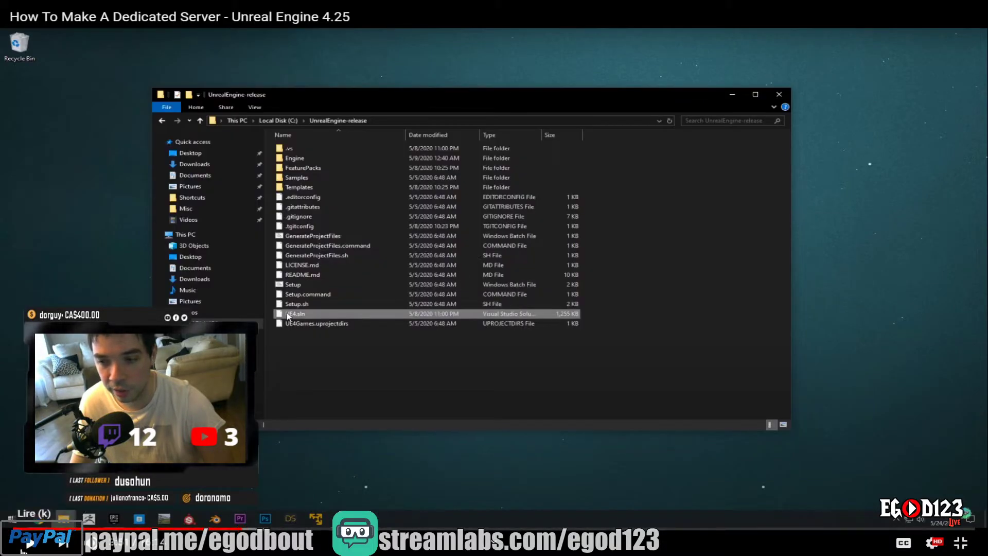
left_click(23, 549)
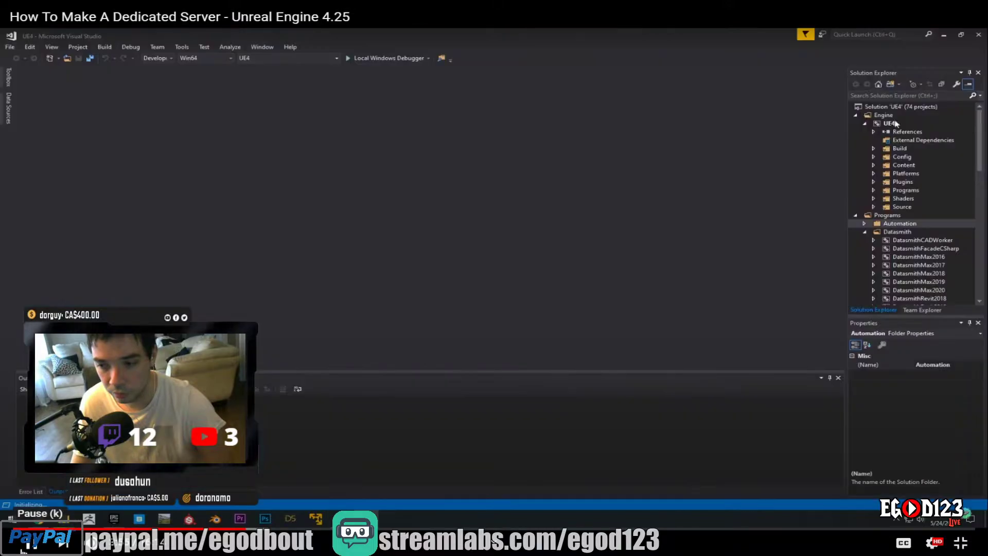
left_click(22, 550)
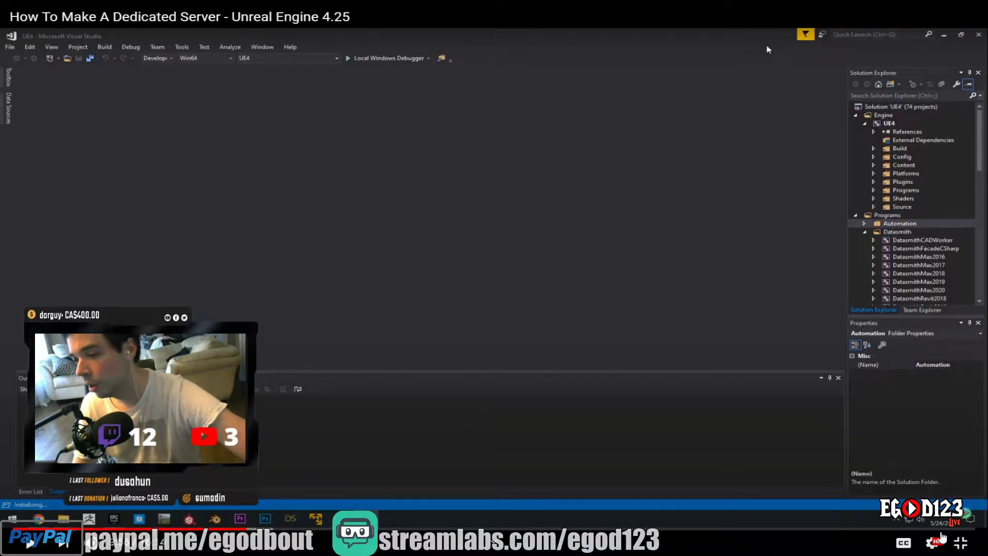
Leave the tutorial's full-screen view and minimise the browser
left_click(959, 542)
key("Escape")
left_click(947, 7)
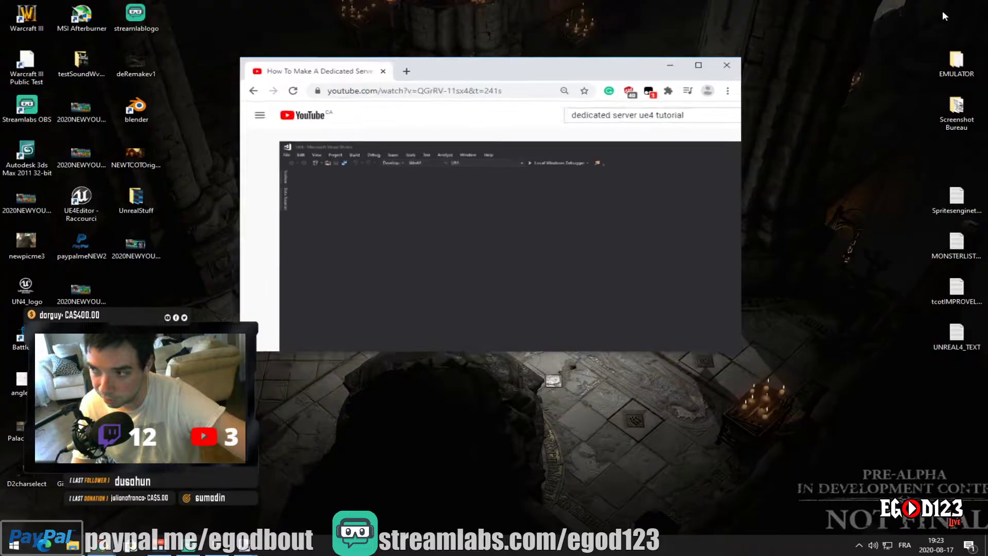
left_click(686, 86)
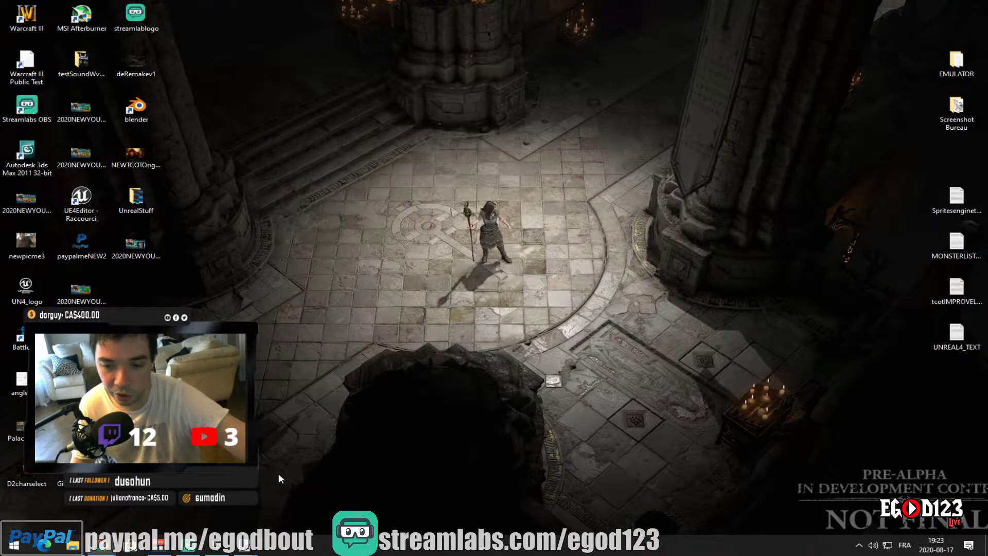
Open UE4.sln from the UnrealEngine-release folder with Microsoft Visual Studio 2017
left_click(72, 544)
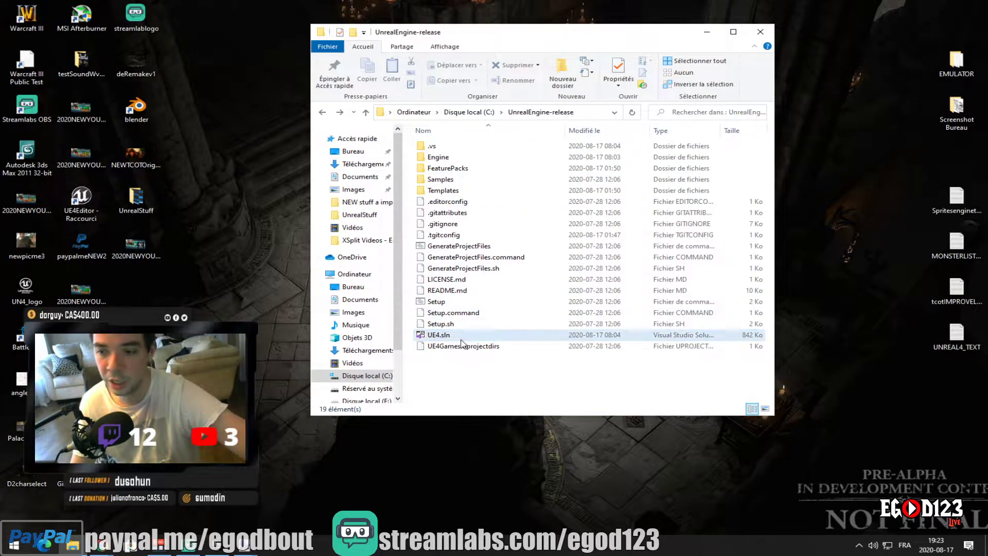
left_click(441, 335)
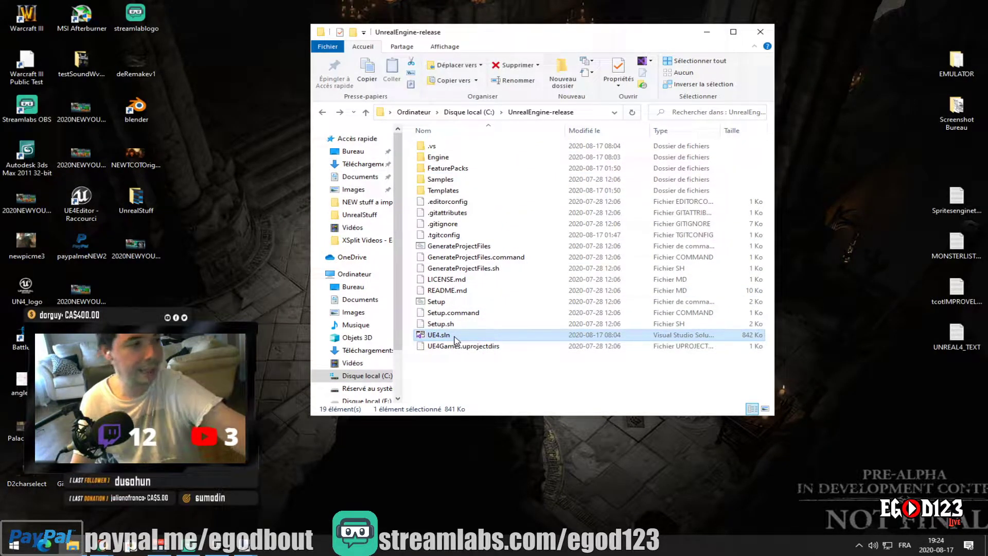
right_click(455, 339)
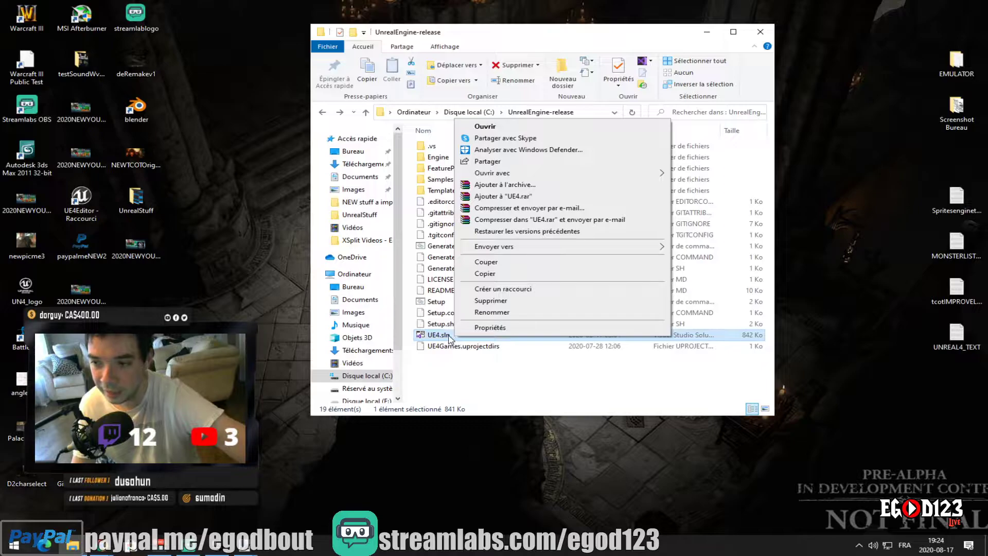
mouse_move(538, 176)
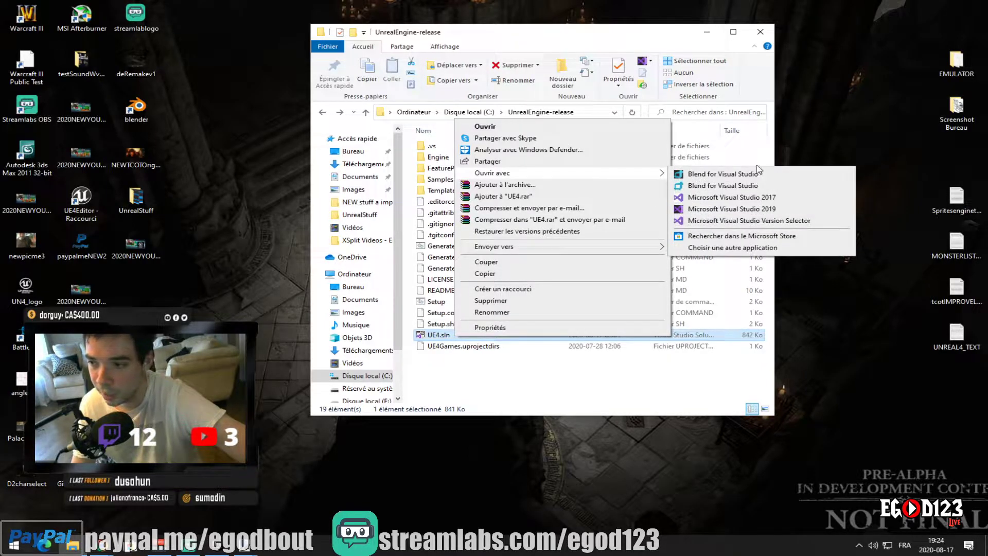
left_click(770, 198)
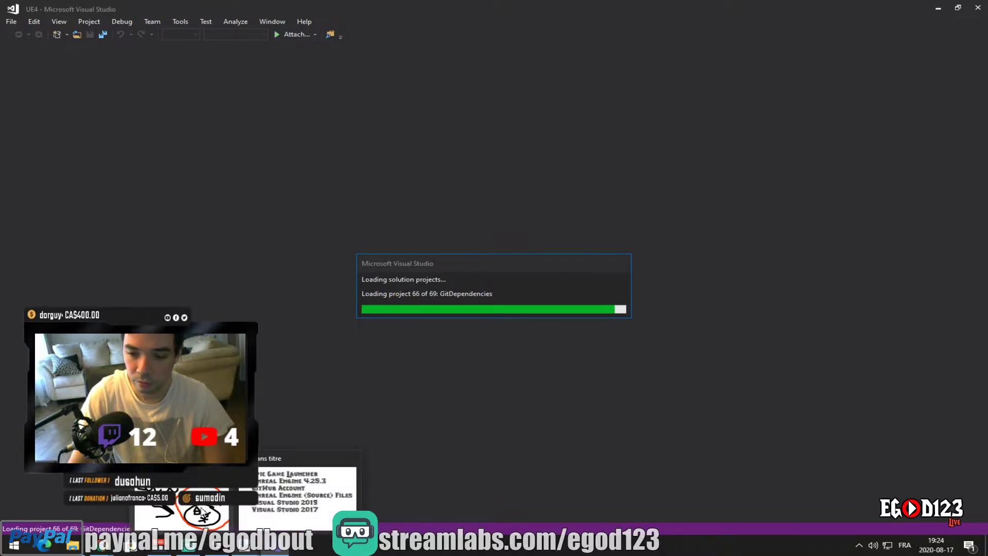
Bring the paint.net player login and dedicated server drawing into view while the solution loads, and minimise it again
left_click(246, 546)
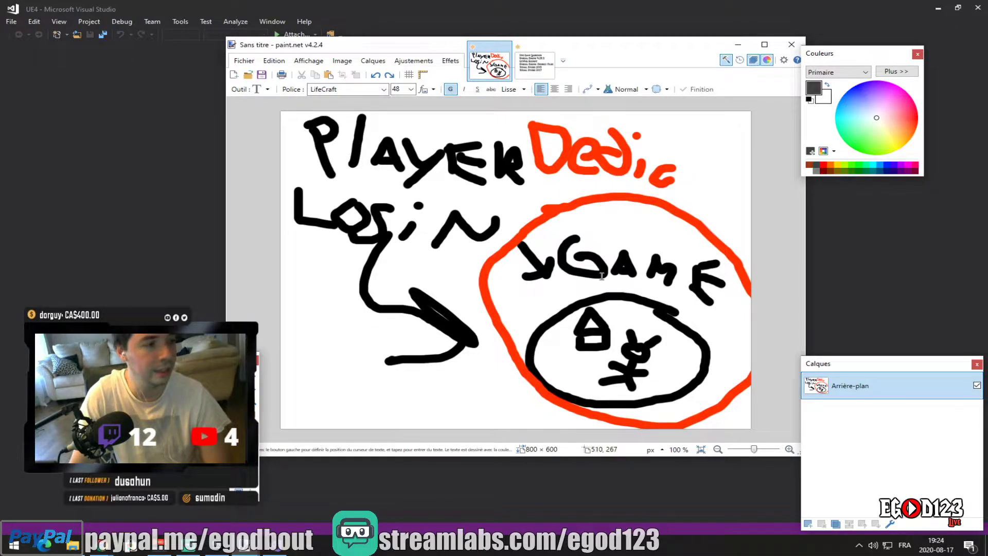
left_click(170, 214)
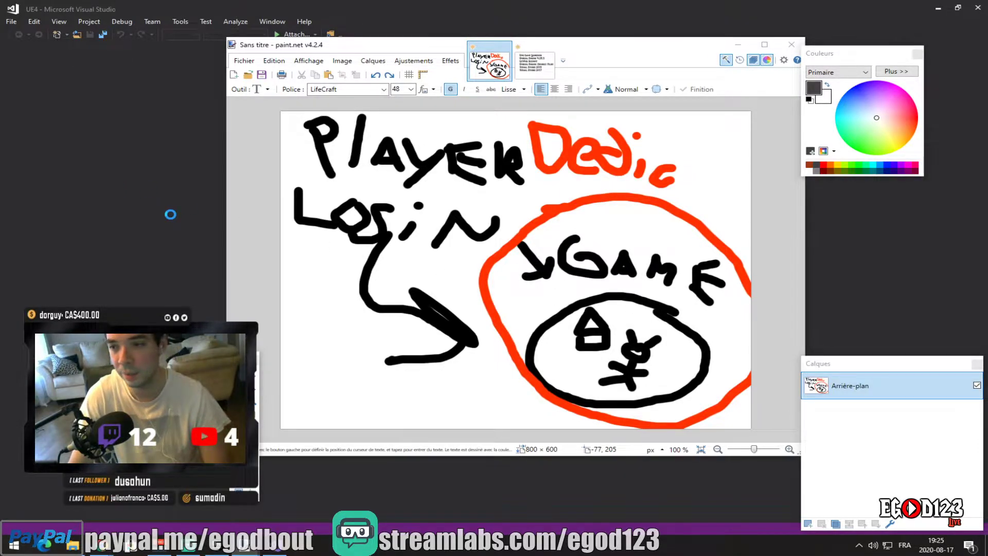
left_click(737, 45)
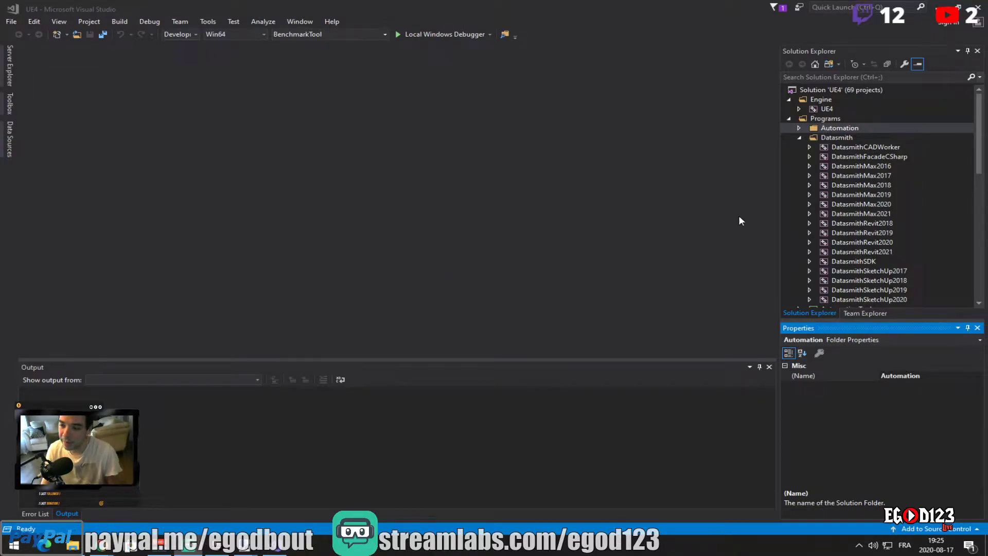
Minimise Visual Studio and select the UE4Editor application in the Engine > Binaries > Win64 folder of UnrealEngine-release
left_click(938, 7)
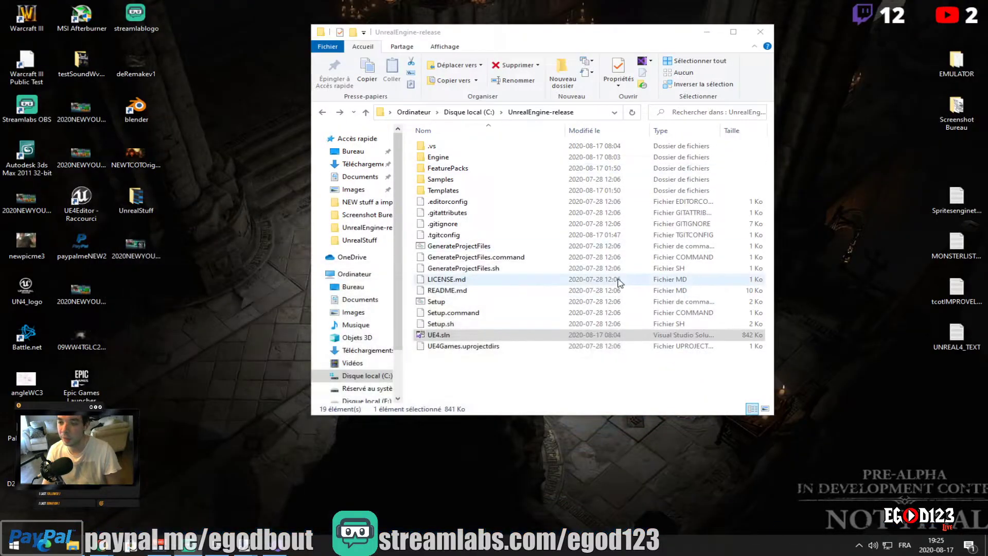
left_click_drag(452, 379, 498, 384)
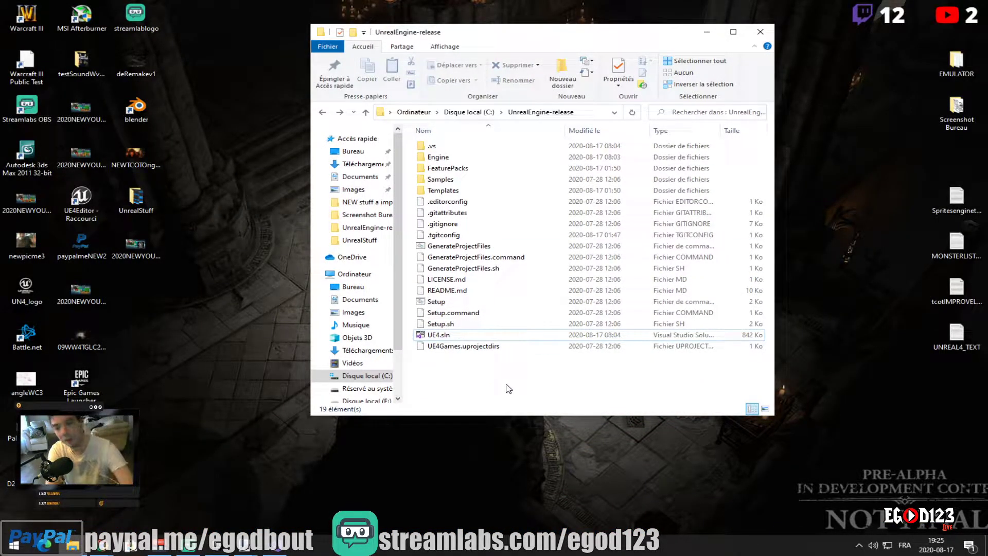
left_click_drag(479, 370, 441, 369)
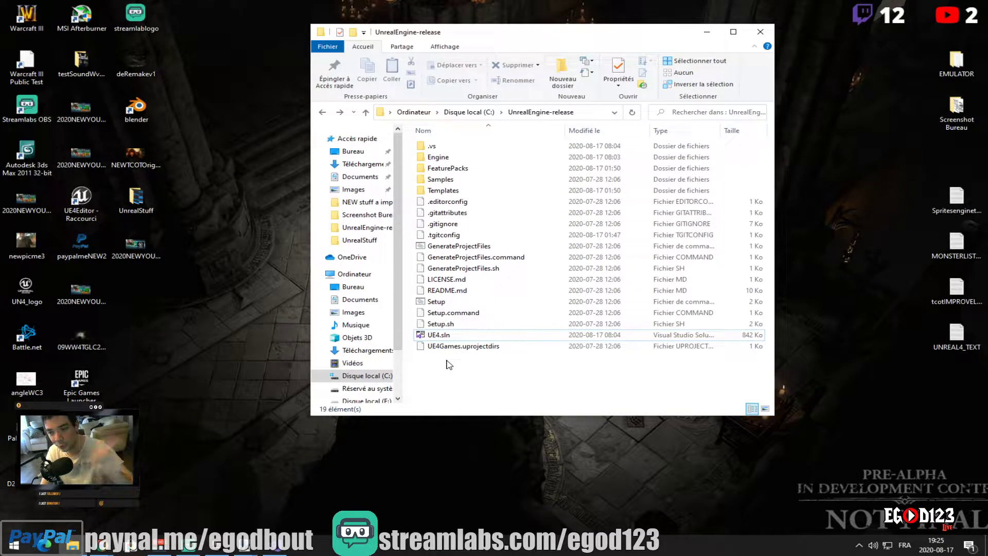
double_click(444, 157)
double_click(446, 157)
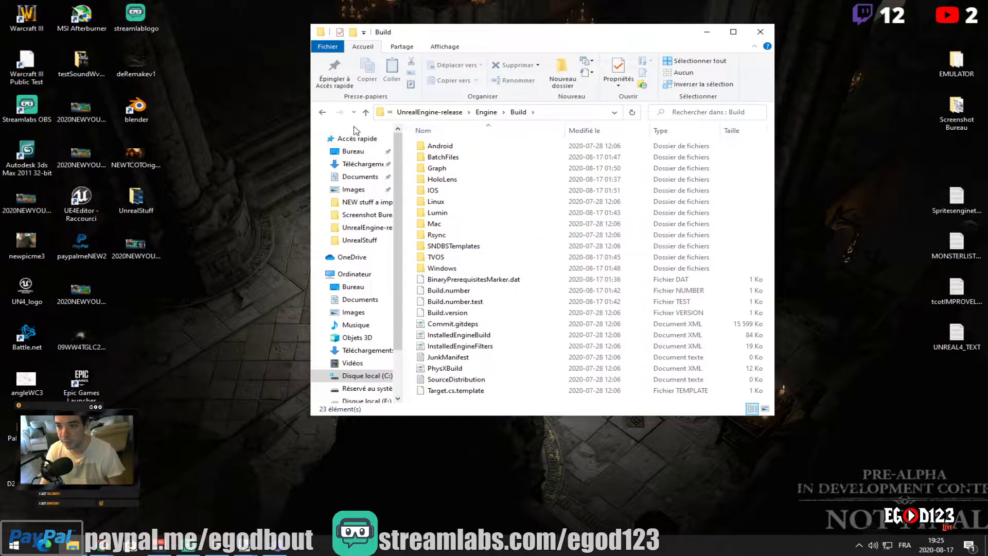
left_click(323, 113)
double_click(431, 147)
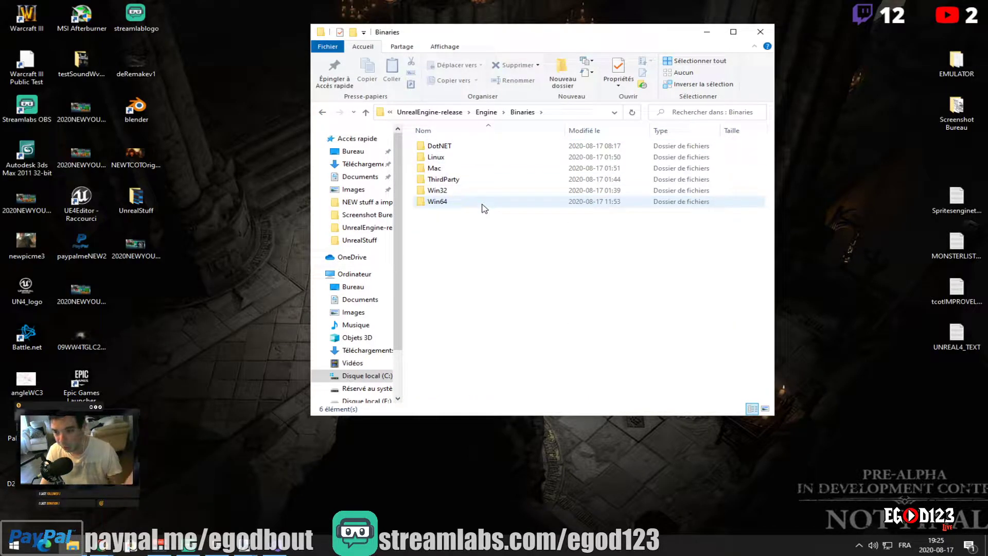
double_click(483, 203)
scroll(483, 207, "down", 20)
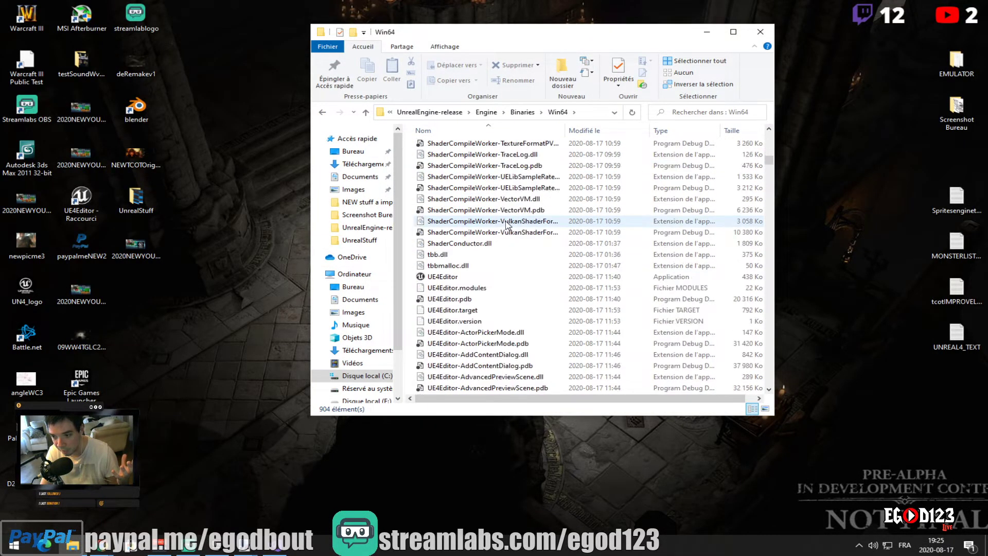
left_click(487, 244)
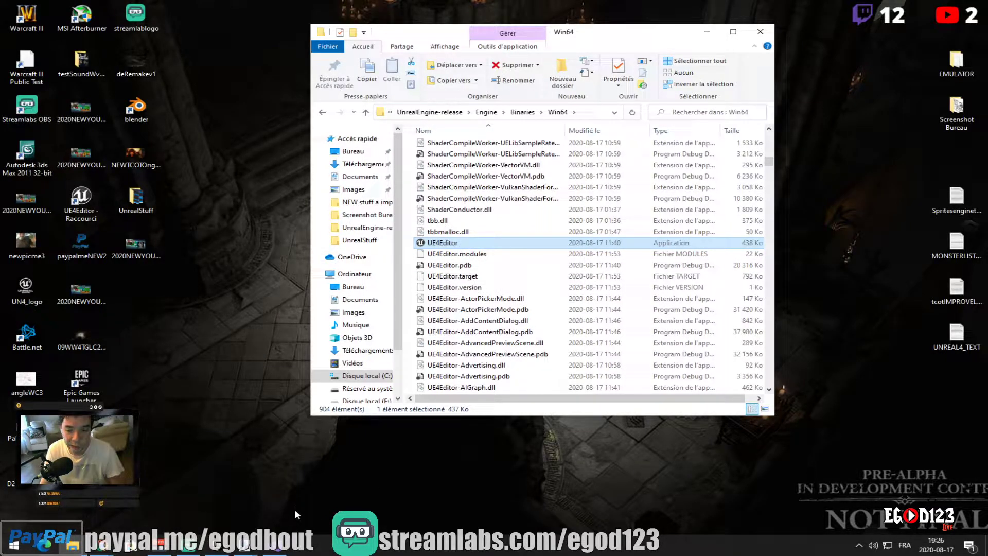
Switch back to Visual Studio and set the solution configuration to Development Editor
left_click(281, 547)
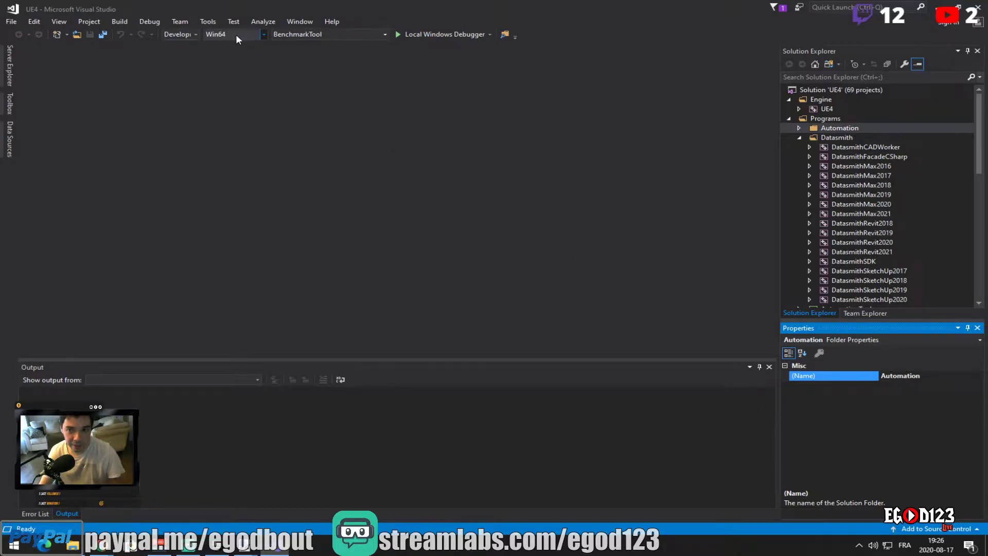
left_click(196, 34)
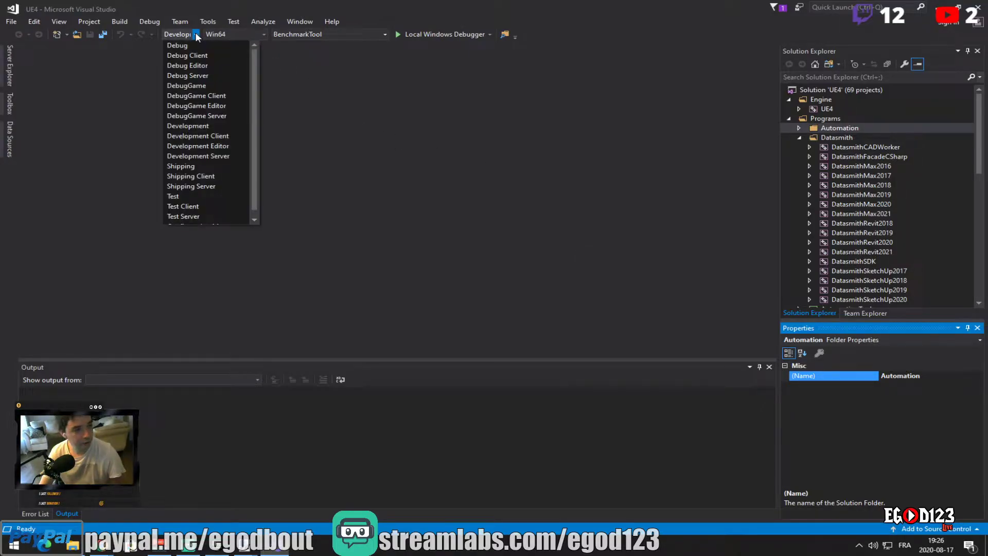
left_click(229, 147)
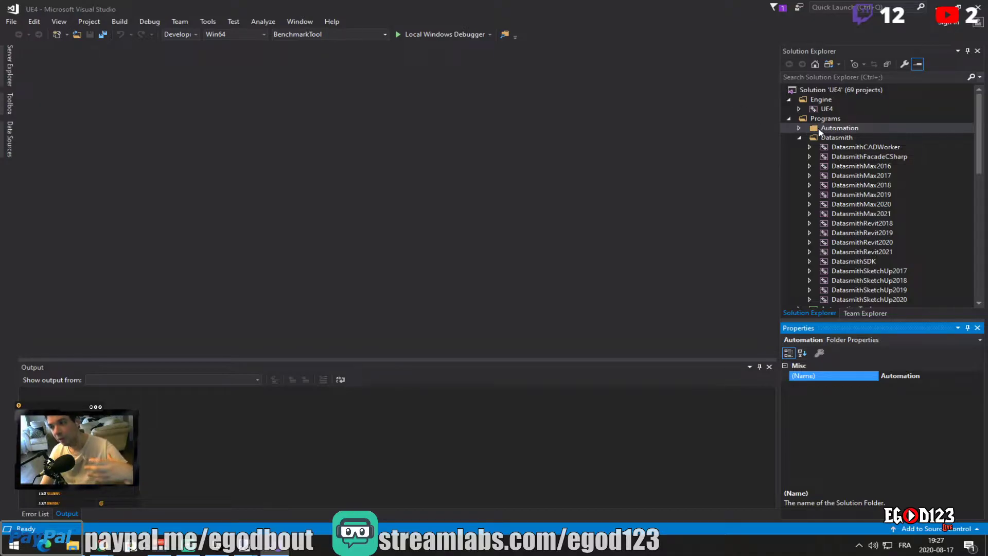
Show the UE4 project's Build command without running it, and reselect the Development Editor configuration
left_click(836, 110)
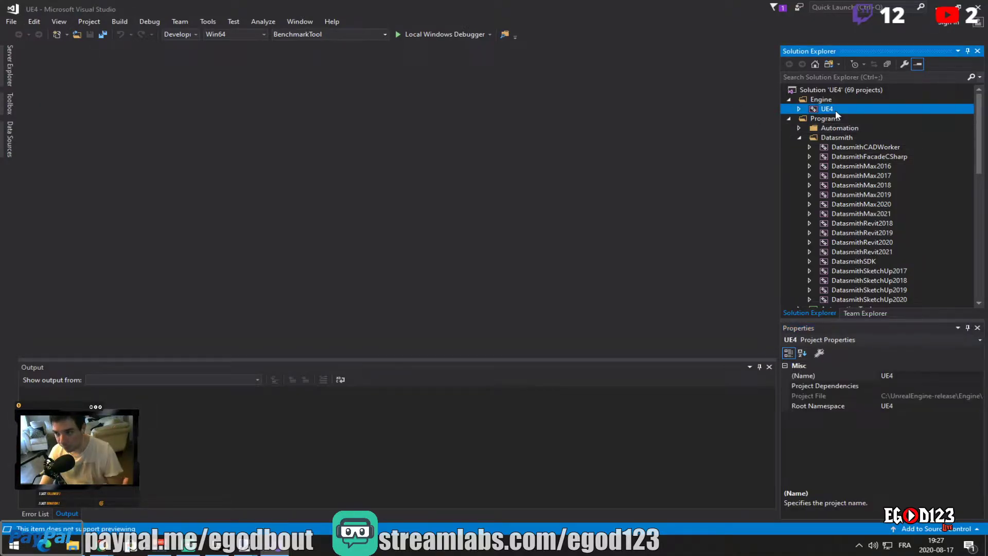
right_click(835, 110)
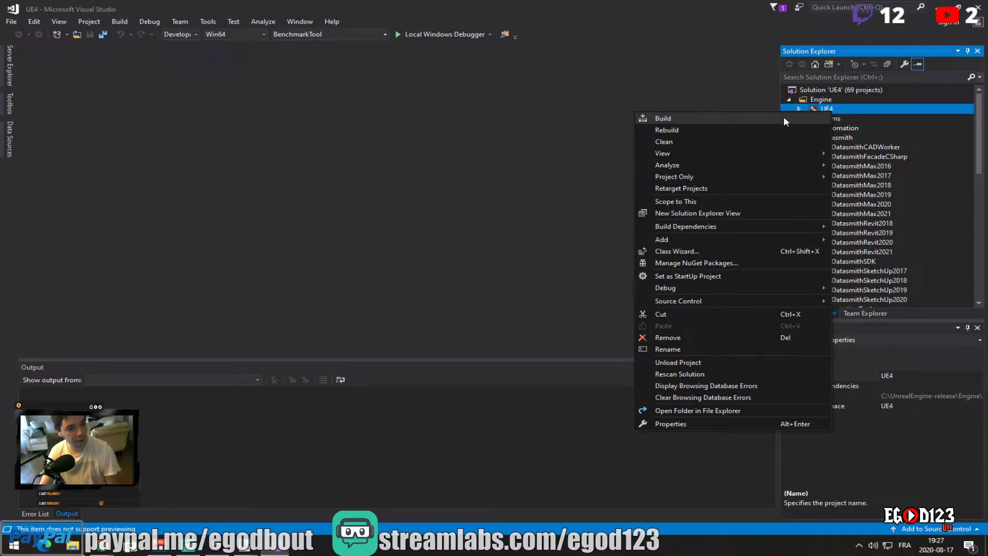
left_click(403, 203)
left_click(197, 34)
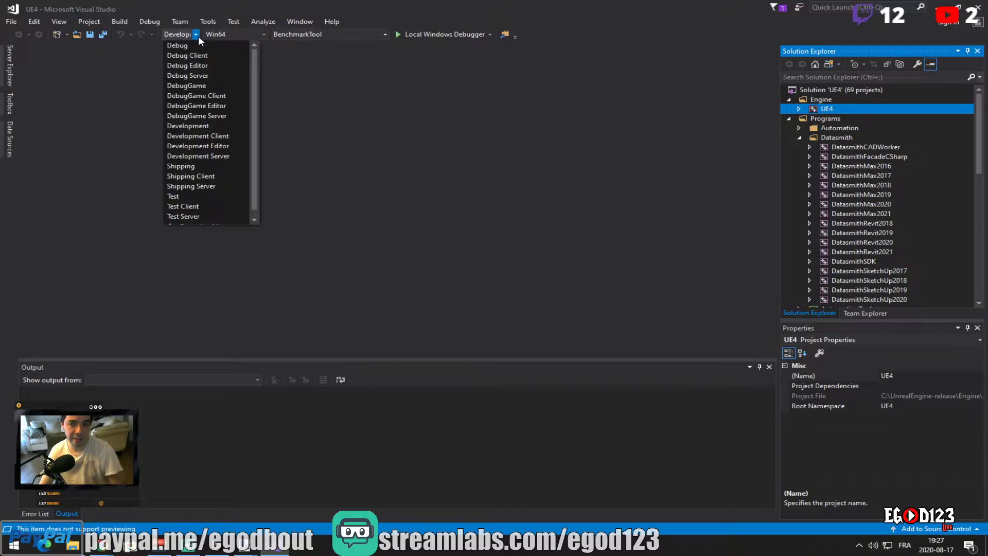
left_click(218, 148)
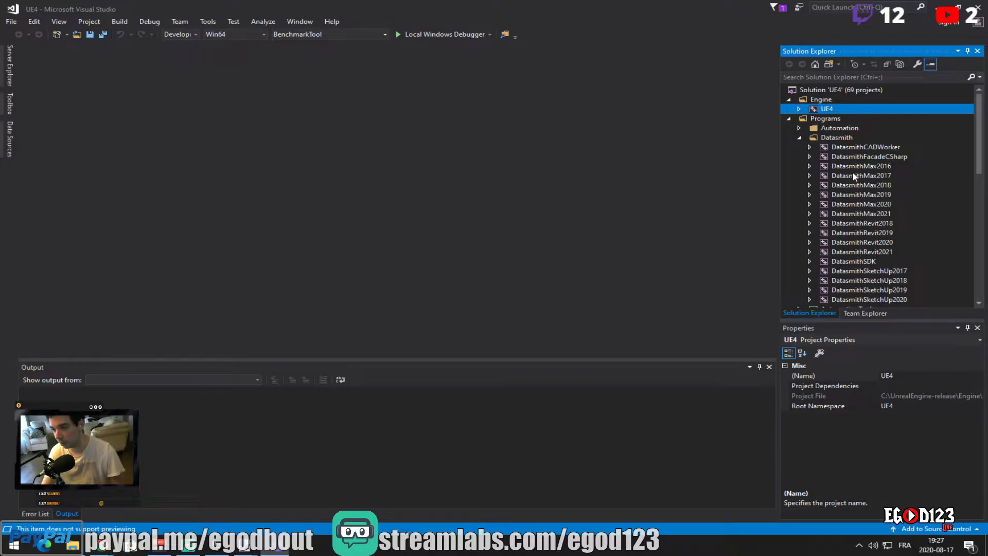
Examine the projects under Programs in the UE4 solution, including DatasmithCADWorker and AutomationTool
left_click(844, 149)
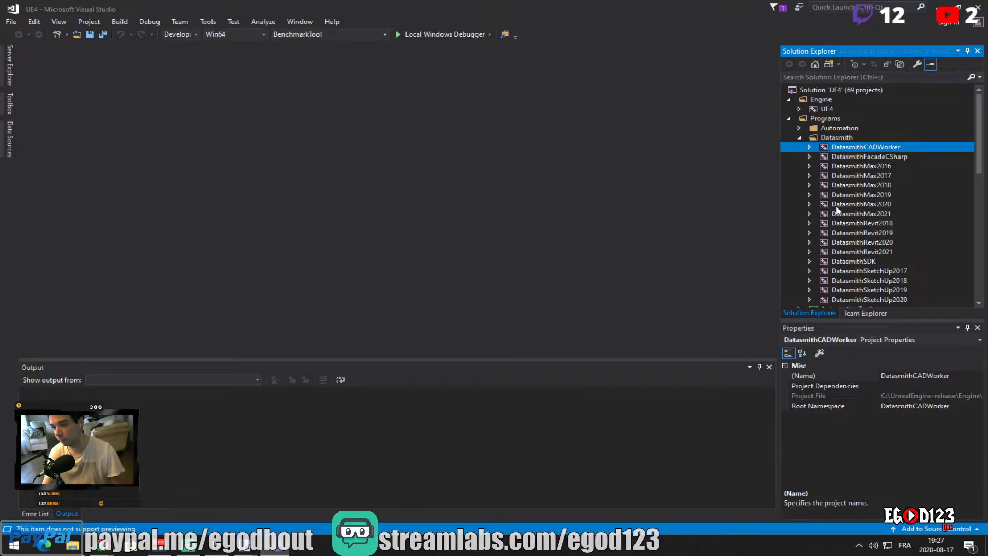
scroll(839, 205, "down", 4)
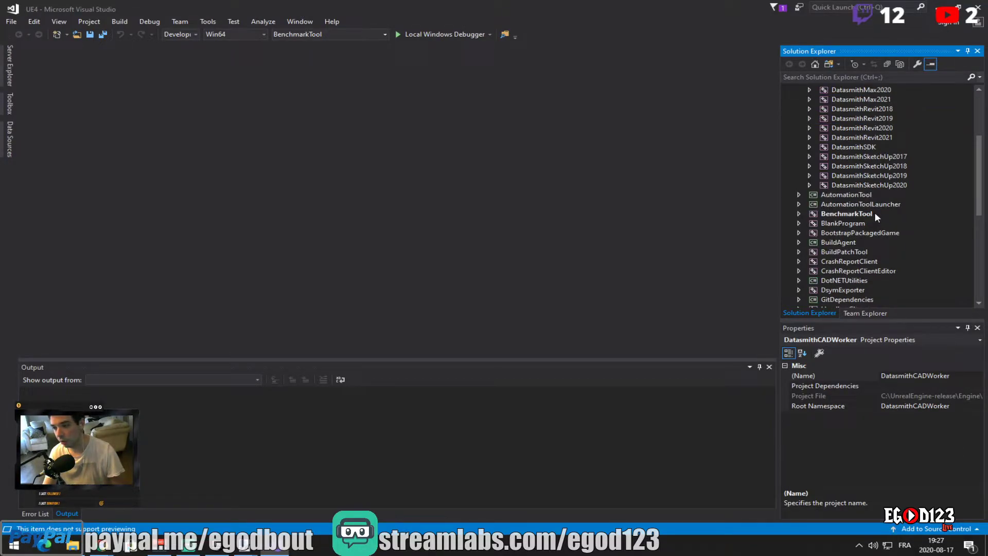
left_click(847, 195)
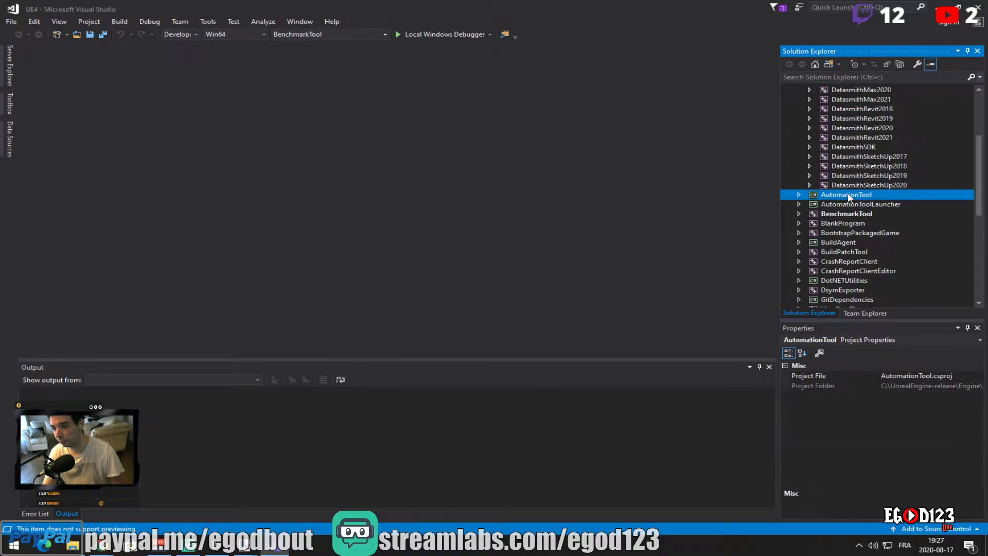
scroll(848, 193, "up", 4)
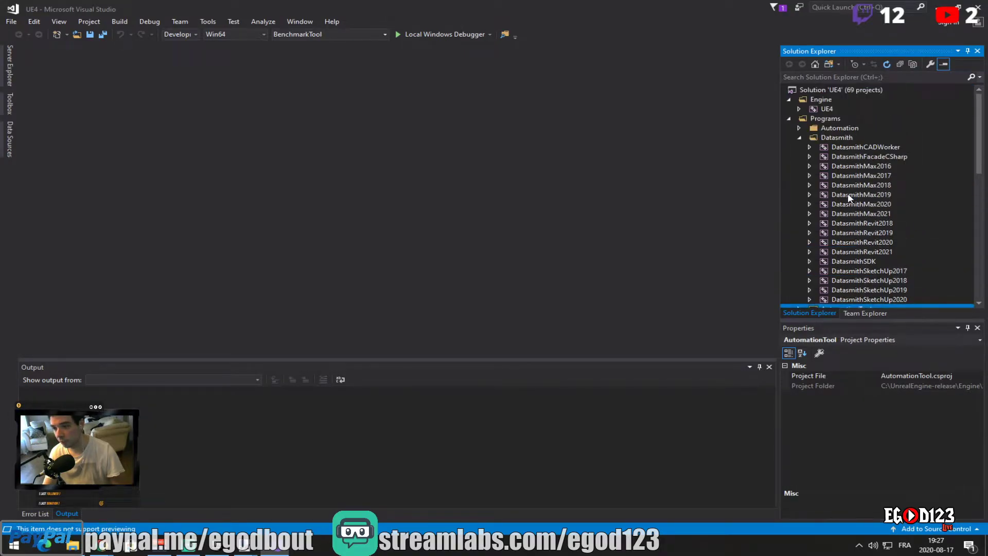
Select the UE4 project under Engine in the solution, show its Build command, and minimise Visual Studio
left_click(816, 108)
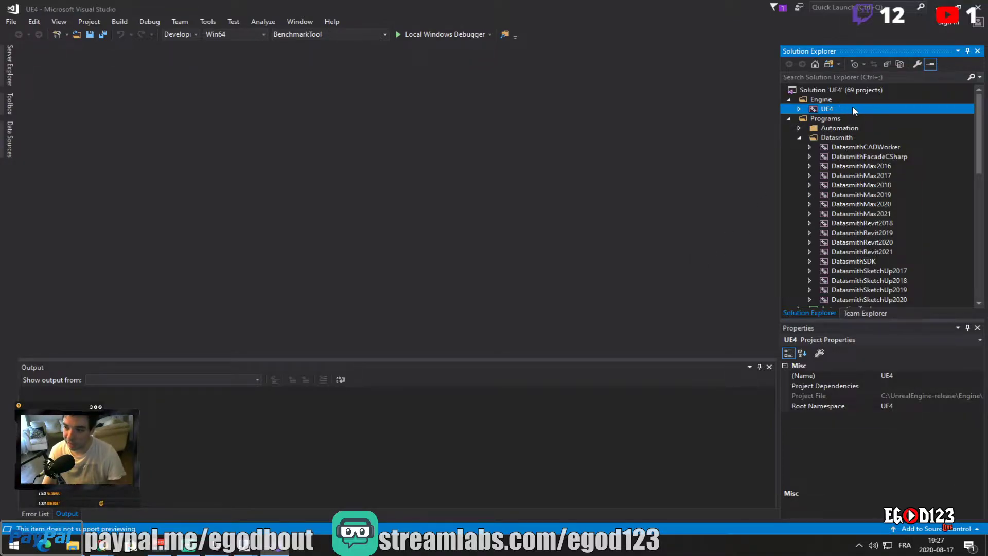
right_click(838, 109)
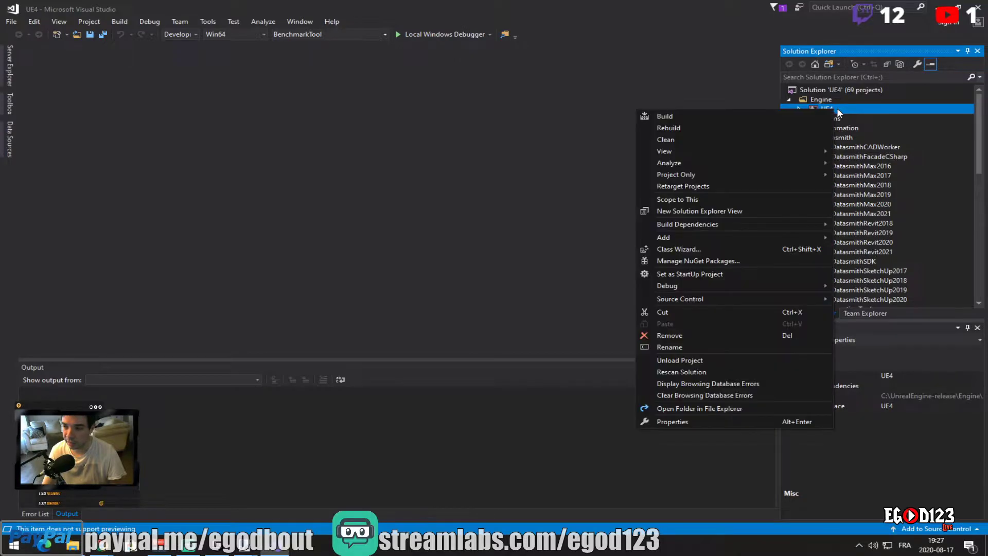
left_click(797, 116)
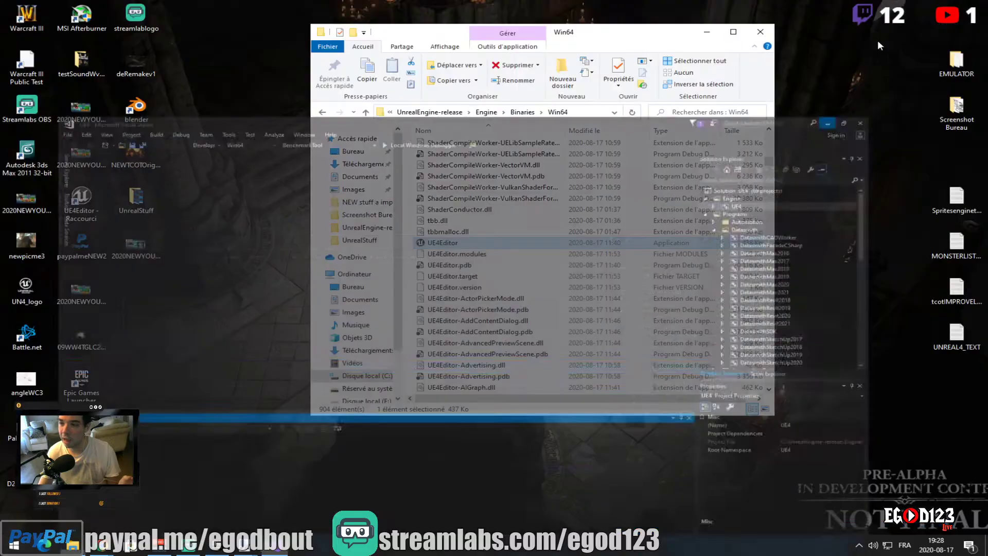
left_click(942, 7)
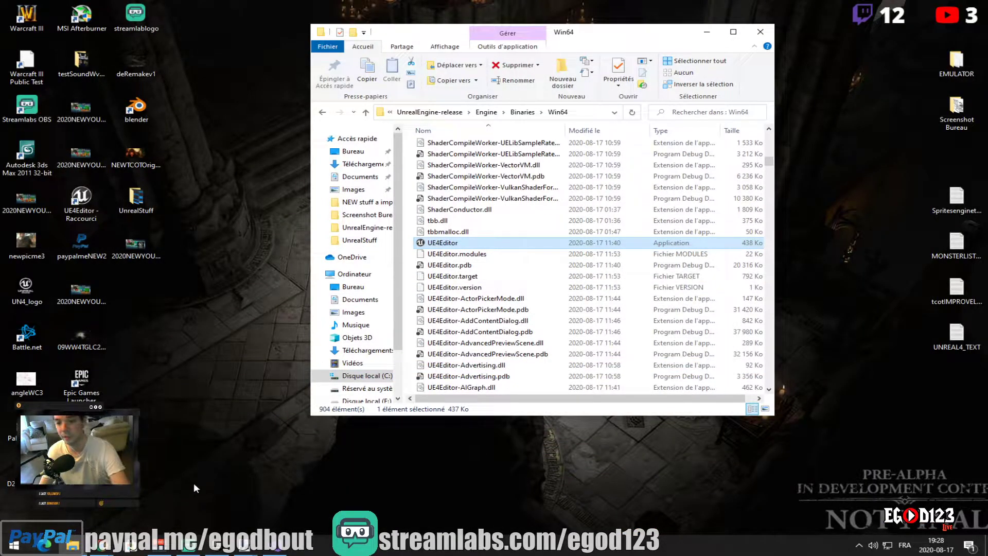
Switch to the YouTube tutorial and watch full screen from the UE4 build to the Epic Games engine library, pausing and leaving full screen
left_click(414, 494)
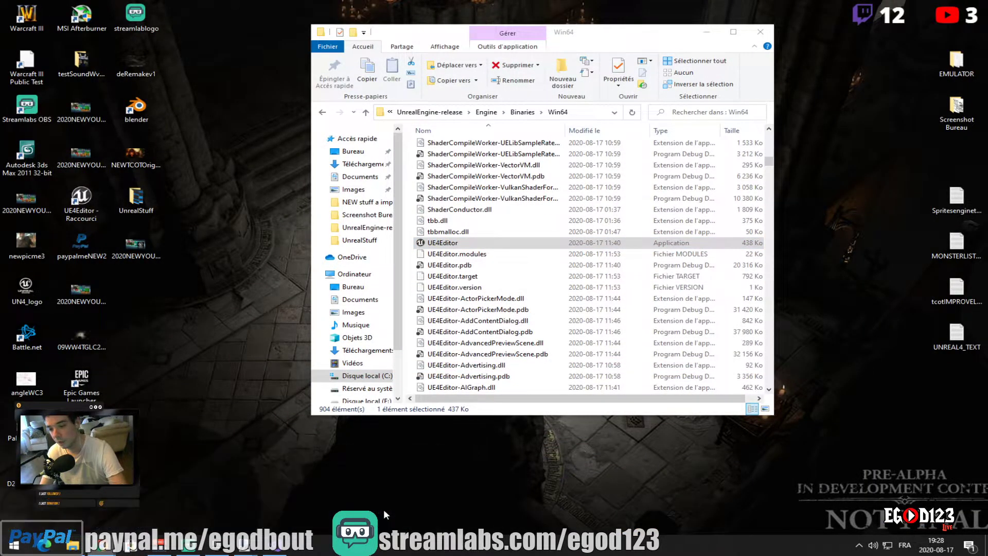
left_click(664, 320)
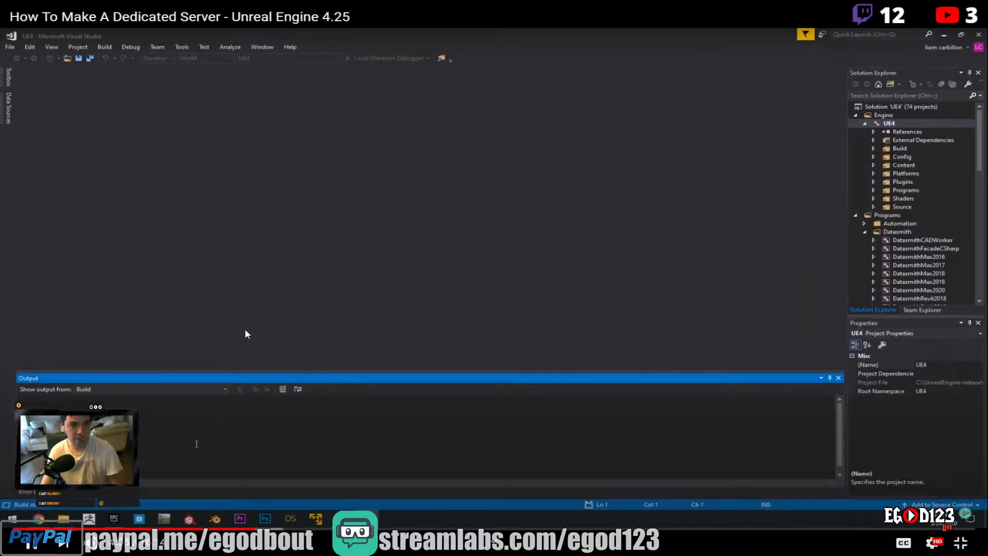
left_click(31, 544)
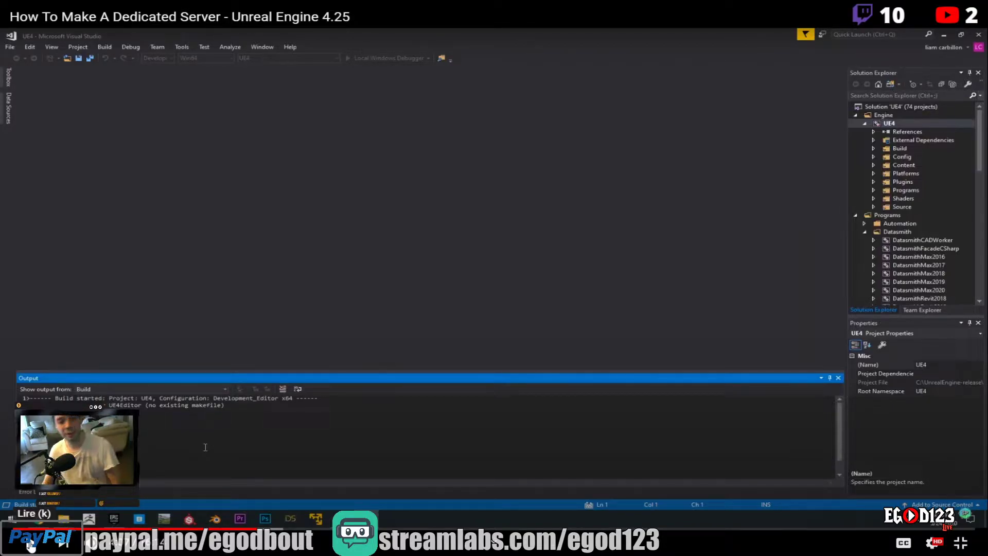
left_click(30, 543)
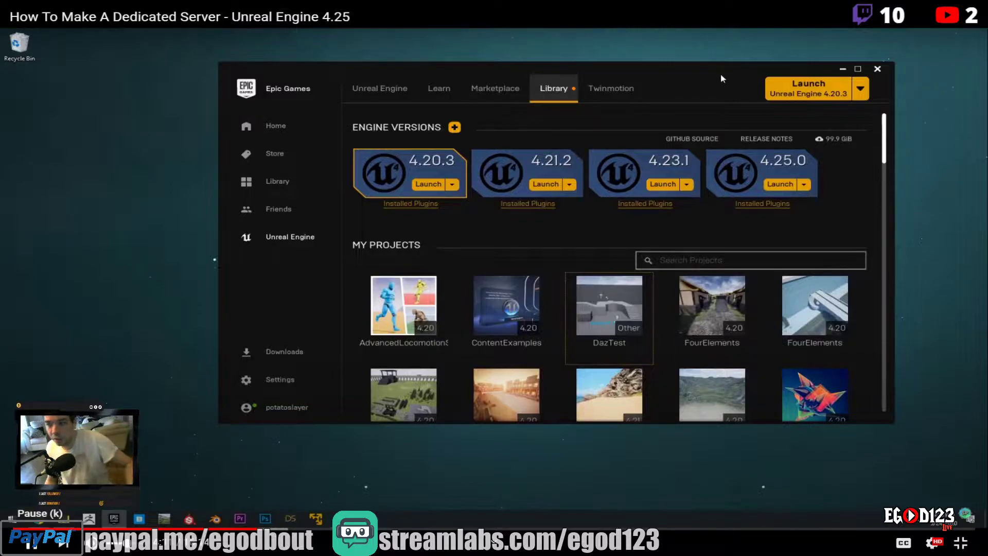
left_click(28, 546)
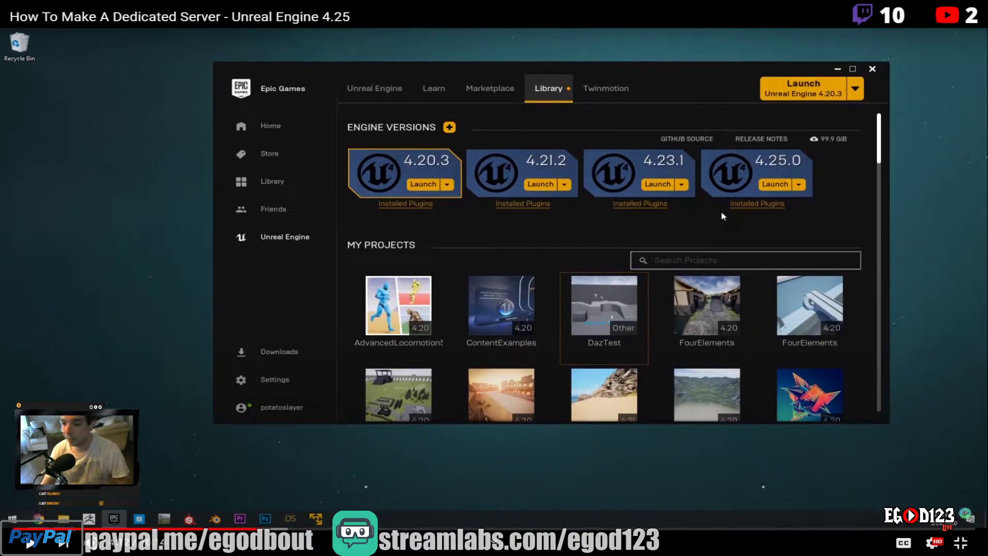
left_click(961, 543)
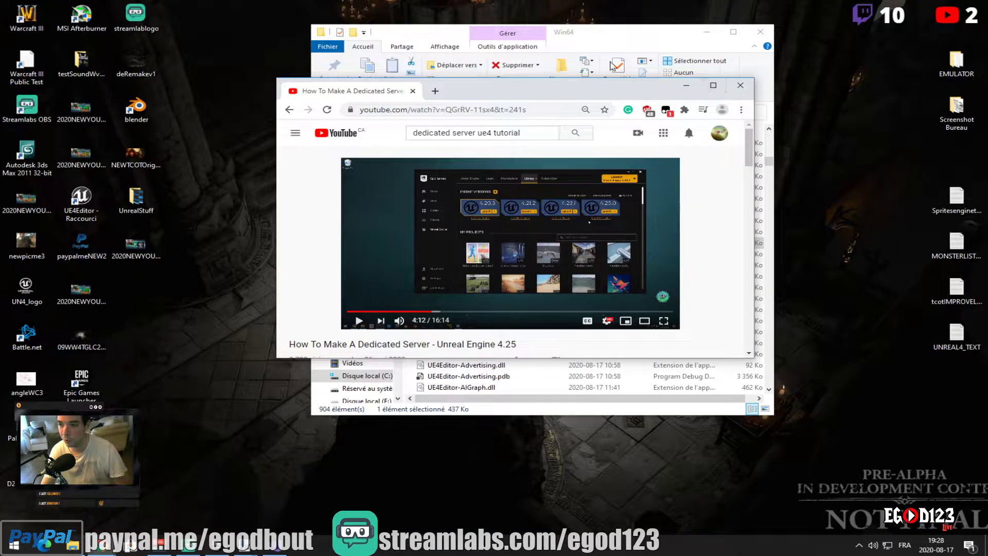
Launch Unreal Engine 4.25.3 from the Epic Games Launcher library and clear the launcher, file and tutorial windows out of the way
left_click(214, 543)
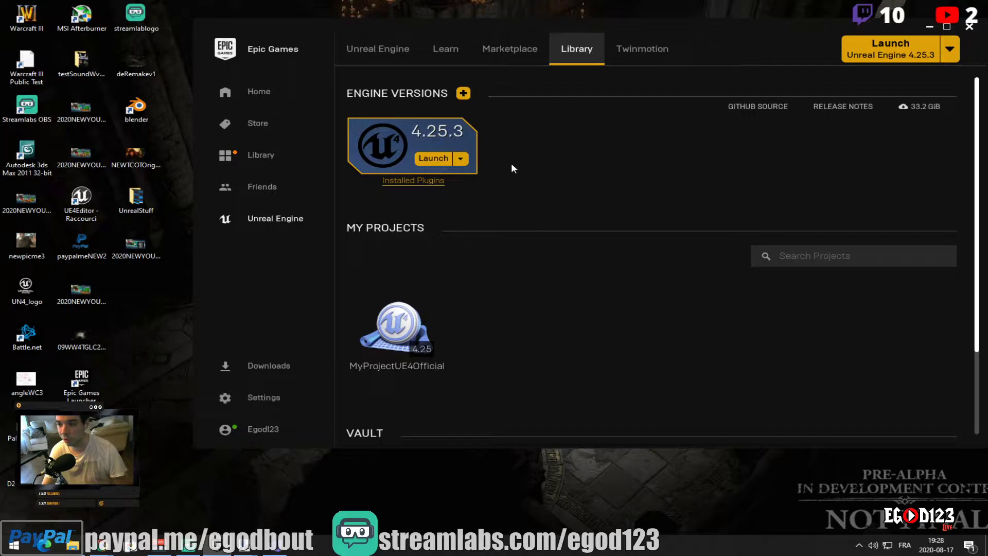
left_click(430, 161)
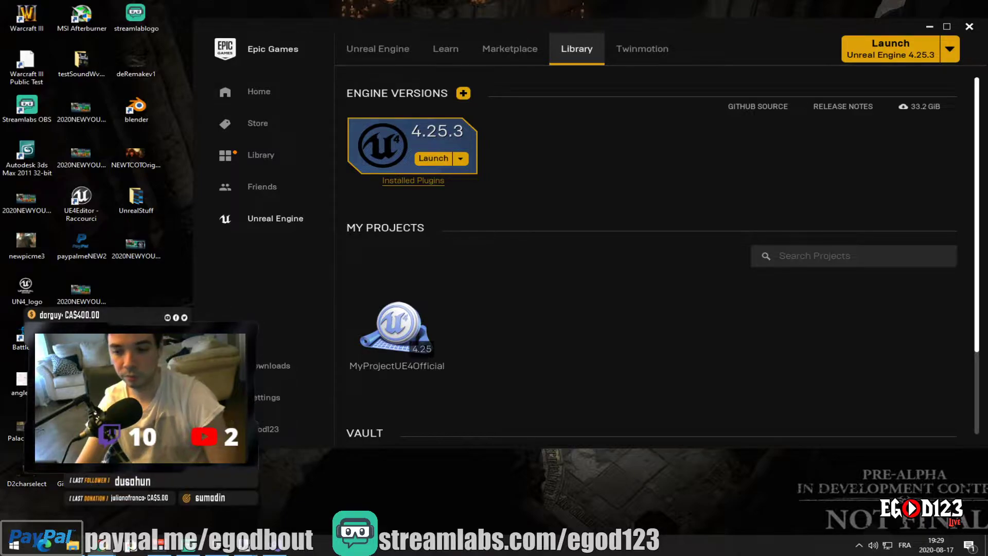
left_click(929, 27)
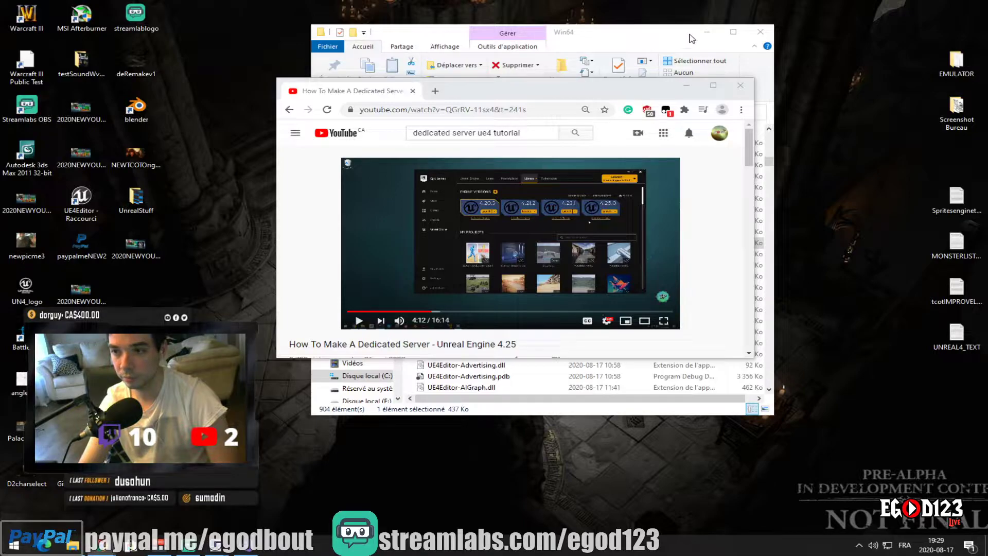
left_click(707, 32)
left_click_drag(615, 93, 545, 368)
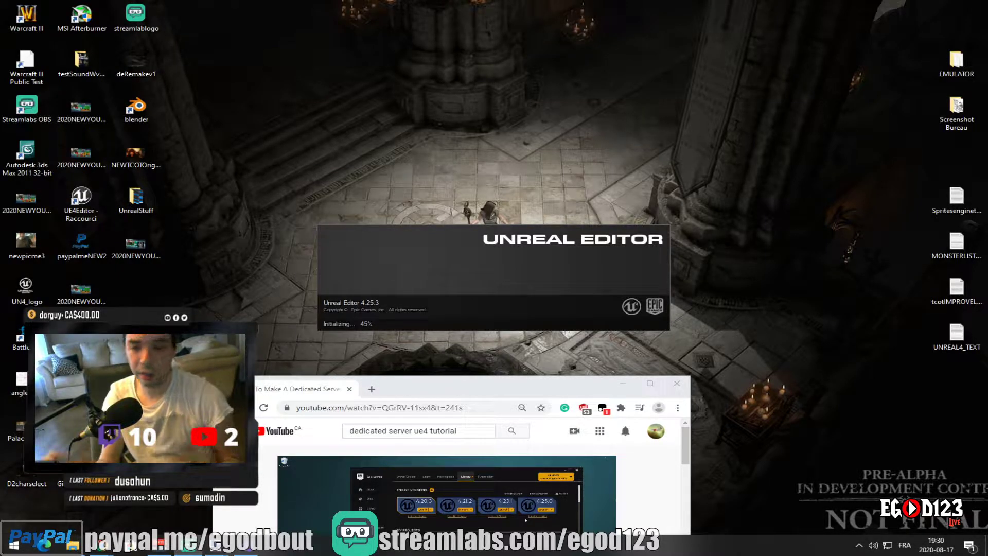
Open Discord and move its window off this screen while the editor loads
left_click(859, 547)
left_click(824, 523)
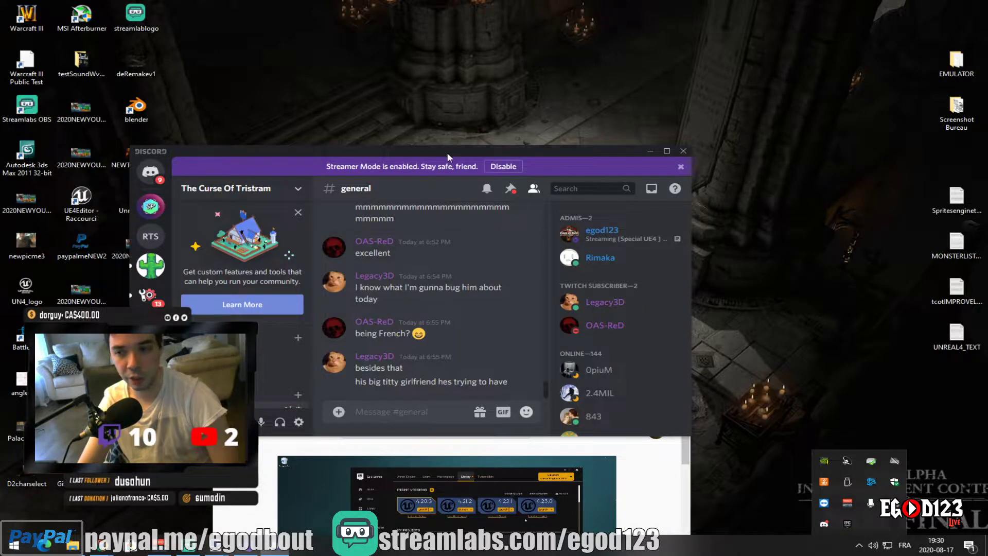
left_click_drag(447, 153, 0, 185)
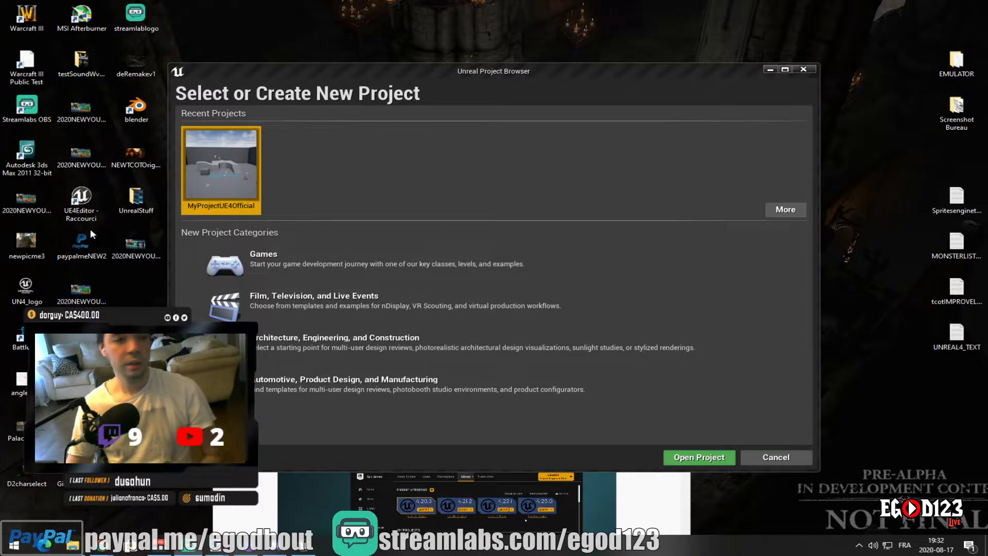
Arrange the Unreal Project Browser and the YouTube tutorial window so both can be seen
left_click(517, 70)
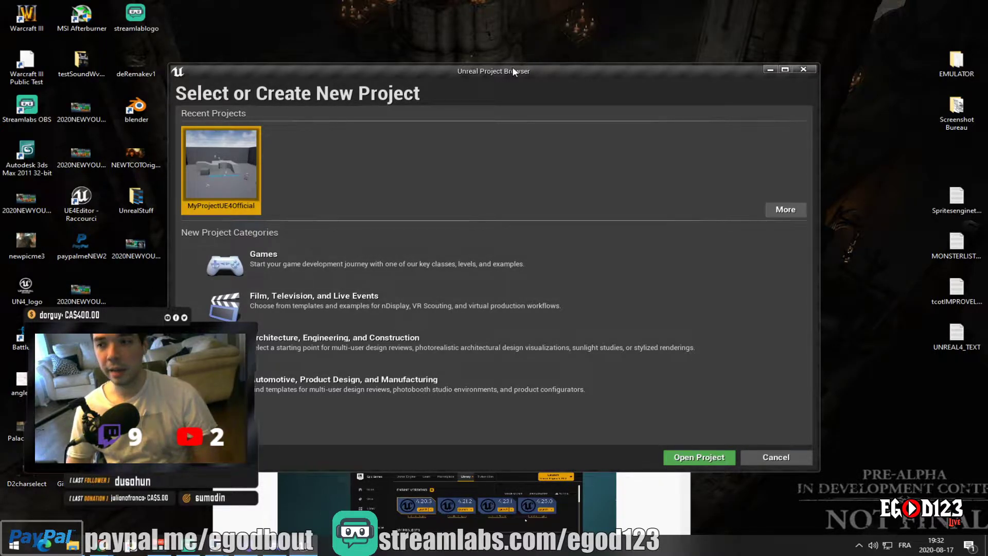
left_click_drag(513, 71, 624, 37)
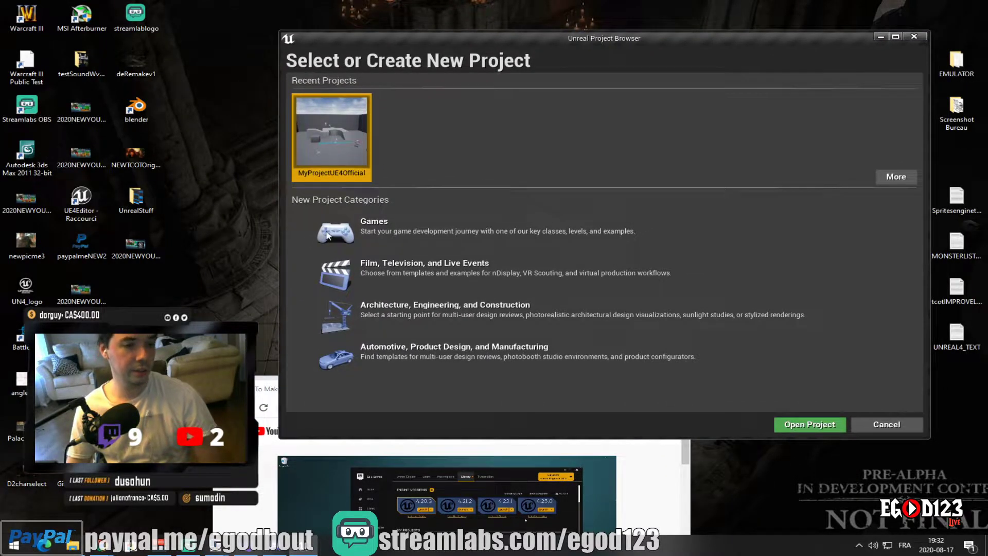
left_click(331, 448)
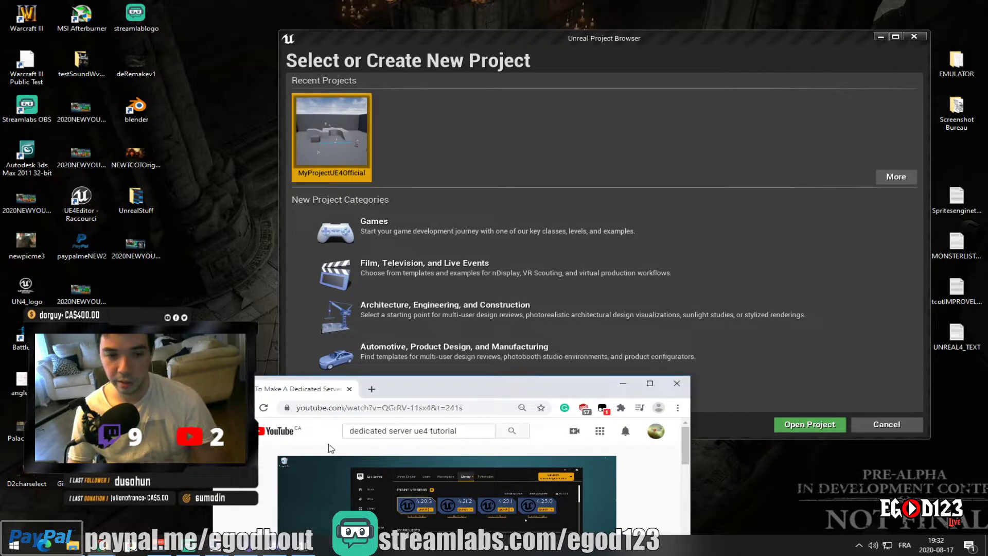
left_click_drag(331, 385, 216, 214)
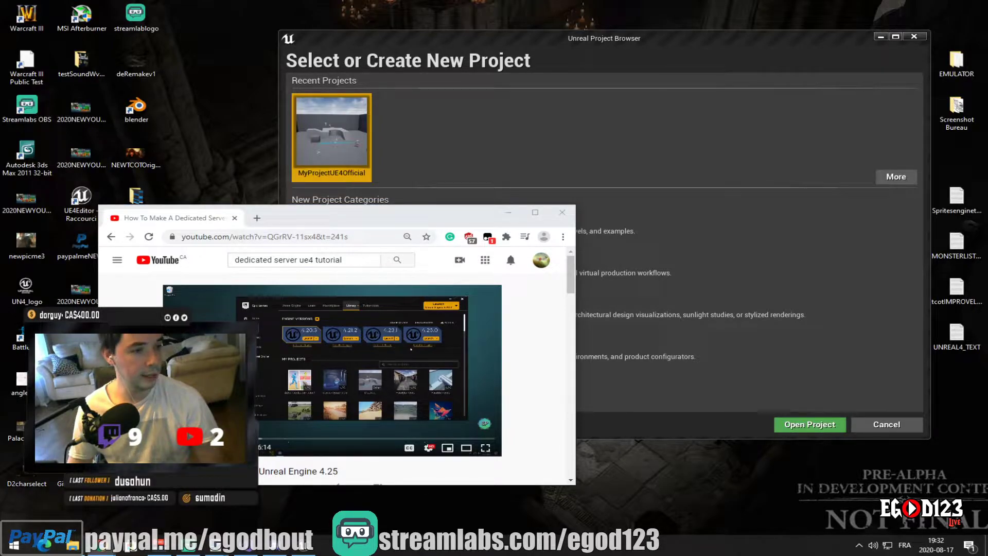
Watch the tutorial full screen up to the choice of the Games project category, pause it, and leave full screen
left_click(485, 448)
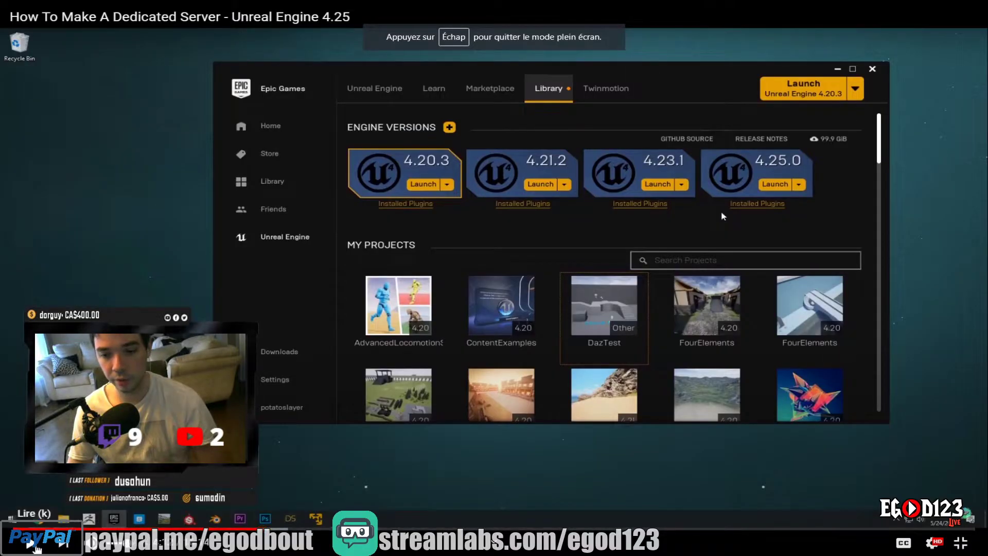
left_click(36, 548)
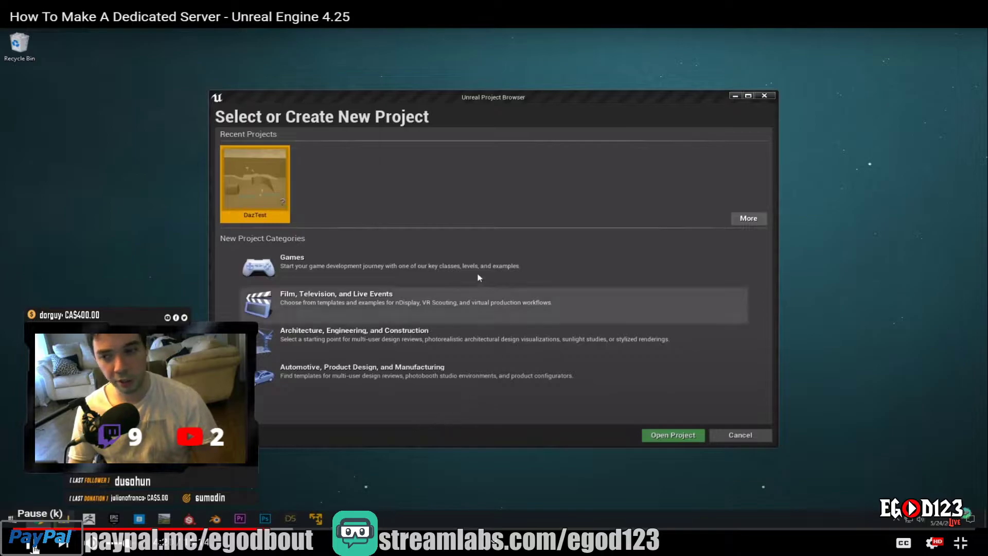
left_click(33, 548)
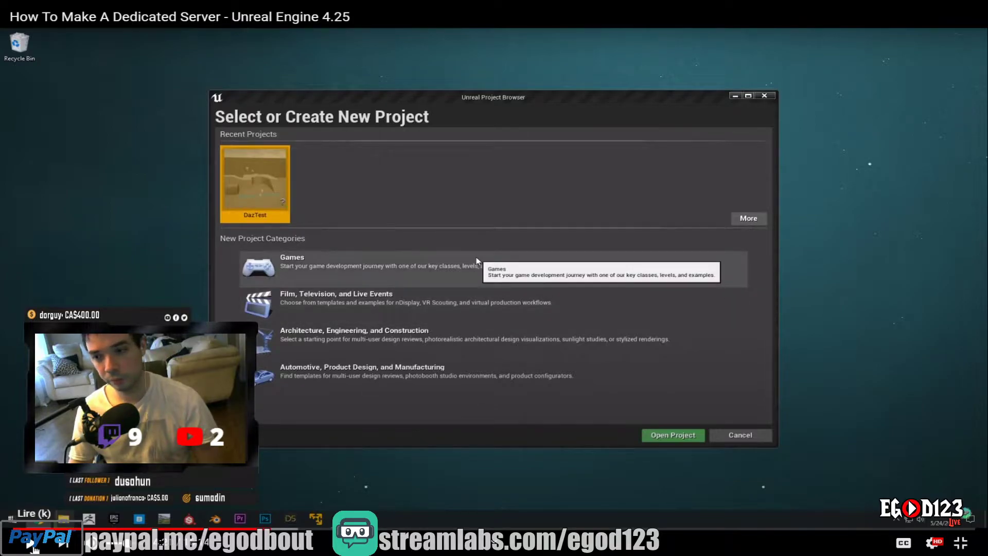
left_click(33, 549)
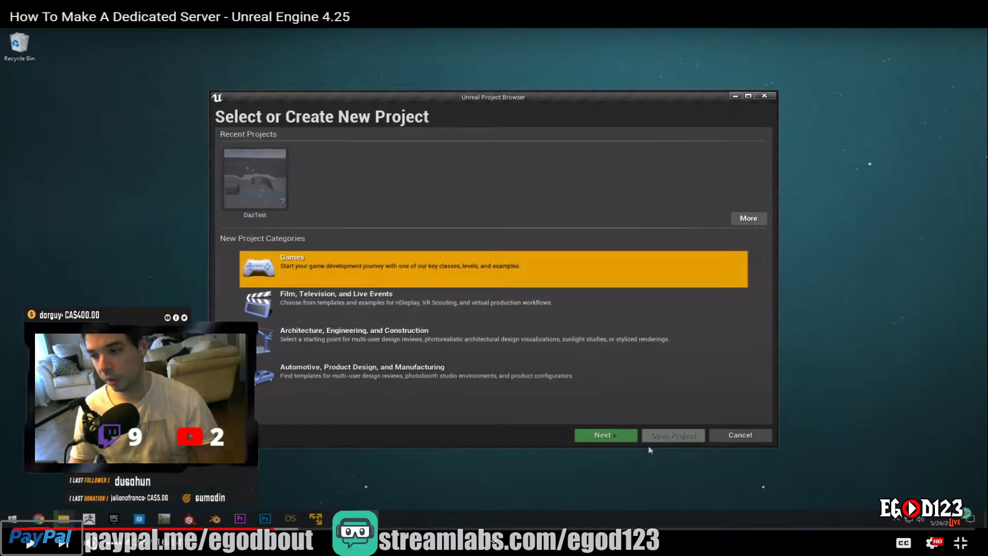
left_click(960, 542)
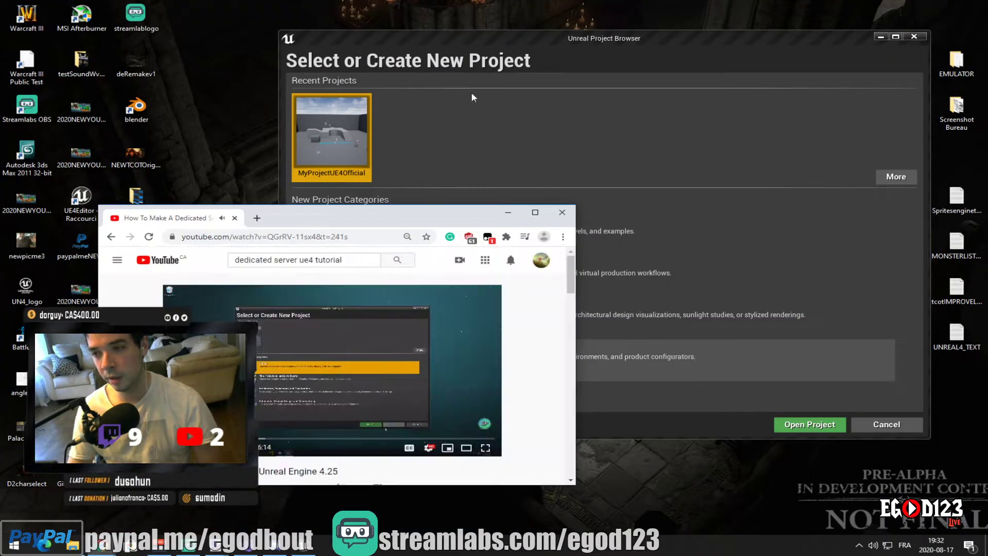
Choose the Games category for a new Unreal project and continue to the template selection
left_click(471, 35)
left_click(449, 222)
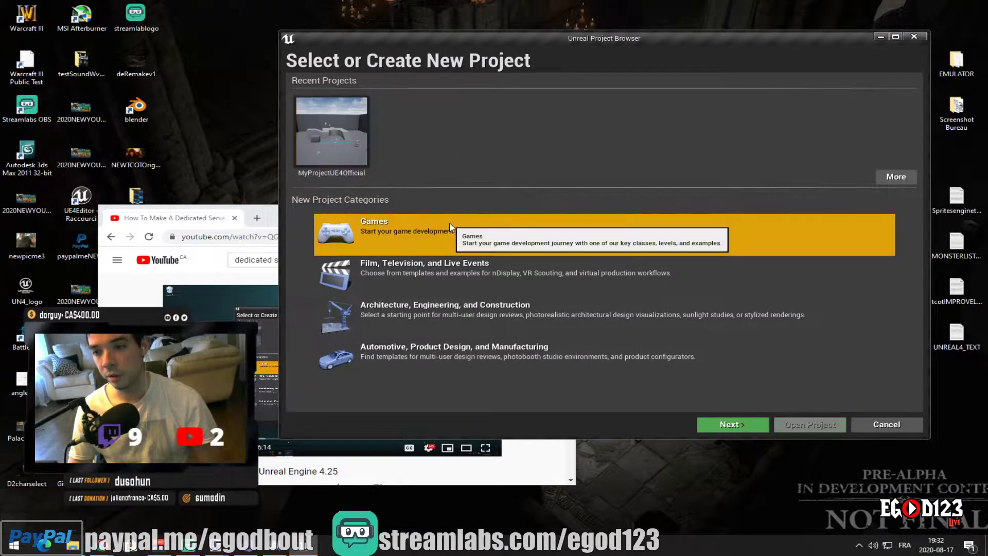
left_click(733, 425)
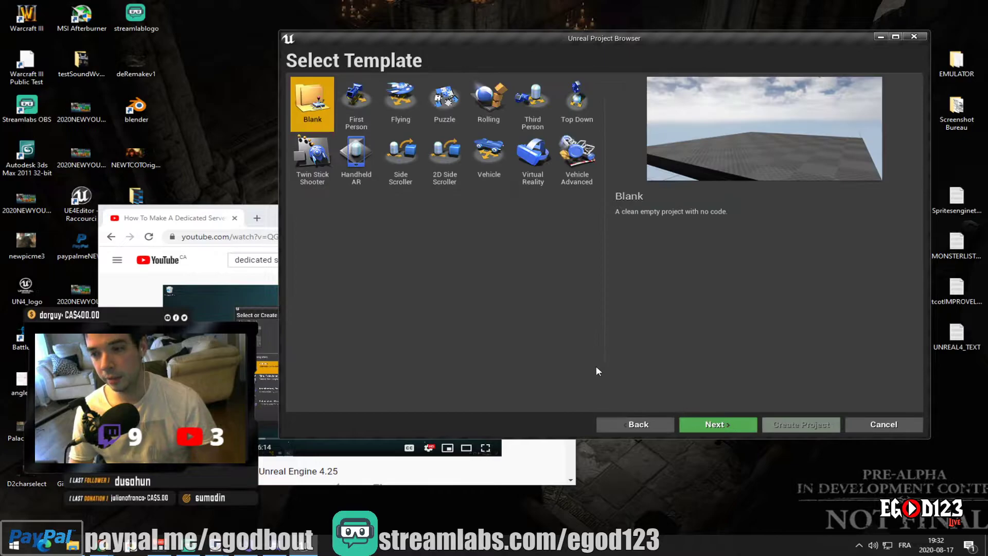
Look through the game templates, comparing the previews and descriptions of types such as First Person, Flying, Puzzle, Top Down, Vehicle and Twin Stick Shooter
left_click(535, 103)
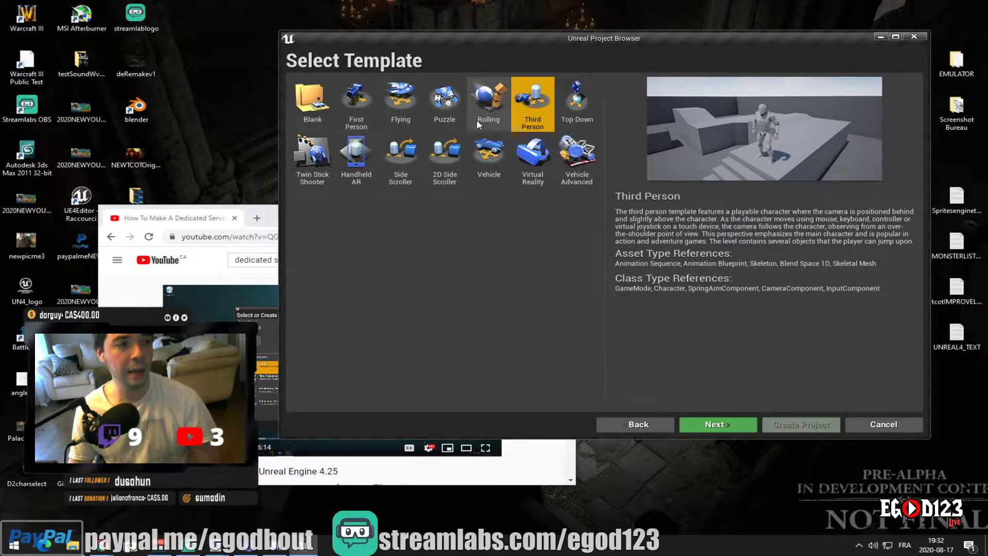
left_click(370, 99)
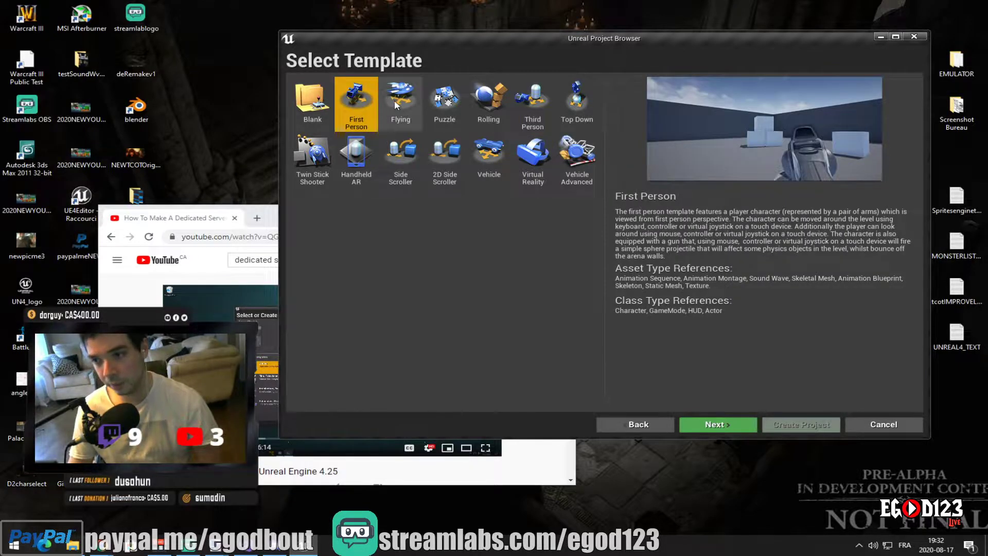
left_click(405, 97)
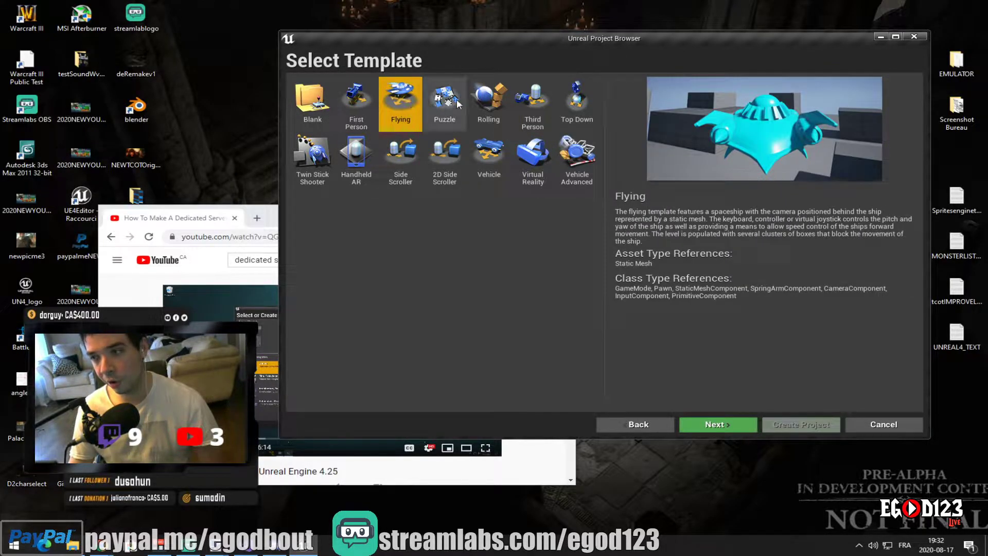
left_click(449, 105)
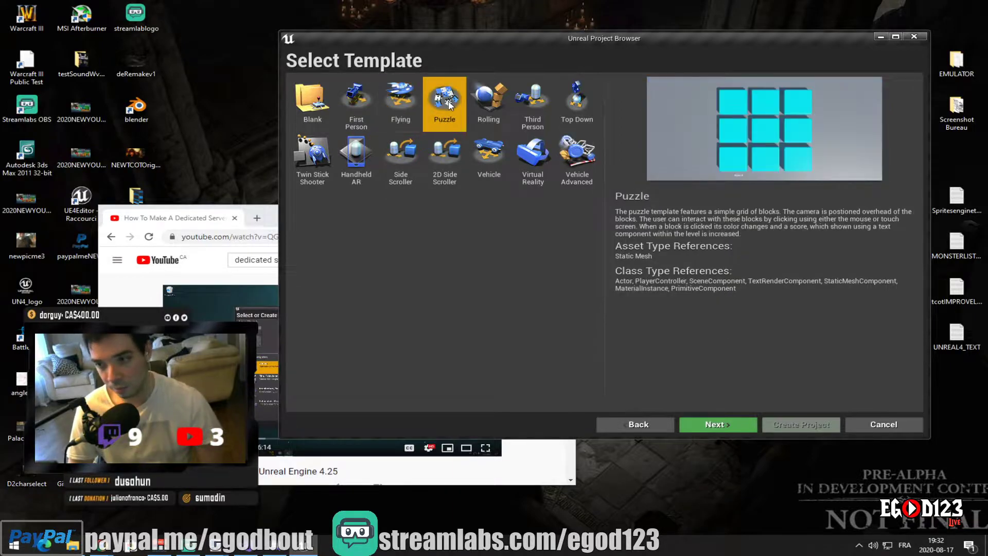
left_click(489, 102)
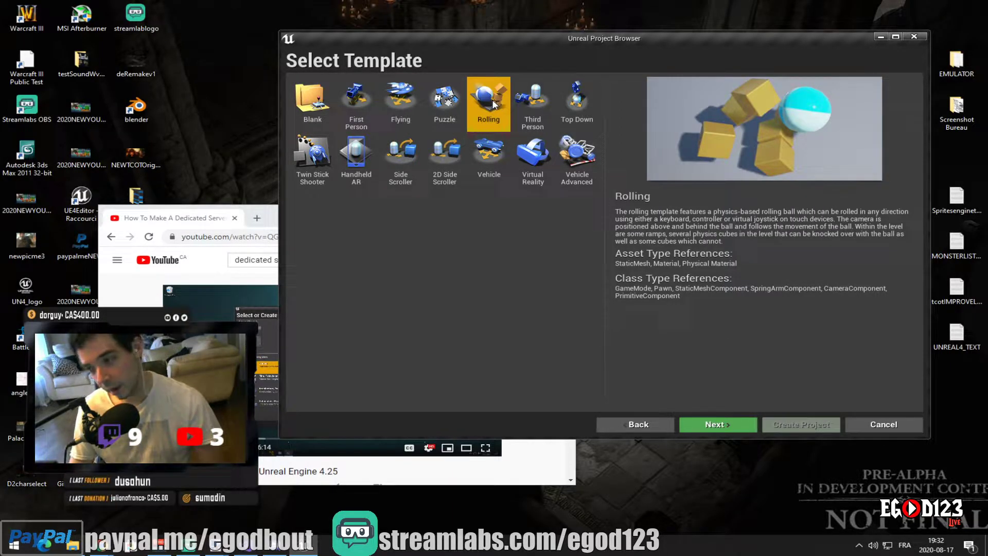
left_click(530, 102)
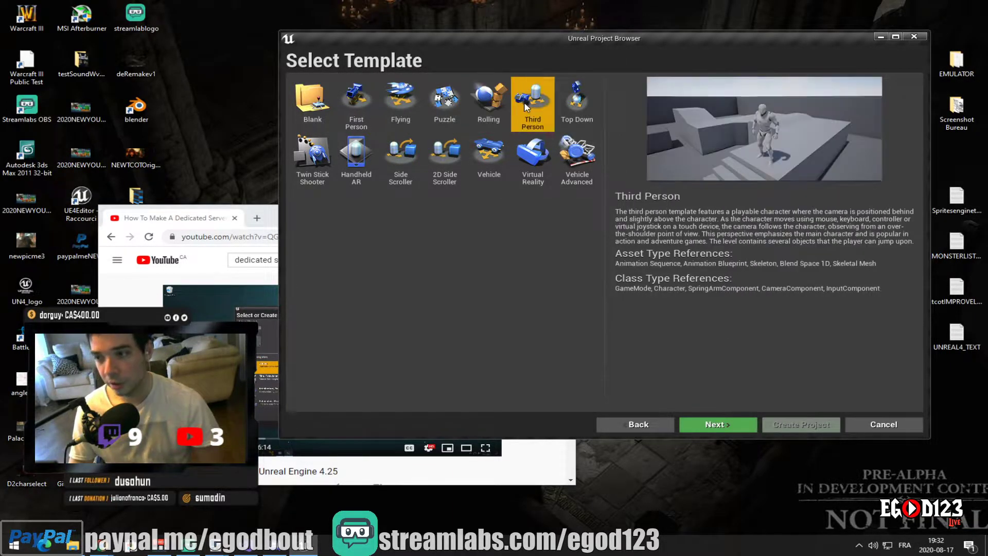
left_click(579, 100)
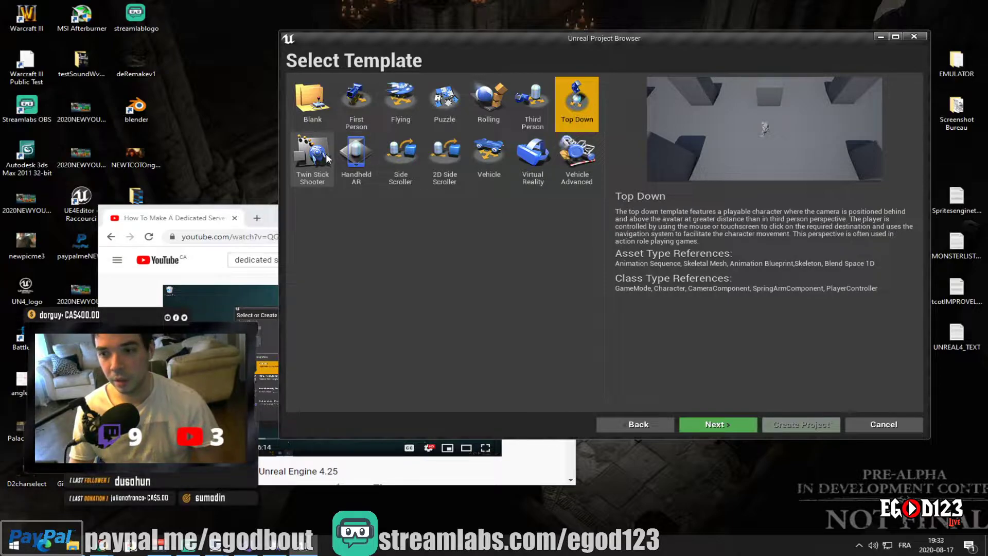
left_click(358, 156)
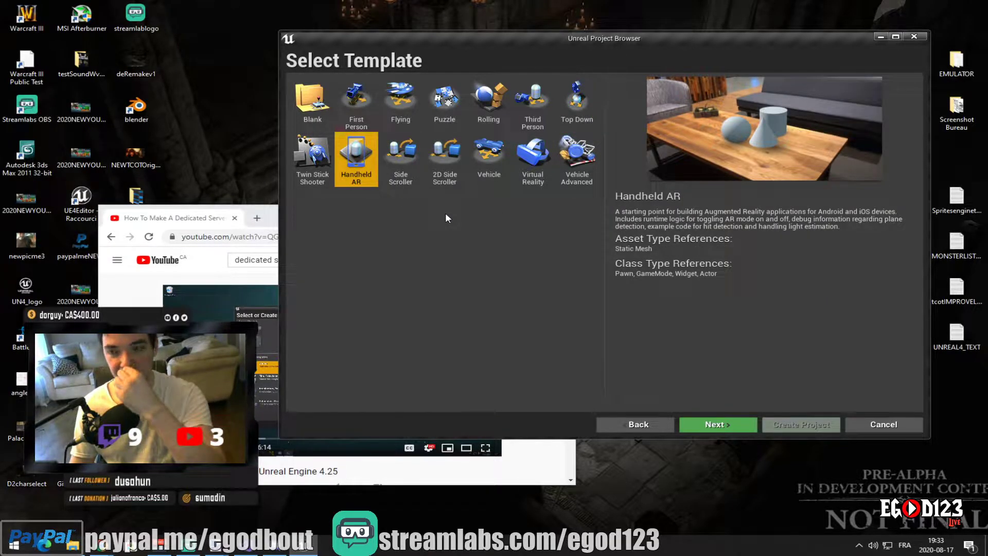
left_click(437, 169)
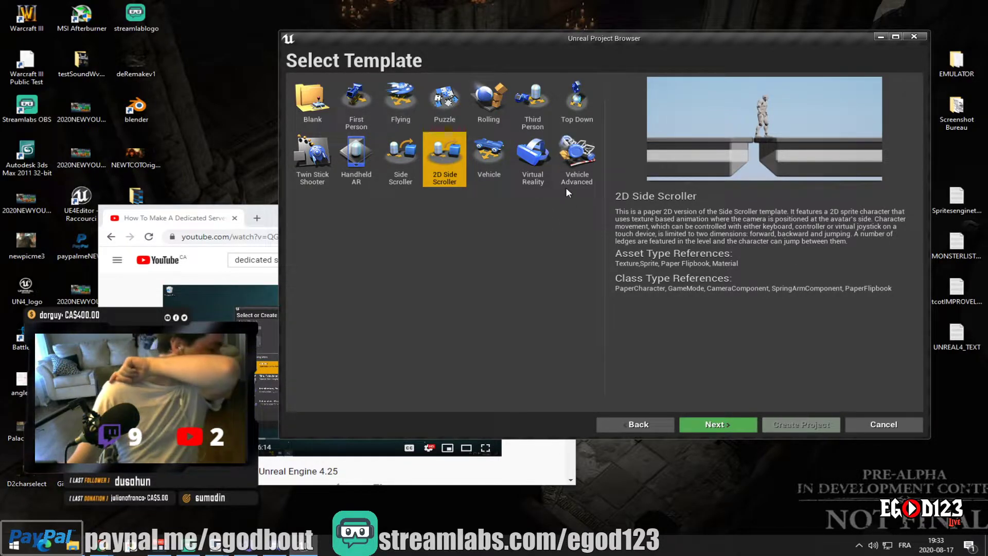
left_click(502, 157)
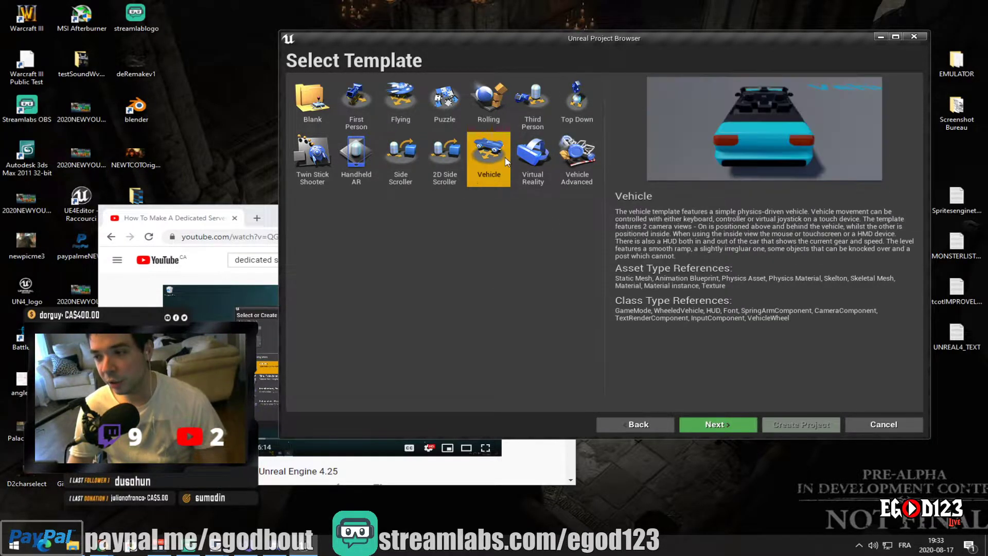
left_click(527, 155)
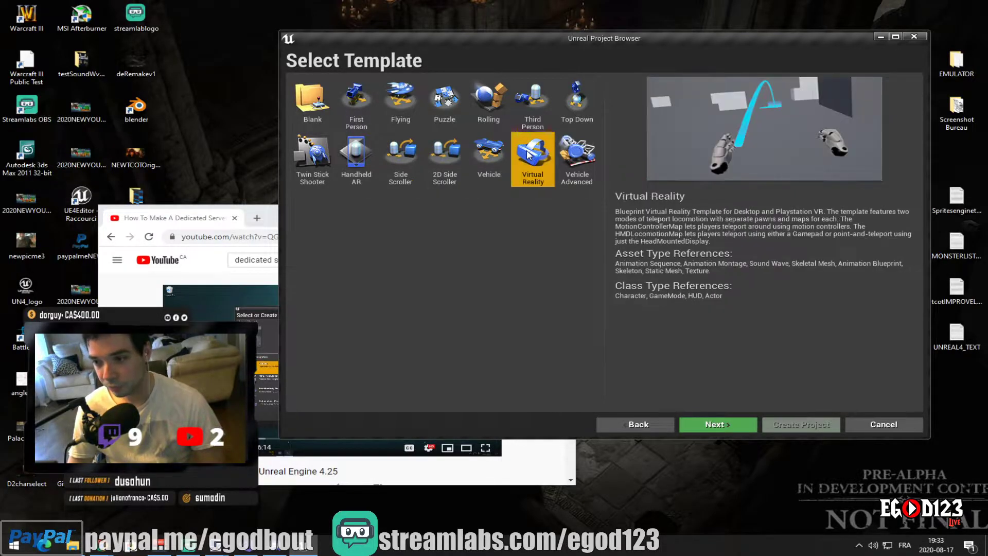
left_click(584, 158)
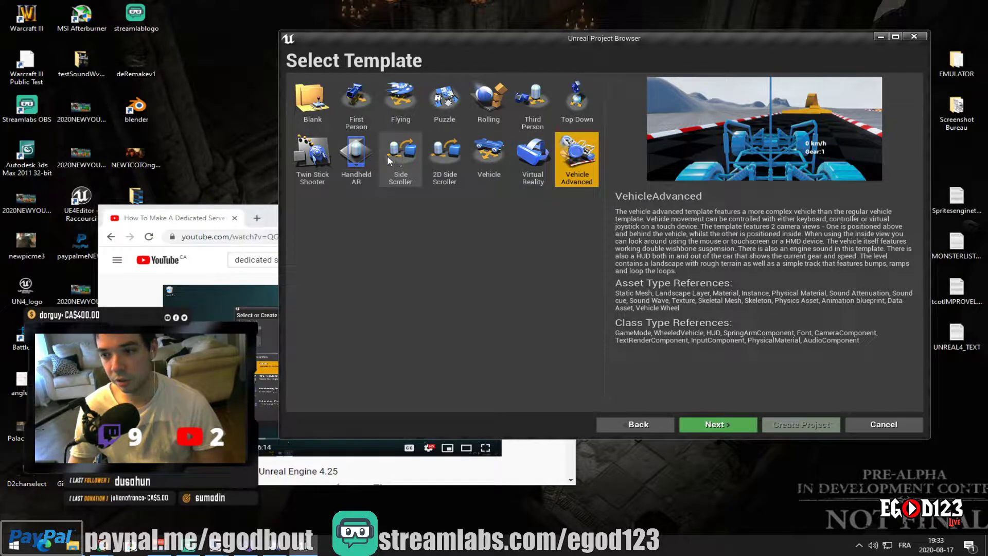
left_click(319, 158)
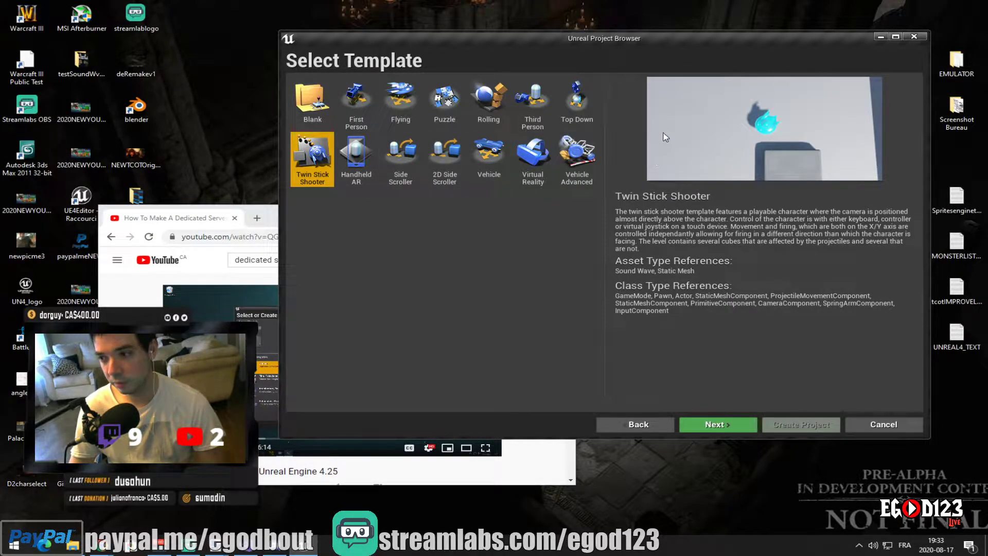
Choose the Third Person template and continue to the project settings
left_click(583, 99)
left_click(550, 114)
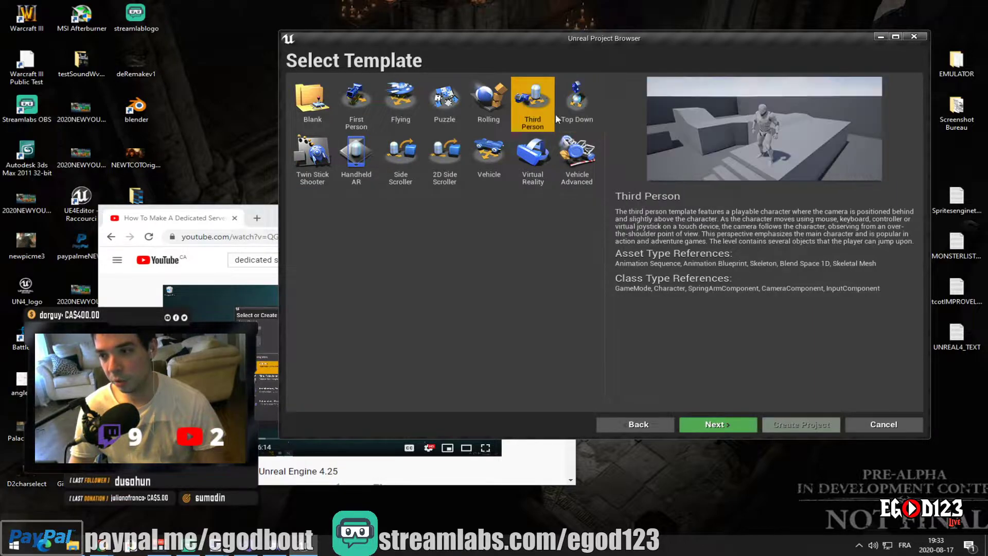
left_click(726, 425)
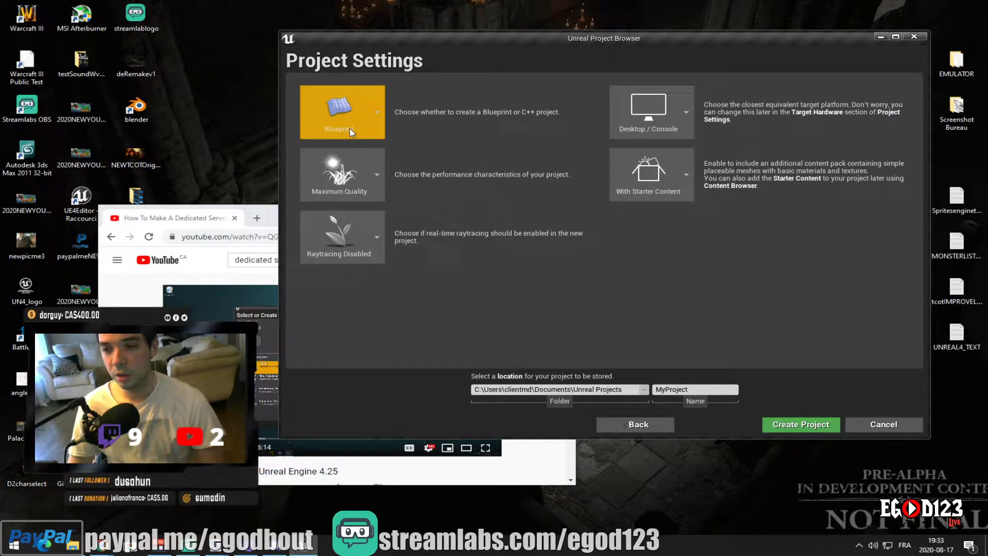
Show the Blueprint and C++ project types by switching the project to C++ and back to Blueprint
left_click(378, 116)
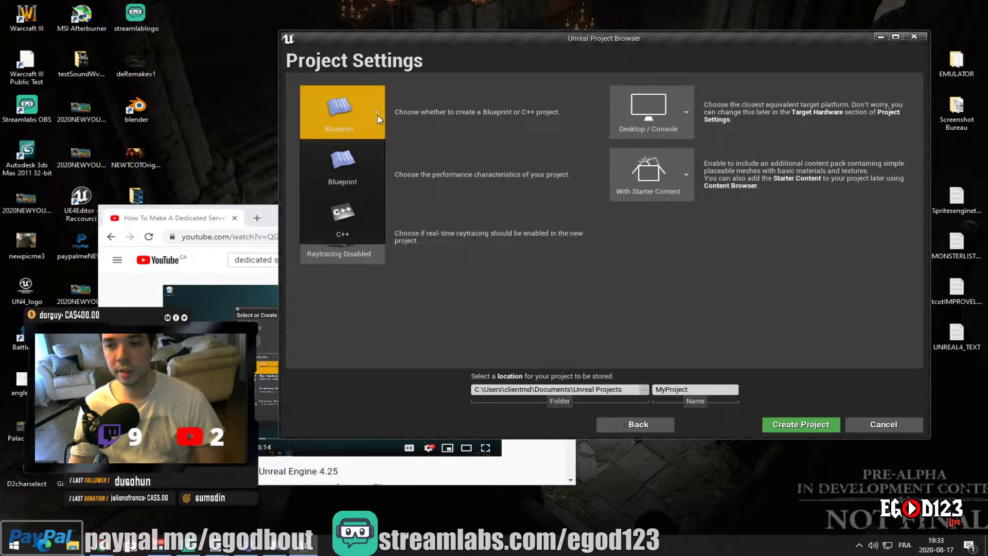
left_click(387, 114)
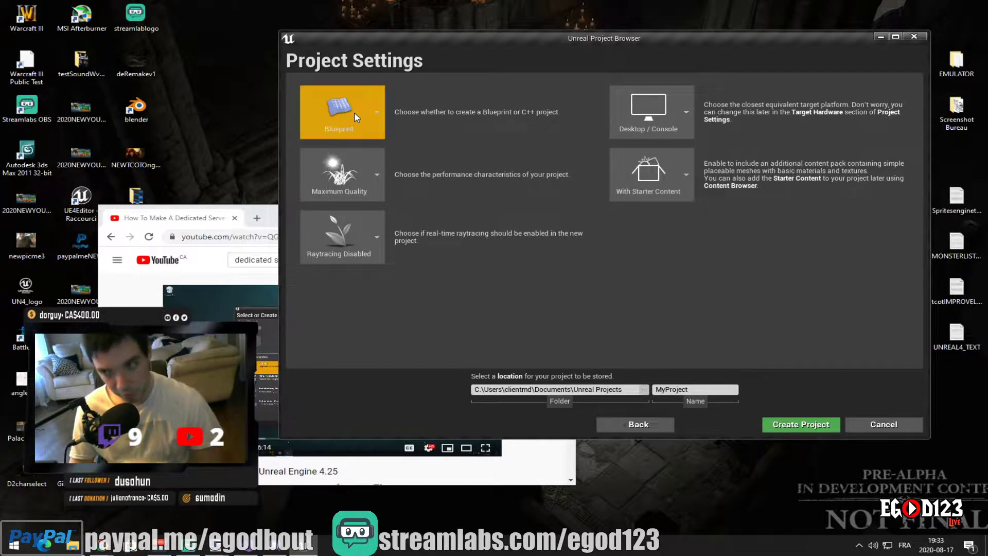
left_click(383, 111)
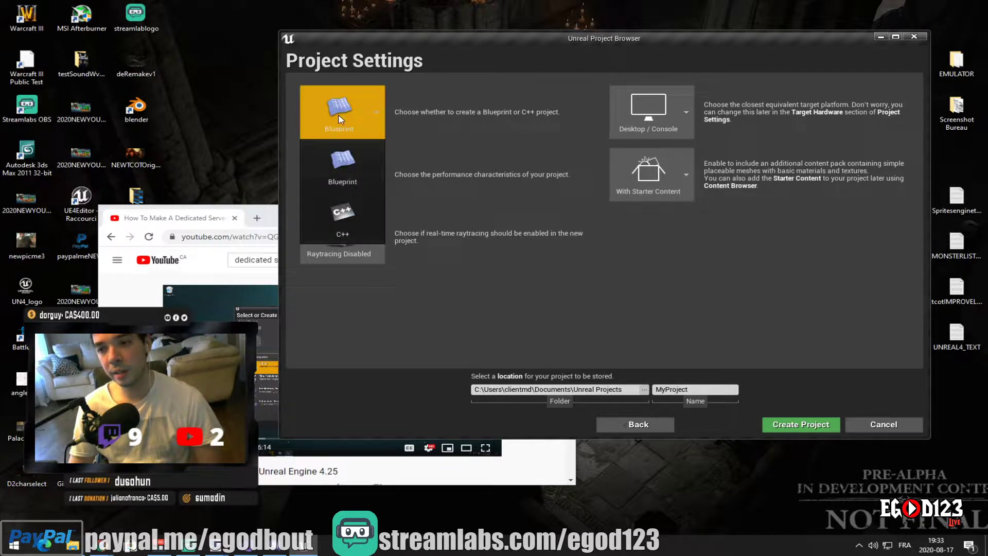
left_click(364, 218)
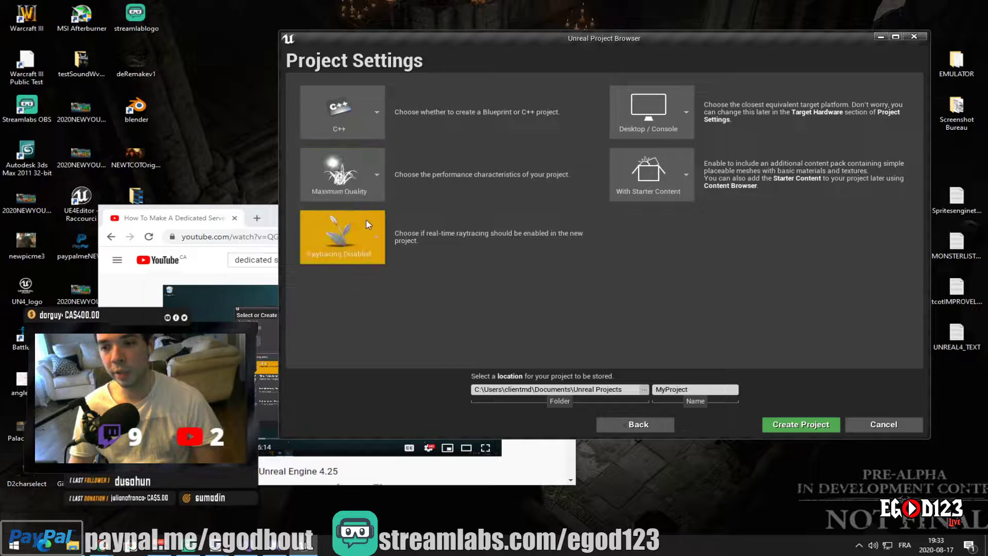
left_click(382, 113)
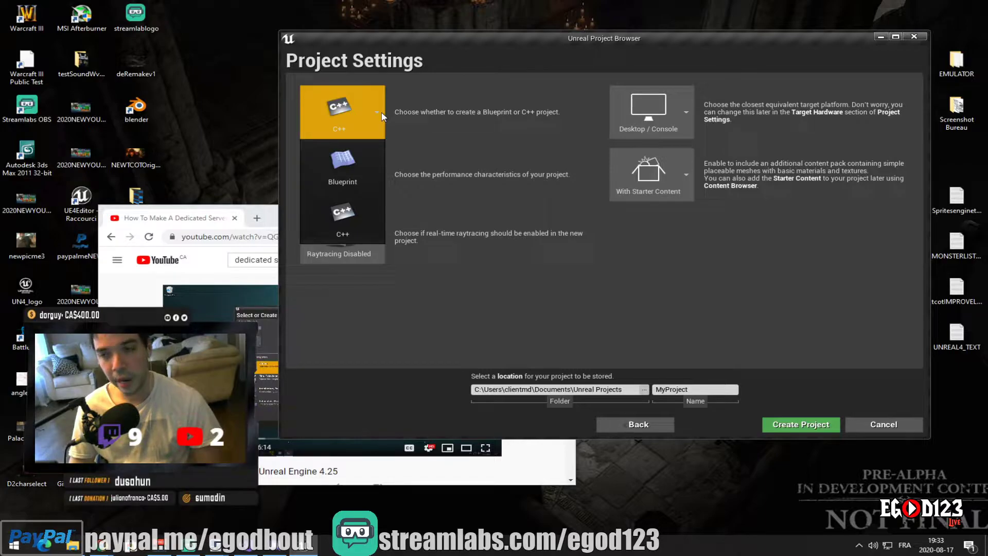
left_click(371, 149)
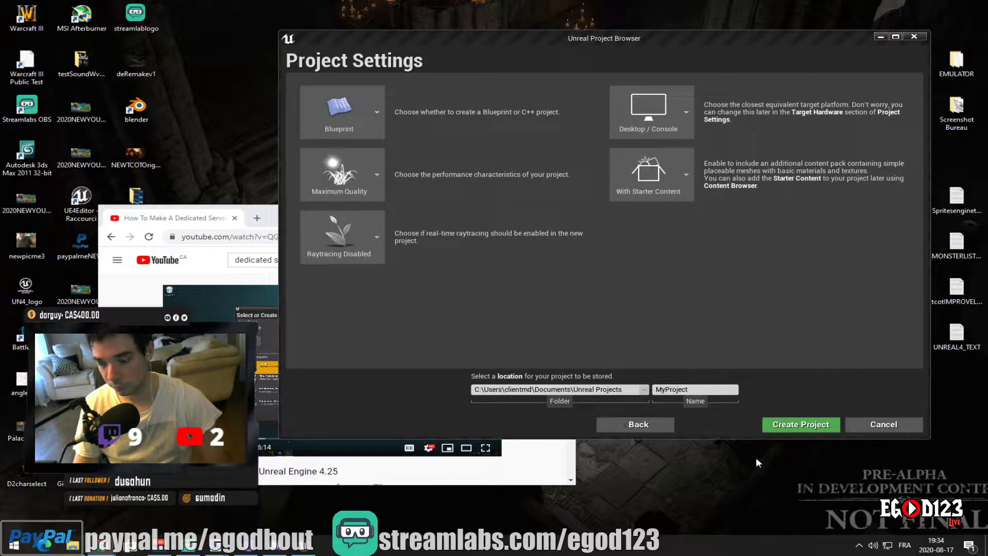
Watch the tutorial full screen up to its project creation, pause it, and leave full screen
left_click(308, 450)
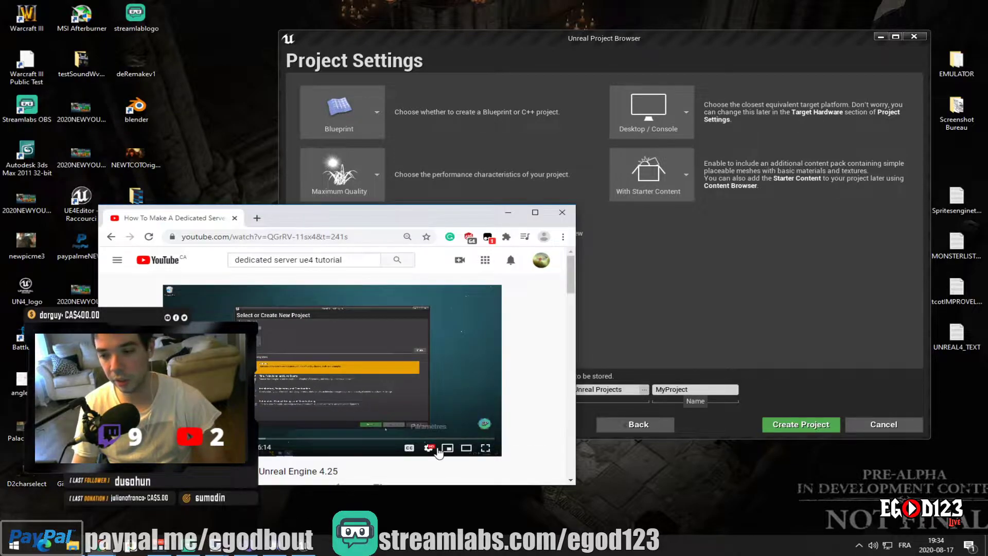
left_click(485, 447)
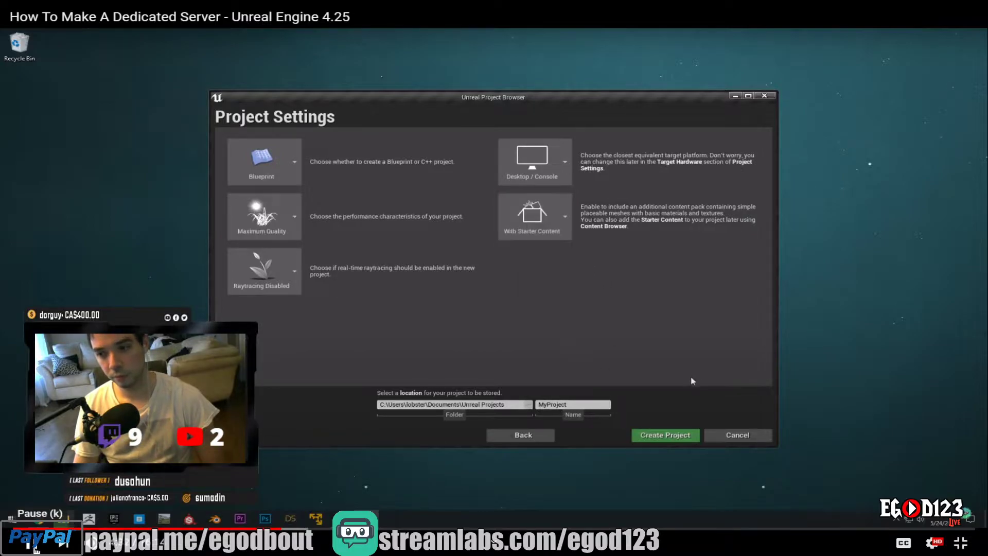
left_click(35, 548)
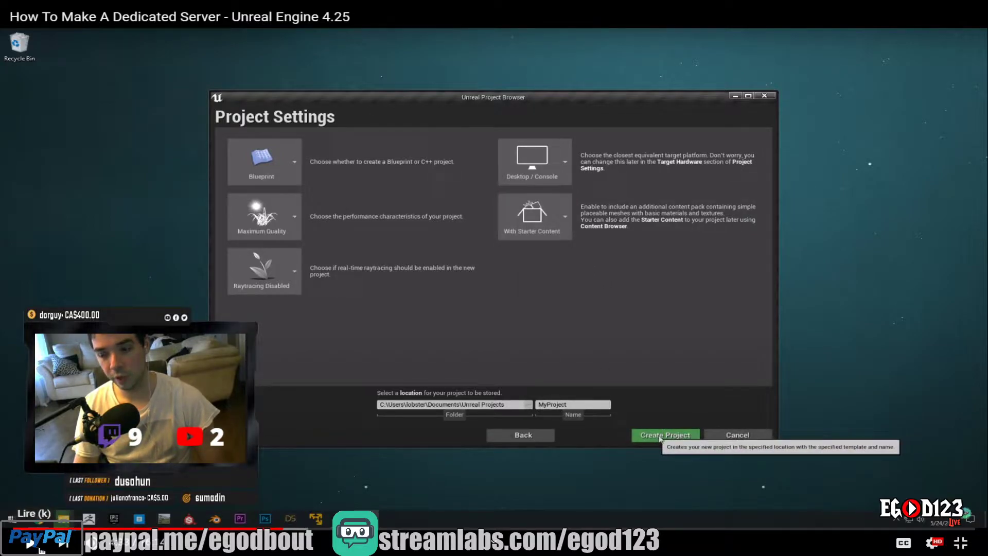
left_click(961, 542)
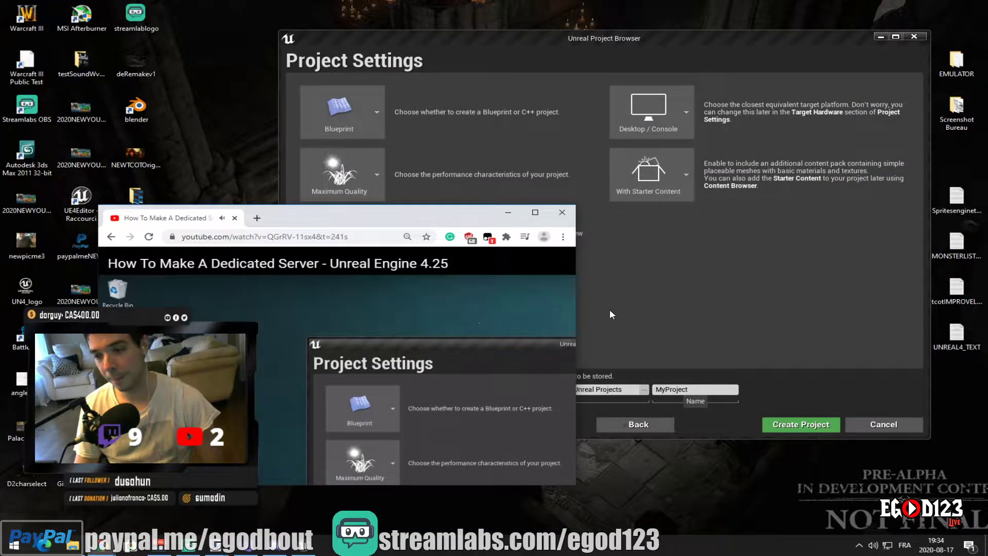
Create the MyProject Blueprint project with the current settings and bring its loaded editor window to the front
left_click(703, 319)
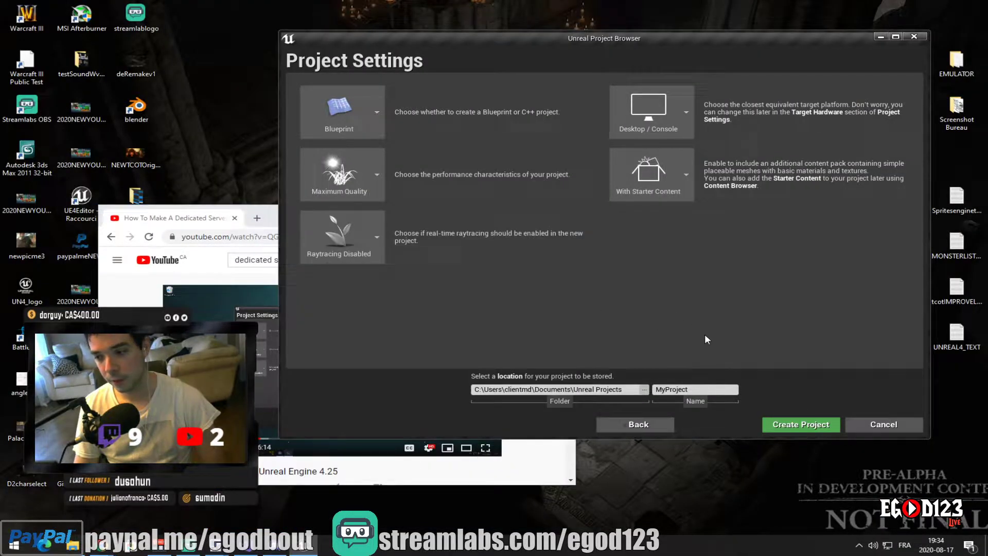
left_click(801, 424)
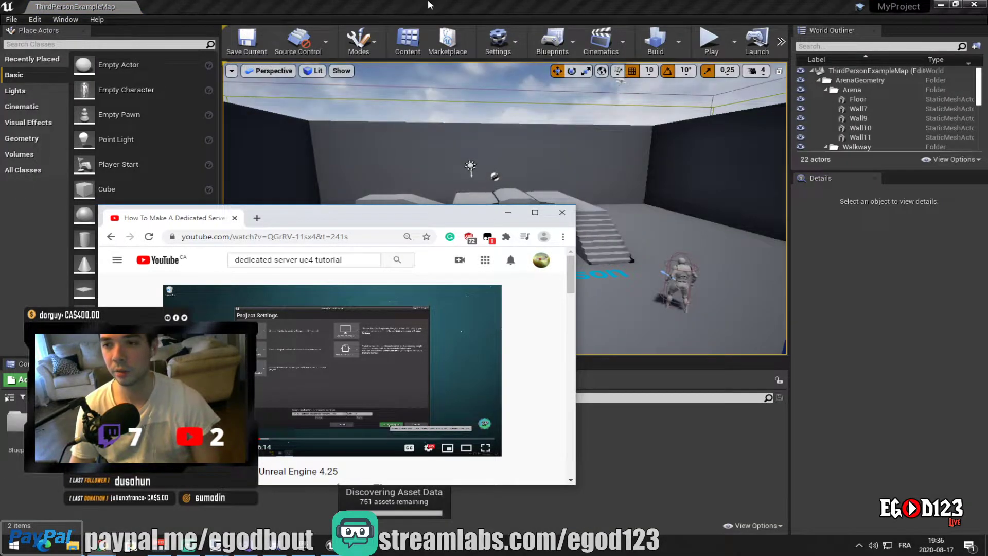
left_click(428, 5)
Play the Third Person level in the editor viewport, run and jump the character around the stairs and ramps, and stop the session
scroll(638, 210, "down", 5)
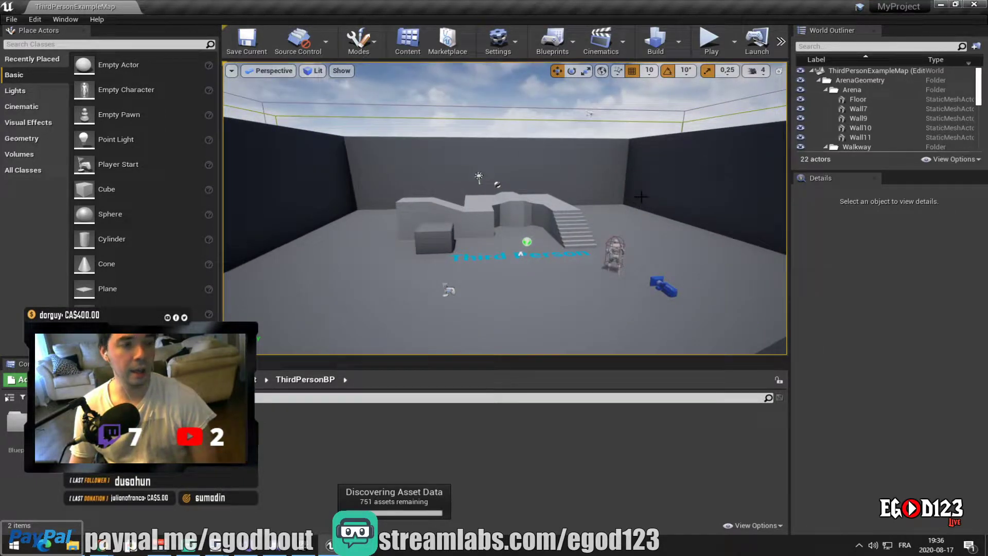
right_click_drag(640, 197, 606, 225)
scroll(606, 220, "up", 5)
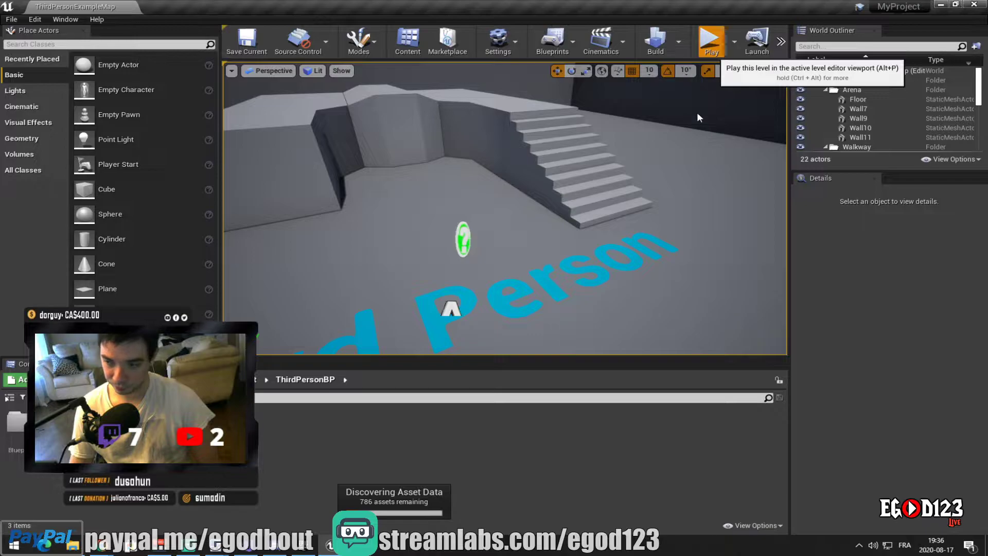
left_click(712, 47)
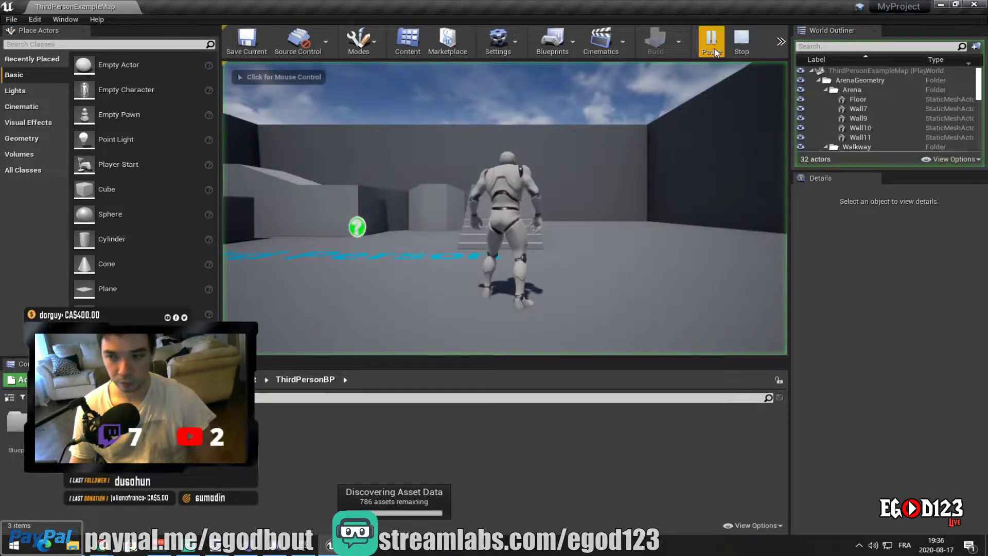
left_click(562, 176)
key("w")
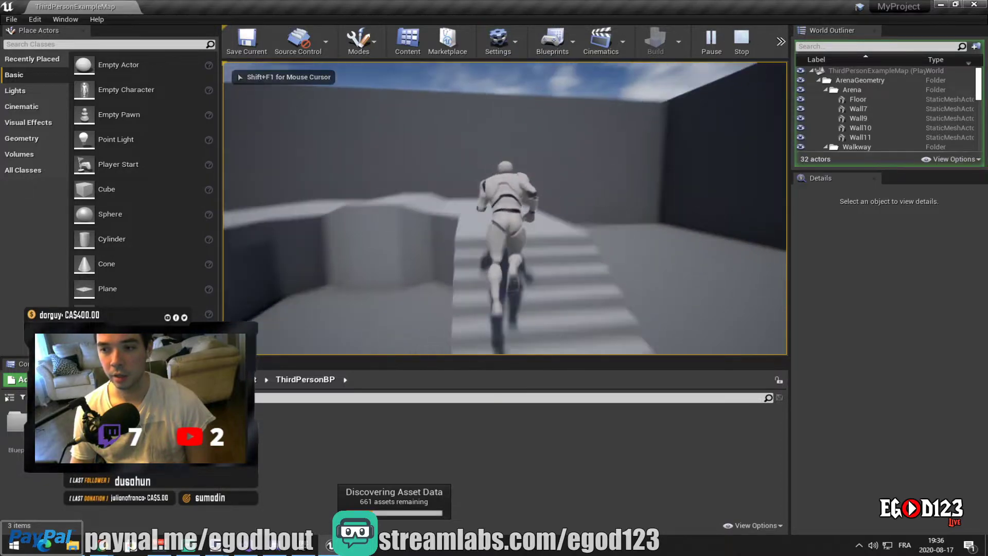
key("space")
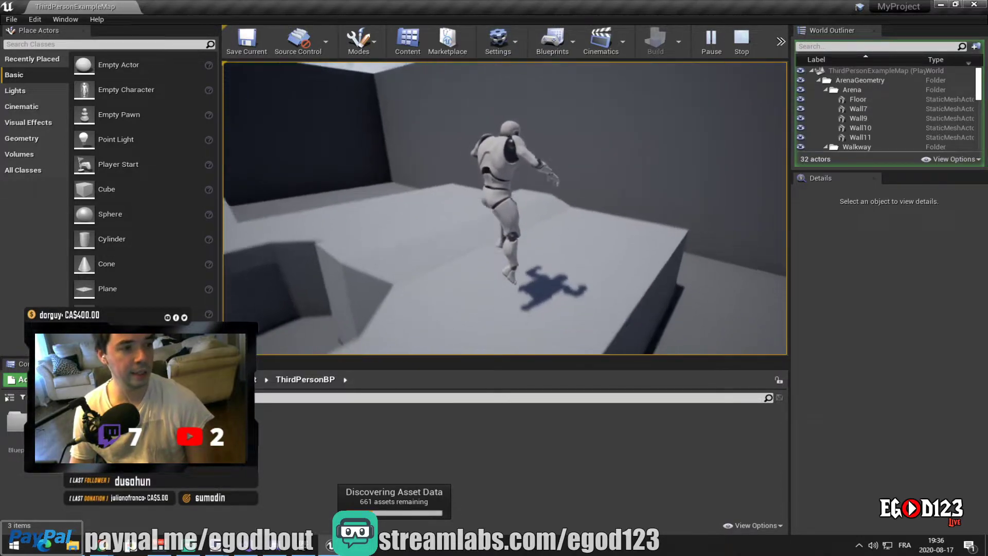
key("space")
key("w")
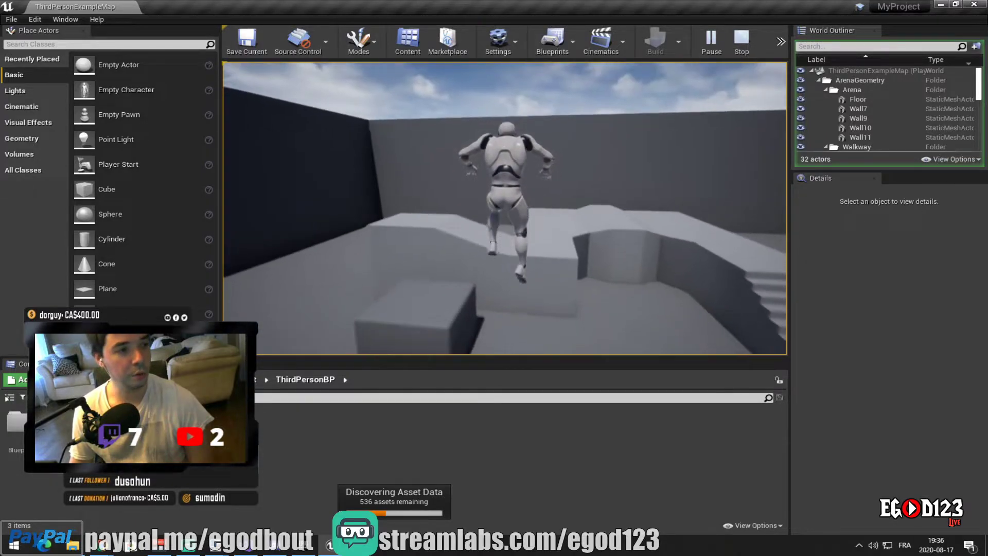
key("space")
key("w")
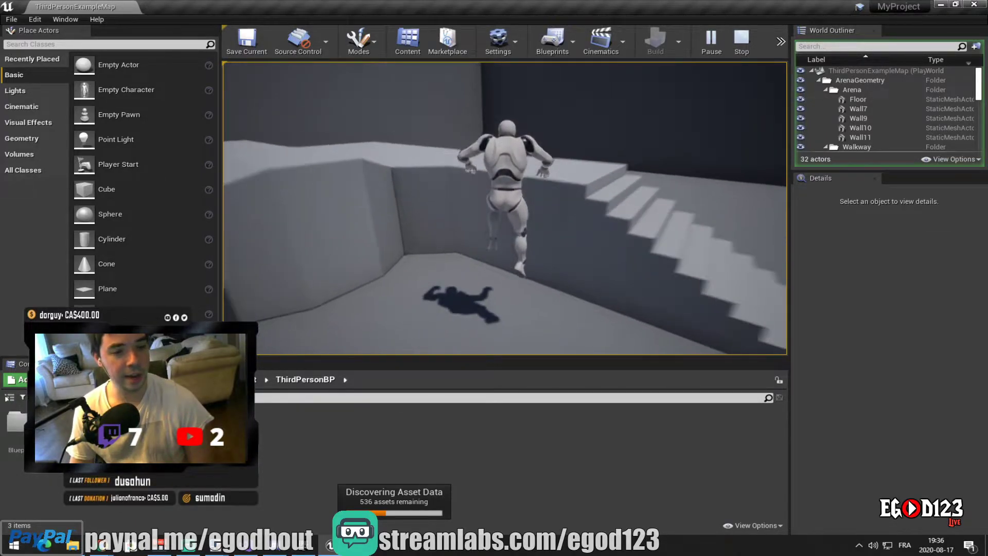
key("w")
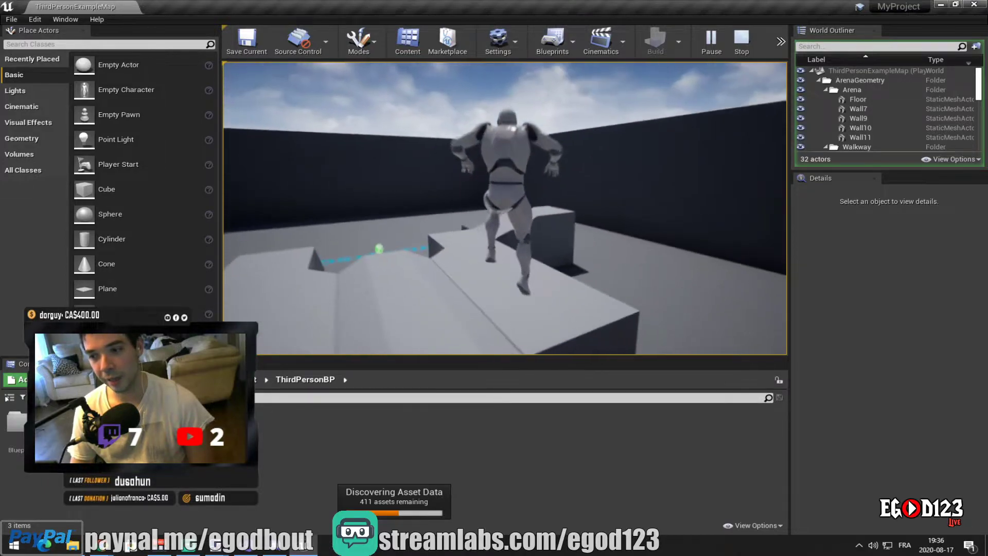
key("w")
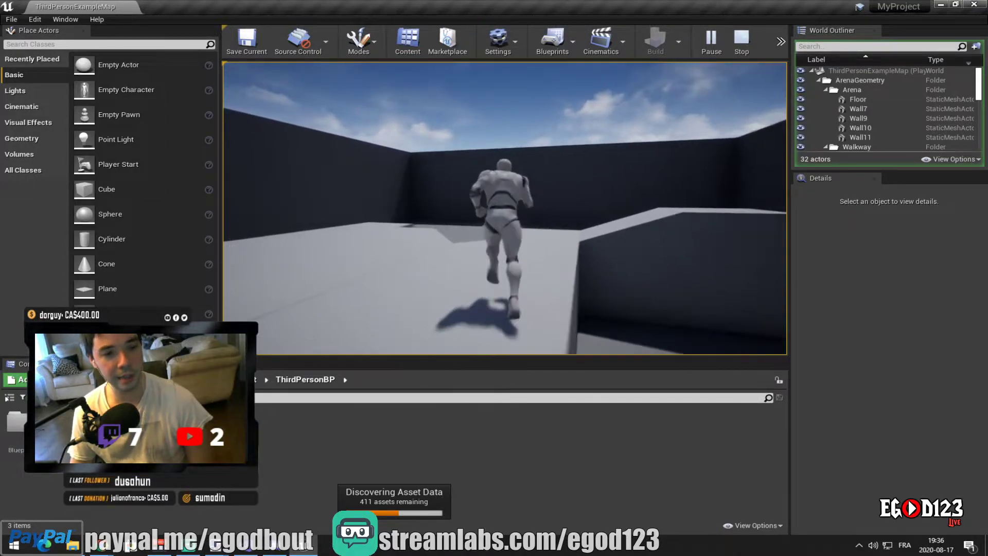
key("w")
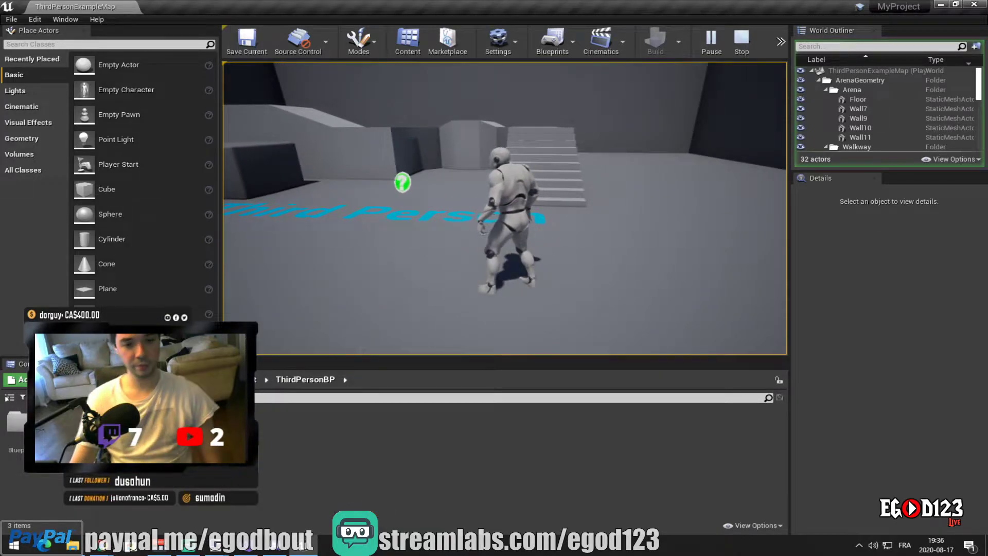
key("w")
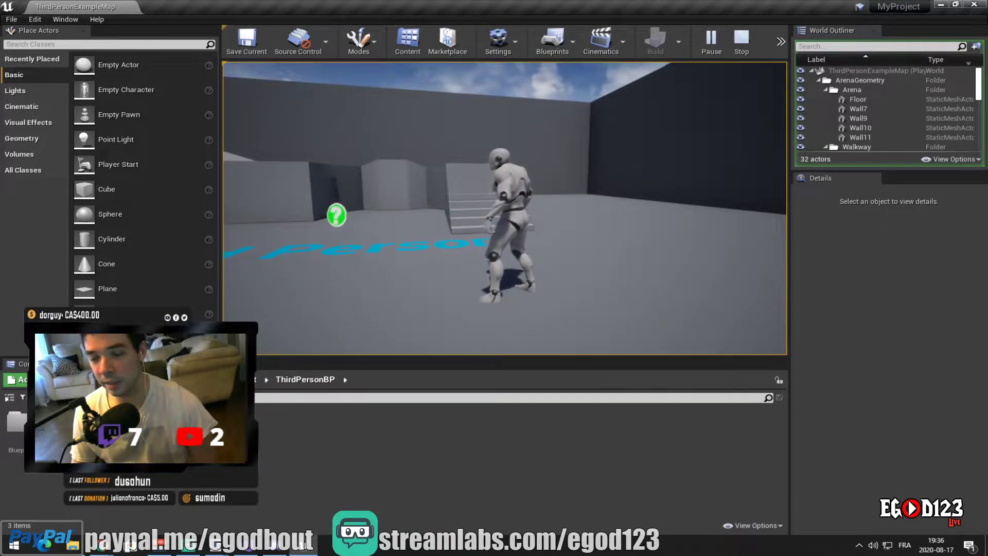
key("w")
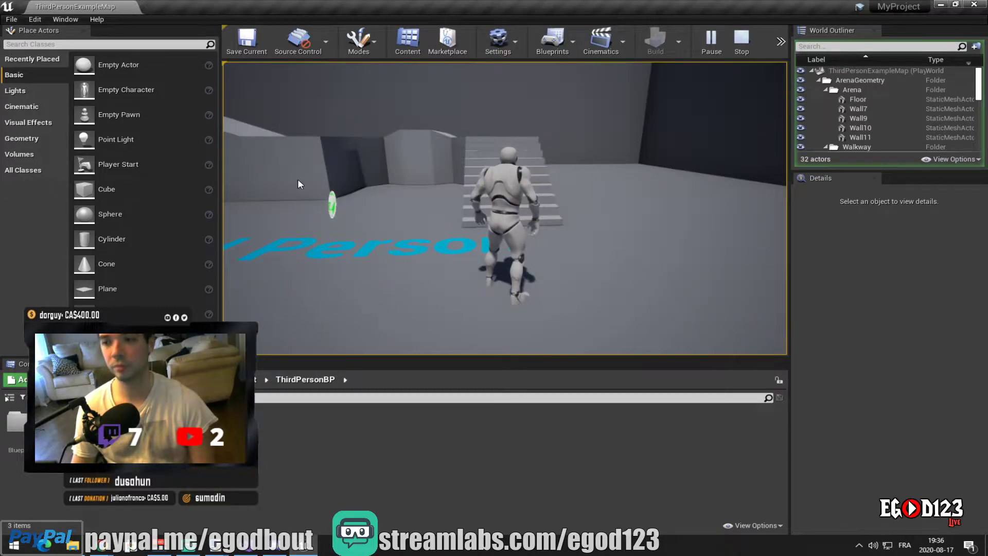
key("Escape")
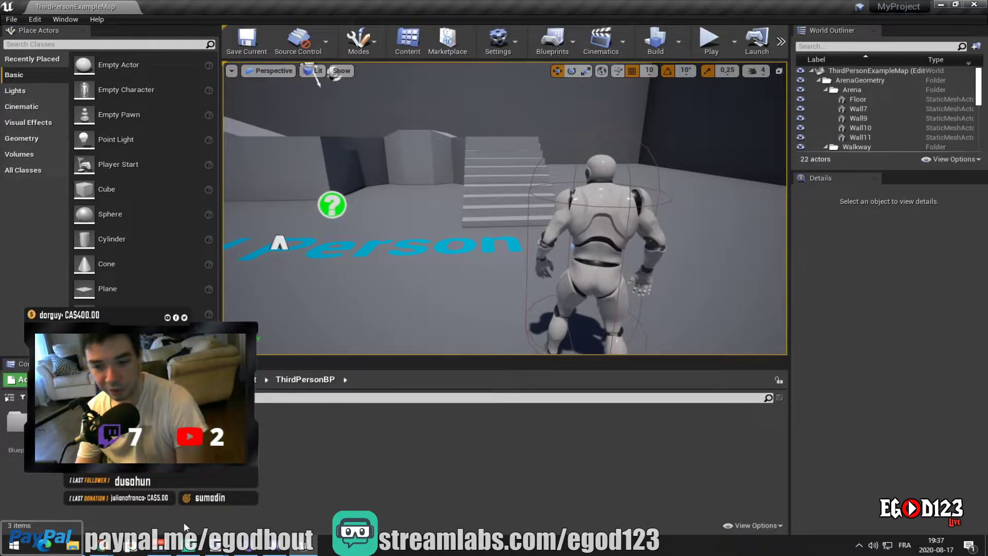
Switch to the YouTube tutorial, watch it full screen up to the creation of a new C++ class, and return to the Unreal editor
mouse_move(112, 551)
left_click(414, 494)
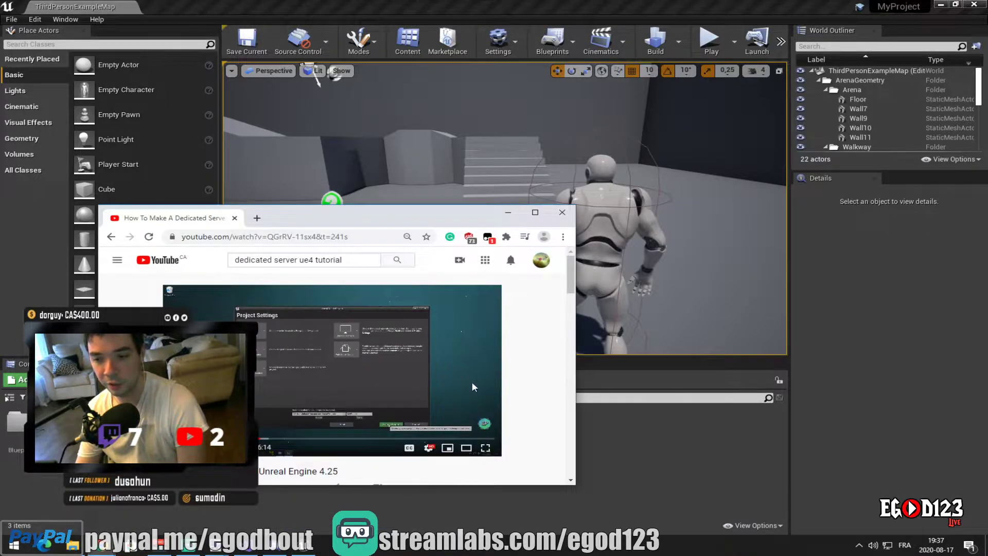
left_click(485, 447)
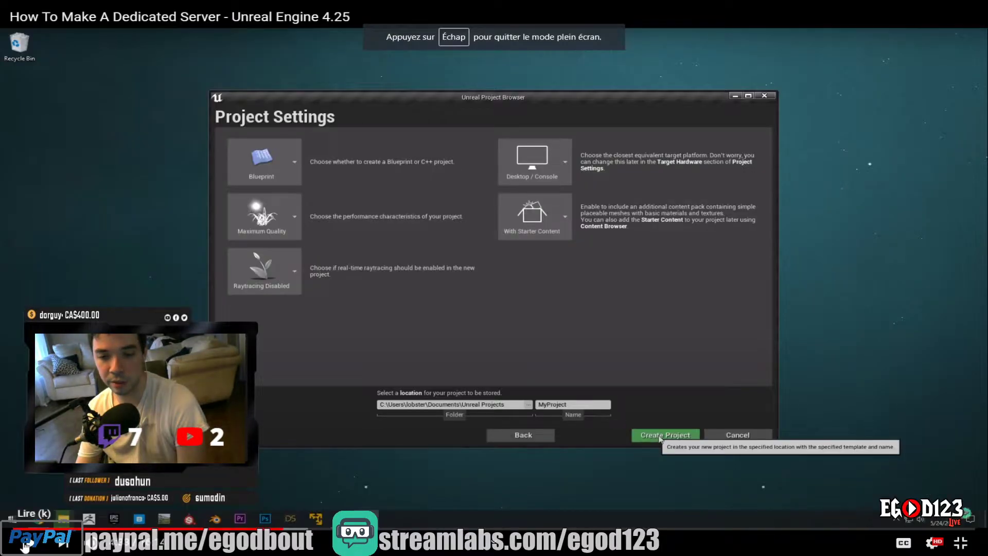
left_click(28, 547)
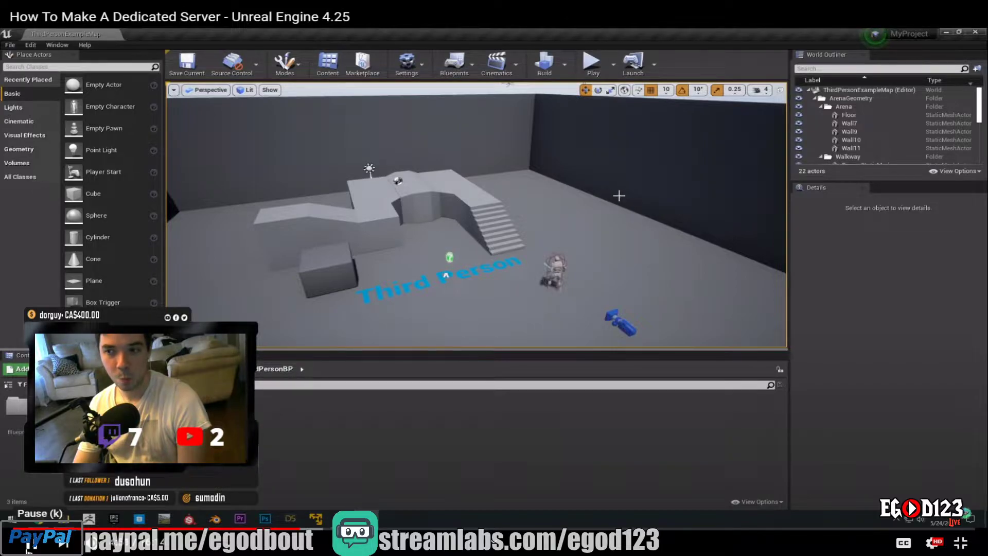
left_click(28, 546)
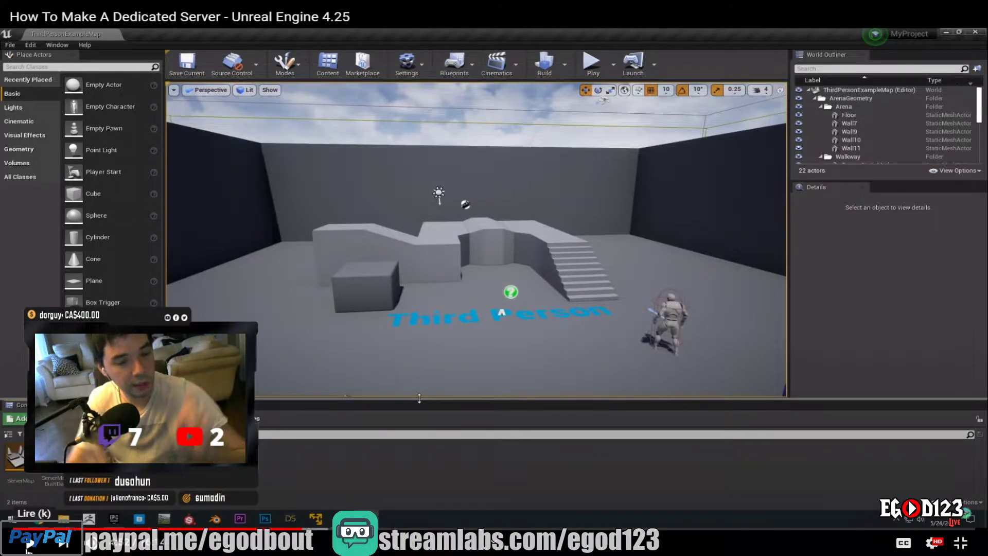
left_click(28, 544)
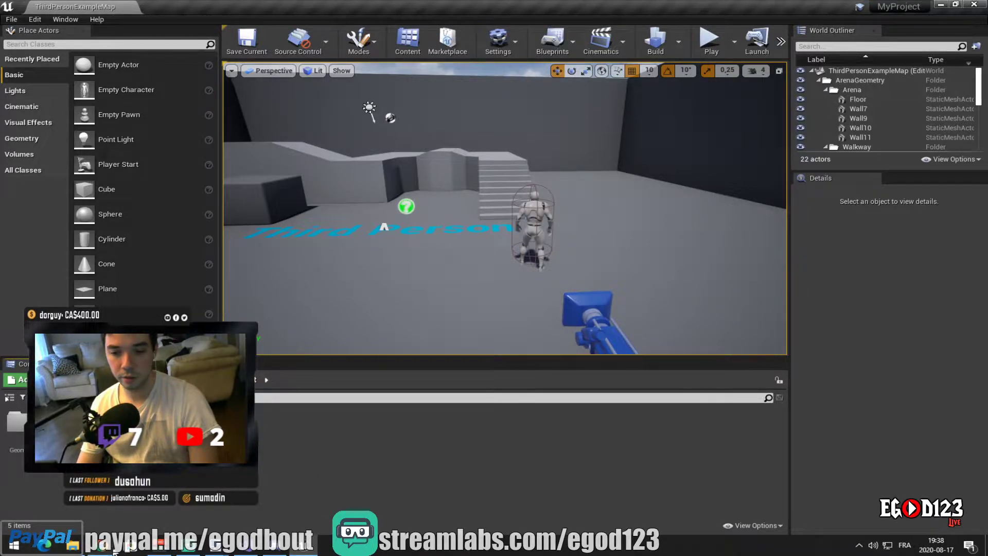
mouse_move(237, 546)
left_click(413, 495)
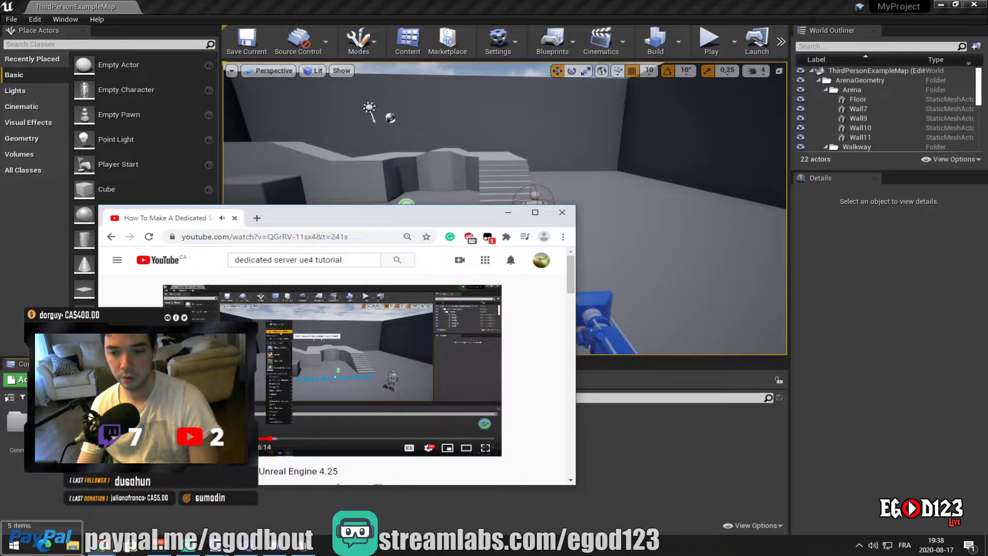
left_click(535, 495)
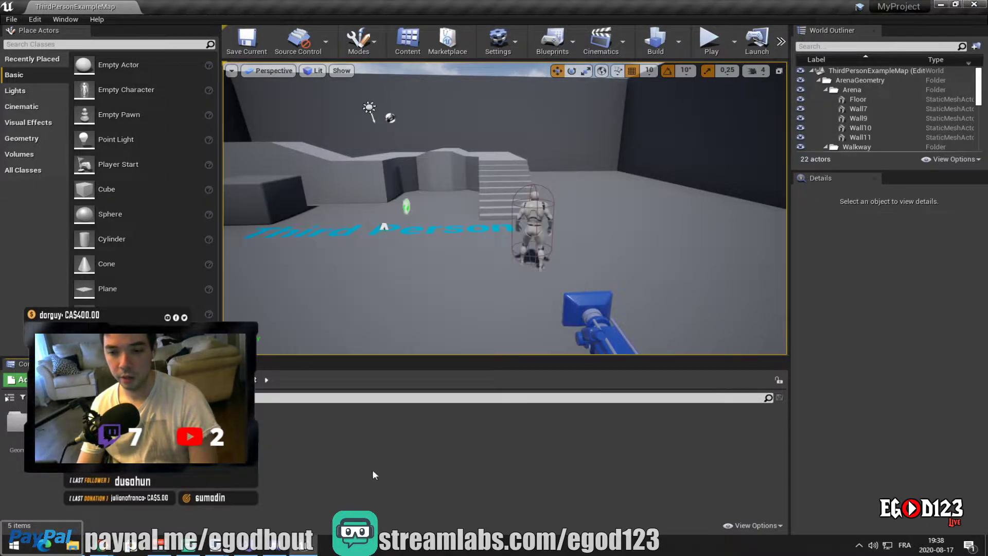
Add a C++ class to MyProject with None as parent class, keeping the name MyClass and the default source path
right_click(307, 449)
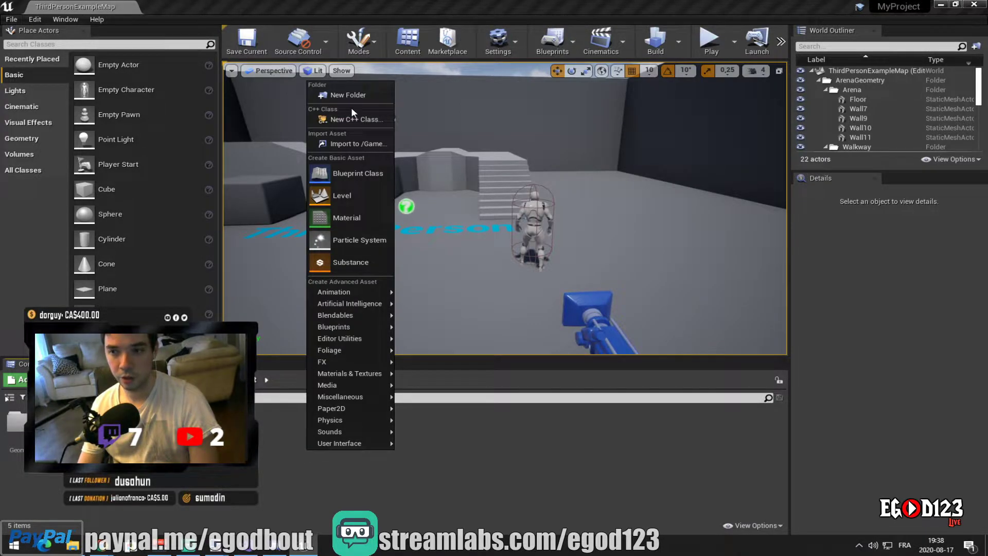
left_click(353, 121)
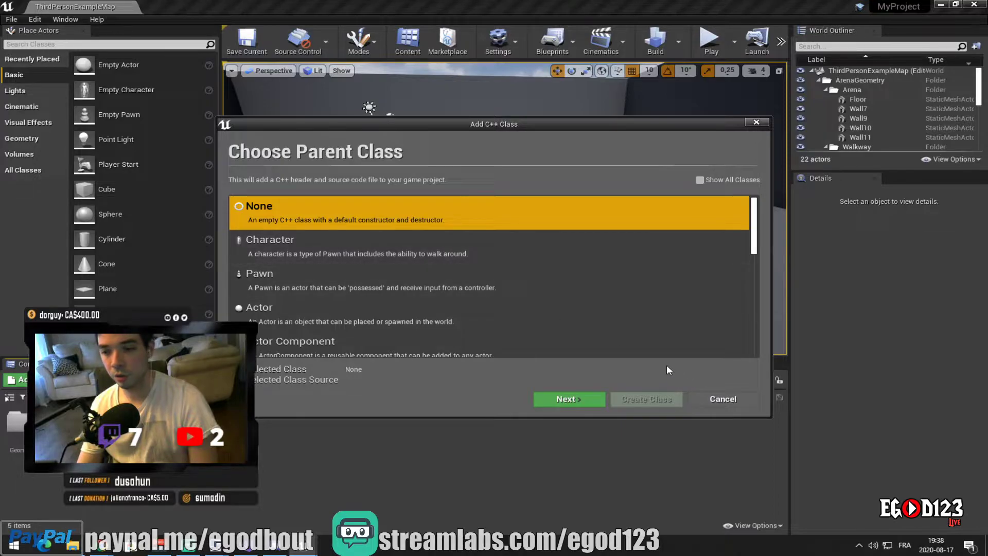
left_click(579, 399)
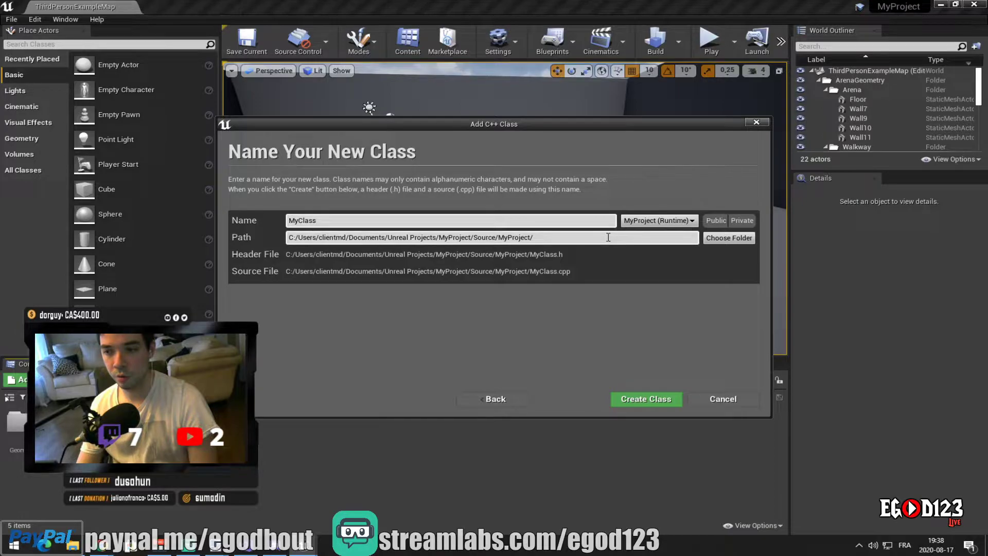
left_click(654, 402)
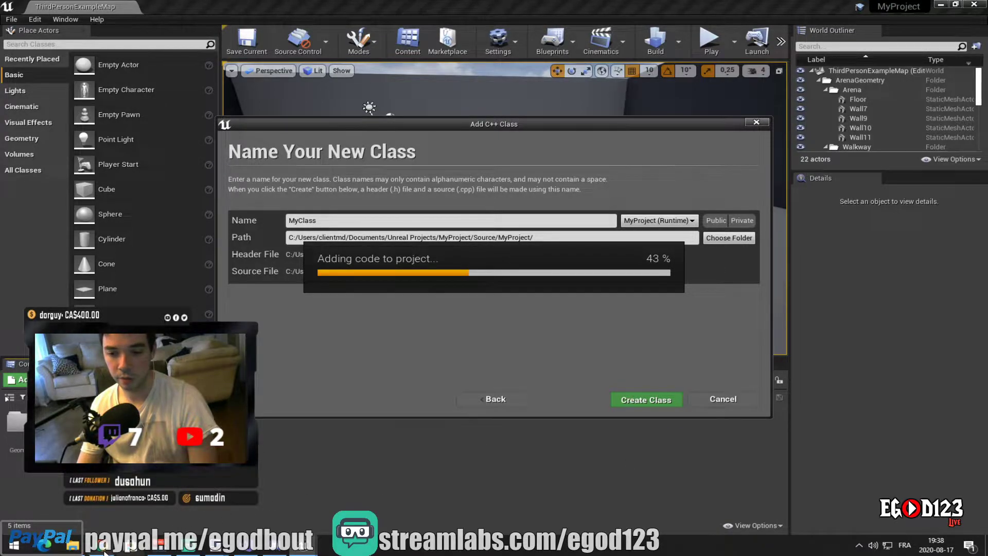
Watch the tutorial full screen up to its MyClass.cpp in Visual Studio, leave full screen, minimise the browser, and switch back from the UE4 solution
mouse_move(104, 552)
left_click(407, 494)
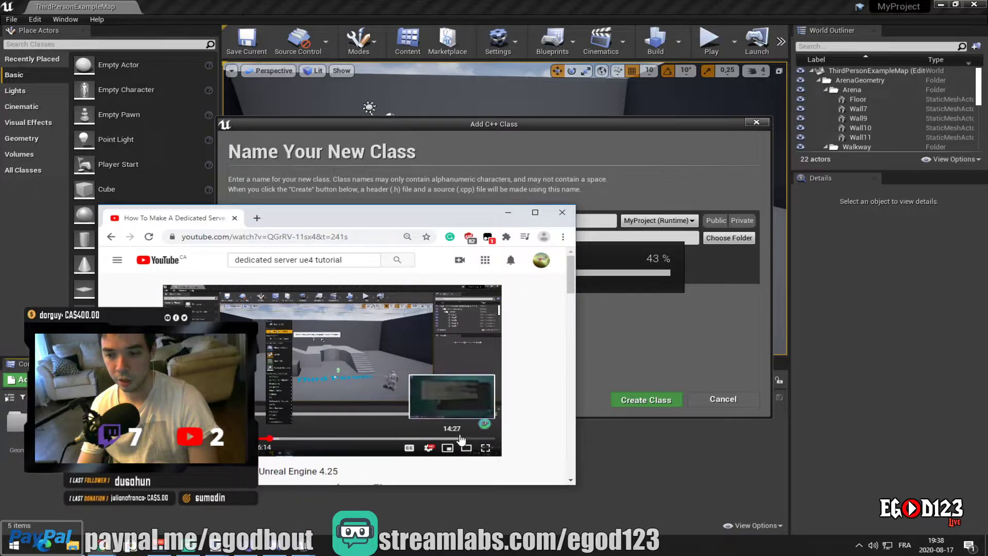
left_click(485, 448)
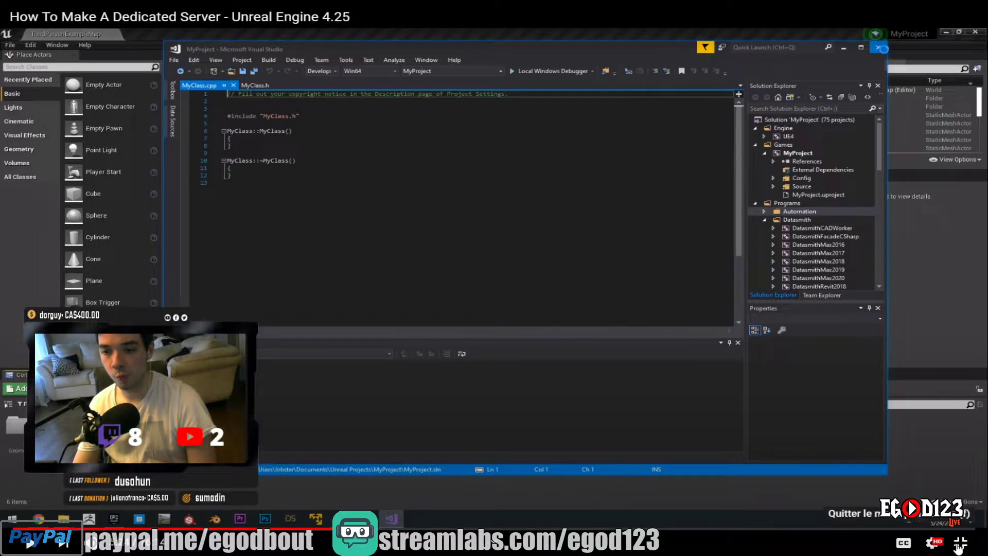
left_click(960, 544)
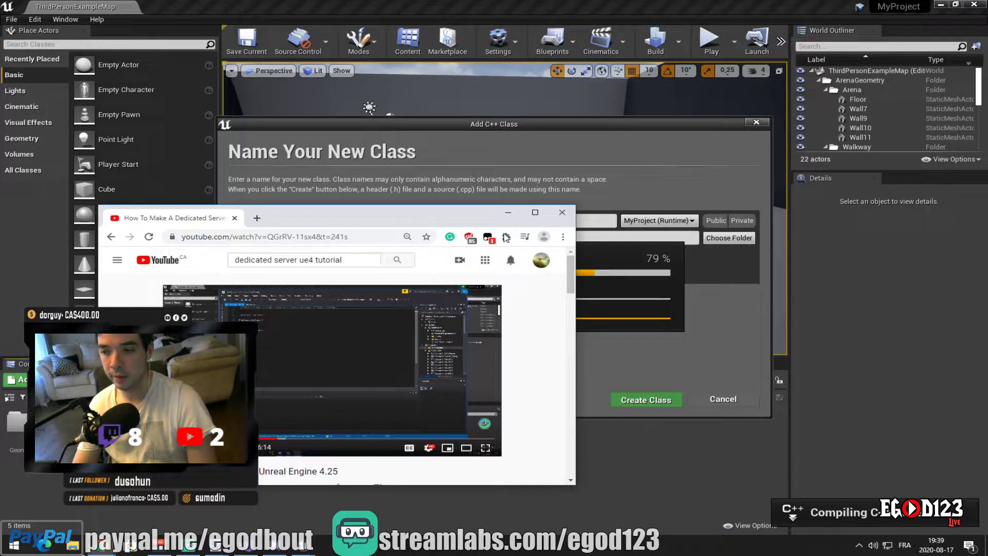
left_click(508, 212)
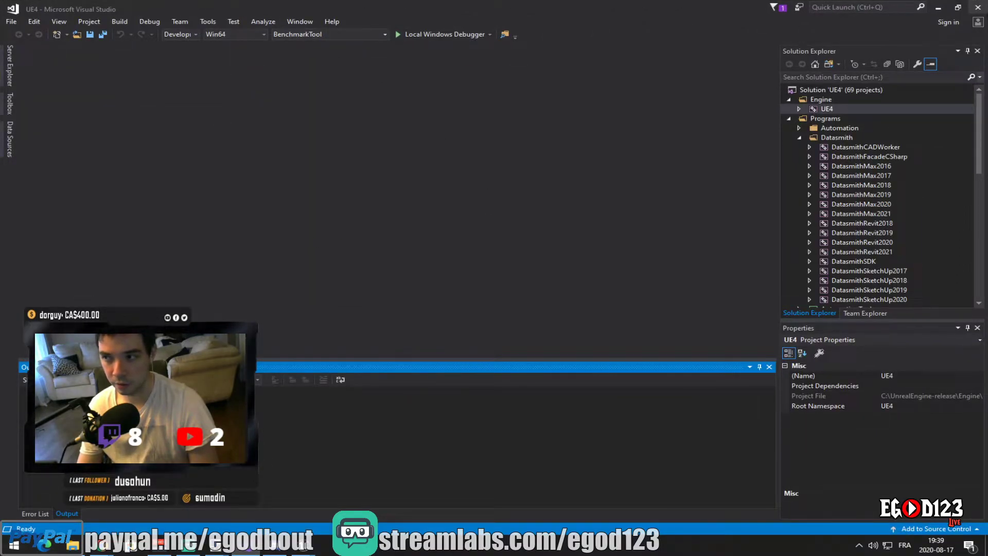
key("alt+Tab")
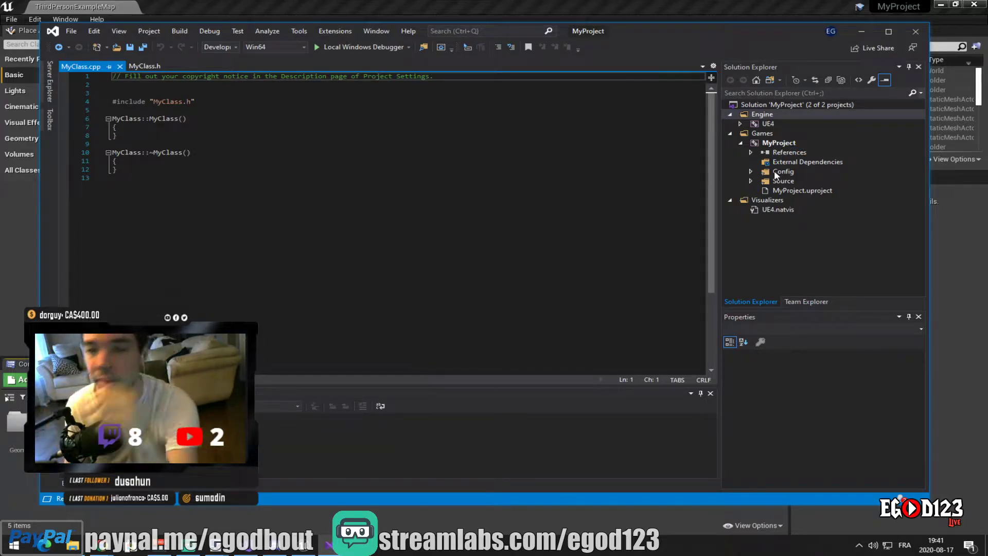
Inspect the MyProject solution in Visual Studio, view MyProjectEditor.Target.cs from its Source folder, and return to the Unreal editor
left_click(773, 124)
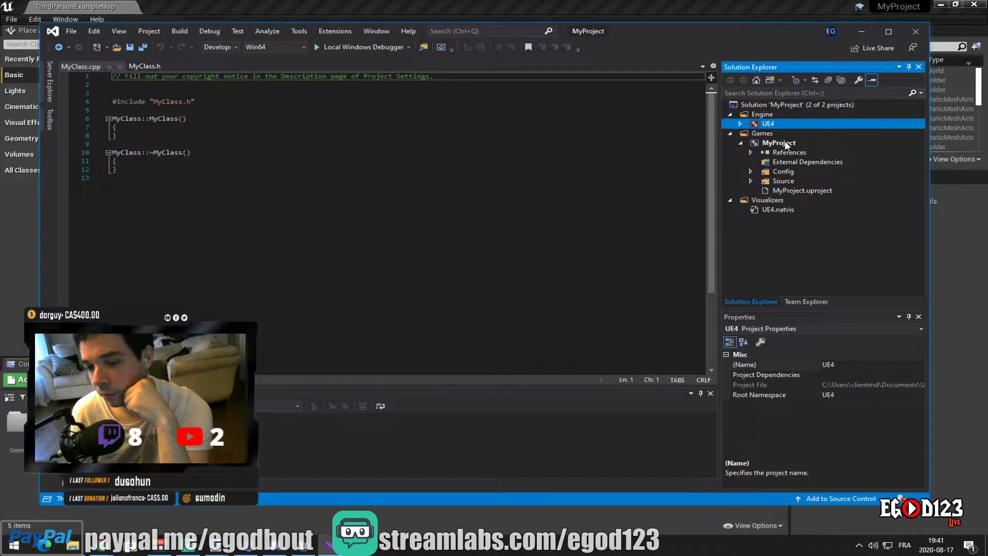
left_click(779, 143)
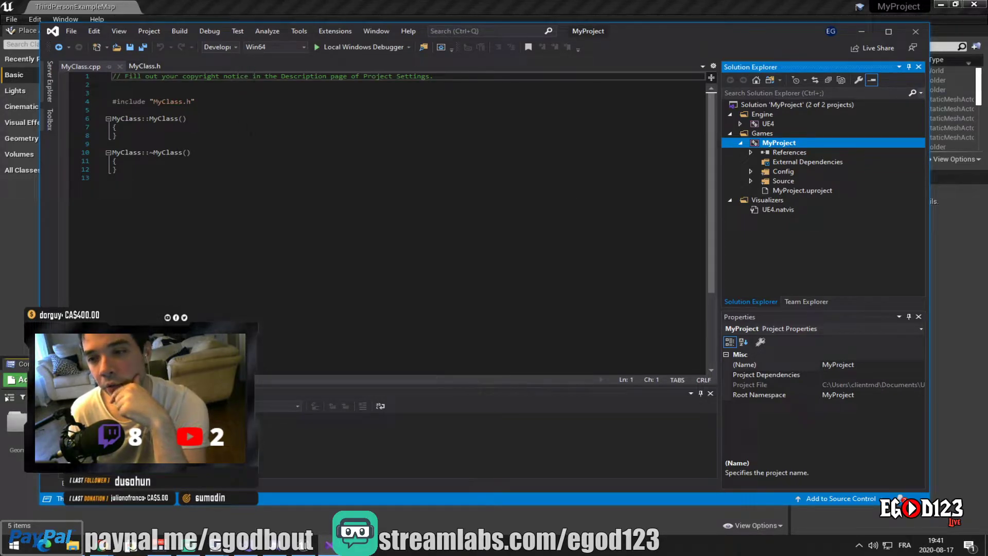
left_click(752, 172)
left_click(752, 171)
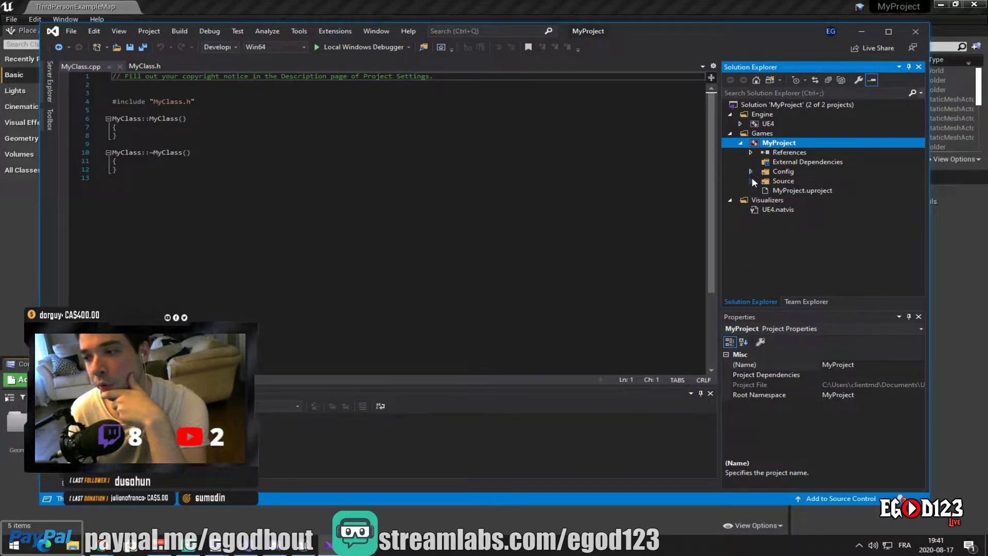
left_click(751, 179)
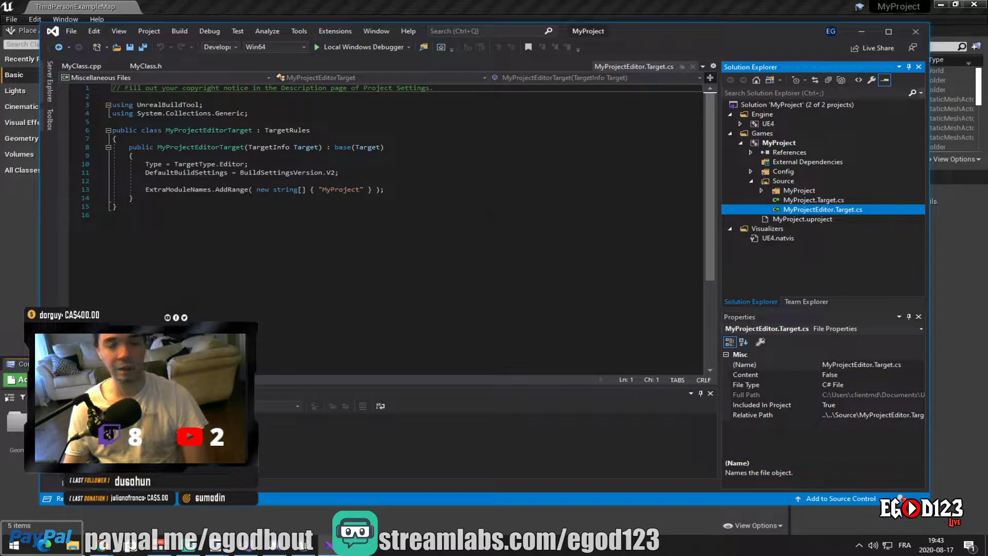
left_click(145, 180)
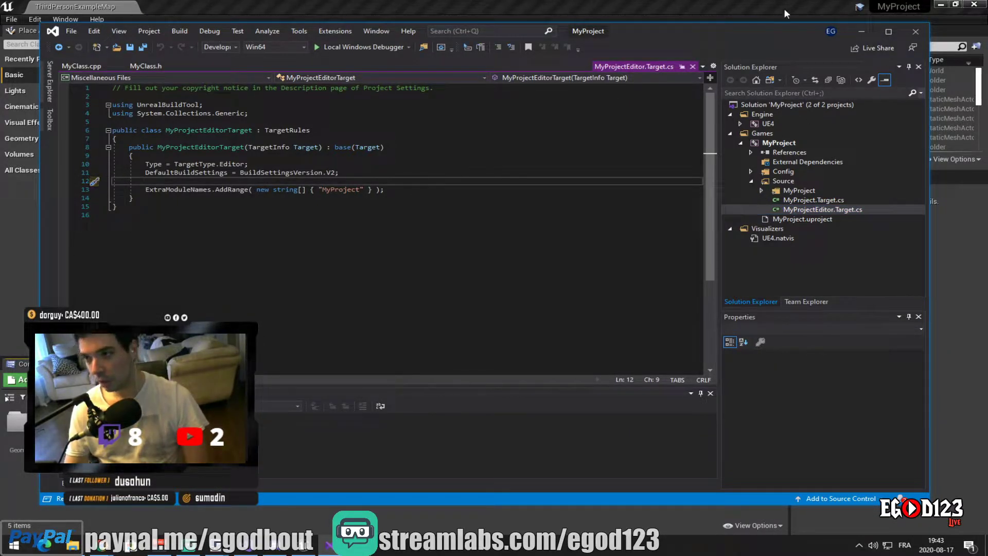
left_click(748, 15)
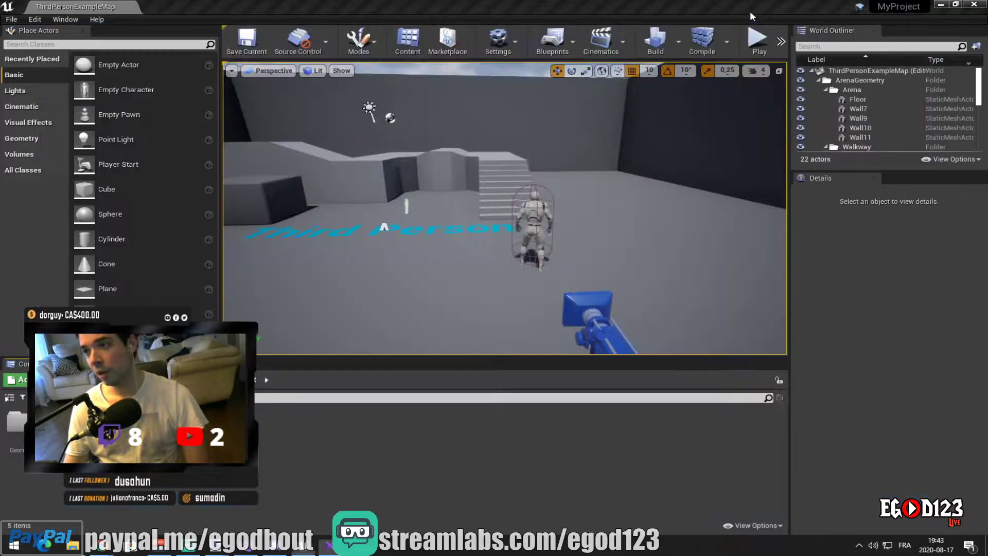
Minimise the Unreal editor, close the UE4 solution window in Visual Studio, and maximise the MyProject solution window
left_click(941, 7)
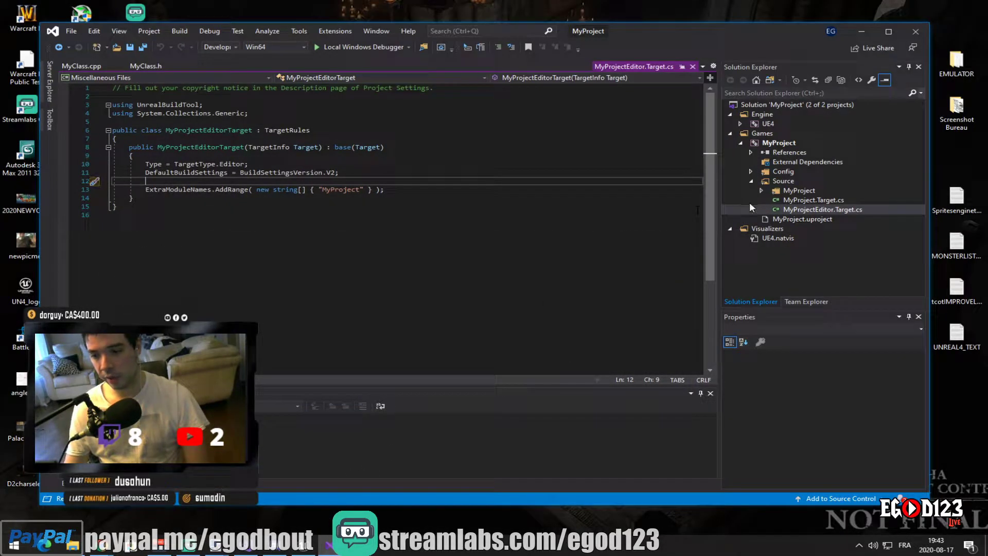
left_click(246, 549)
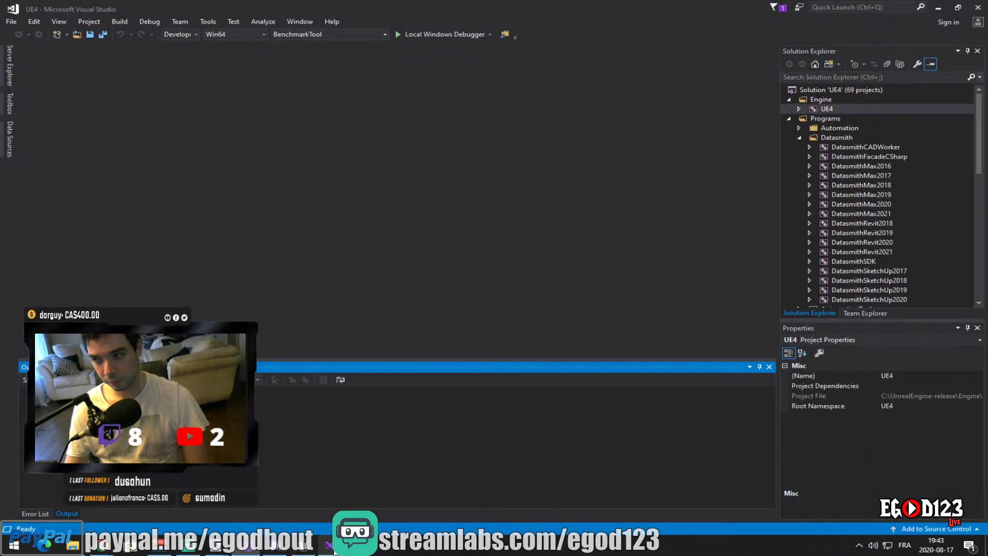
mouse_move(276, 546)
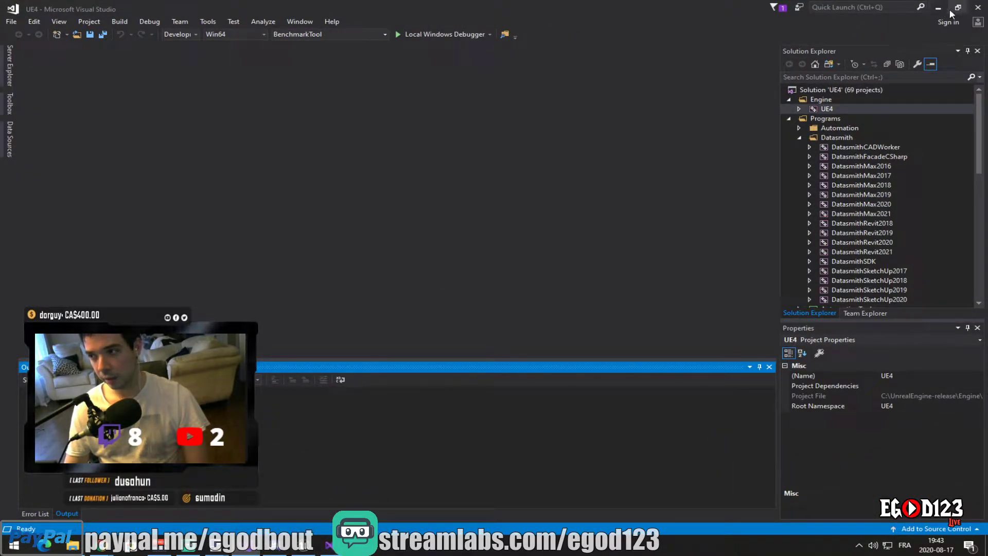
left_click(977, 10)
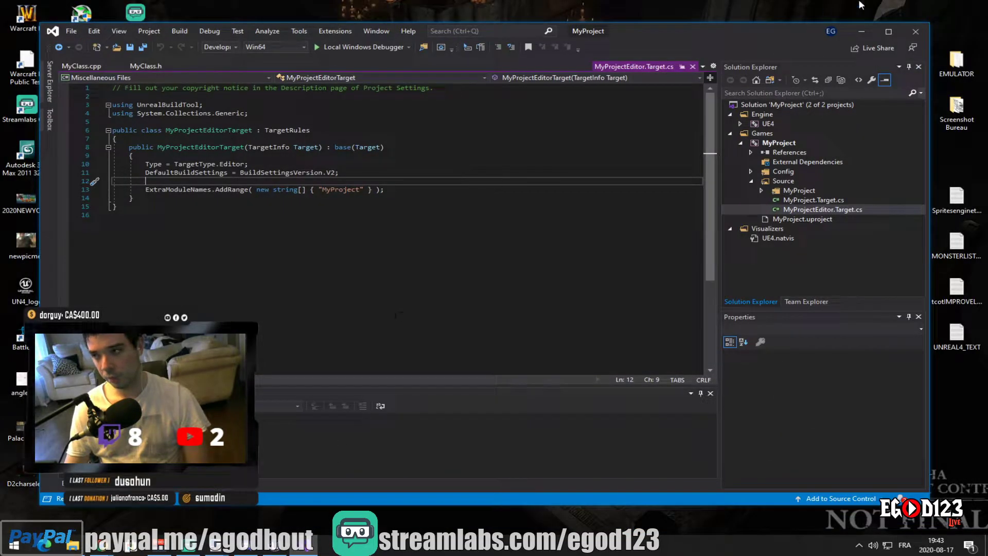
left_click(888, 31)
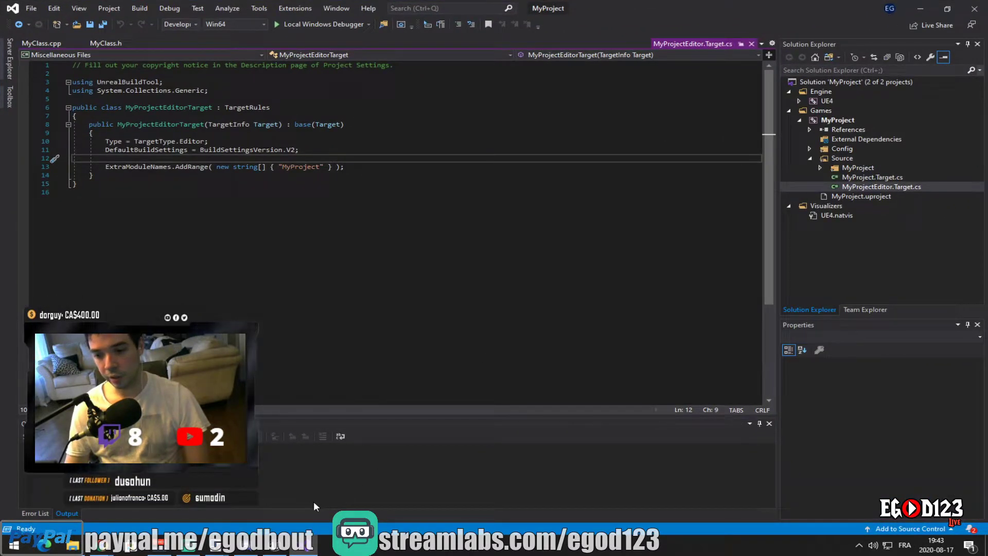
Watch the YouTube tutorial full screen up to the creation of a new level, leave full screen, and minimise Visual Studio
mouse_move(102, 553)
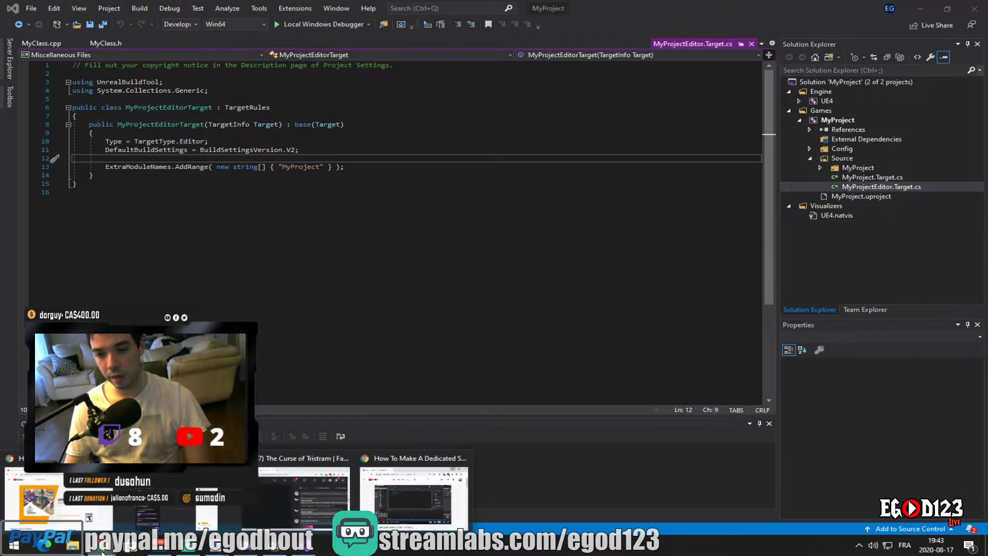
left_click(409, 507)
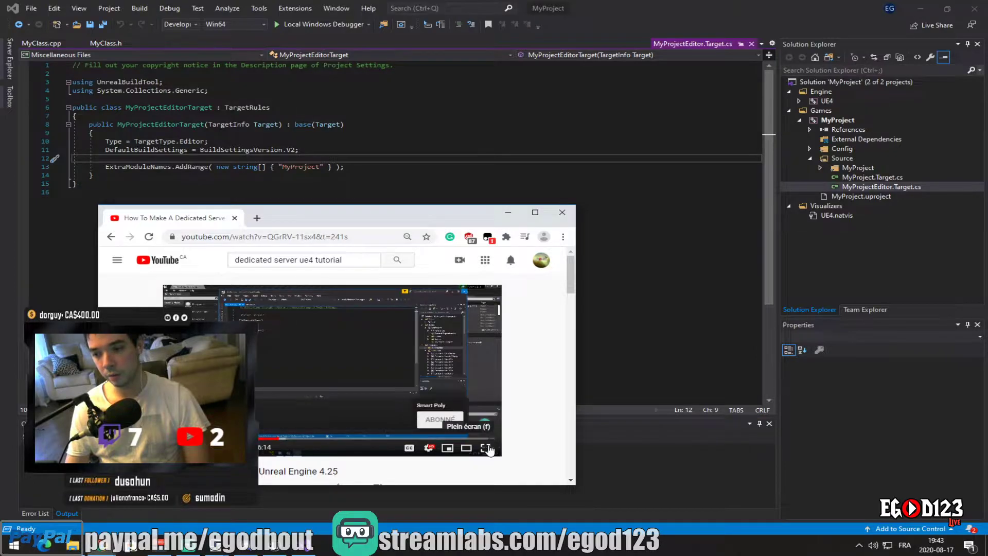
double_click(486, 399)
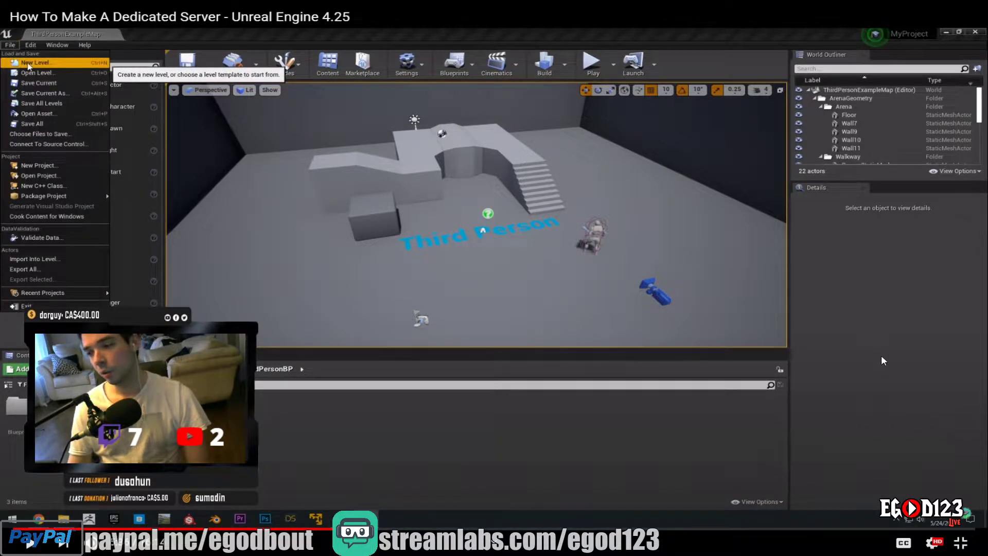
left_click(961, 543)
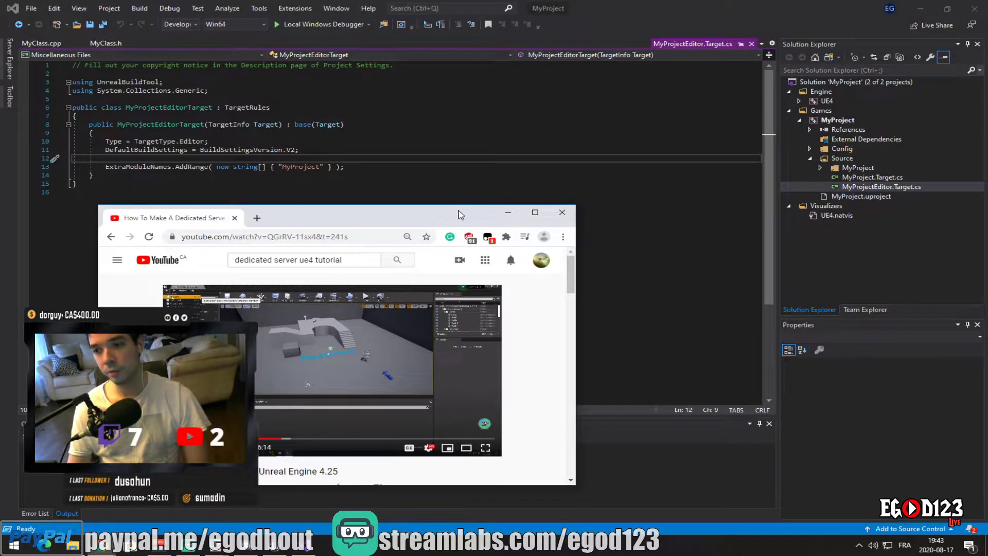
left_click_drag(370, 213, 692, 126)
left_click(920, 7)
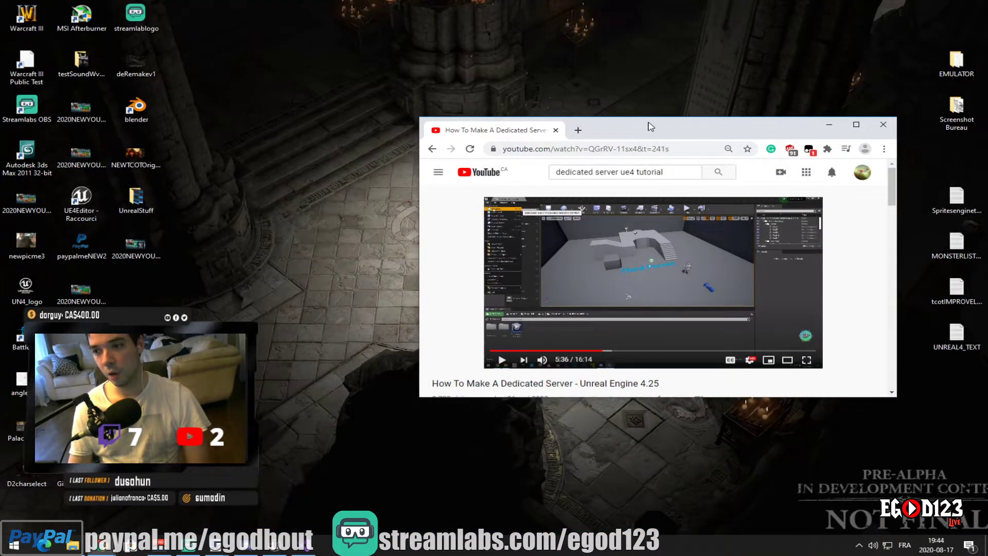
Return to the Unreal editor and create a new level from the template that includes a floor, sky and player start
left_click(234, 546)
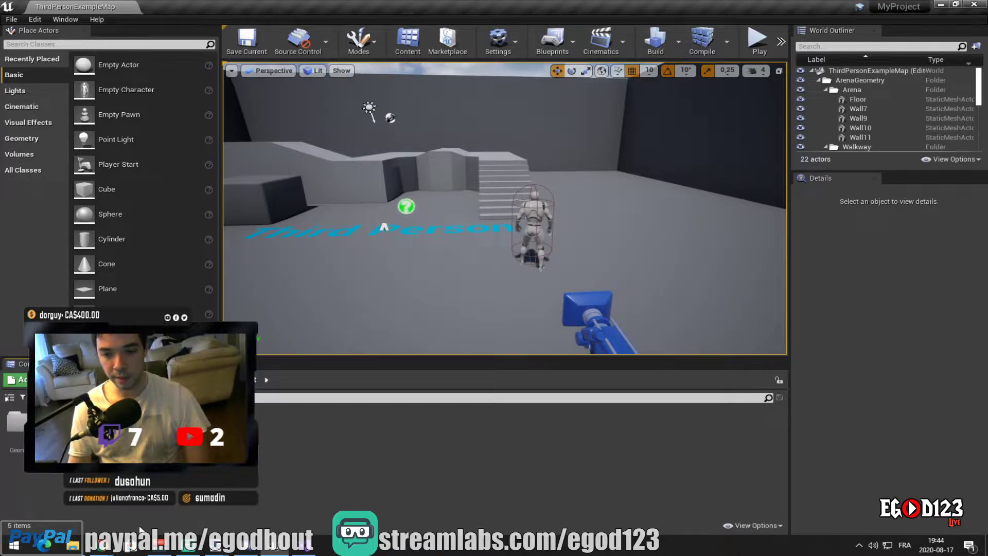
left_click(101, 547)
left_click(402, 463)
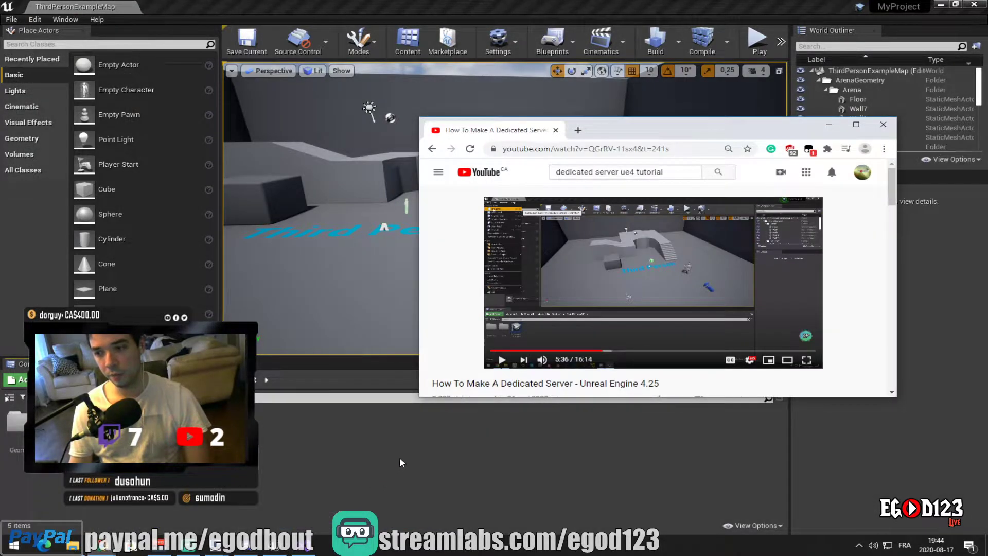
left_click_drag(639, 128, 688, 212)
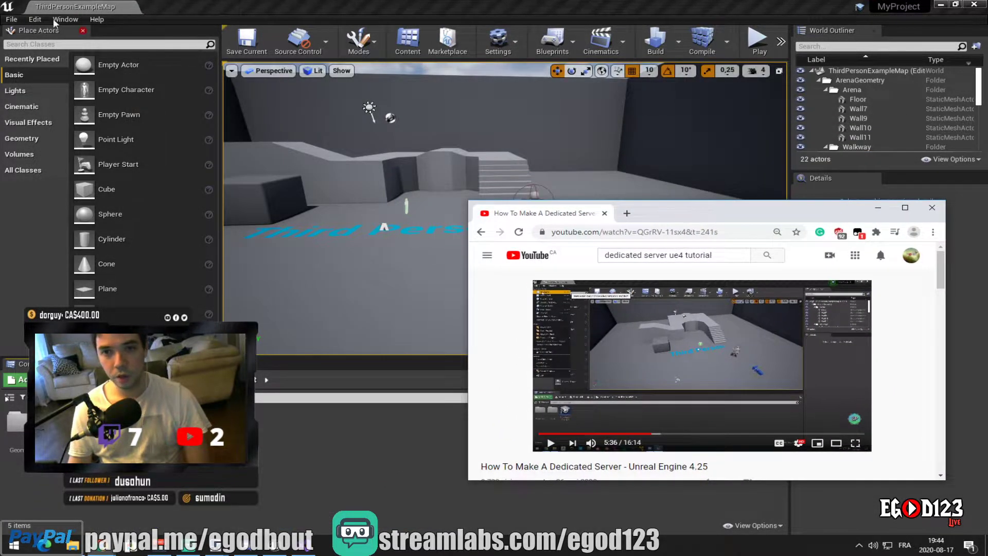
left_click(11, 20)
left_click(37, 40)
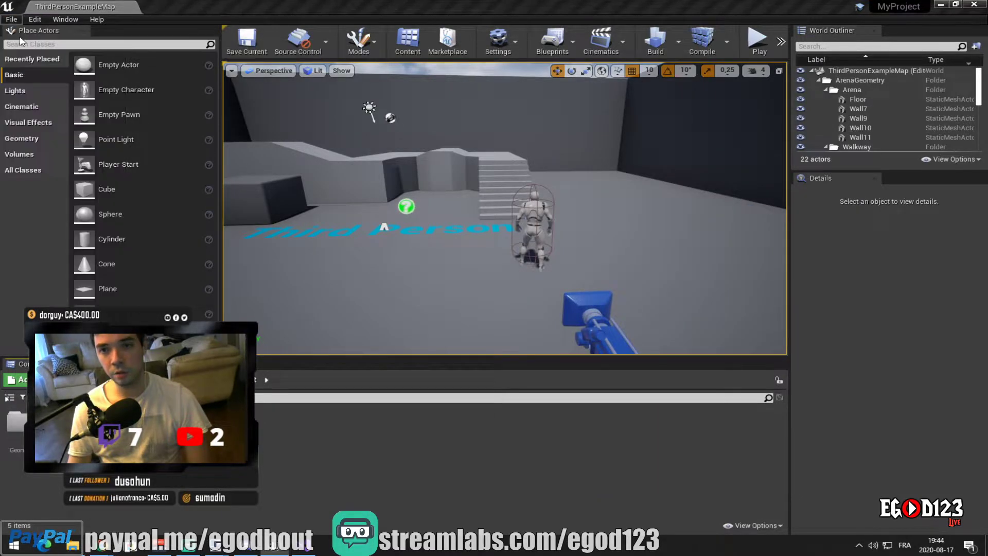
left_click(392, 199)
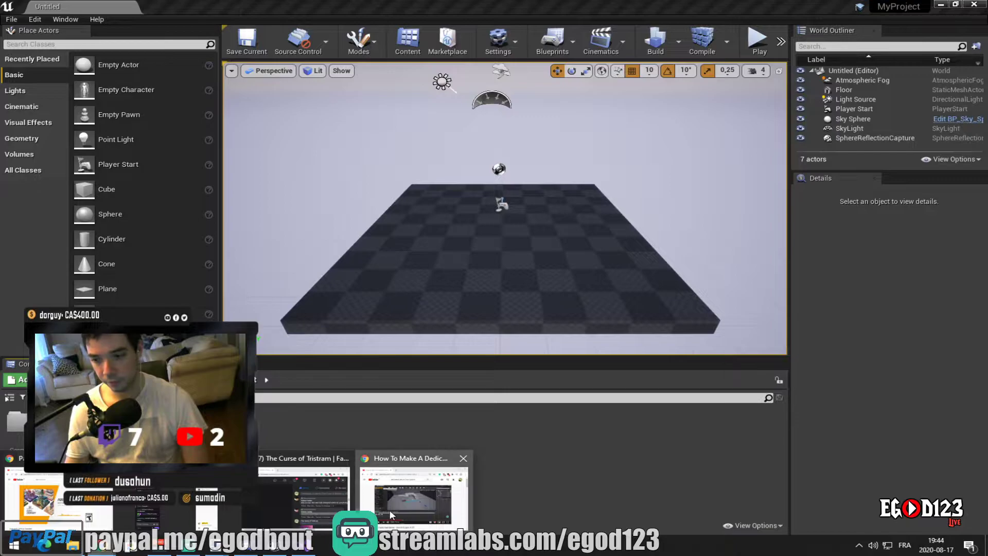
Play the tutorial a little further, return to the Unreal editor, and delete the Floor from the new level
left_click(414, 489)
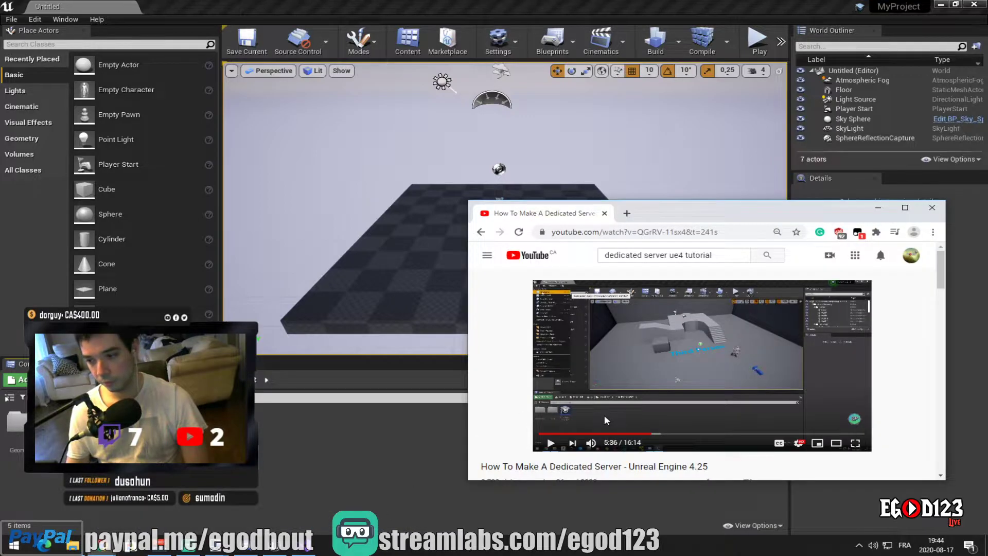
left_click(551, 445)
left_click(274, 545)
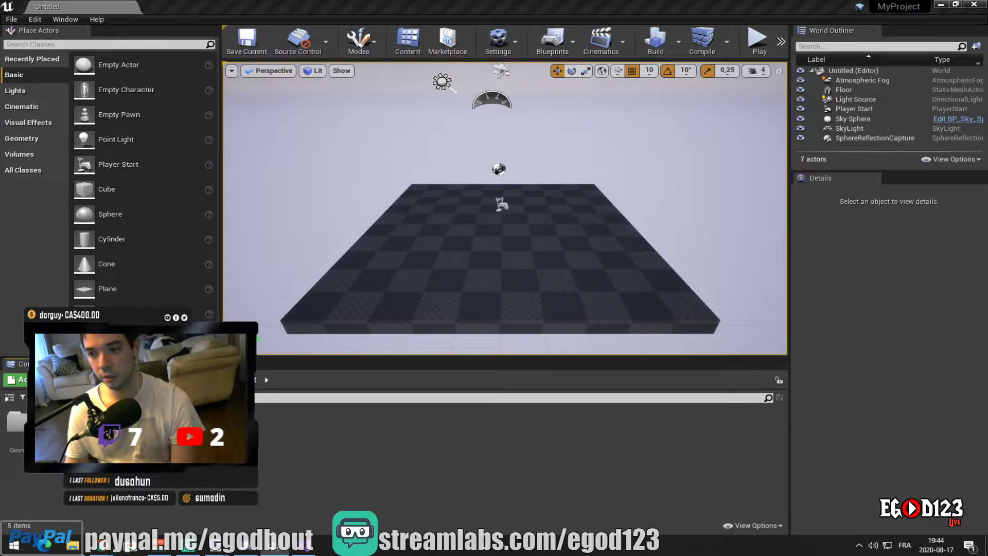
left_click(441, 305)
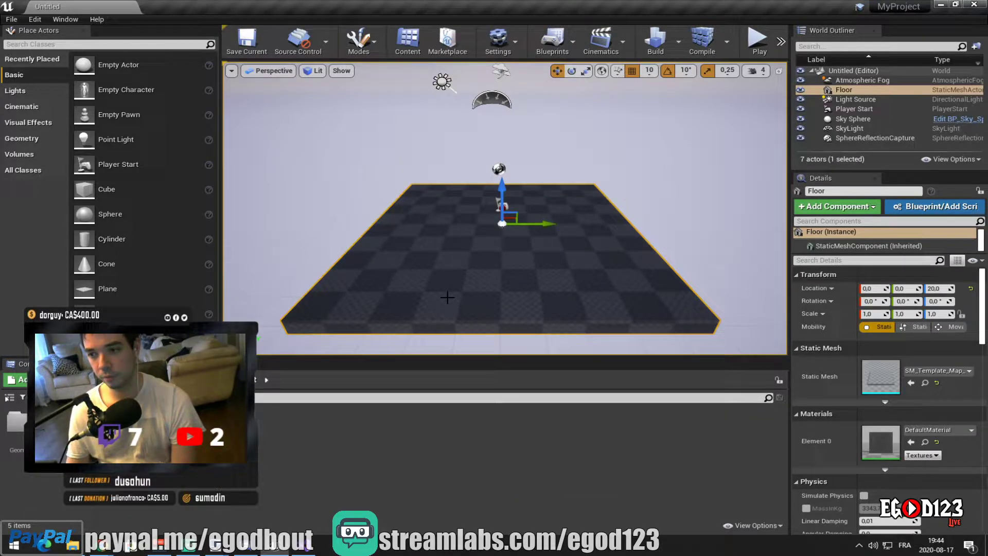
key("Delete")
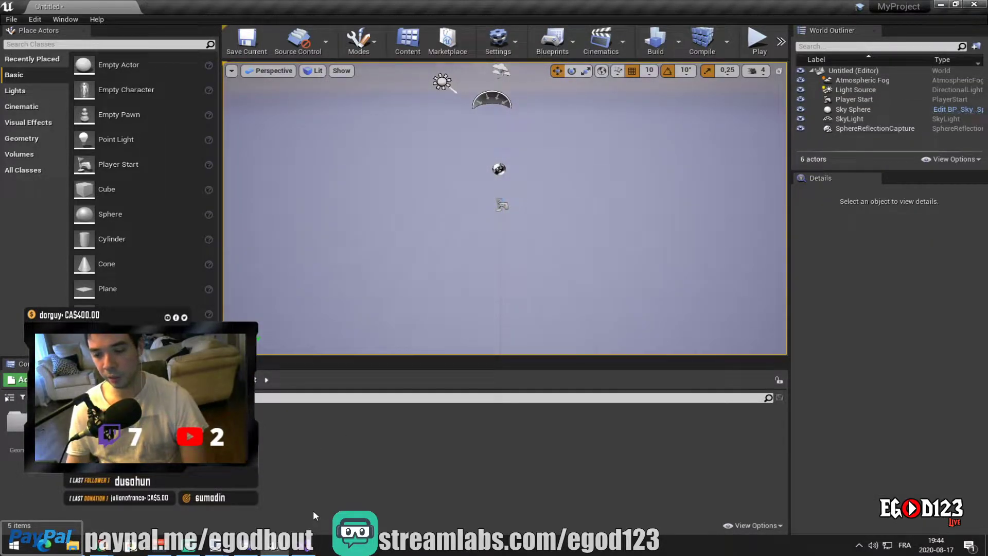
Check the landscape setup in the tutorial and switch the Unreal editor to Landscape mode
mouse_move(236, 545)
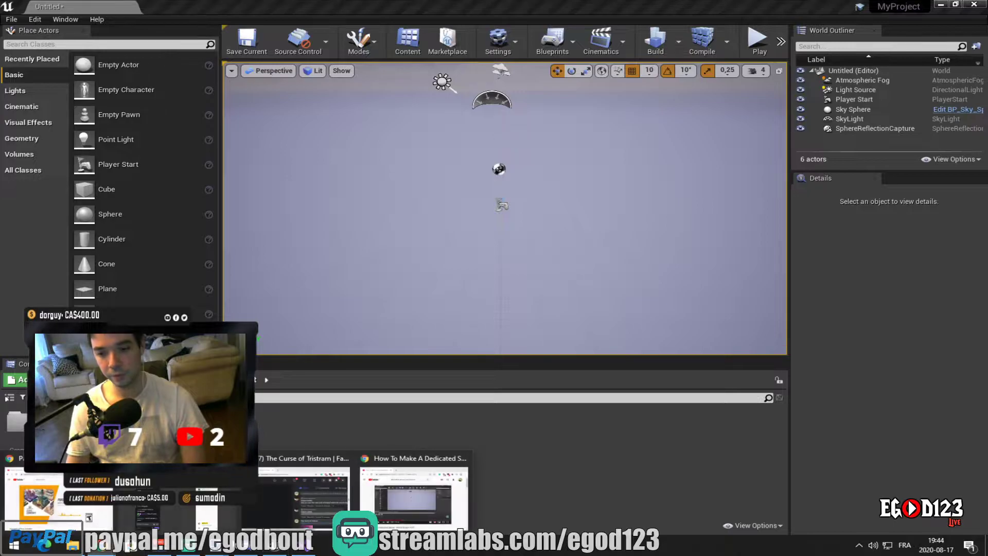
left_click(395, 498)
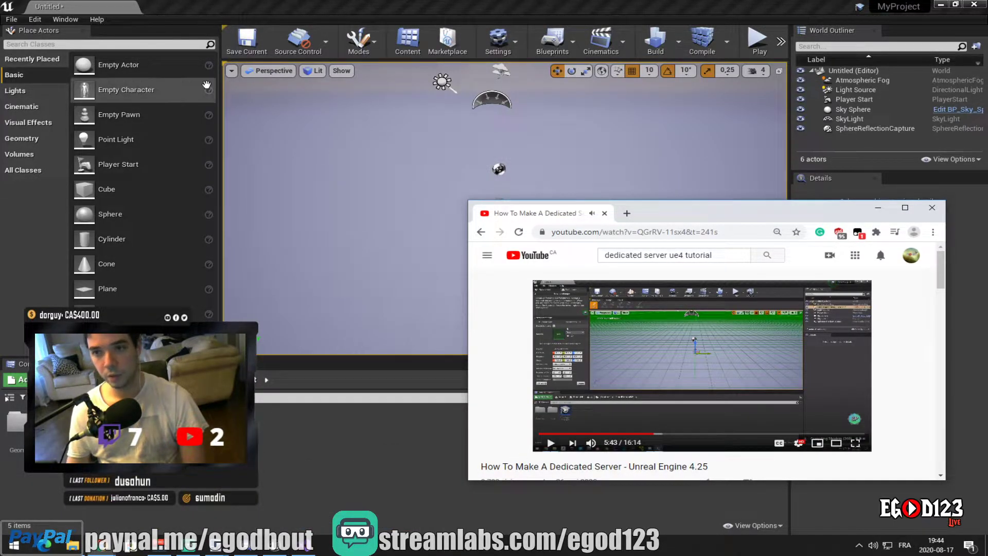
left_click(258, 85)
left_click(35, 19)
mouse_move(61, 20)
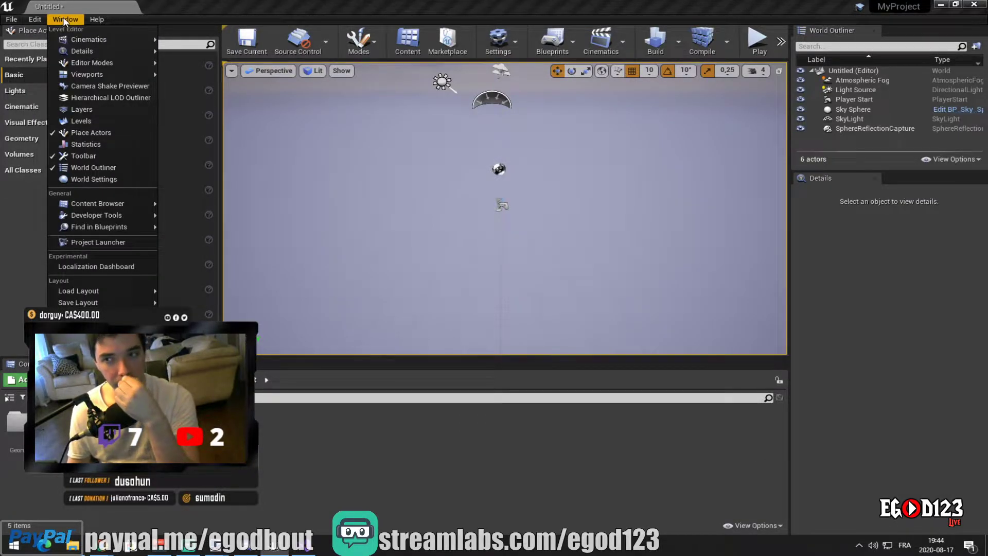
left_click(458, 11)
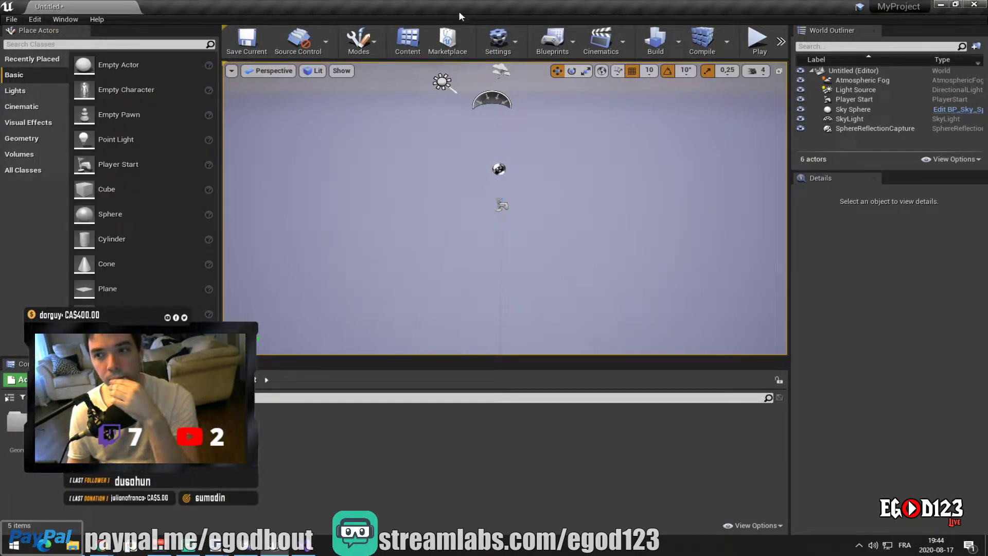
left_click(374, 47)
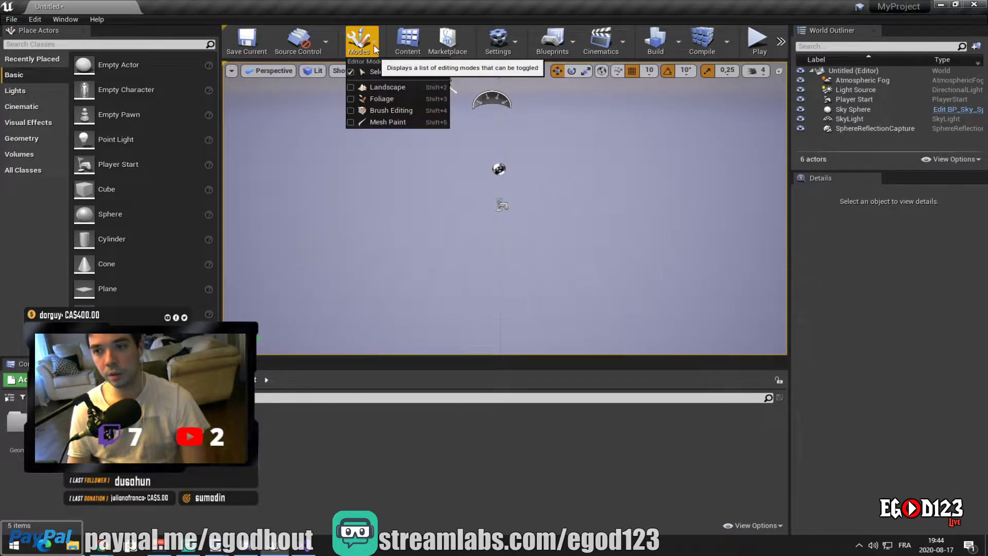
left_click(383, 88)
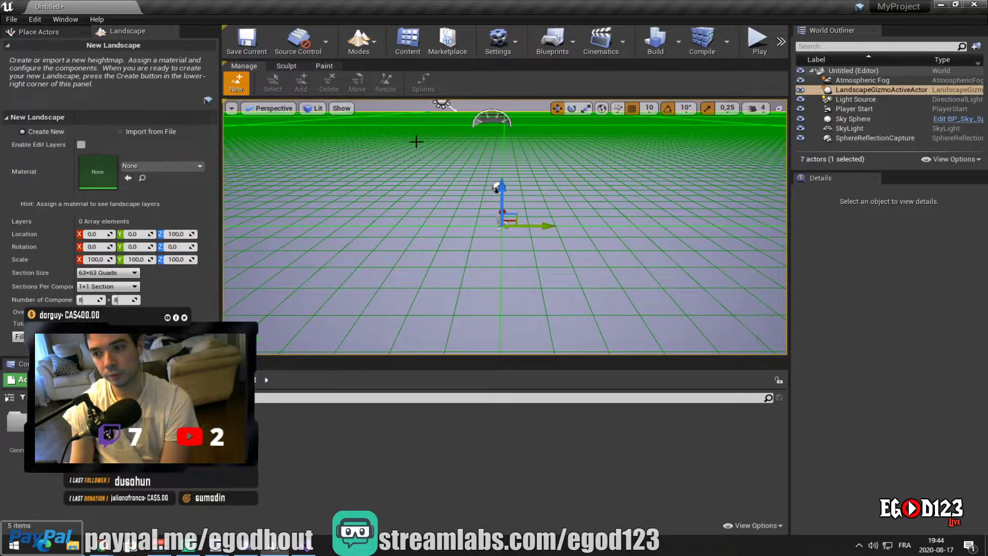
scroll(508, 176, "down", 5)
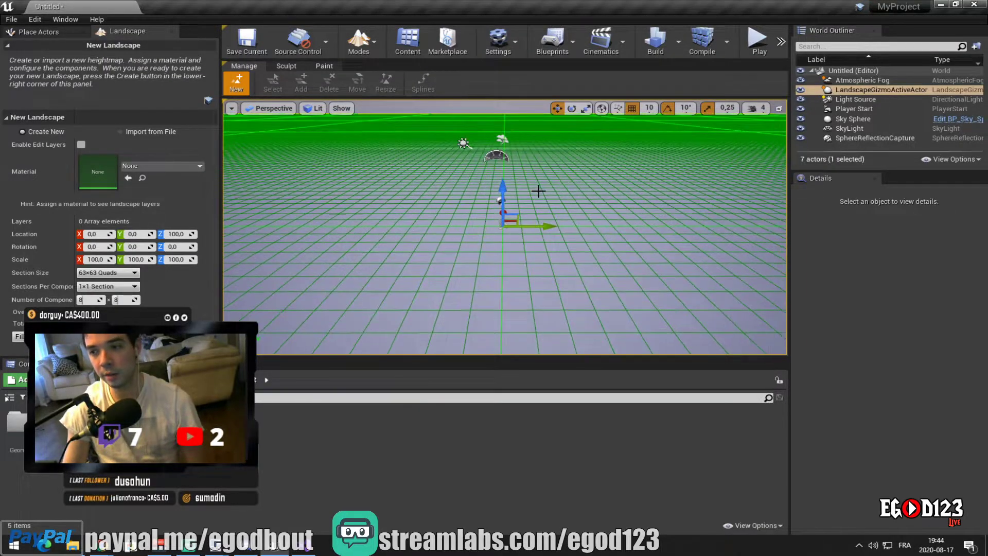
scroll(538, 193, "up", 3)
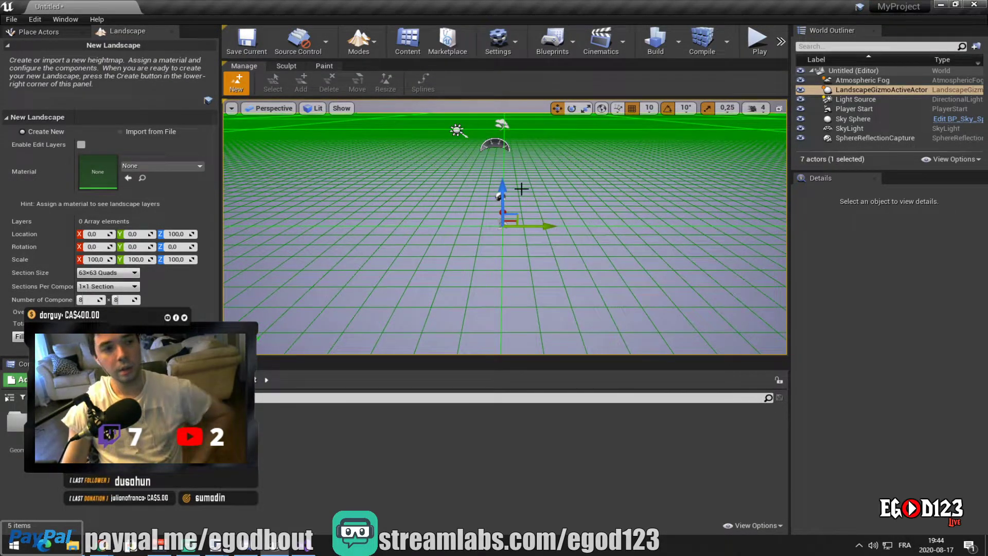
Watch the tutorial full screen up to its landscape material search, pause it, and leave full screen
mouse_move(106, 553)
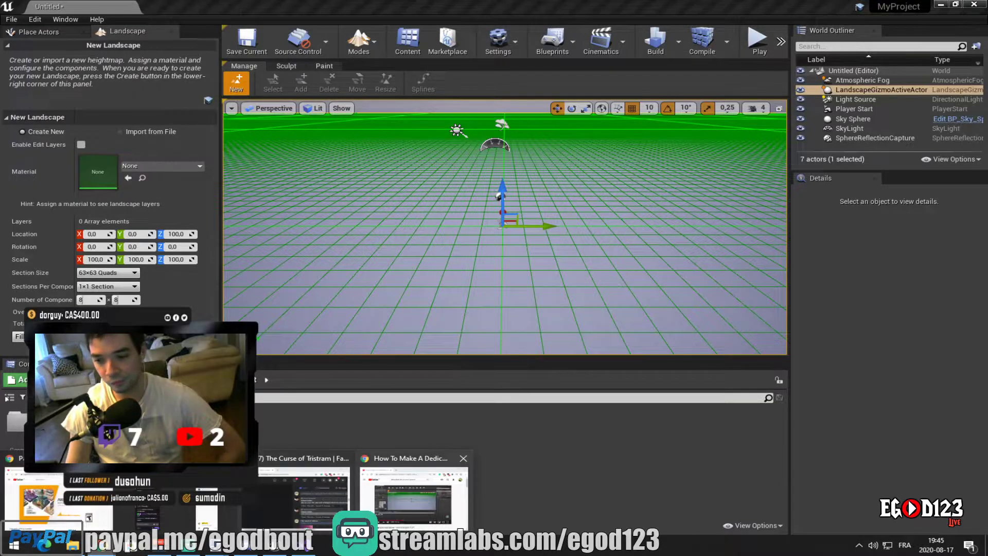
left_click(386, 509)
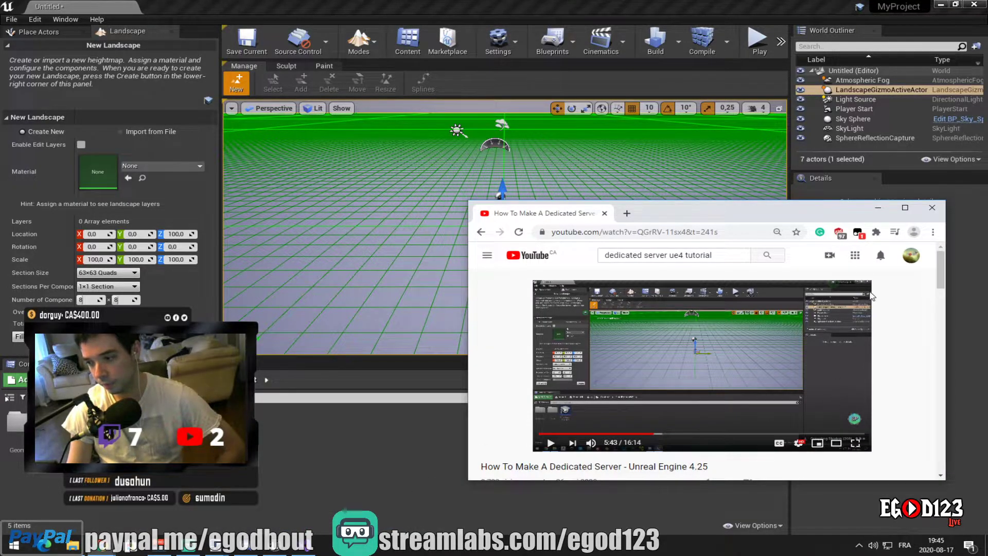
left_click(855, 443)
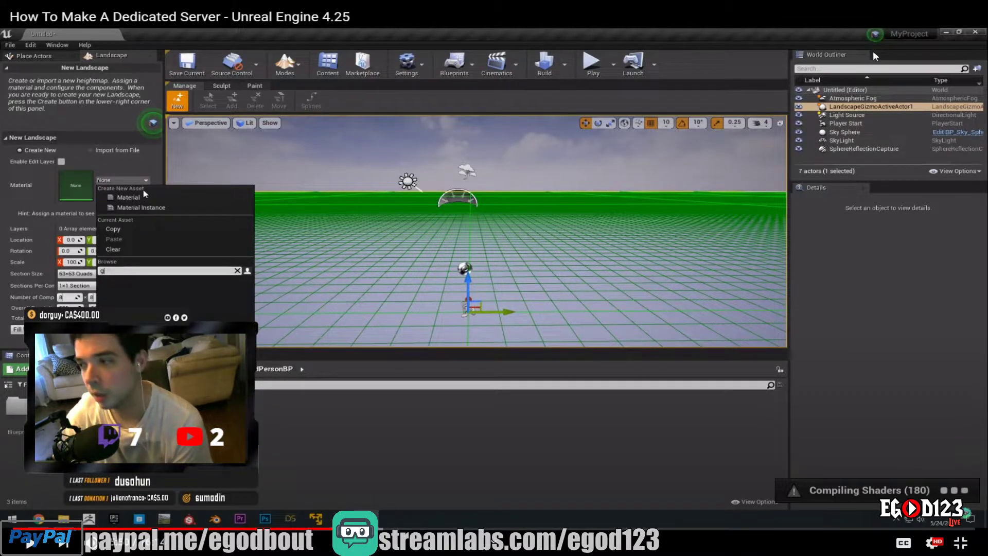
left_click(29, 546)
key("Escape")
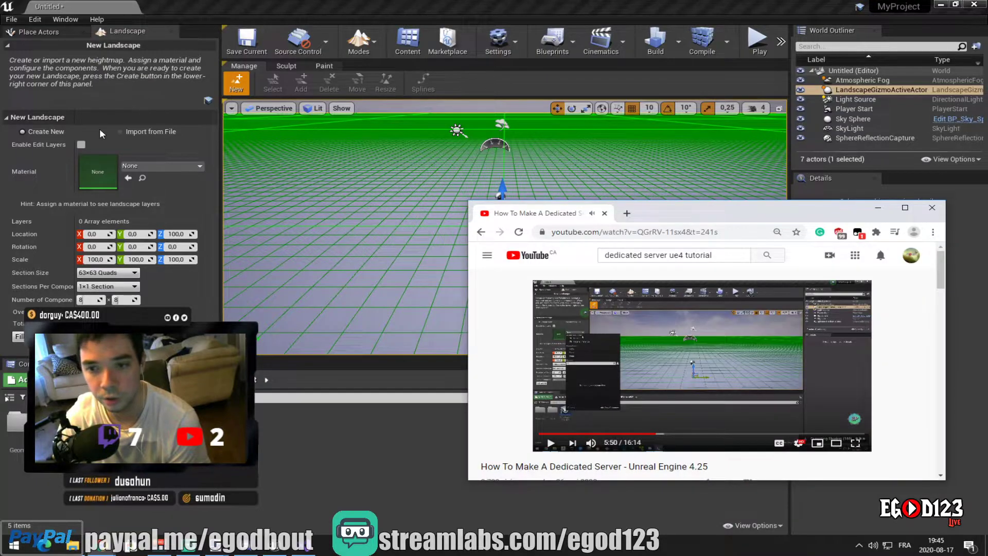
Search for "grass" and assign M_Ground_Grass as the new landscape's material
left_click(143, 162)
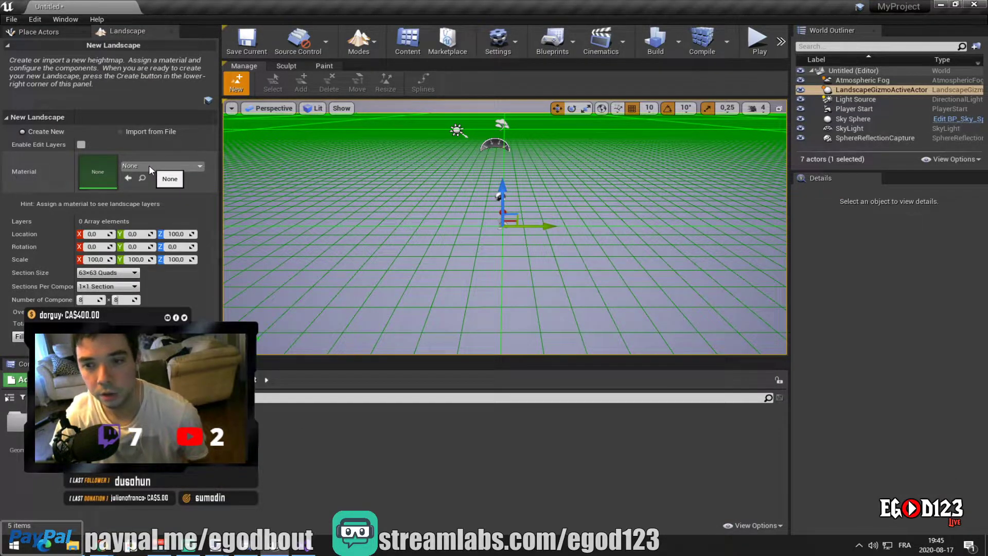
left_click(149, 165)
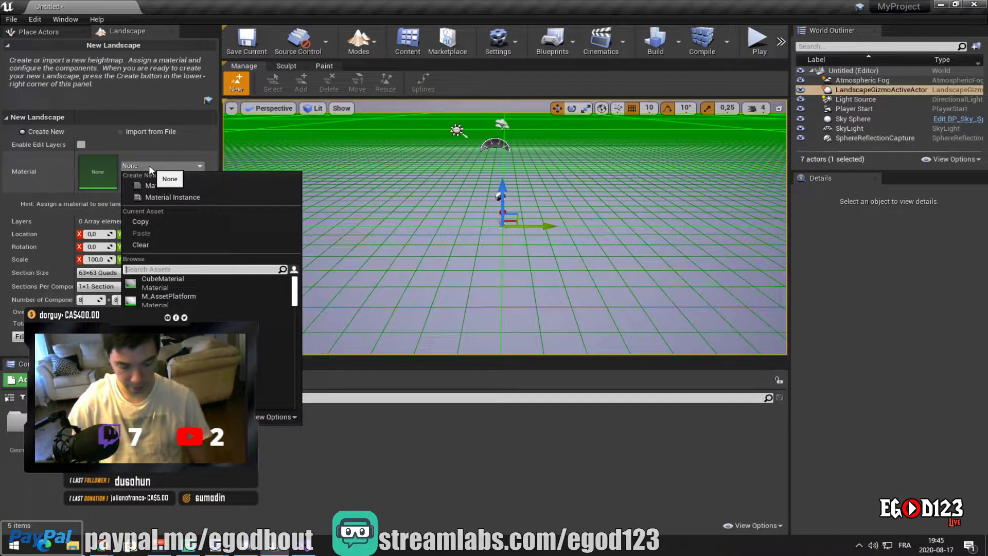
type("grass")
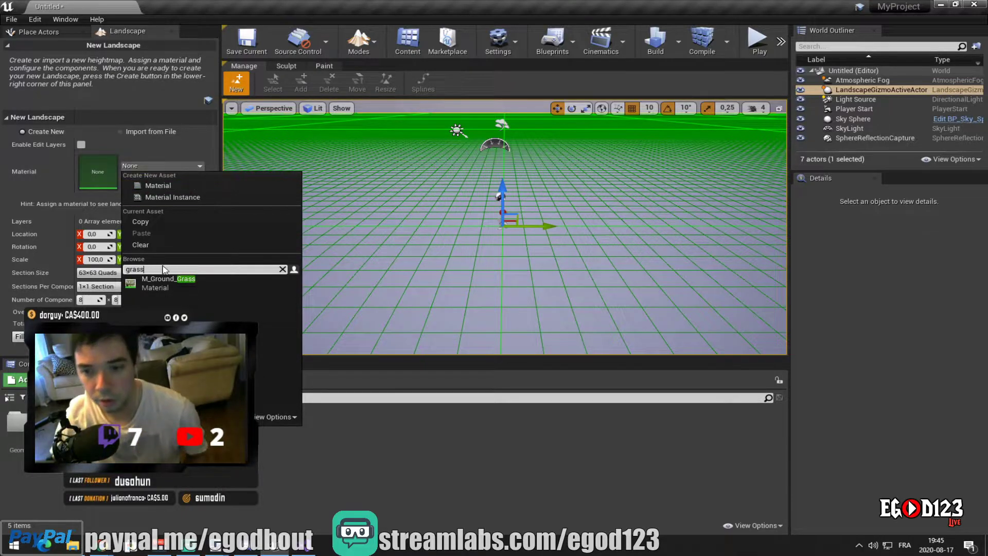
left_click(172, 282)
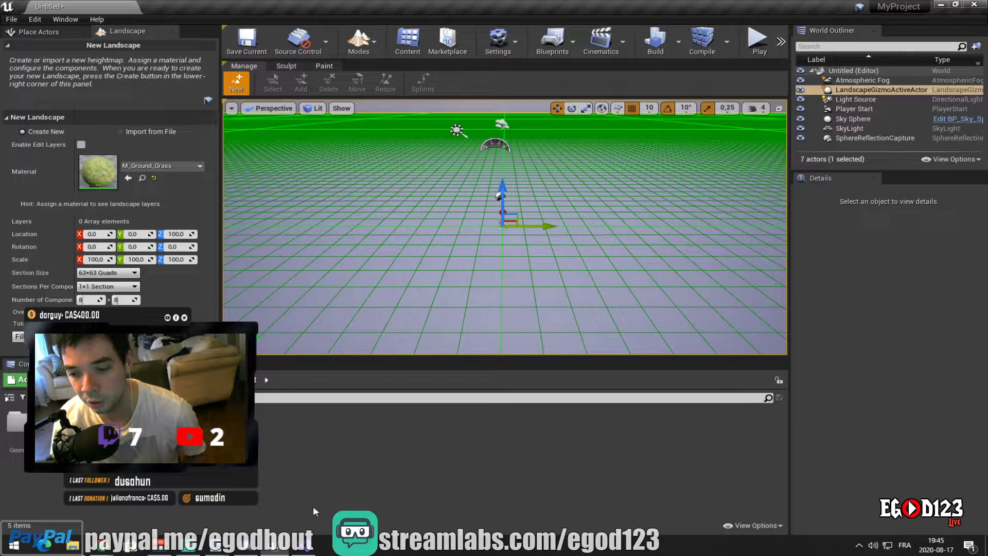
Switch to the YouTube tutorial, rewatch its landscape material selection and creation full screen, pause at about 5:51, and leave full screen
mouse_move(106, 546)
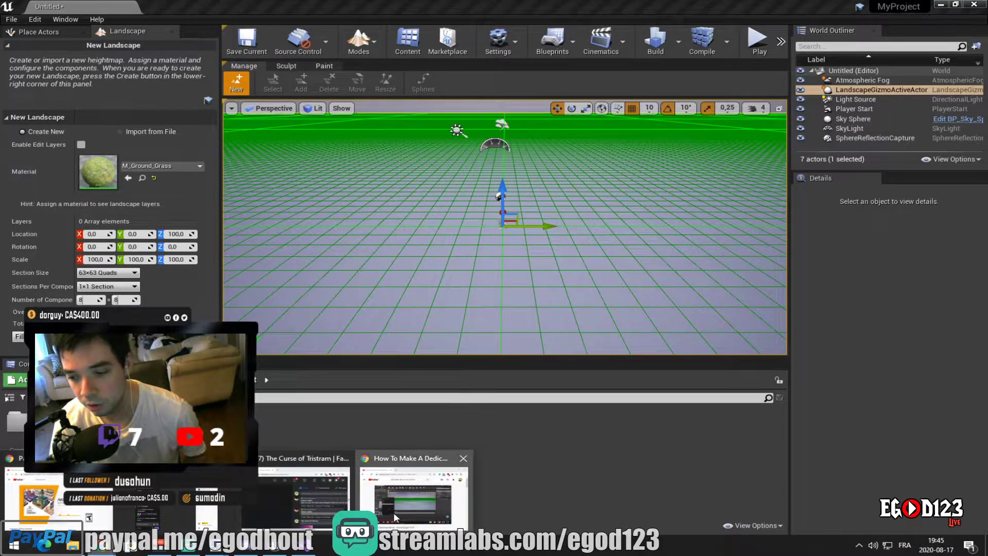
left_click(411, 494)
left_click(550, 444)
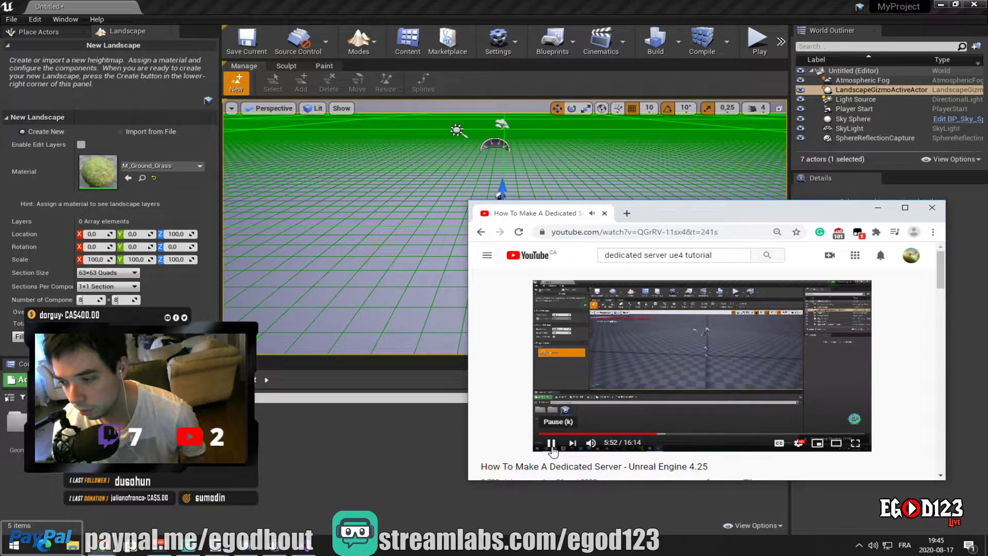
left_click(654, 434)
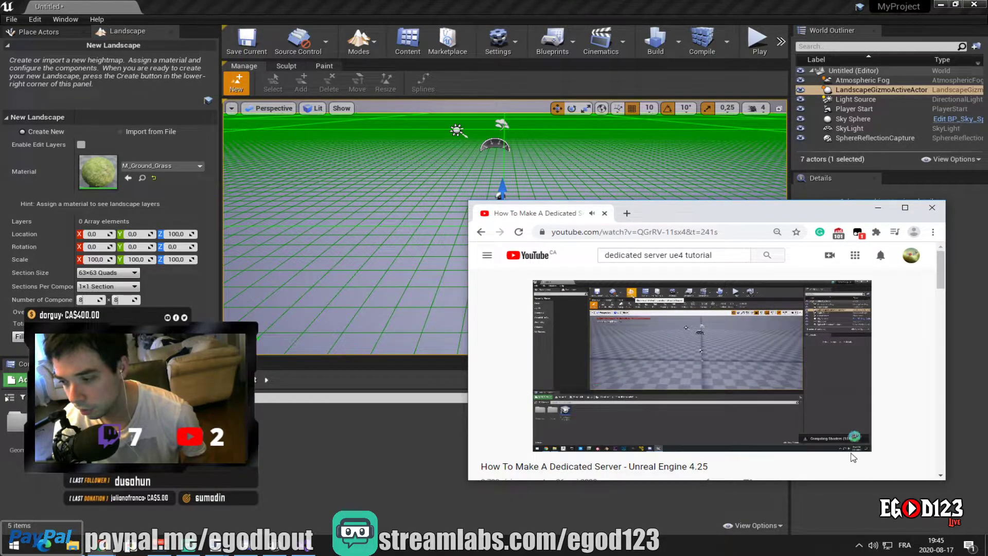
left_click(855, 442)
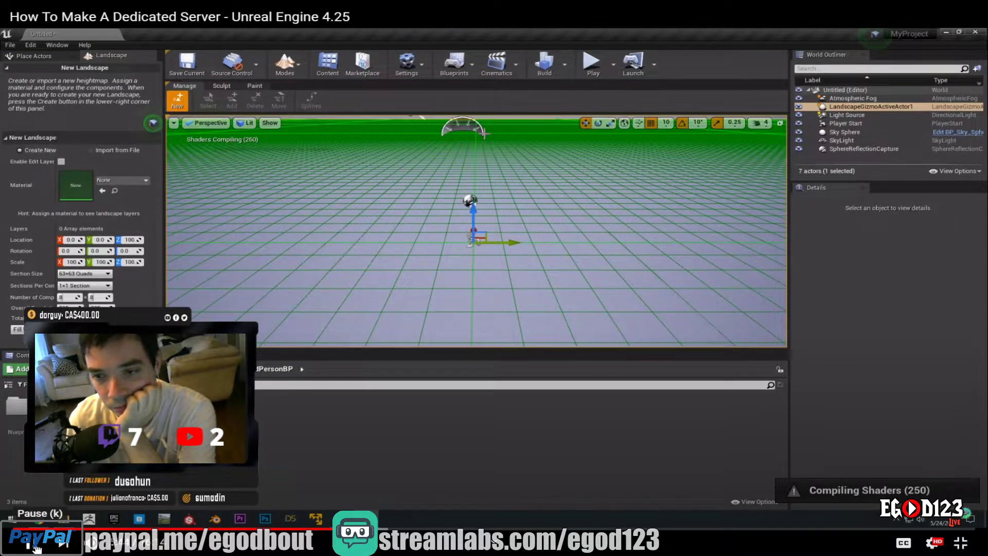
left_click(122, 180)
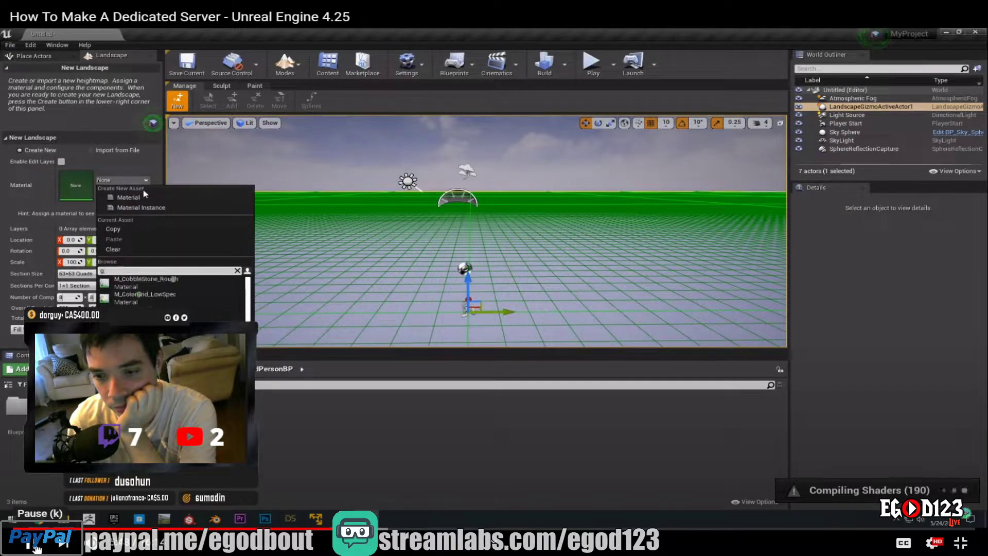
left_click(132, 281)
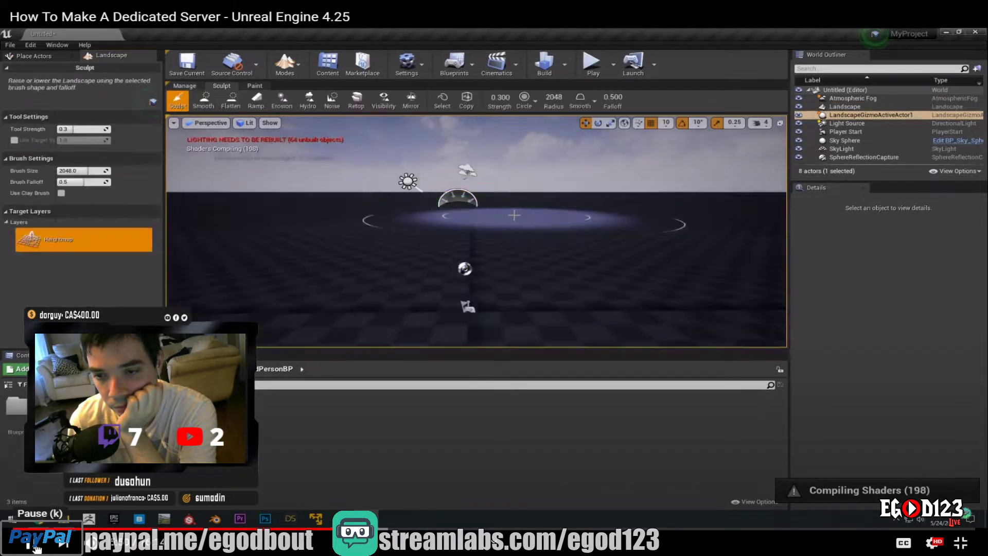
left_click(36, 548)
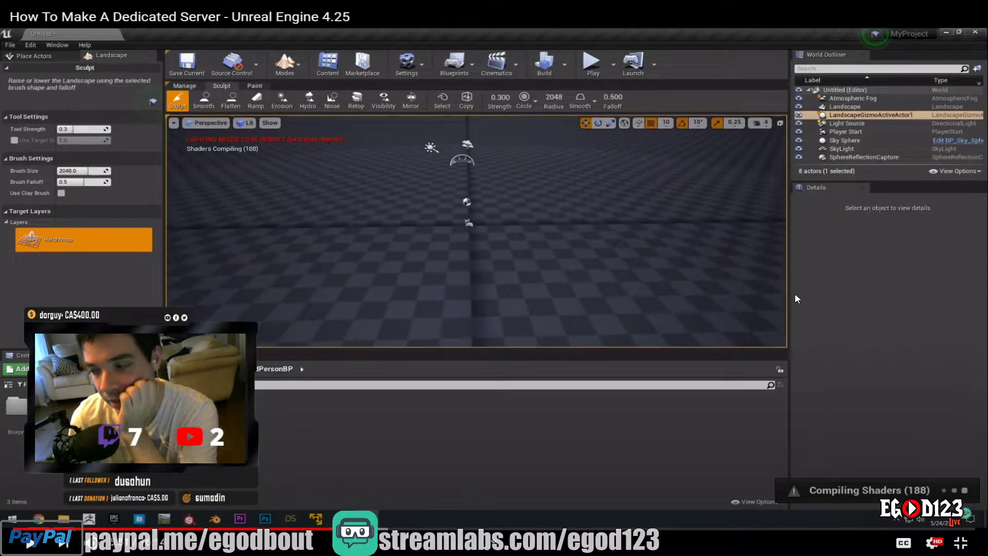
key("Escape")
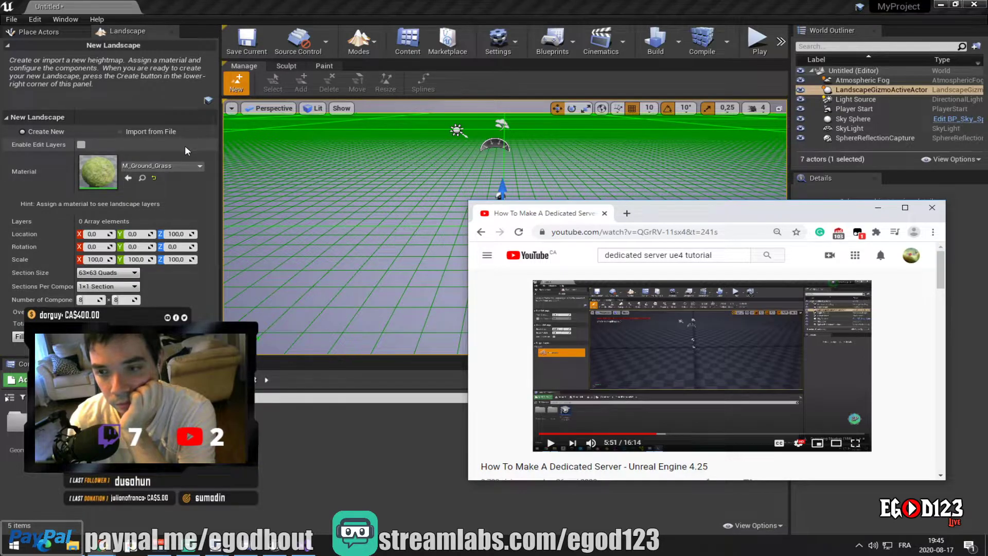
Return to the Unreal editor and create the new landscape with the configured grass material
left_click(144, 87)
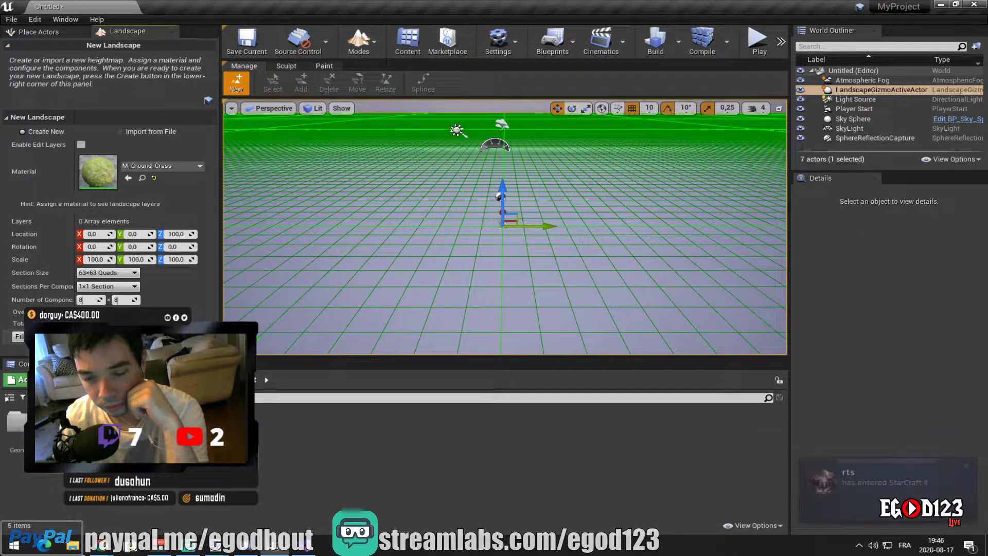
left_click(201, 336)
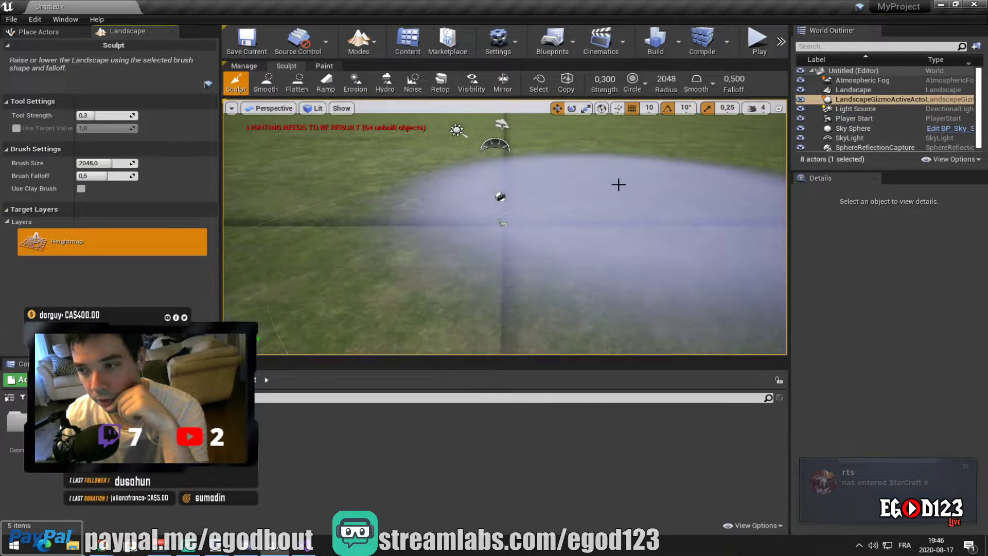
scroll(613, 186, "down", 3)
scroll(589, 177, "up", 3)
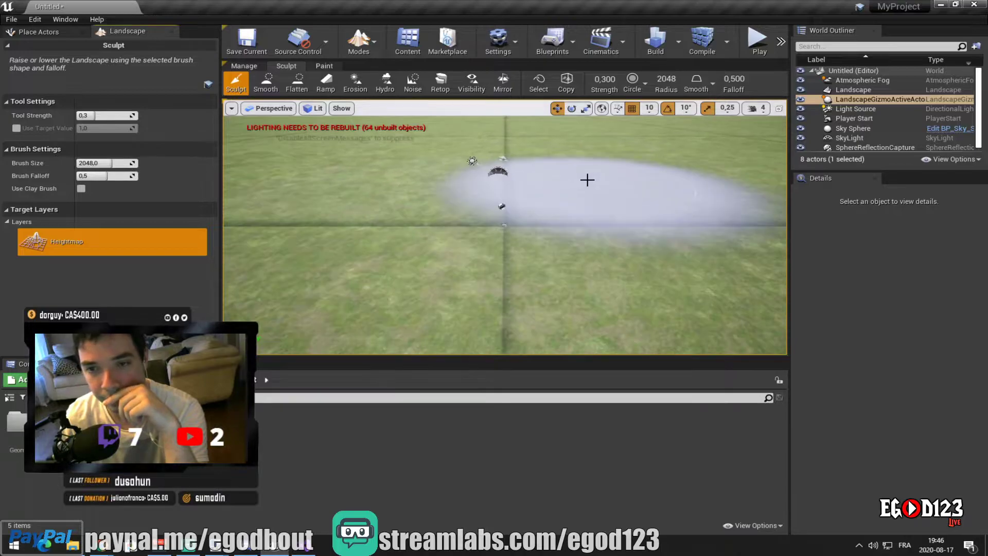
scroll(499, 223, "down", 5)
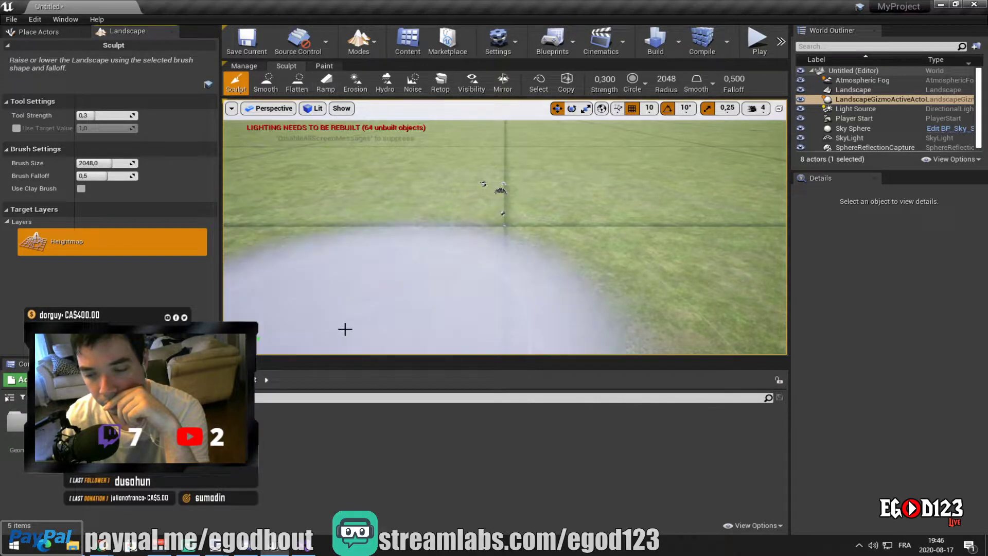
Play the tutorial from after the landscape creation to about 5:57, pause it, and return to the Unreal editor
mouse_move(242, 544)
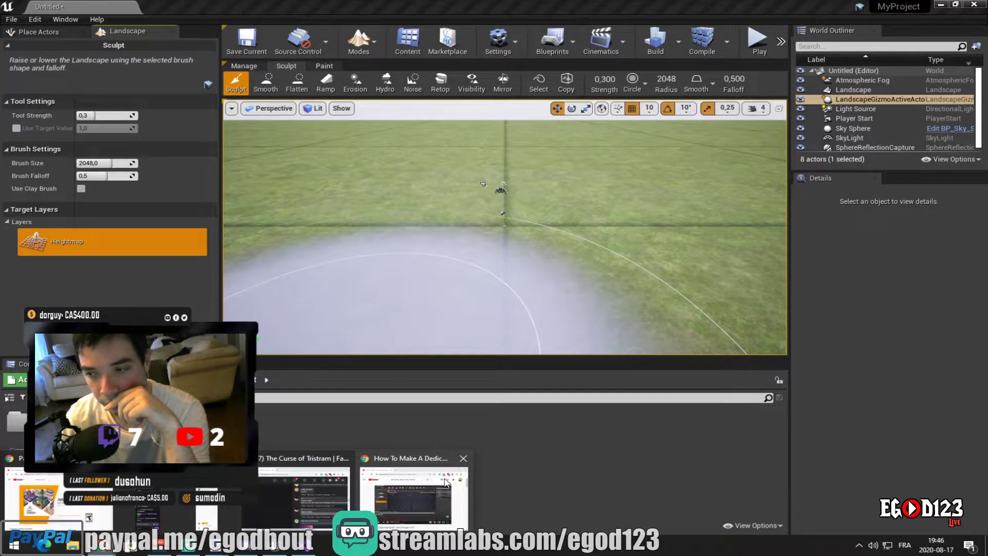
left_click(419, 489)
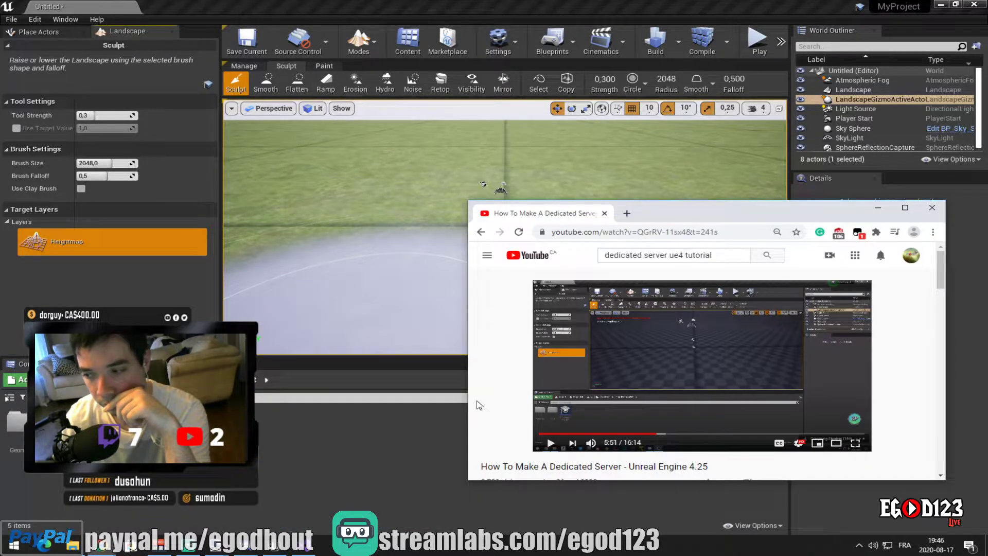
left_click(551, 444)
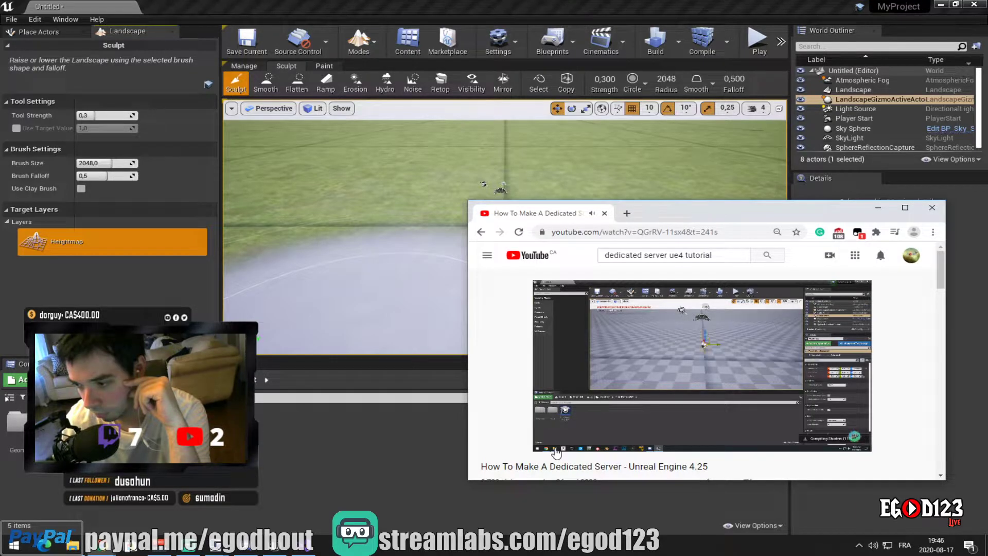
left_click(555, 449)
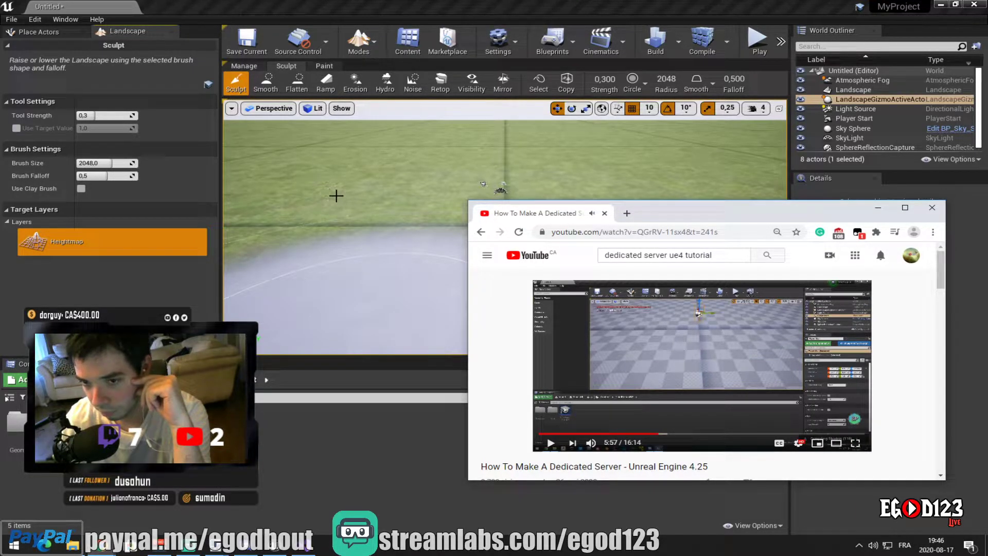
left_click(432, 209)
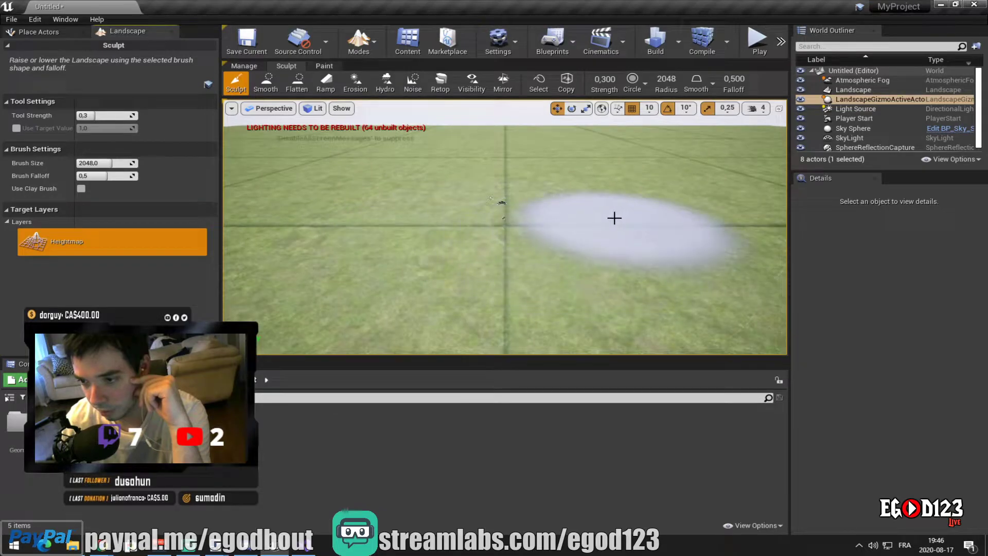
Leave Landscape sculpting by switching the editor to Select mode
left_click(65, 33)
left_click(149, 34)
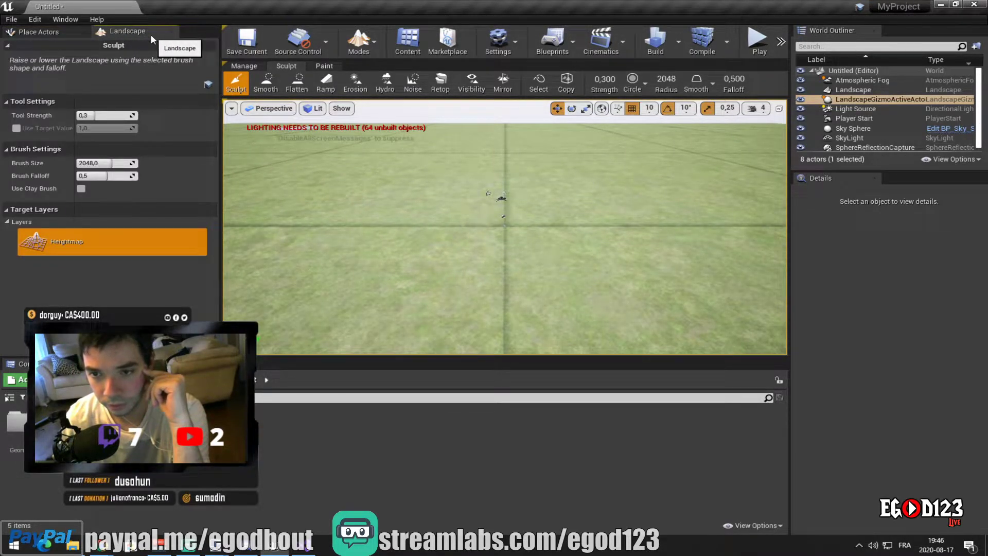
left_click(328, 49)
left_click(387, 34)
left_click(360, 41)
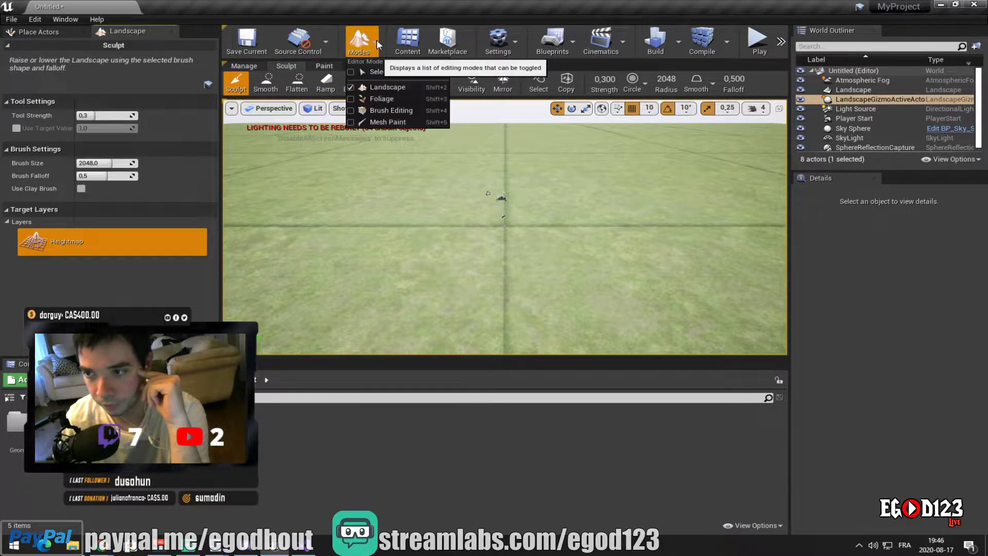
left_click(380, 72)
right_click_drag(507, 179, 620, 227)
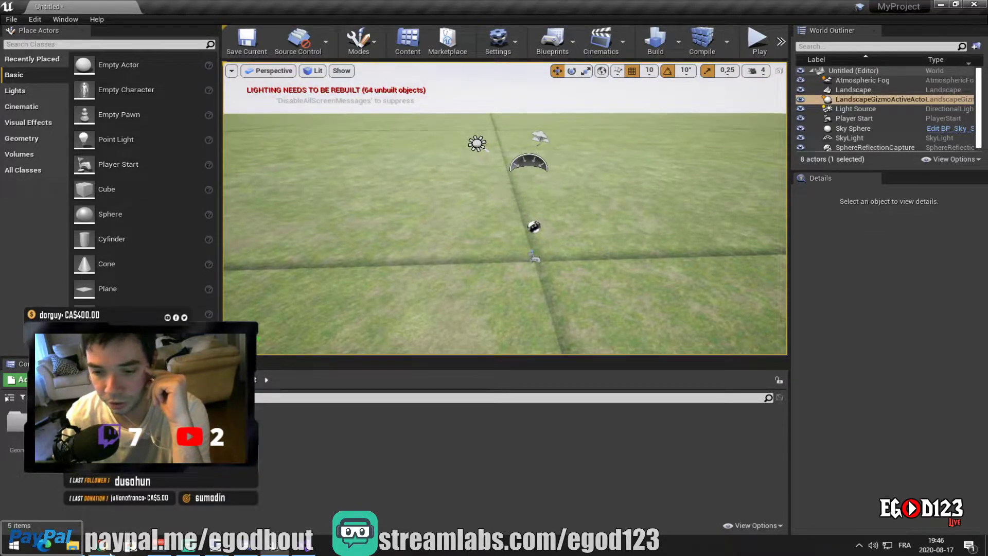
Watch the Player Start part of the browser's "How To Make A Dedicated Server" YouTube tutorial, pause it and return to Unreal Editor
mouse_move(111, 554)
left_click(398, 476)
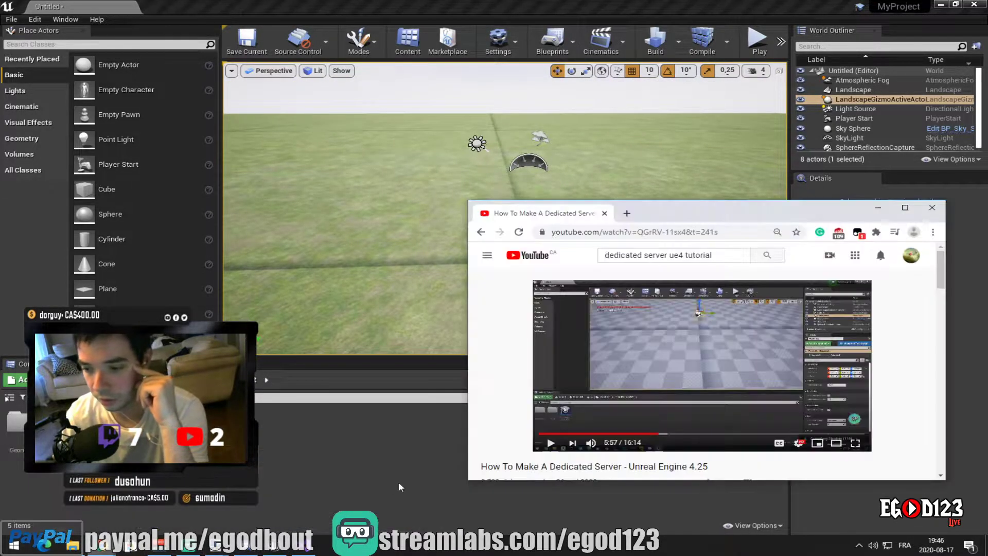
left_click(854, 444)
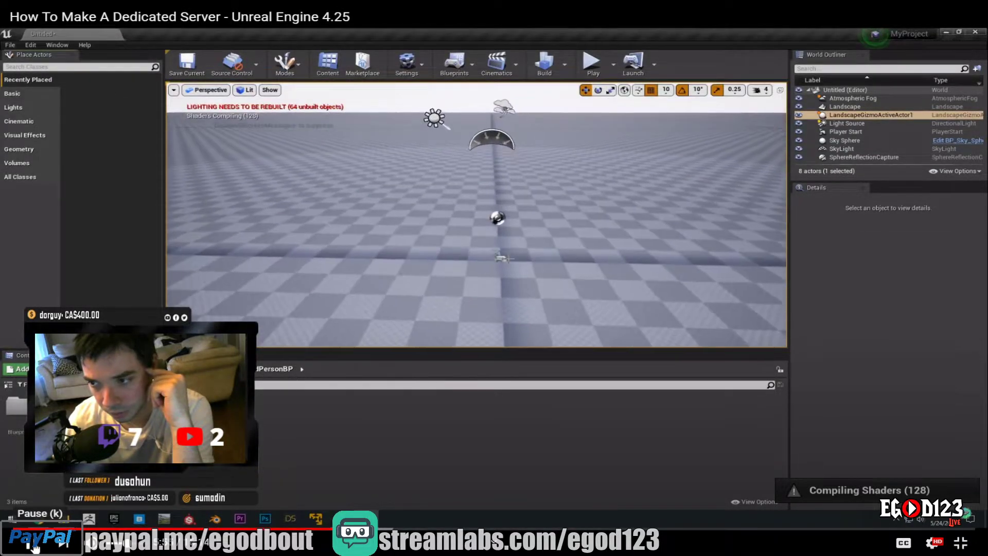
left_click(34, 547)
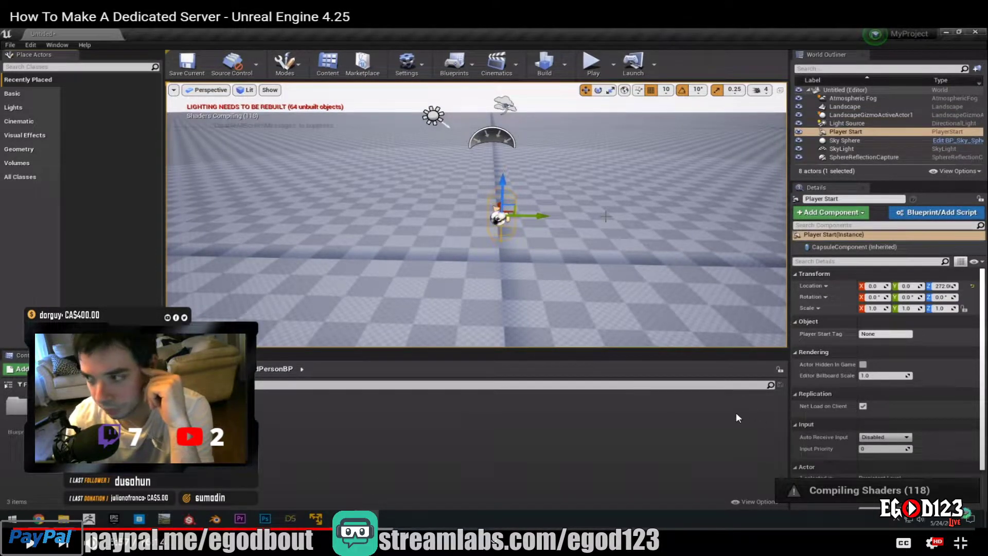
key("Escape")
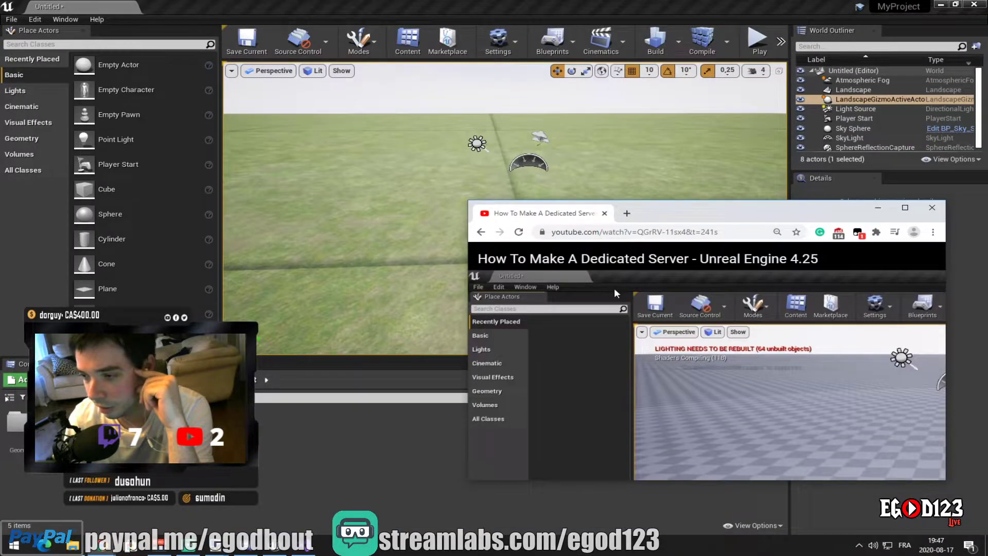
left_click(447, 22)
Inspect the reflection capture and Player Start in the level and compare them with the paused tutorial video
scroll(601, 258, "up", 5)
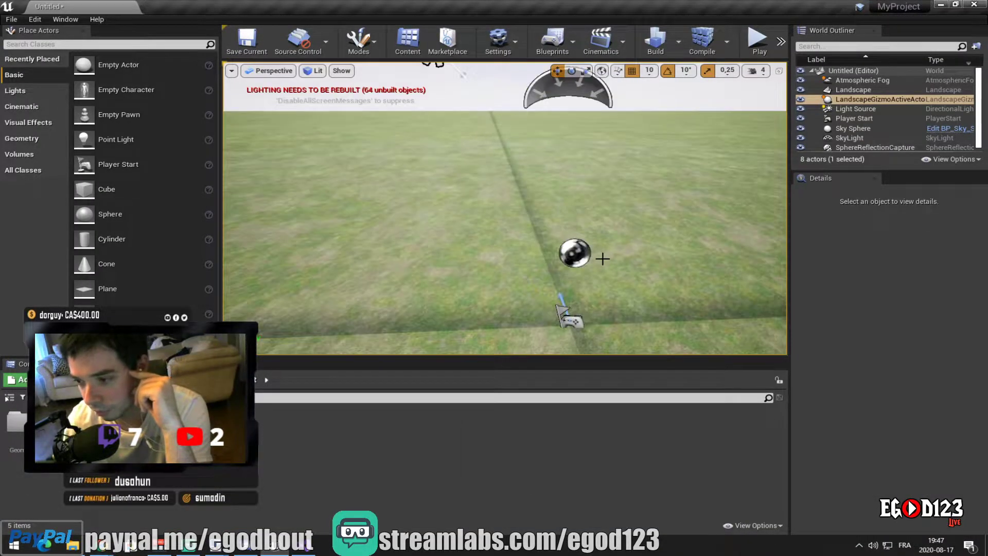
mouse_move(610, 256)
middle_mouse_down()
mouse_move(580, 238)
mouse_move(638, 278)
mouse_move(593, 259)
middle_mouse_up()
left_click(550, 249)
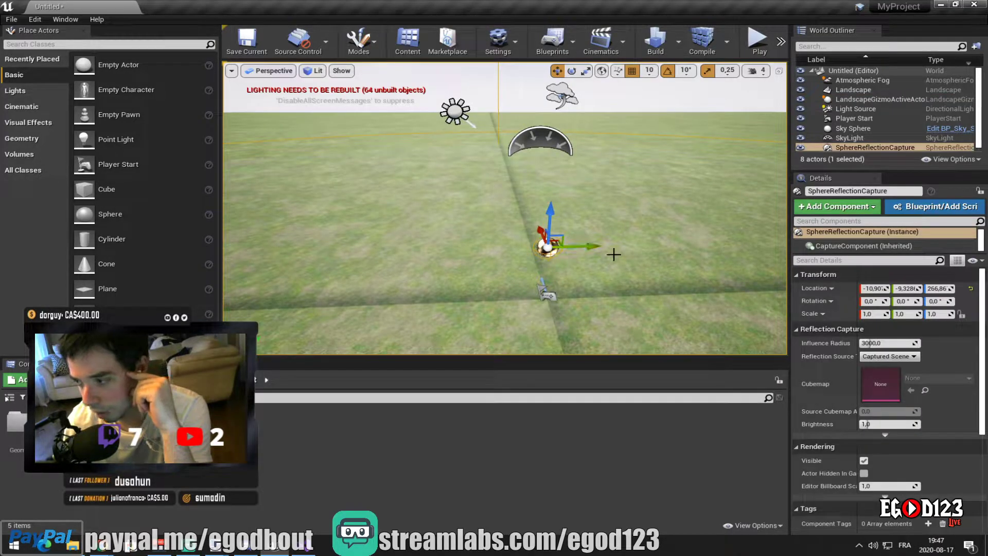
left_click(548, 293)
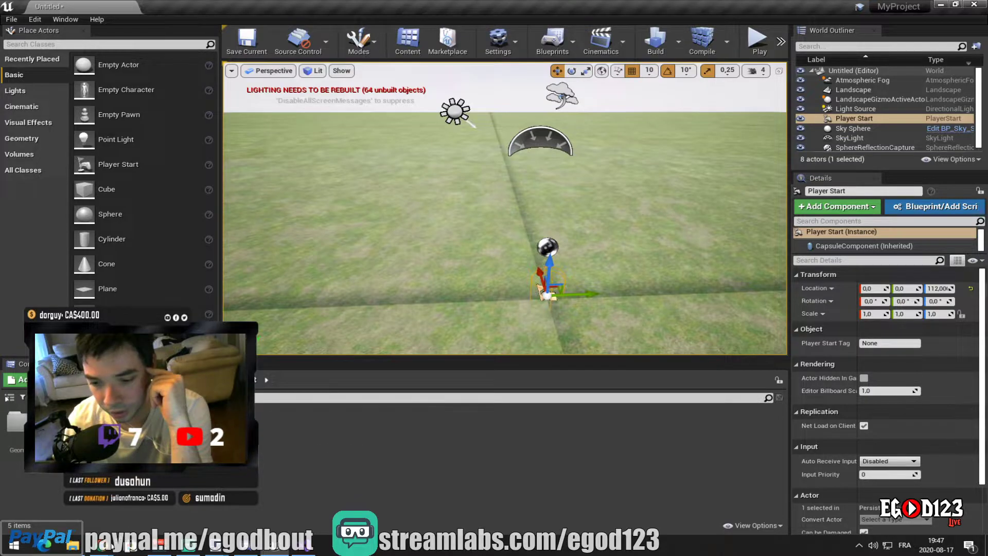
mouse_move(206, 545)
left_click(375, 492)
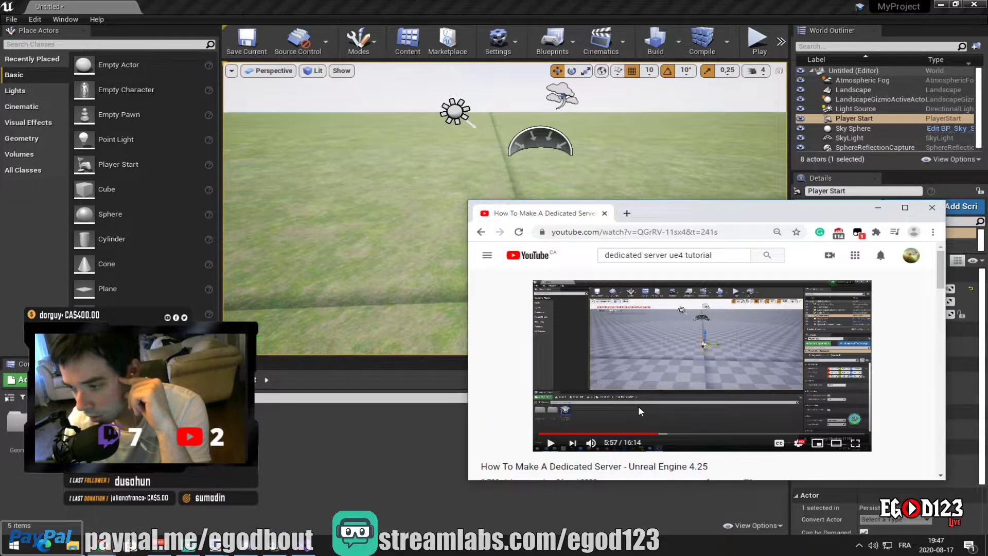
left_click(386, 241)
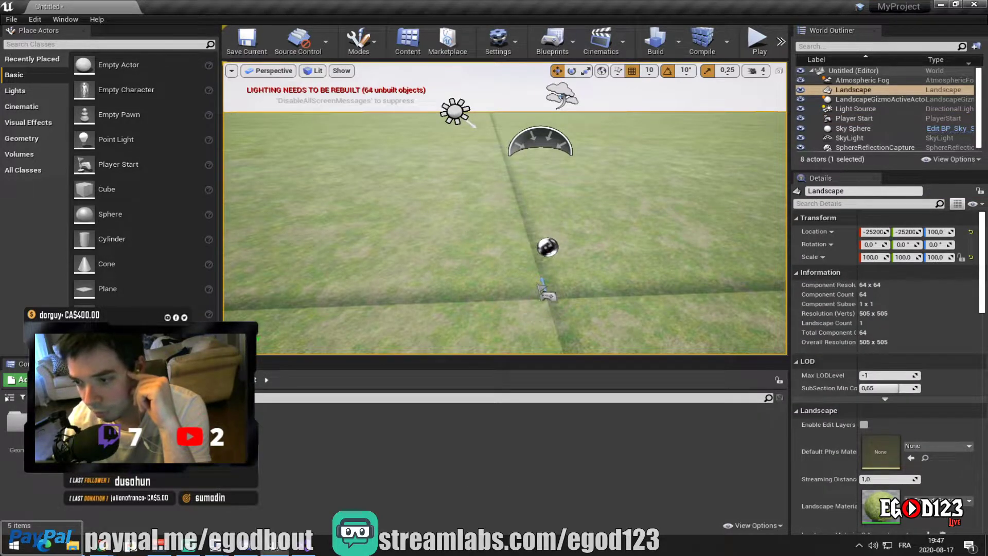
Raise the Player Start above the landscape to a Z location of about 262
left_click(547, 293)
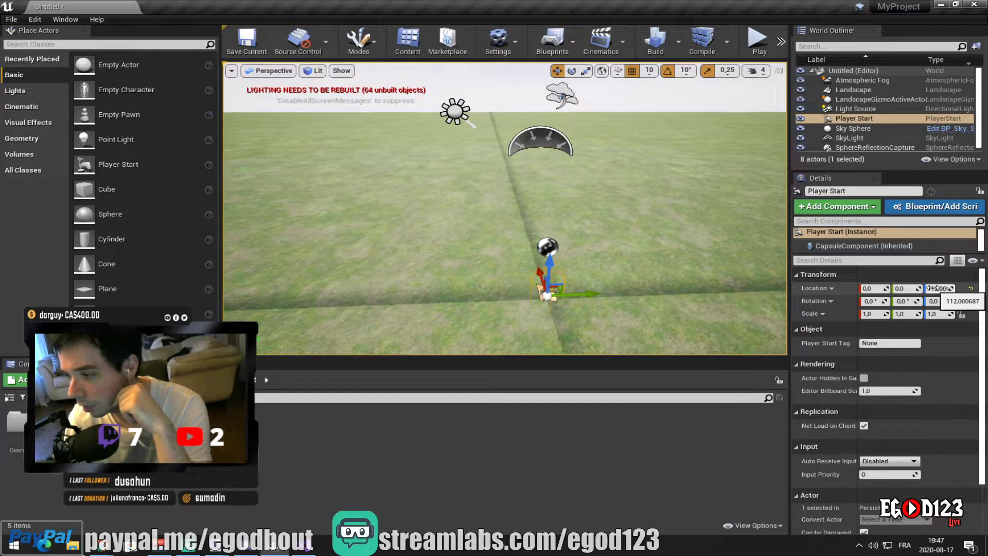
scroll(700, 256, "up", 3)
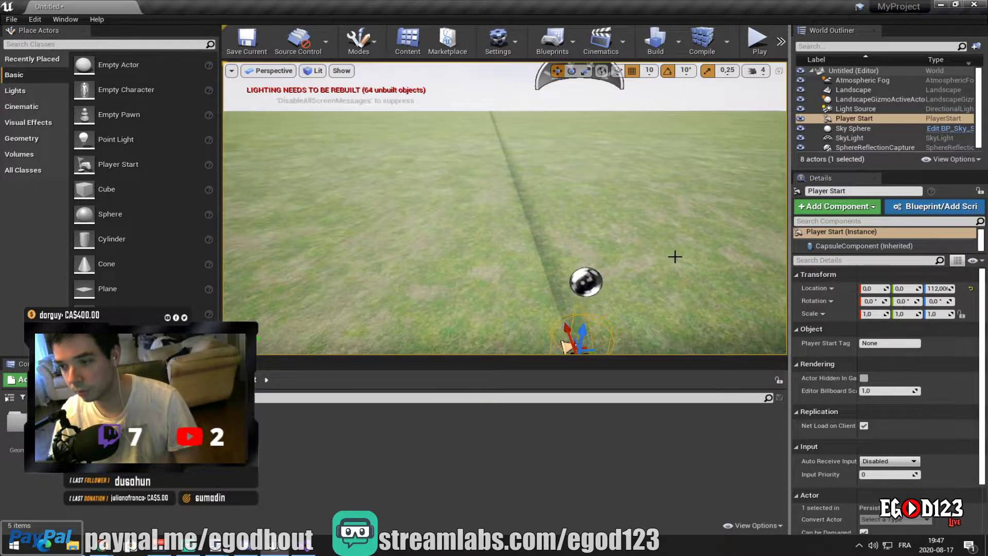
scroll(675, 257, "down", 5)
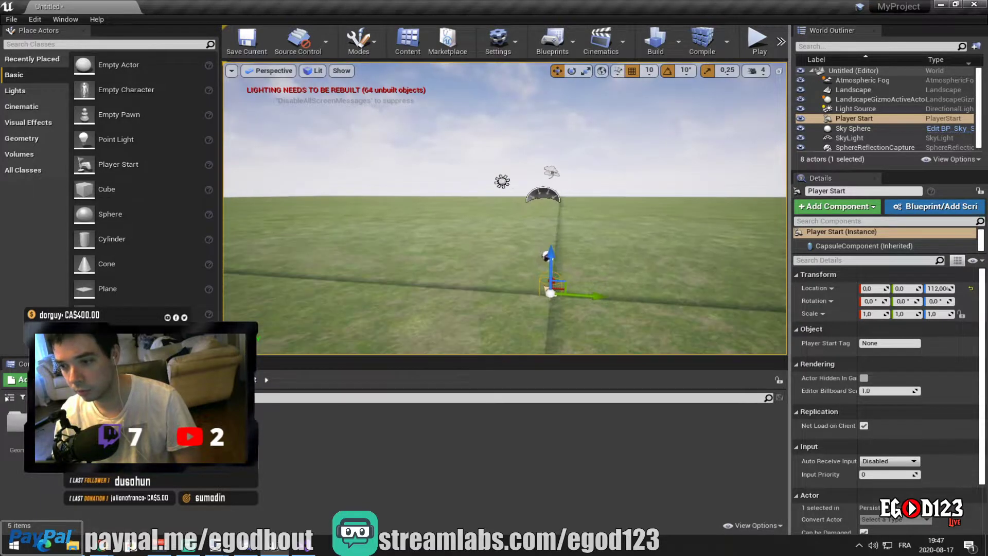
right_click_drag(547, 245, 616, 232)
scroll(547, 245, "up", 5)
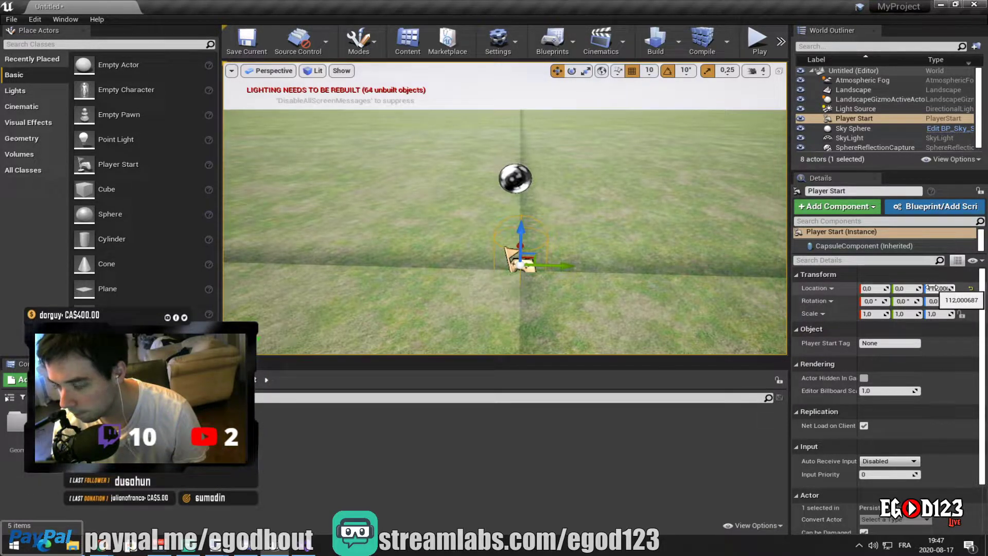
left_click_drag(523, 231, 527, 138)
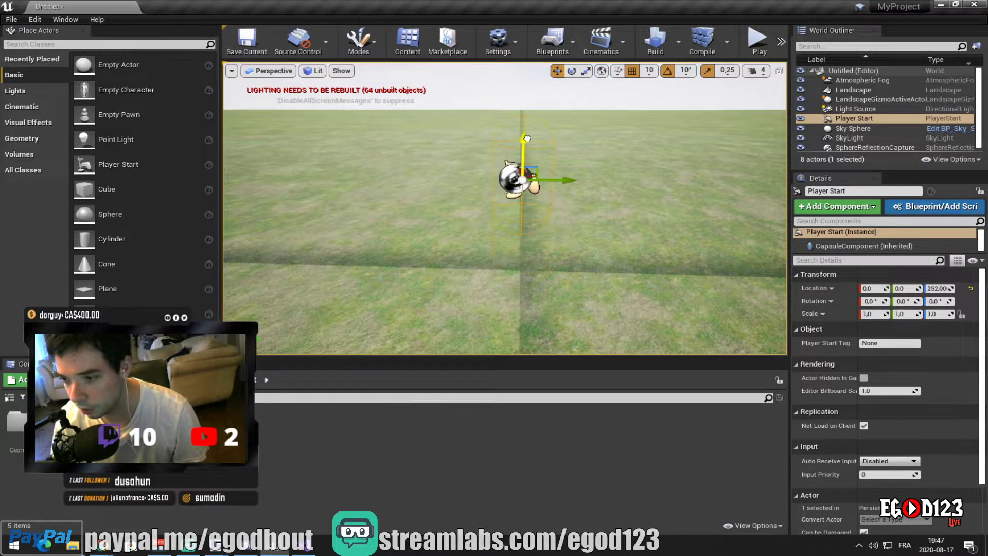
scroll(537, 150, "down", 3)
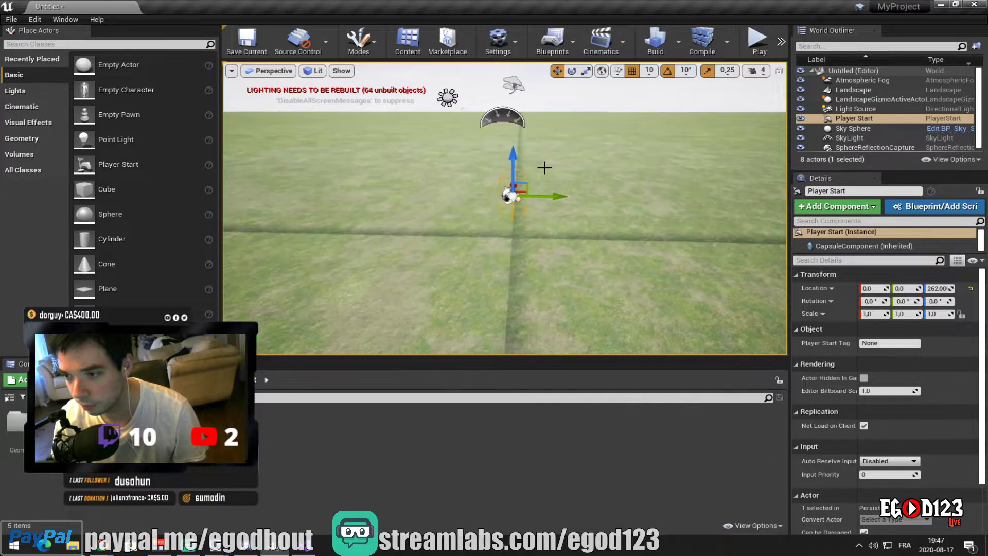
left_click(507, 197)
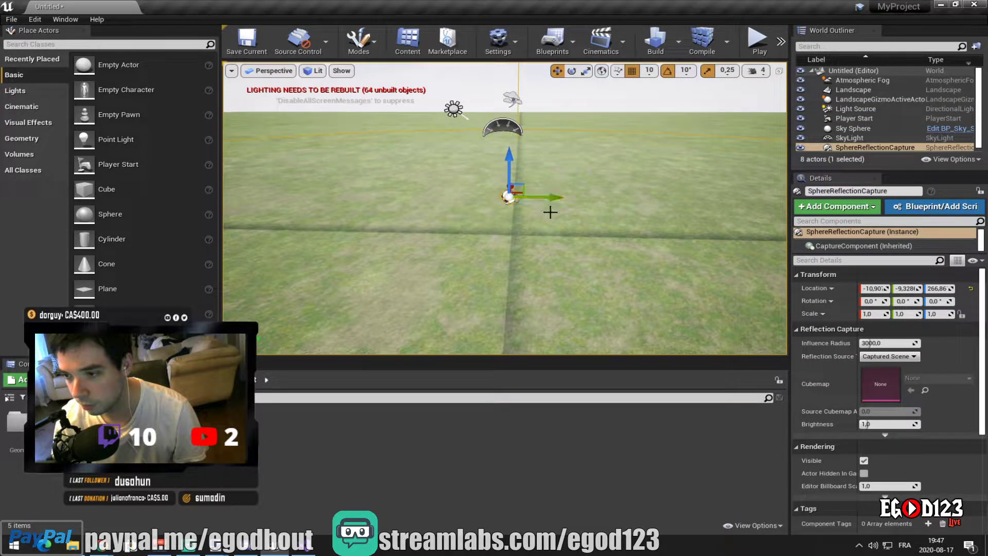
left_click(453, 109)
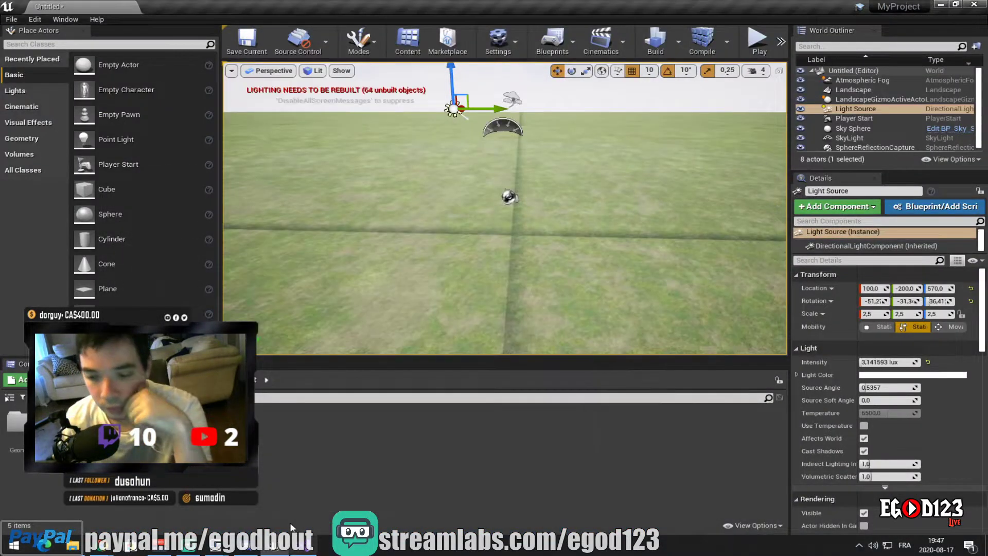
mouse_move(109, 551)
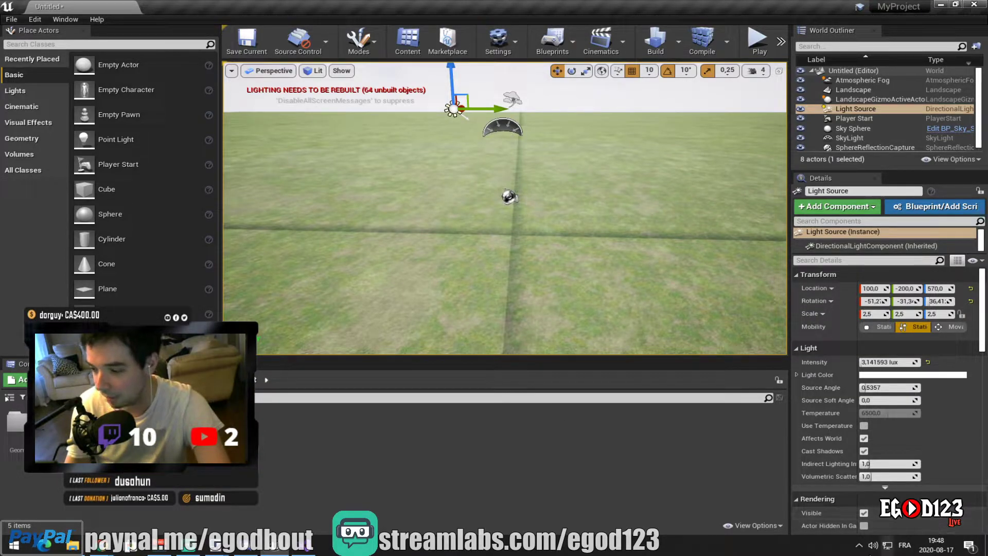
left_click(859, 547)
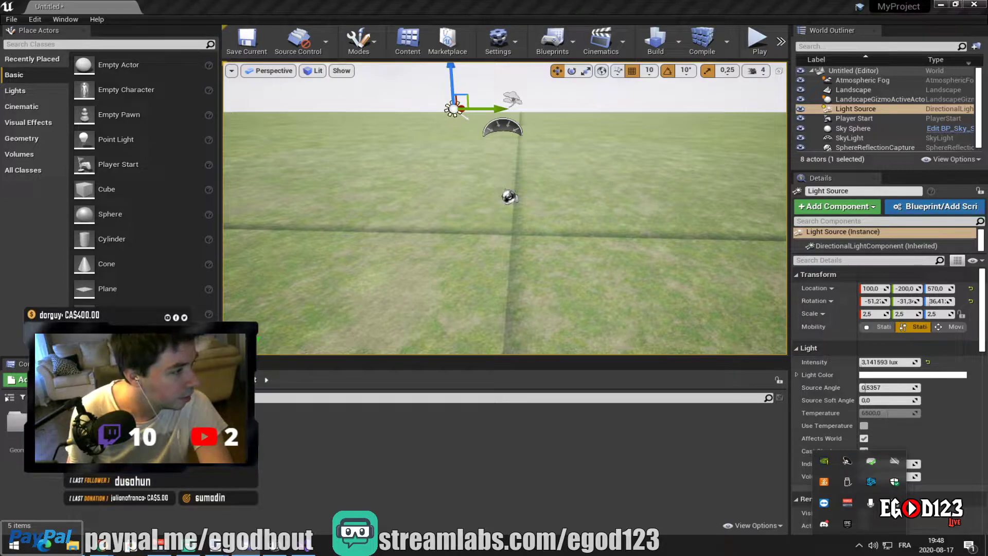
key("Escape")
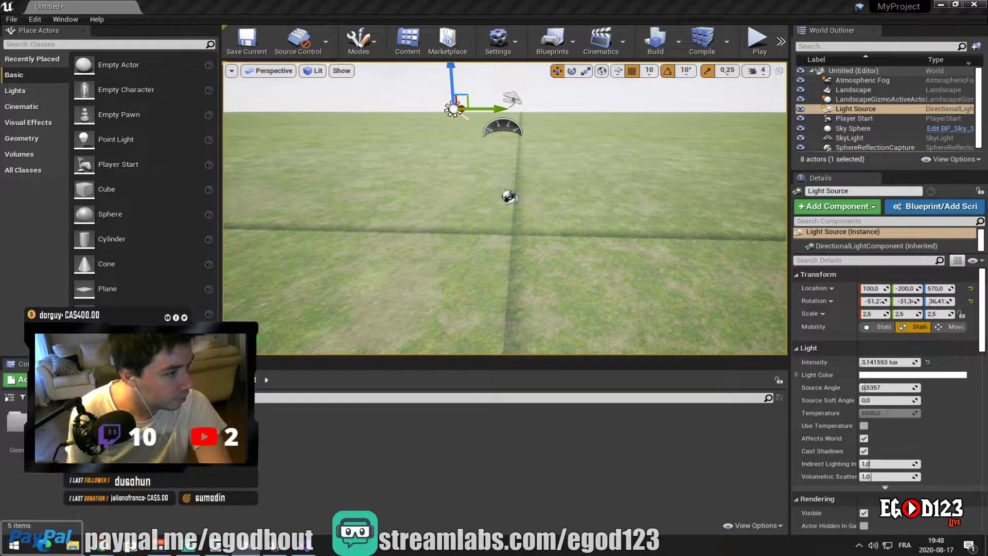
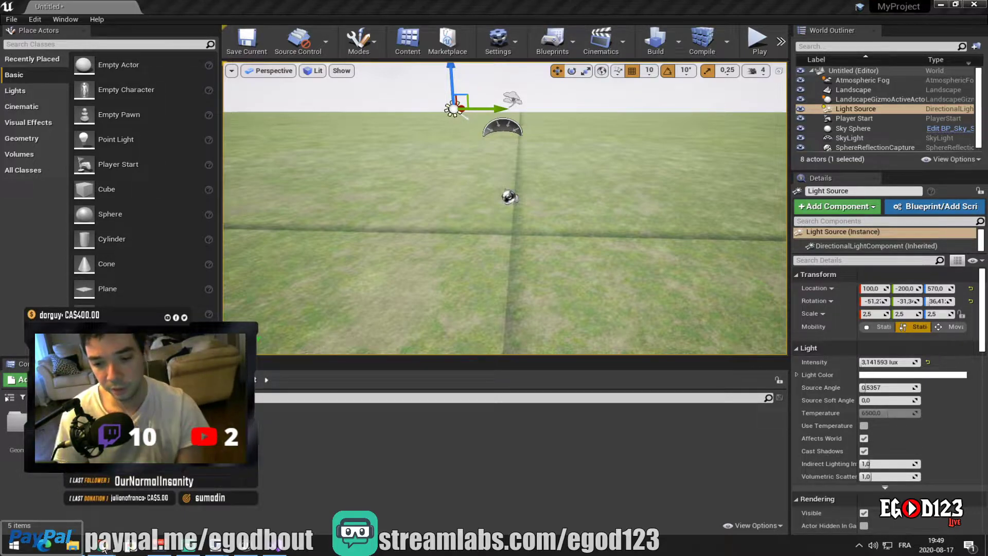
Watch the tutorial's section on light mobility in the browser, pause it and return to Unreal Editor
mouse_move(103, 550)
left_click(403, 496)
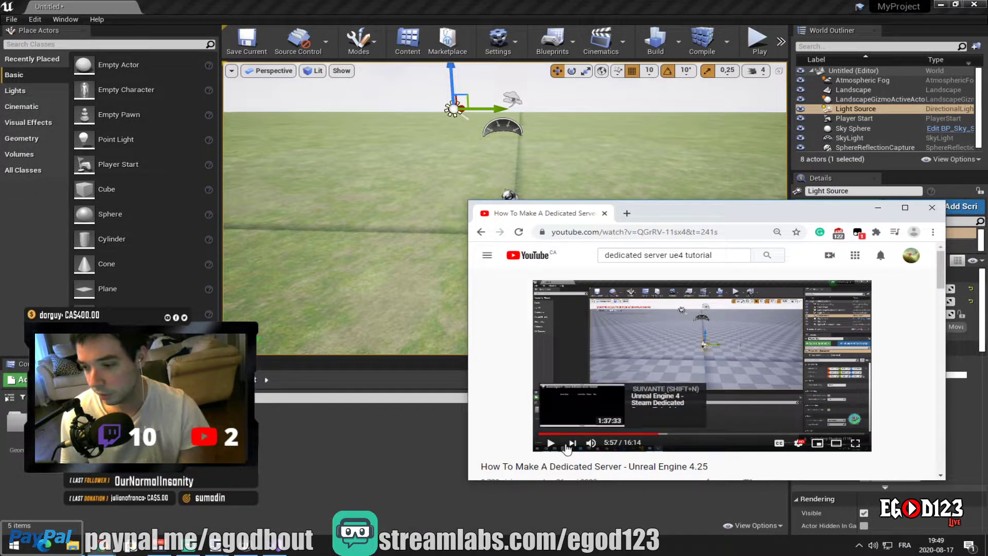
left_click(857, 444)
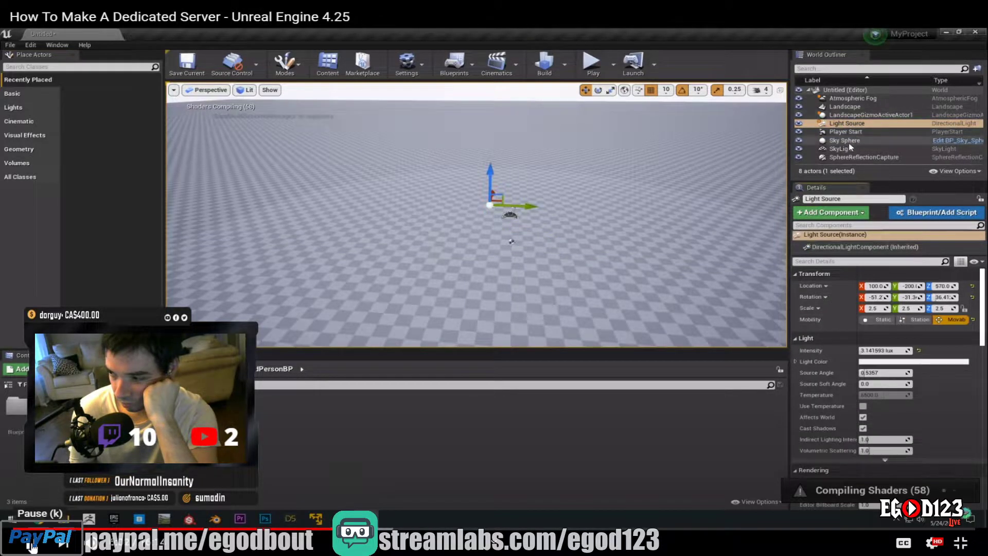
left_click(32, 547)
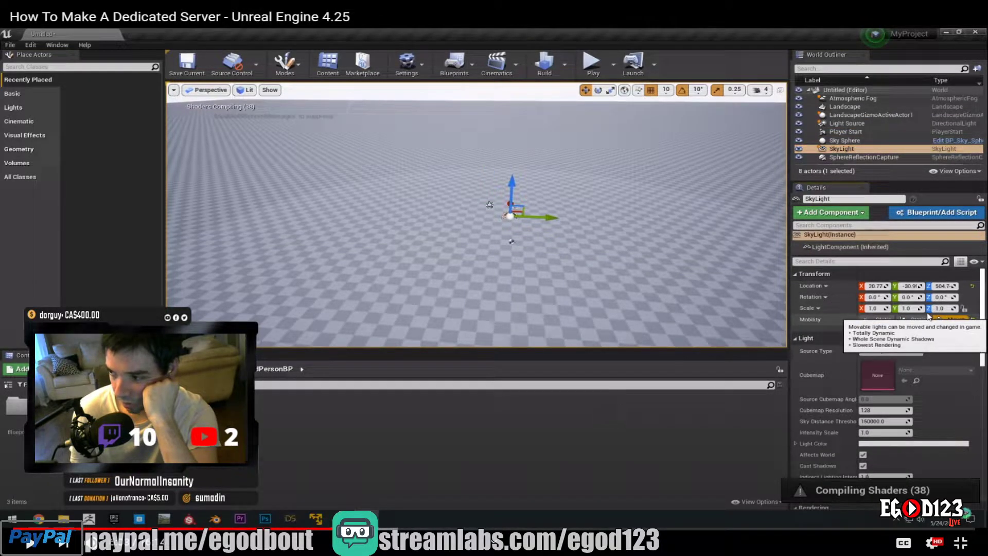
key("Escape")
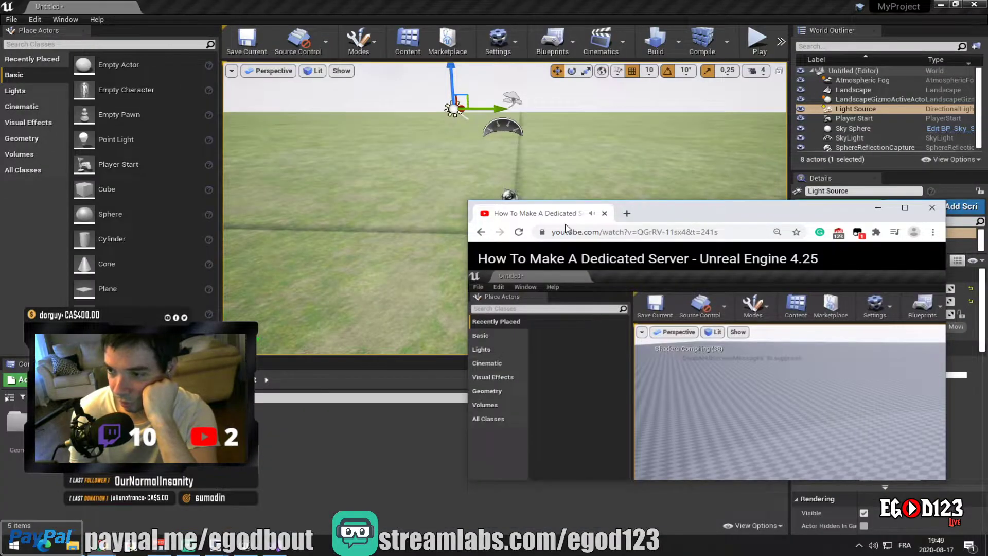
left_click(646, 18)
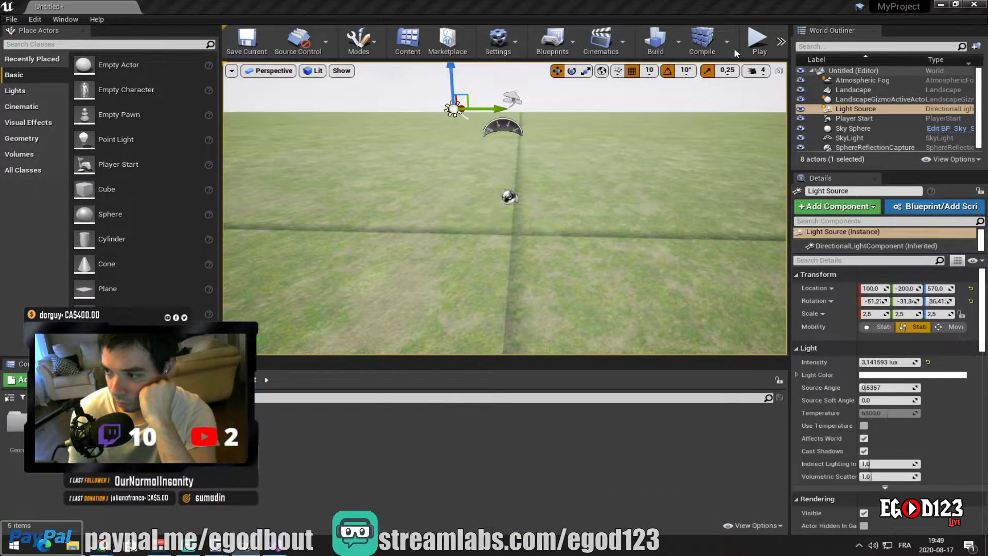
Check the SkyLight's mobility and set the Light Source's mobility to Movable
left_click(855, 138)
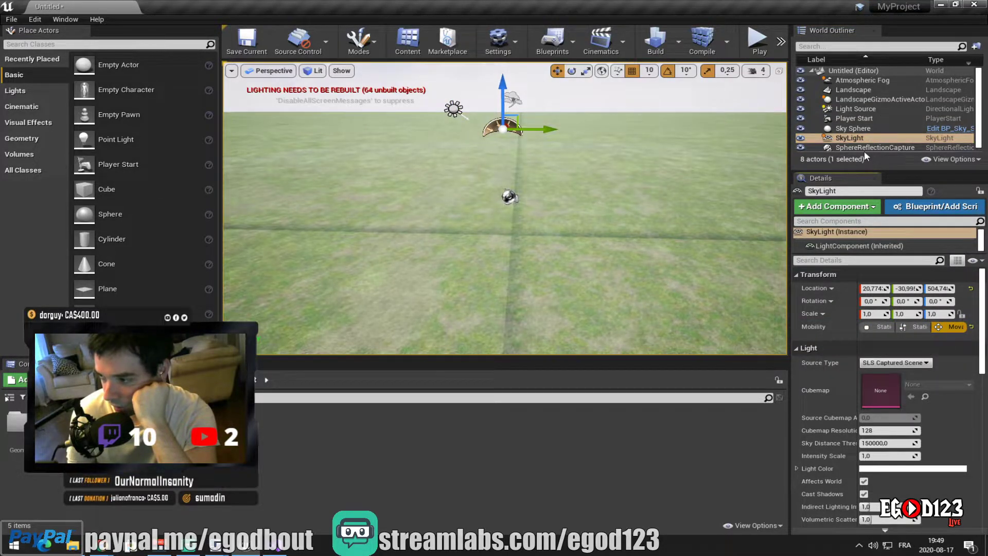
left_click(878, 110)
left_click(951, 327)
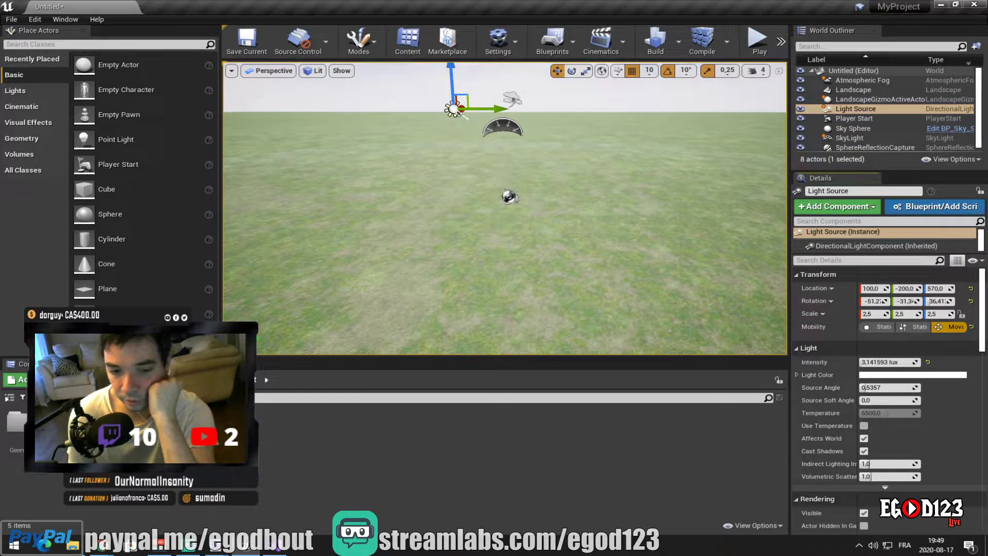
Watch the tutorial's section on saving the level in a new Maps folder in the browser, pausing the video
left_click(411, 502)
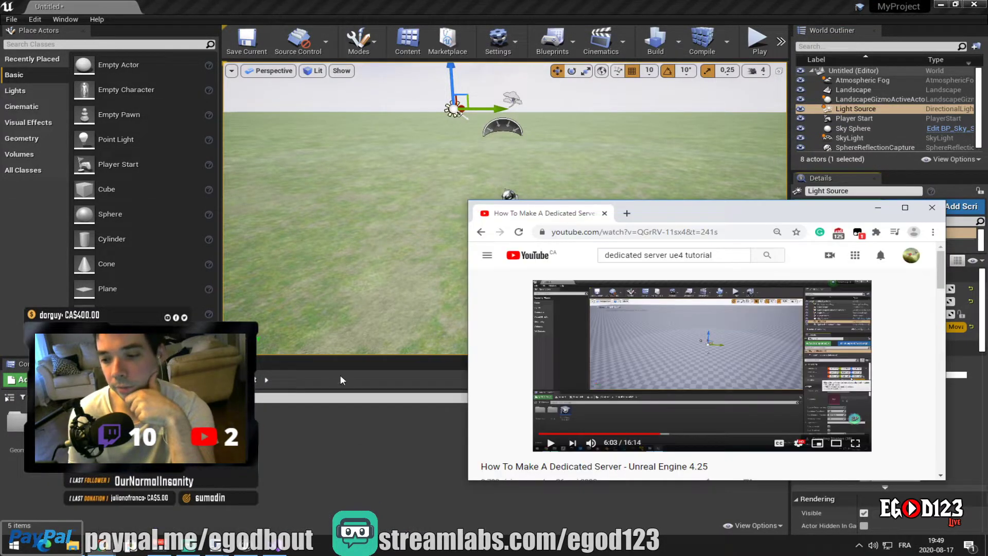
double_click(770, 362)
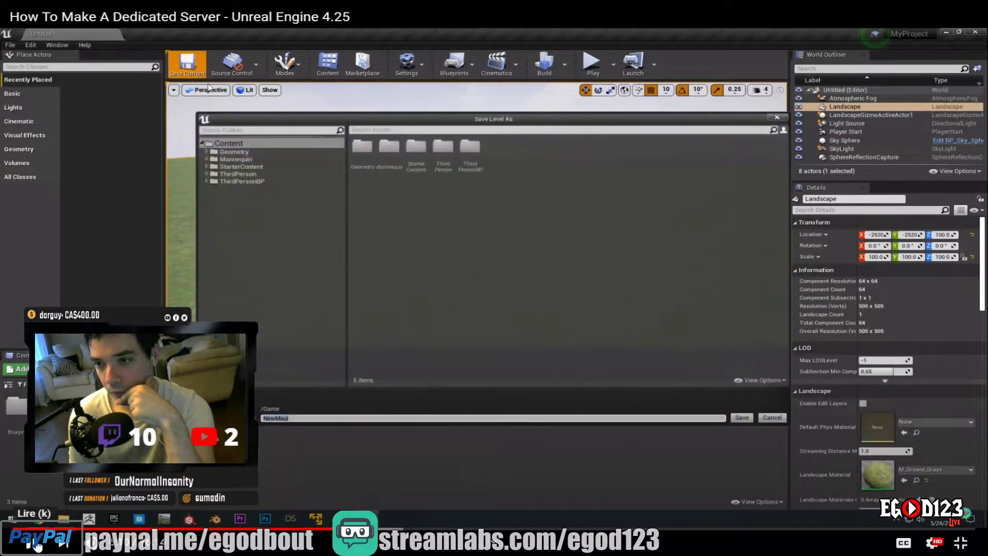
left_click(36, 544)
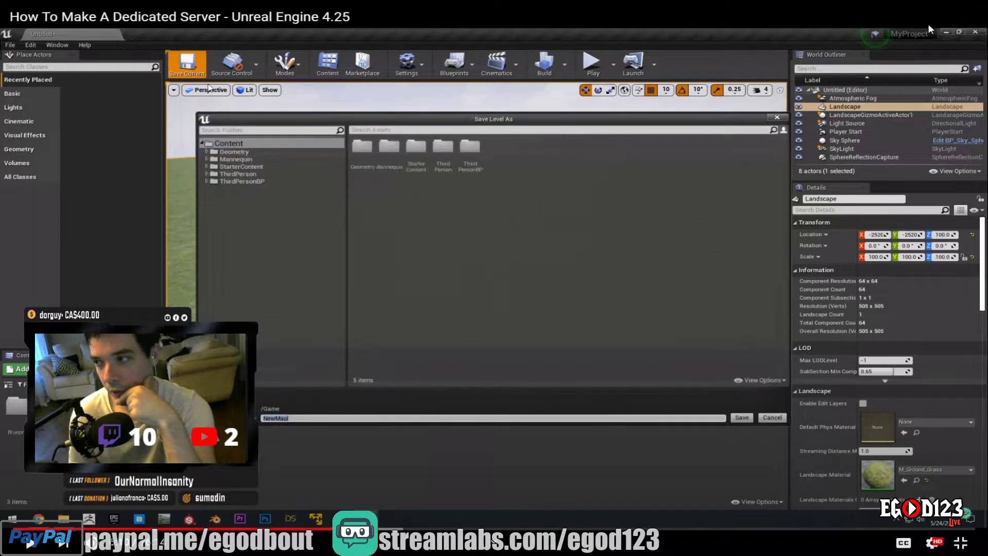
left_click(32, 544)
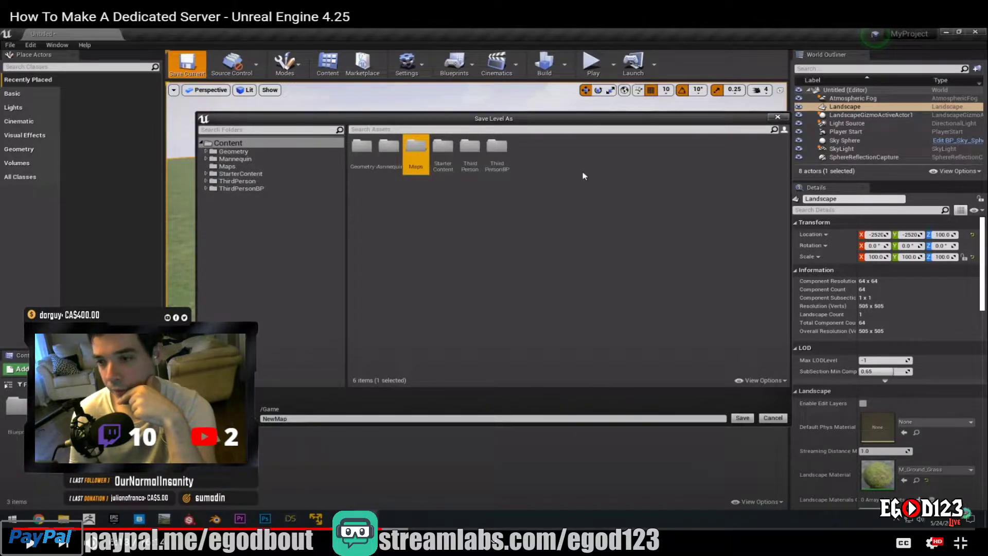
Return to Unreal Editor, start saving the current level and create a folder named Maps in Content
left_click(960, 543)
left_click(870, 205)
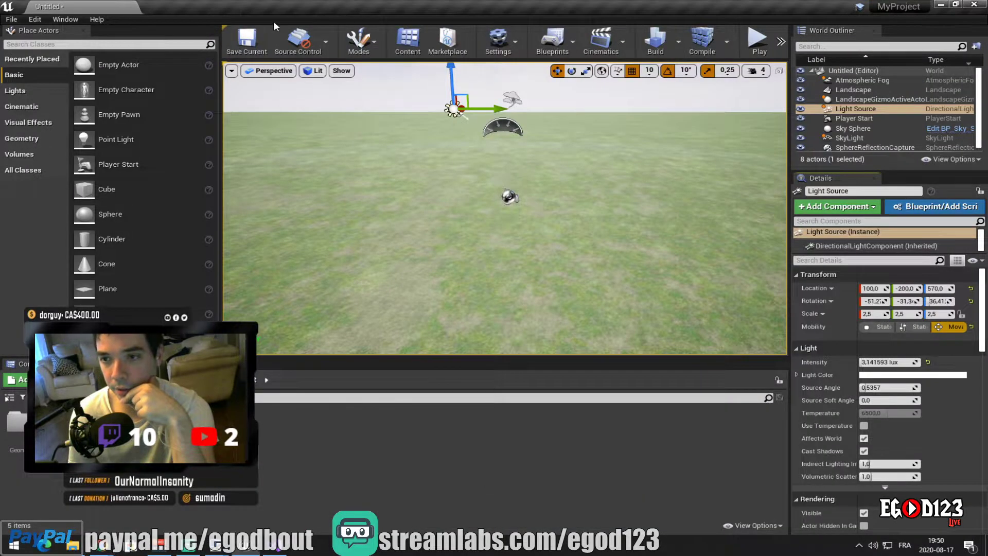
left_click(247, 40)
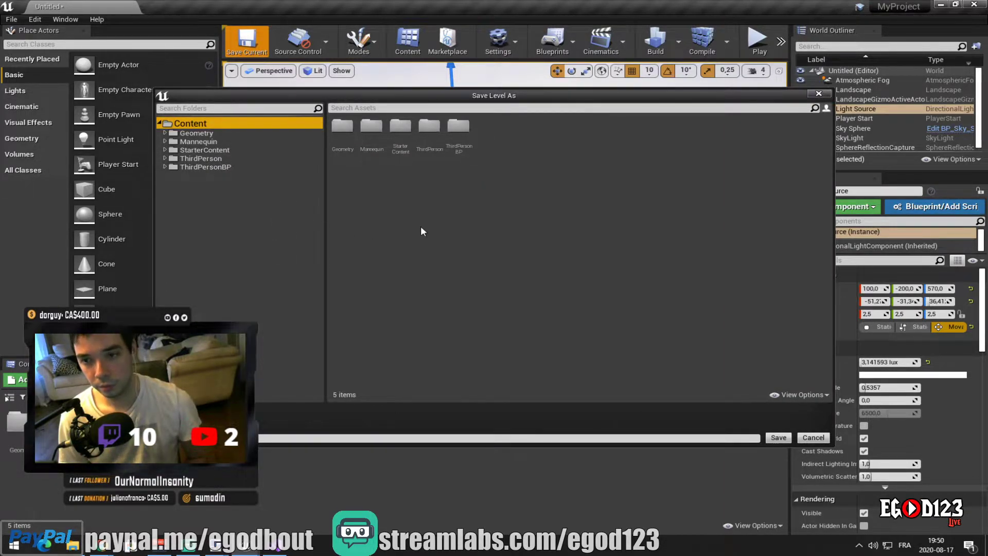
right_click(445, 197)
left_click(470, 210)
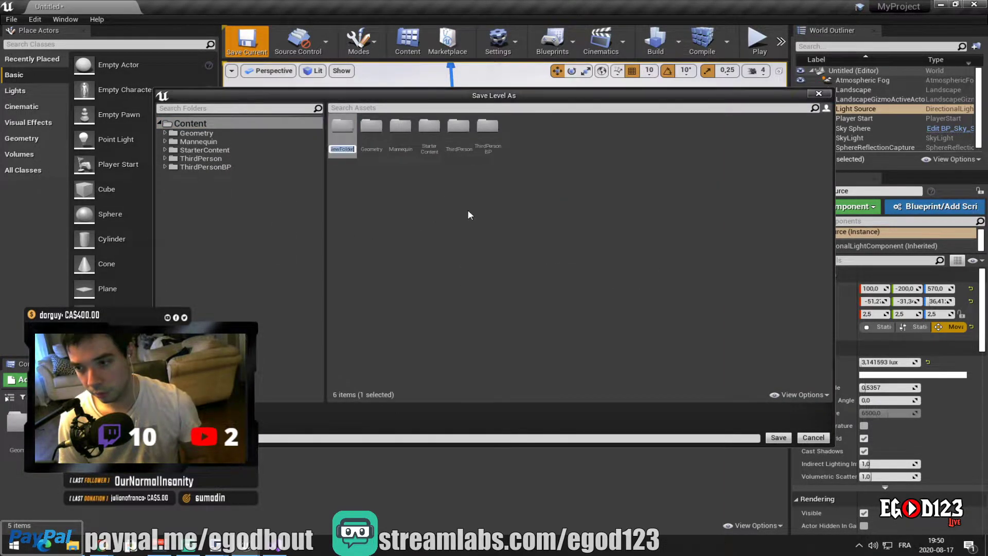
type("Maps")
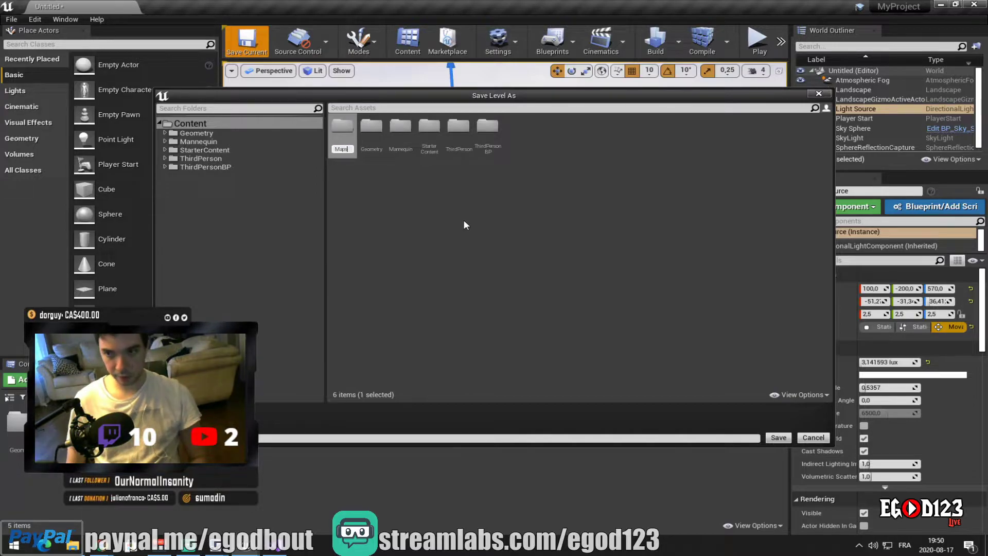
key("Return")
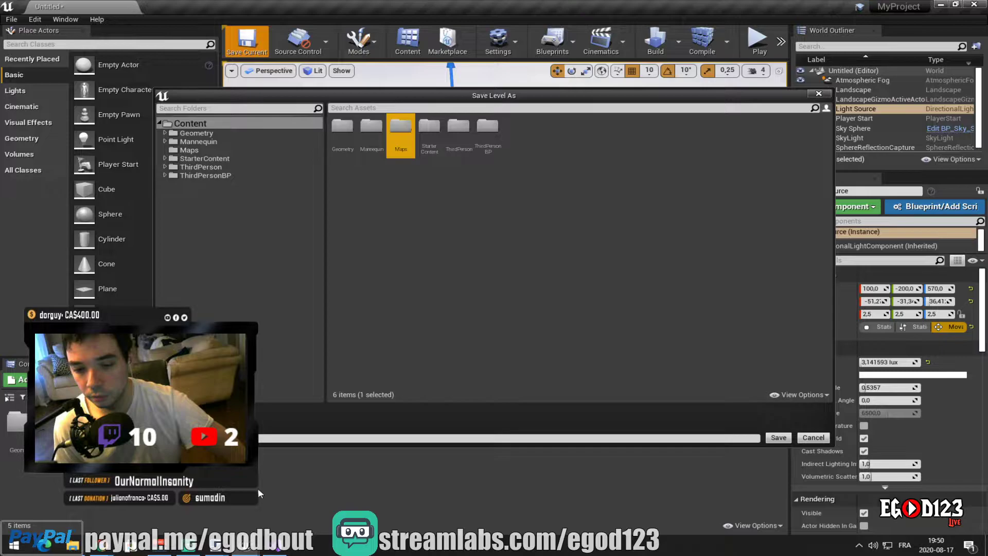
Watch the tutorial's section on naming the saved level in the browser, pause it and leave full screen
left_click(104, 549)
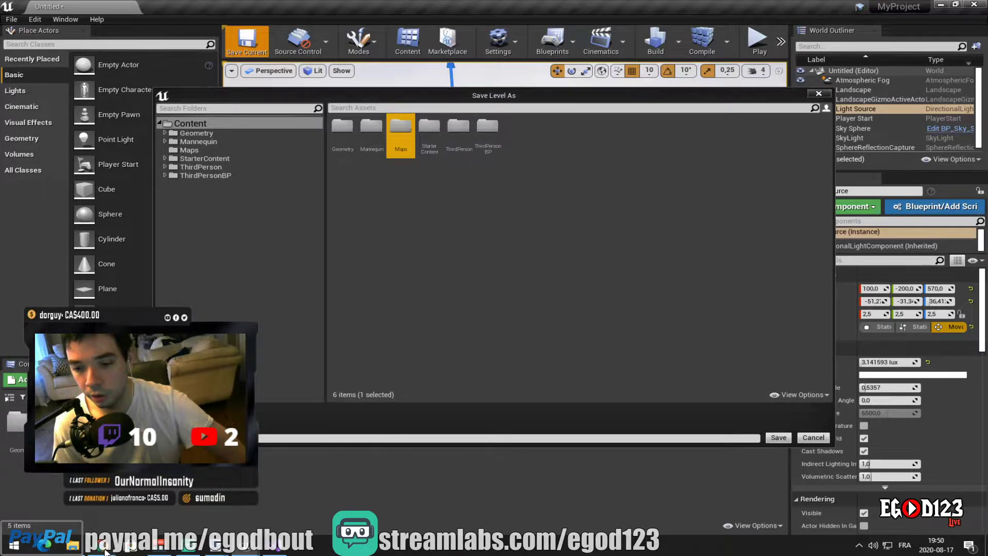
left_click(422, 507)
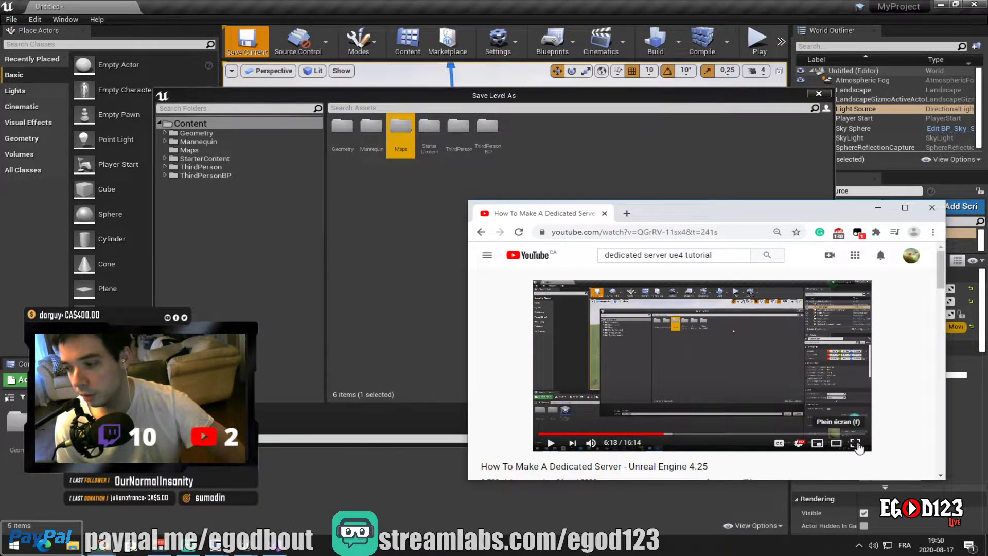
key("f")
left_click(27, 548)
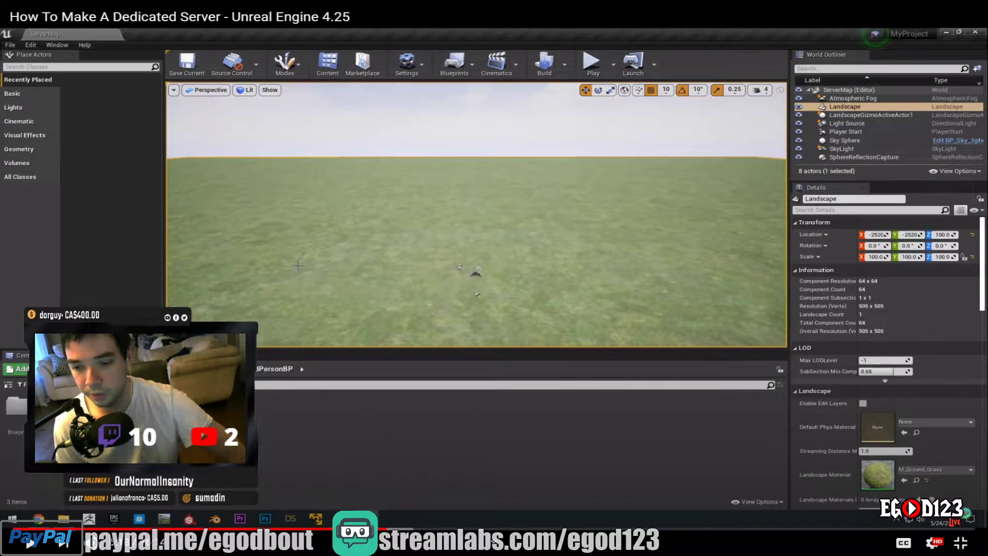
left_click(961, 541)
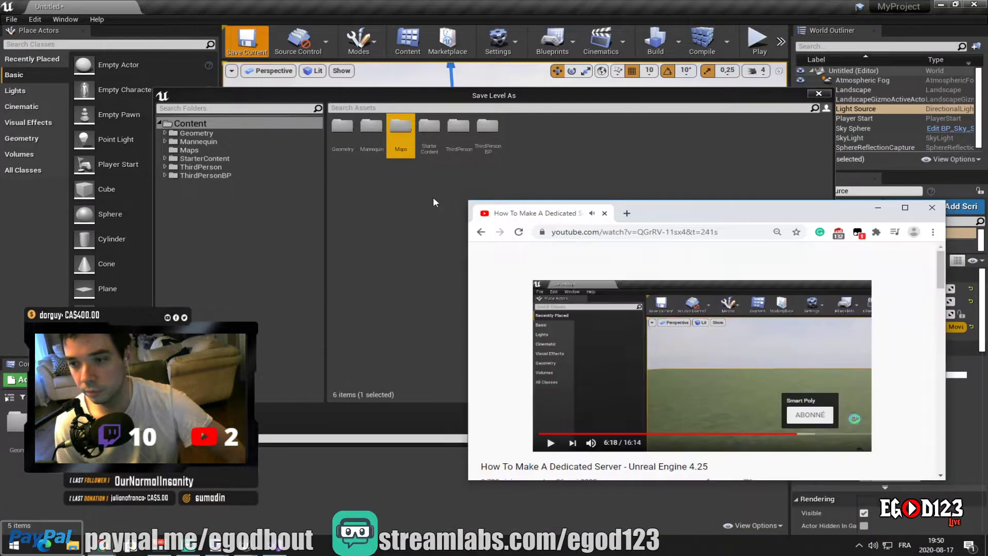
Save the level in the Maps folder under the name ServerMap
left_click(434, 196)
double_click(400, 126)
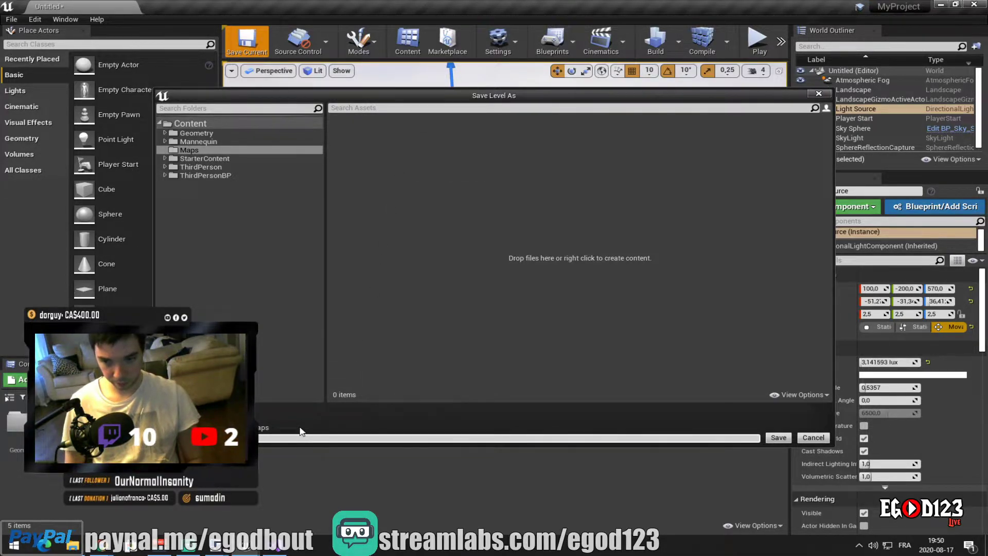
type("ap")
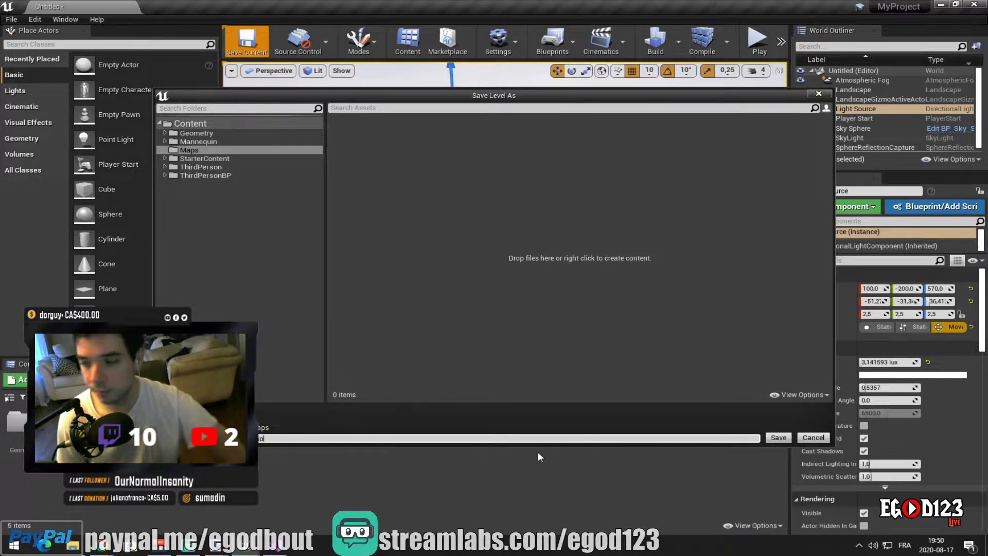
left_click(778, 438)
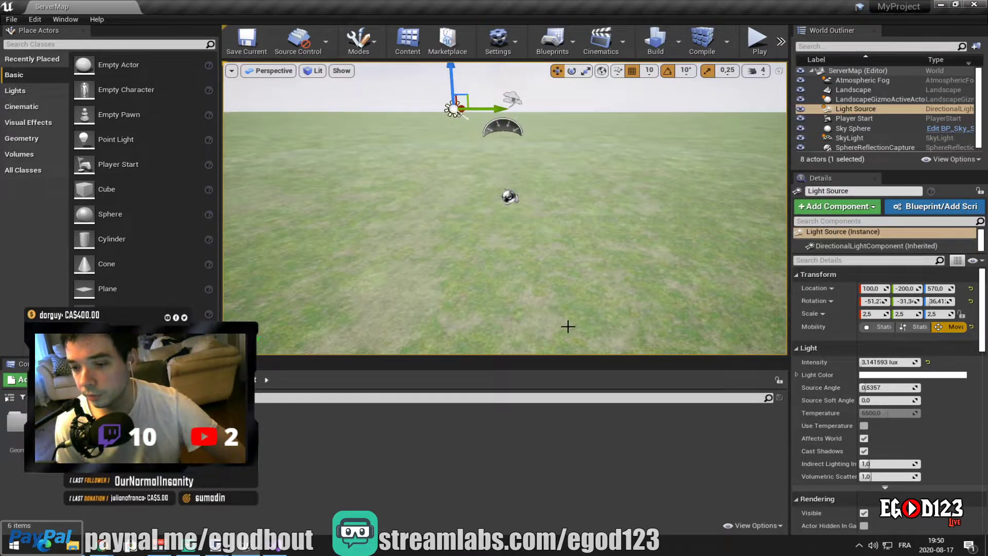
Watch the tutorial's section on opening the project settings in the browser, pausing the video
mouse_move(517, 544)
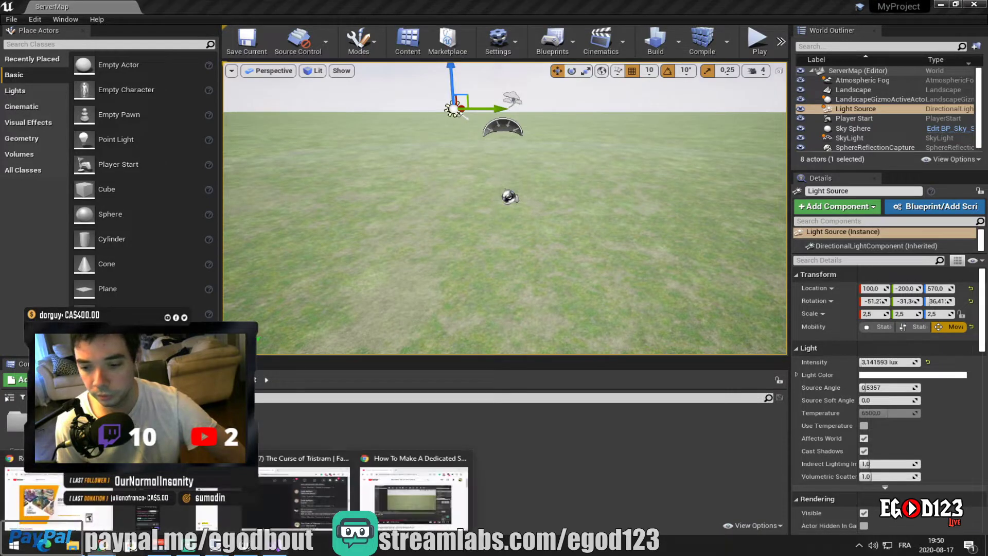
left_click(655, 431)
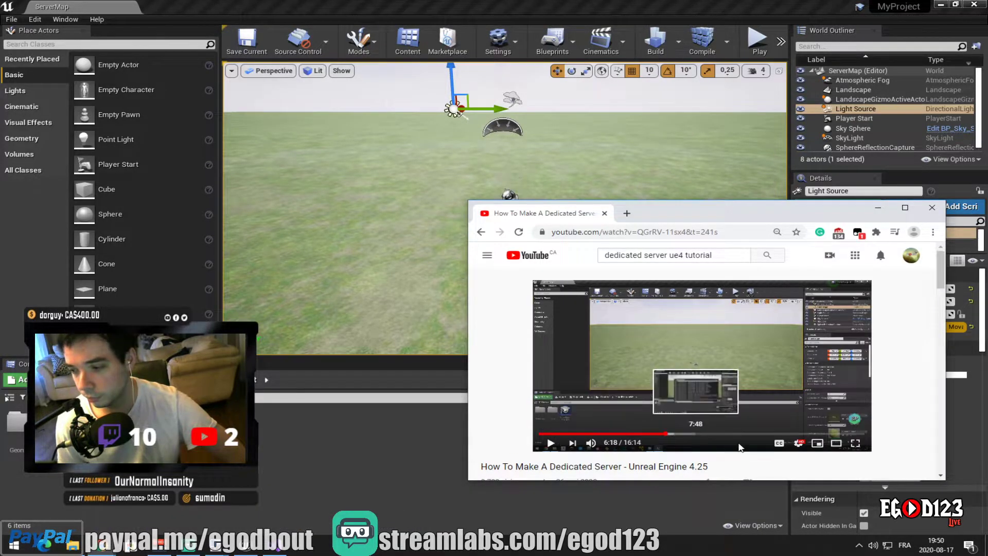
left_click(856, 443)
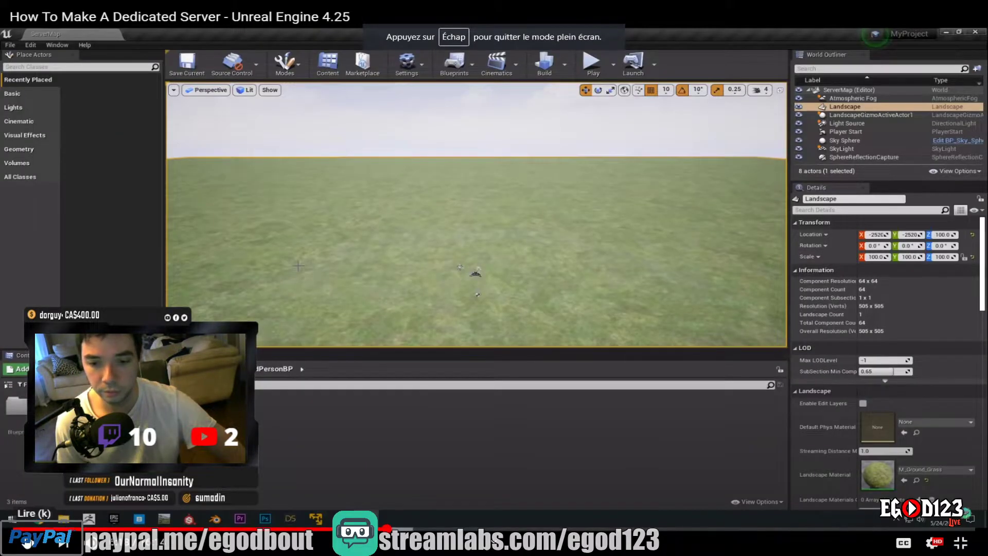
left_click(30, 540)
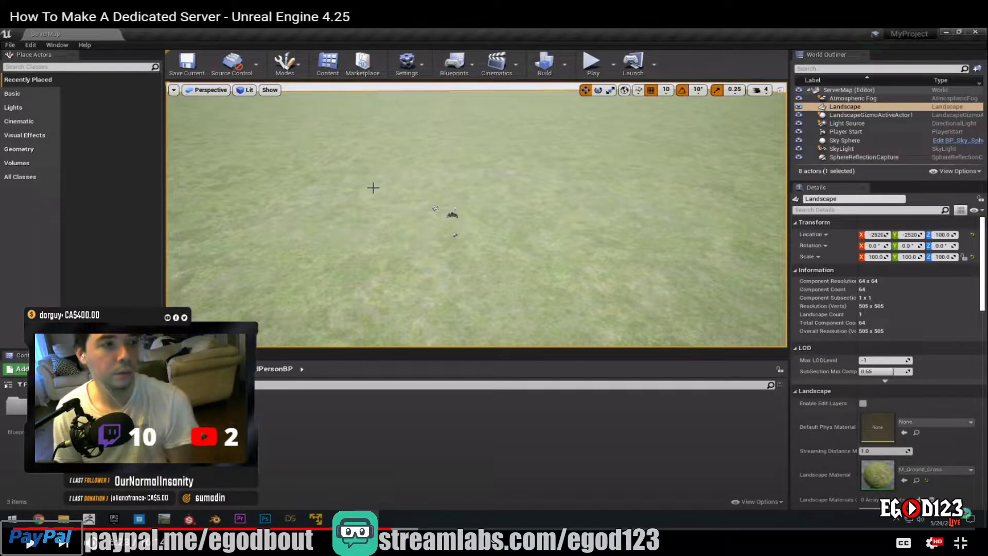
left_click(13, 439)
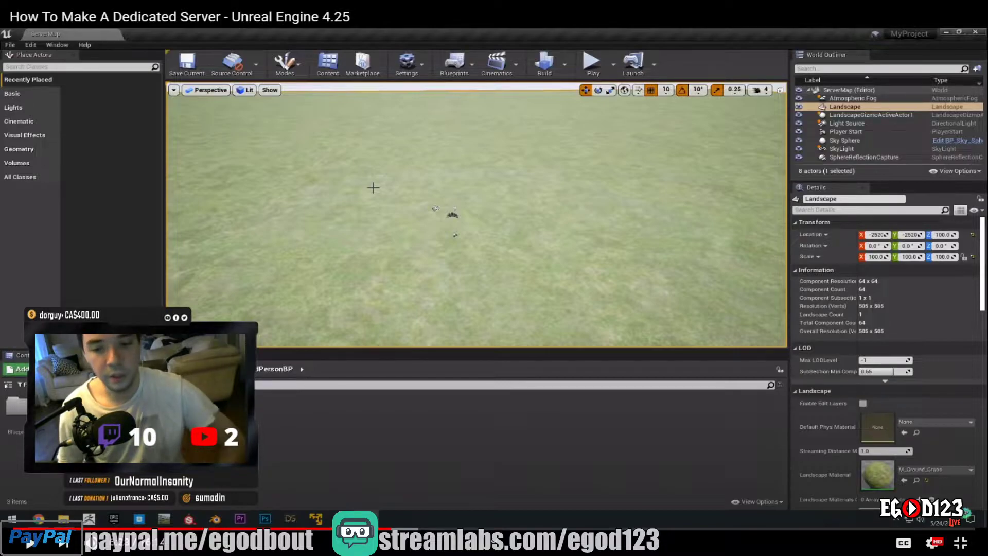
left_click(29, 545)
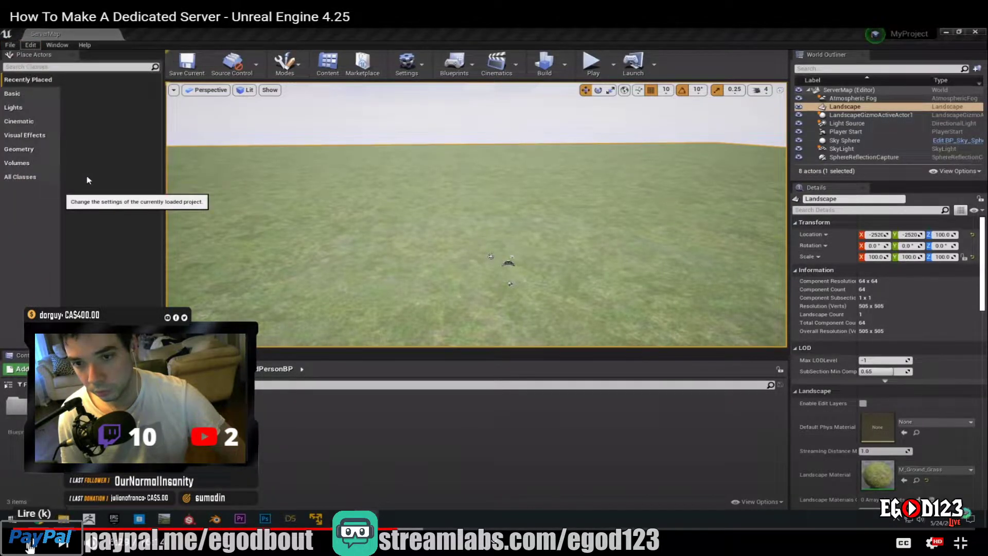
Return to Unreal Editor and open the Project Settings
key("Escape")
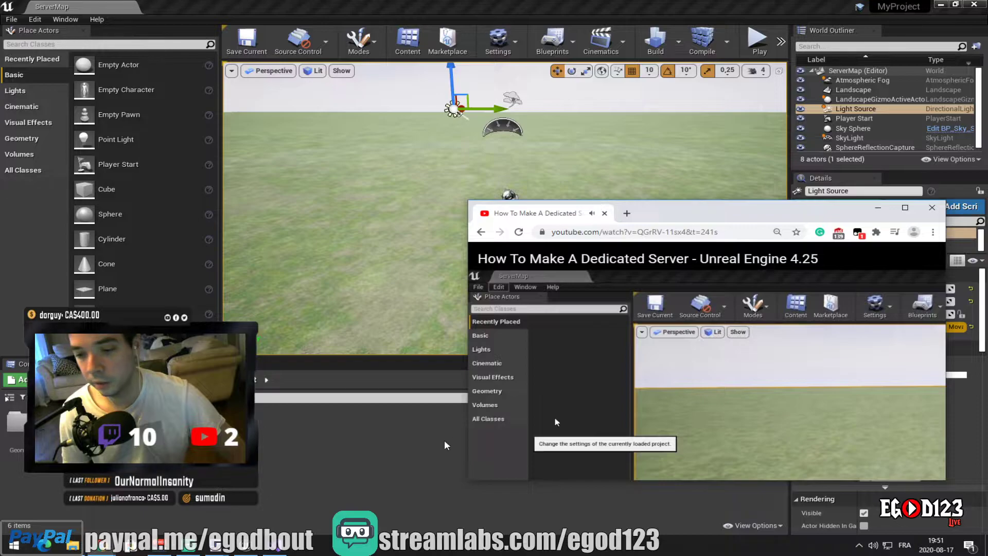
left_click(35, 19)
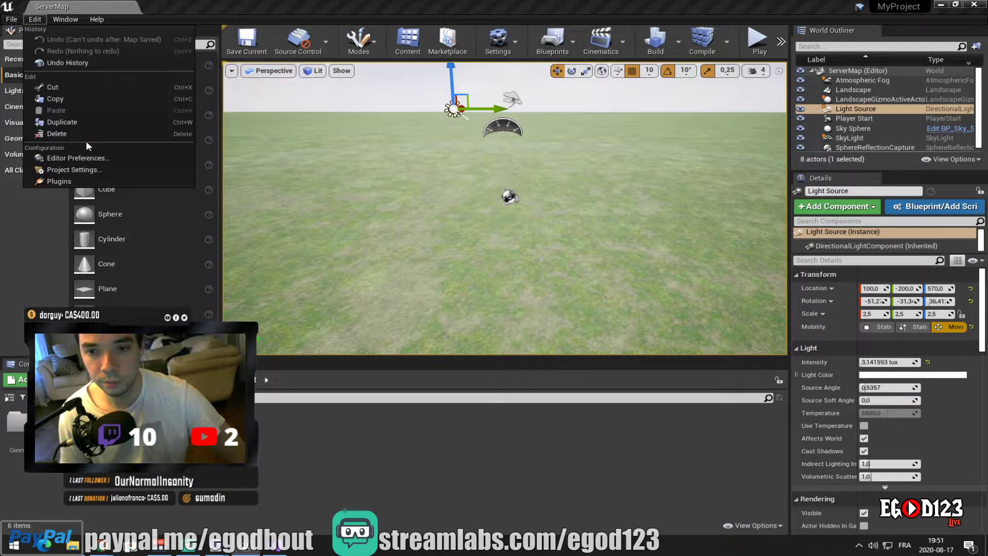
left_click(91, 170)
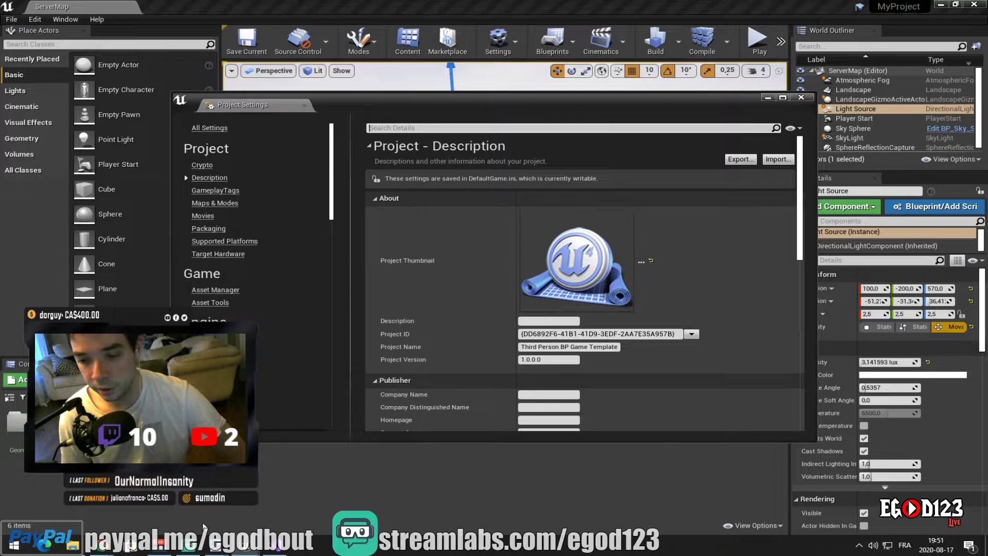
Watch the tutorial's section on the advanced Packaging settings in the browser, pause it and leave full screen
mouse_move(242, 545)
left_click(414, 494)
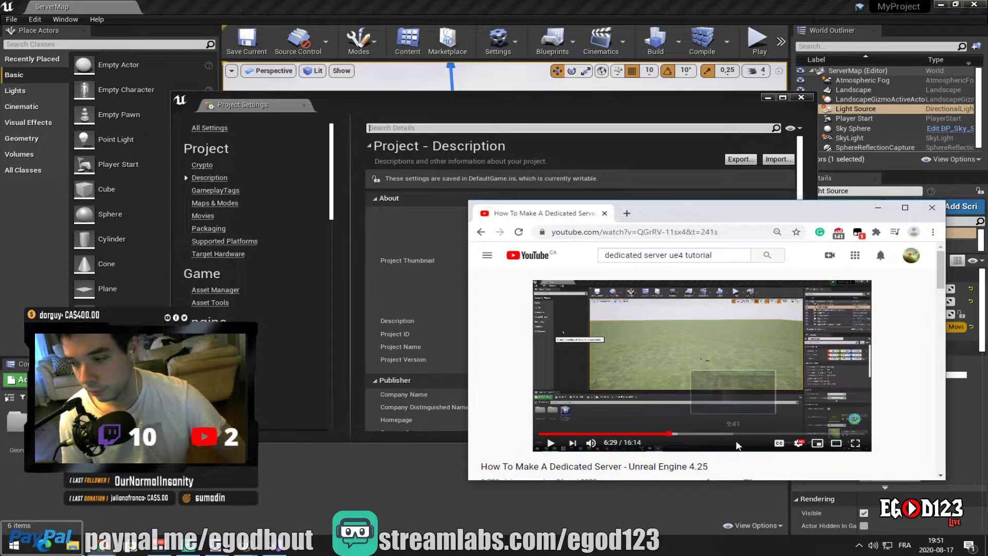
left_click(855, 443)
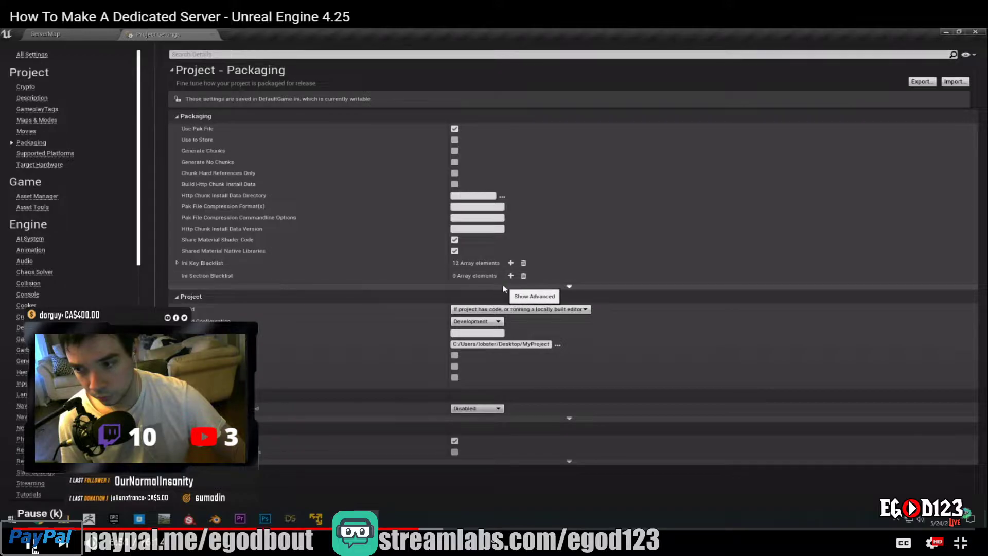
left_click(349, 286)
scroll(346, 298, "down", 4)
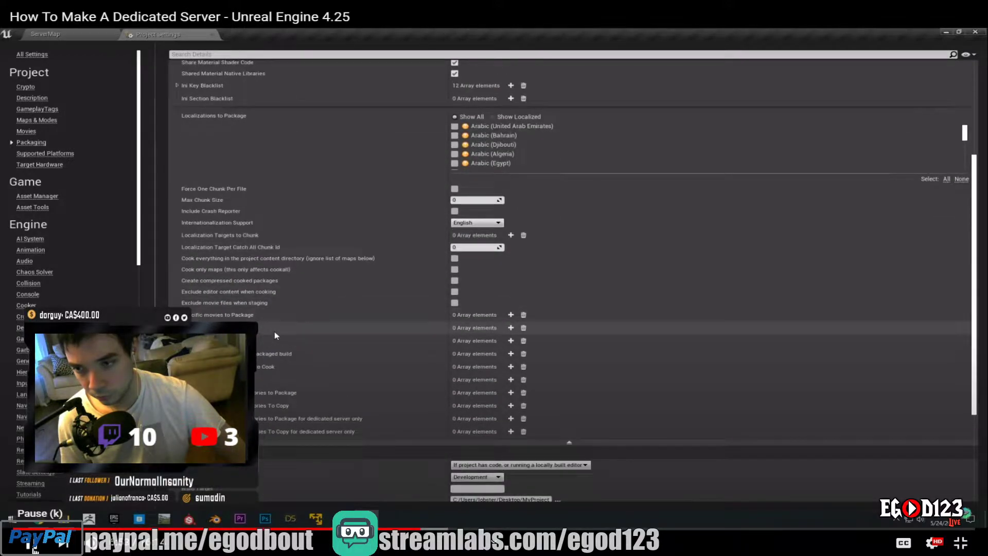
left_click(33, 548)
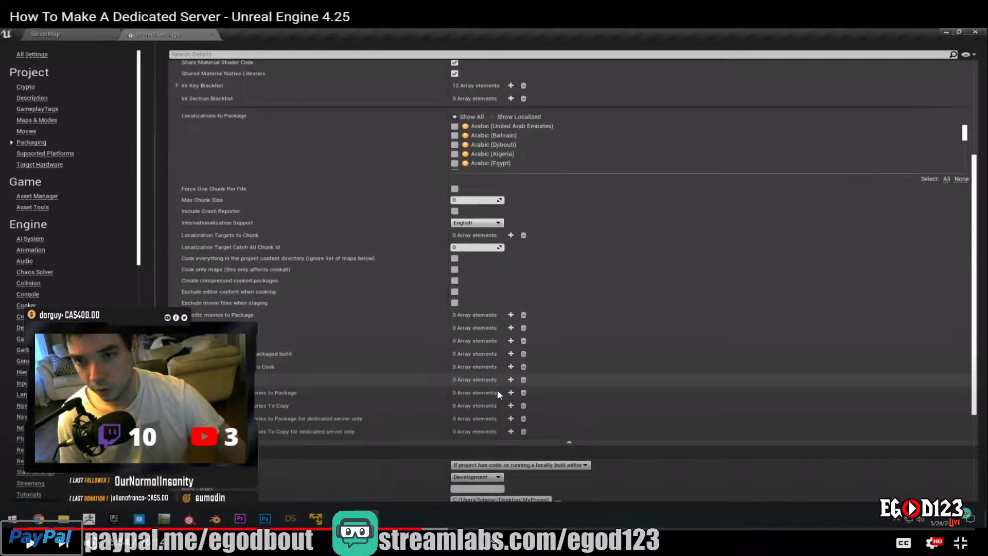
double_click(553, 373)
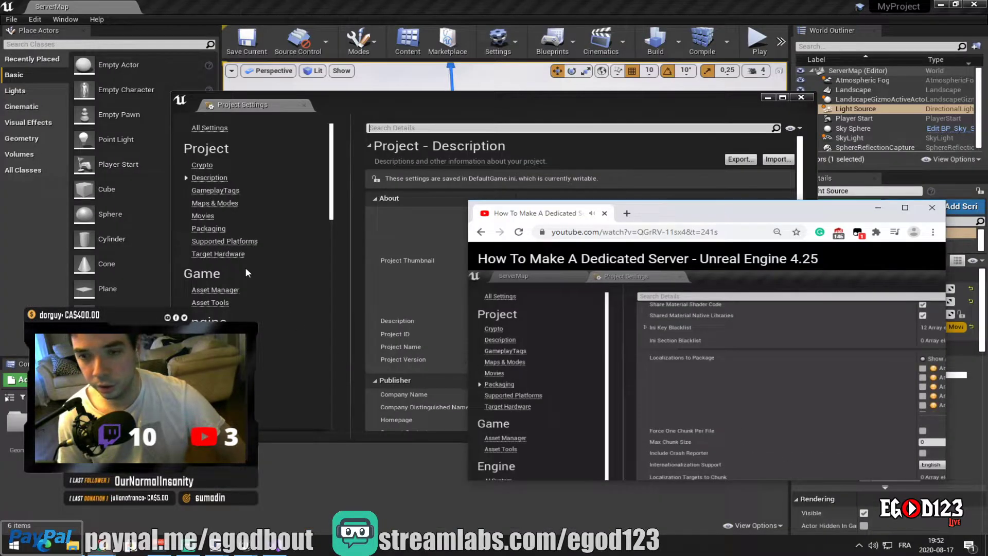
Show the Packaging category of the Project Settings in Unreal Editor, down to its Project and Blueprints sections
left_click(221, 233)
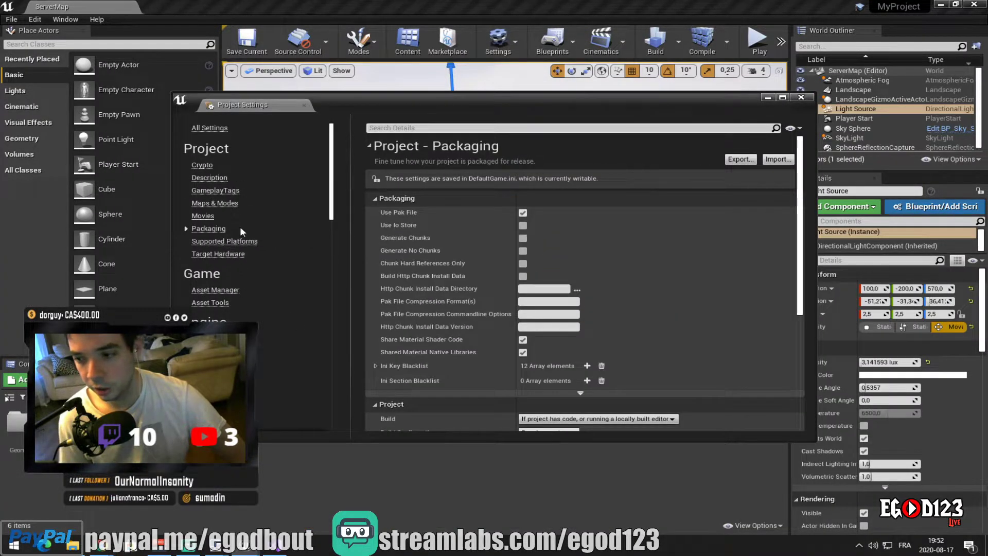
scroll(649, 297, "down", 3)
scroll(650, 297, "down", 3)
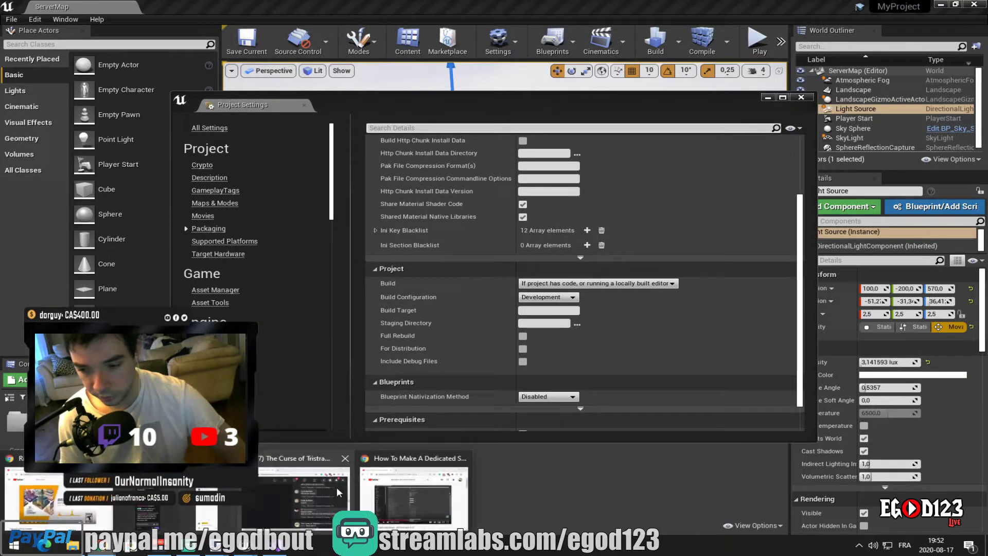
Watch the tutorial's section on the list of maps for the packaged build in the browser, pausing the video
left_click(414, 494)
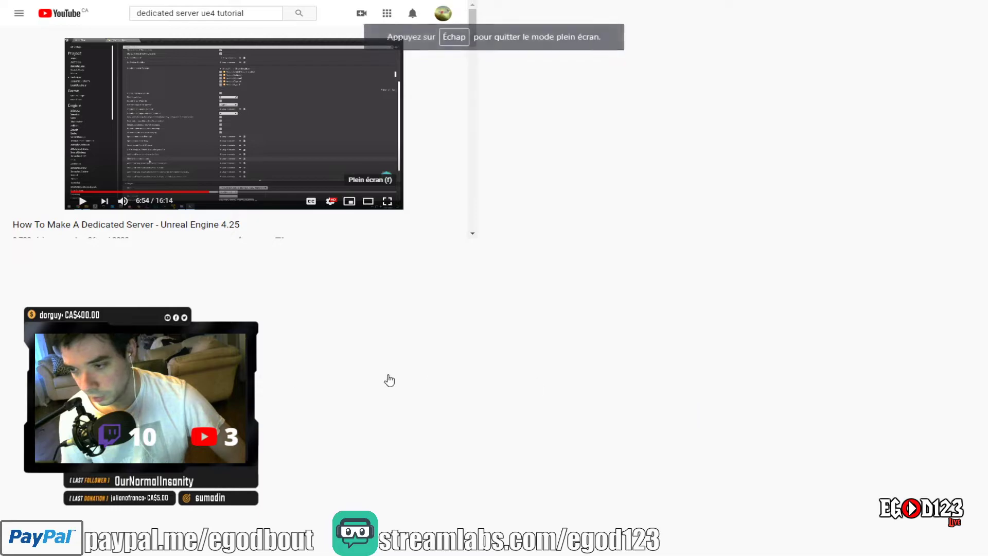
left_click(856, 442)
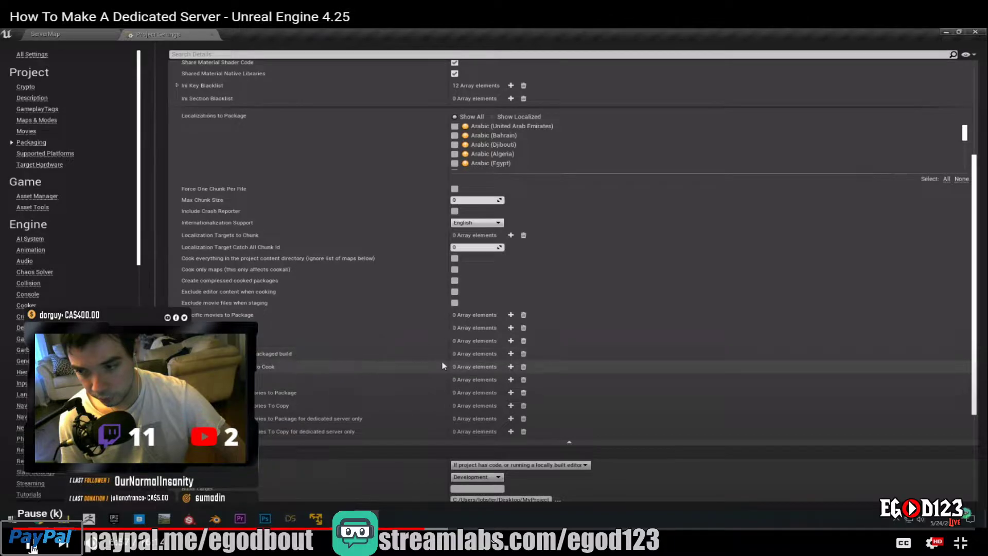
left_click(32, 548)
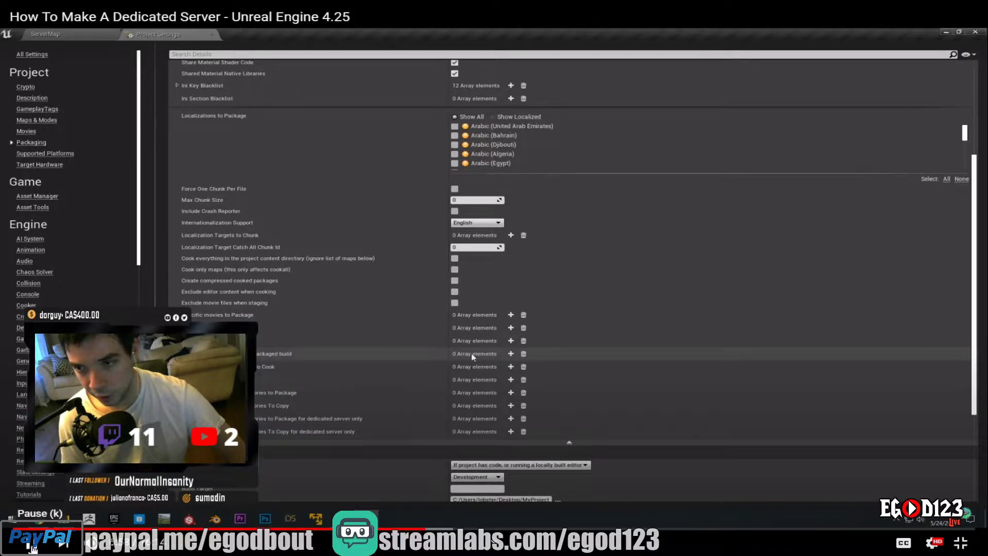
left_click(960, 542)
Switch to Unreal Editor, expand the advanced Packaging settings and add one entry to the list of maps to include in a packaged build
left_click(458, 258)
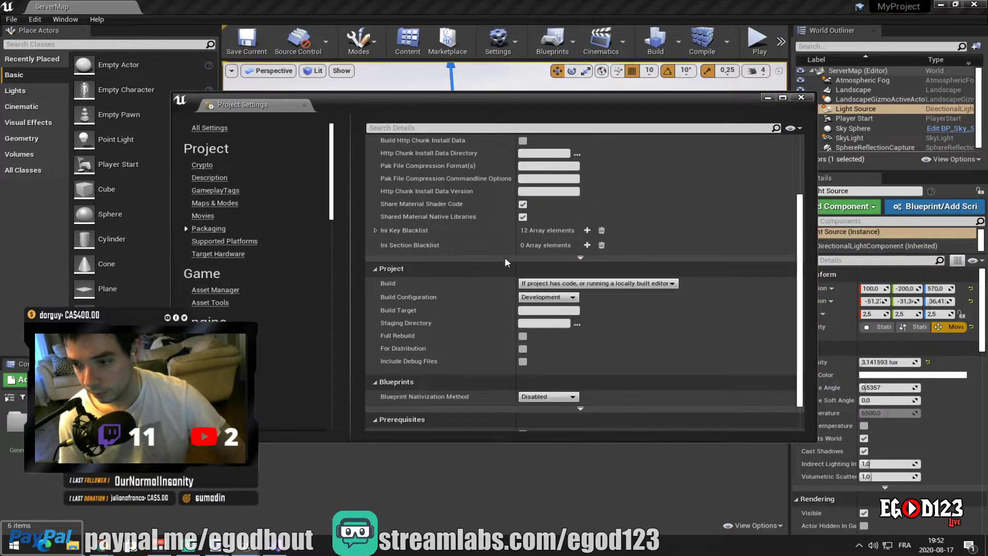
scroll(473, 309, "down", 1)
scroll(470, 301, "up", 5)
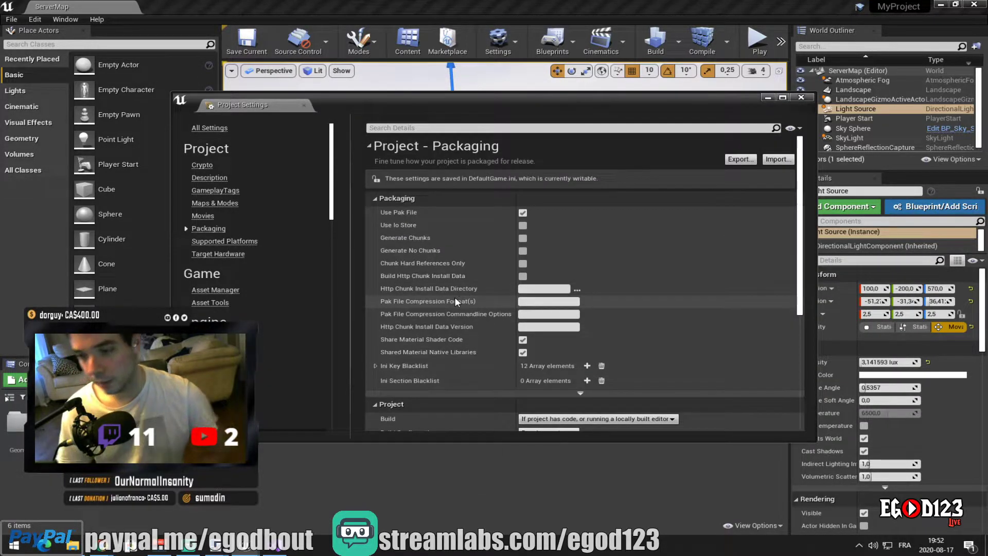
scroll(432, 300, "down", 6)
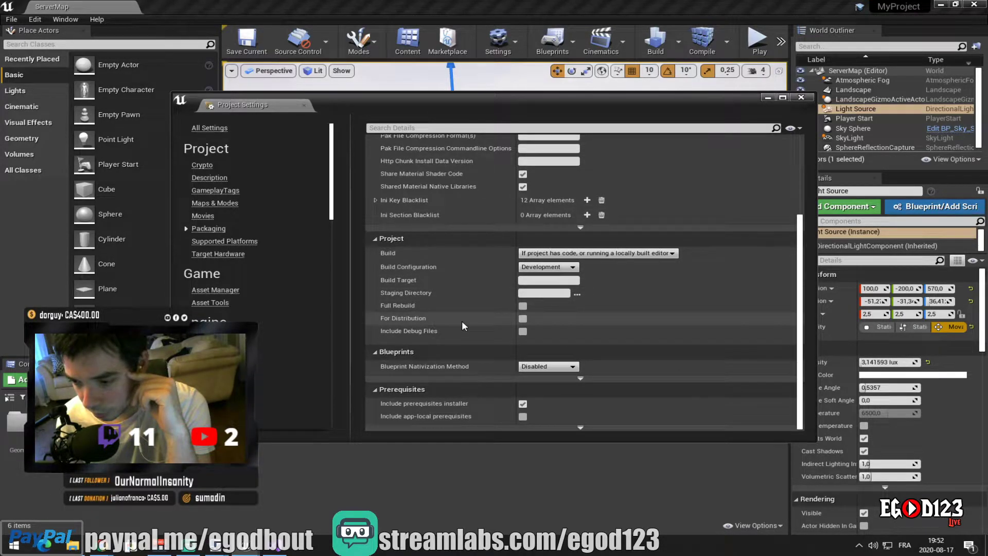
scroll(462, 323, "up", 3)
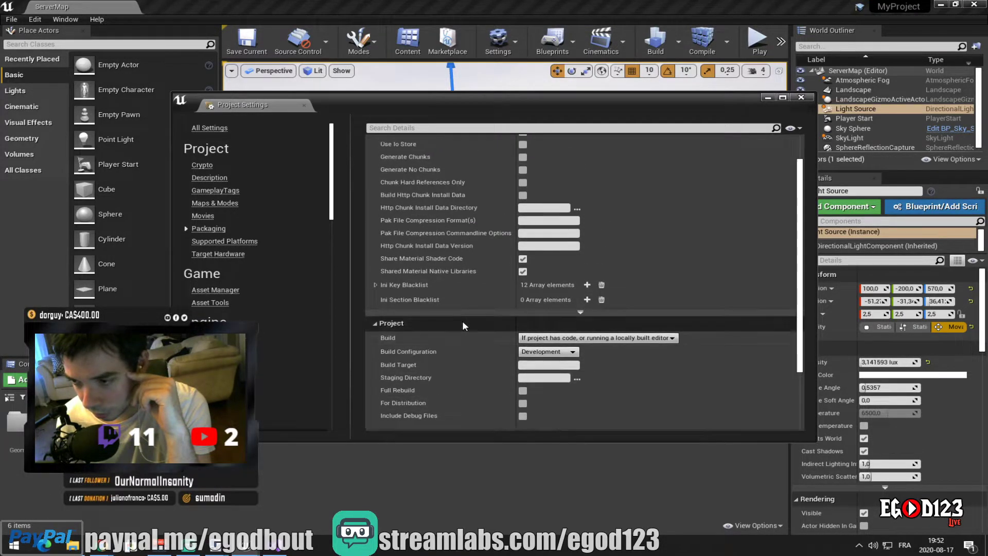
left_click(539, 312)
scroll(502, 310, "down", 8)
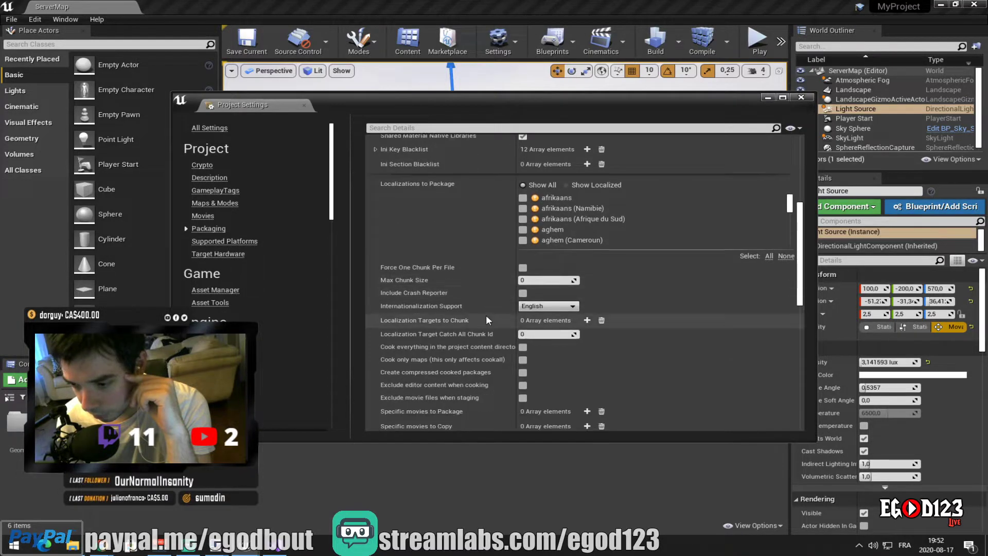
scroll(478, 317, "down", 2)
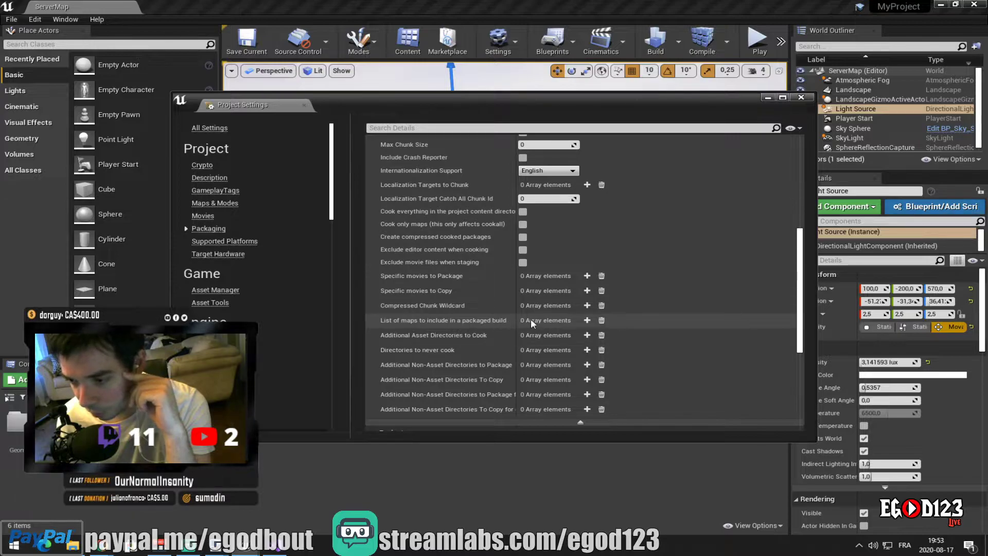
left_click(587, 320)
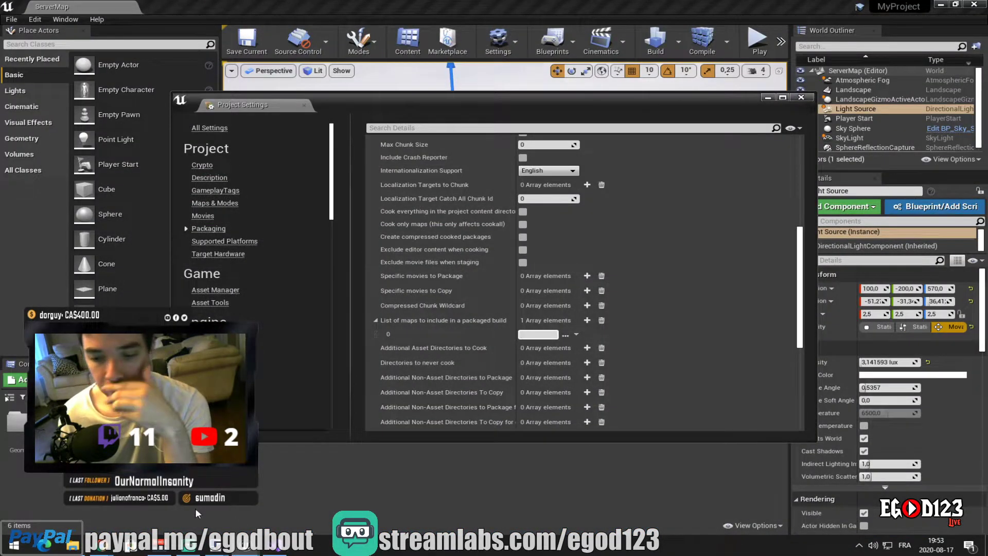
Watch the tutorial's section on filling in the map list entries in the browser, pause it and leave full screen
mouse_move(103, 546)
left_click(373, 497)
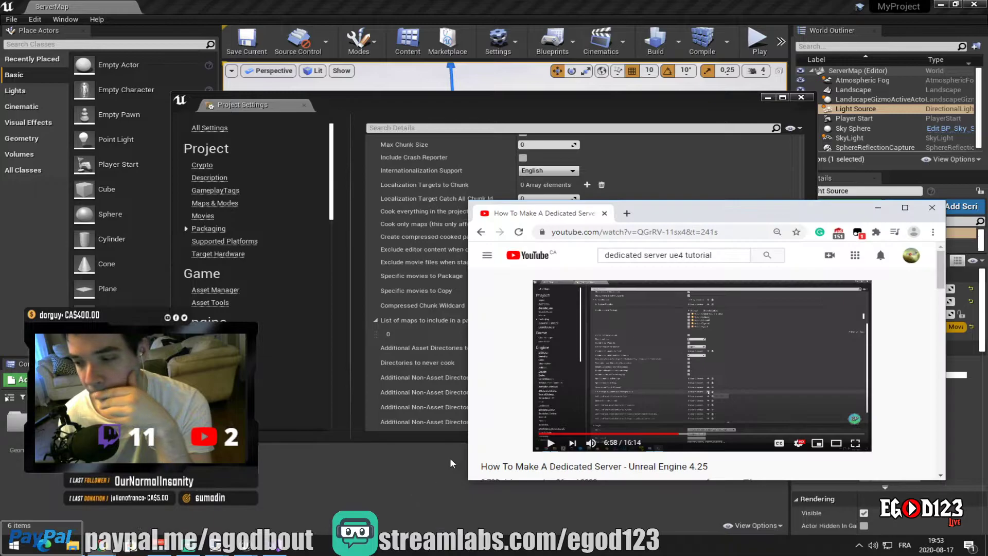
left_click(855, 443)
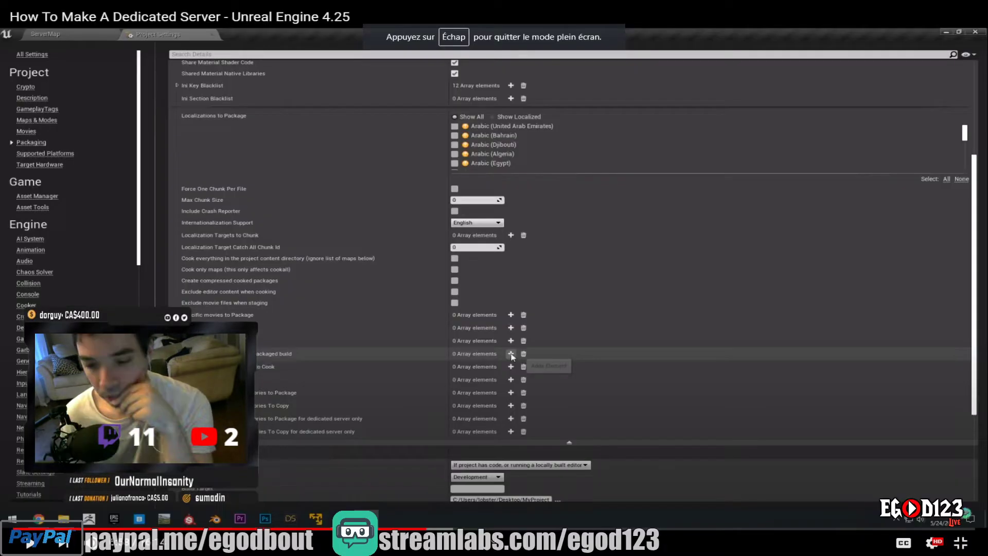
left_click(32, 544)
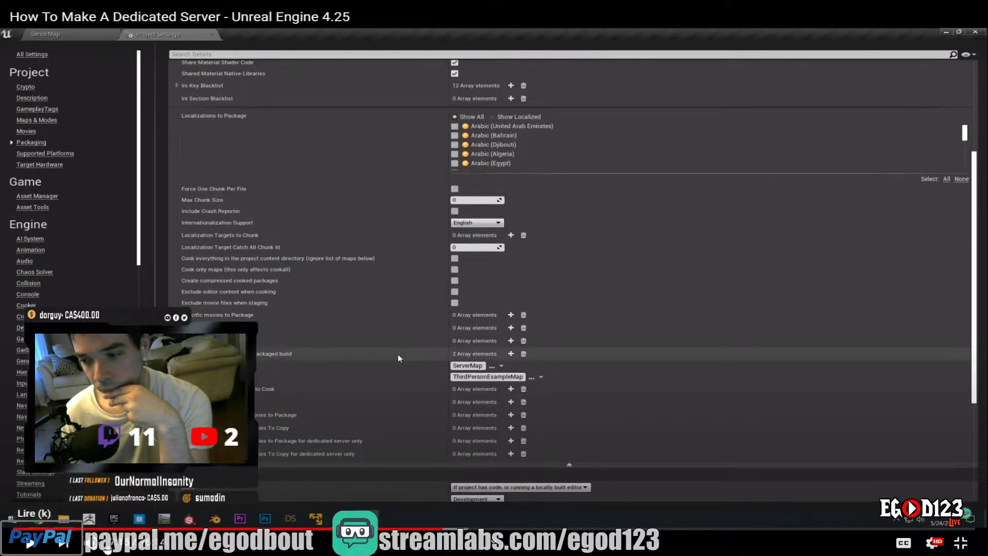
left_click(960, 542)
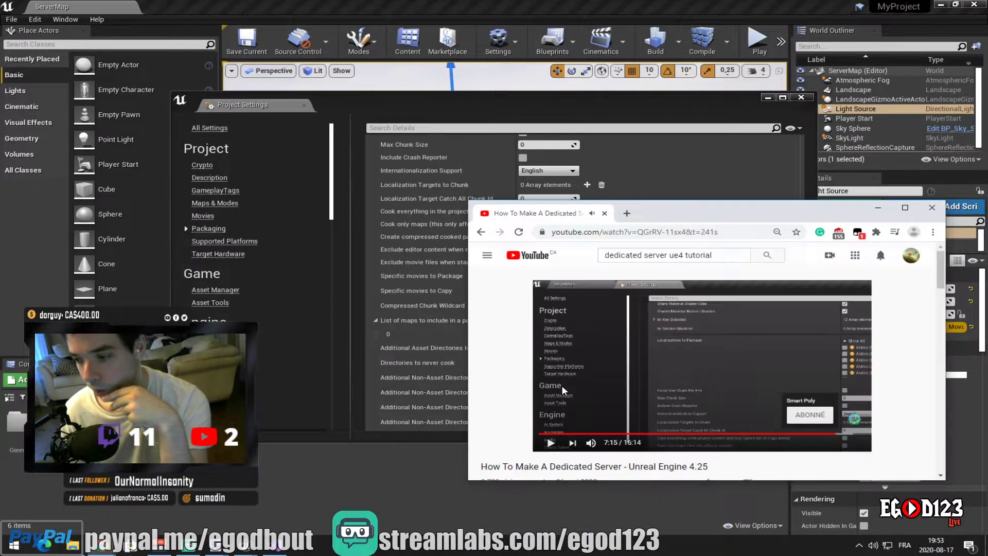
left_click(561, 385)
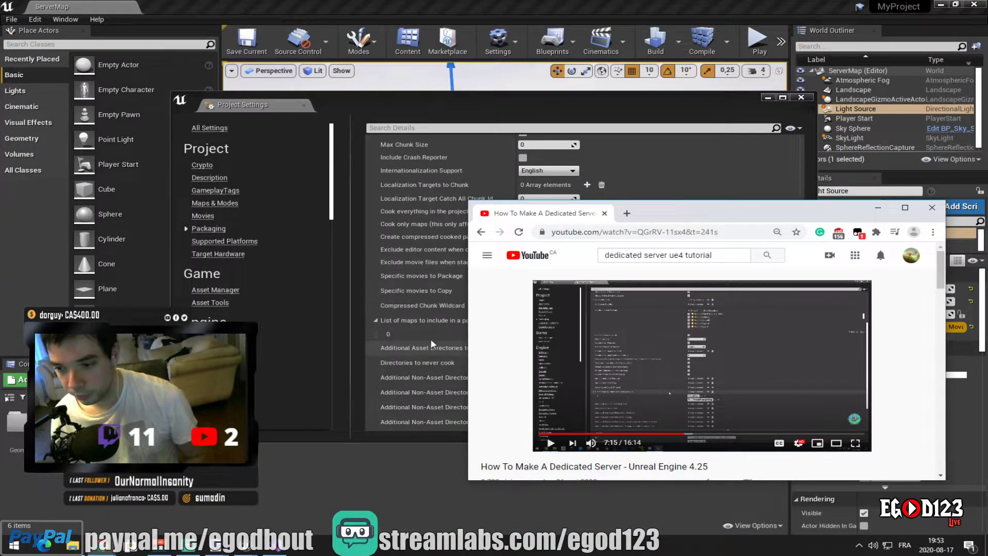
Back in Unreal Editor, set the first packaged map entry to ServerMap, add a second entry and enter ThirdPerson in it
left_click(538, 103)
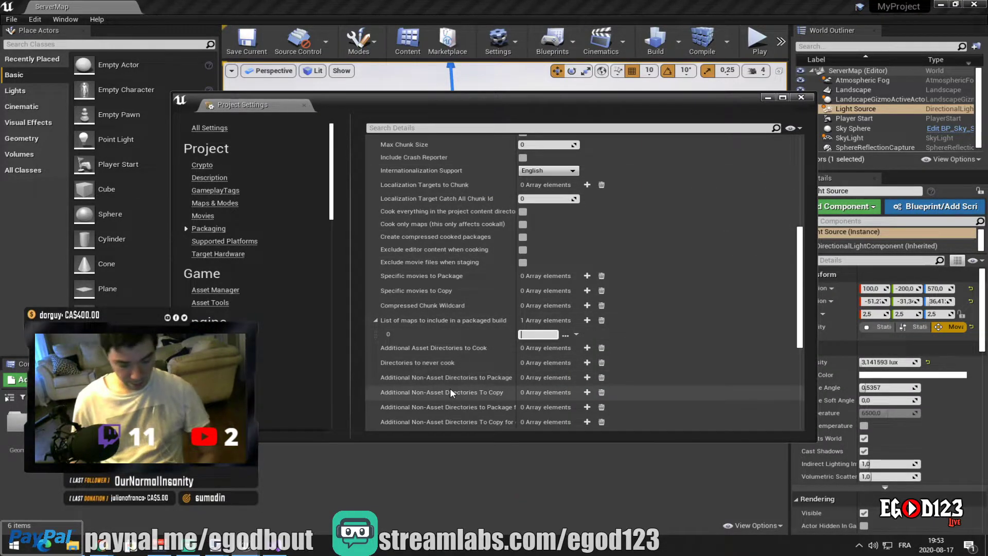
type("ServerMap")
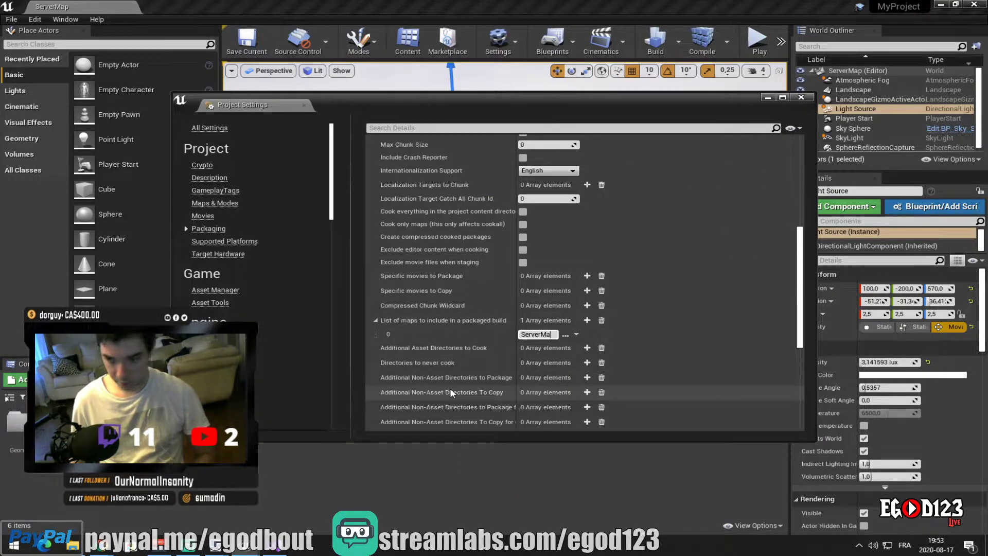
left_click(585, 320)
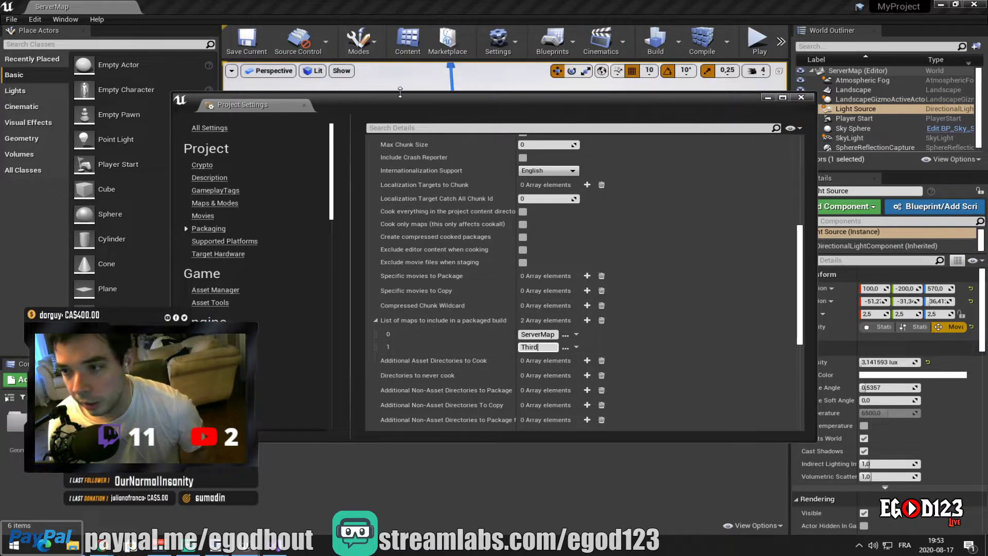
left_click_drag(409, 103, 377, 98)
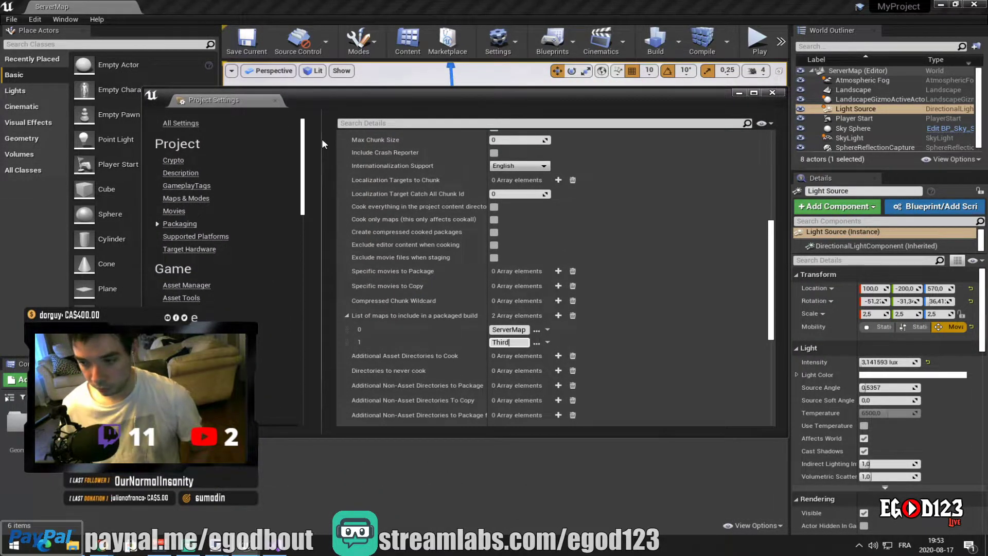
type("erson")
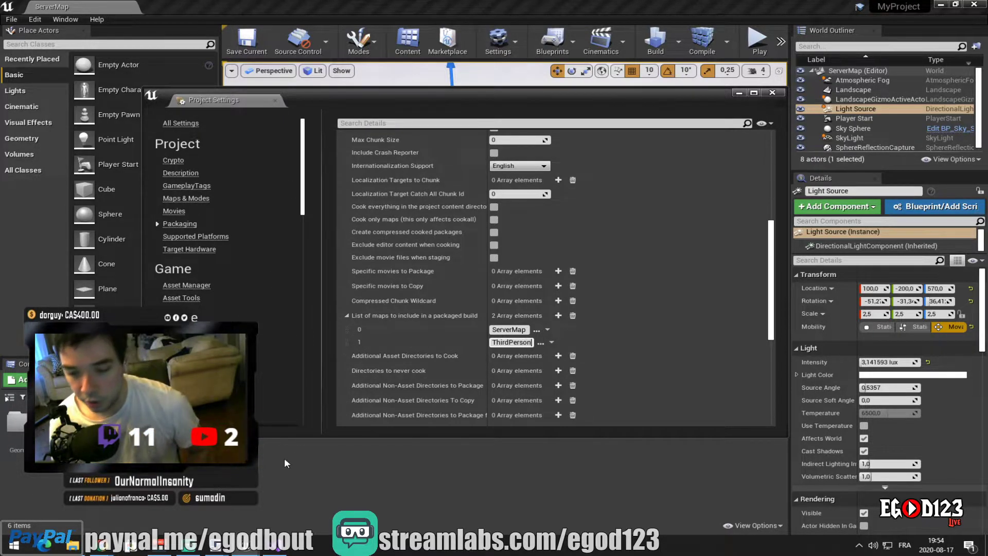
Watch the tutorial full screen in the browser, from the second map's name to the return to the level editor, and pause it
mouse_move(260, 546)
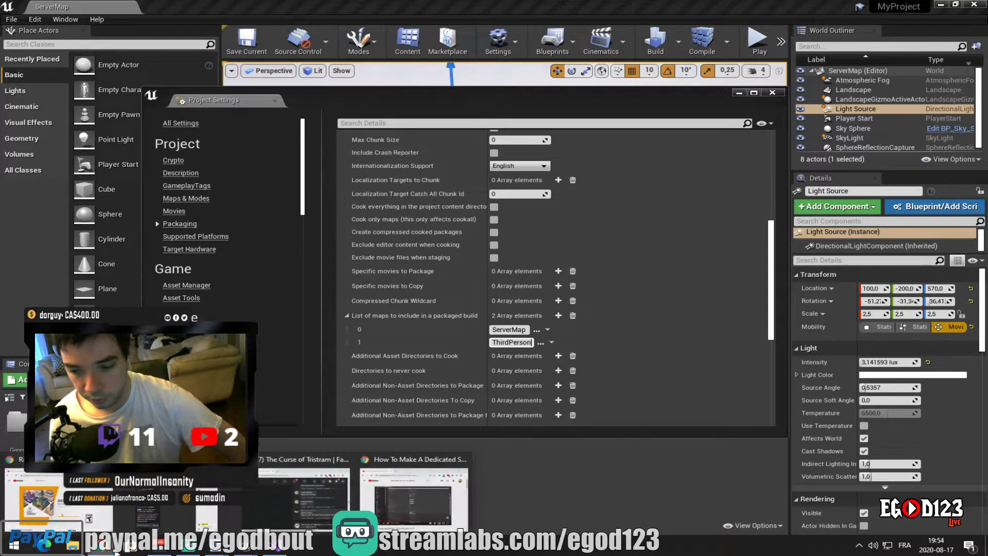
left_click(388, 502)
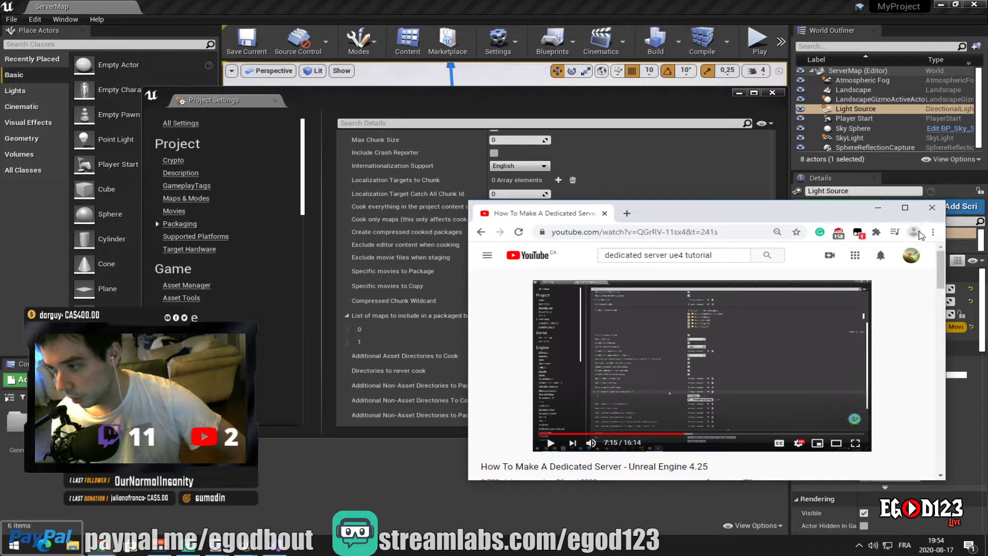
left_click(905, 207)
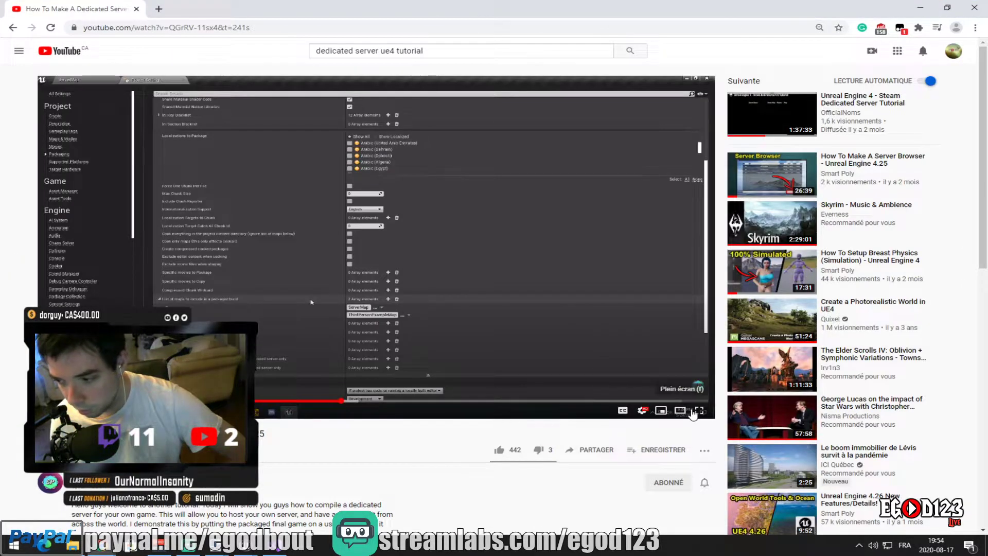
left_click(696, 411)
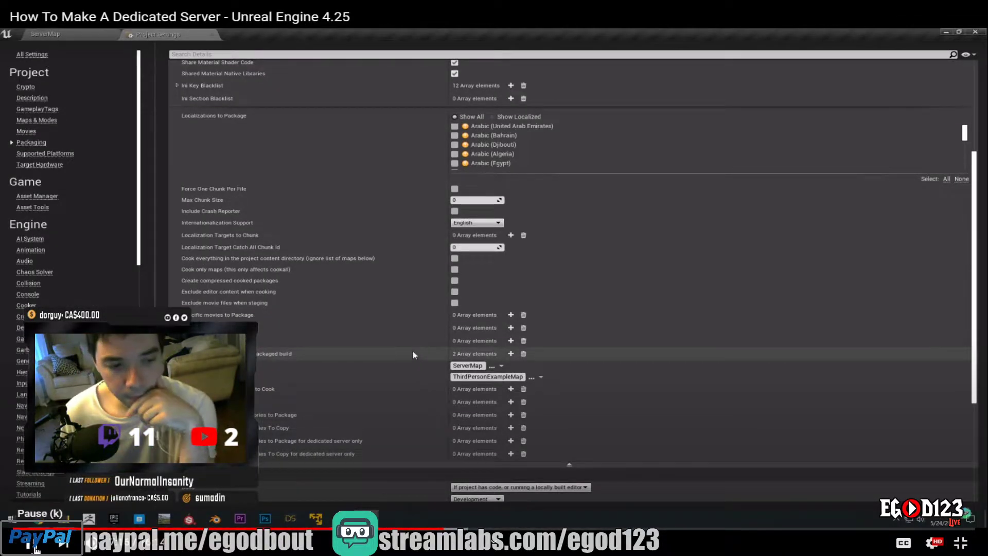
left_click(31, 543)
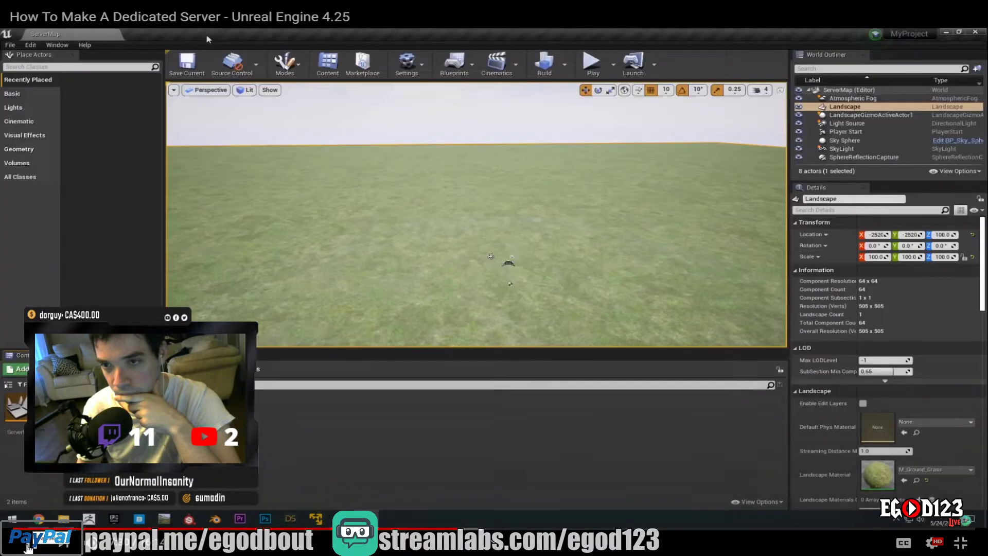
left_click(30, 544)
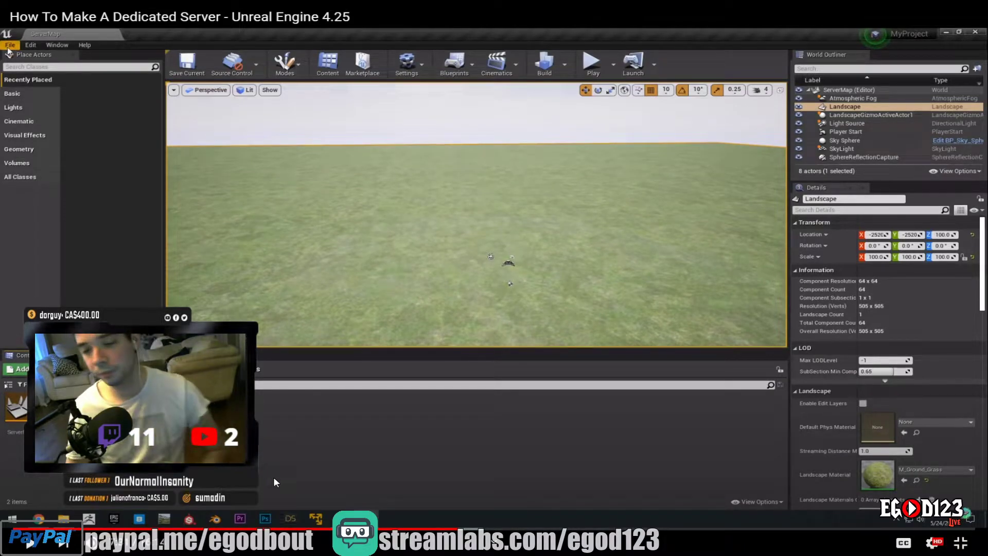
Return to Unreal Editor and close the Project Settings
key("alt+Tab")
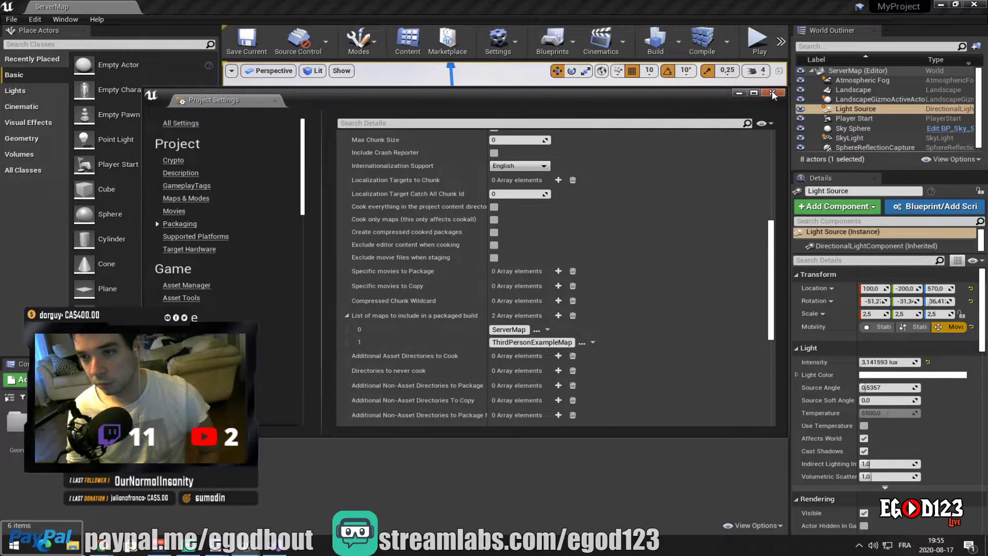
left_click(276, 100)
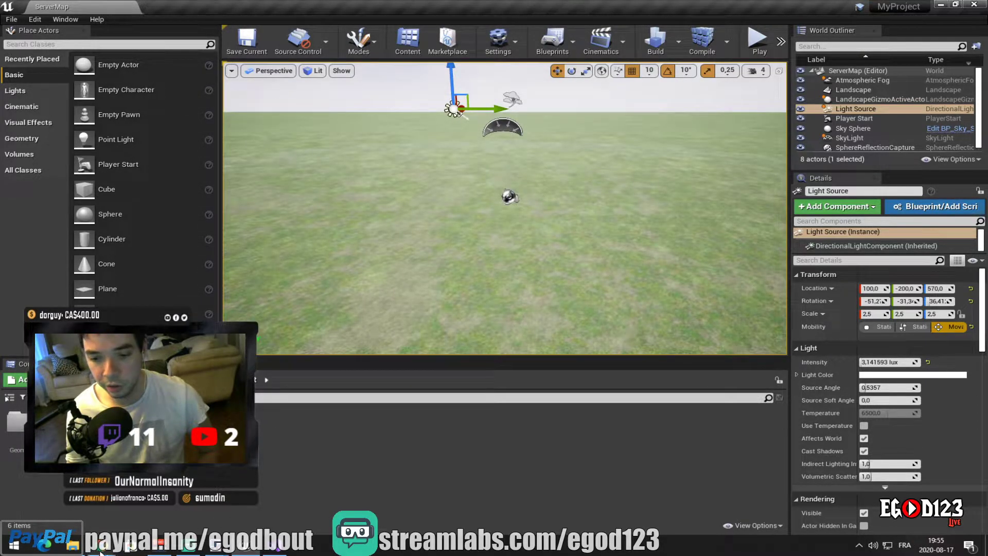
Watch the tutorial's section on choosing a folder for the packaged project in the browser and pause it
left_click(420, 488)
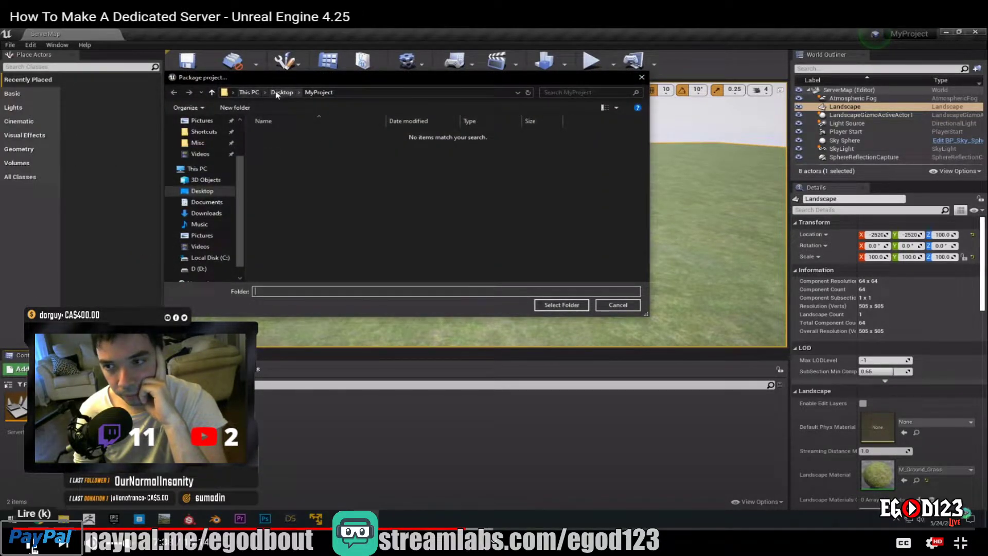
left_click(30, 544)
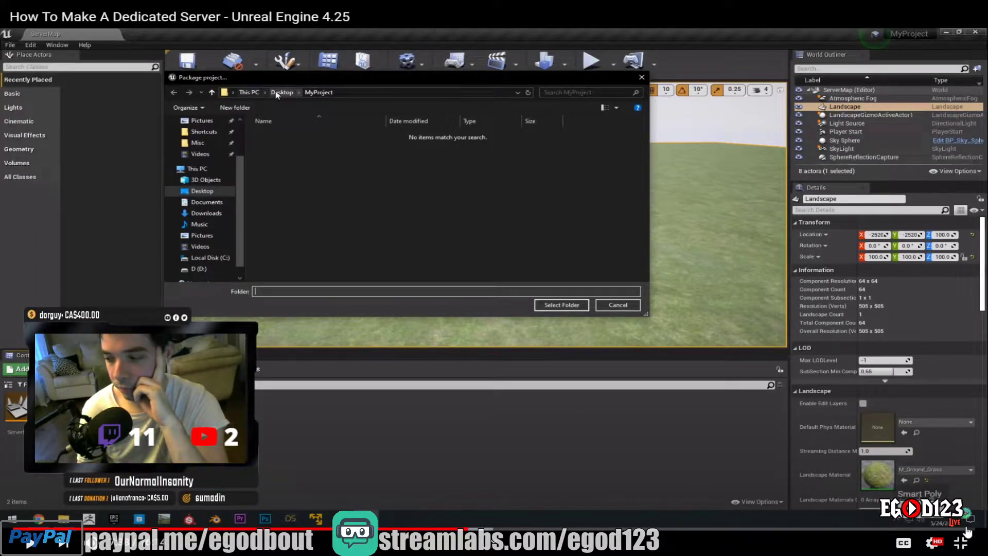
key("Escape")
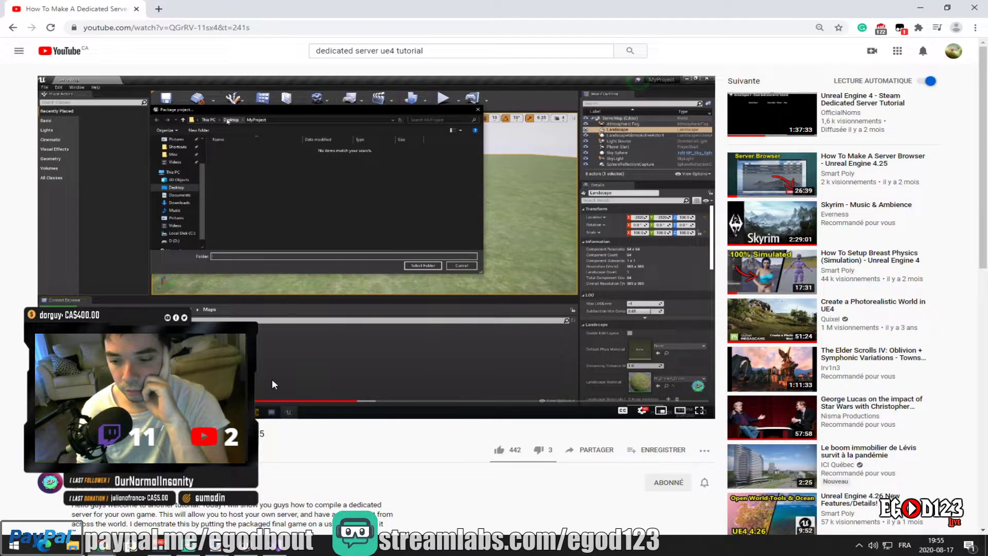
double_click(273, 383)
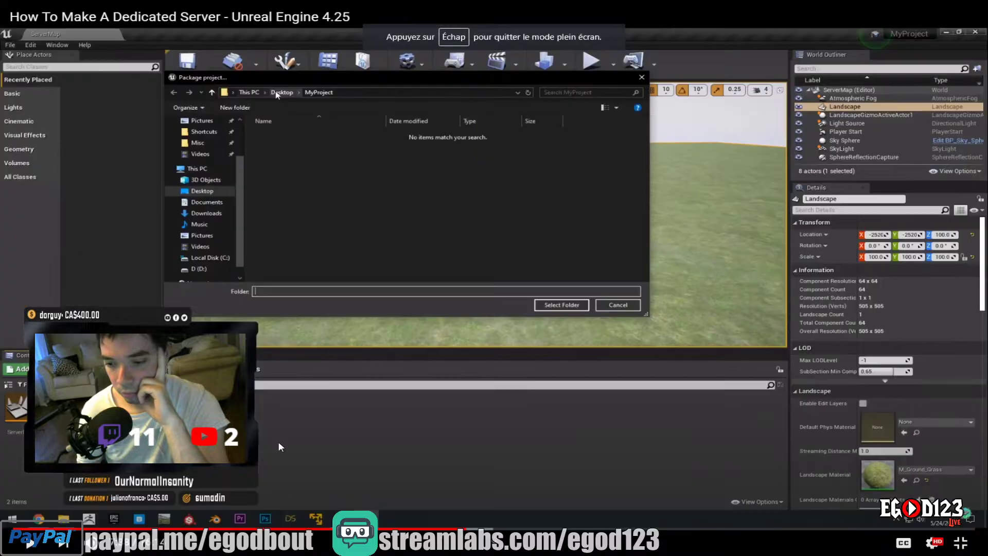
Switch to Unreal Editor and show the file and project commands, including Package Project
key("alt+Tab")
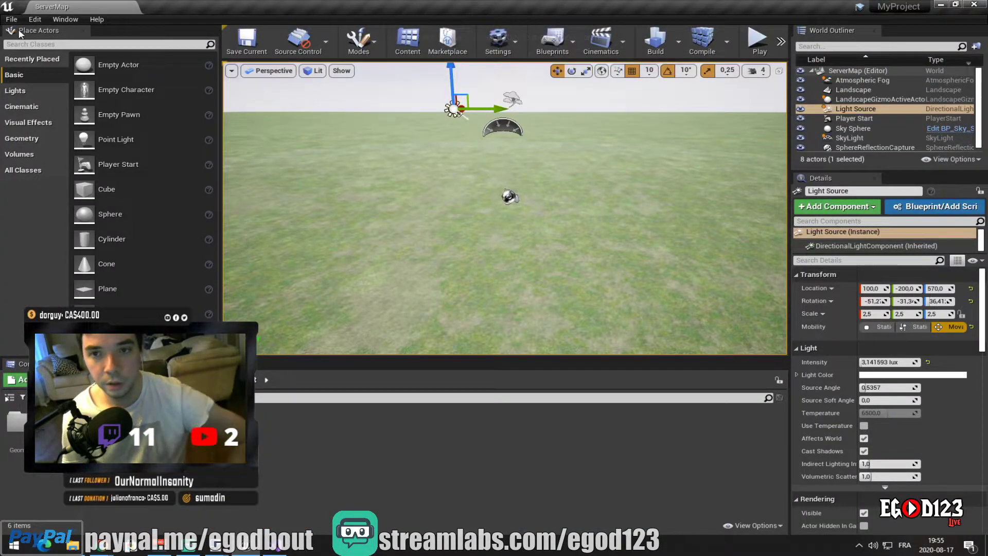
left_click(19, 20)
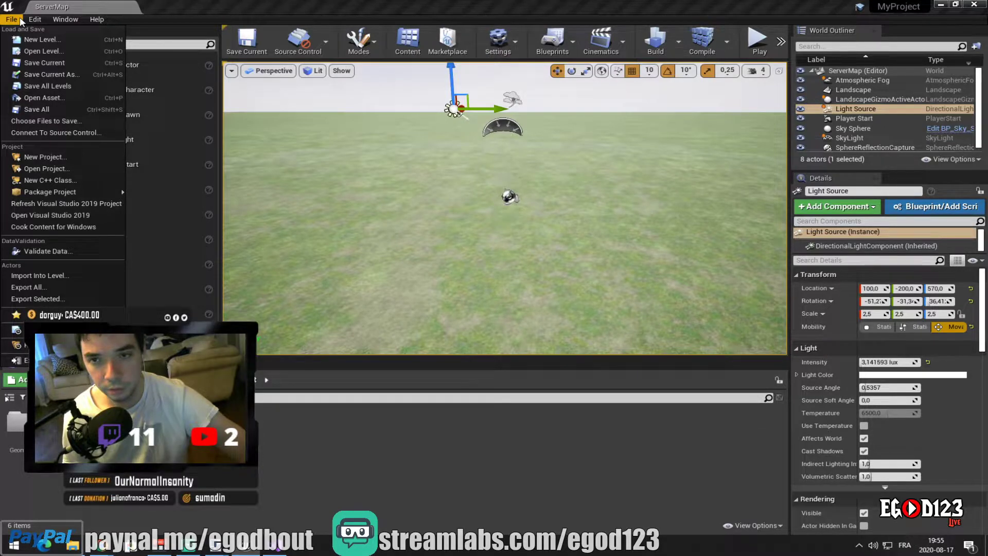
mouse_move(35, 19)
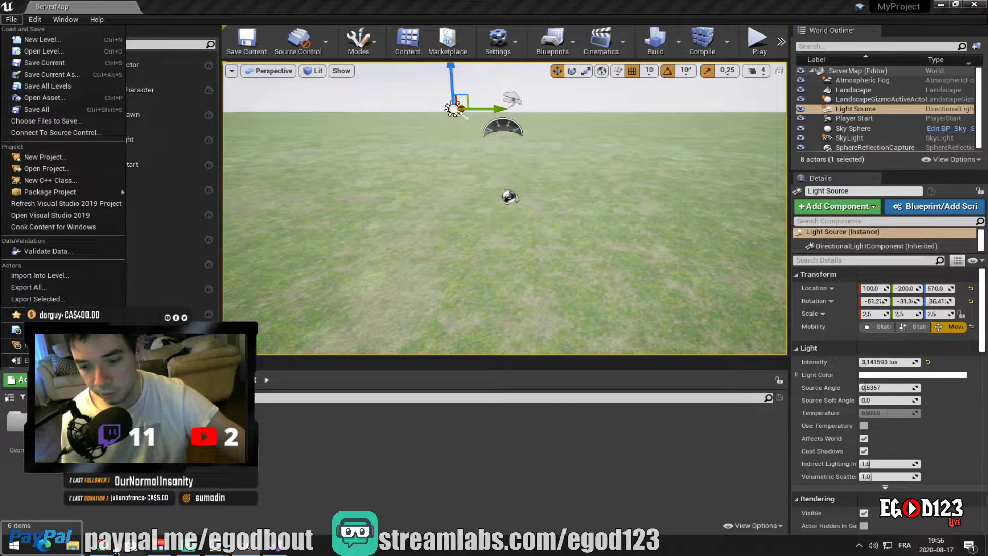
Return to the tutorial in the browser and rewatch how the project is packaged for Windows (64-bit)
left_click(130, 548)
left_click(378, 502)
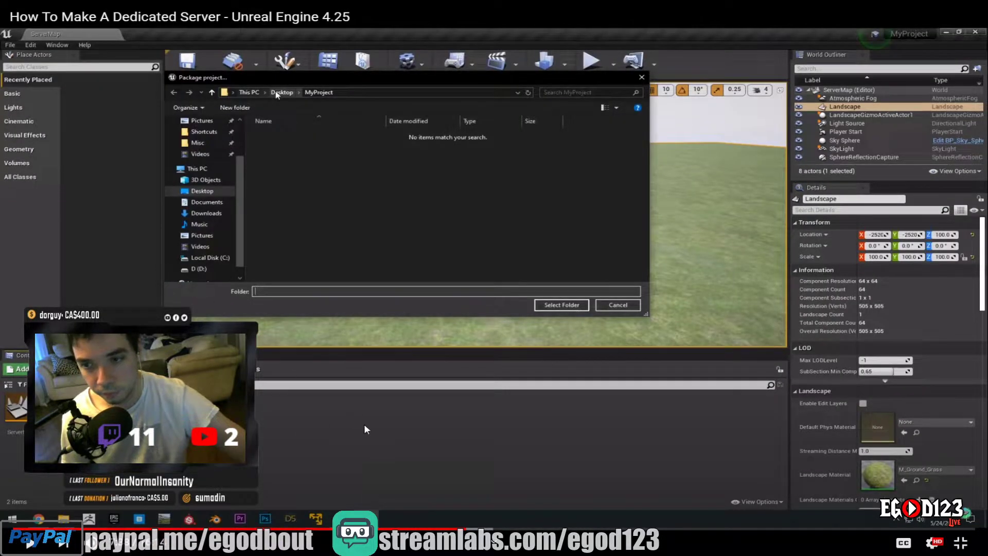
left_click(465, 530)
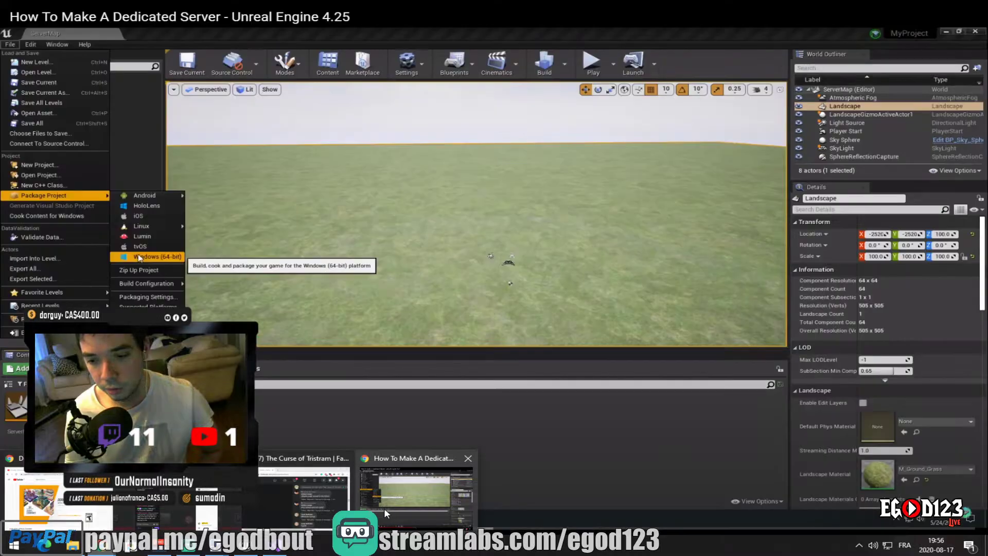
left_click(384, 508)
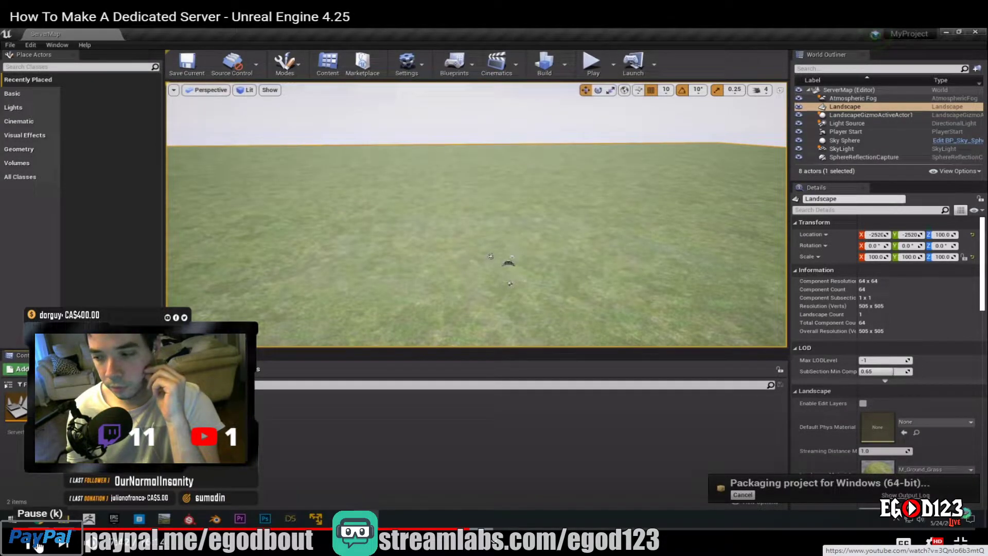
Pause the tutorial, switch to Unreal Editor's Package project dialog, browse to Bureau and enter MyProject as the folder name
left_click(38, 544)
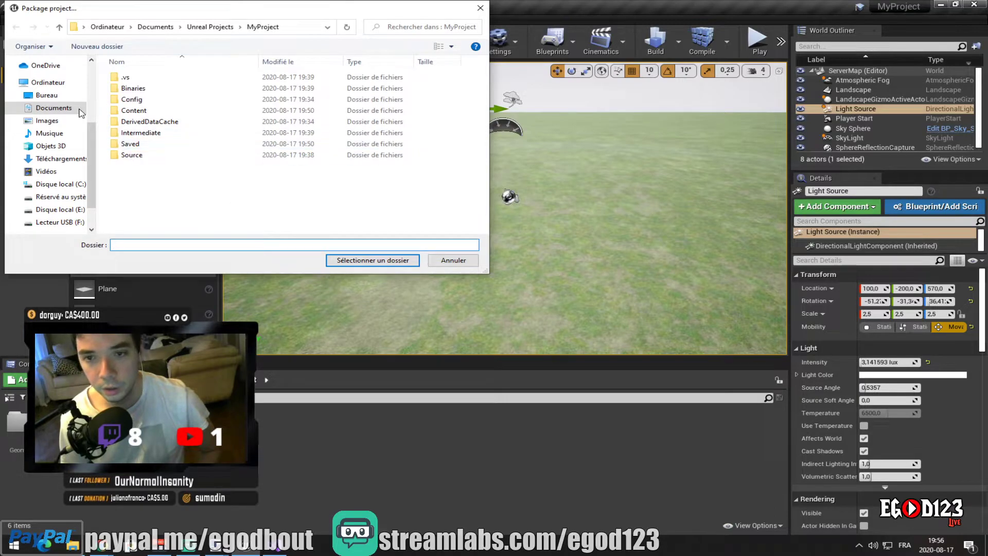
left_click(165, 243)
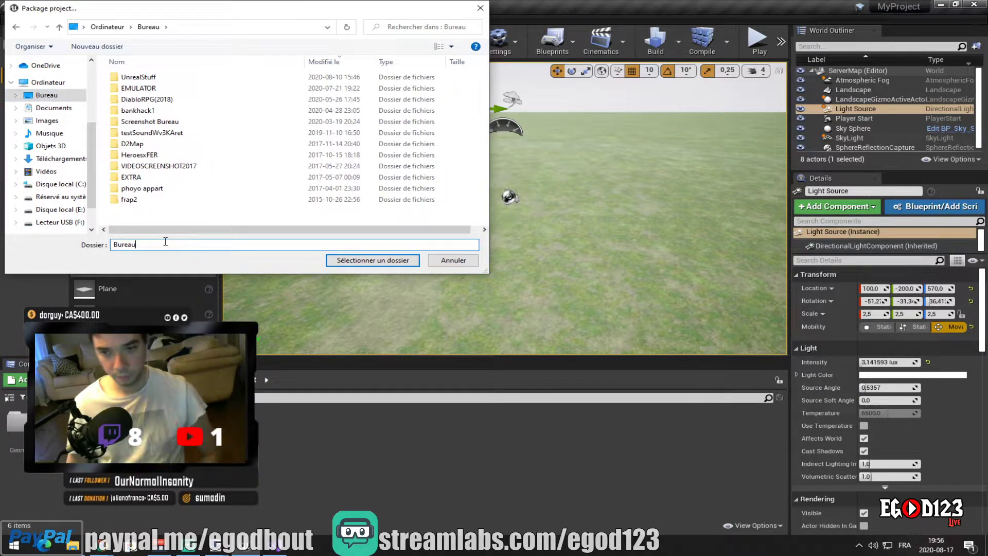
left_click_drag(148, 249, 83, 234)
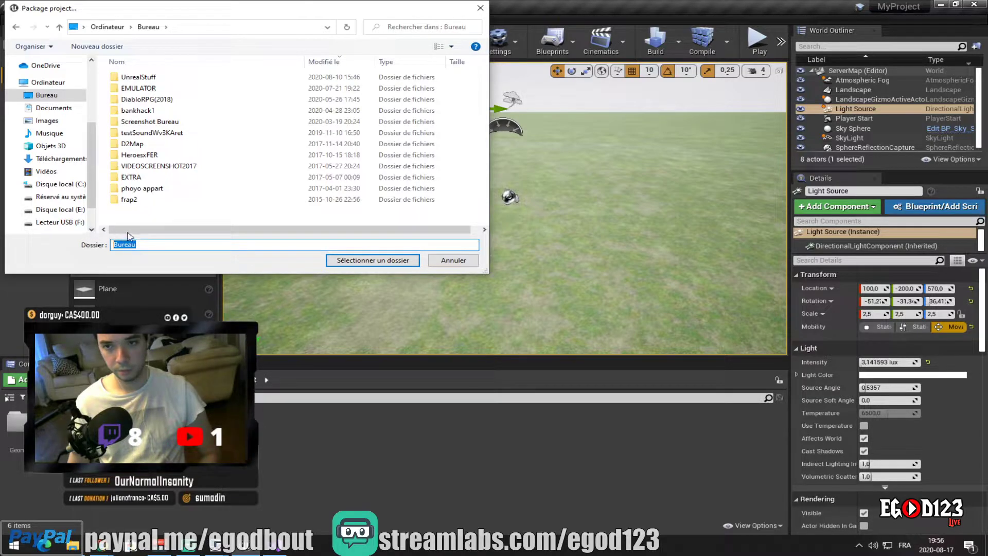
type("My")
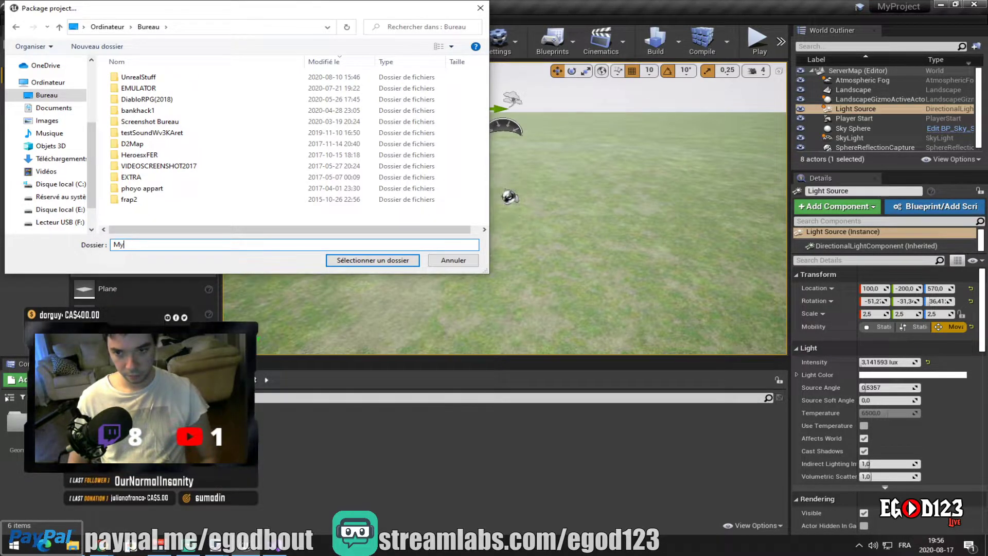
type("Project")
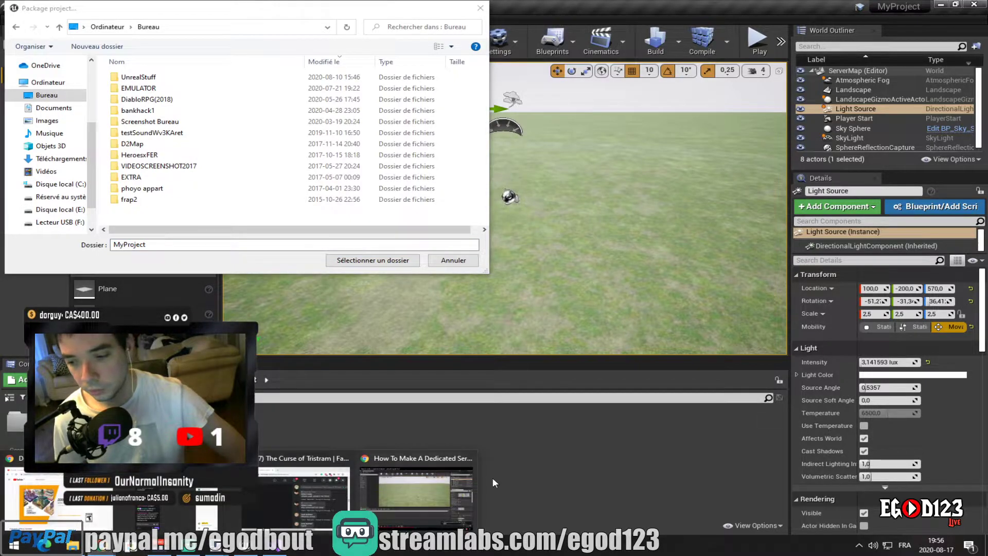
Return to the tutorial in the browser, rewatch which folder it picks for the packaged project and pause it
left_click(442, 478)
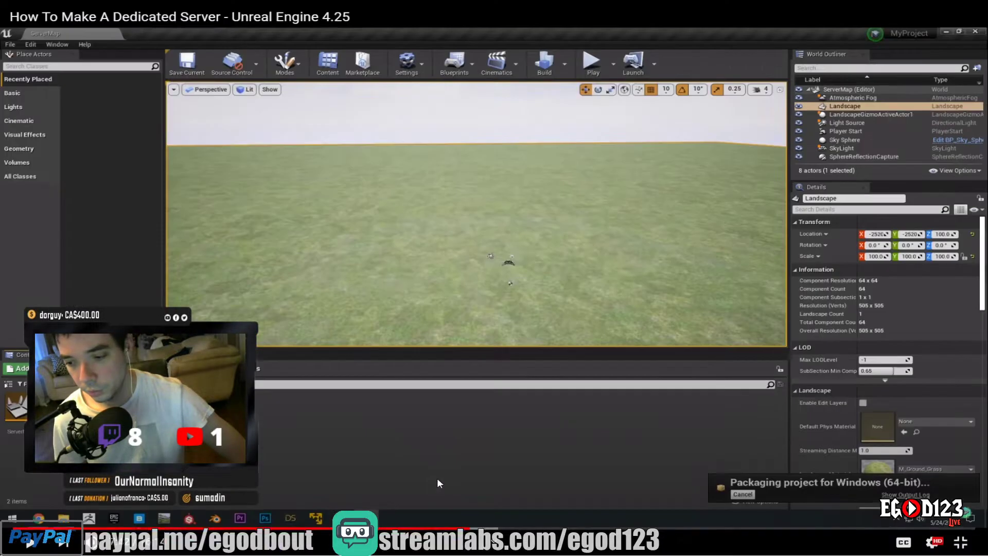
left_click(465, 529)
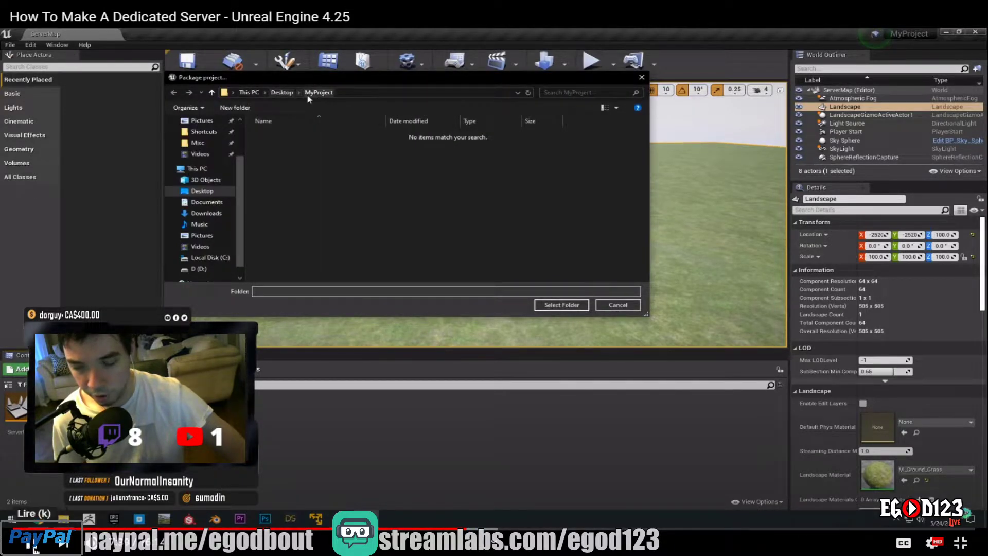
left_click(32, 545)
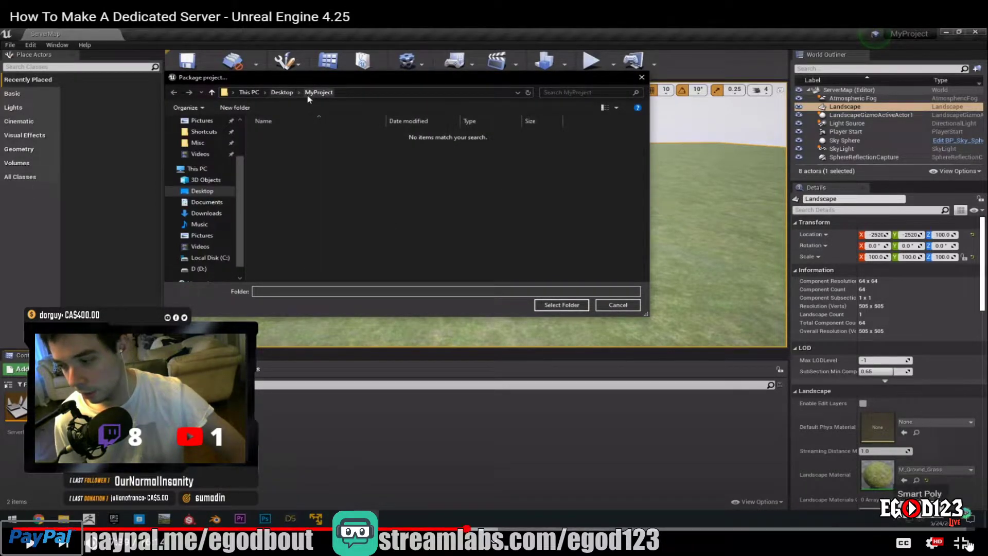
key("Escape")
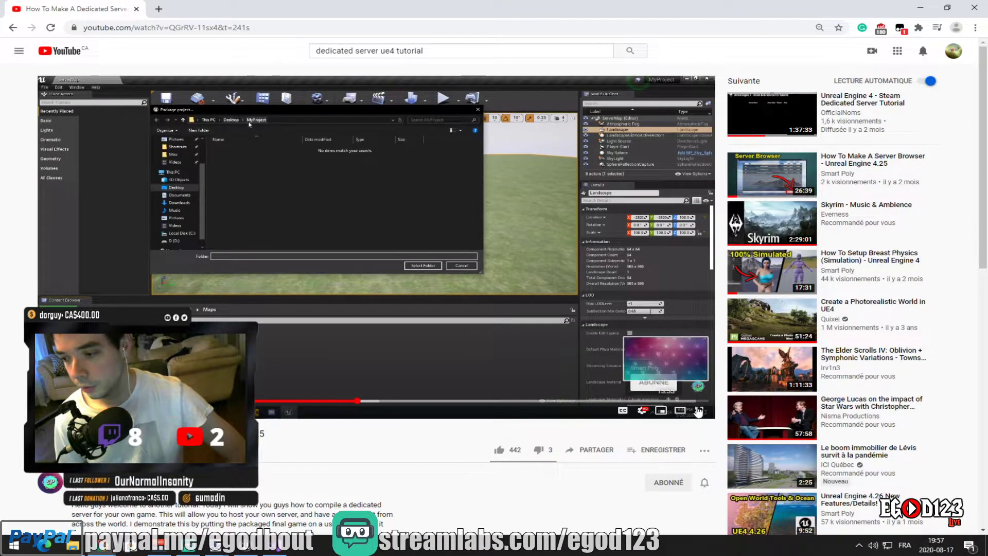
double_click(710, 383)
Switch from the tutorial back to Unreal Editor's Package project dialog
key("alt+Tab")
key("alt+Tab")
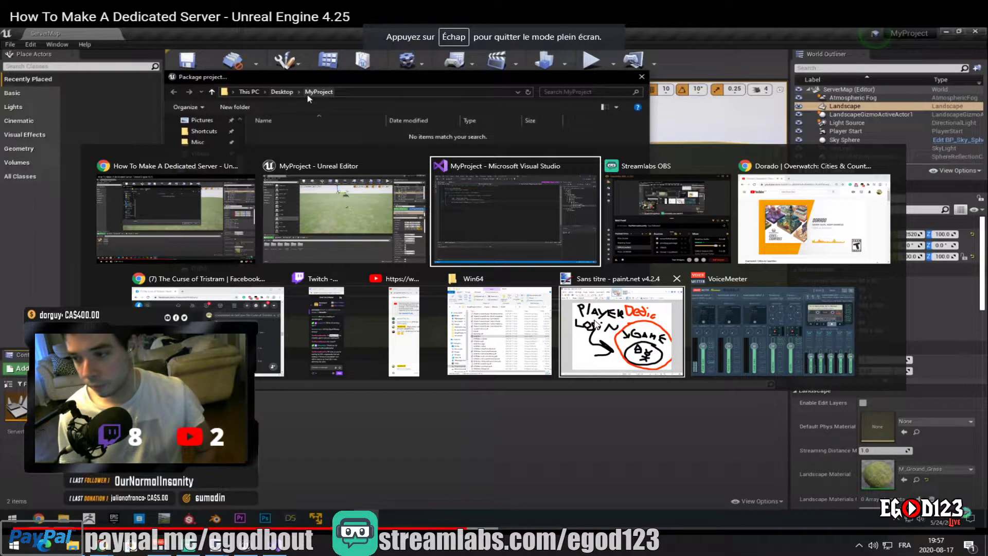
key("alt+Tab")
key("alt+Tab")
key("alt+Tab")
key("alt+Tab")
key("alt+Tab")
key("alt+Tab")
key("alt+Tab")
key("alt+Tab")
key("alt+Tab")
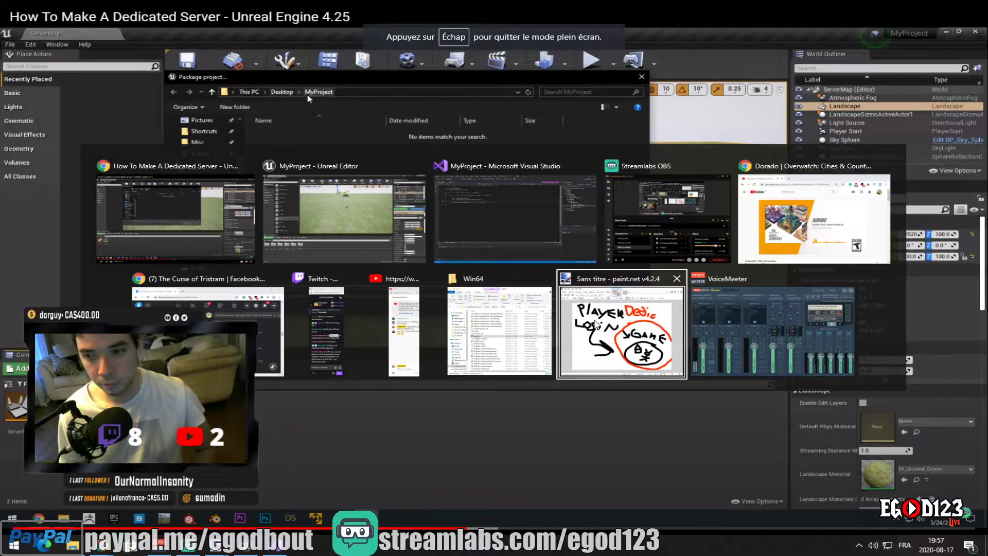
key("alt+Tab")
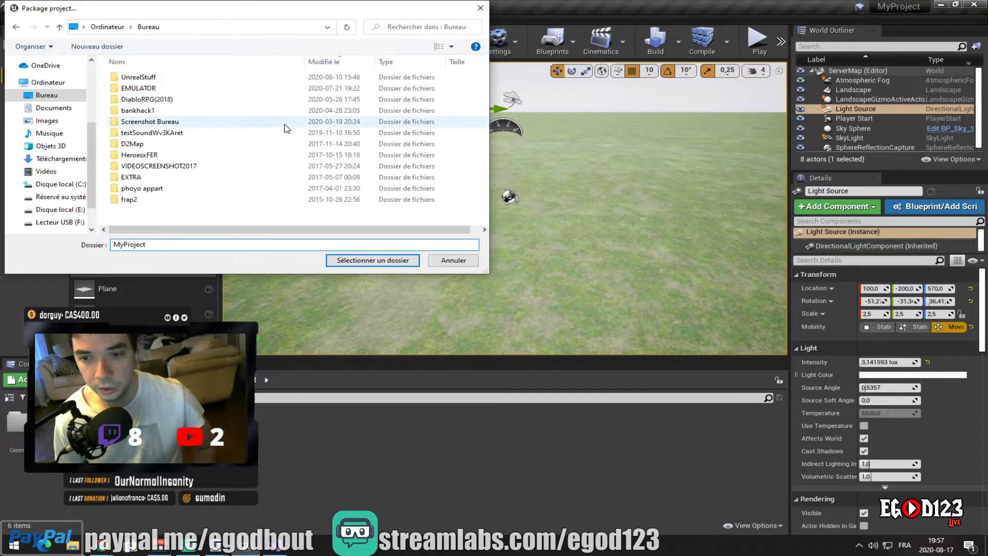
Create a new folder named MyProject in Bureau and open it
right_click(157, 213)
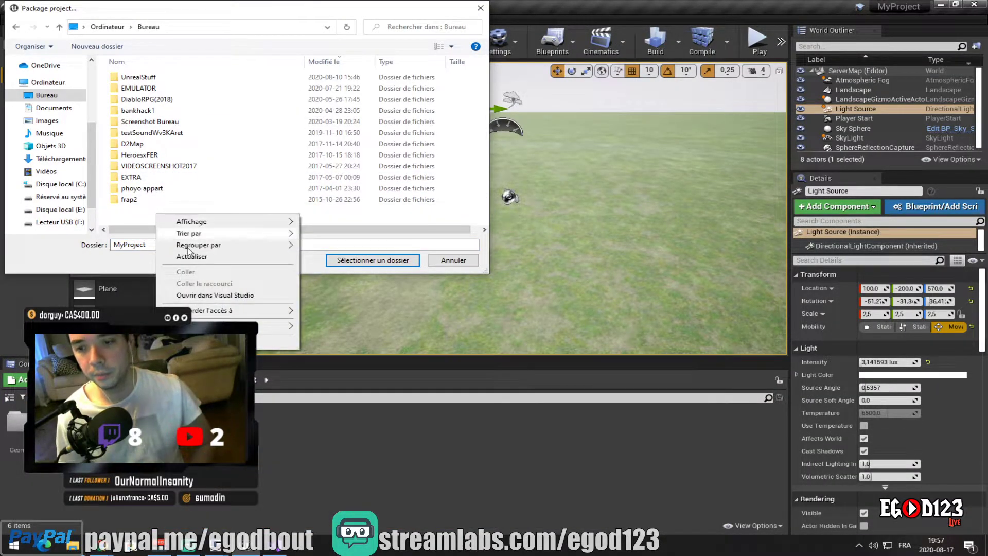
mouse_move(253, 326)
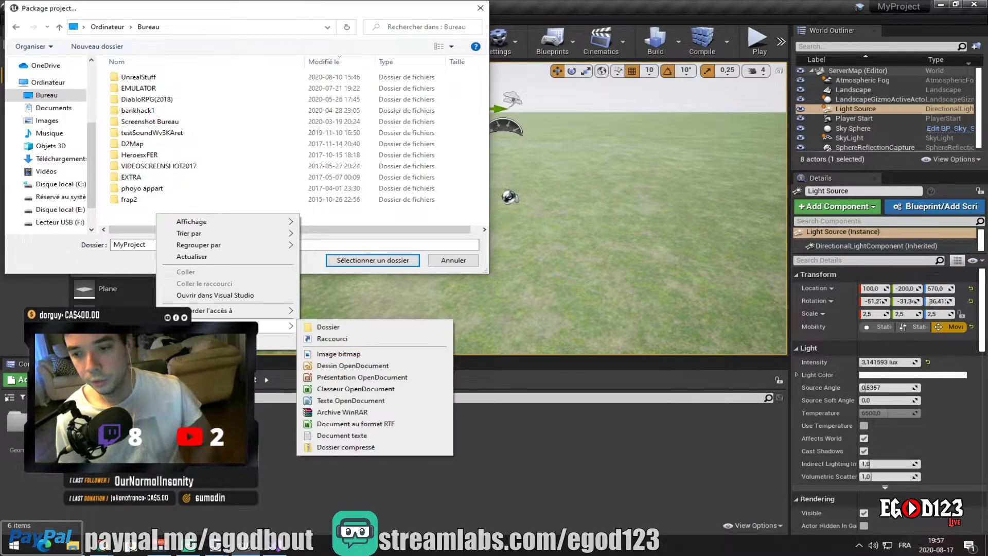
left_click(333, 325)
type("My")
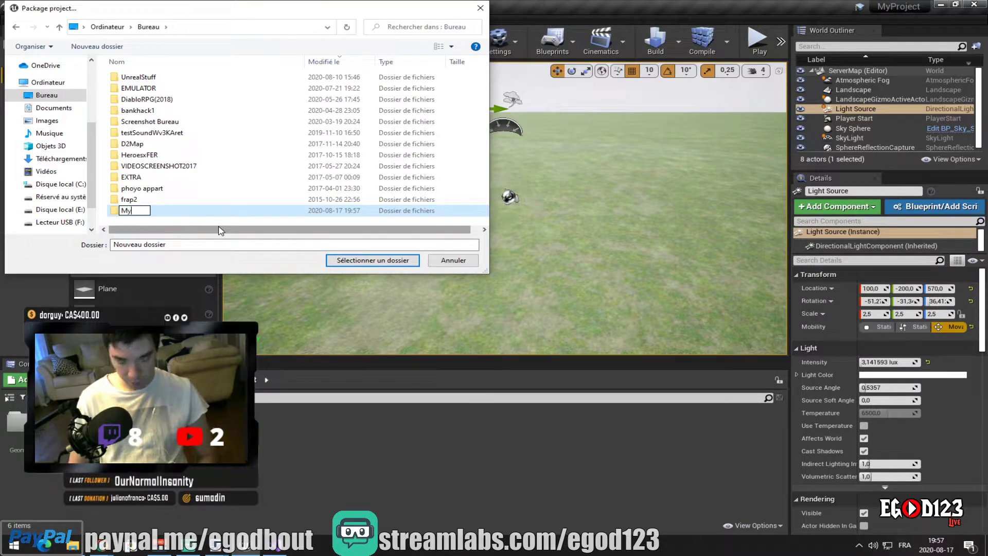
type("Project")
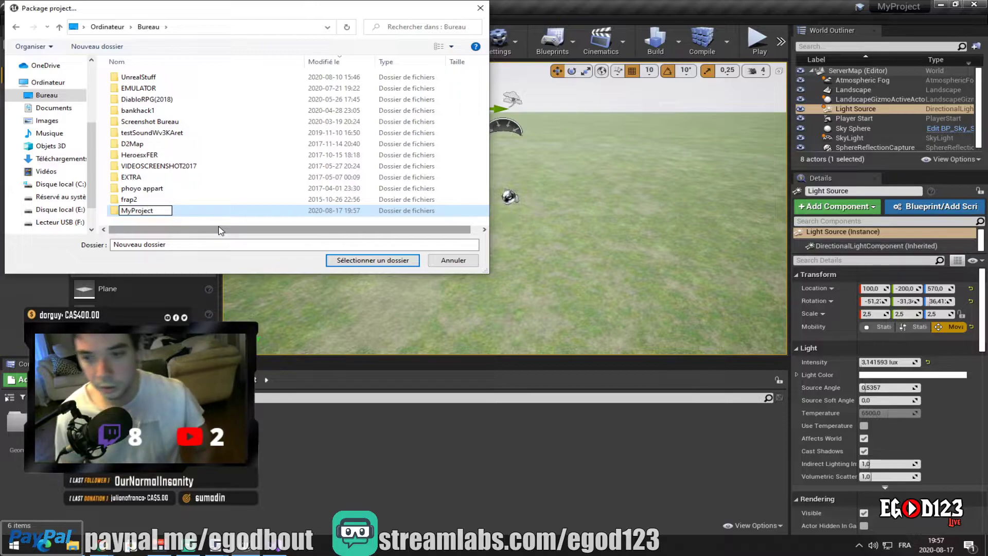
key("Return")
double_click(182, 213)
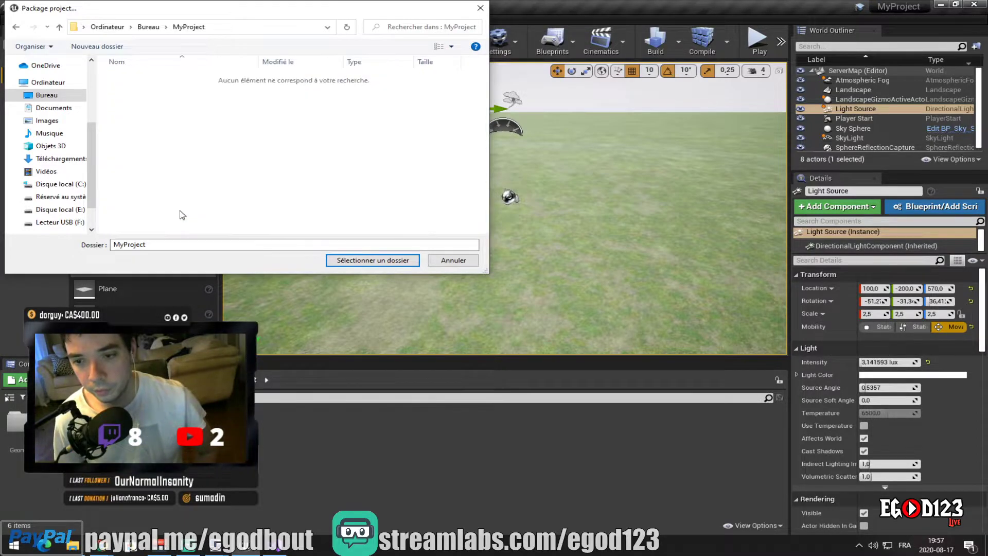
Package the project into the MyProject folder and allow UE4Editor through the Windows firewall on private networks
left_click(334, 260)
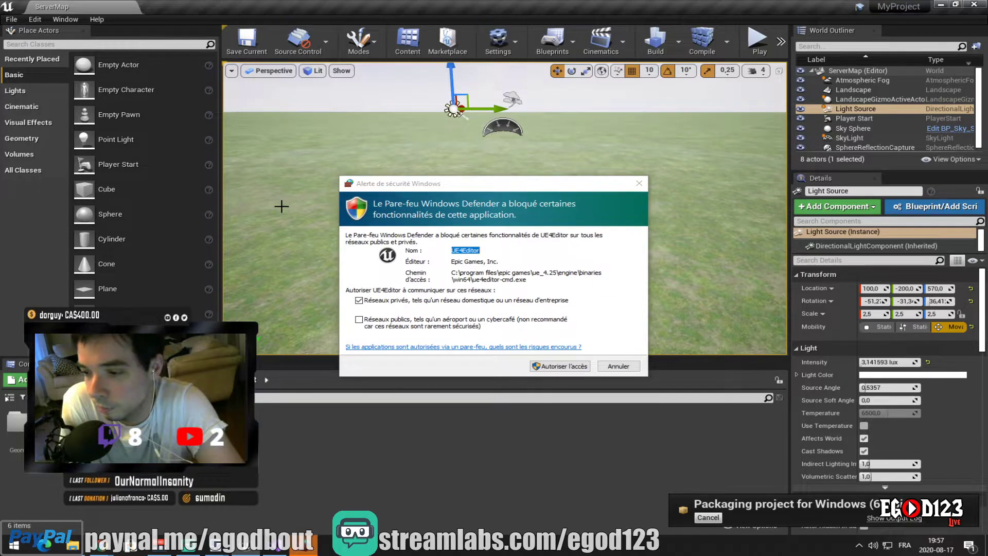
left_click(568, 366)
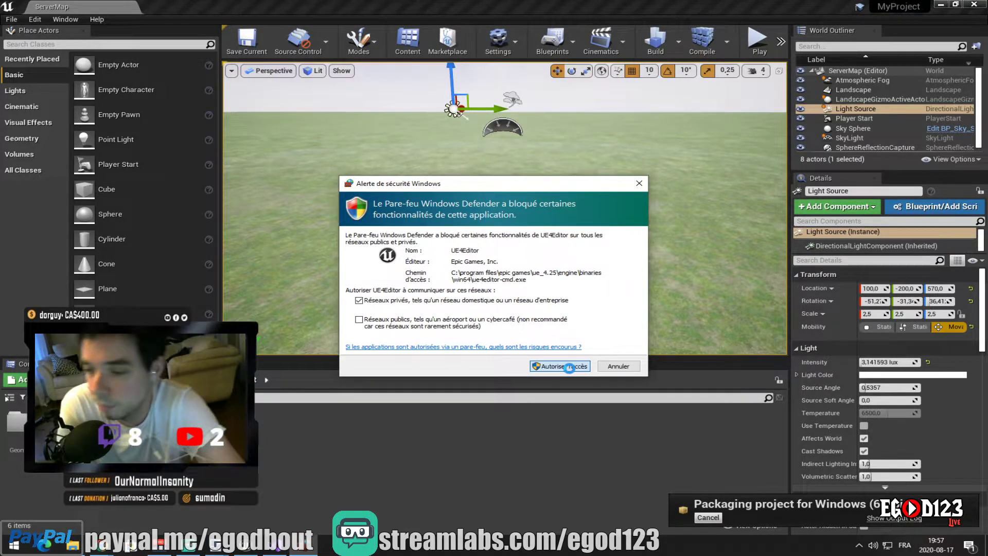
left_click(570, 366)
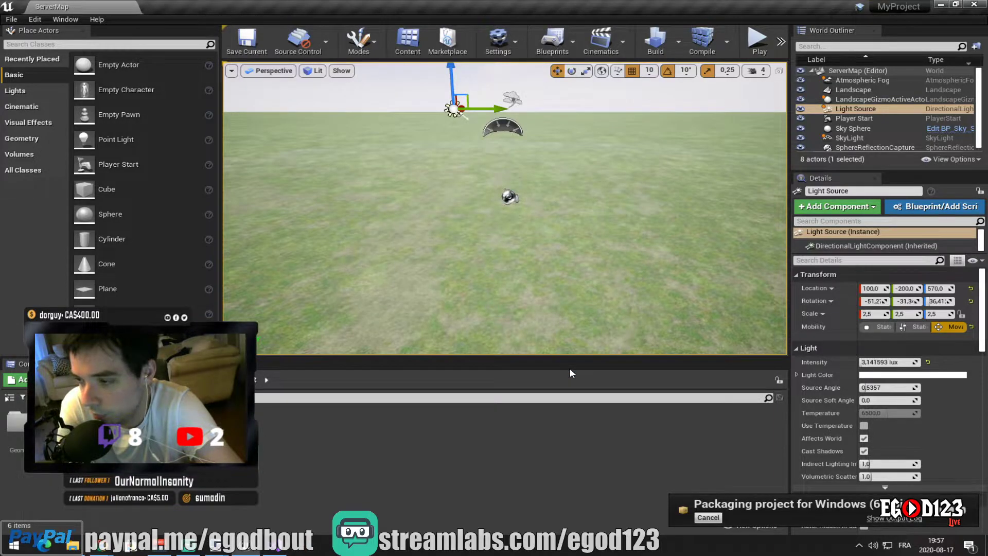
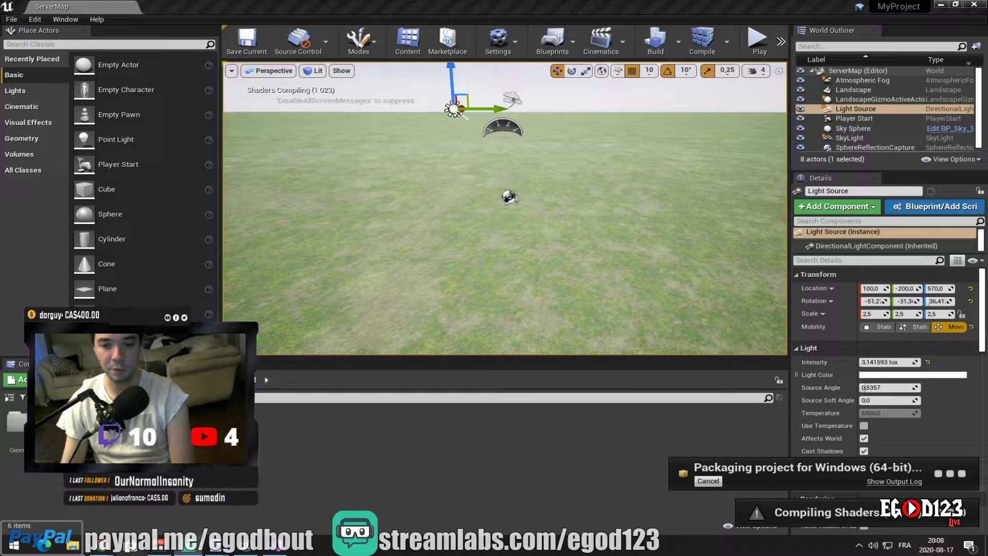
Switch to the tutorial in the browser, watch the part showing the packaging output log and pause it
mouse_move(241, 545)
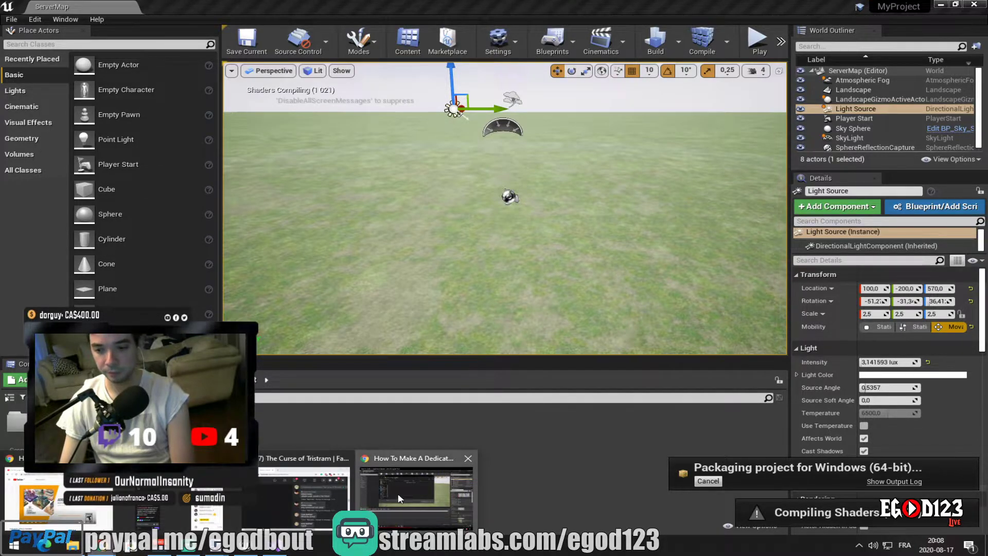
left_click(416, 494)
left_click(29, 546)
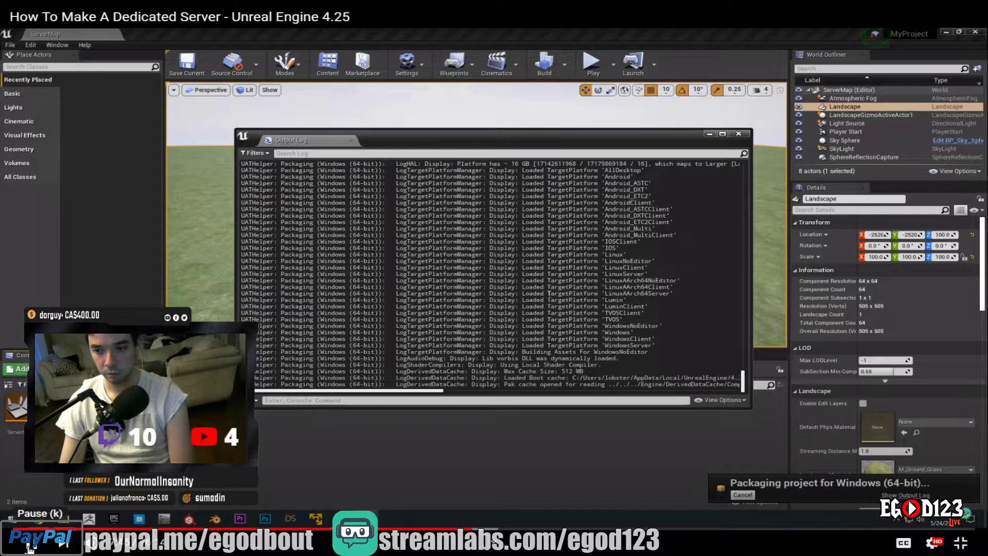
left_click(29, 546)
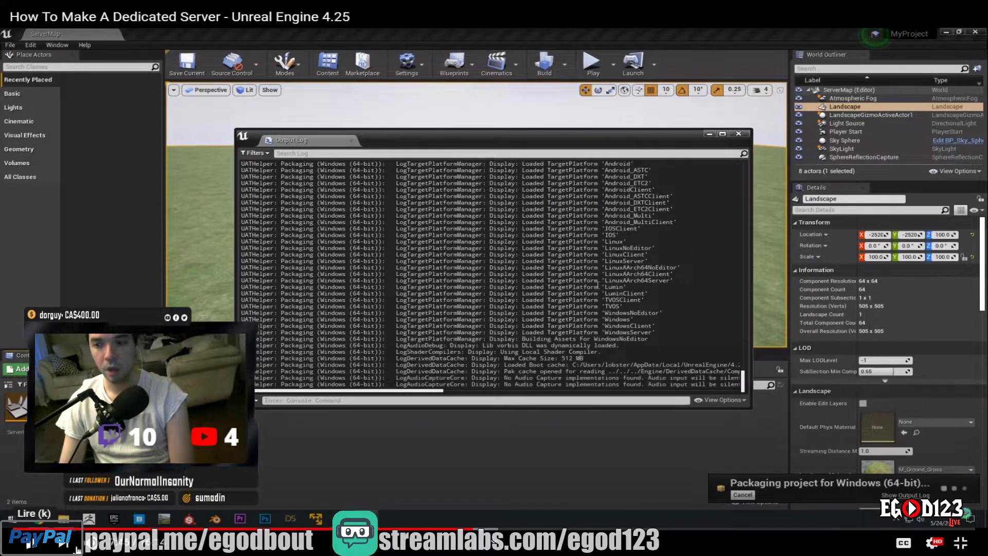
Minimize the browser, view the packaging progress in Unreal Editor's Output Log and close the log
left_click(961, 543)
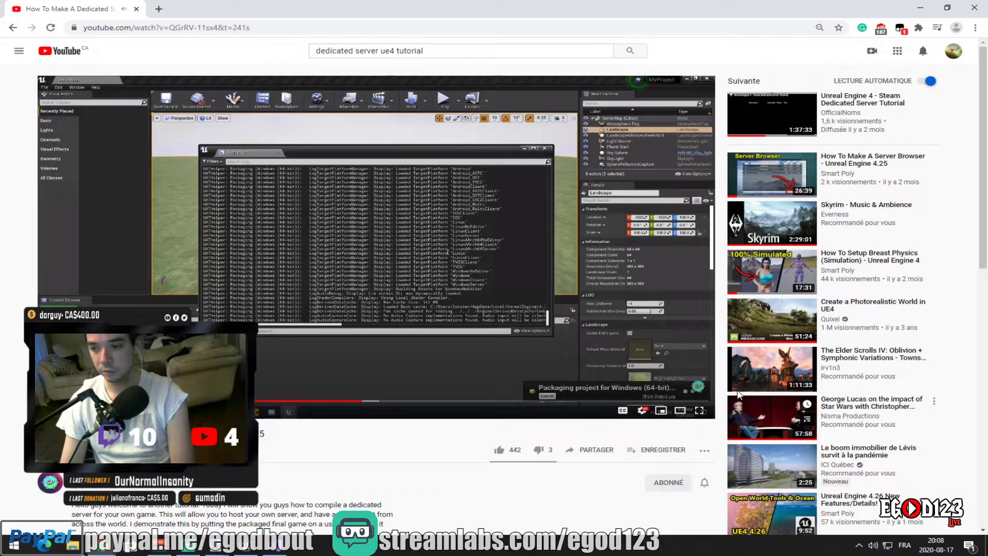
left_click(920, 10)
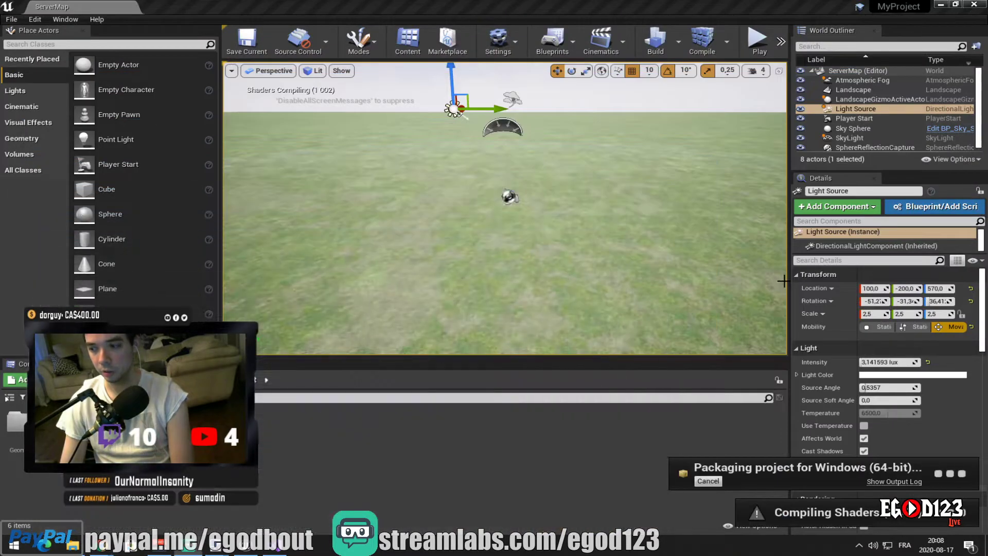
left_click(876, 484)
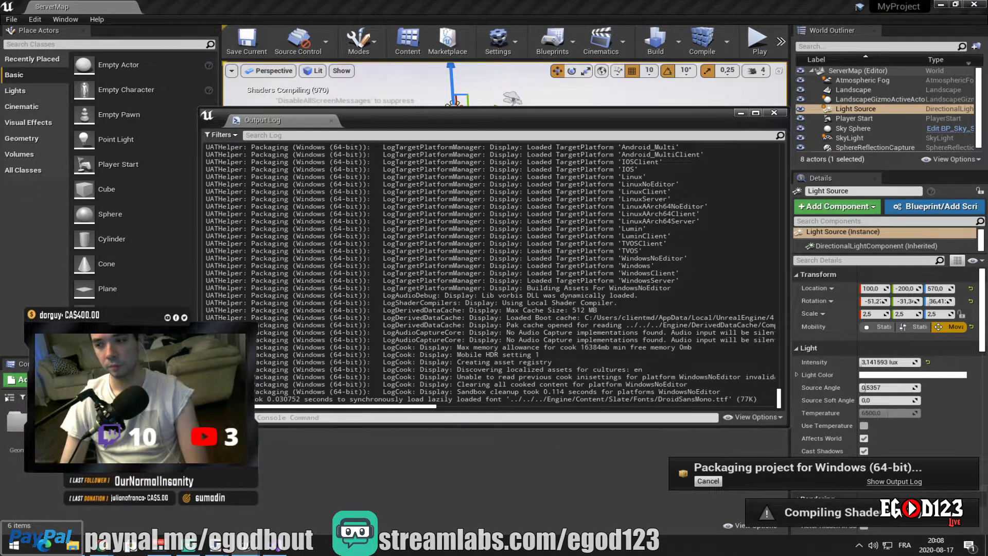
left_click(774, 112)
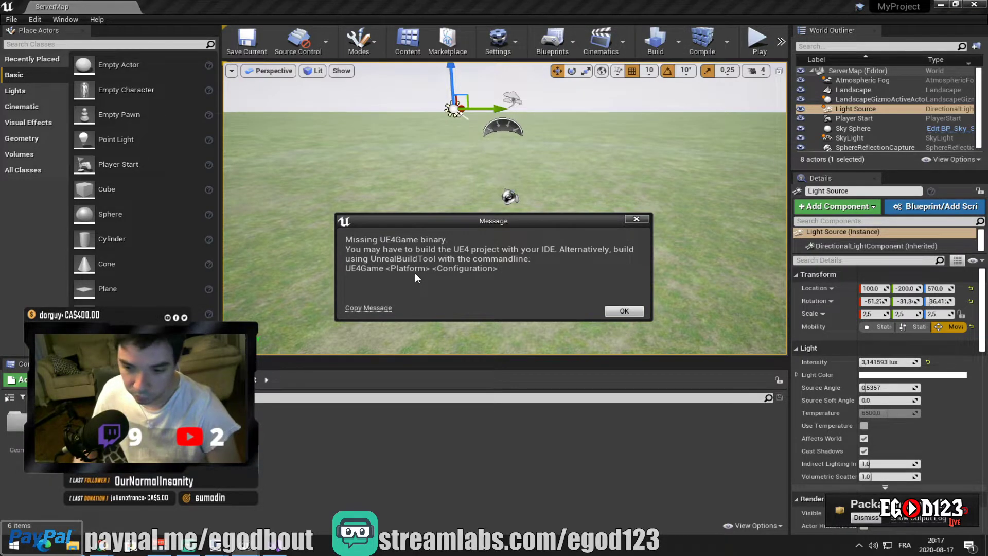
Dismiss the packaging error message and examine the warnings and errors at the end of the Output Log
mouse_move(252, 550)
left_click(276, 509)
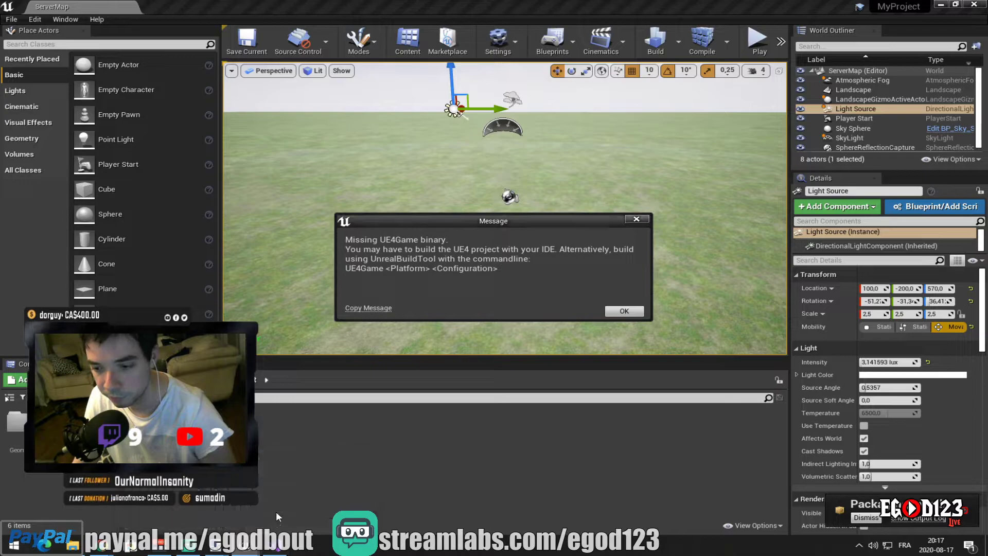
left_click(612, 313)
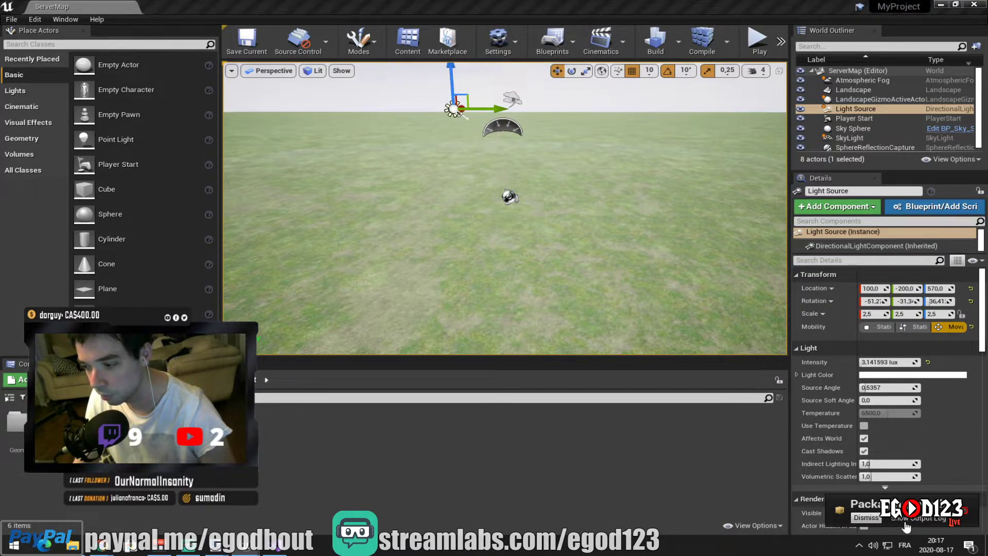
left_click(907, 518)
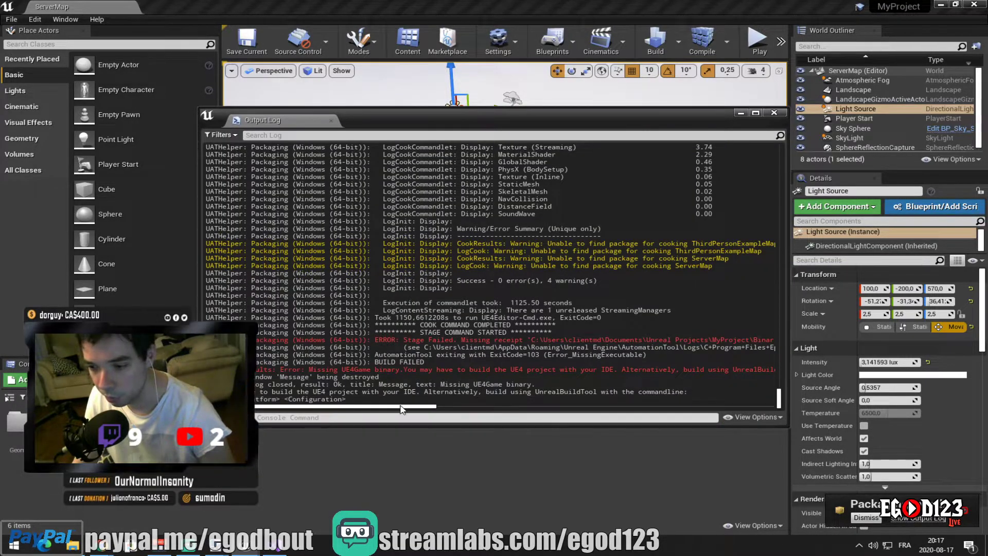
left_click_drag(401, 410, 422, 413)
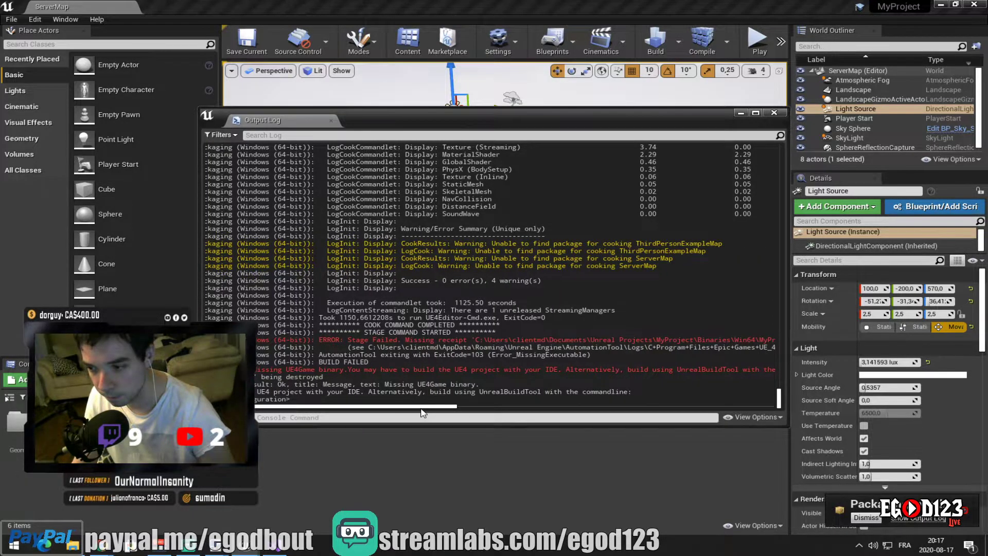
left_click_drag(422, 413, 375, 410)
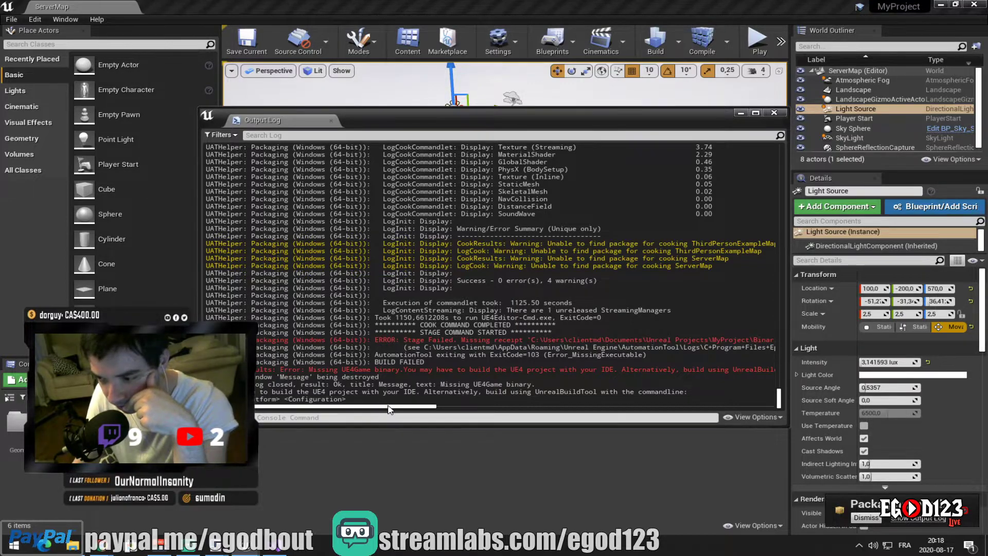
left_click_drag(389, 409, 364, 425)
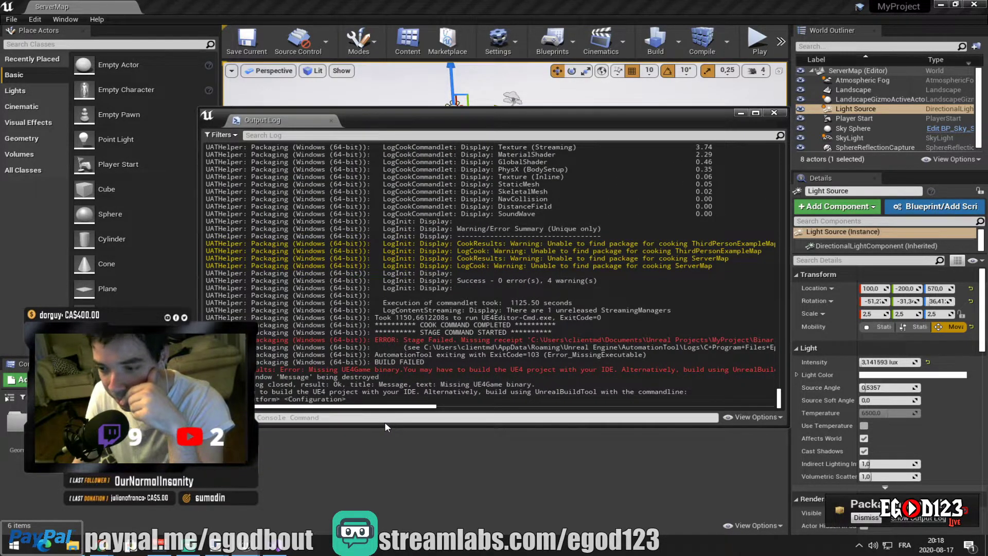
mouse_move(390, 422)
left_mouse_down()
mouse_move(423, 418)
mouse_move(402, 421)
left_mouse_up()
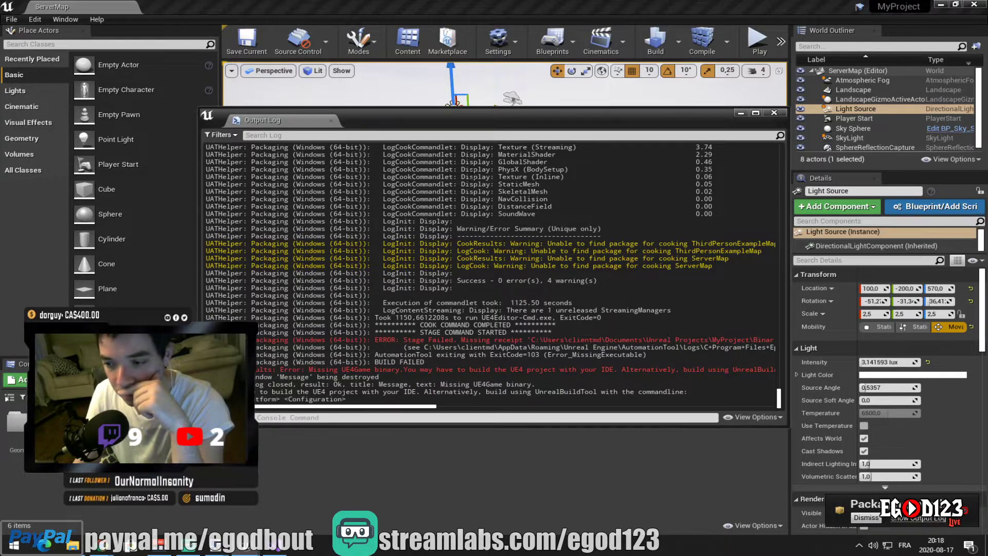
Close the Output Log, switch to Visual Studio to look over the MyProject solution with Source collapsed, and return to Unreal Editor
left_click(772, 112)
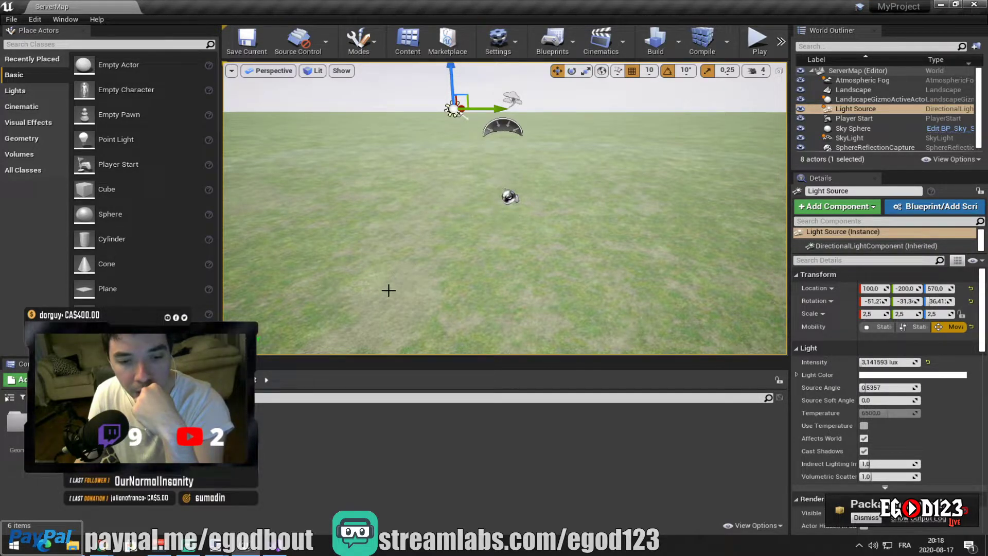
left_click(284, 549)
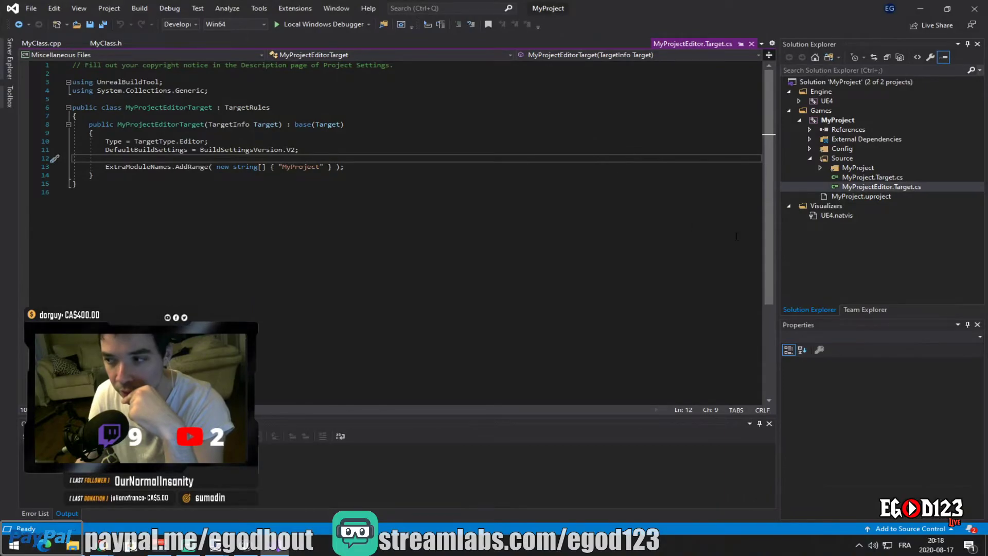
left_click(810, 158)
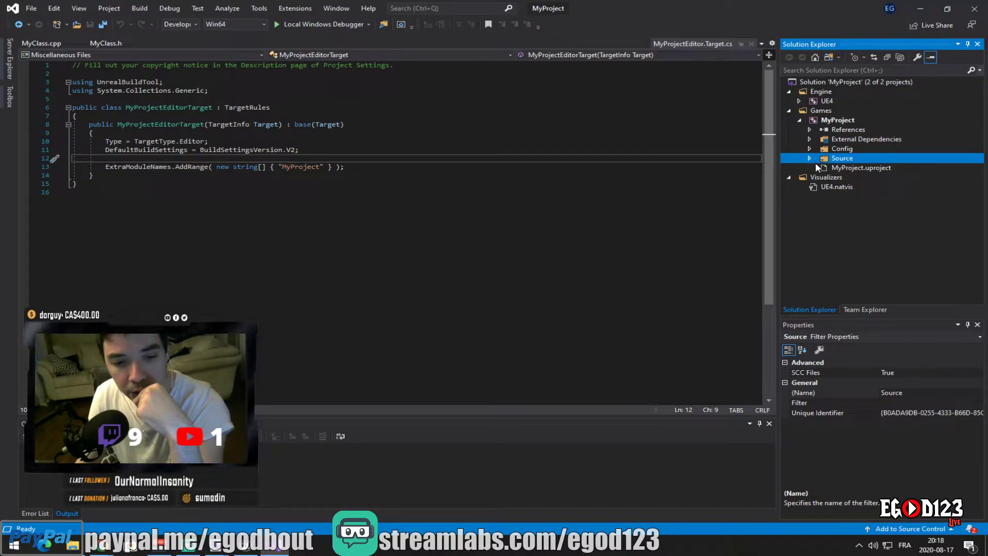
left_click(919, 9)
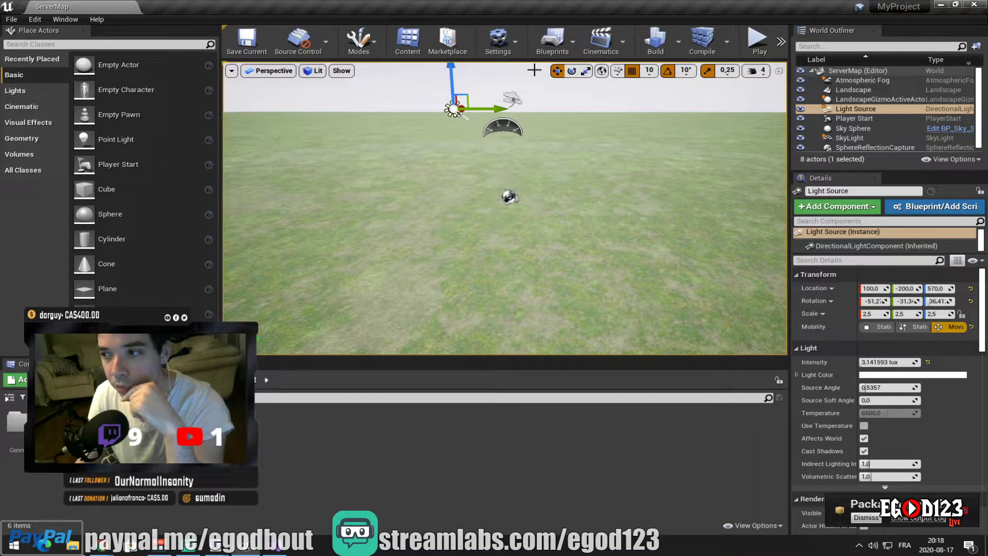
Build the ServerMap level and allow SwarmAgent through the Windows firewall on private networks
left_click(660, 50)
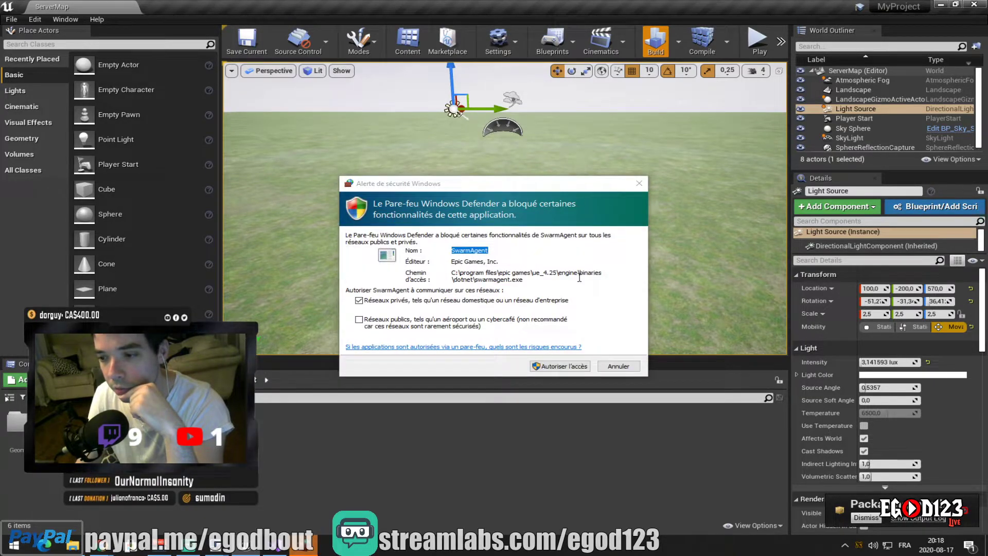
left_click(570, 368)
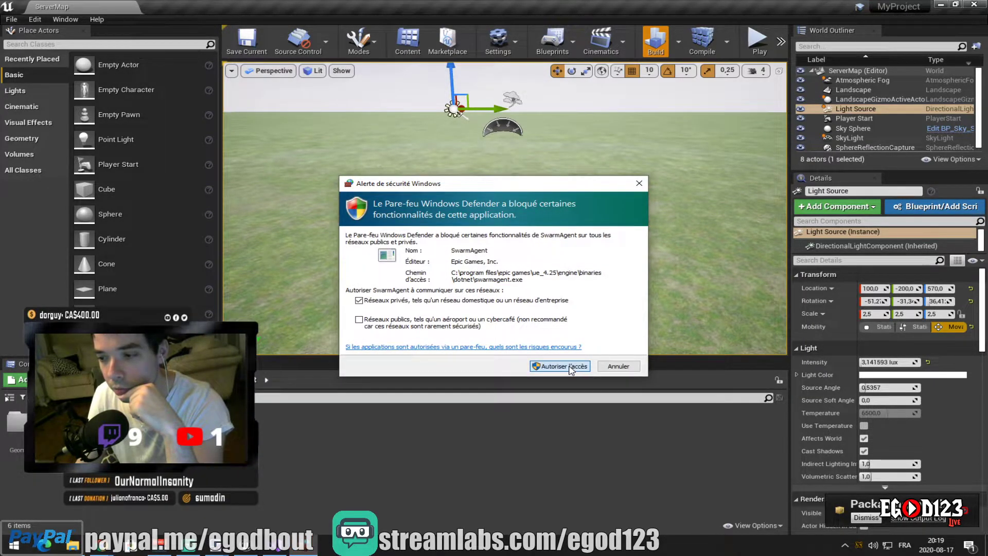
left_click(570, 368)
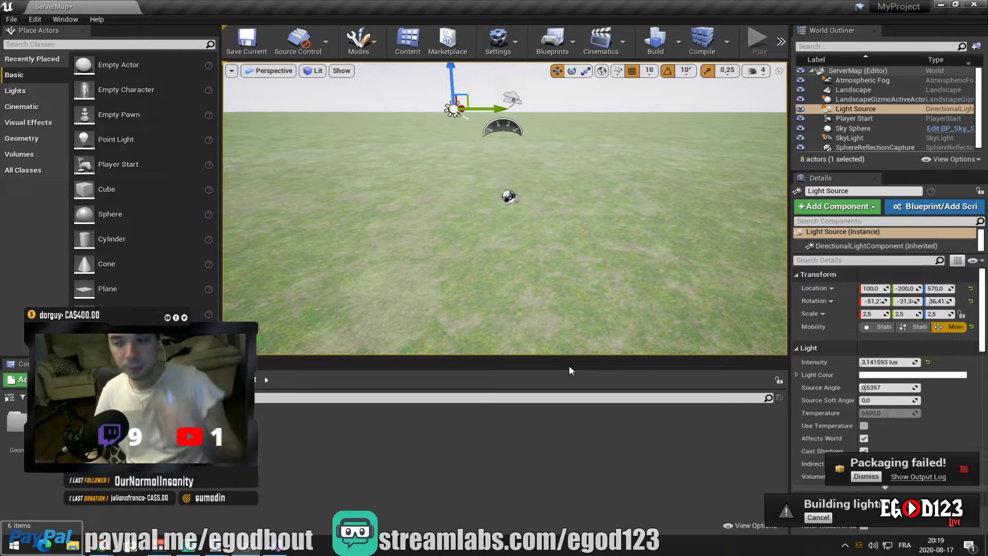
Examine the packaging errors and the lighting build messages in the Output Log, closing the Message Log and the Output Log when finished
left_click(912, 478)
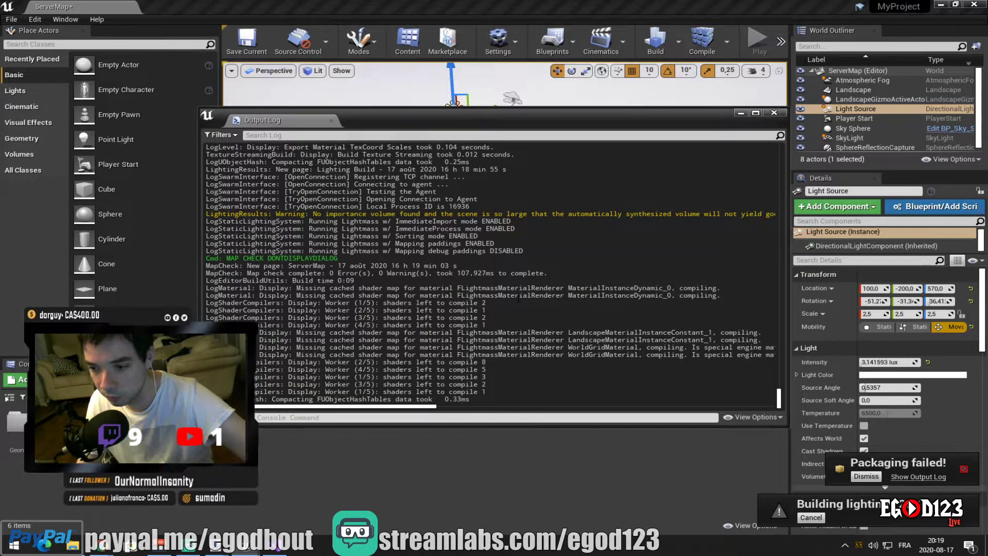
scroll(519, 299, "up", 4)
scroll(521, 297, "up", 4)
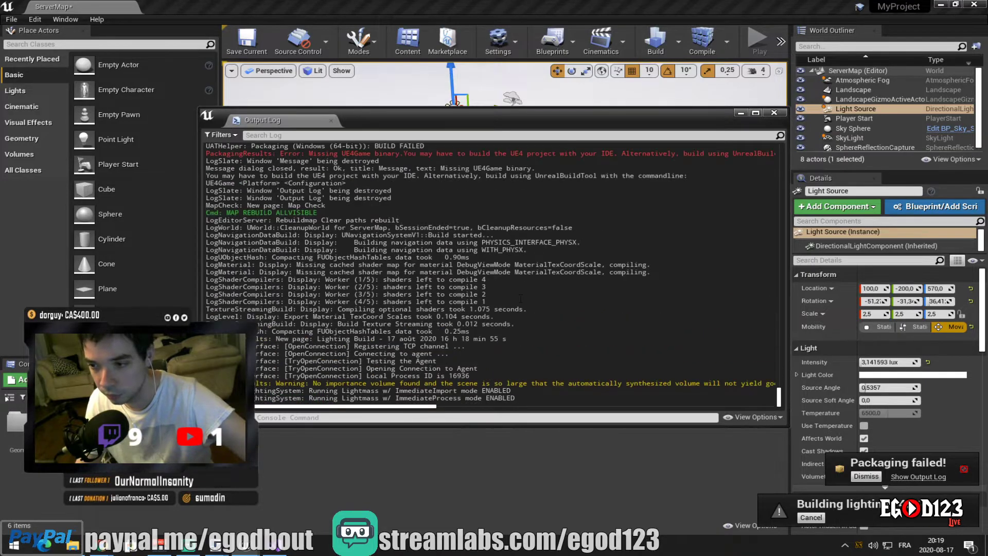
scroll(521, 298, "up", 8)
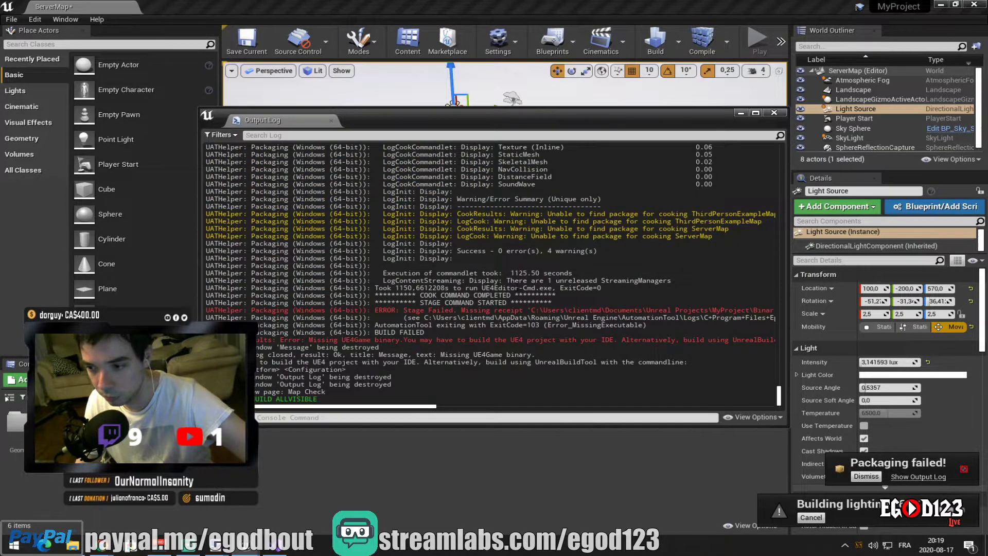
left_click_drag(433, 408, 545, 421)
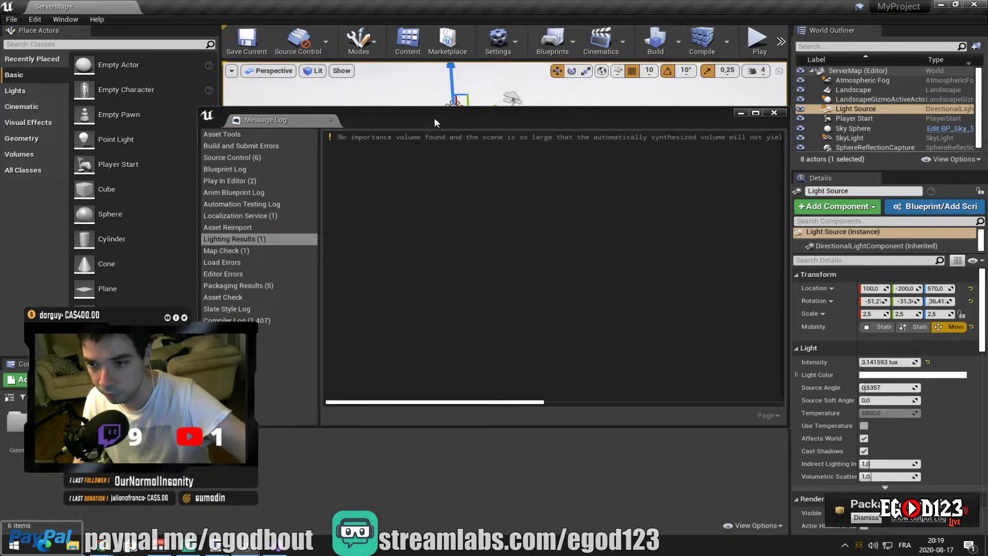
left_click(771, 115)
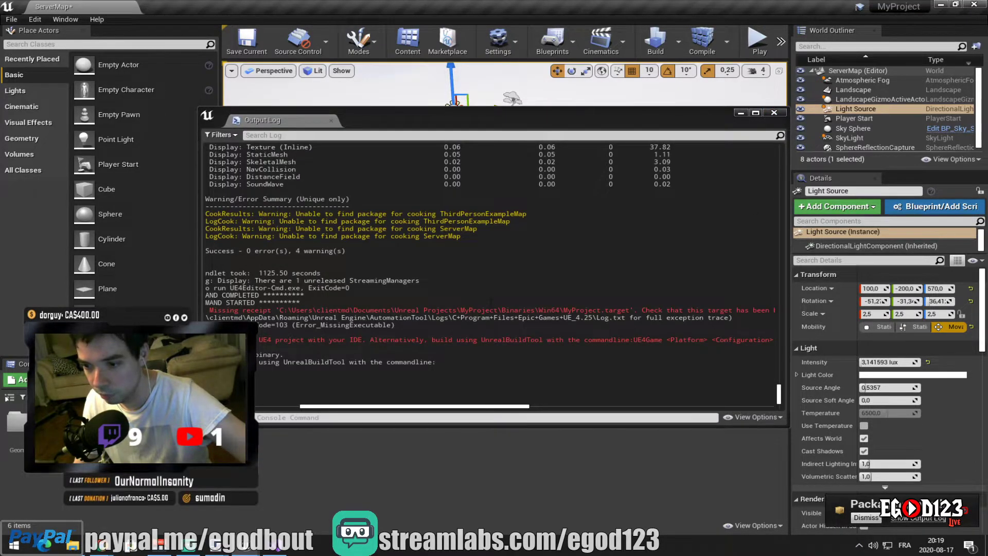
left_click_drag(425, 406, 343, 391)
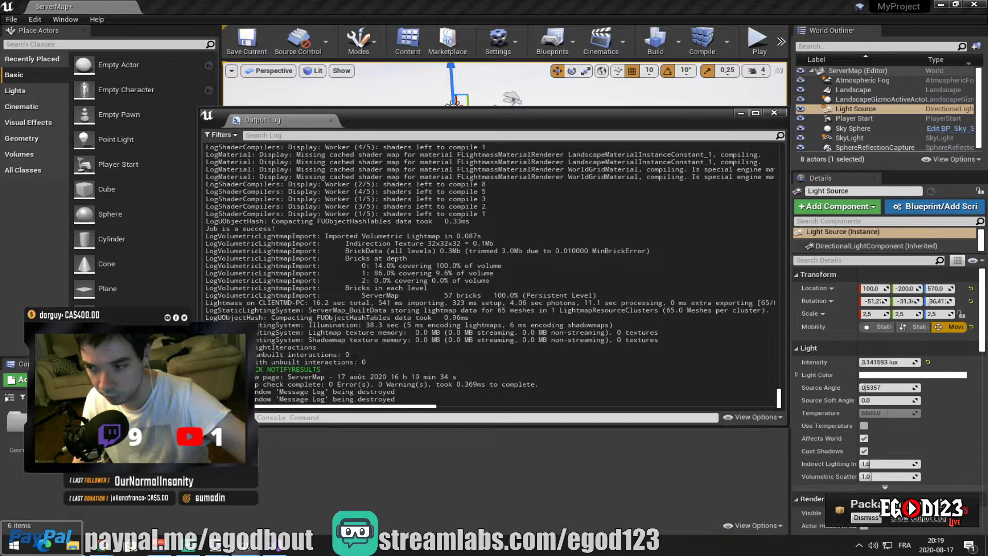
left_click(781, 113)
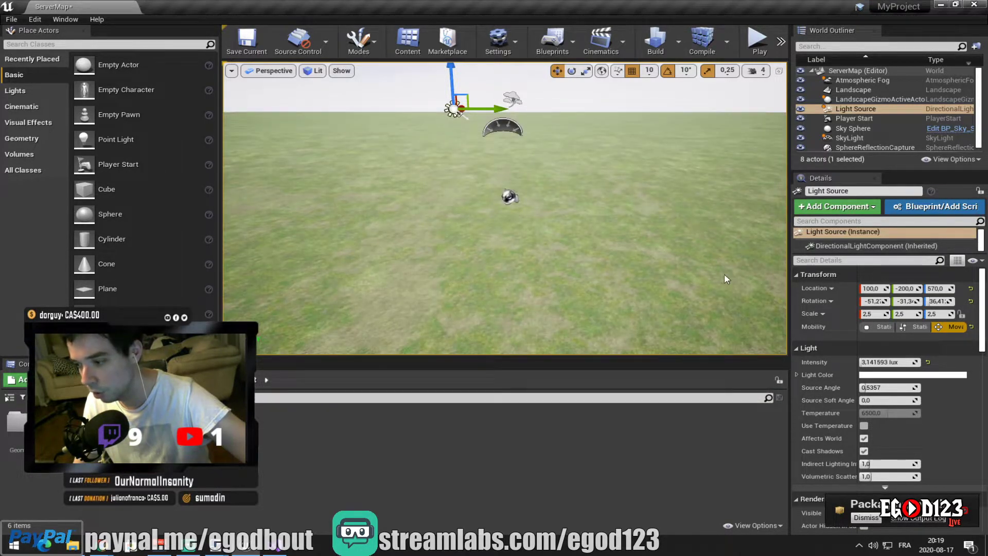
left_click(873, 493)
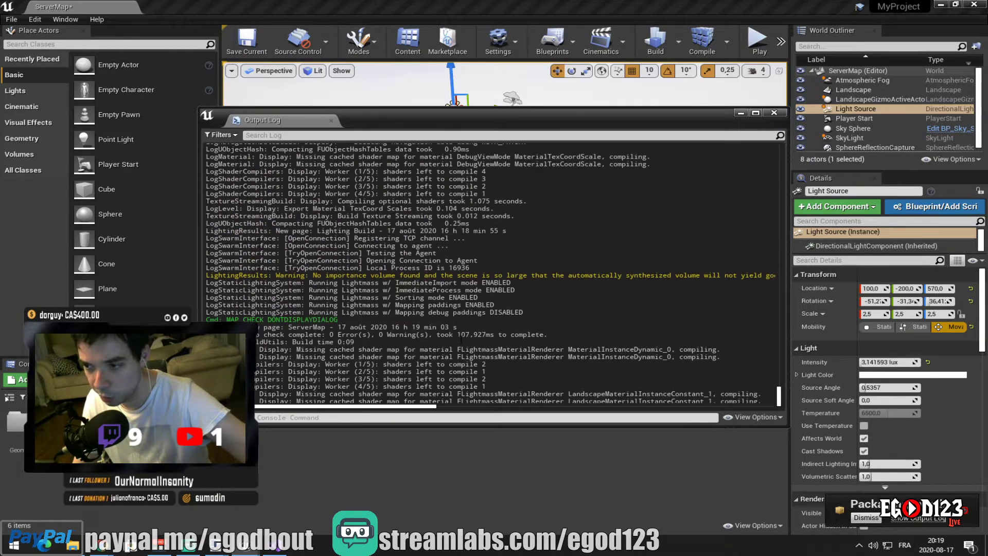
scroll(461, 341, "up", 9)
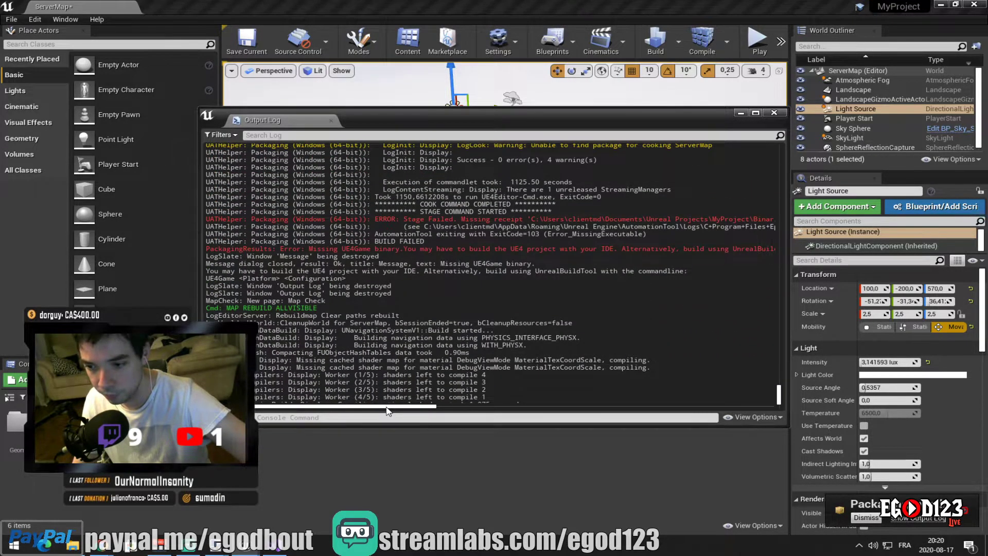
left_click_drag(387, 410, 335, 409)
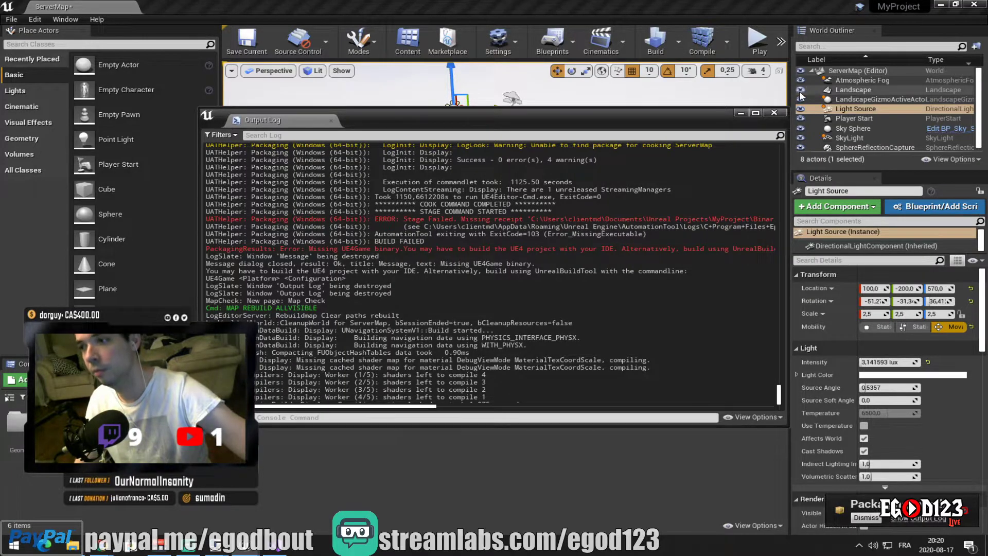
left_click(780, 110)
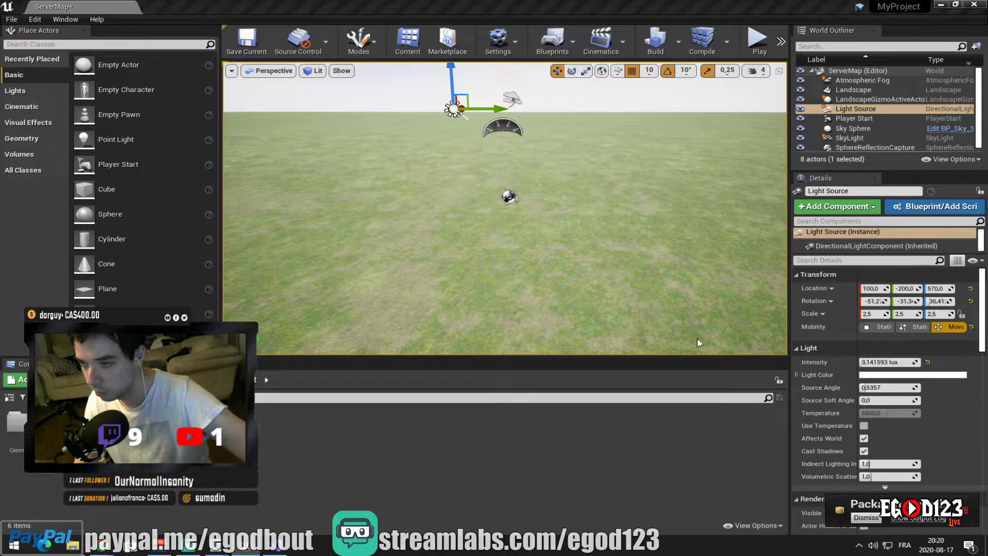
Save the current level and package the project for Windows (64-bit) into the MyProject folder on the desktop
left_click(247, 44)
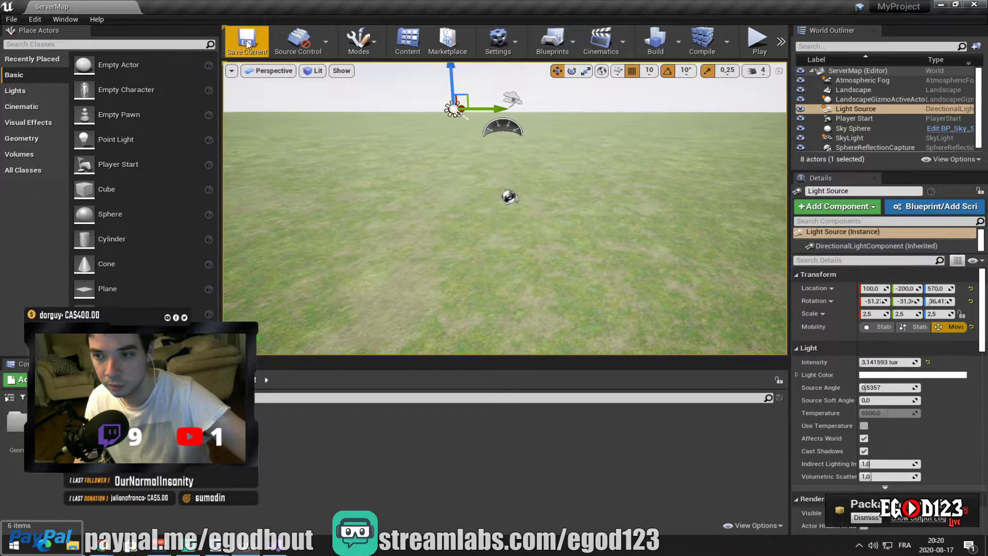
left_click(19, 19)
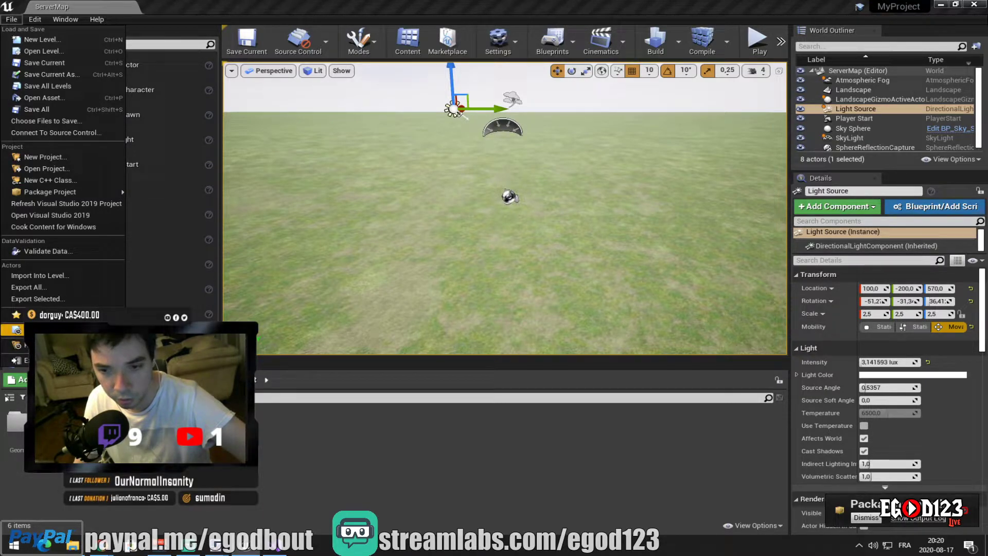
mouse_move(129, 190)
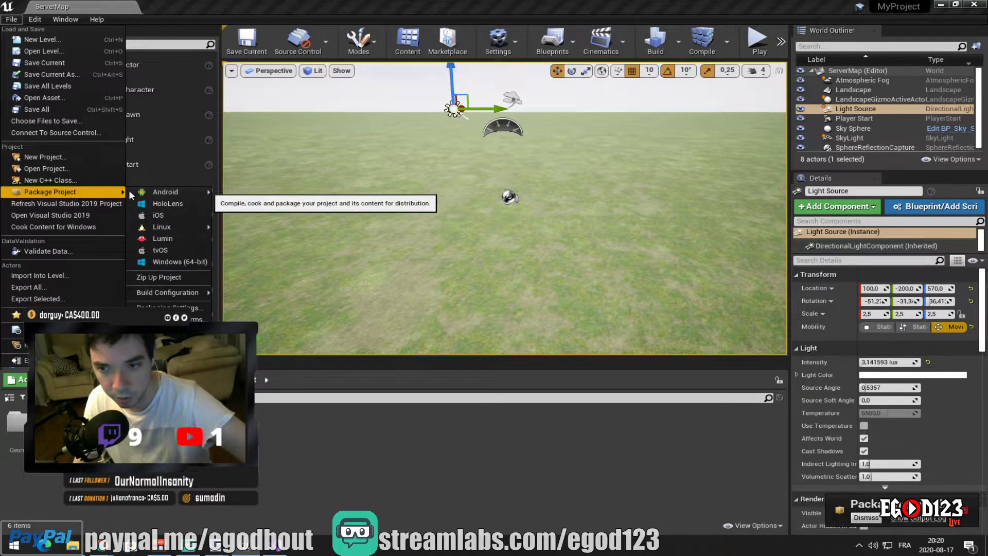
left_click(172, 261)
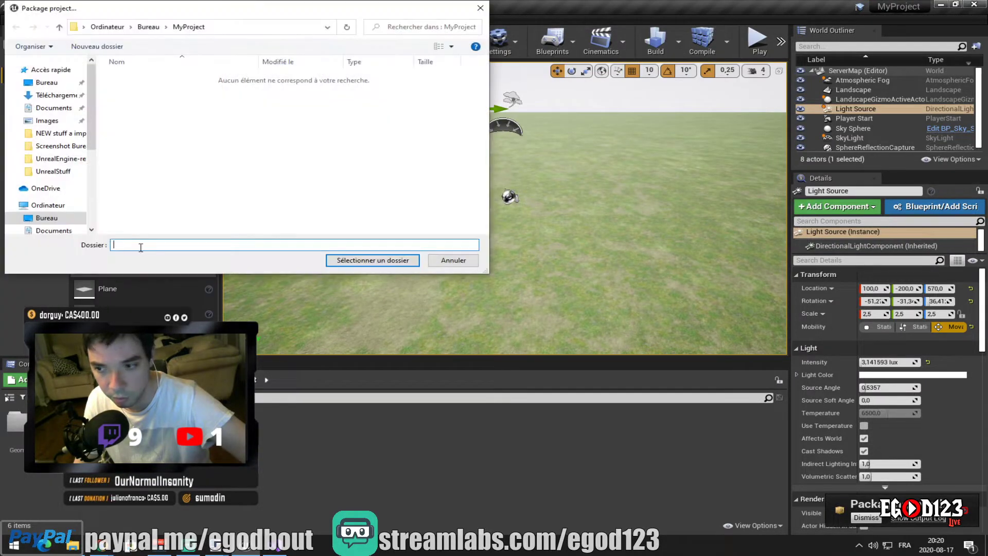
left_click(374, 262)
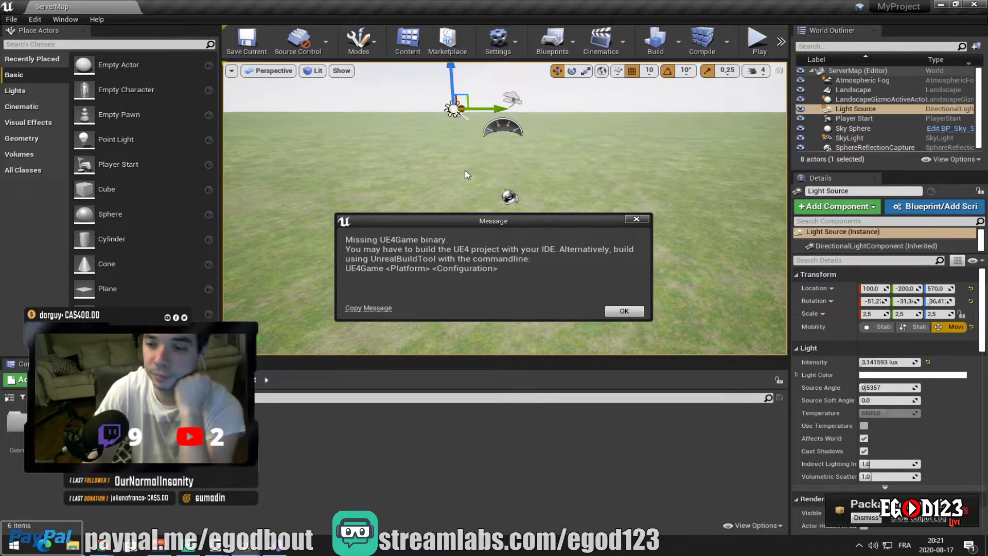
Dismiss the packaging message and read the full stage error about the MyProject.target receipt in the Output Log
left_click(632, 312)
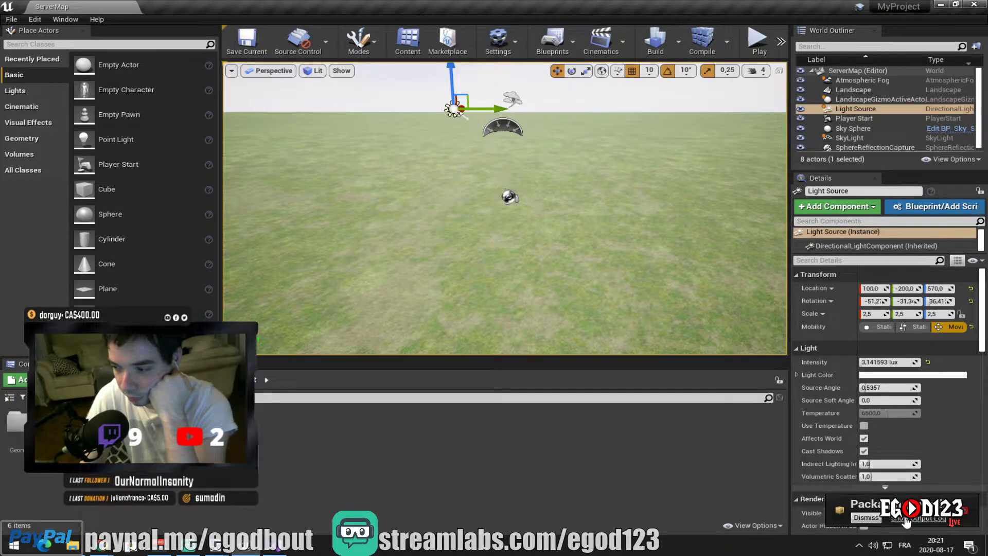
left_click(905, 520)
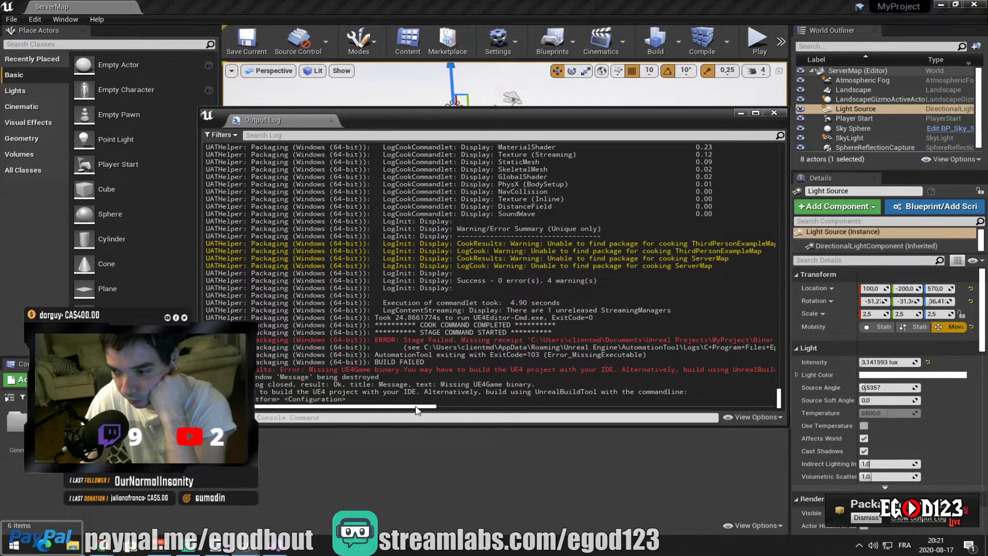
left_click_drag(417, 410, 517, 406)
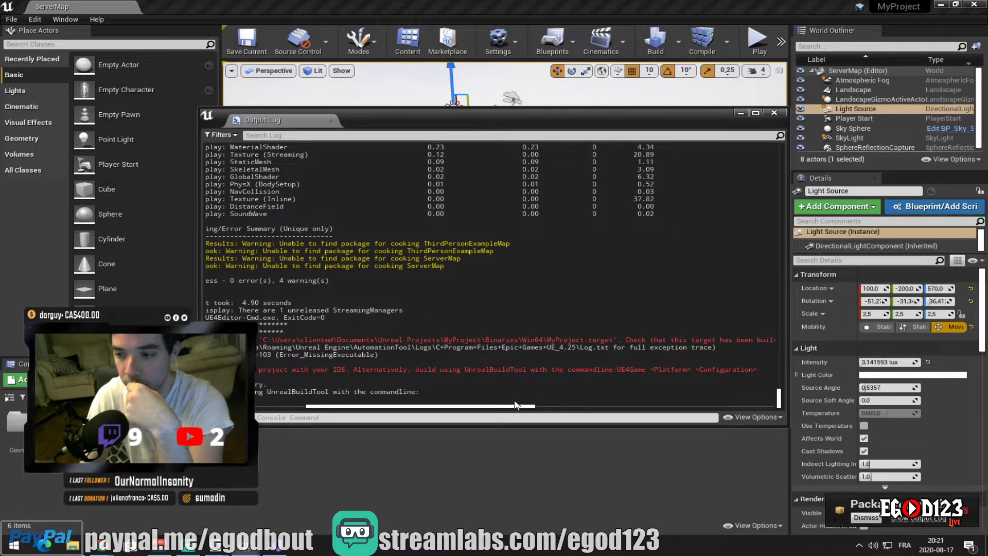
mouse_move(516, 405)
left_mouse_down()
mouse_move(551, 405)
mouse_move(465, 405)
mouse_move(508, 405)
left_mouse_up()
left_click_drag(316, 339, 581, 340)
left_click(581, 340)
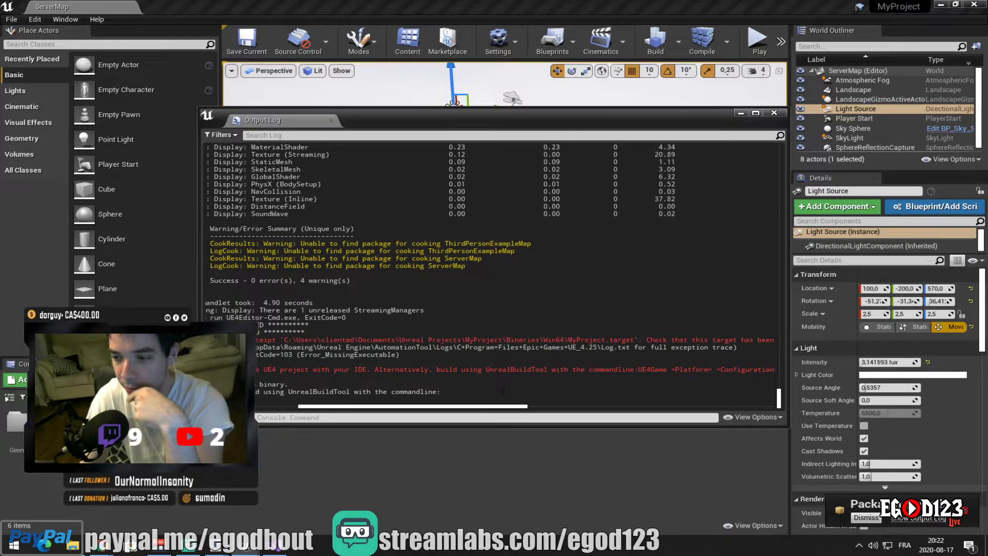
left_click_drag(503, 405, 510, 406)
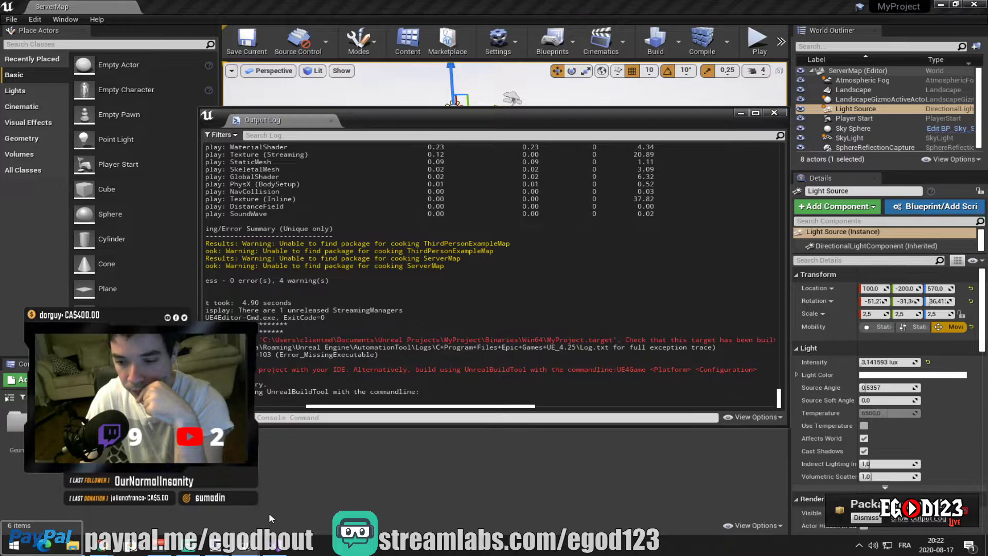
Switch to Visual Studio, check the project's Config and Source folders and open MyProject.Target.cs for viewing
left_click(276, 551)
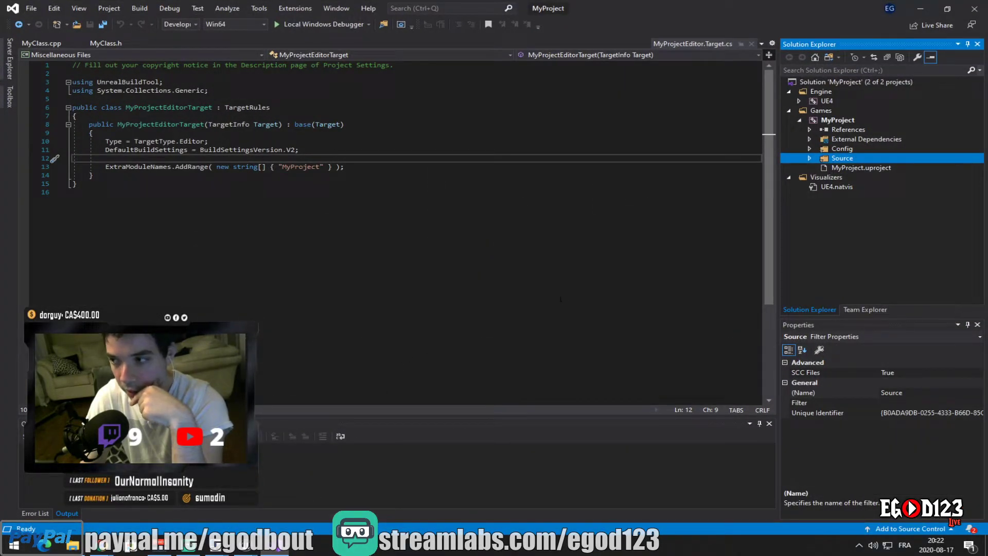
left_click(492, 205)
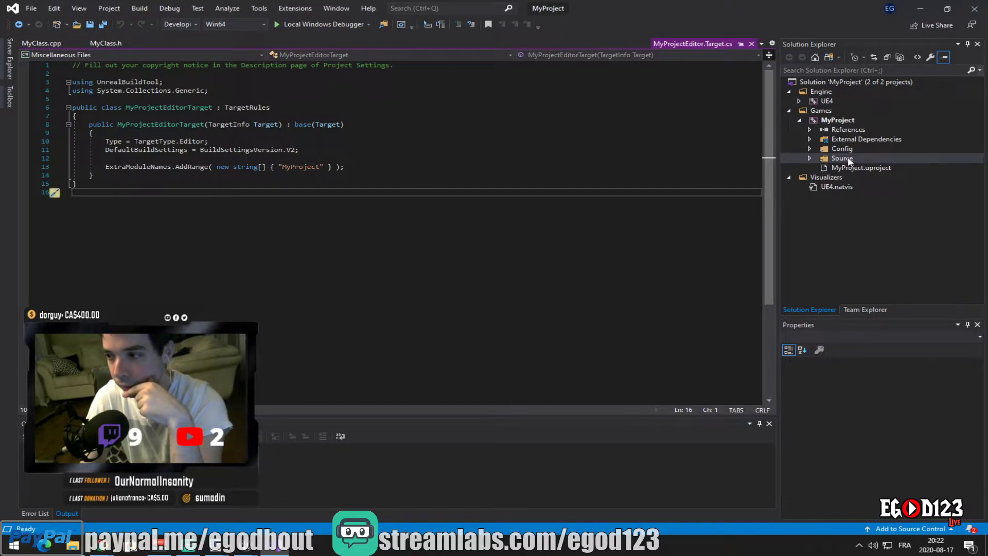
left_click(826, 122)
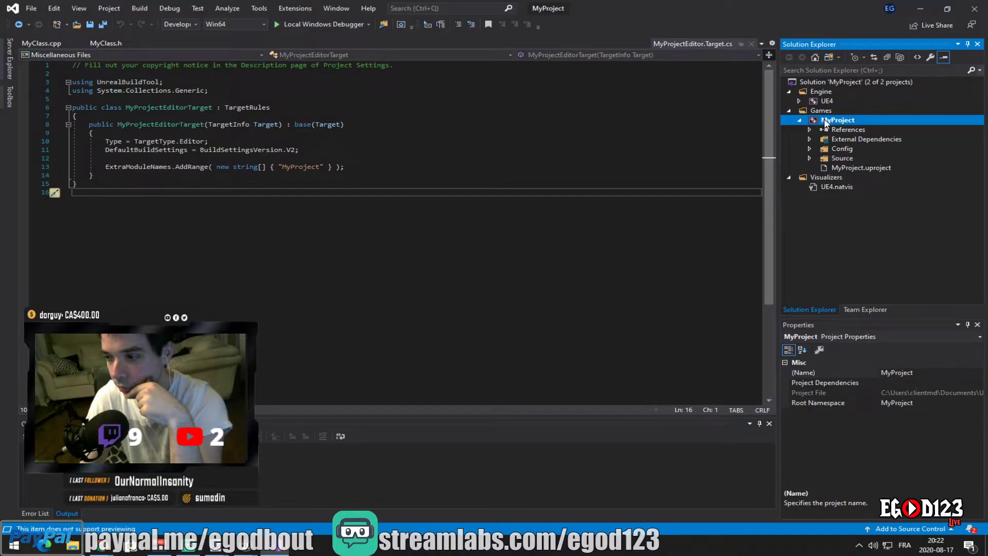
left_click(810, 148)
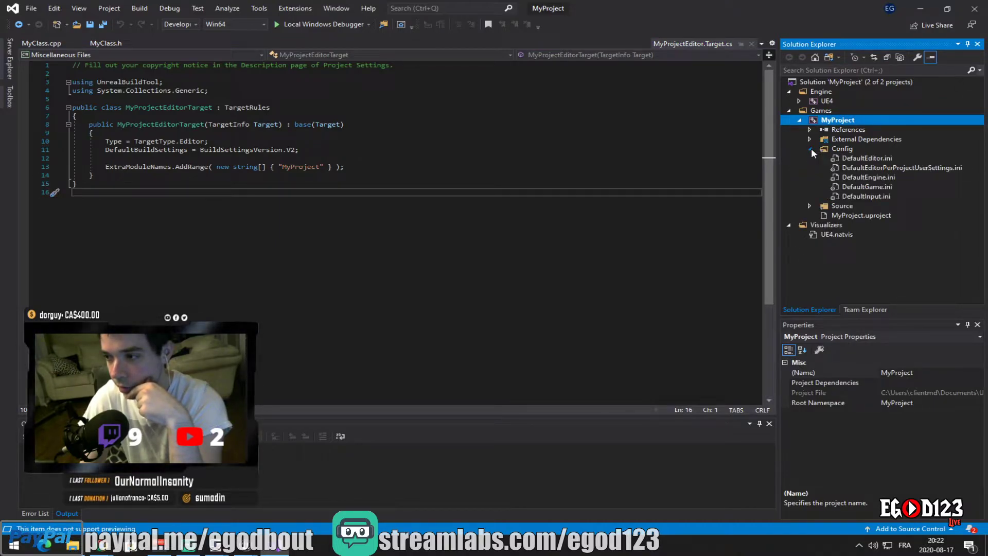
left_click(812, 148)
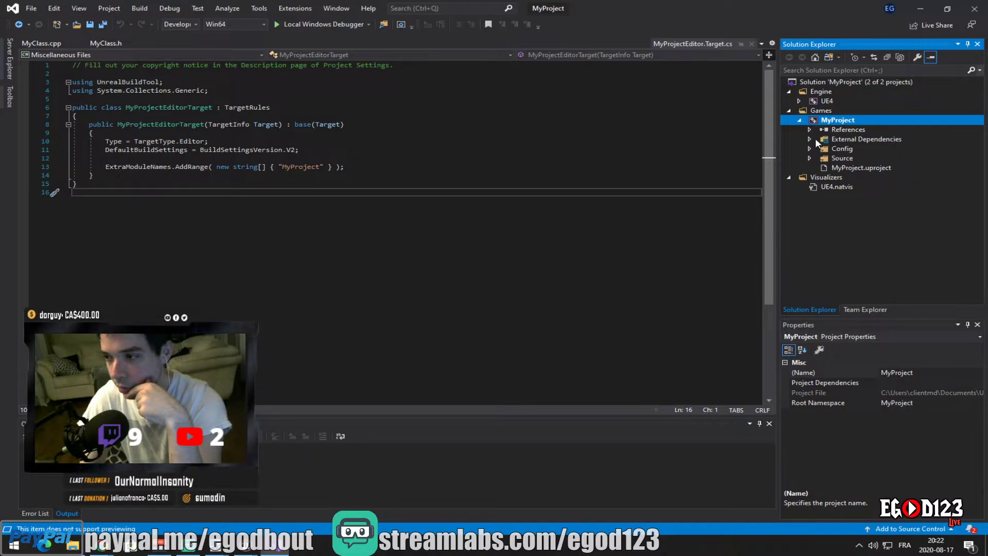
left_click(812, 157)
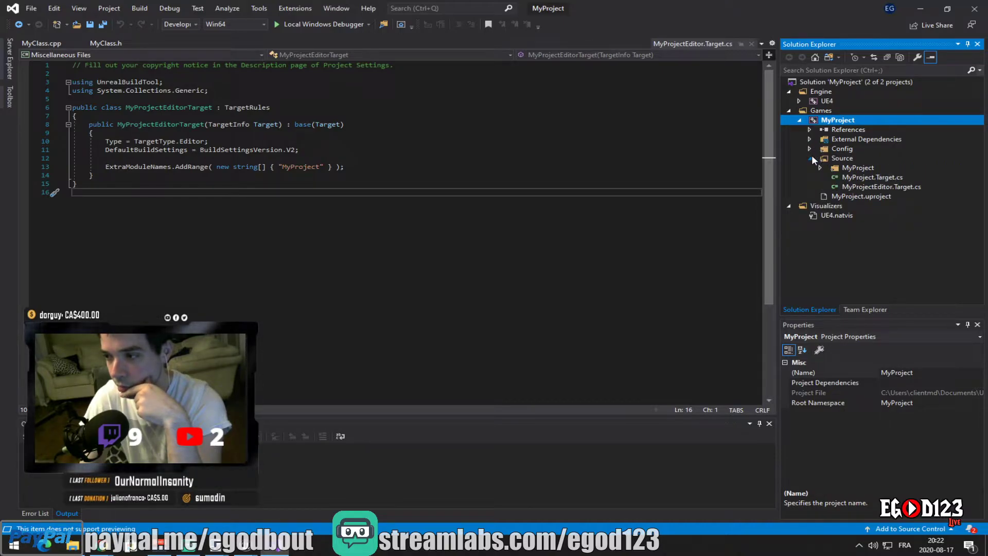
left_click(856, 176)
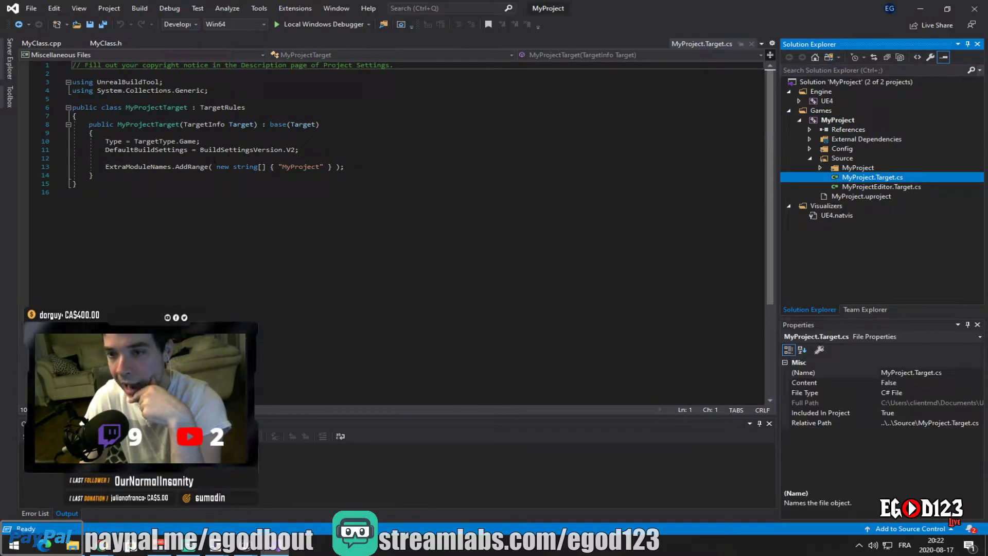
Compare the target rules in MyProjectEditor.Target.cs with those in MyProject.Target.cs
left_click(207, 206)
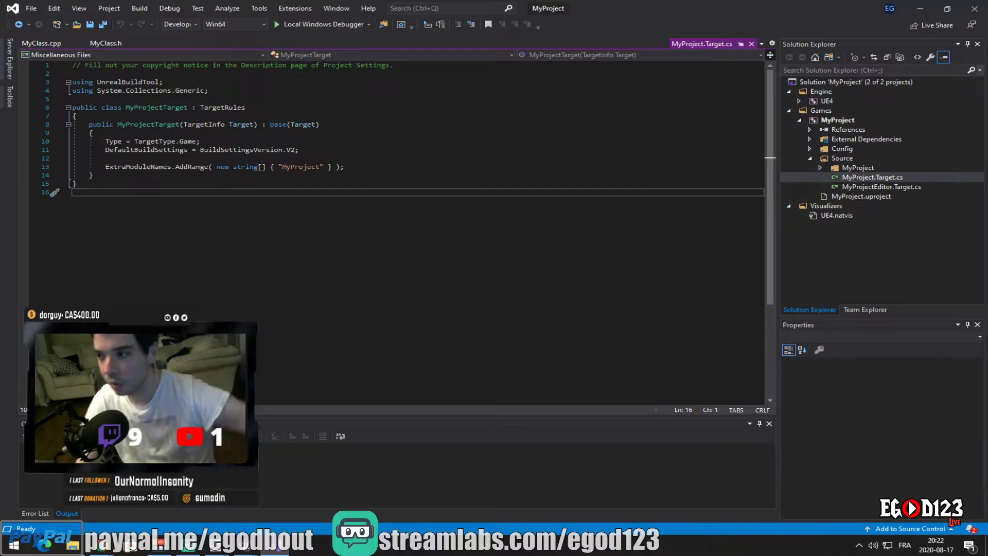
left_click(868, 188)
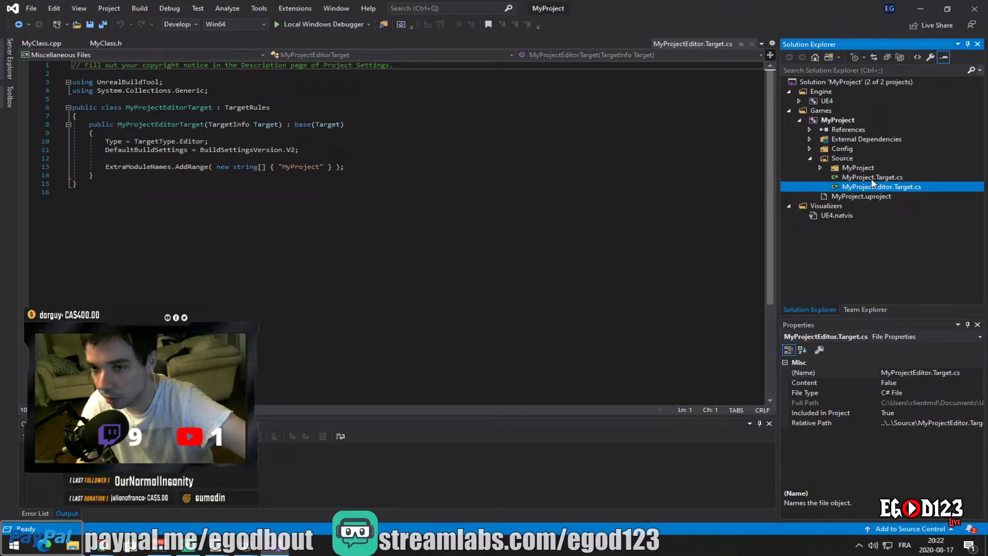
left_click(872, 178)
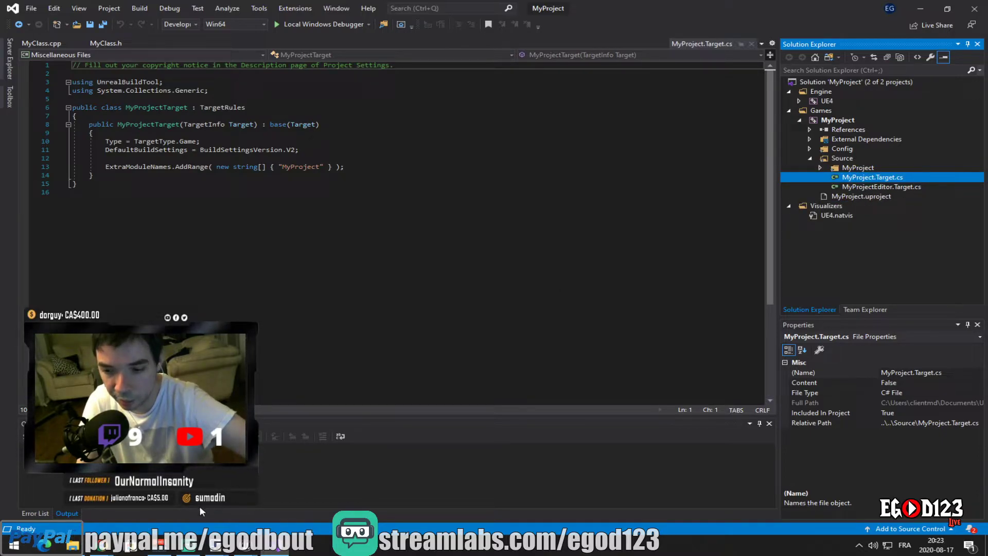
Switch back to Unreal Editor and read the full missing receipt and UE4Game binary error lines in the Output Log
left_click(236, 550)
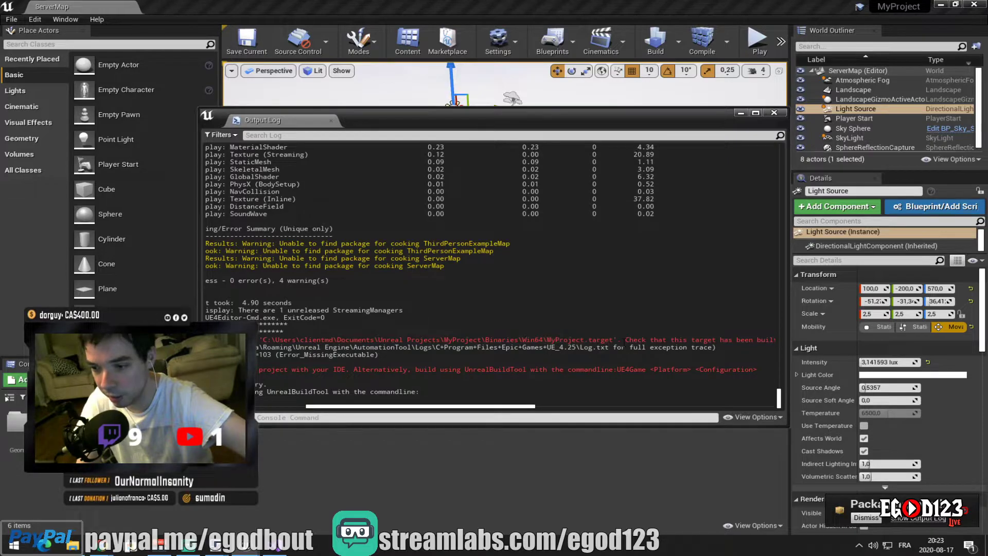
left_click_drag(400, 407, 308, 398)
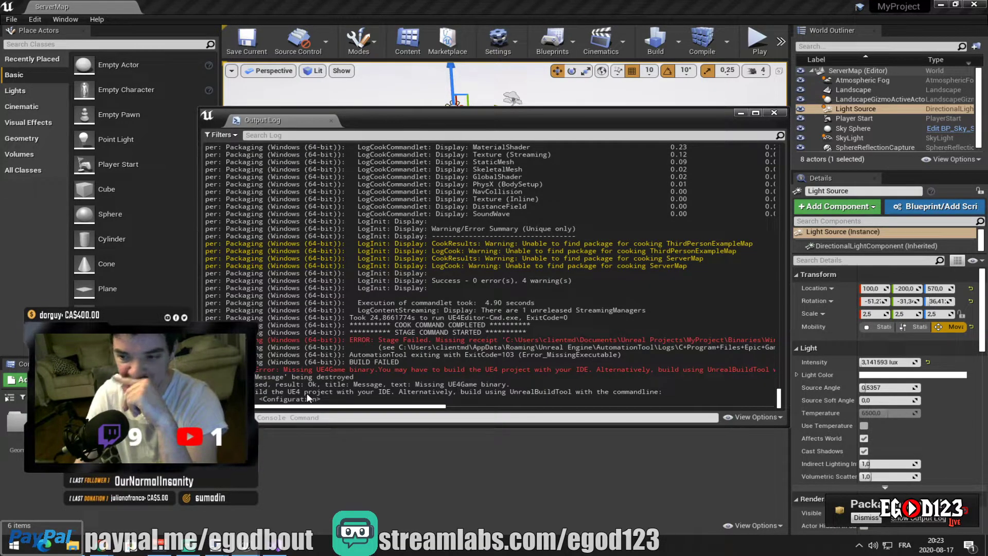
left_click_drag(346, 406, 448, 406)
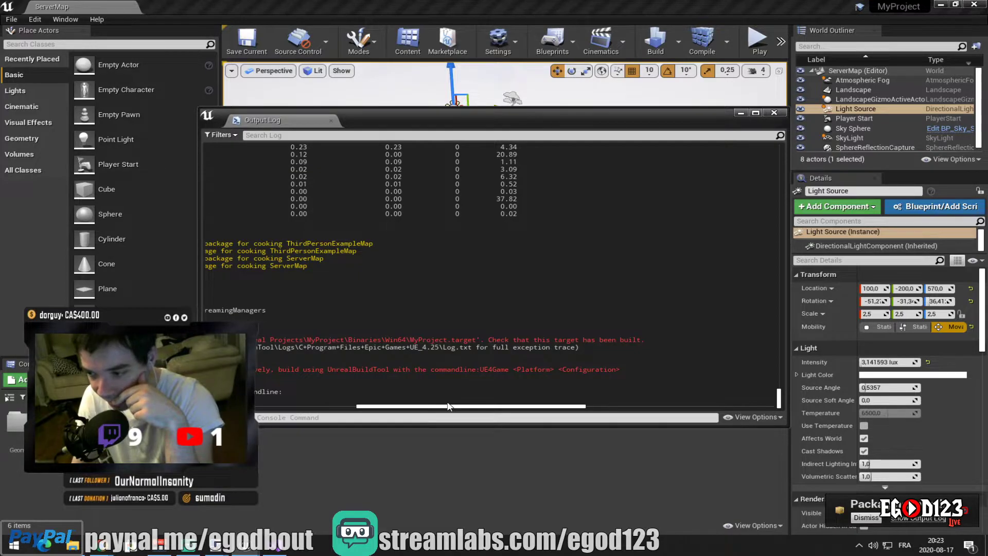
left_click_drag(448, 407, 294, 416)
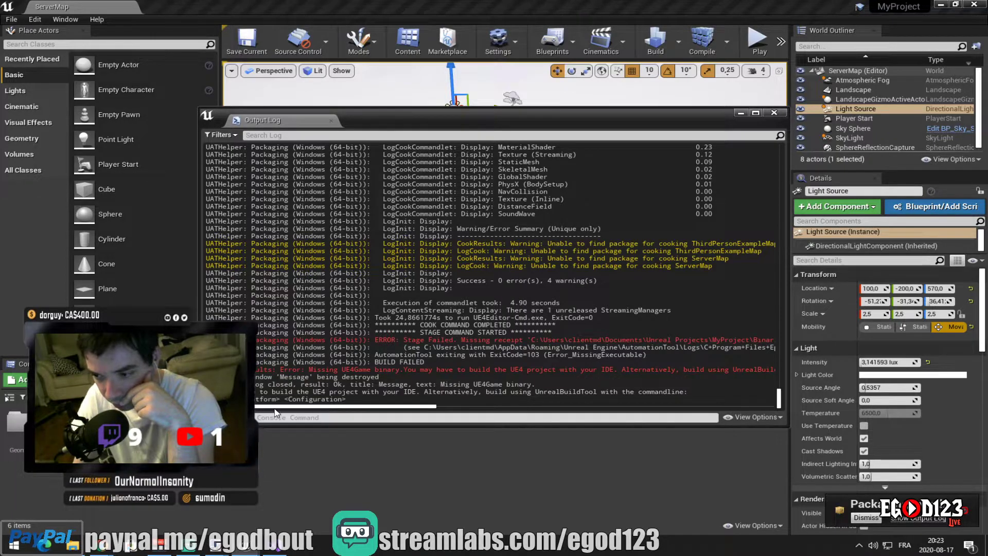
mouse_move(294, 407)
left_mouse_down()
mouse_move(355, 407)
mouse_move(278, 407)
left_mouse_up()
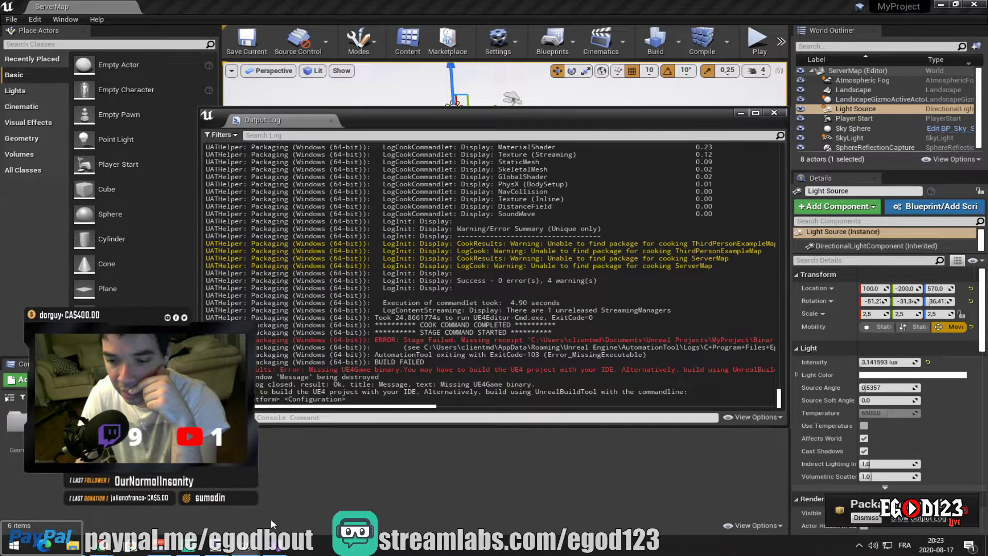
Return to Visual Studio, collapse the Source folder and check the commands available for the MyProject project without running any
left_click(281, 551)
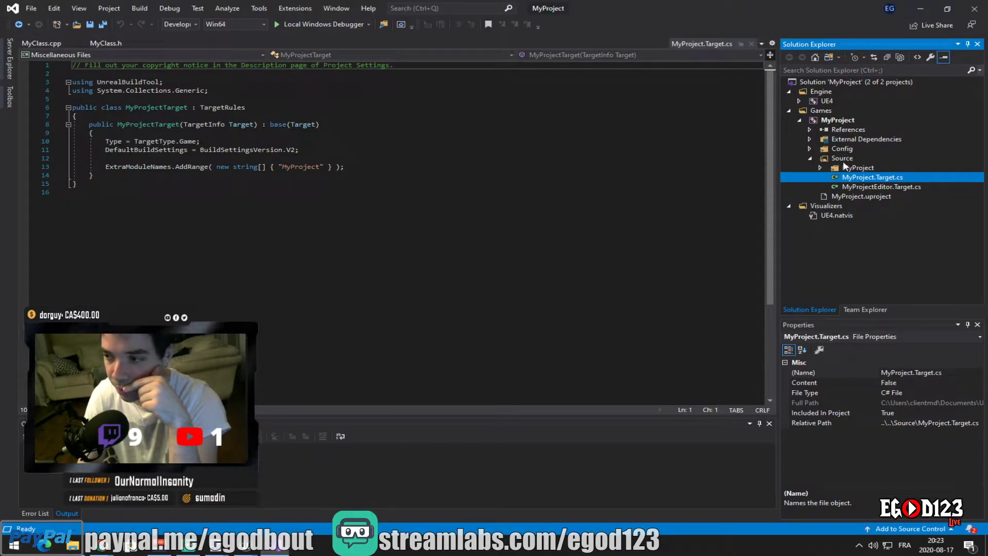
left_click(810, 159)
left_click(830, 122)
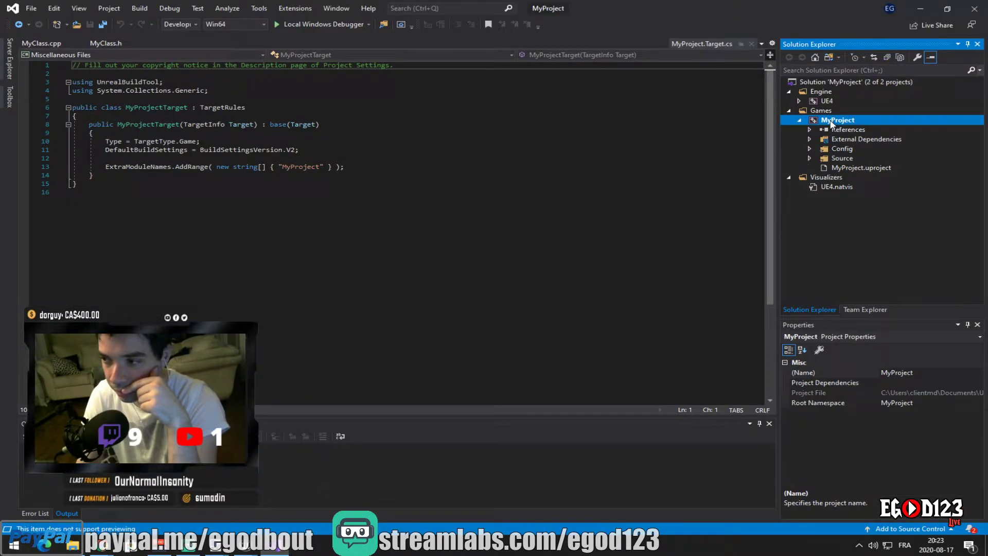
right_click(832, 124)
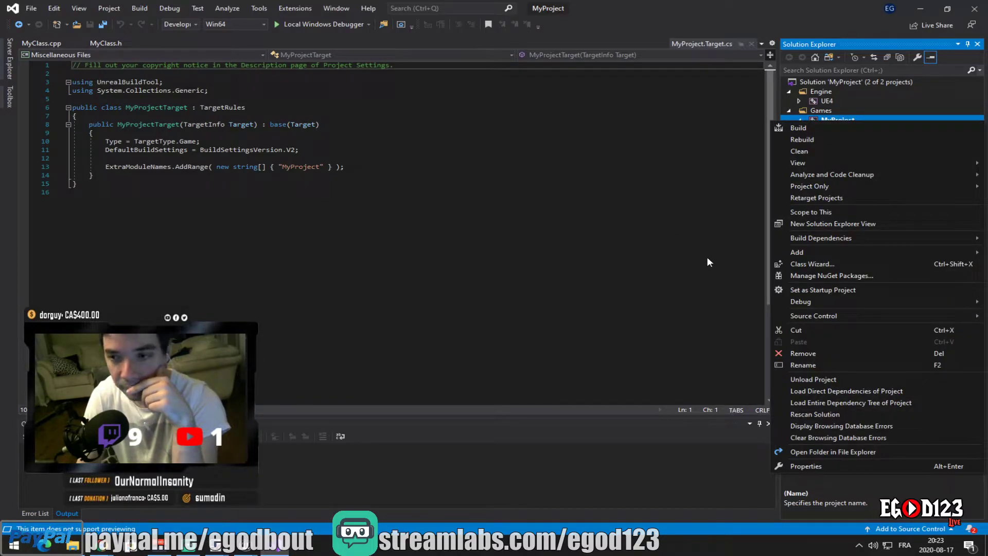
left_click(690, 259)
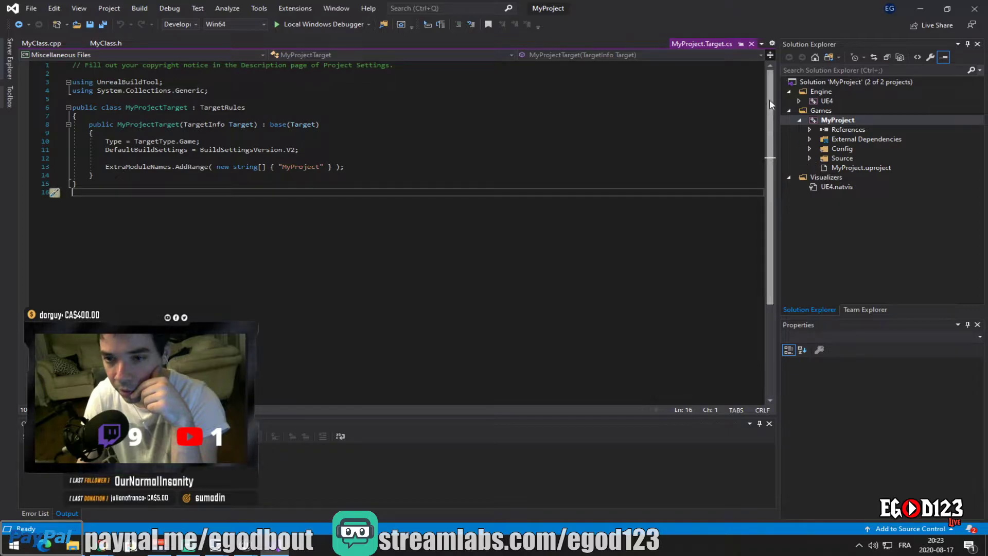
Minimize Visual Studio and examine the ThirdPersonExampleMap and ServerMap cooking warnings in Unreal's Output Log
left_click(908, 9)
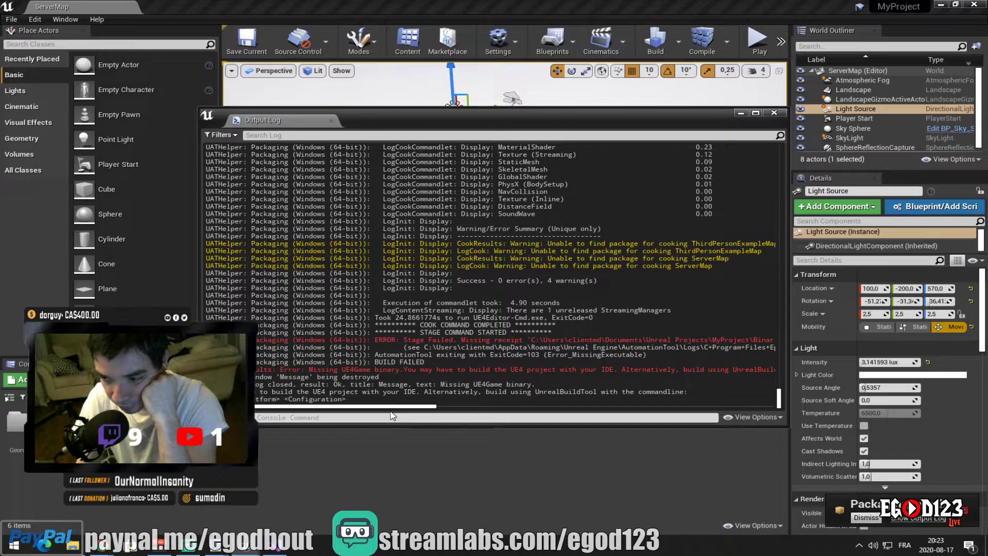
left_click_drag(391, 406, 462, 407)
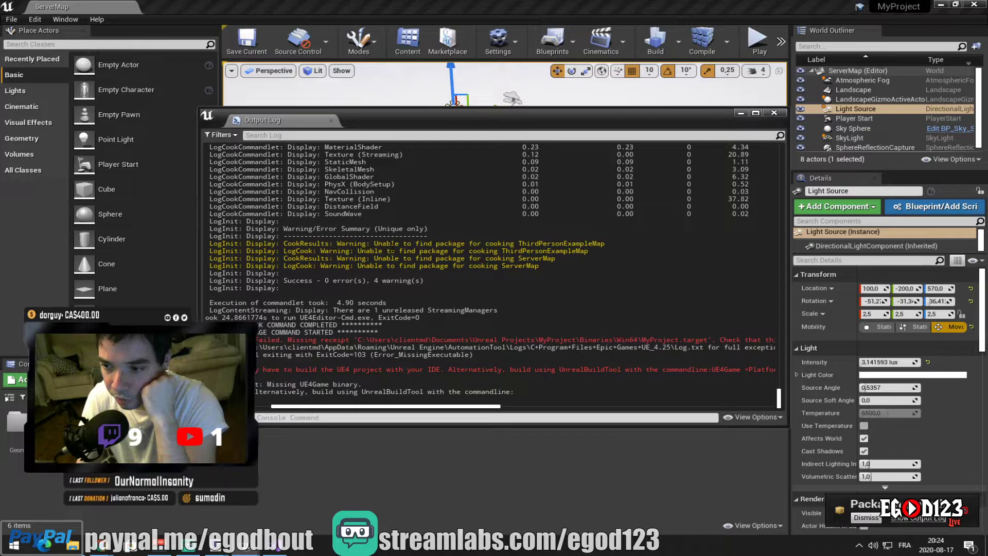
left_click_drag(386, 244, 513, 258)
left_click(519, 259)
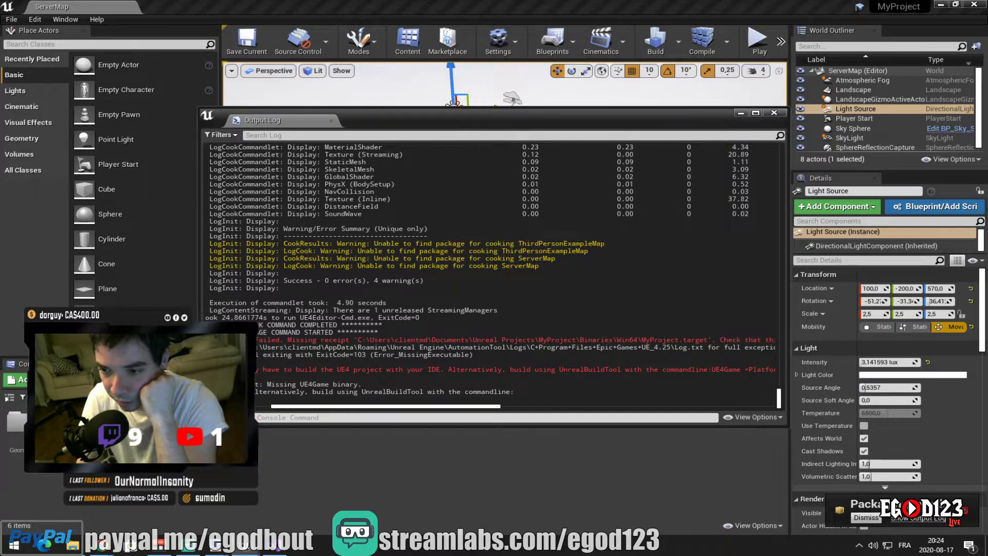
left_click_drag(360, 251, 539, 266)
left_click(538, 267)
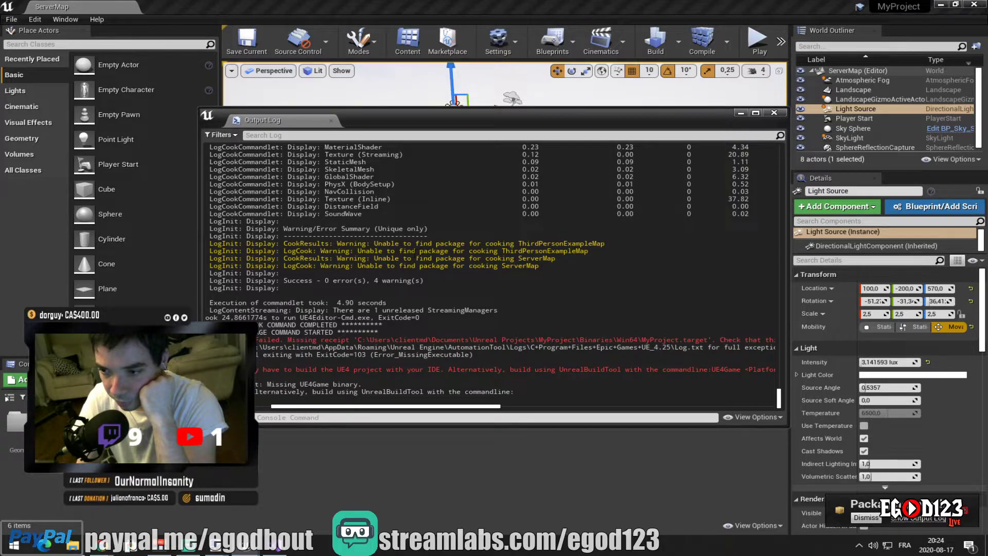
Review the earlier packaging output and the final build lines in the Output Log, closing the log when finished
scroll(447, 272, "up", 10)
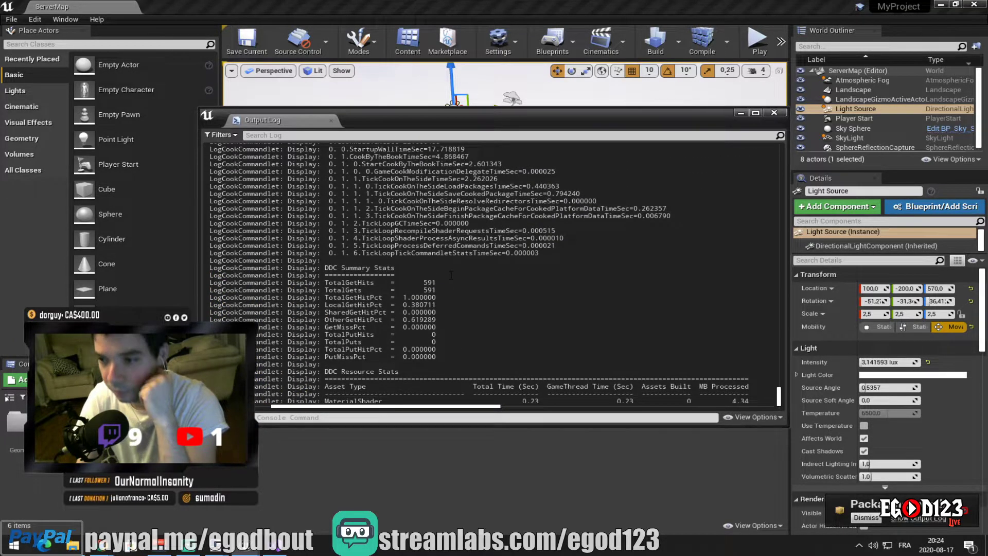
scroll(451, 275, "down", 10)
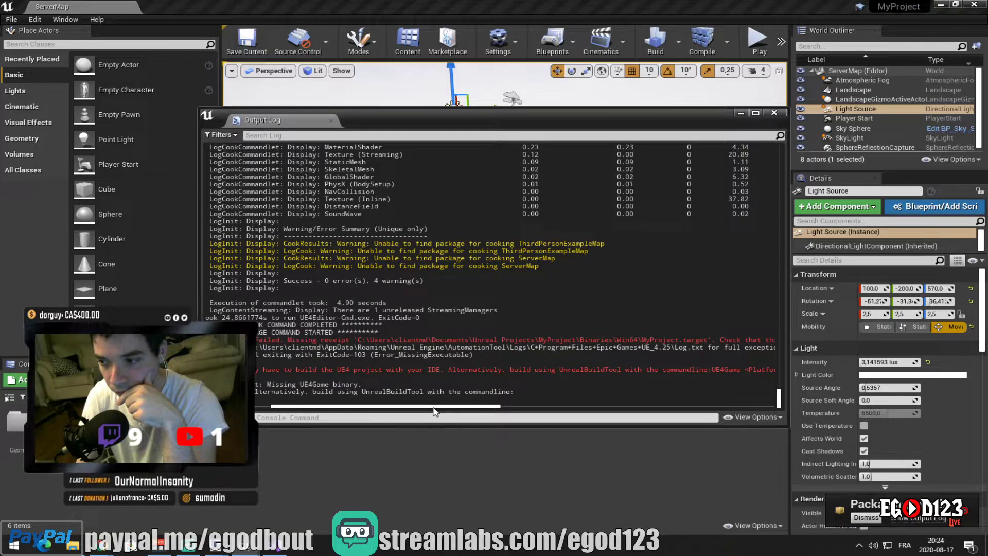
left_click_drag(435, 412, 418, 411)
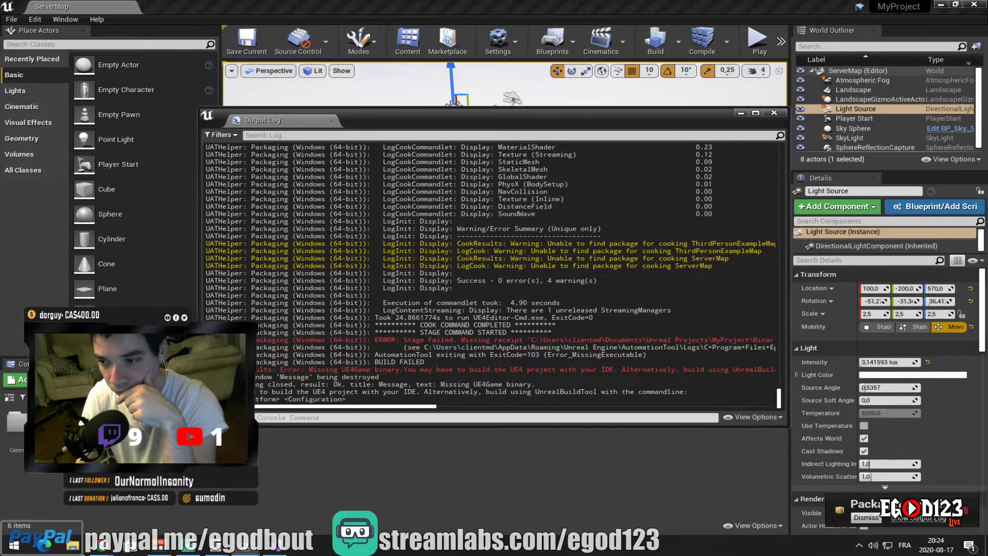
scroll(489, 273, "up", 6)
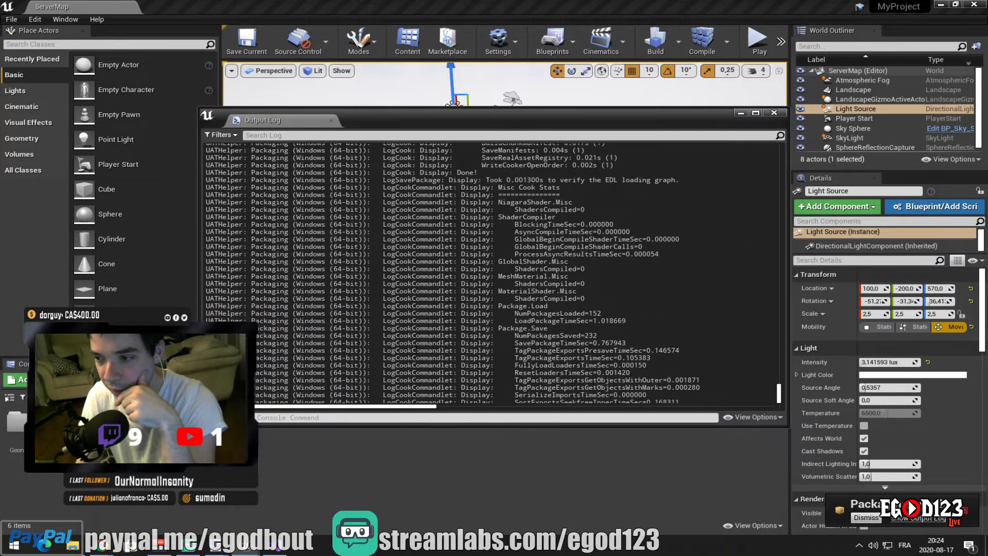
left_click_drag(778, 398, 779, 396)
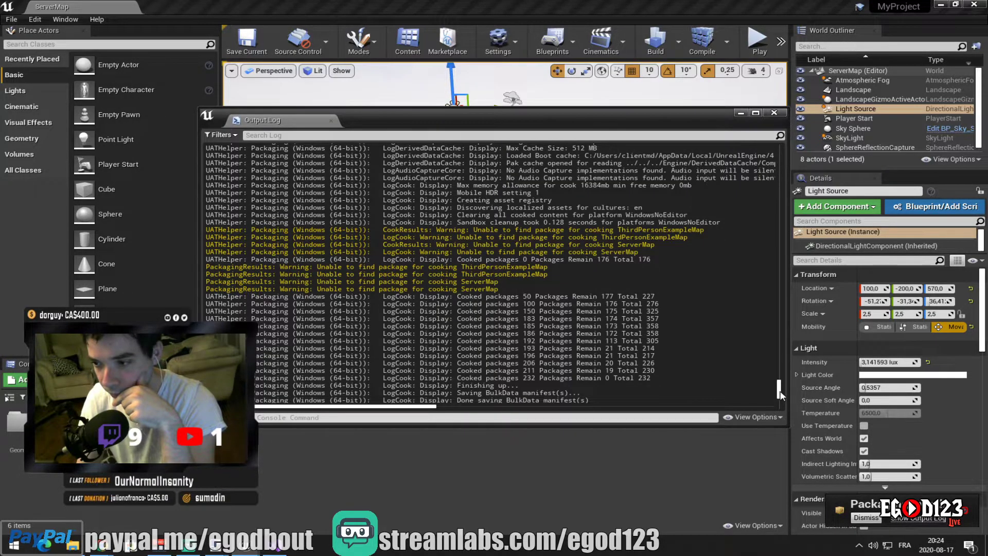
left_click_drag(780, 392, 787, 411)
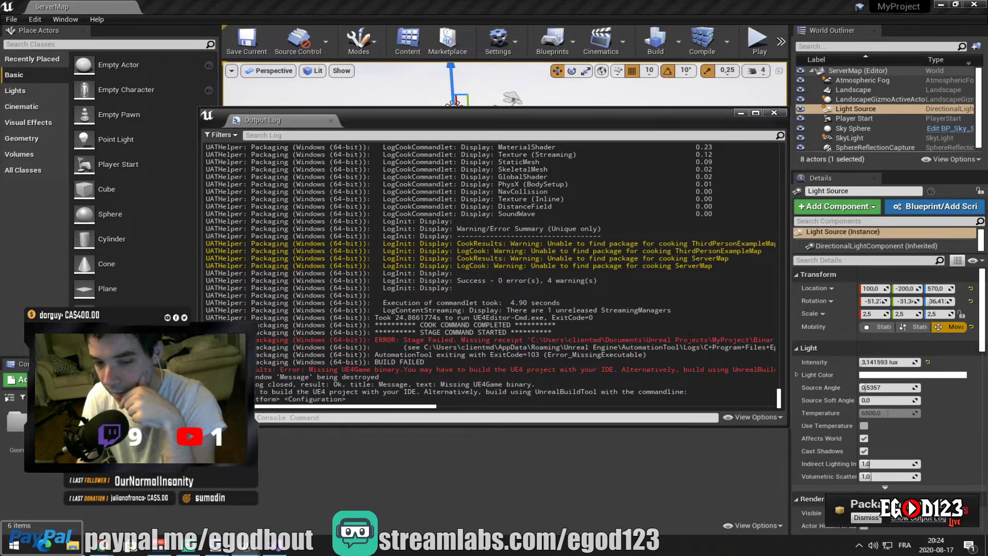
left_click(773, 113)
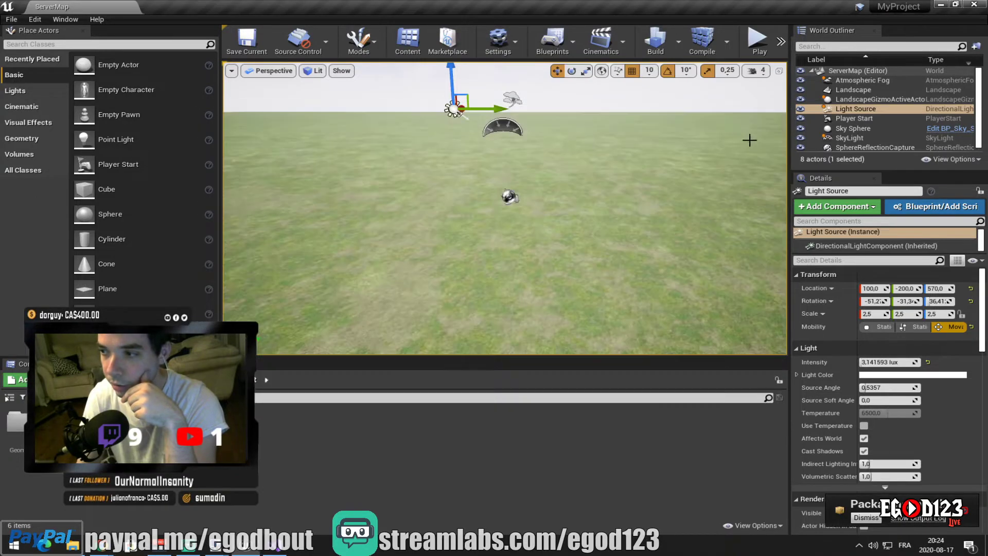
Play the ServerMap level in the editor, run the character around the landscape in several directions and stop the session
left_click(766, 39)
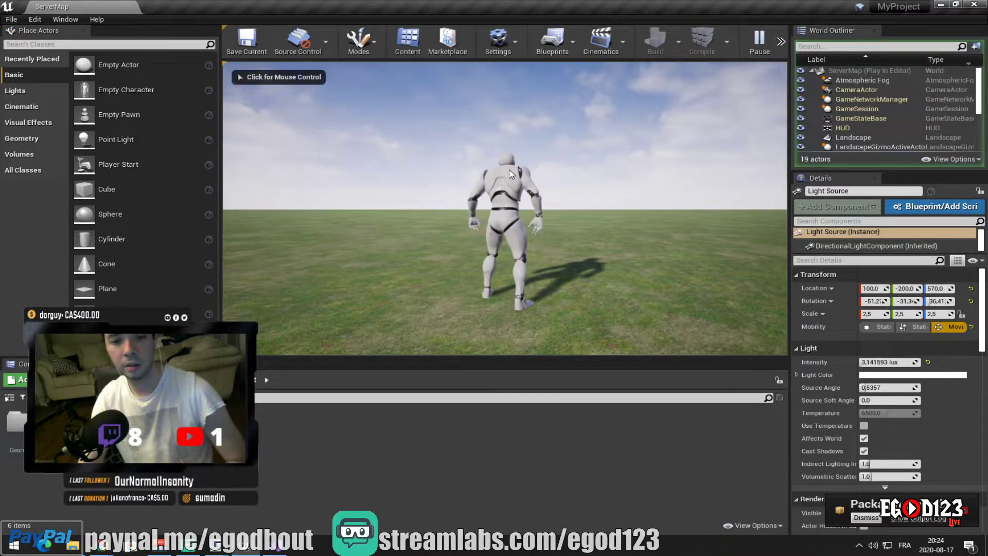
left_click(666, 104)
key("d")
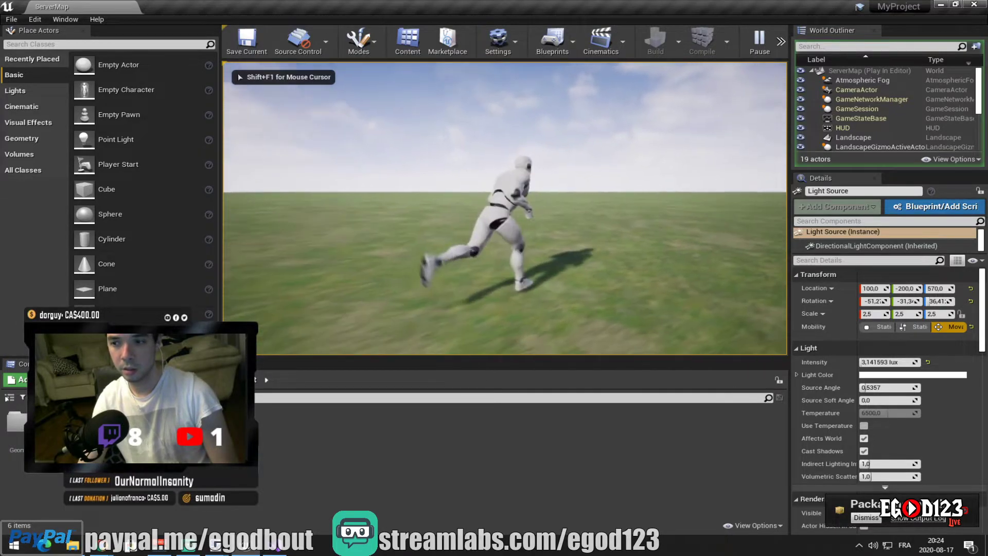
key("a")
key("s")
key("d")
key("w")
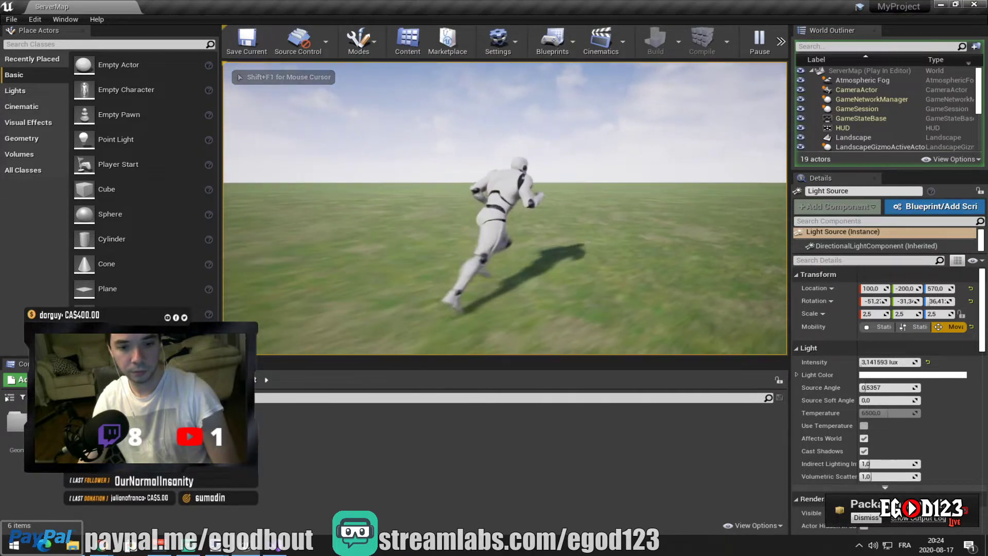
key("a")
key("s")
key("d")
key("w")
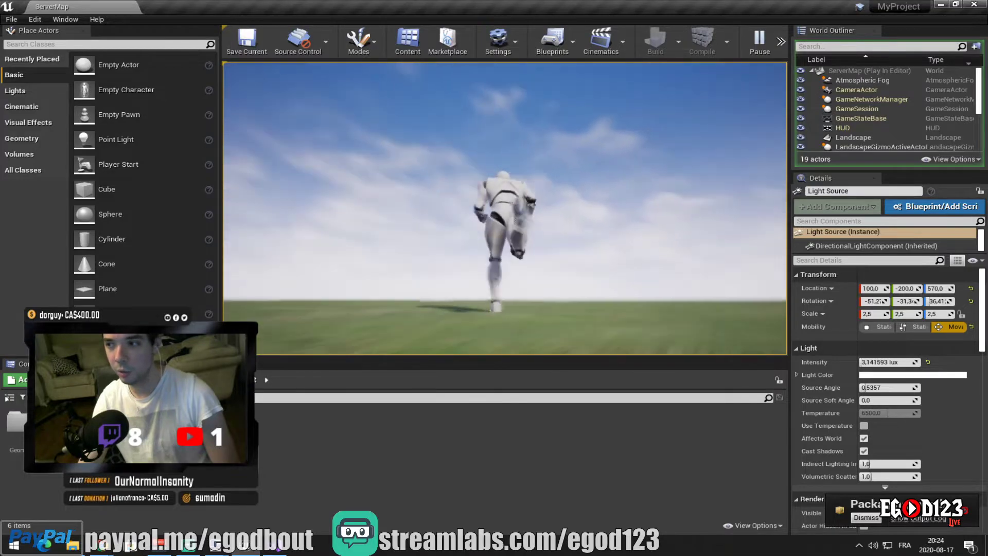
key("Escape")
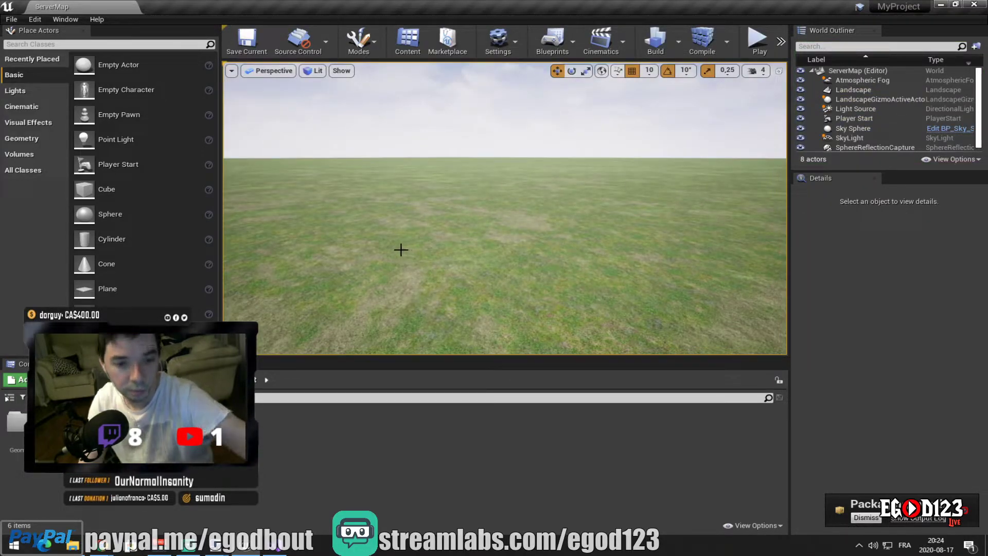
Switch to the YouTube dedicated server tutorial, watch it in full screen and rewind it to the Maps & Modes settings
left_click(941, 4)
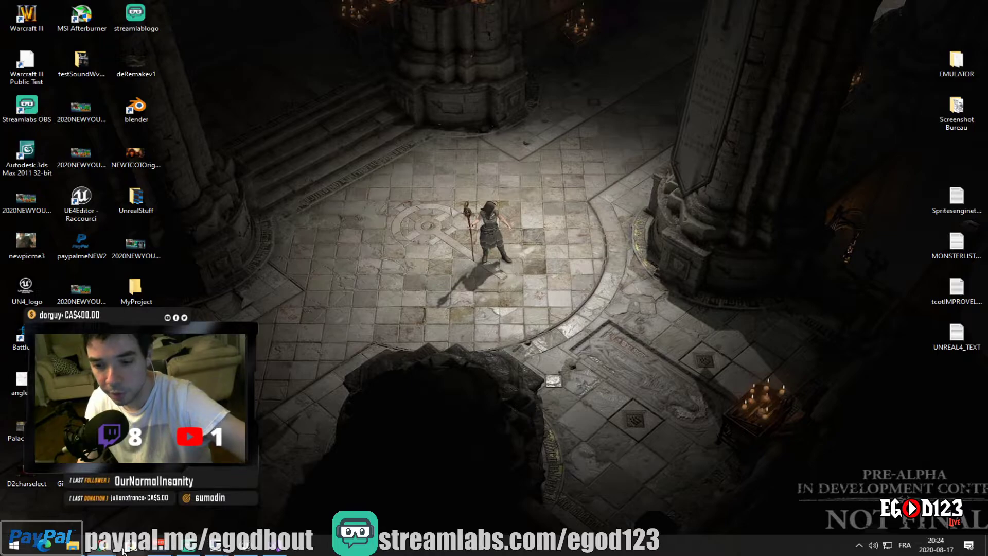
mouse_move(109, 551)
left_click(418, 491)
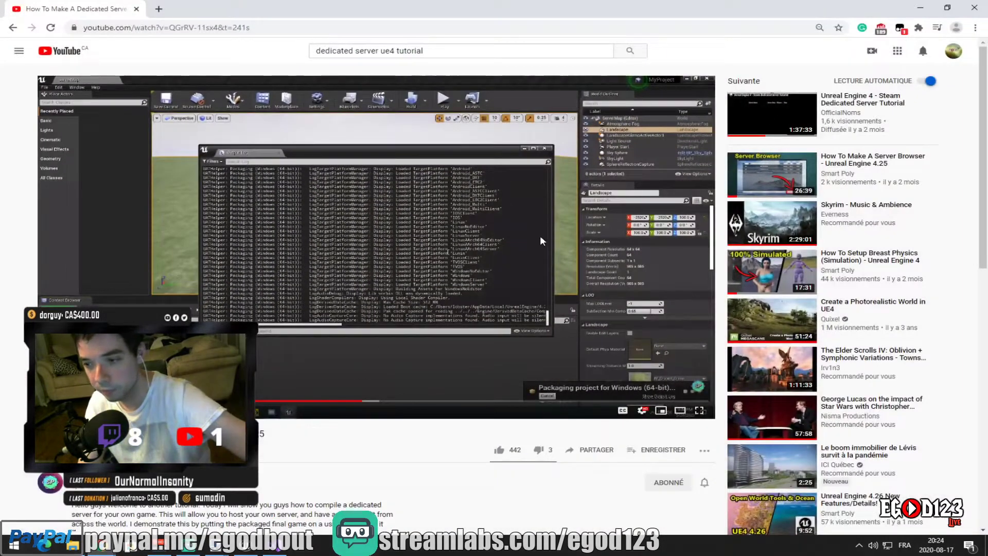
left_click(699, 410)
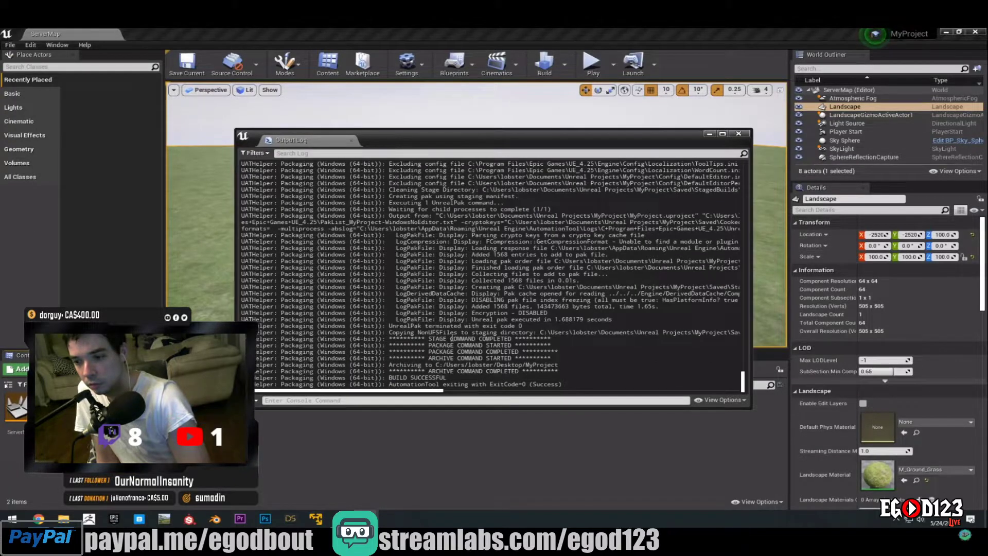
left_click_drag(426, 338, 471, 371)
left_click(405, 381)
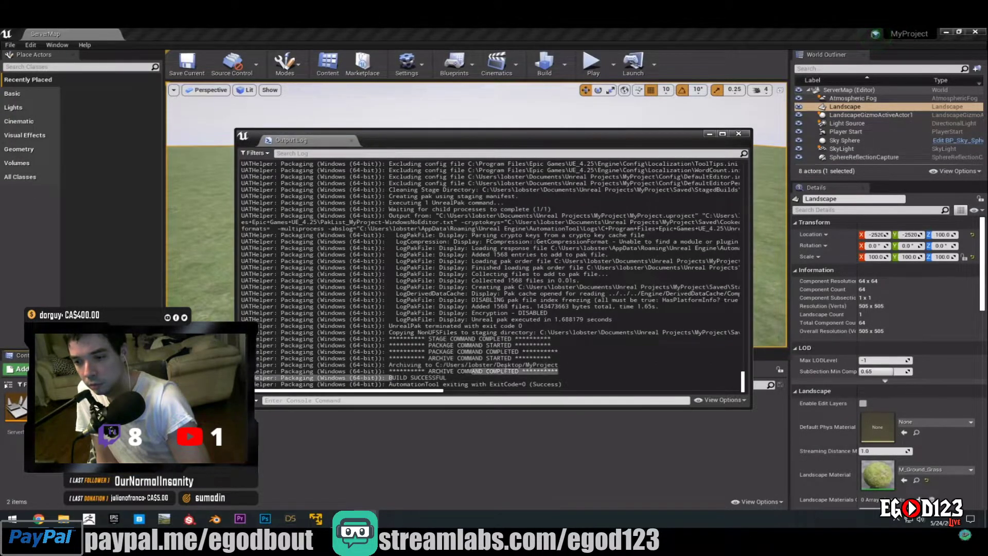
left_click(737, 135)
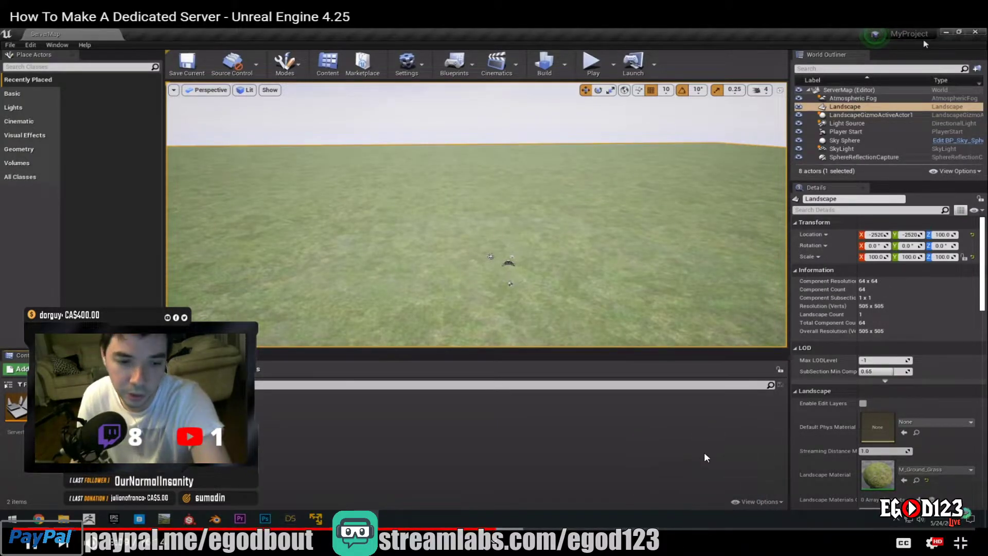
left_click(422, 531)
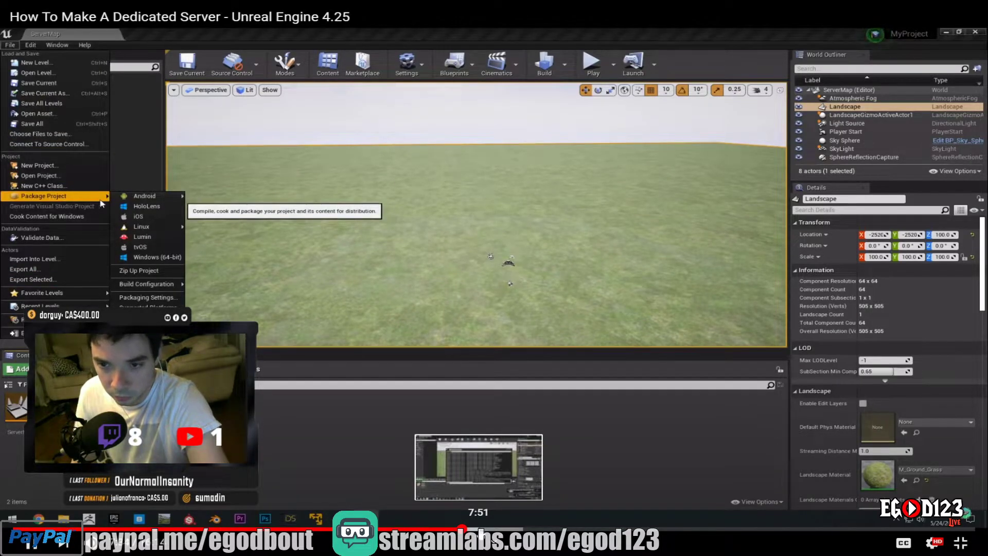
left_click(405, 528)
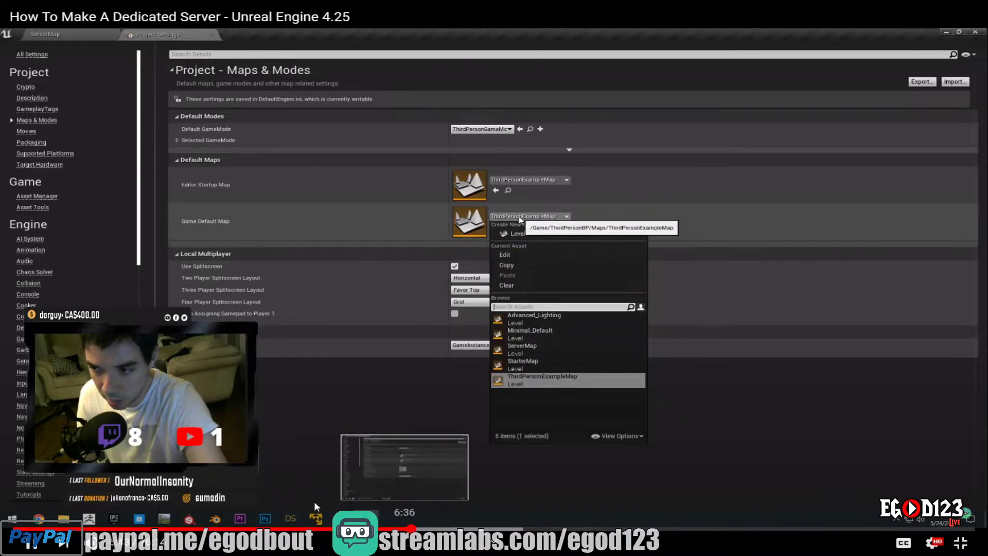
Pause the dedicated server tutorial at the Game Default Map selection, leave full screen and switch back to the Unreal Editor
left_click(51, 541)
left_click(52, 542)
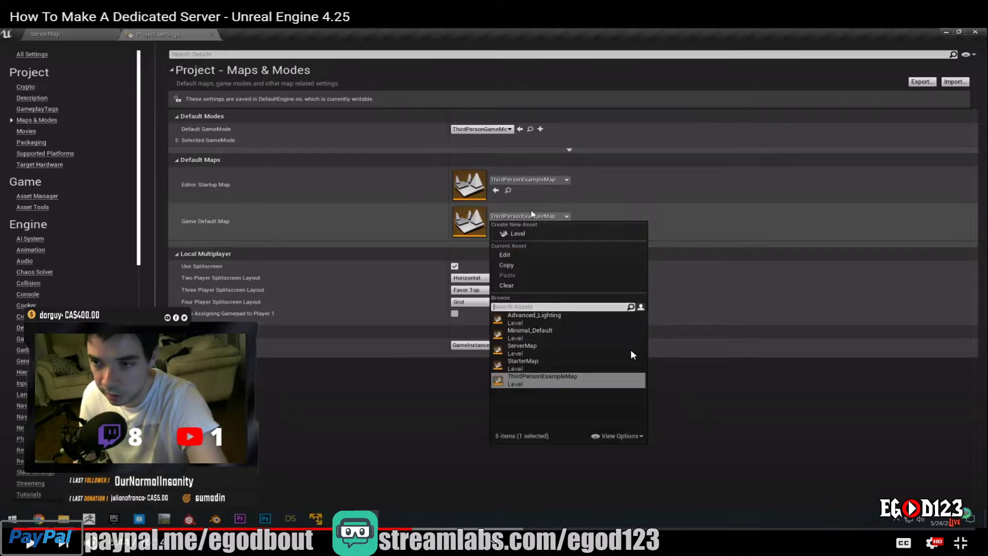
key("Escape")
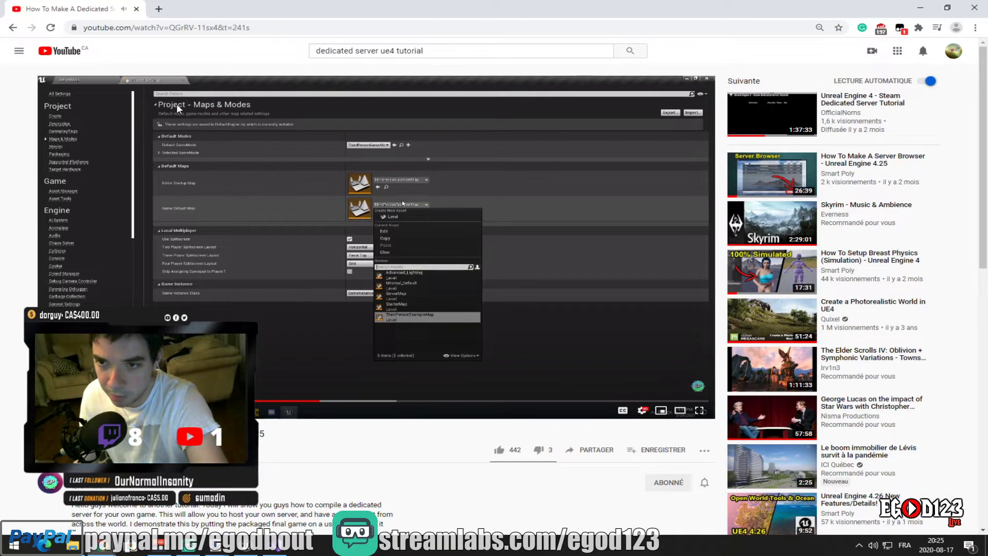
left_click(247, 548)
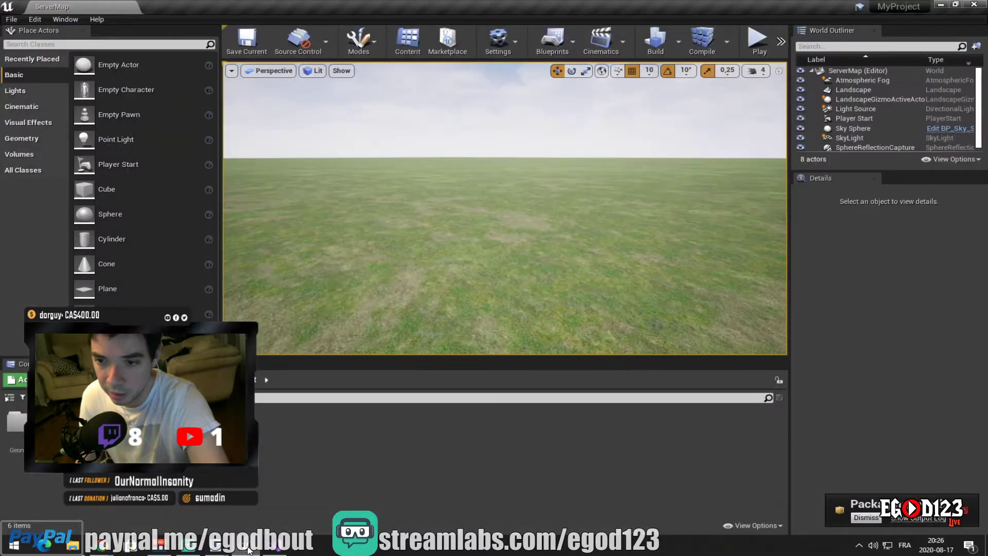
Look through the Editor Preferences, including the Source Code and Global pages, for the tutorial's map settings and close the window
left_click(11, 20)
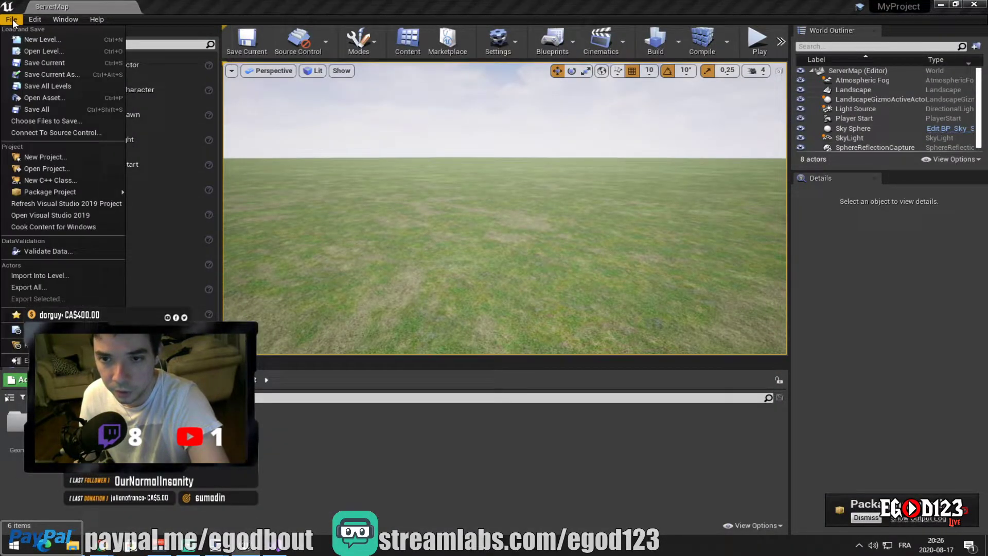
mouse_move(35, 20)
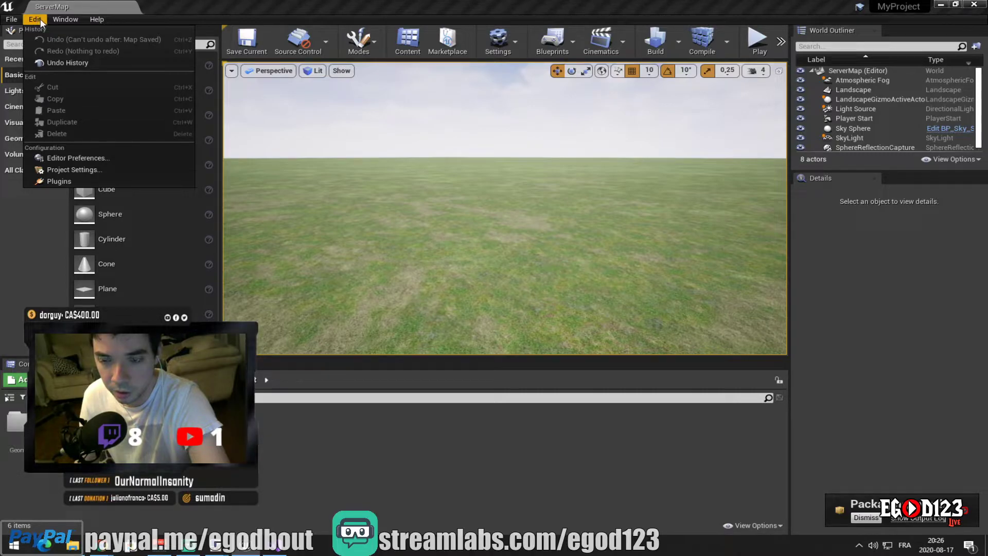
left_click(65, 157)
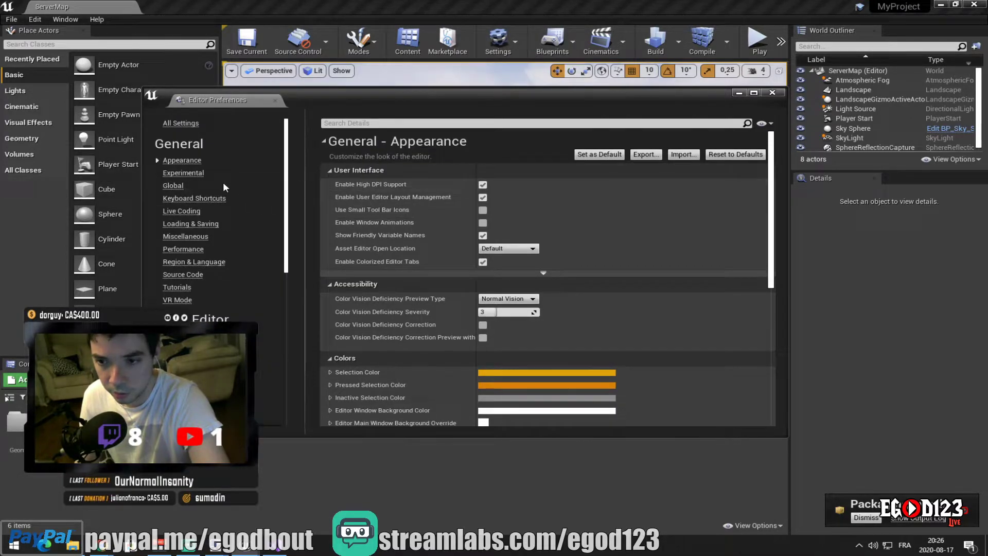
left_click(200, 274)
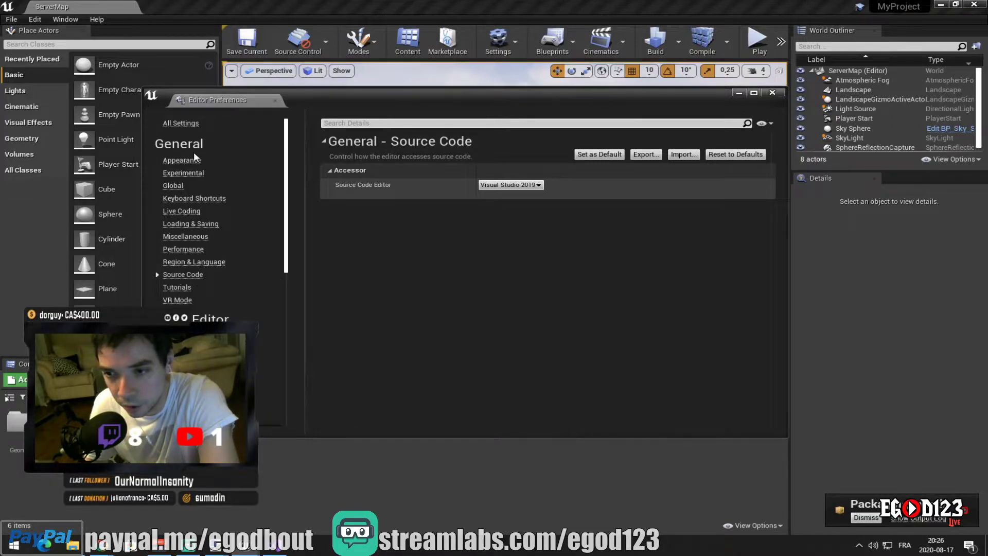
left_click(180, 186)
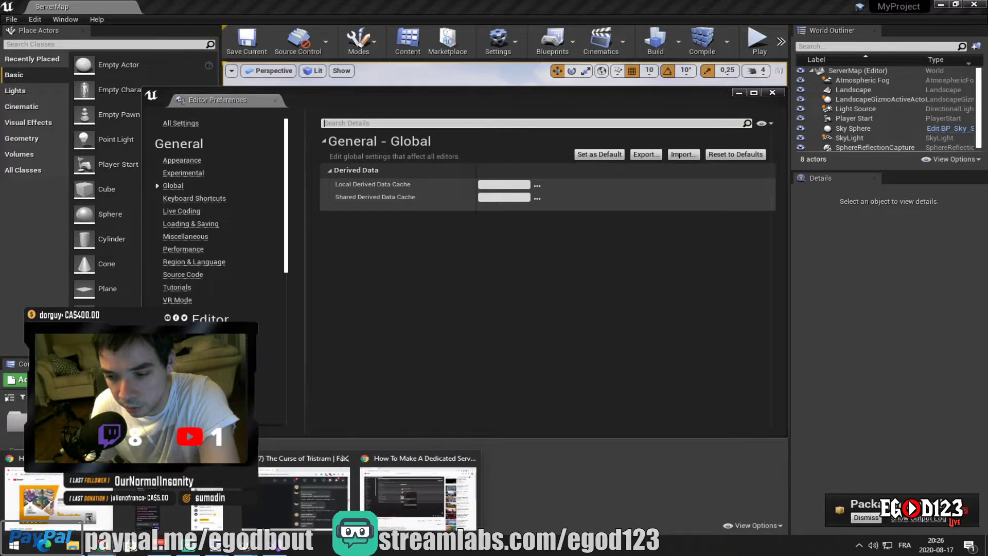
left_click(406, 484)
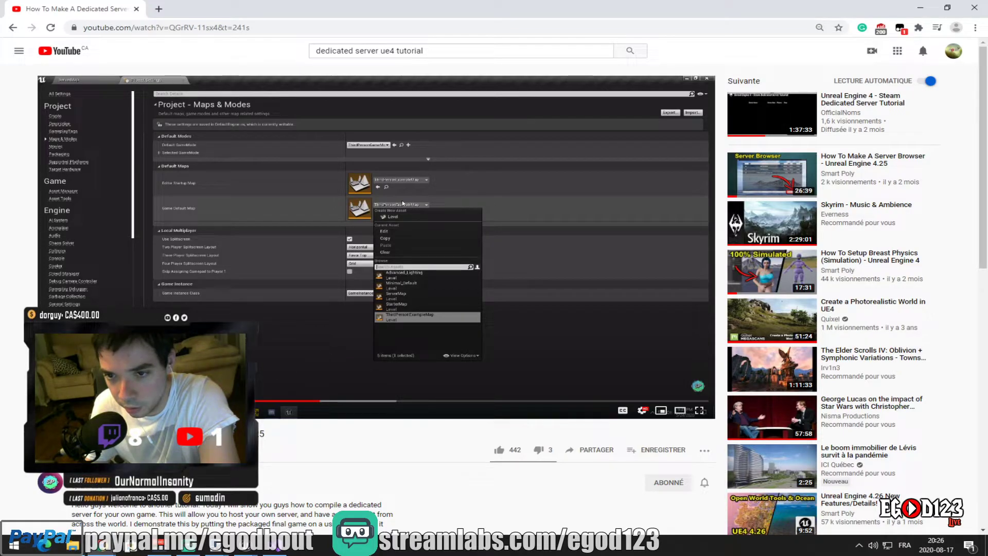
left_click(921, 7)
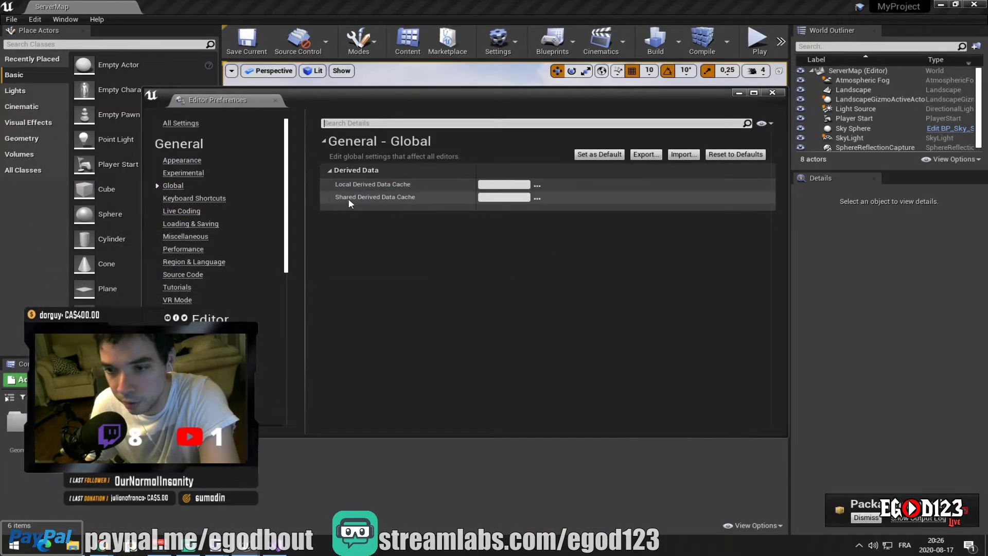
scroll(247, 242, "down", 3)
scroll(247, 242, "down", 5)
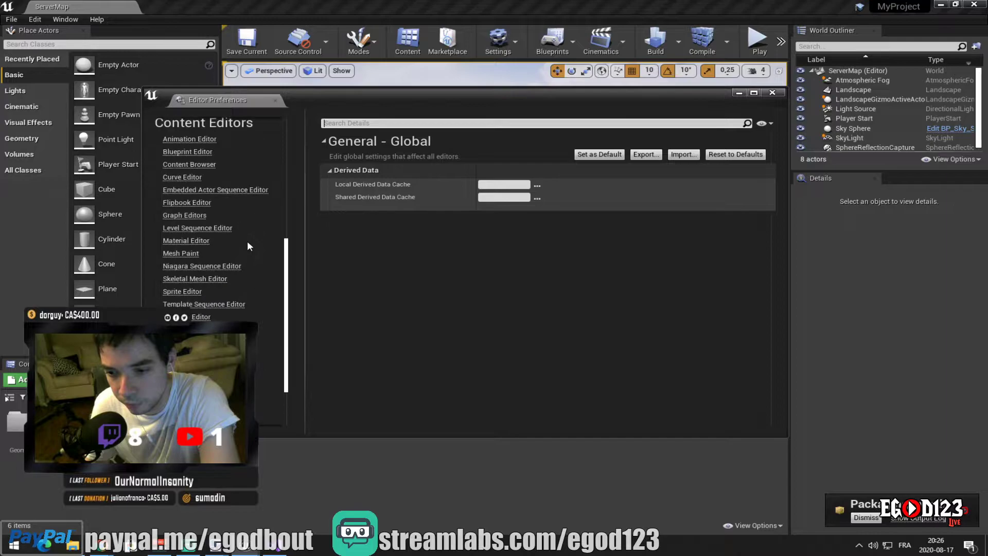
scroll(247, 241, "up", 8)
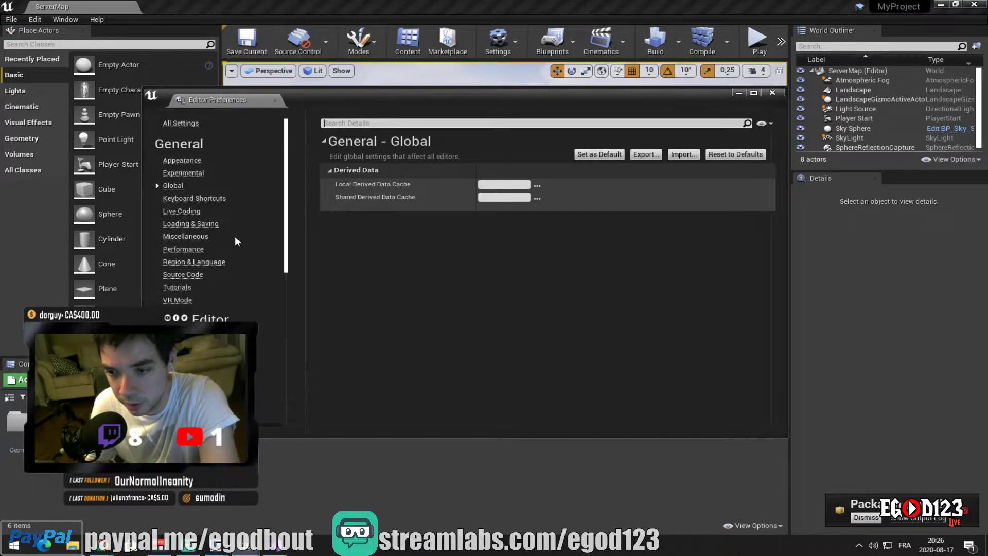
left_click(772, 93)
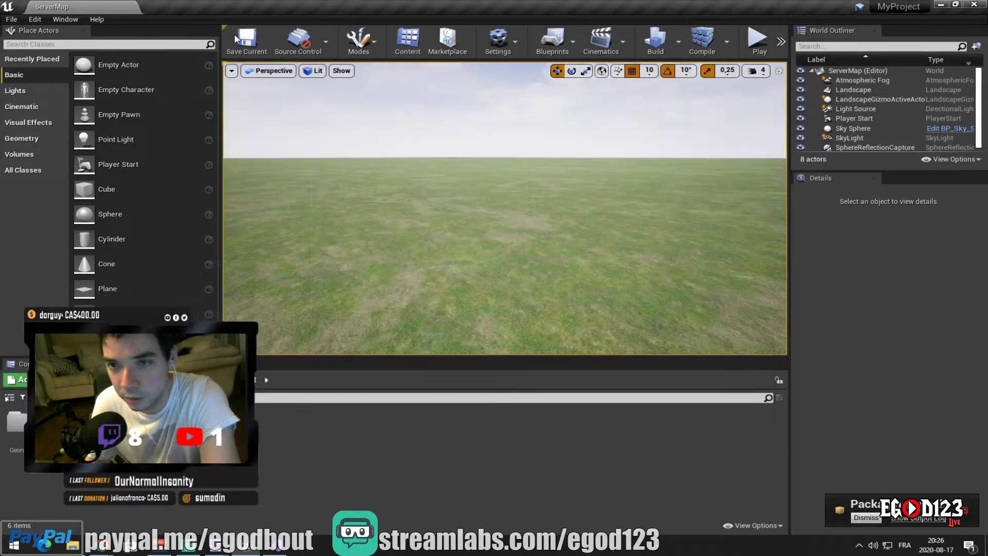
Return to the YouTube tutorial, rewind it to where the Project Settings are opened, and switch back to the Unreal Editor
left_click(10, 20)
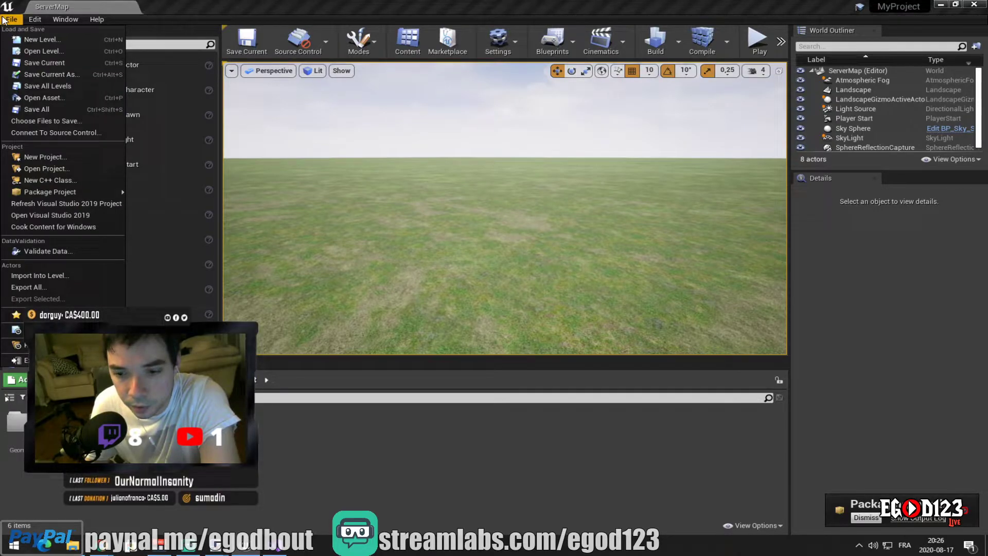
left_click(33, 19)
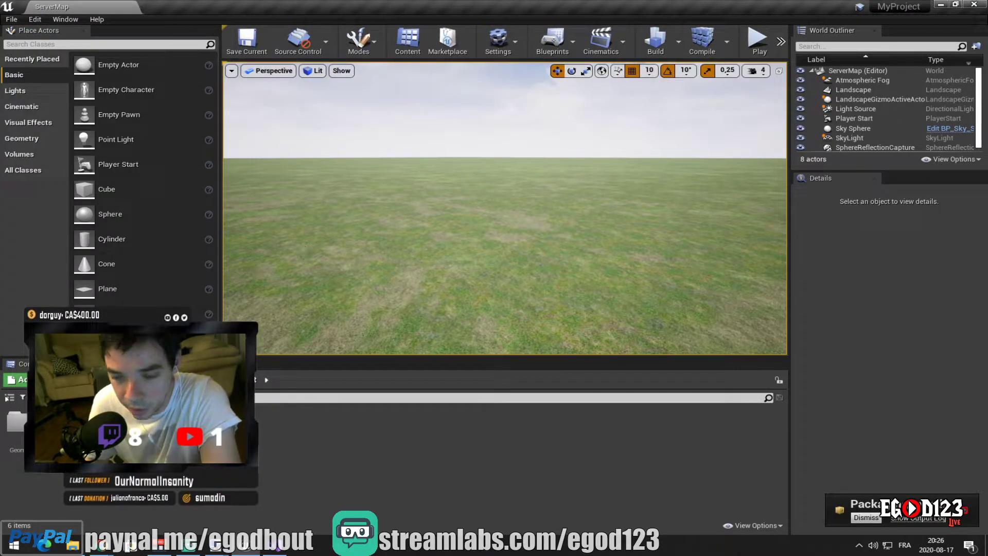
mouse_move(113, 552)
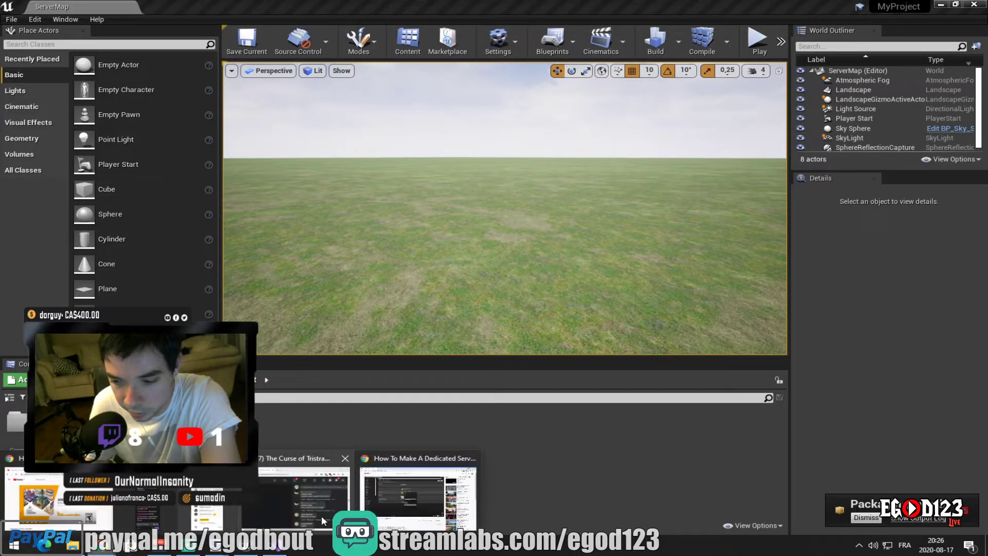
left_click(396, 494)
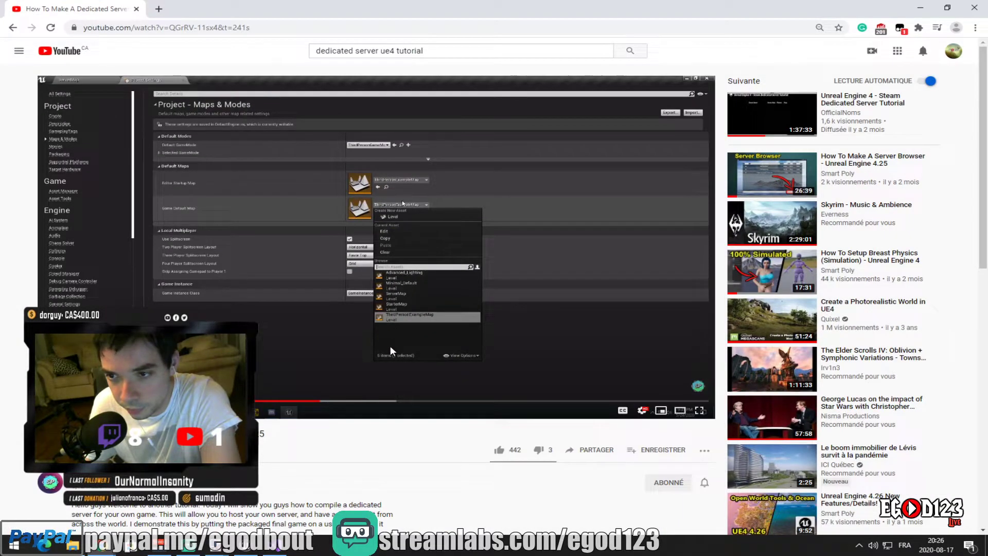
left_click(309, 401)
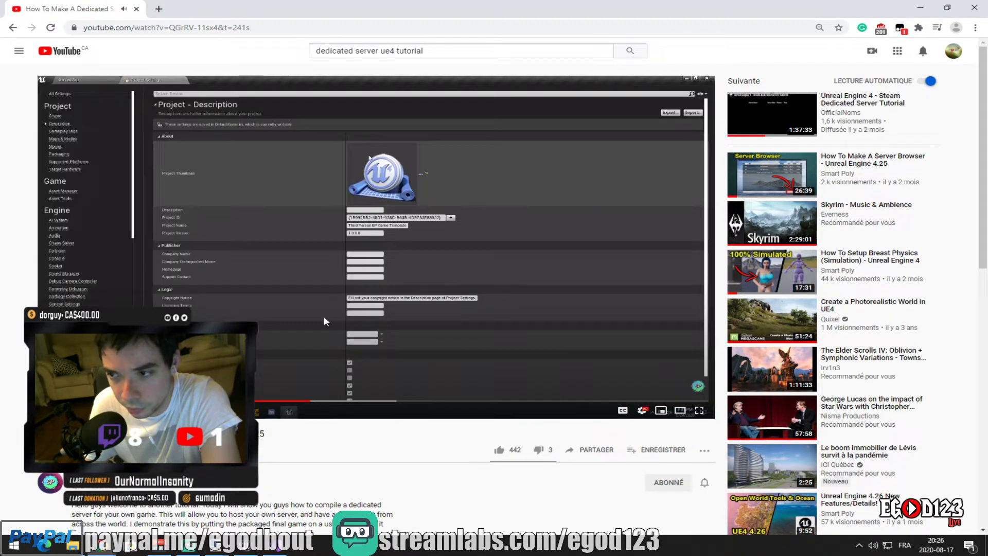
key("alt+Tab")
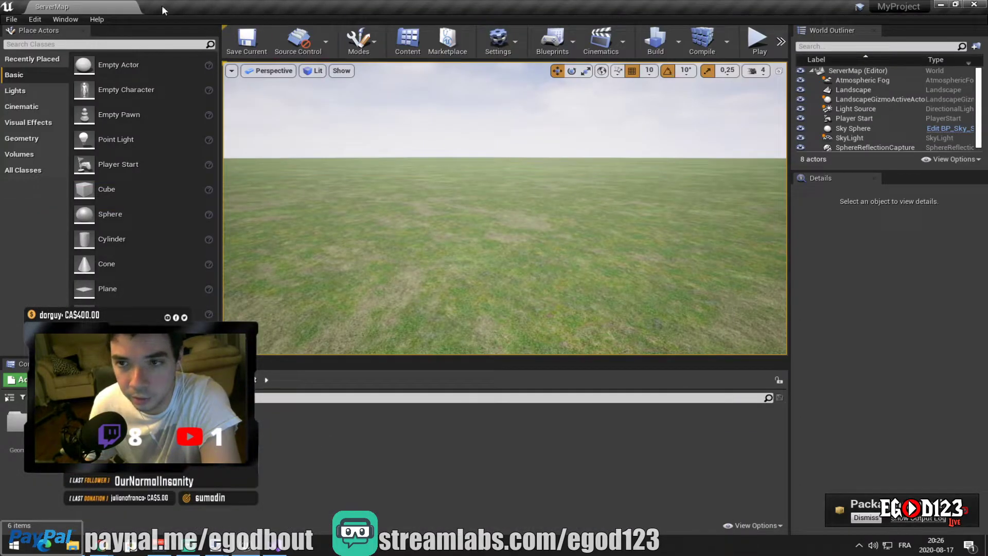
Open the Project Settings at Maps & Modes and check the default maps, including the levels available for Game Default Map
left_click(36, 20)
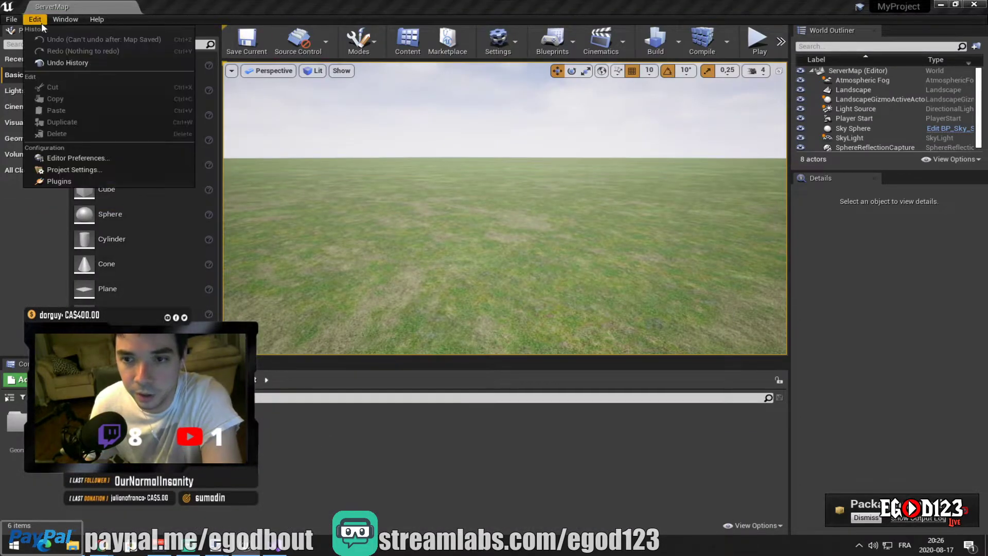
left_click(70, 170)
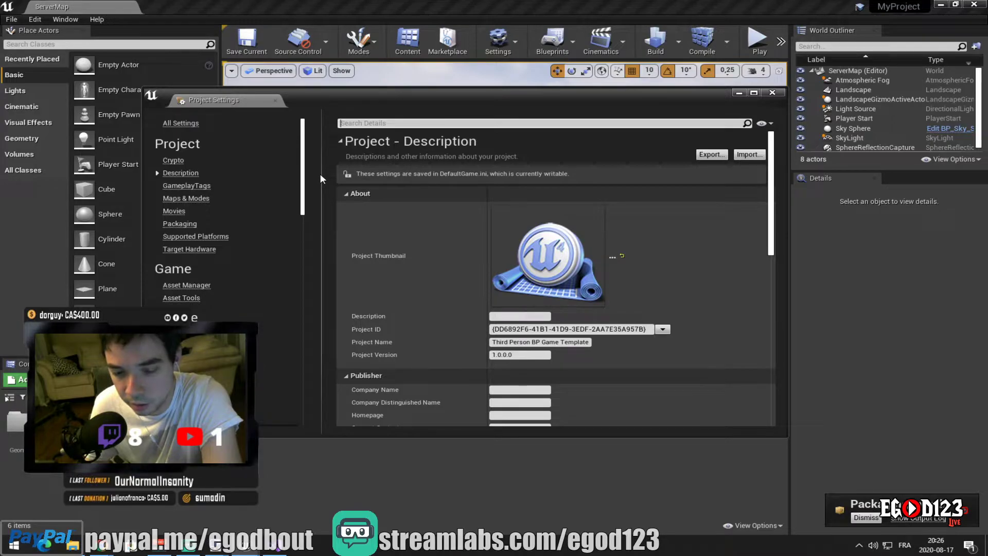
left_click(204, 201)
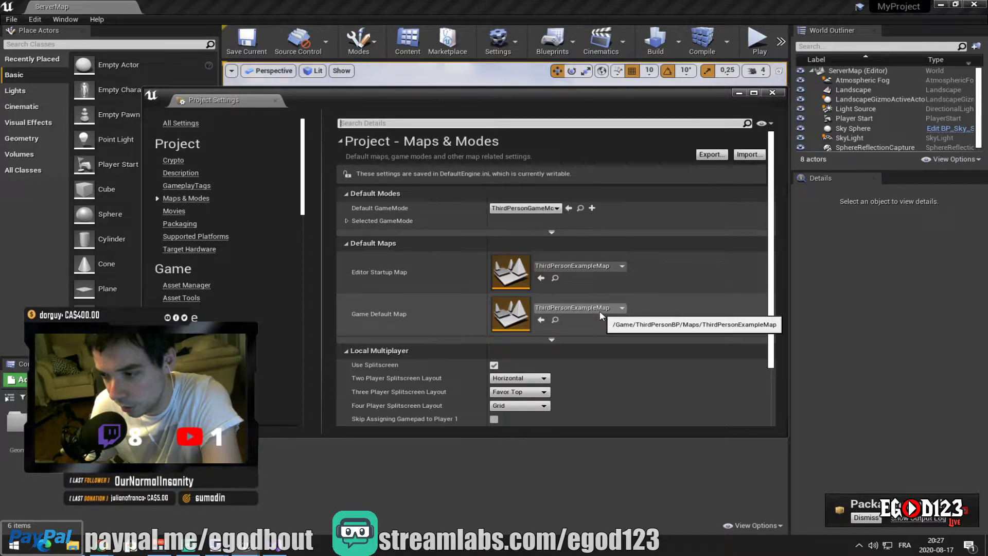
scroll(597, 335, "down", 2)
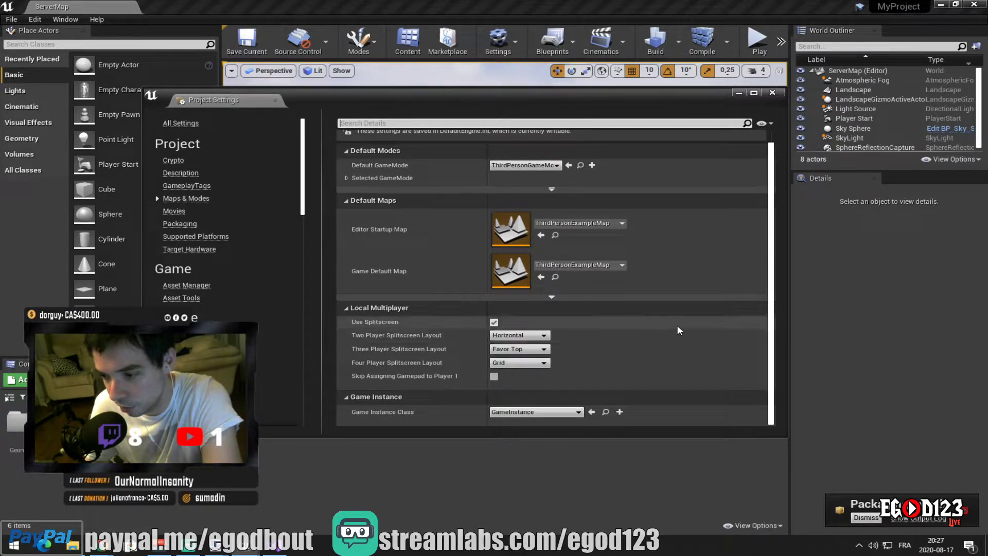
scroll(706, 344, "up", 2)
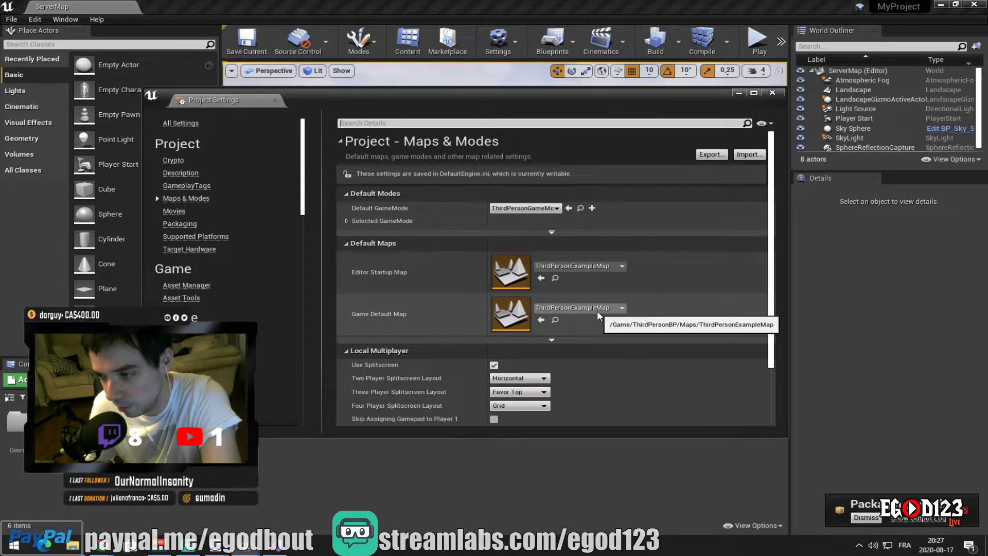
left_click(603, 310)
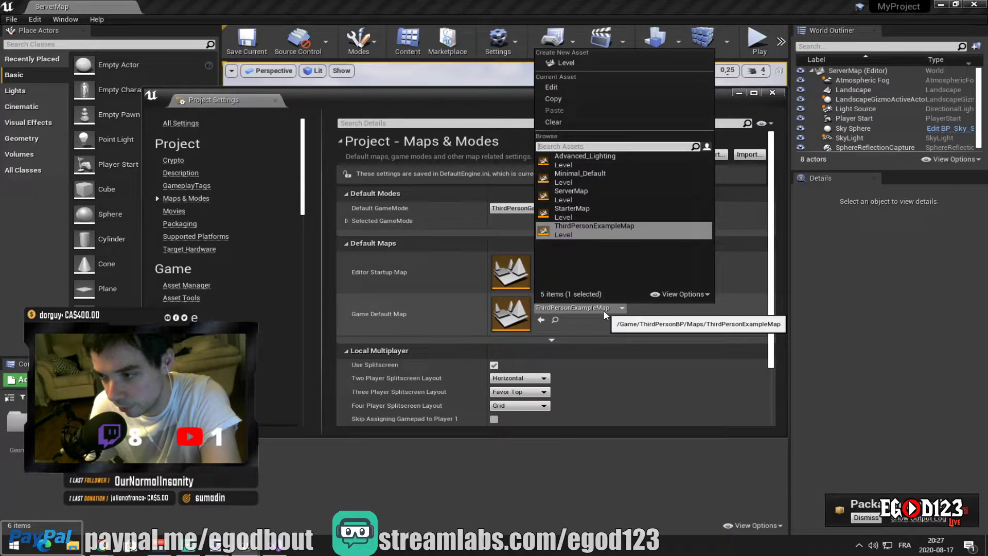
left_click(603, 310)
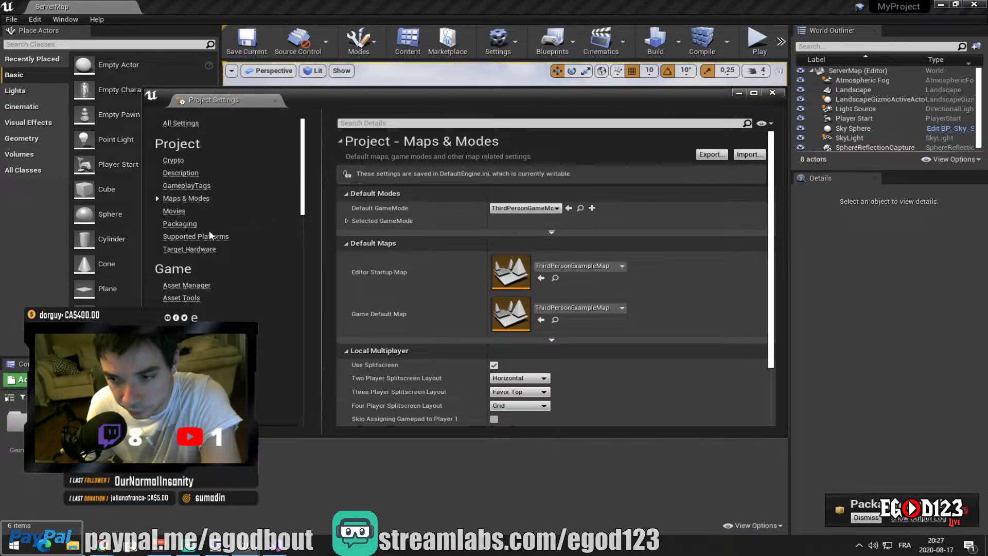
Examine the project's Packaging settings, checking the ServerMap and ThirdPersonExampleMap entries in the list of maps to include in a packaged build
scroll(384, 298, "down", 2)
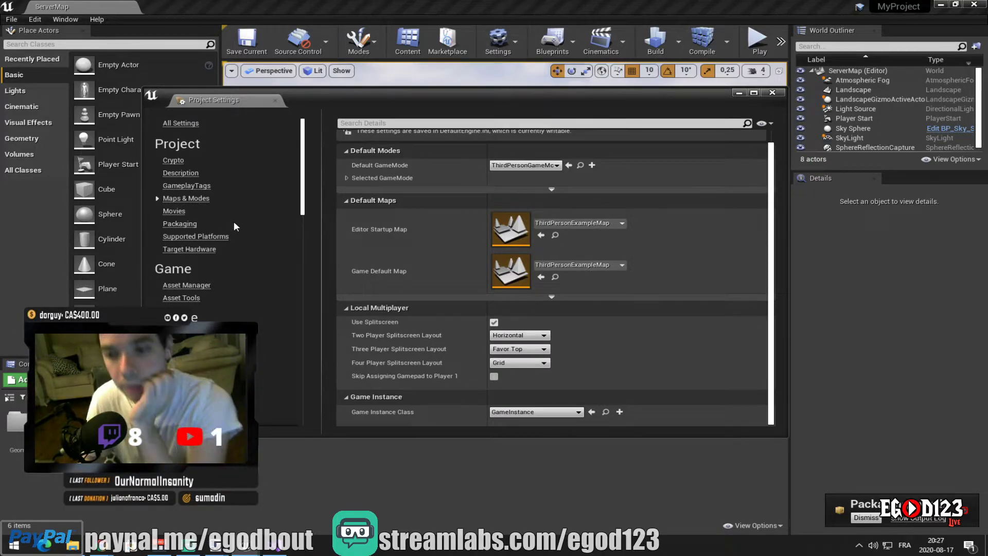
scroll(232, 222, "down", 3)
scroll(236, 230, "down", 4)
scroll(240, 229, "up", 7)
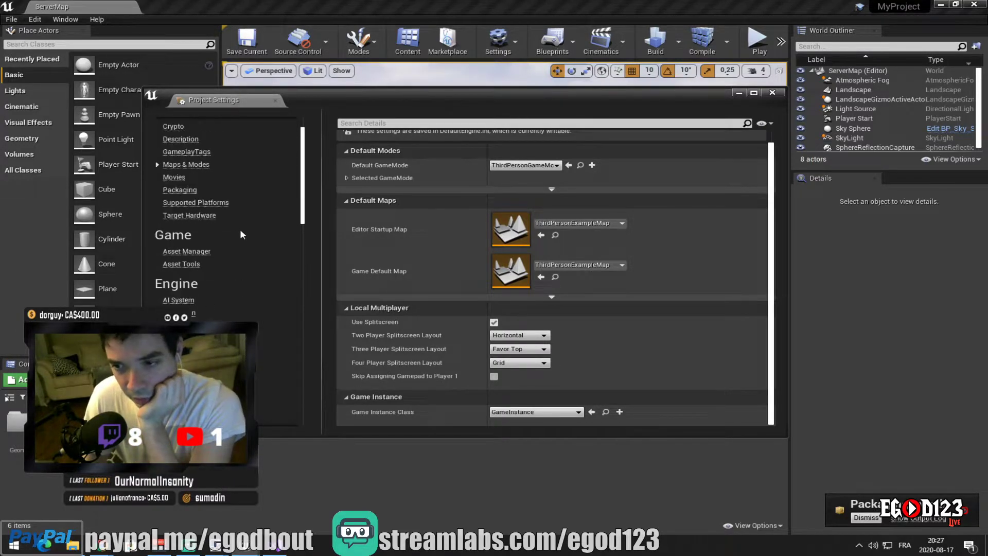
left_click(225, 224)
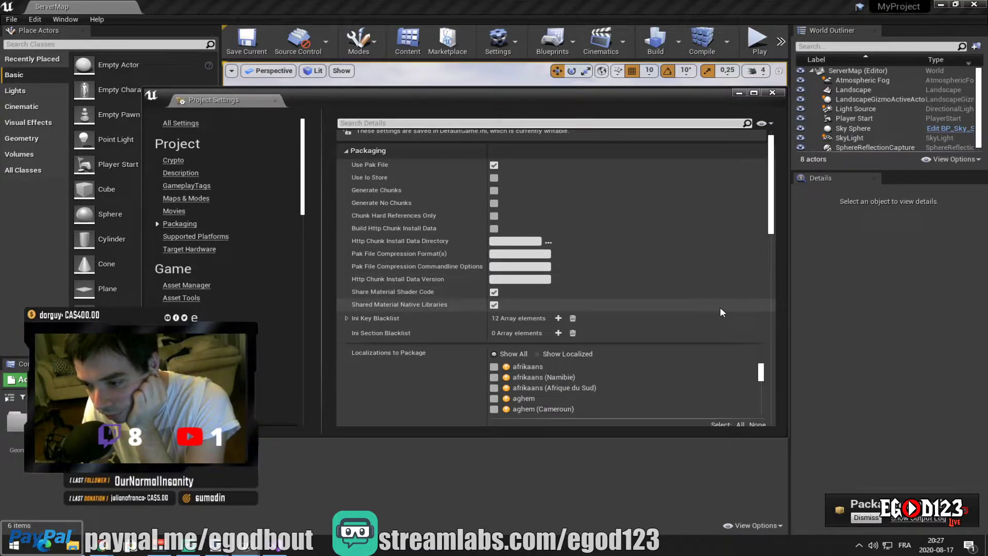
scroll(720, 306, "down", 8)
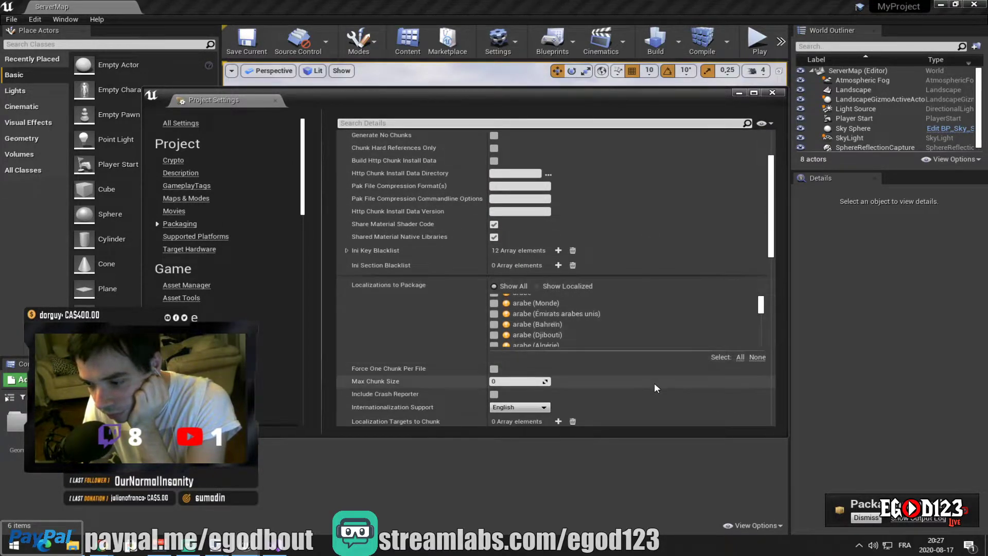
scroll(666, 380, "down", 10)
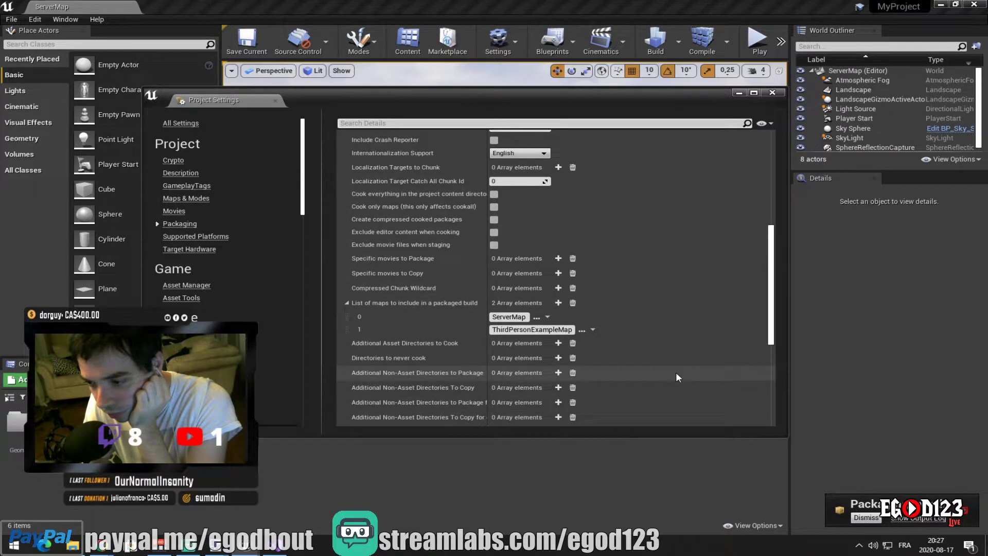
scroll(675, 372, "down", 2)
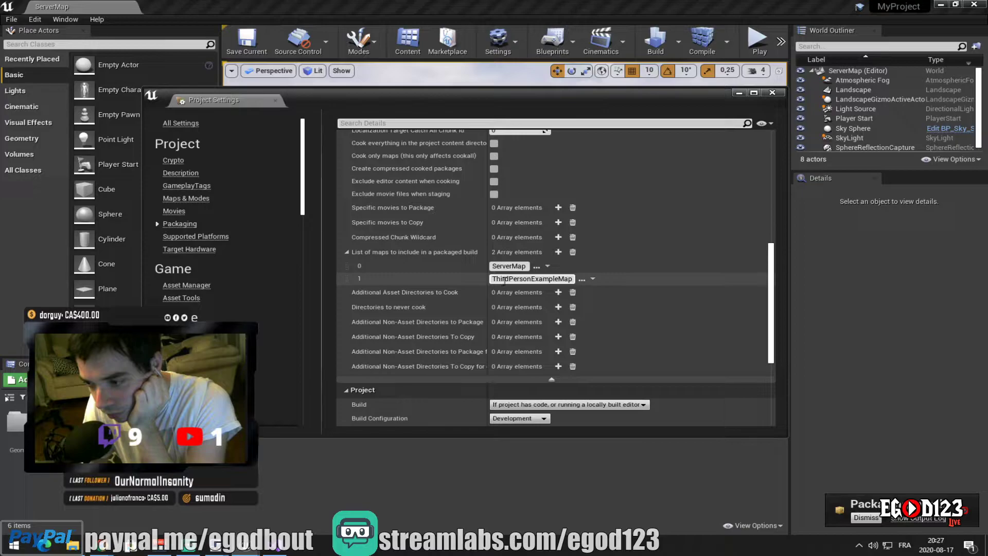
left_click(592, 279)
left_click(548, 267)
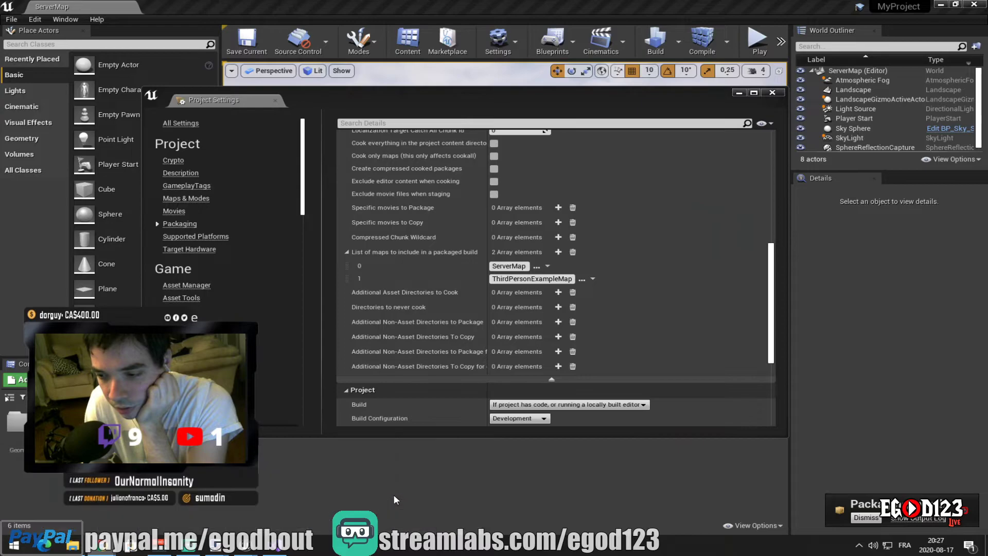
Switch to the YouTube tutorial and play the part covering the Packaging settings and the list of maps to include
key("alt+Tab")
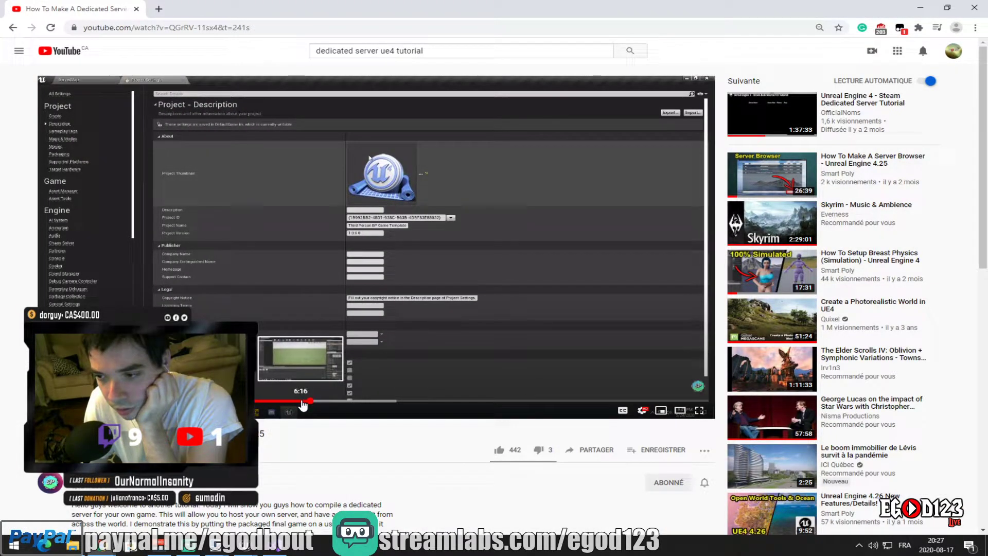
key("space")
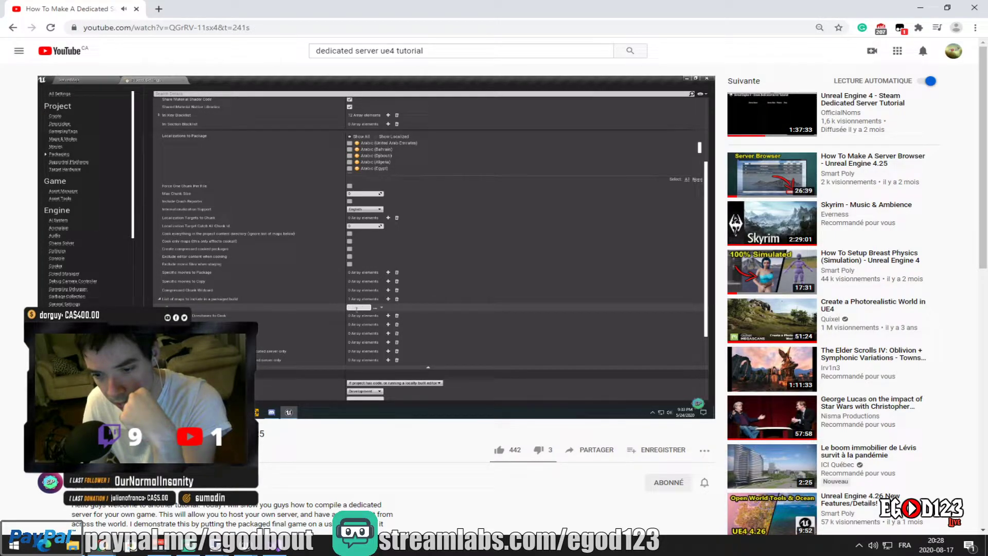
Compare the project's list of maps to include in a packaged build with the list in the YouTube tutorial
mouse_move(362, 312)
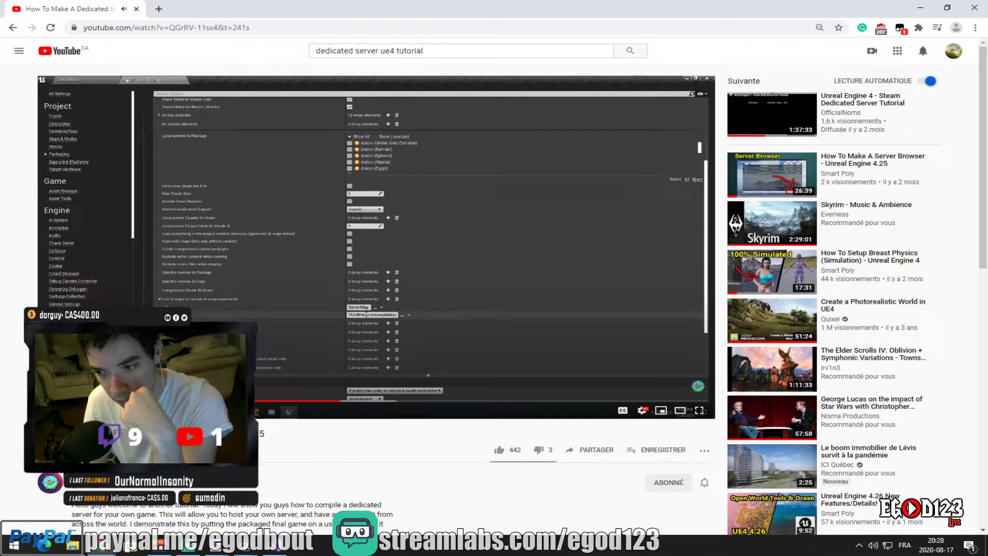
key("alt+Tab")
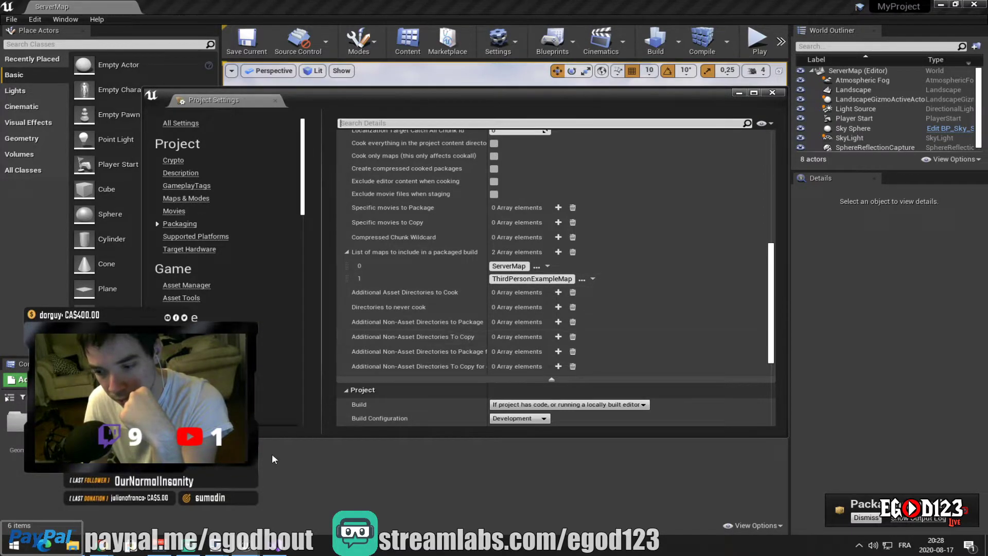
left_click(399, 486)
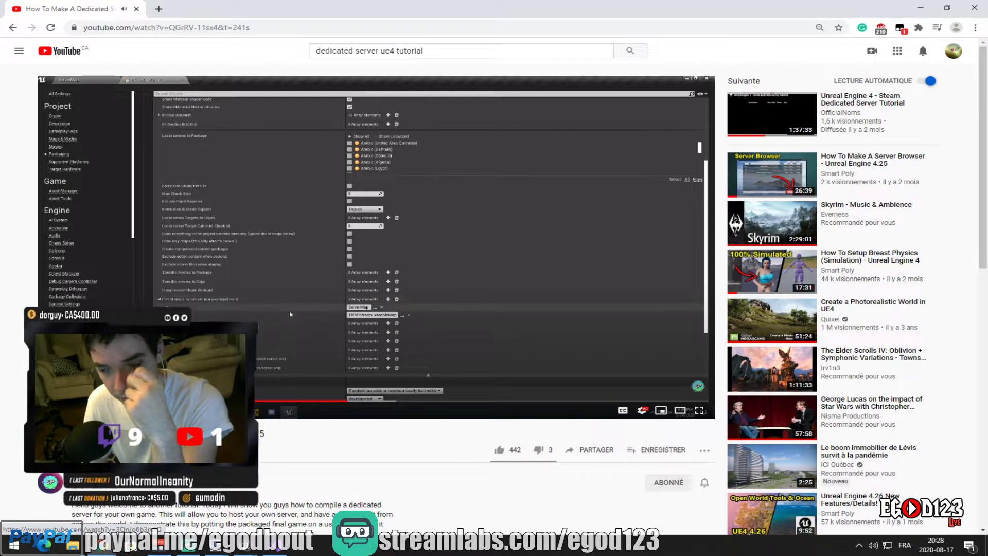
View the tutorial in full screen and skip through the project creation and third-person level parts to about 5:21
left_click(690, 412)
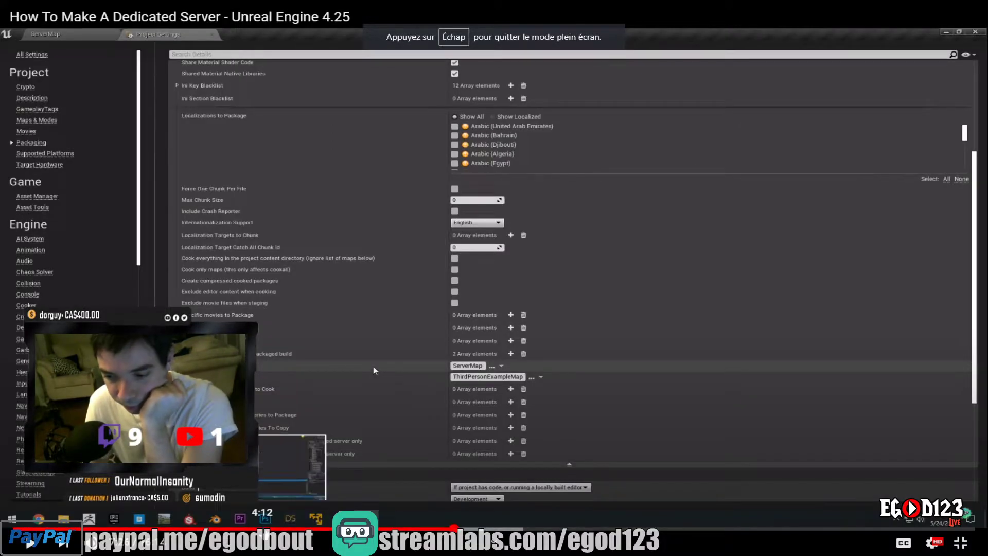
left_click(278, 529)
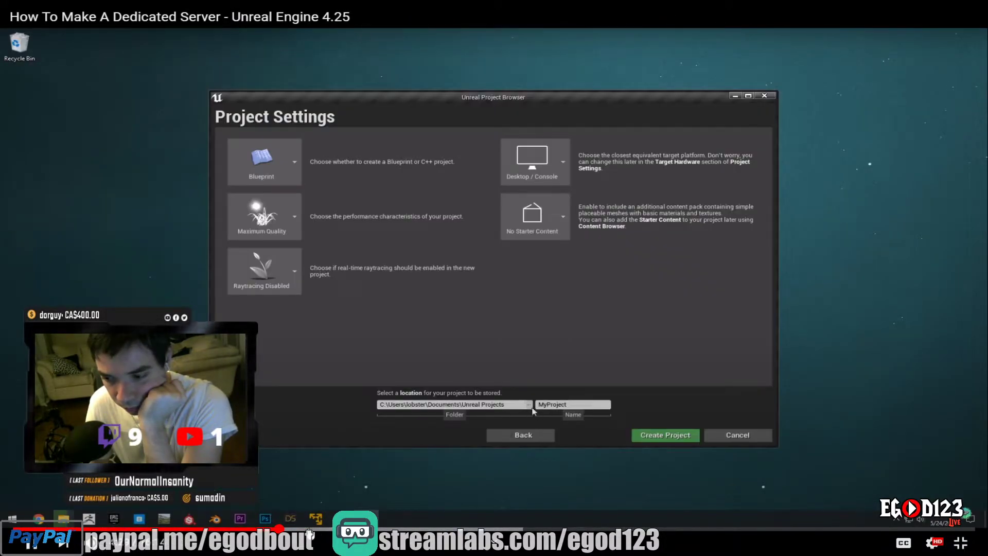
left_click(308, 529)
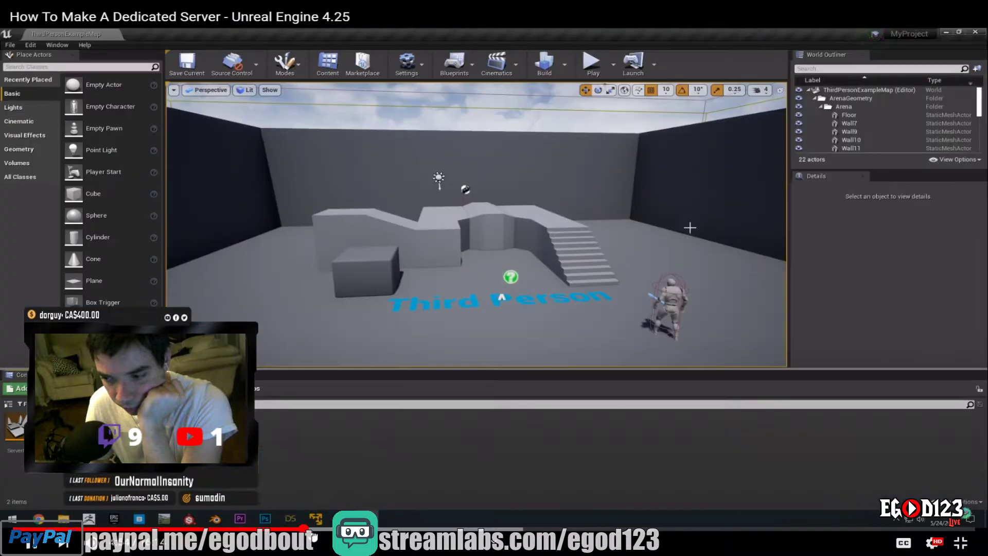
left_click(332, 529)
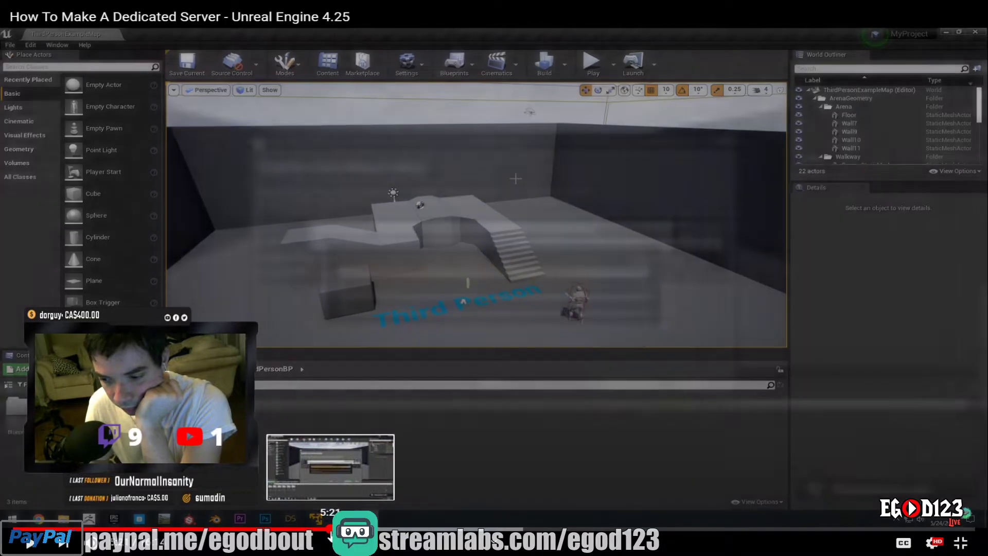
left_click(331, 534)
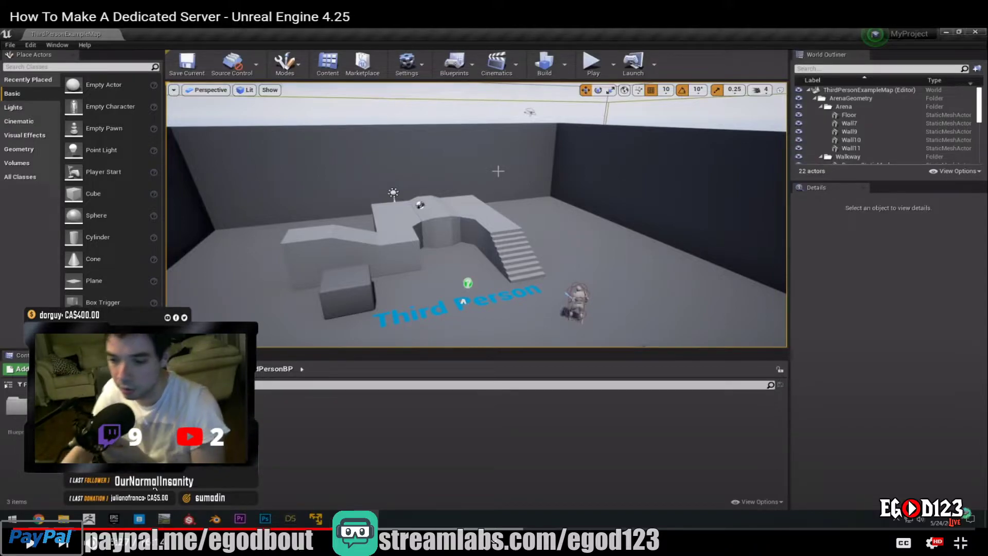
left_click(960, 542)
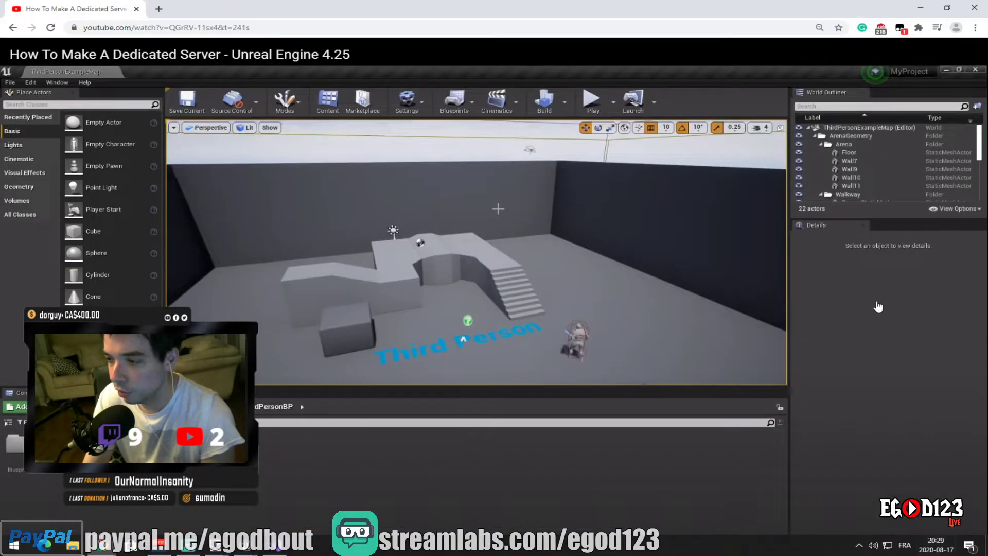
Return to the Unreal Editor, close the Project Settings and save all project content
left_click(919, 9)
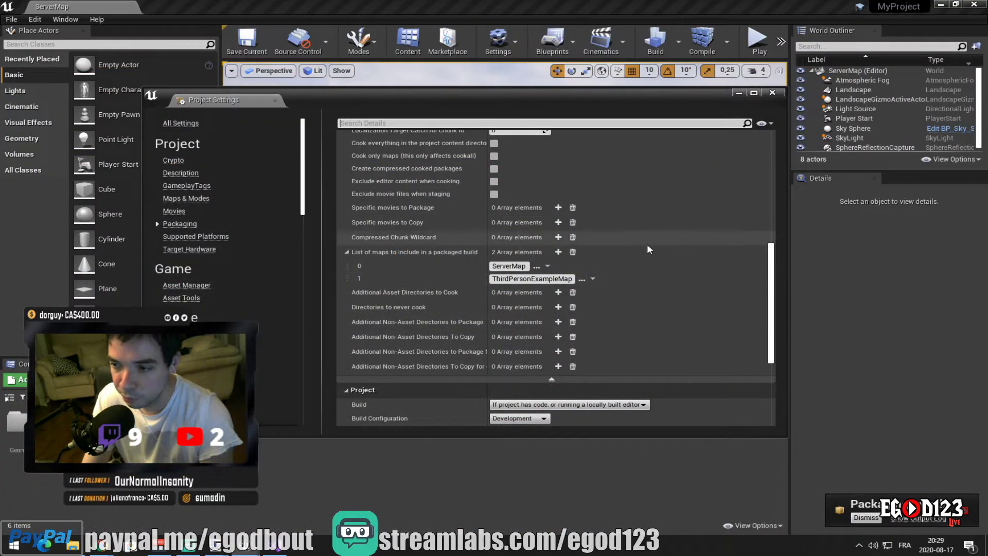
left_click(766, 94)
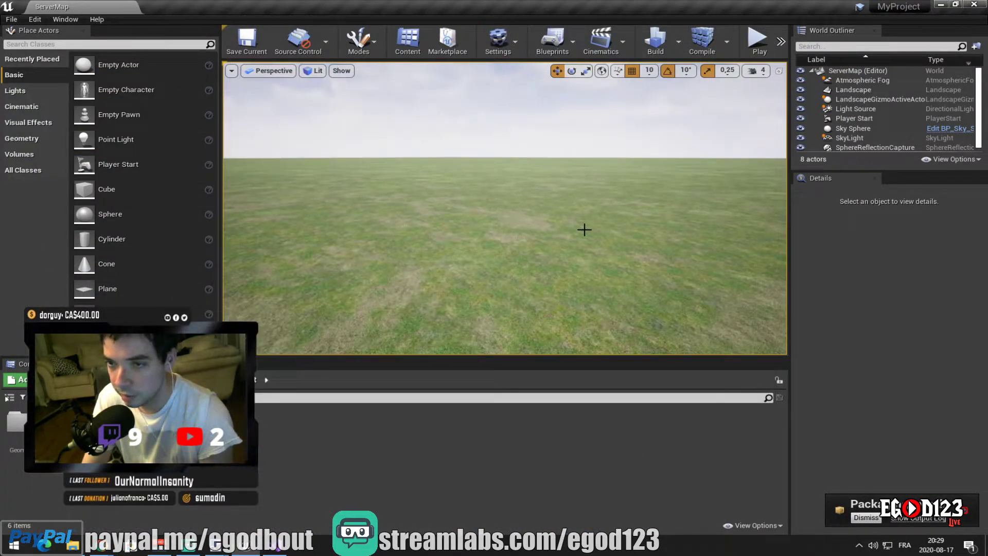
left_click(12, 21)
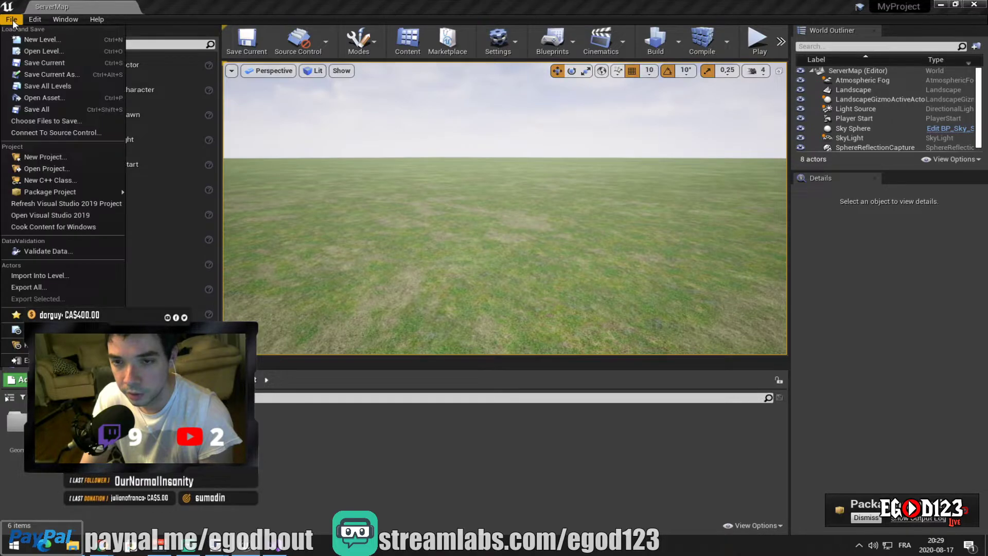
left_click(42, 109)
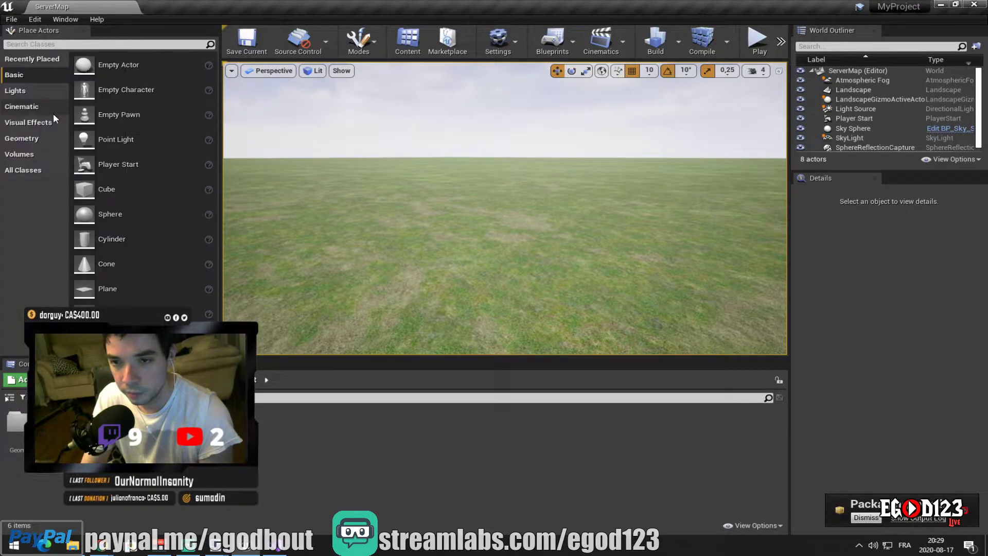
Switch to File Explorer and open the Unreal Projects folder in Documents
left_click(941, 4)
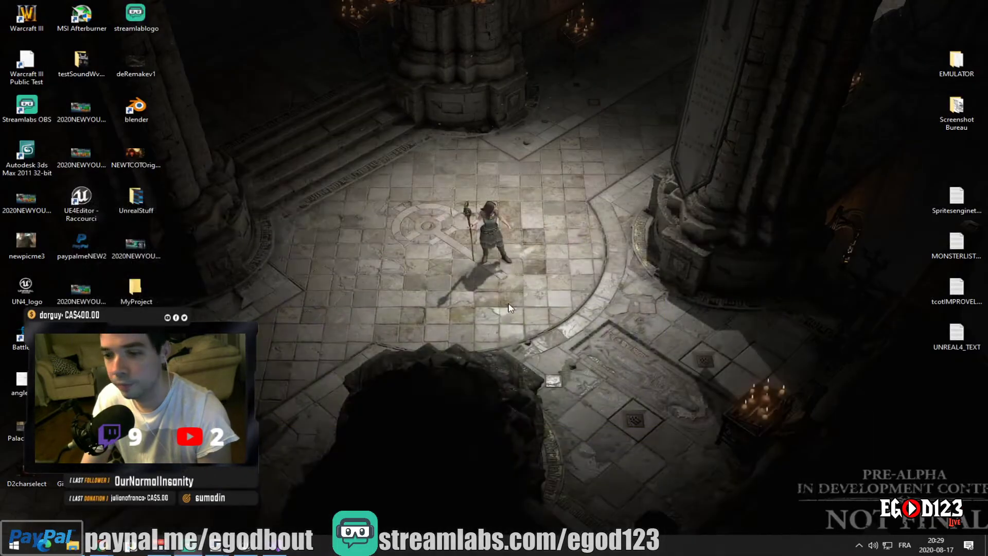
left_click(72, 545)
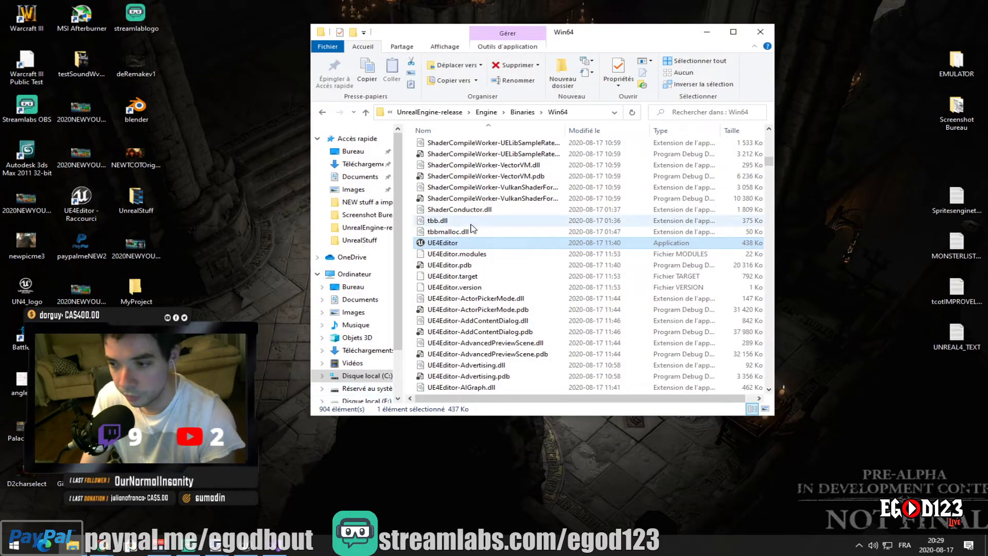
left_click(486, 113)
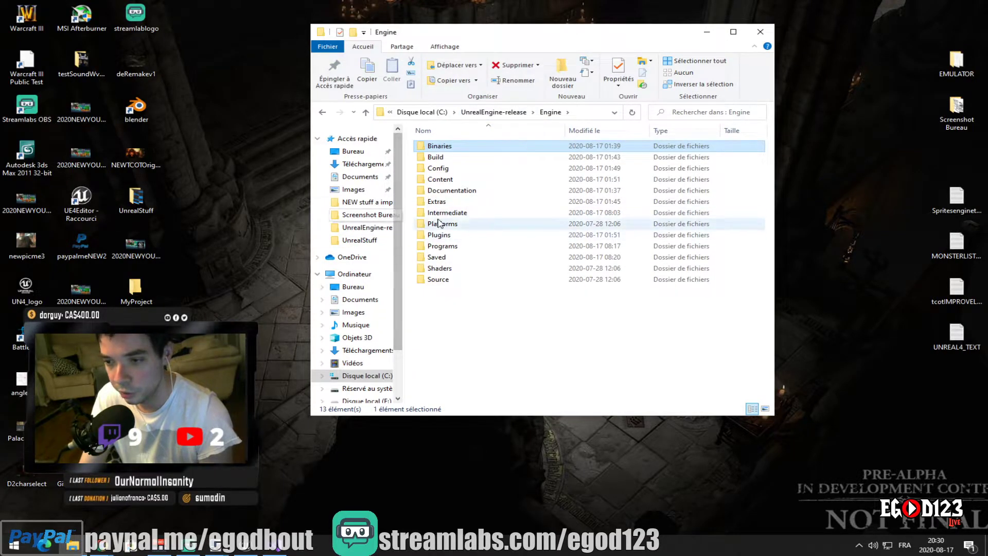
scroll(404, 250, "down", 3)
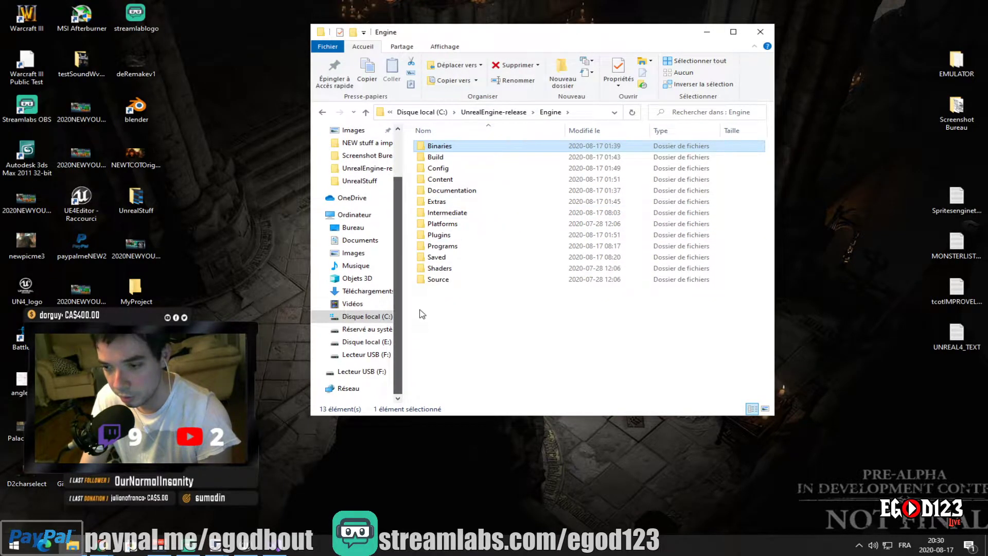
scroll(407, 250, "up", 3)
left_click(359, 177)
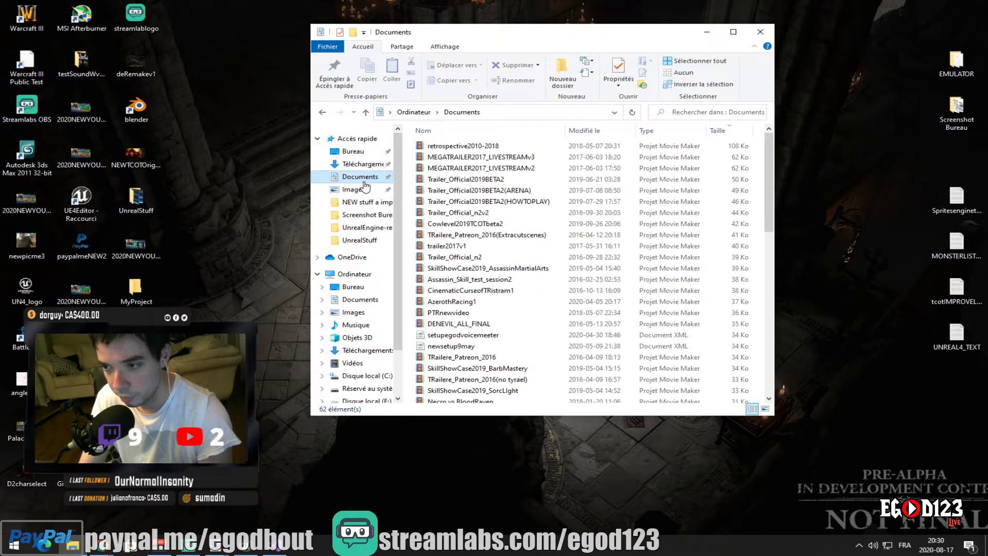
scroll(496, 240, "down", 13)
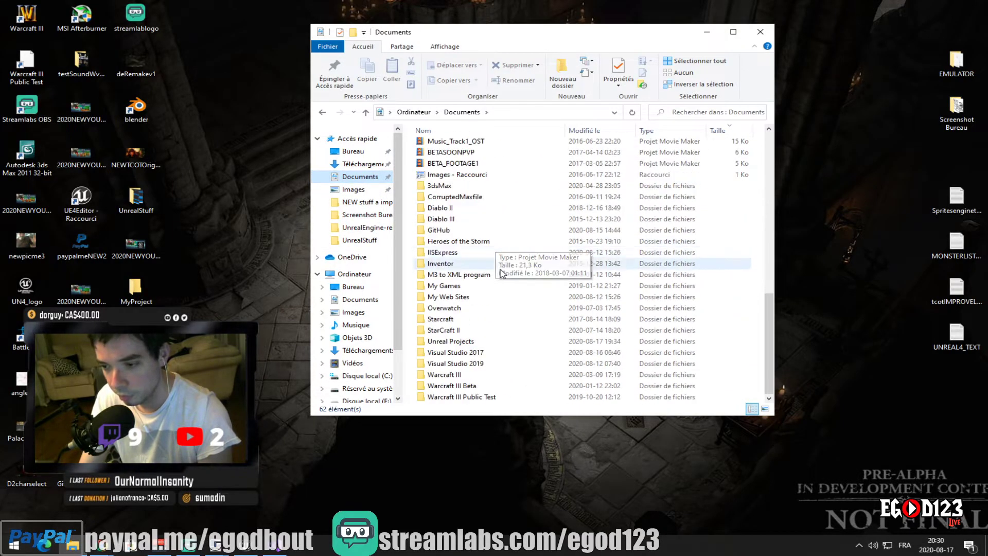
double_click(496, 346)
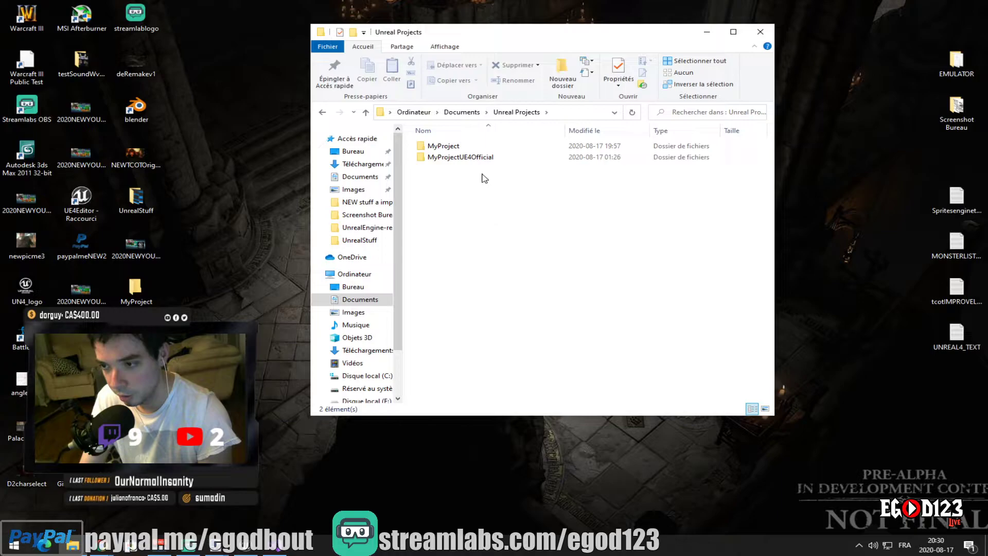
Open MyProject's Content > Maps folder and check the ServerMap files saved there
double_click(484, 146)
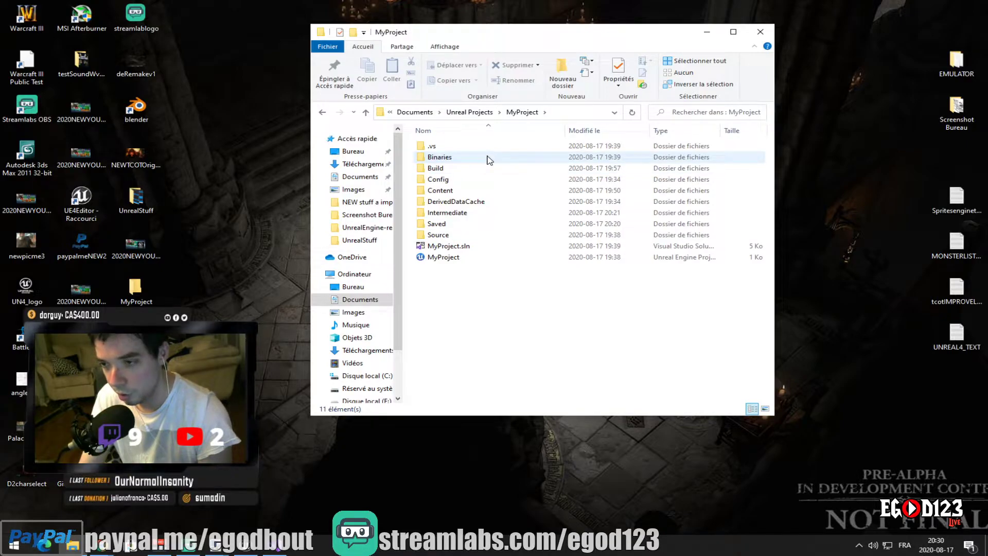
double_click(485, 189)
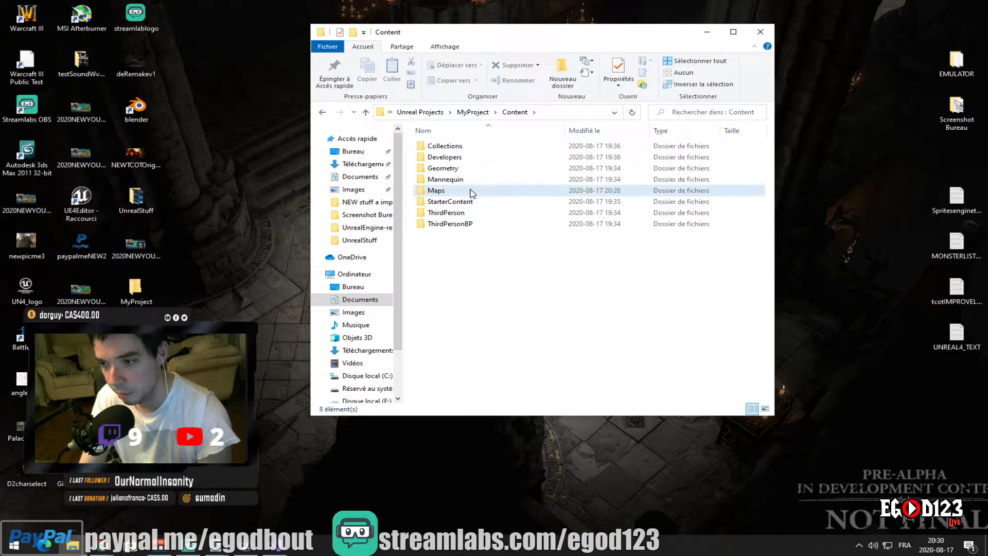
double_click(470, 193)
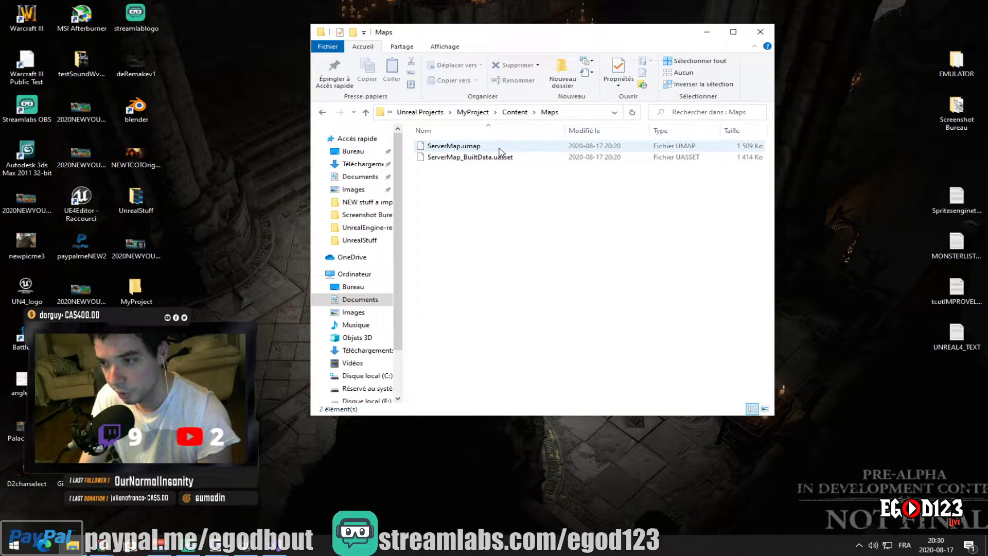
left_click_drag(509, 183, 480, 189)
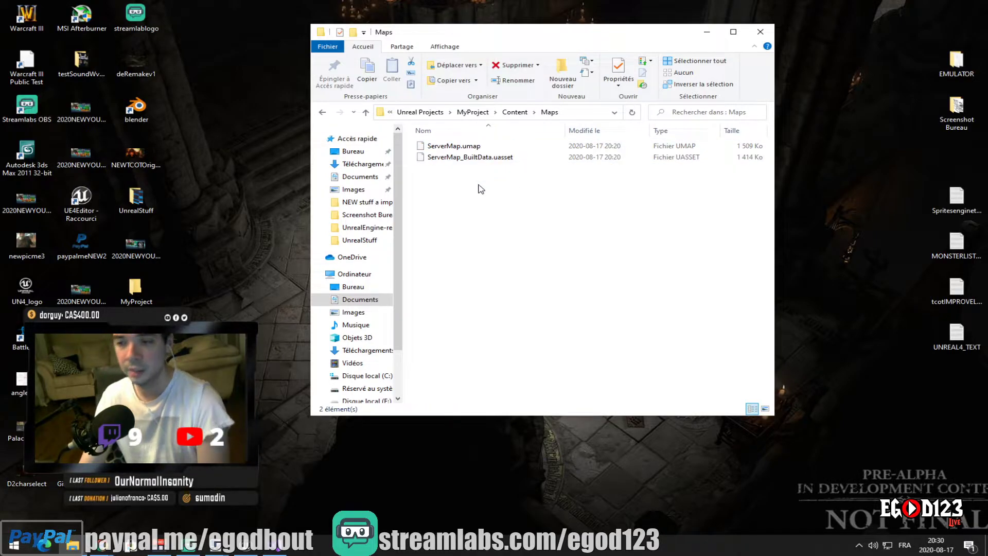
left_click(481, 189)
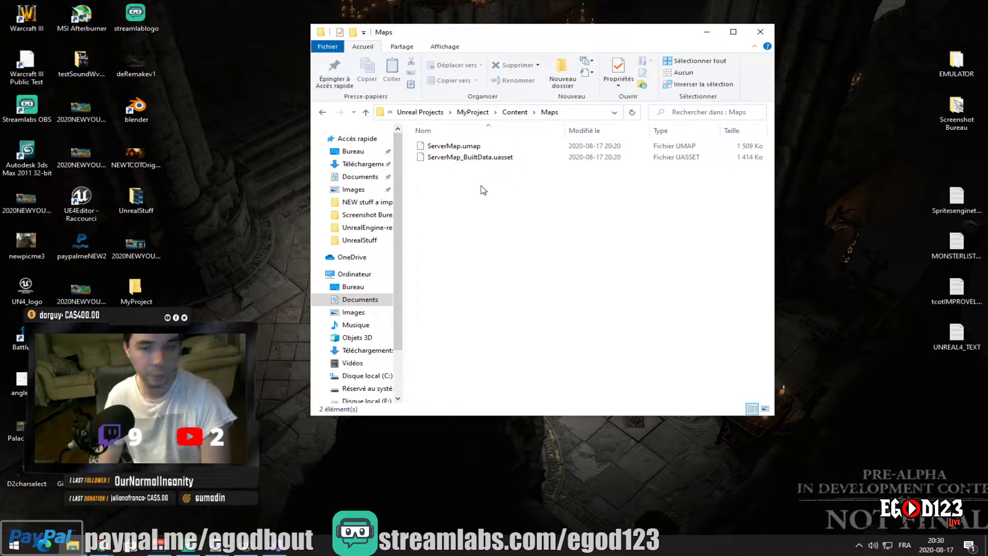
left_click_drag(540, 246, 457, 186)
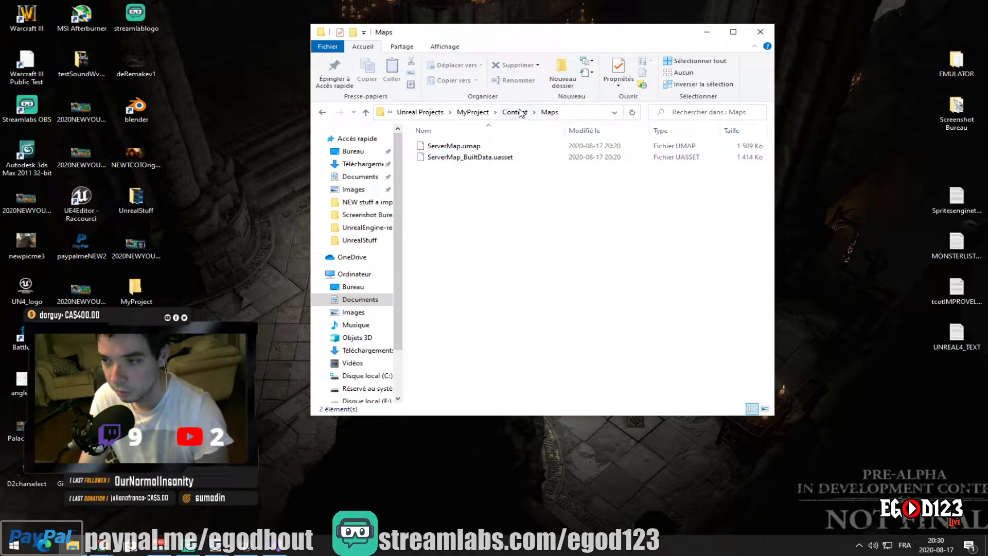
Check the MyProject folder on the desktop and the project's Content folder
double_click(149, 291)
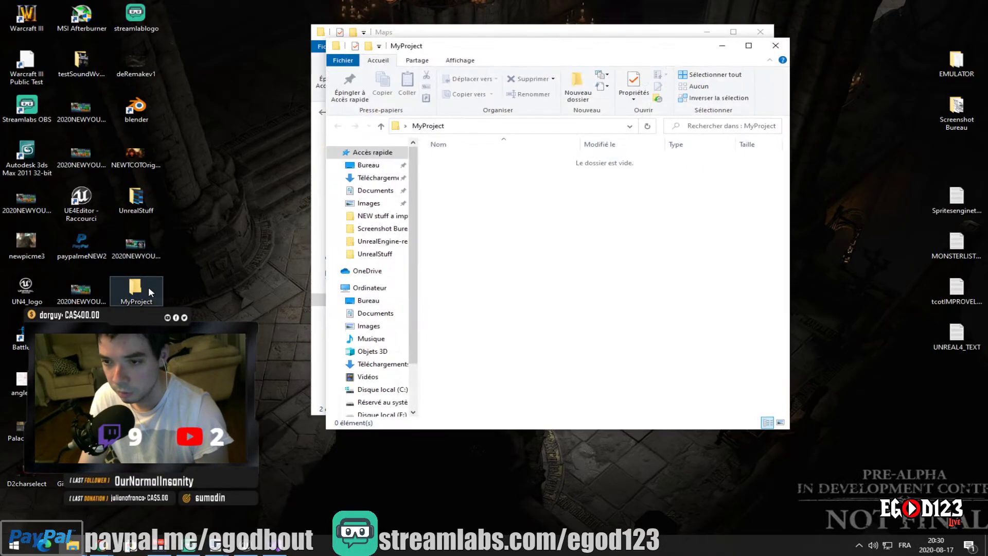
left_click(776, 46)
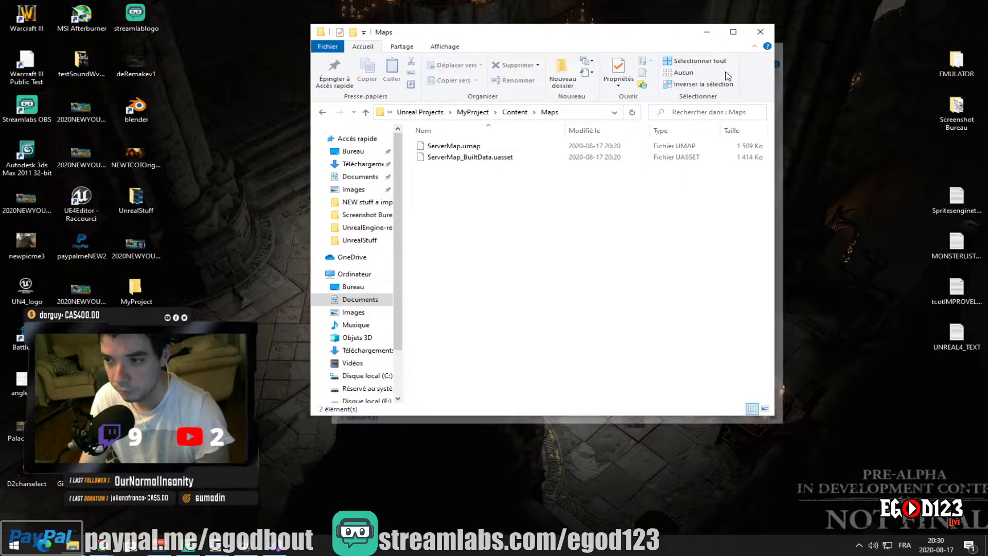
left_click(515, 112)
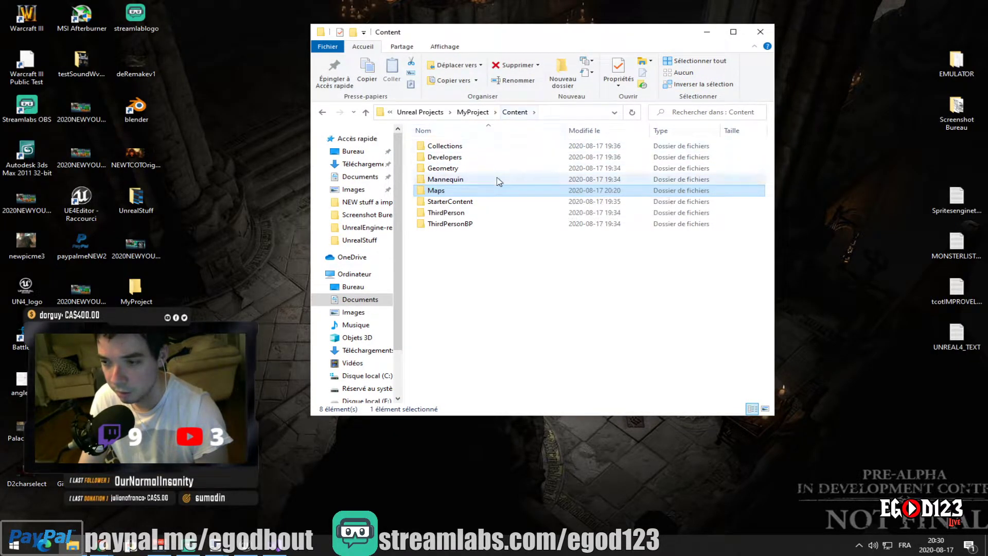
mouse_move(505, 192)
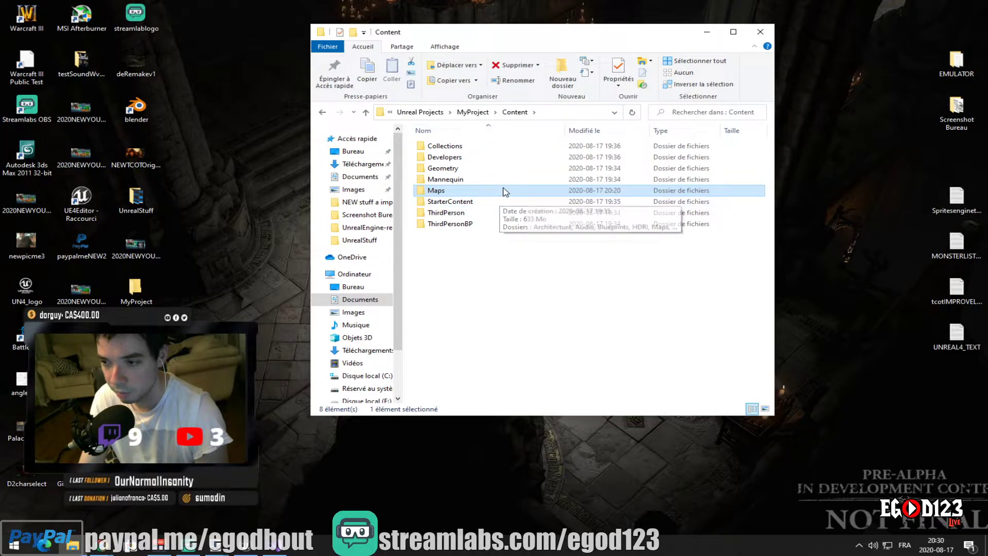
Check the files in MyProject's Binaries > Win64 folder and switch to Visual Studio
left_click(473, 113)
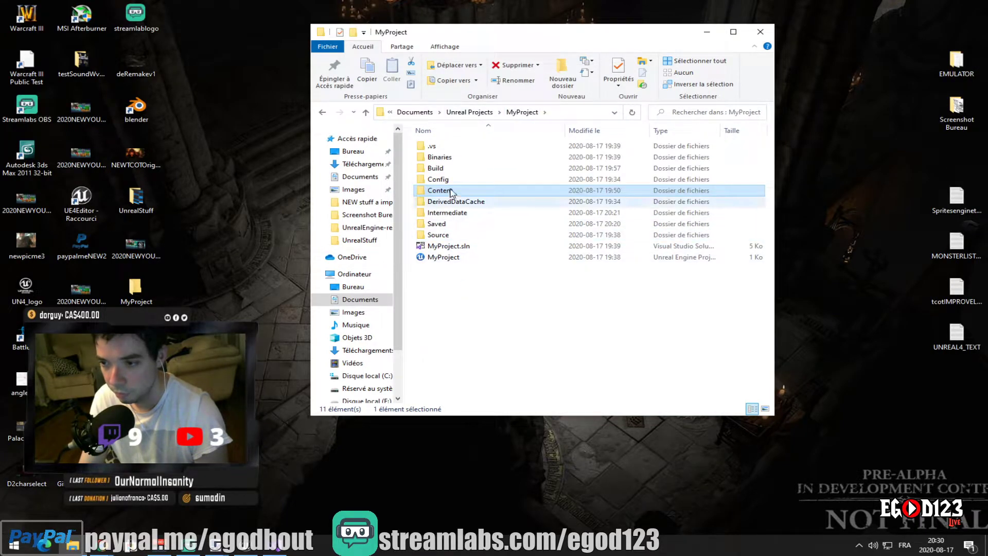
double_click(447, 158)
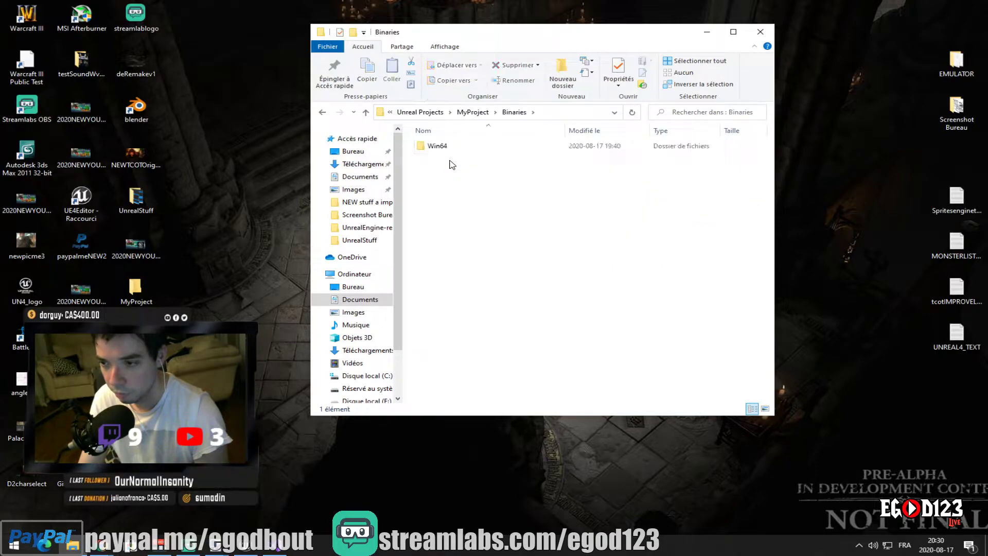
double_click(450, 148)
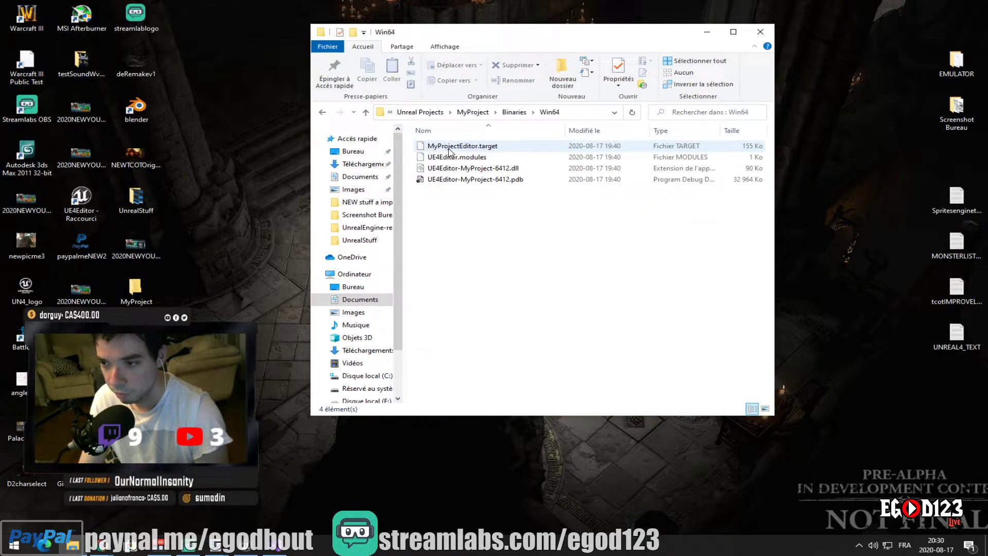
left_click(321, 113)
left_click(322, 113)
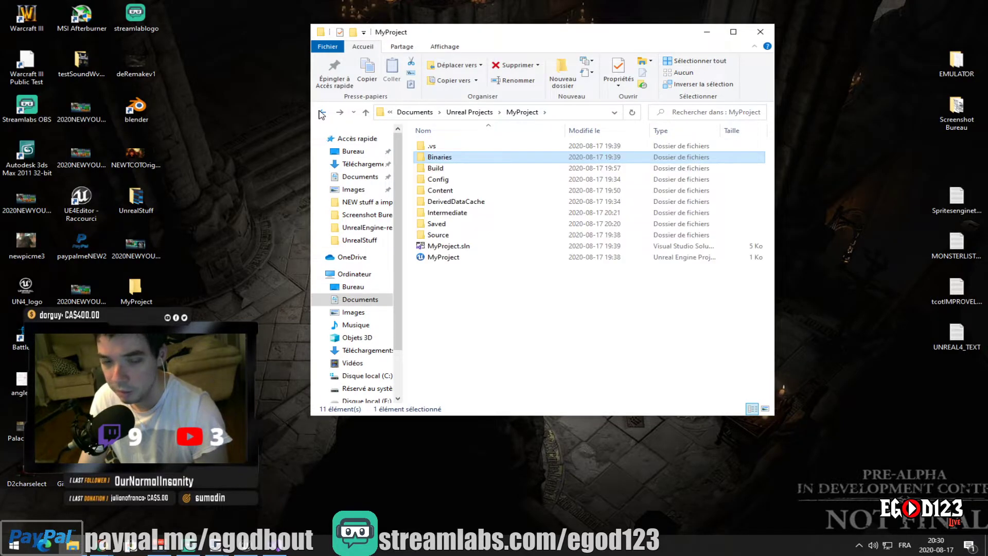
left_click(321, 113)
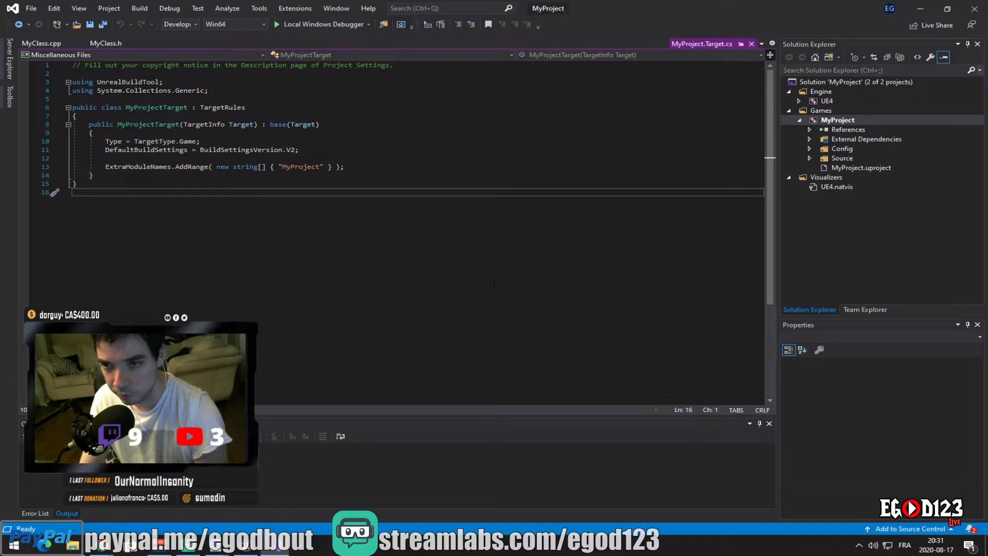
Switch to Unreal Editor and package the project for Windows (64-bit)
left_click(38, 9)
left_click(38, 8)
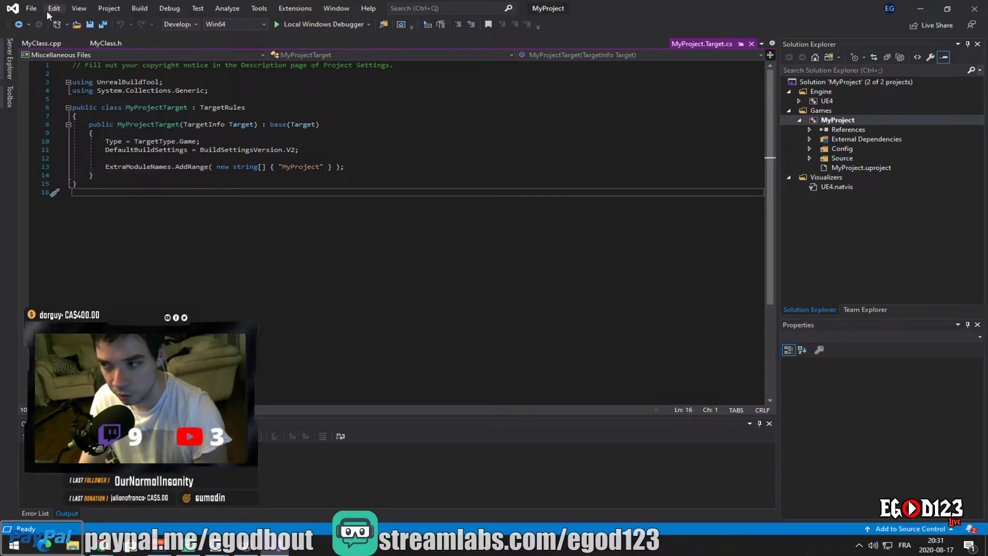
left_click(921, 9)
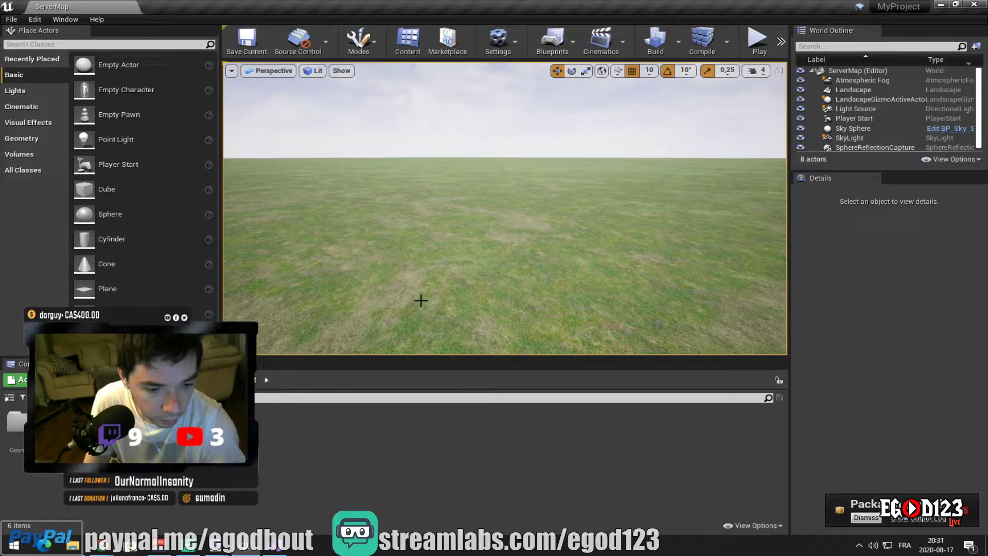
left_click(10, 20)
mouse_move(93, 192)
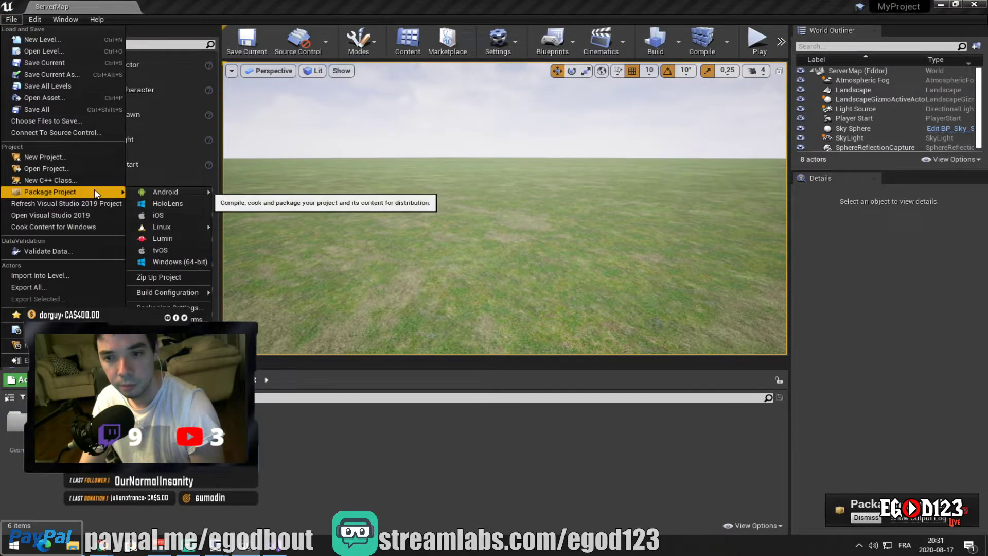
mouse_move(163, 193)
left_click(172, 261)
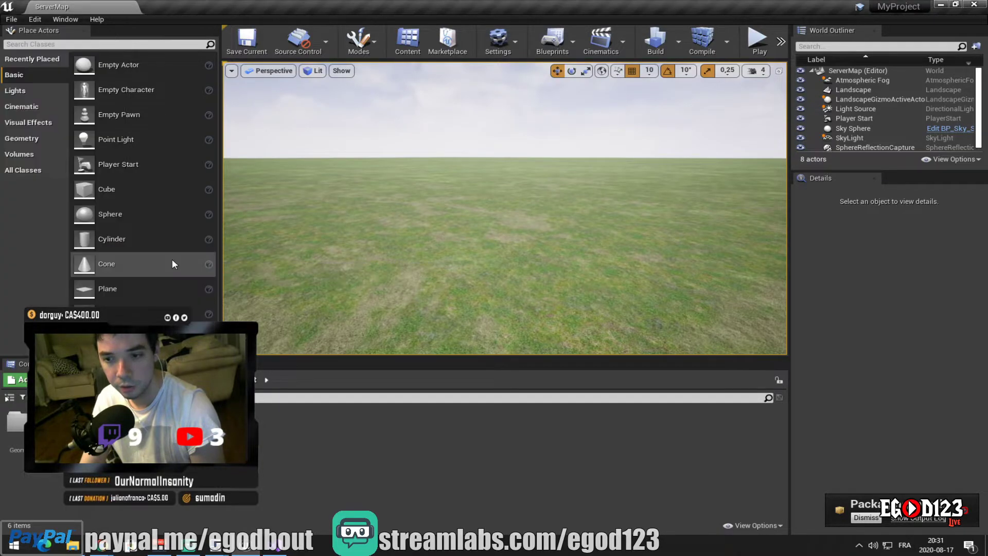
left_click(376, 262)
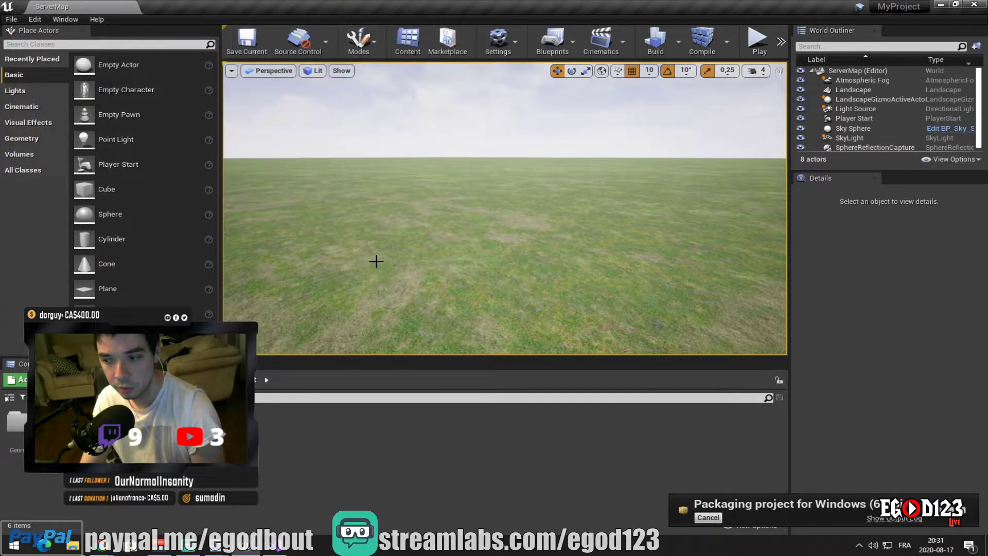
Open the packaging output log, dismiss the message dialog and read the full stage error line
left_click(883, 518)
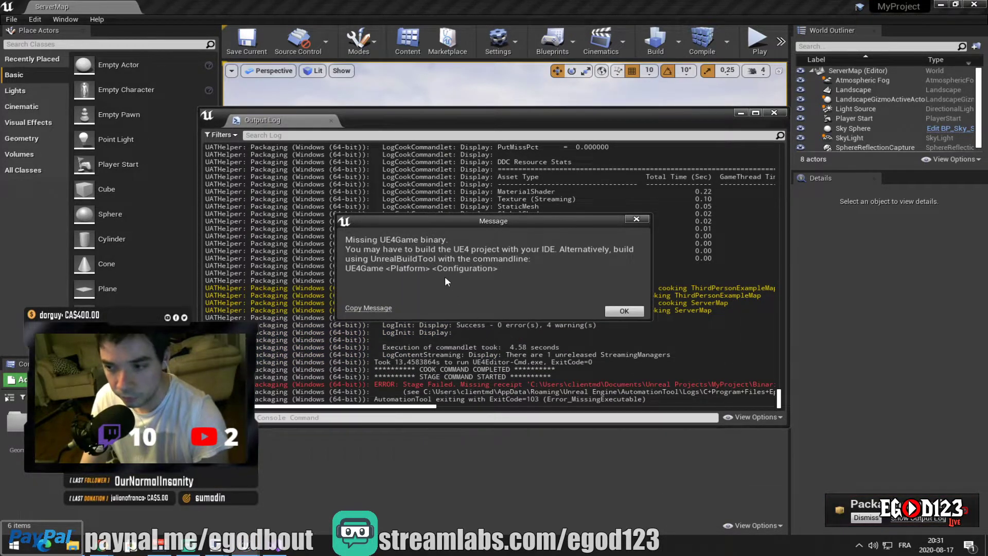
left_click(616, 311)
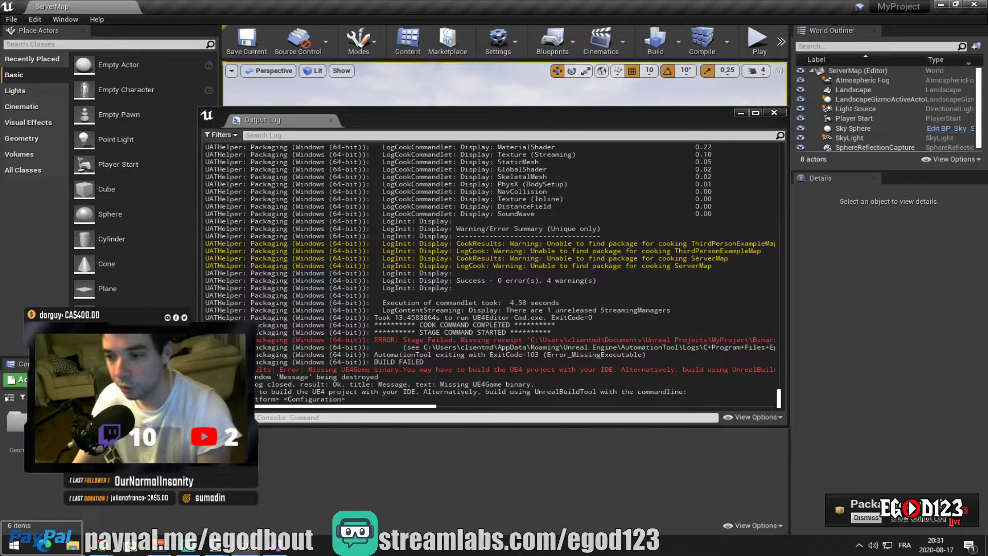
left_click_drag(620, 340, 792, 340)
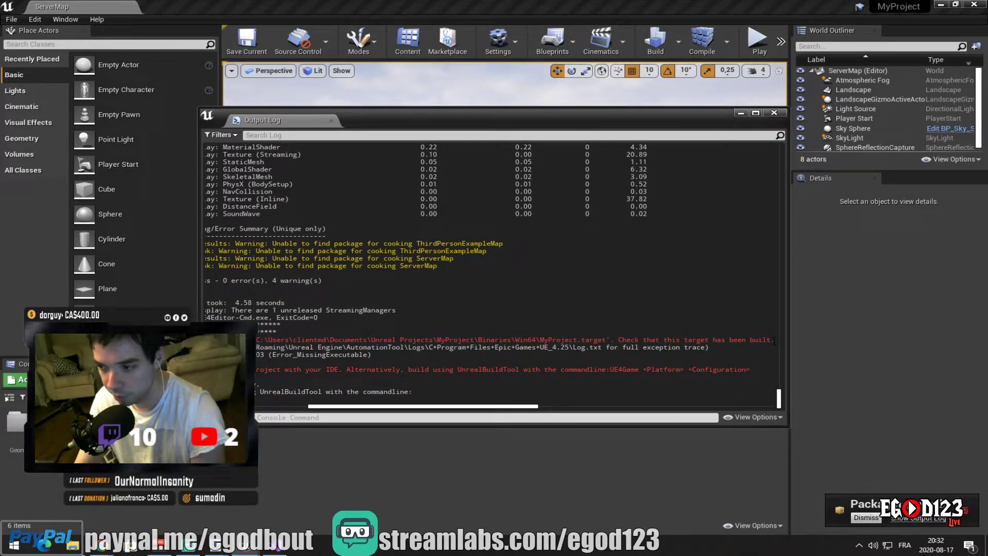
left_click_drag(774, 341, 253, 340)
Switch to Visual Studio and check the contents of MyProject's Config and Source folders in the solution
key("alt+Tab")
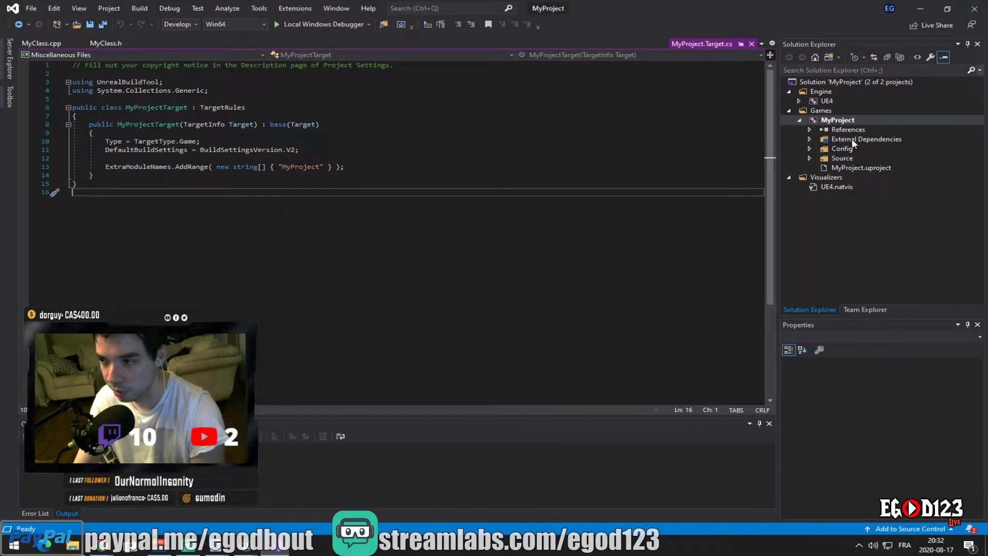
left_click(811, 148)
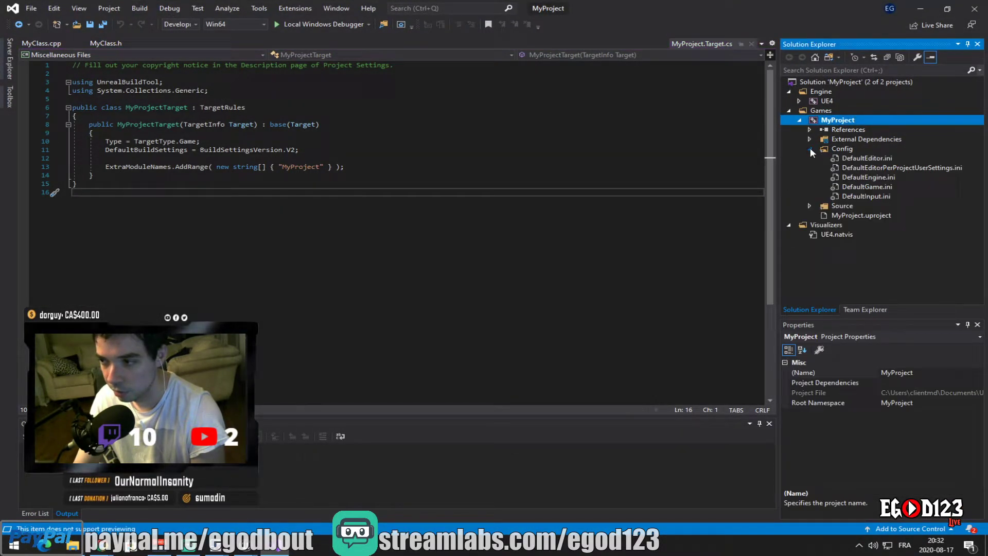
left_click(810, 148)
left_click(810, 158)
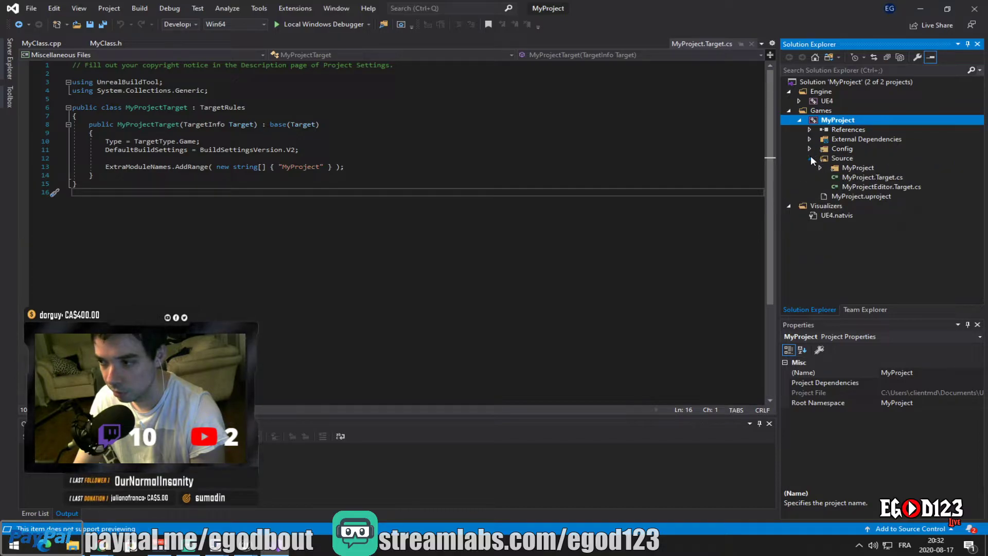
left_click(811, 158)
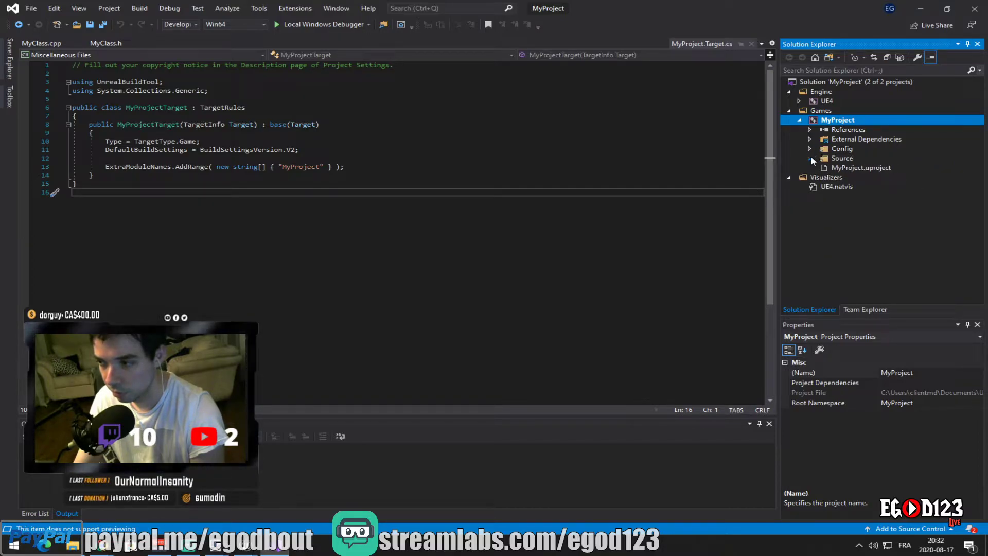
left_click(811, 158)
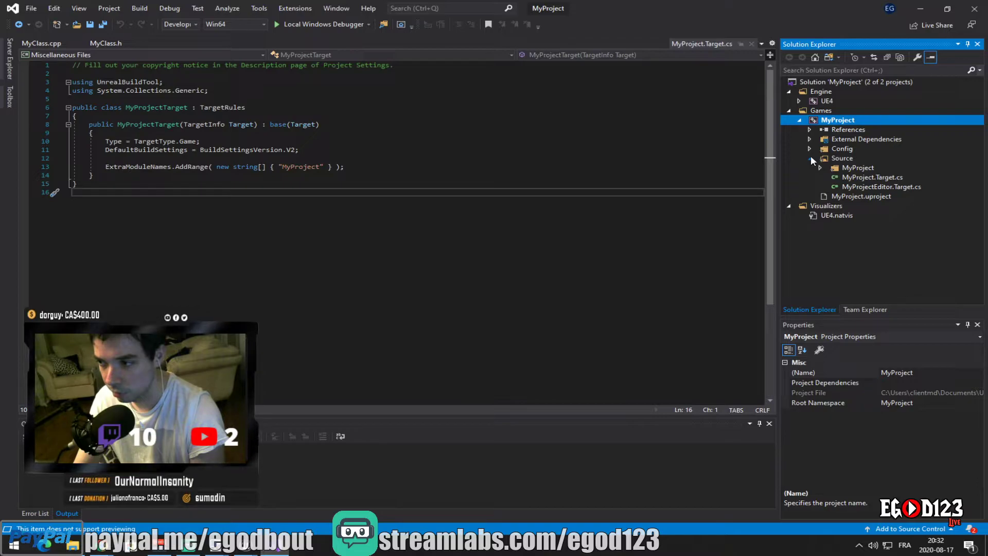
left_click(811, 158)
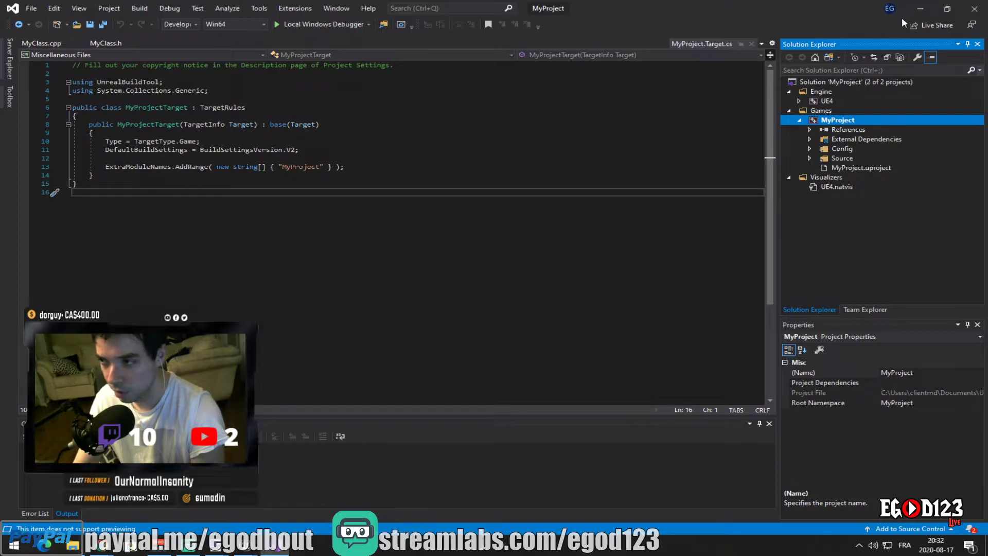
Return to Unreal Editor and examine the cooking warnings for ThirdPersonExampleMap and ServerMap in the output log
left_click(920, 9)
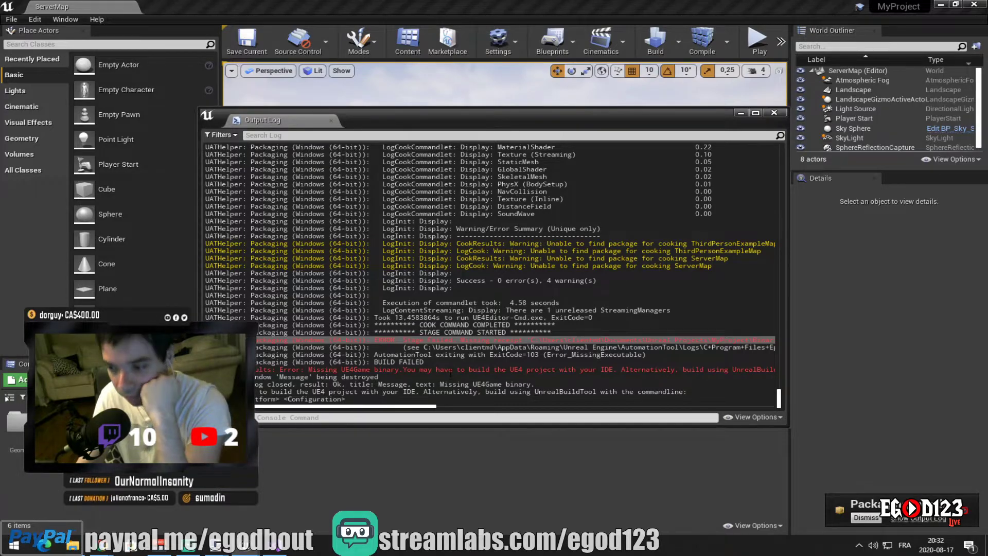
mouse_move(428, 407)
left_mouse_down()
mouse_move(518, 407)
mouse_move(430, 419)
left_mouse_up()
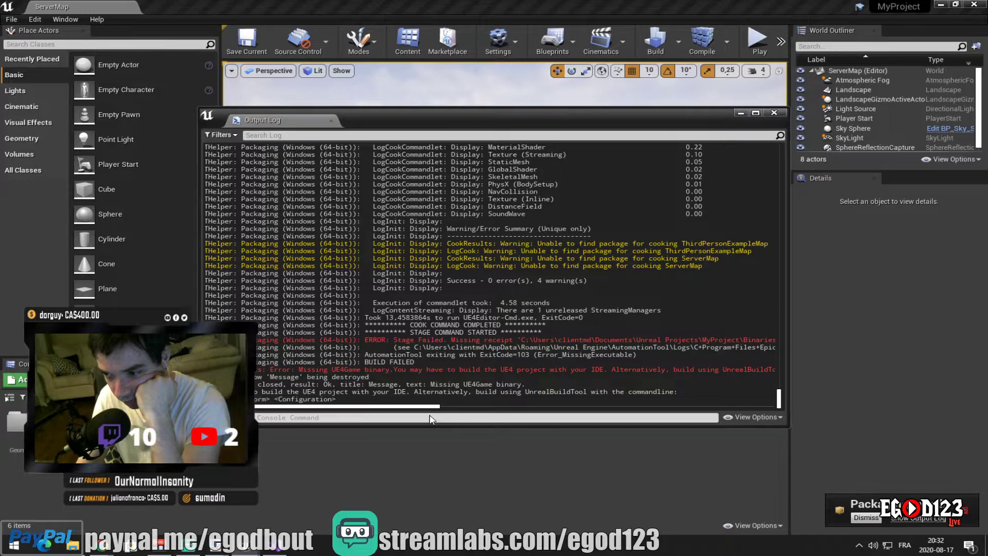
scroll(540, 342, "up", 15)
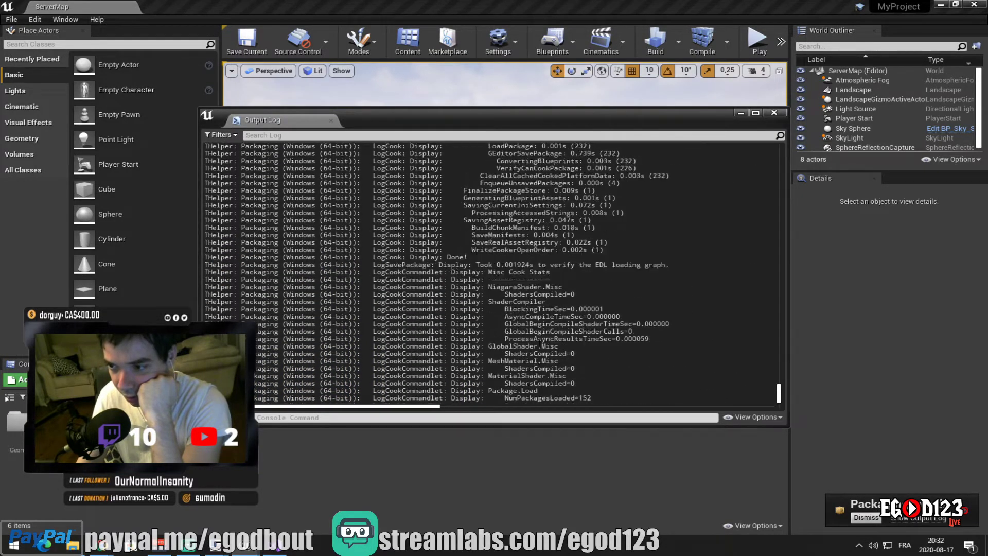
scroll(540, 340, "up", 10)
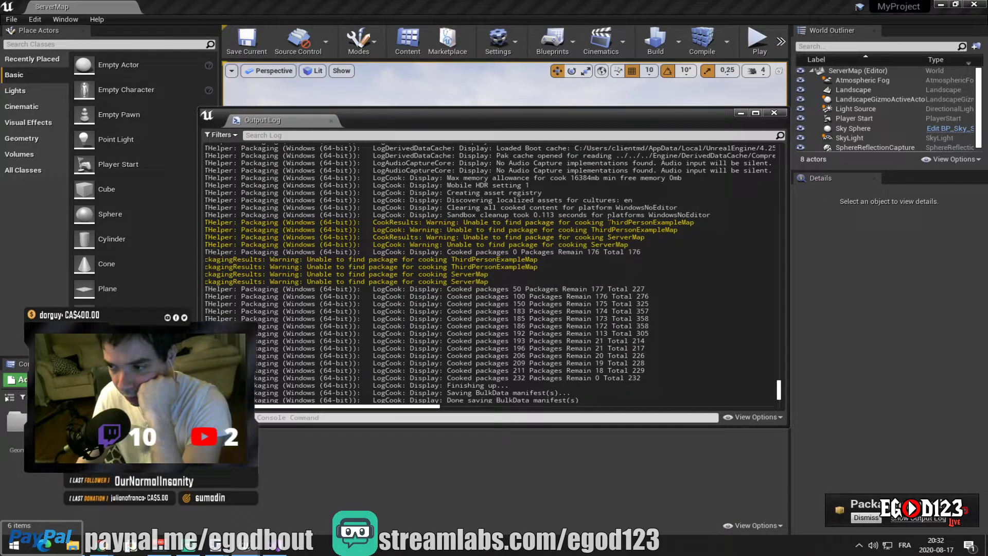
left_click_drag(608, 222, 678, 222)
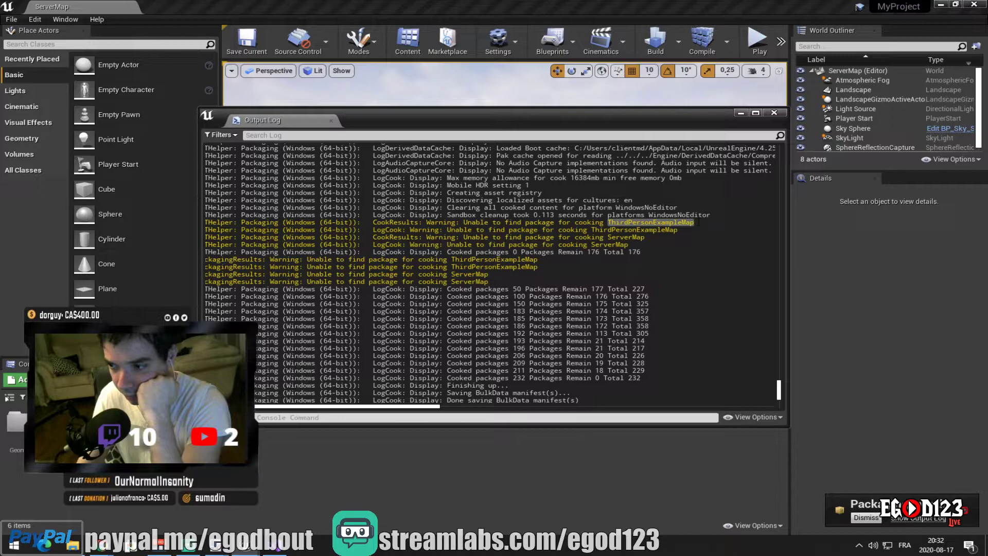
left_click(667, 234)
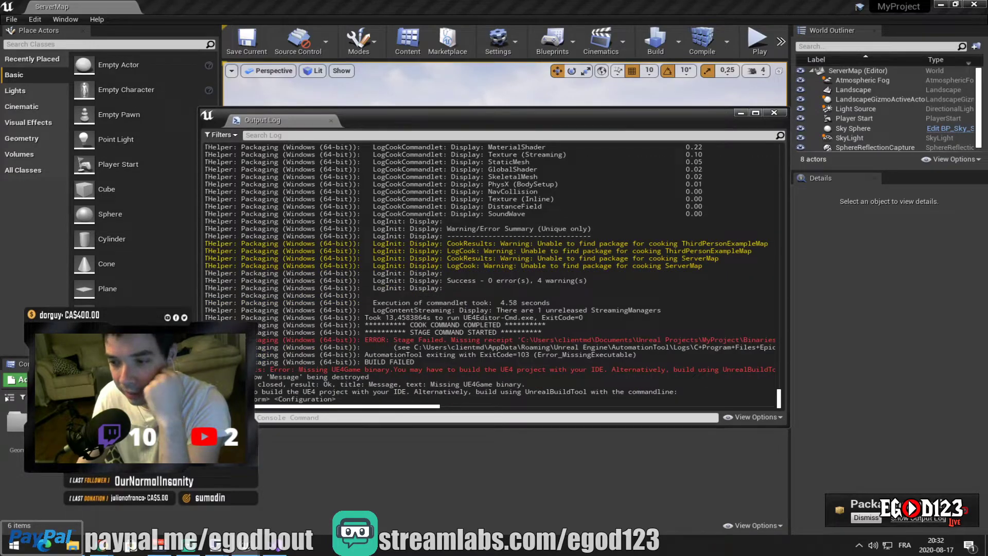
Examine the path of the missing MyProject.target file in the stage error line
left_click_drag(417, 409, 529, 408)
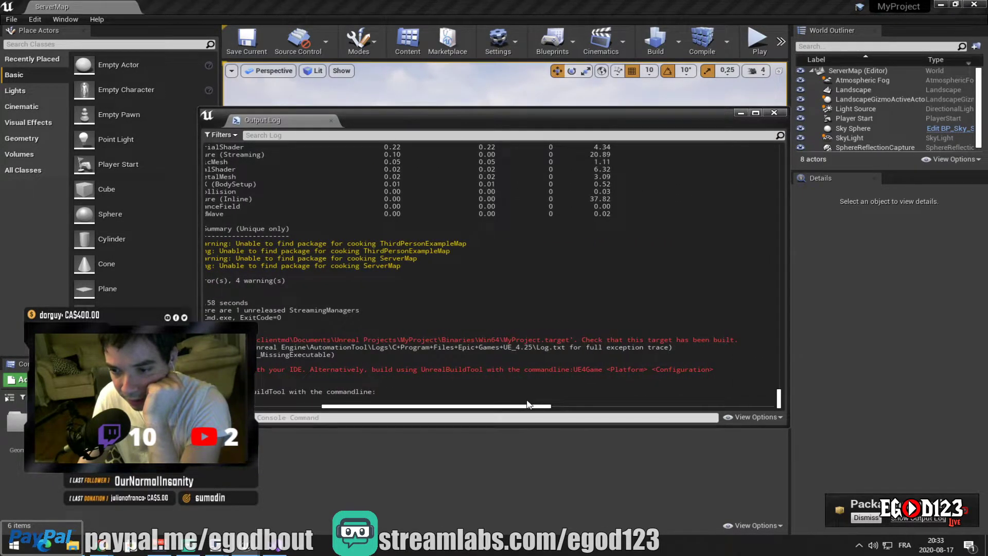
left_click_drag(257, 340, 425, 340)
left_click_drag(330, 340, 569, 340)
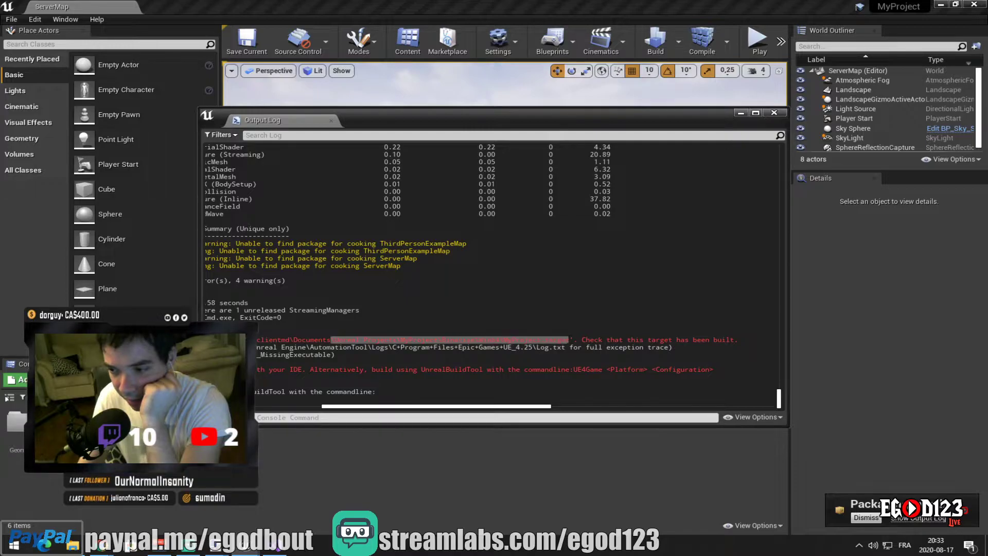
Switch to File Explorer, open MyProject's Binaries > Win64 folder to check its files, and move the window clear of the output log
left_click(72, 545)
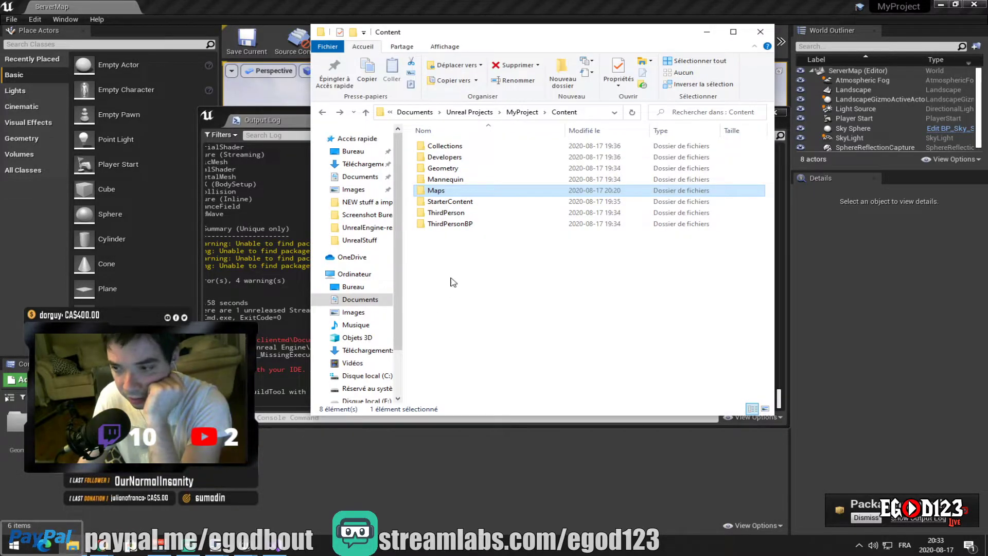
left_click_drag(462, 37, 504, 126)
left_click(561, 200)
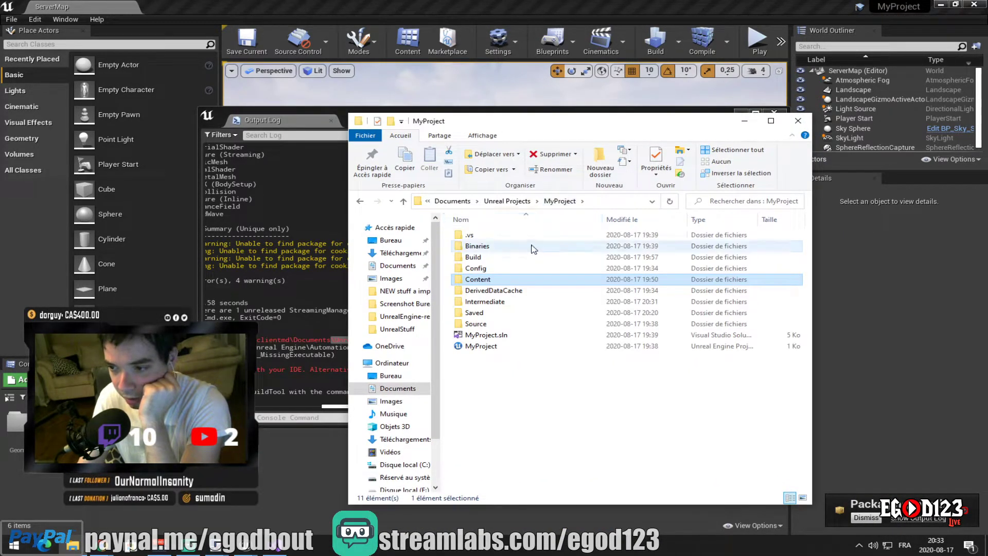
double_click(561, 246)
left_click_drag(540, 124, 503, 158)
double_click(551, 321)
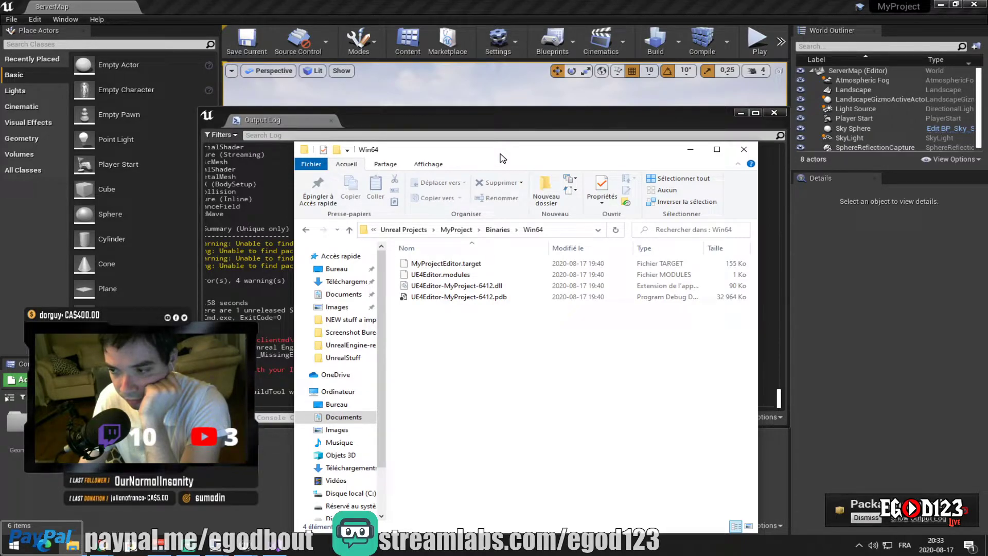
left_click_drag(503, 158, 511, 516)
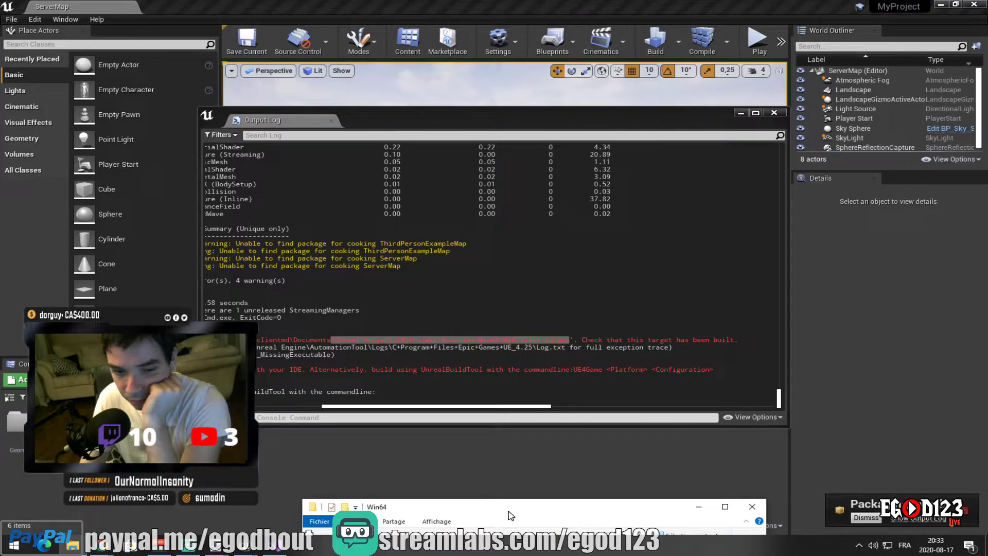
left_click_drag(511, 516, 493, 456)
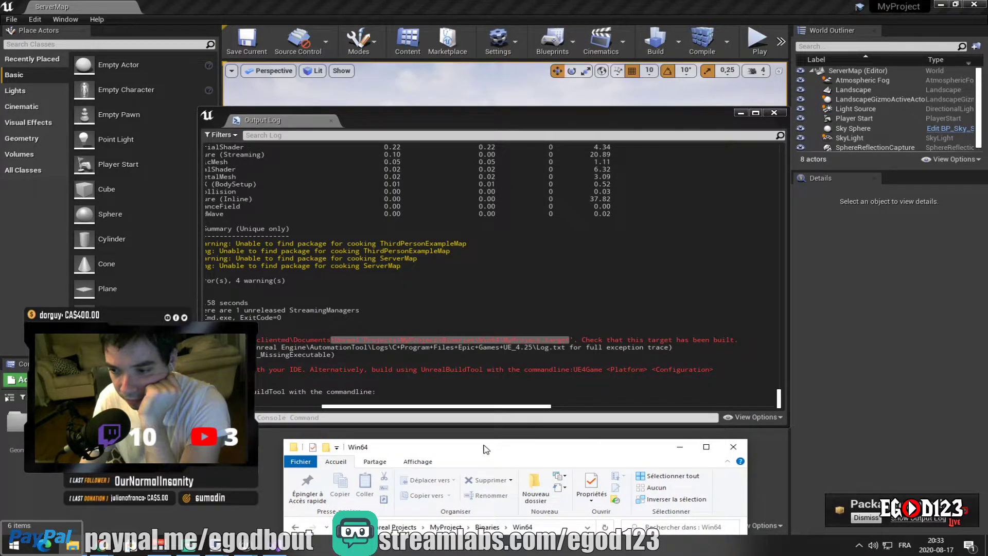
Review the output log from the stage error back through the cook statistics
left_click_drag(457, 409, 310, 419)
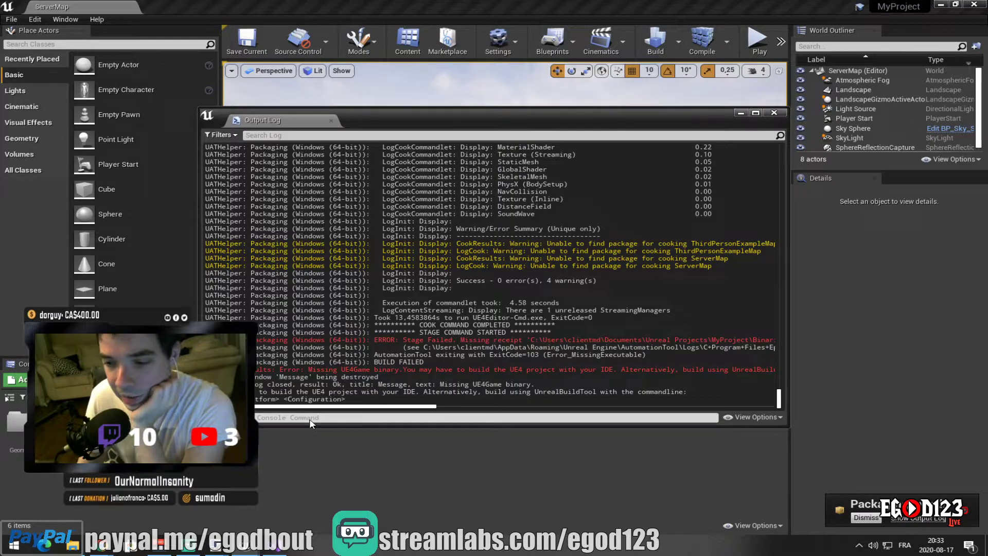
left_click_drag(310, 418, 334, 435)
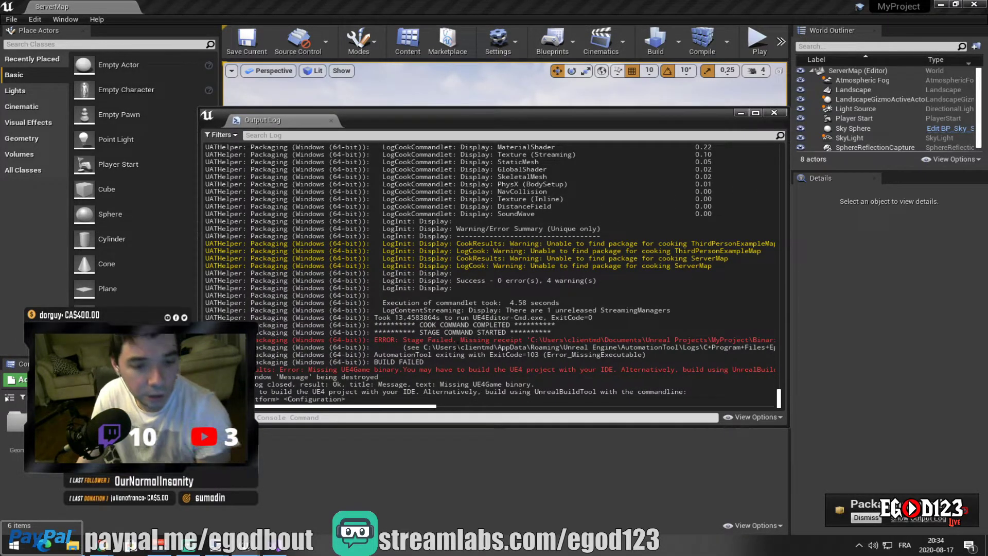
scroll(531, 307, "up", 2)
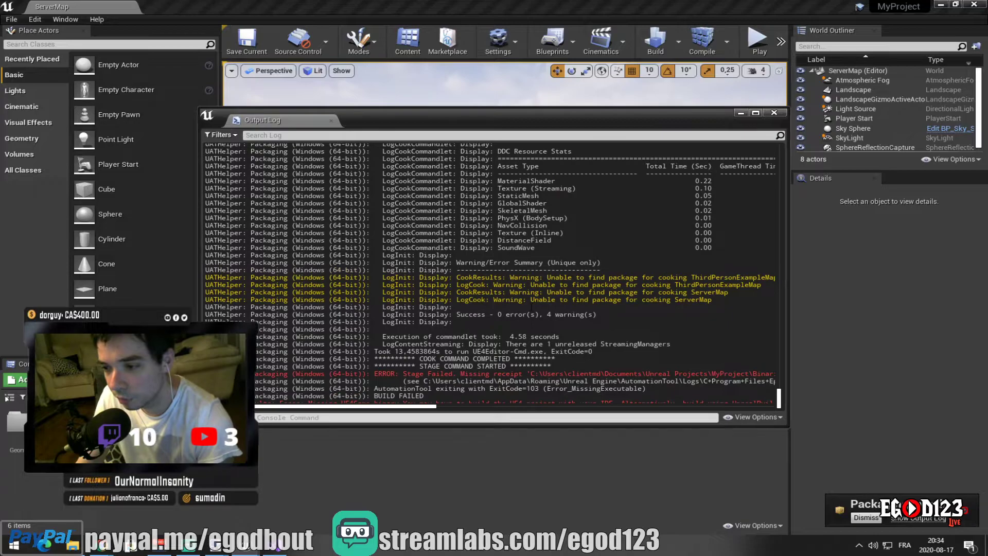
scroll(533, 309, "up", 15)
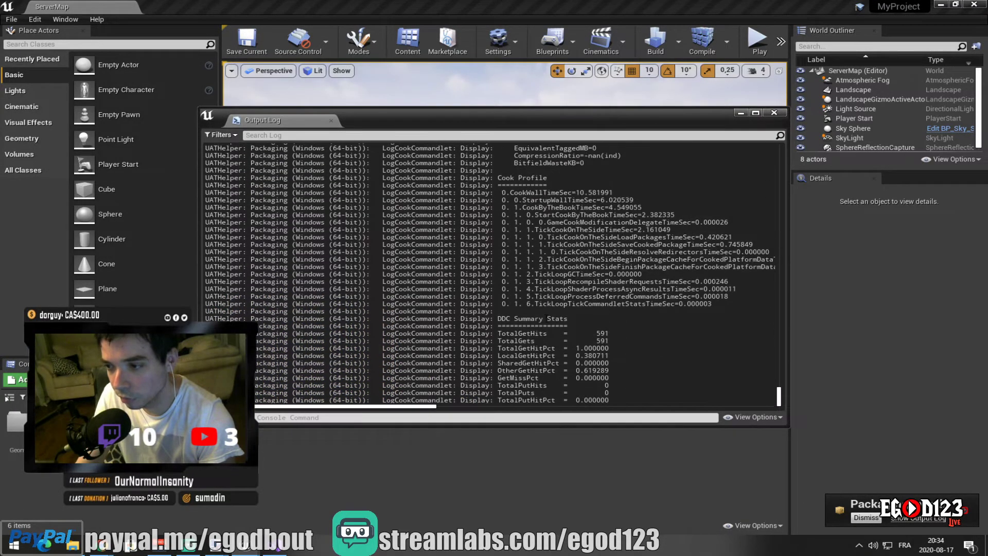
scroll(491, 272, "down", 17)
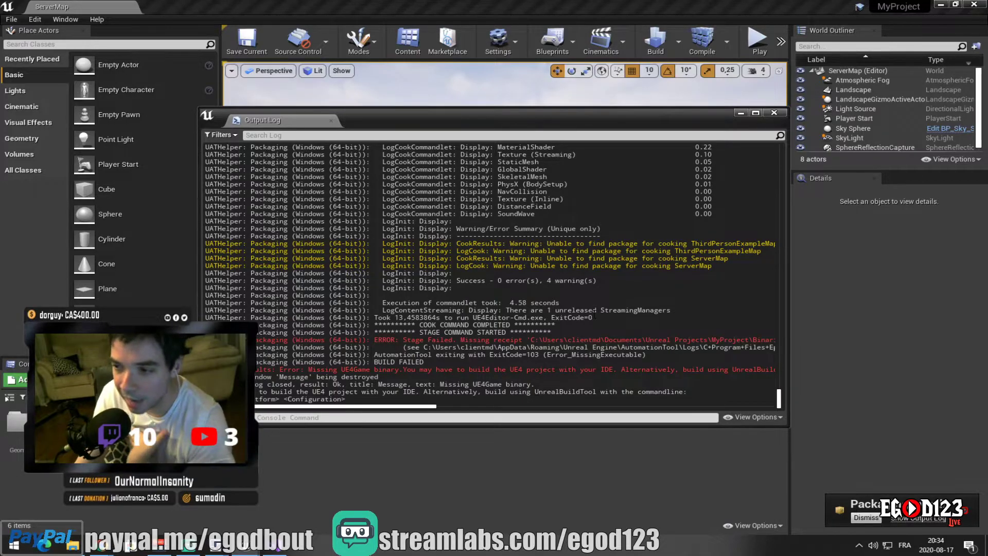
scroll(595, 313, "up", 13)
Check the commands available for the MyProject project in Visual Studio and switch back to Unreal Editor
left_click(275, 549)
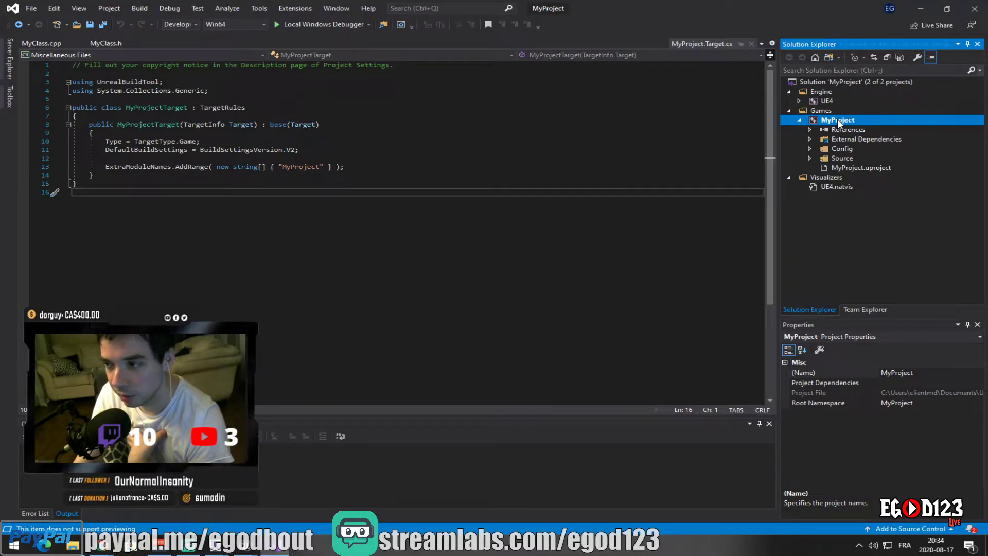
right_click(837, 122)
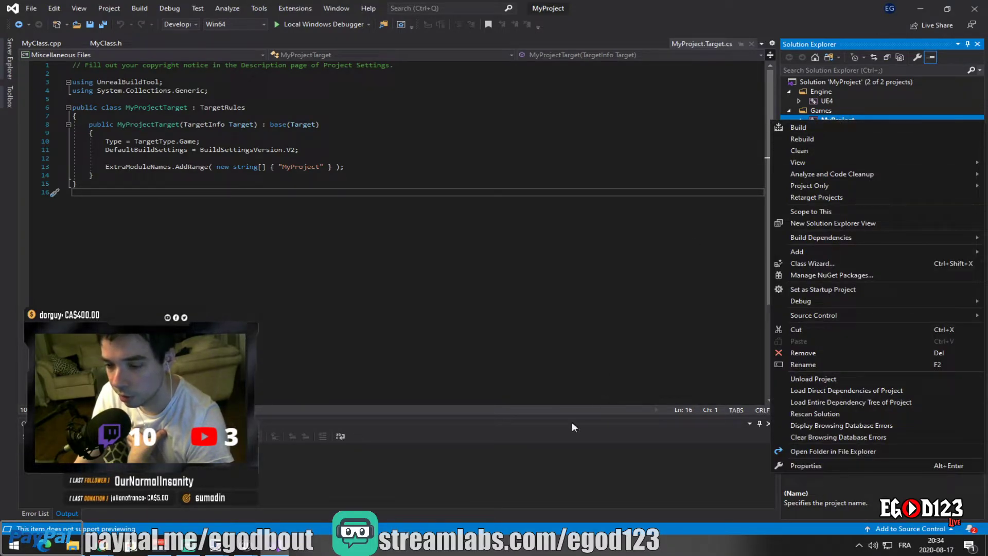
left_click(466, 551)
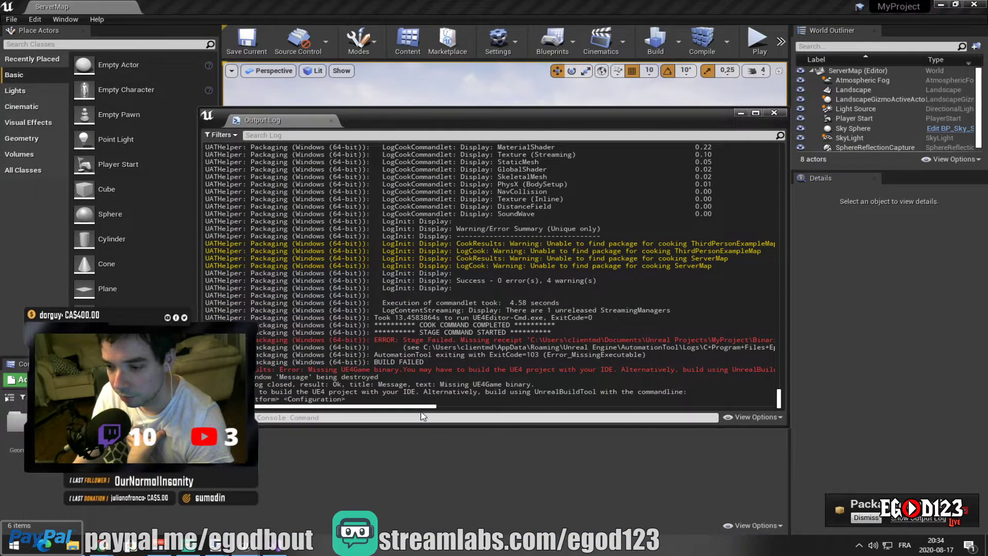
Review the end of the output log around the stage error, and close the log window and Unreal Editor
left_click_drag(422, 406, 374, 413)
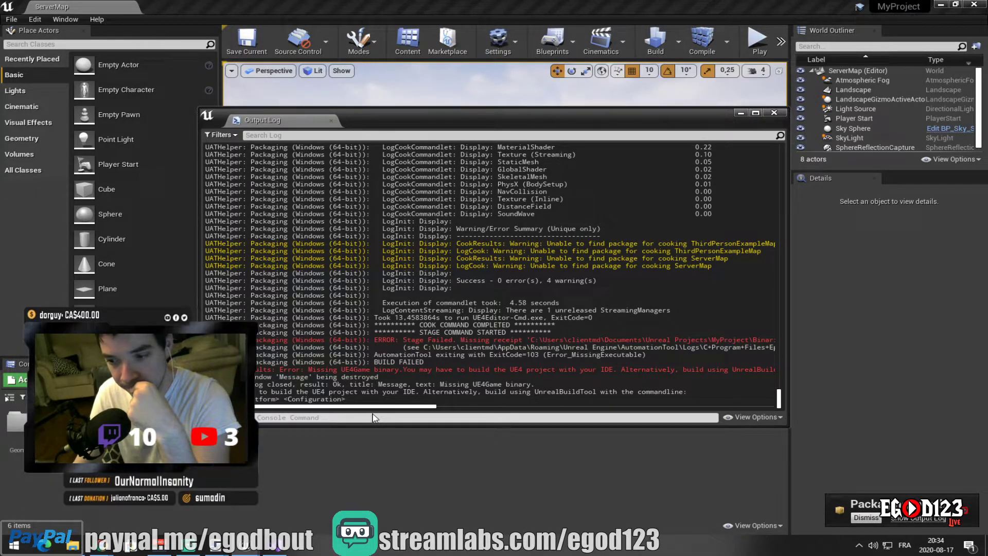
scroll(489, 273, "up", 4)
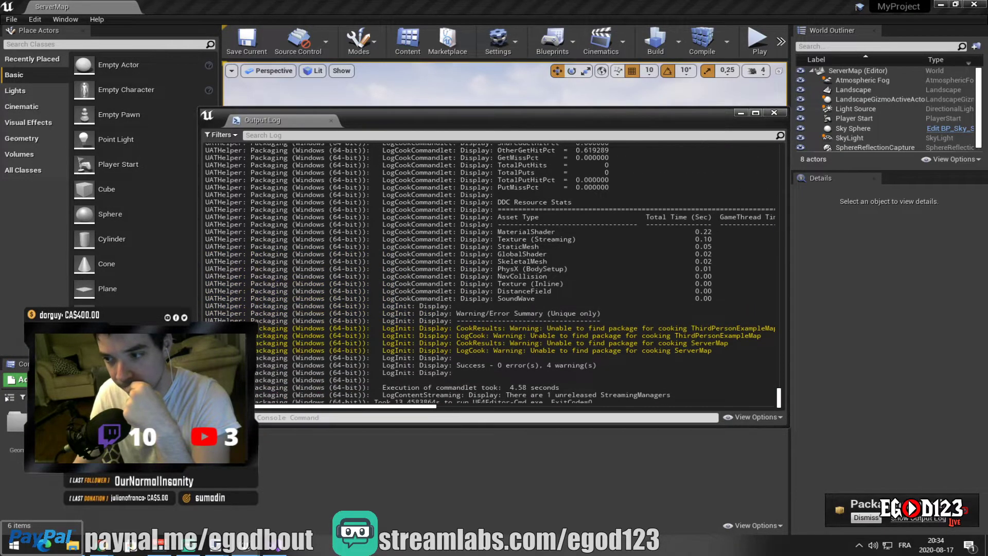
mouse_move(779, 404)
left_mouse_down()
mouse_move(780, 387)
mouse_move(788, 410)
left_mouse_up()
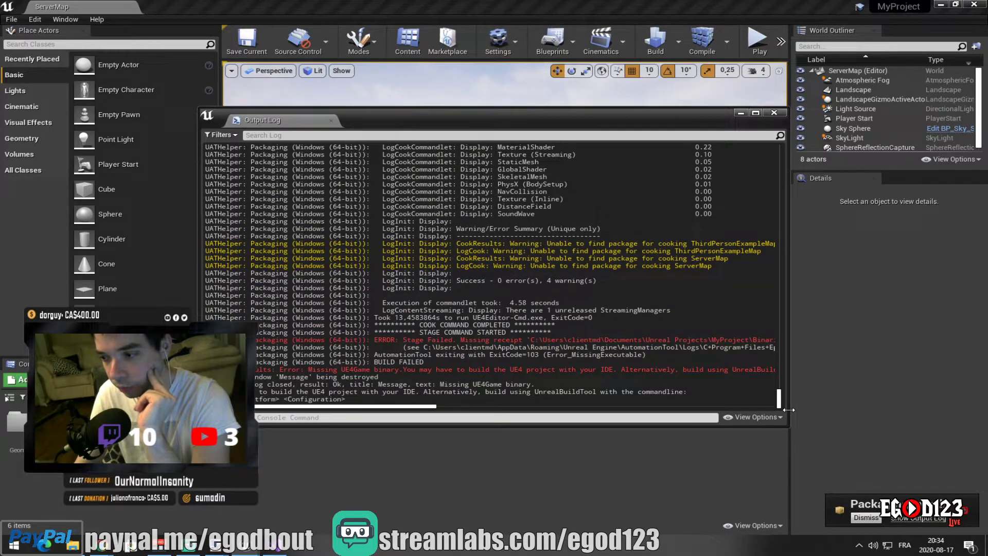
left_click(782, 112)
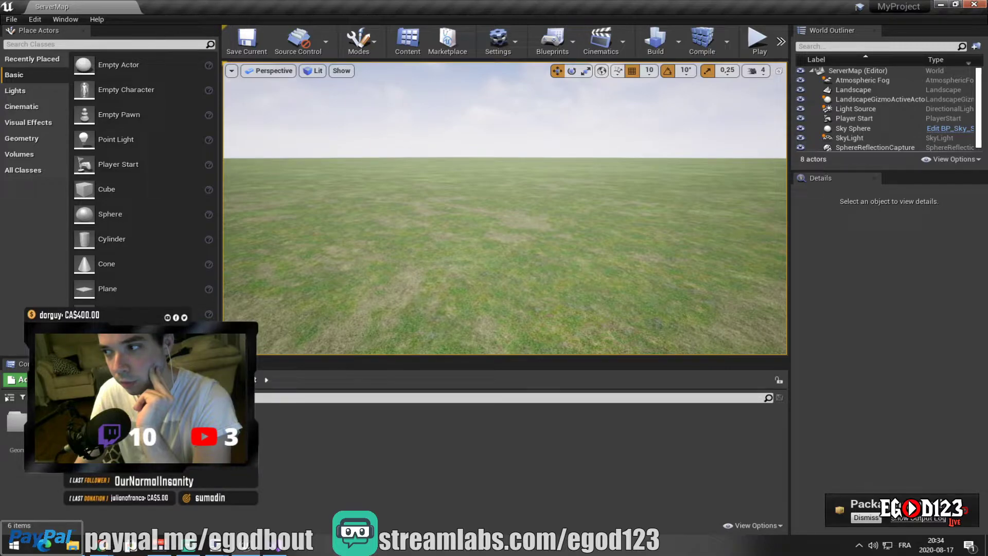
left_click(974, 4)
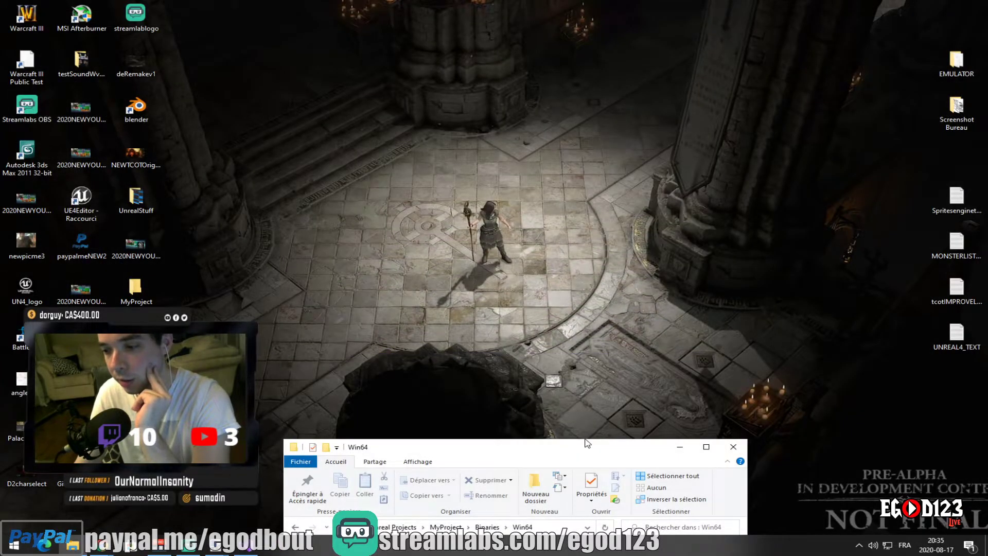
Maximize the File Explorer window showing MyProject's Win64 folder, and close Visual Studio
left_click_drag(587, 442, 497, 134)
double_click(490, 135)
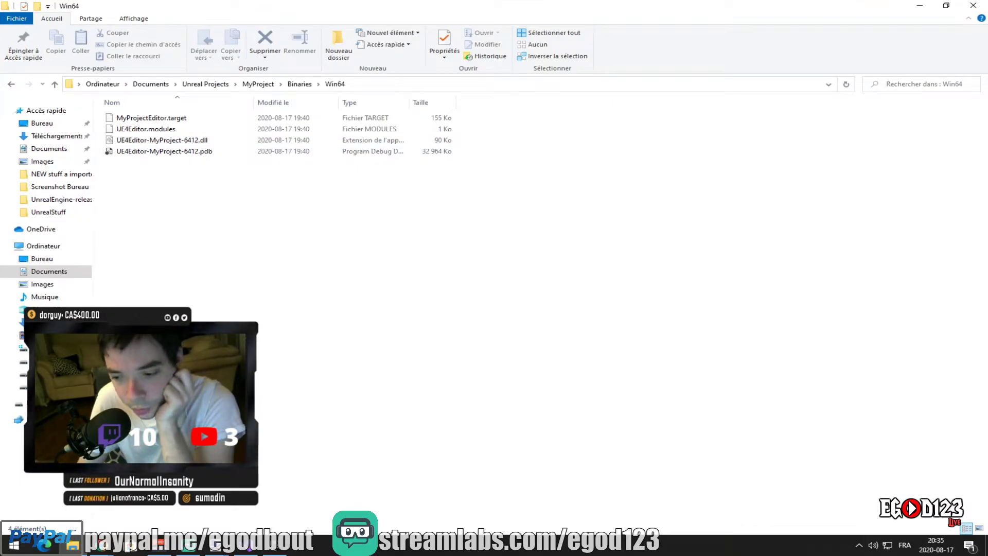
left_click(260, 547)
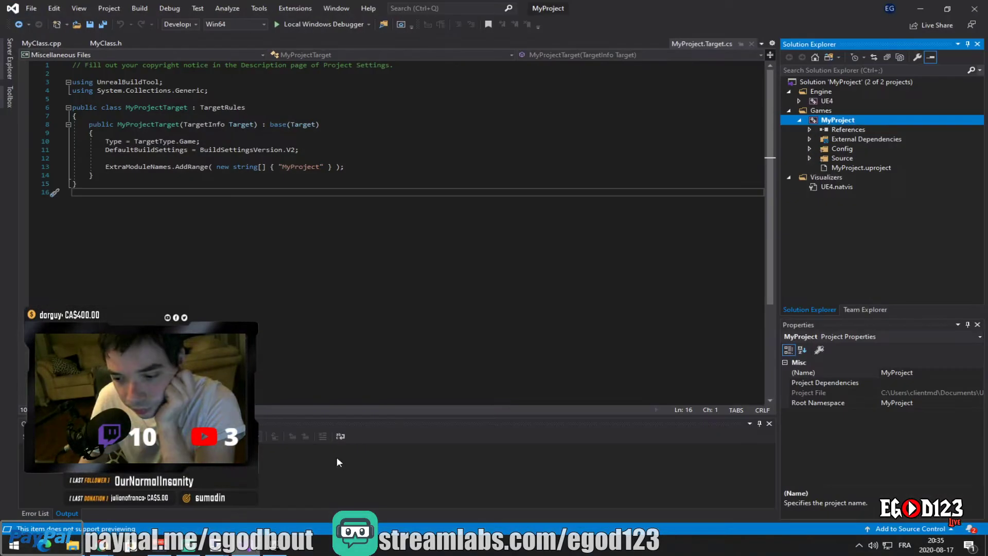
left_click(974, 9)
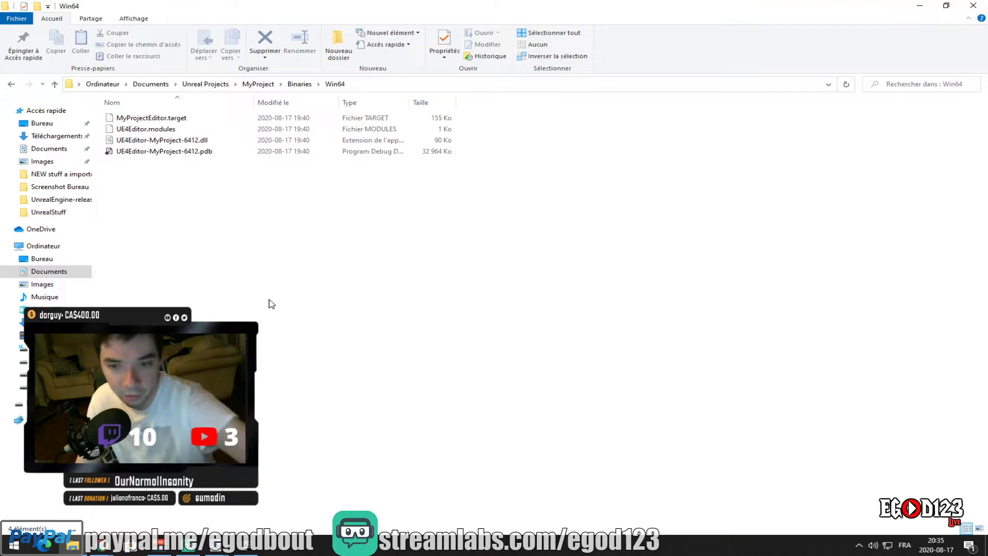
Open UnrealEngine-release > Engine > Binaries > Win64 in File Explorer and locate the UE4Editor application
left_click(77, 204)
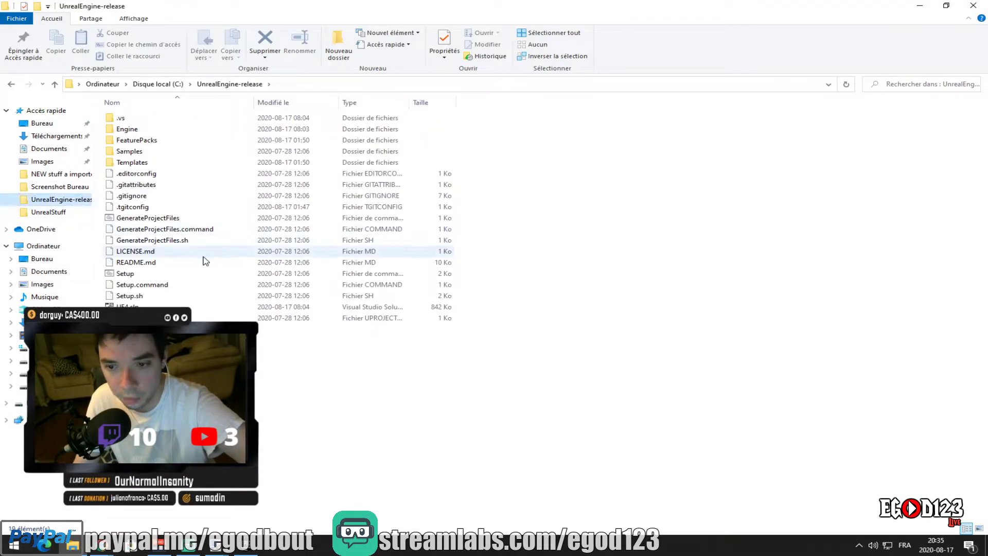
double_click(128, 130)
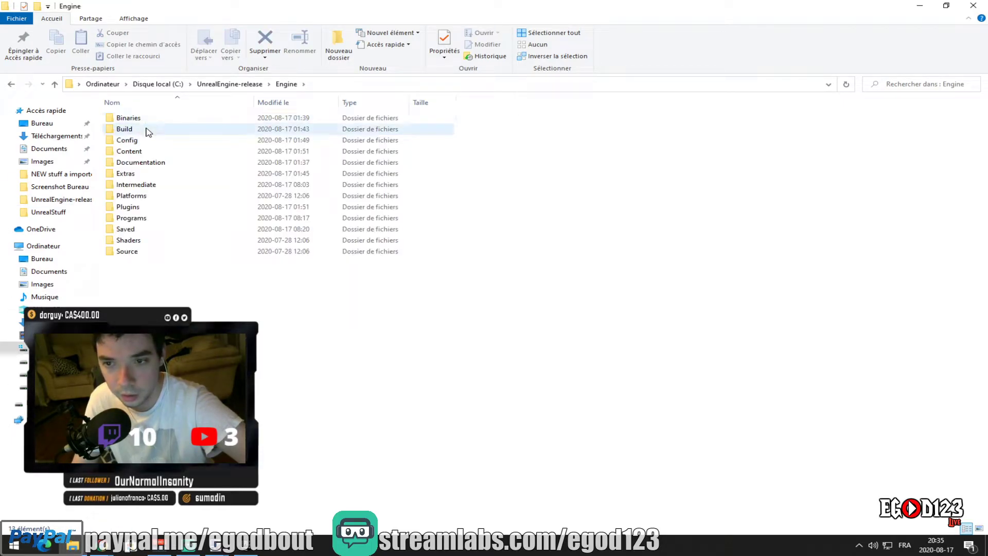
double_click(147, 120)
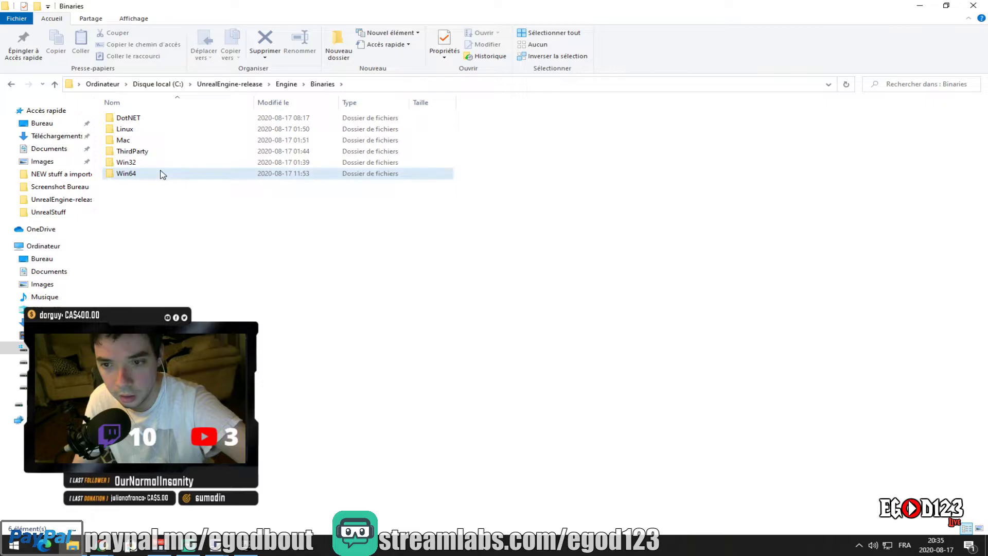
double_click(159, 173)
scroll(187, 203, "down", 15)
scroll(206, 219, "down", 15)
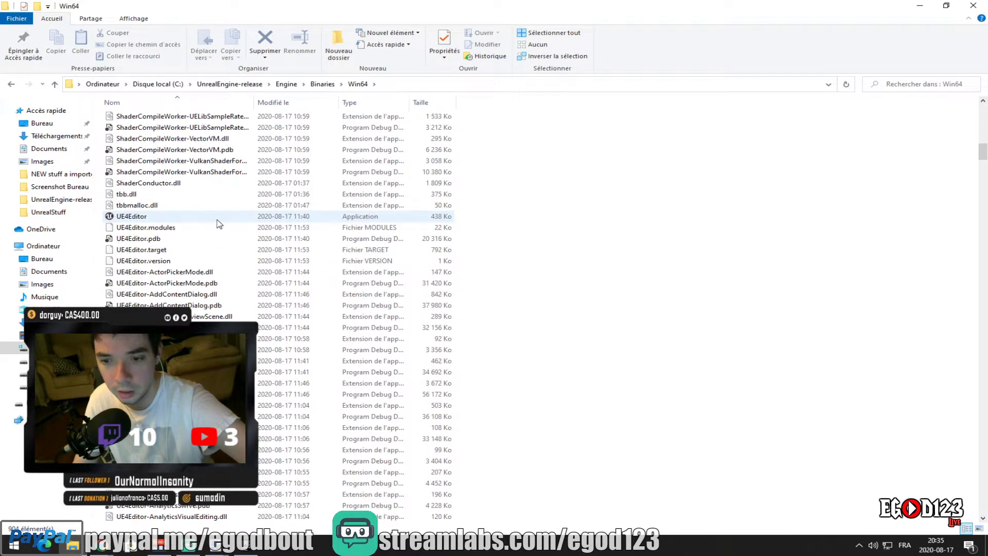
Launch the source-built UE4Editor application and allow it through the Windows Defender firewall on private networks
double_click(200, 221)
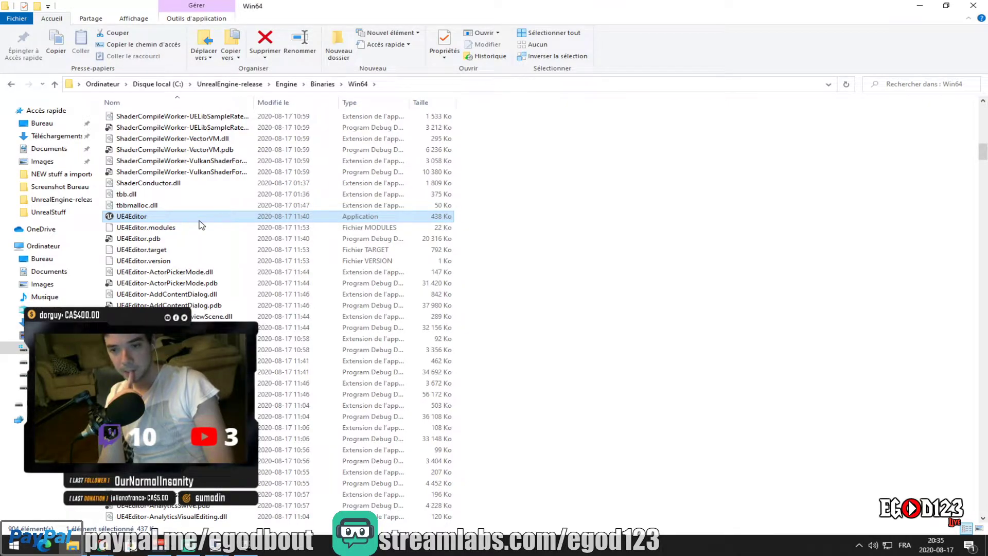
double_click(200, 220)
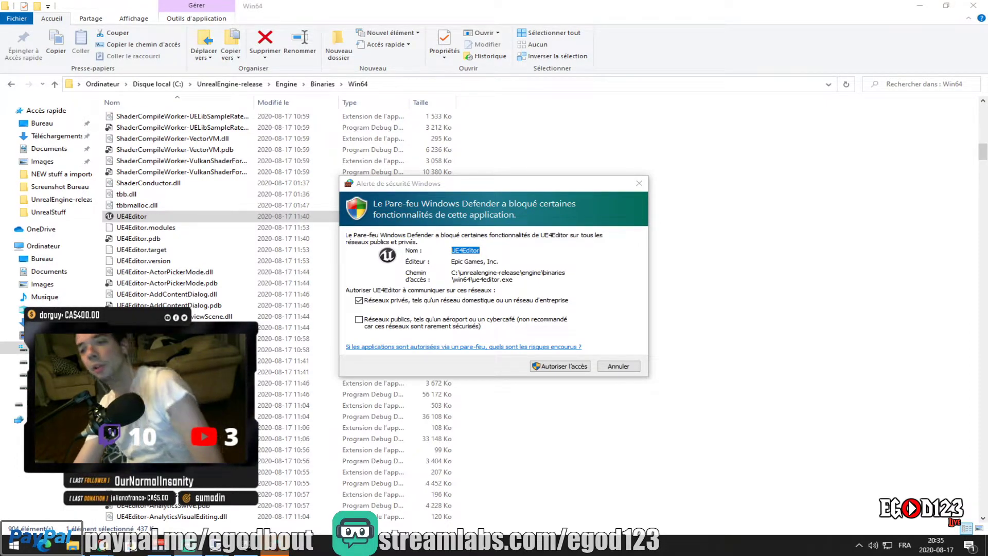
left_click(571, 365)
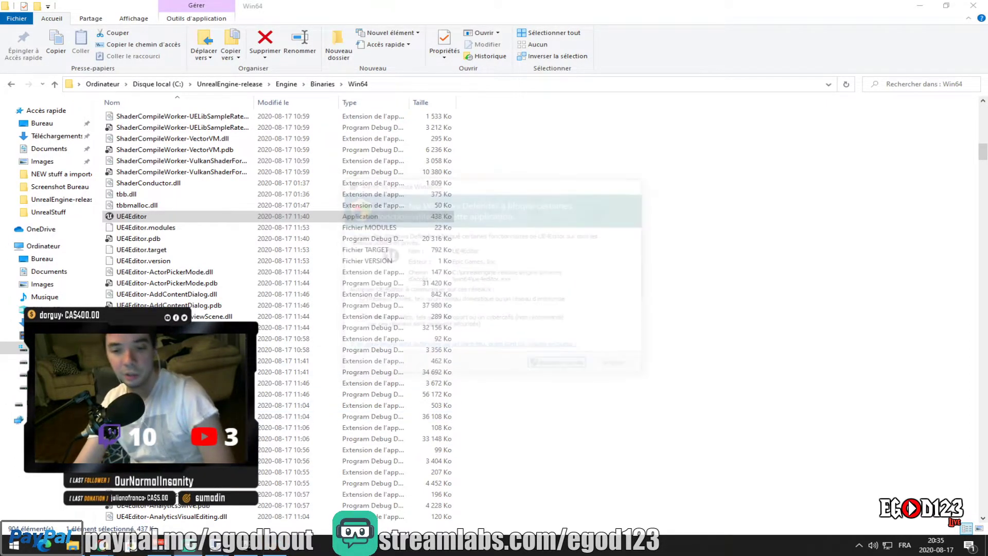
Switch to the browser to check the dedicated server tutorial video, and minimize the browser
mouse_move(108, 553)
left_click(321, 499)
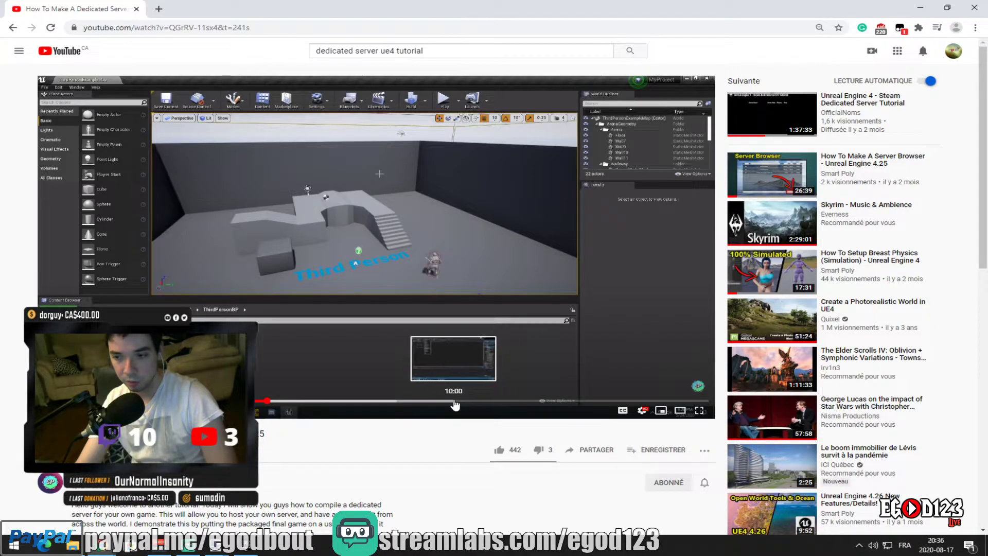
left_click(935, 9)
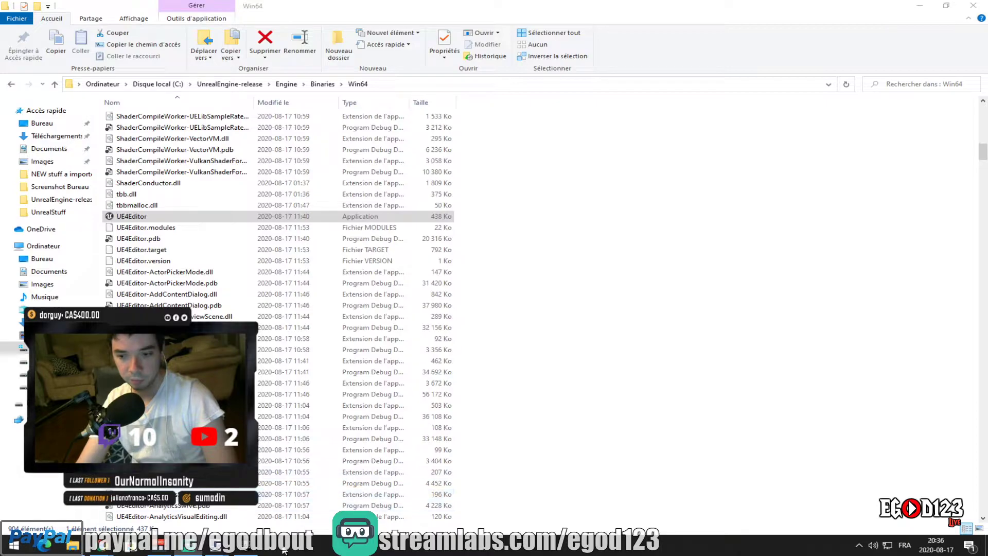
Switch to the Epic Games Launcher, close it, and return to the engine's Win64 folder in File Explorer
left_click(253, 551)
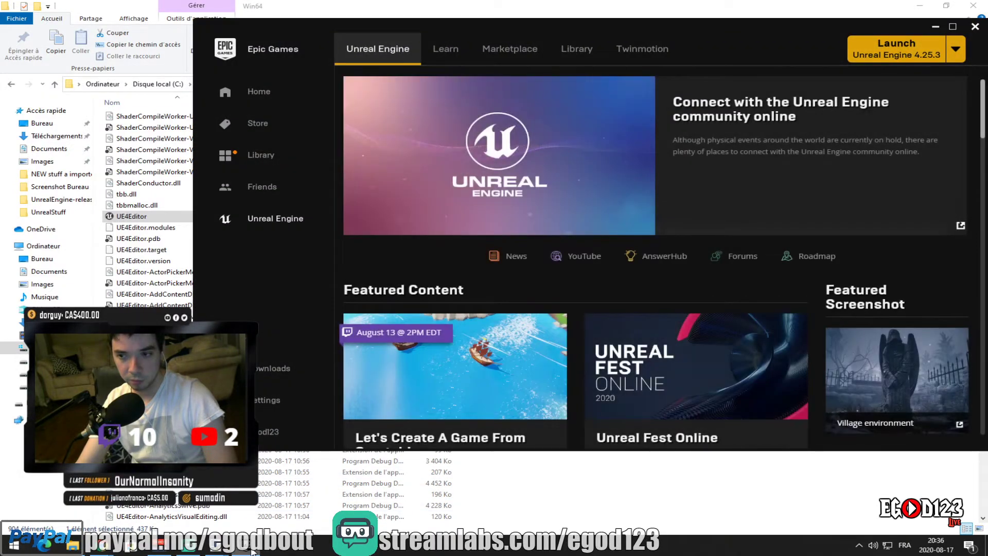
left_click(975, 26)
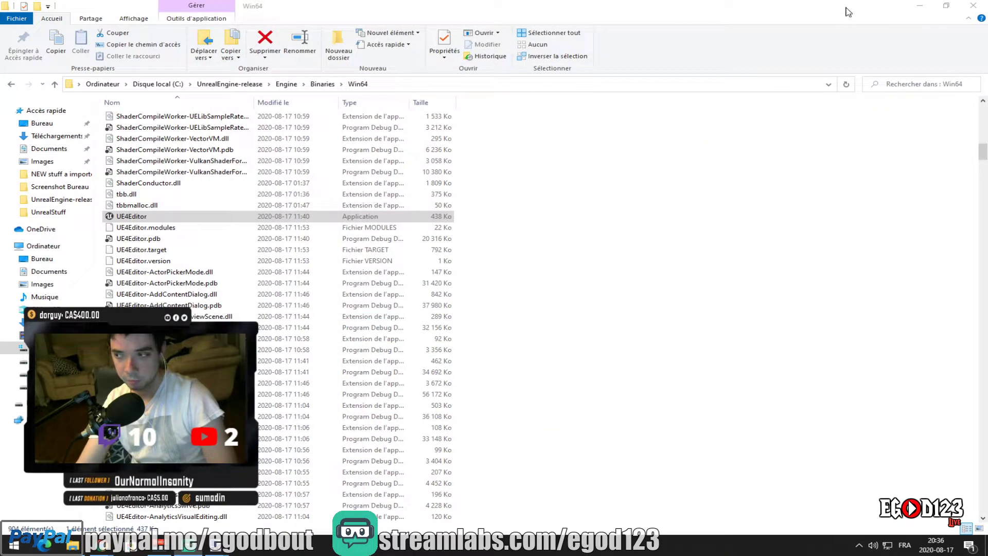
left_click(920, 6)
left_click_drag(407, 361, 313, 394)
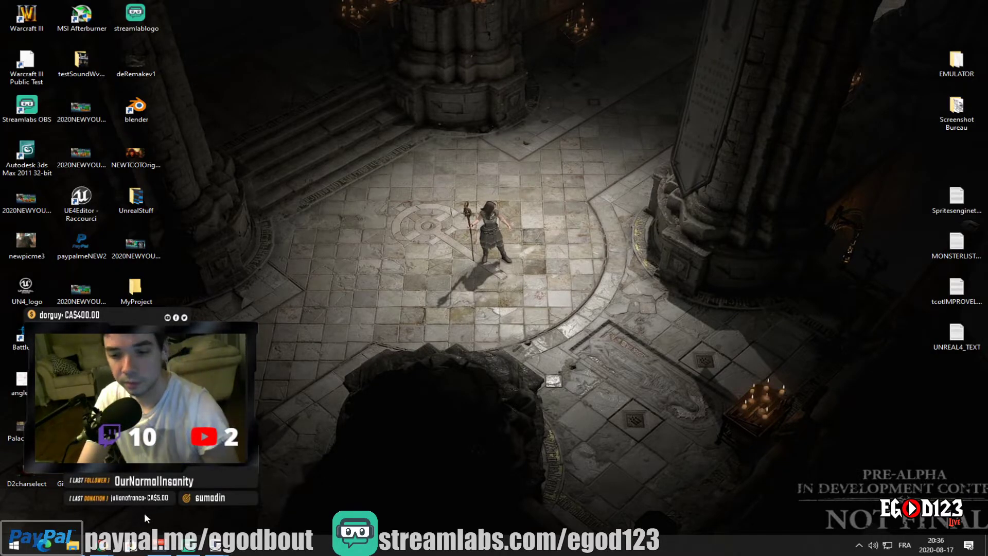
key("alt+Tab")
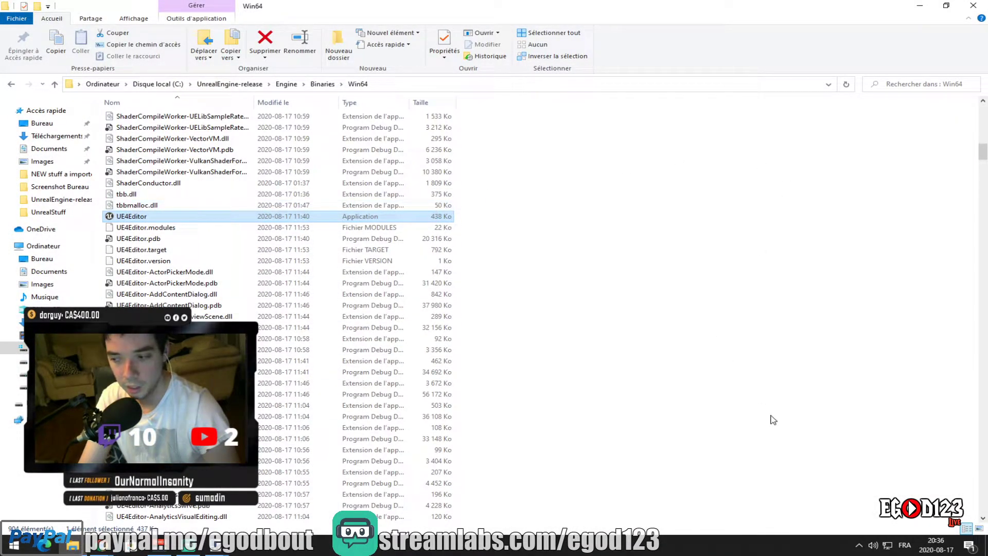
Check the hidden background apps, launch UE4Editor from the Win64 folder again, and minimize File Explorer
left_click(859, 546)
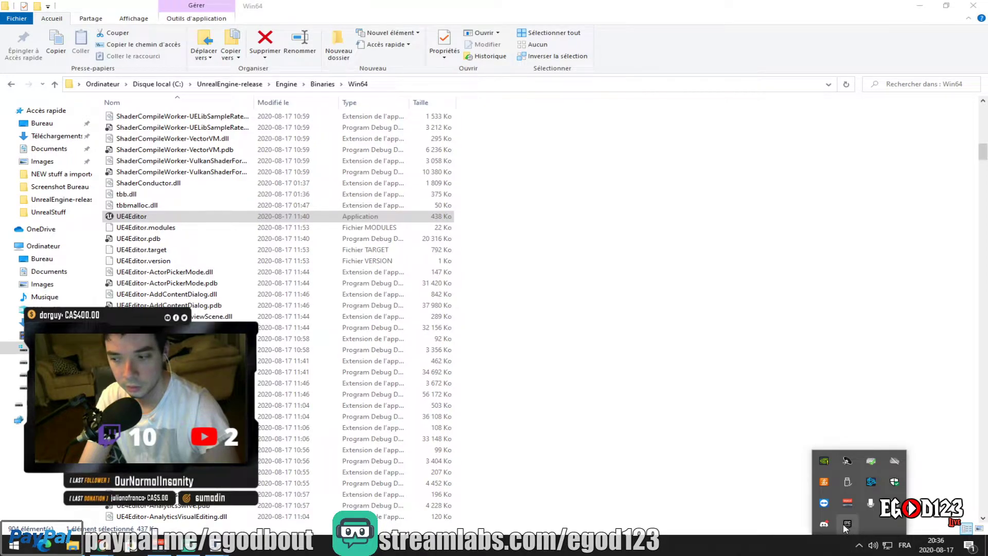
left_click(860, 547)
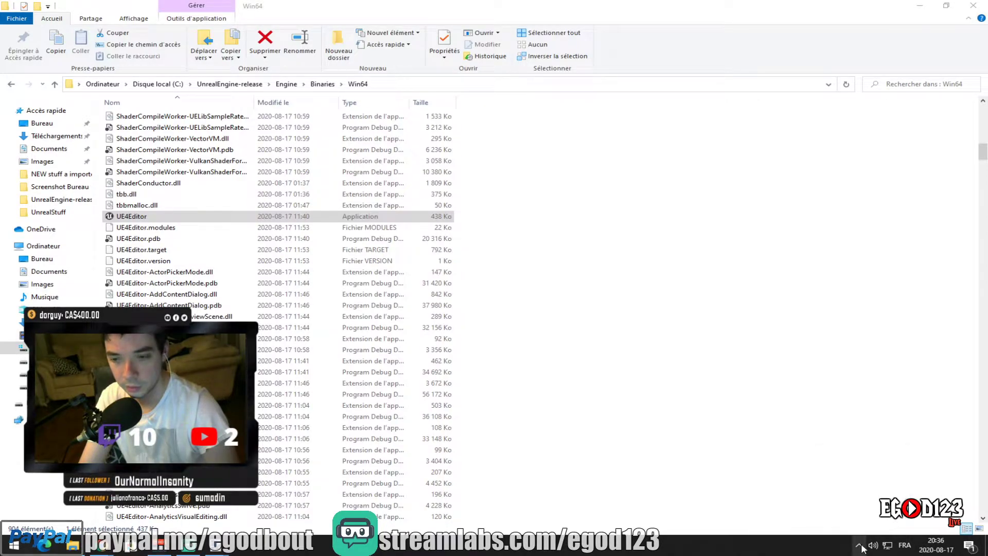
double_click(192, 219)
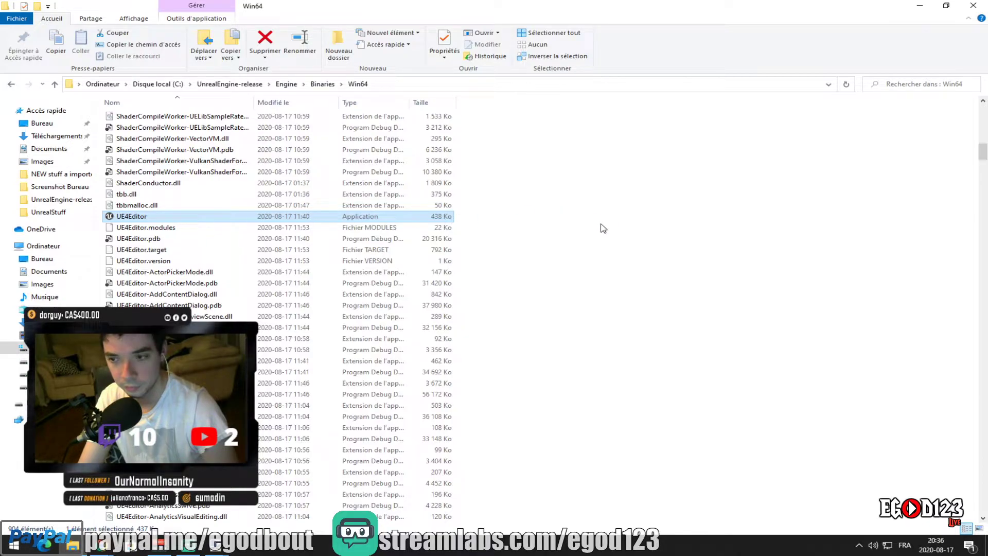
left_click(916, 6)
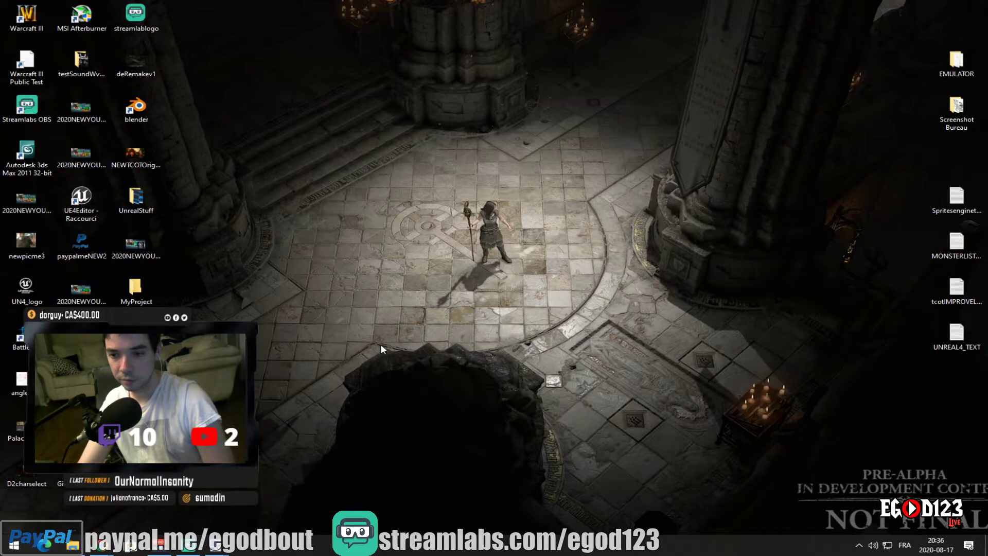
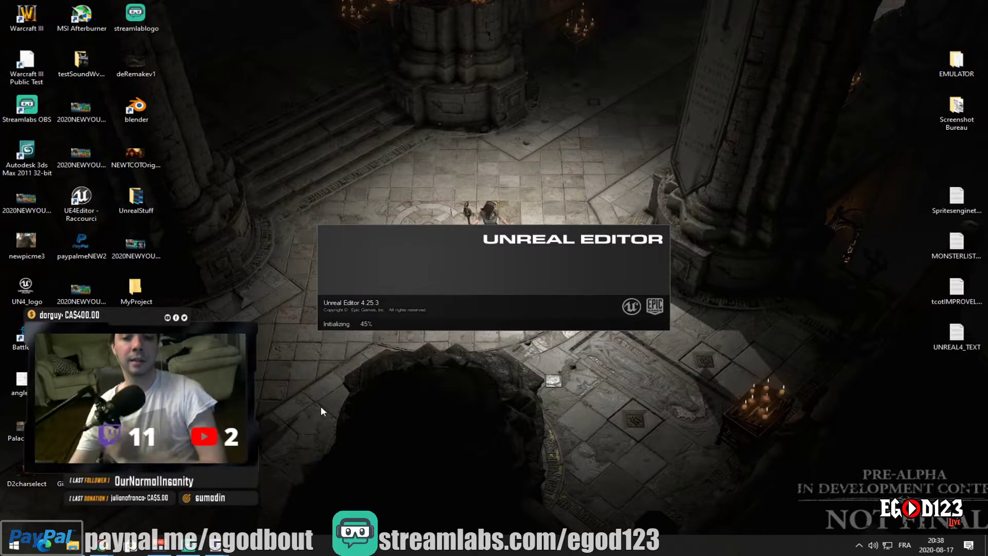
Switch to File Explorer and open the MyProject folder under Documents > Unreal Projects
left_click(73, 545)
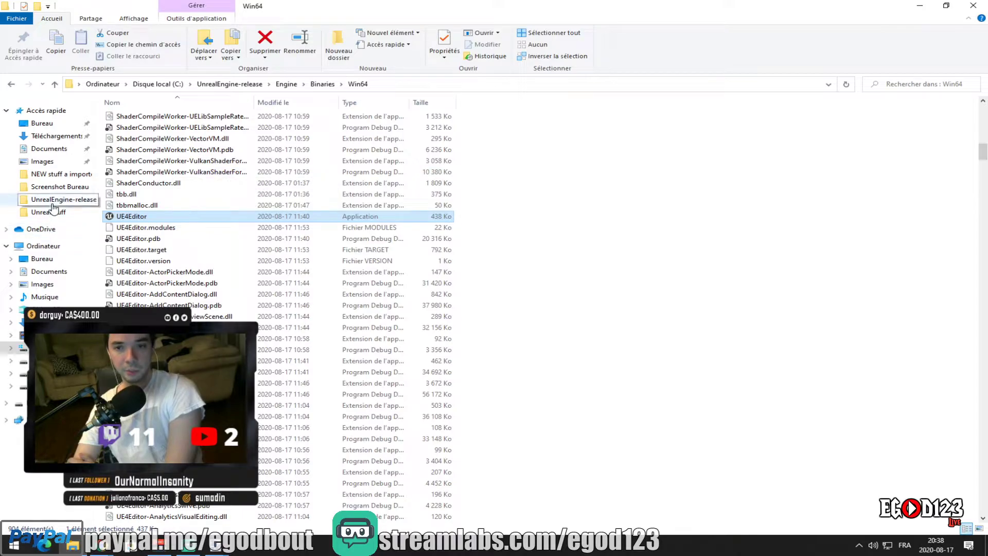
left_click(56, 124)
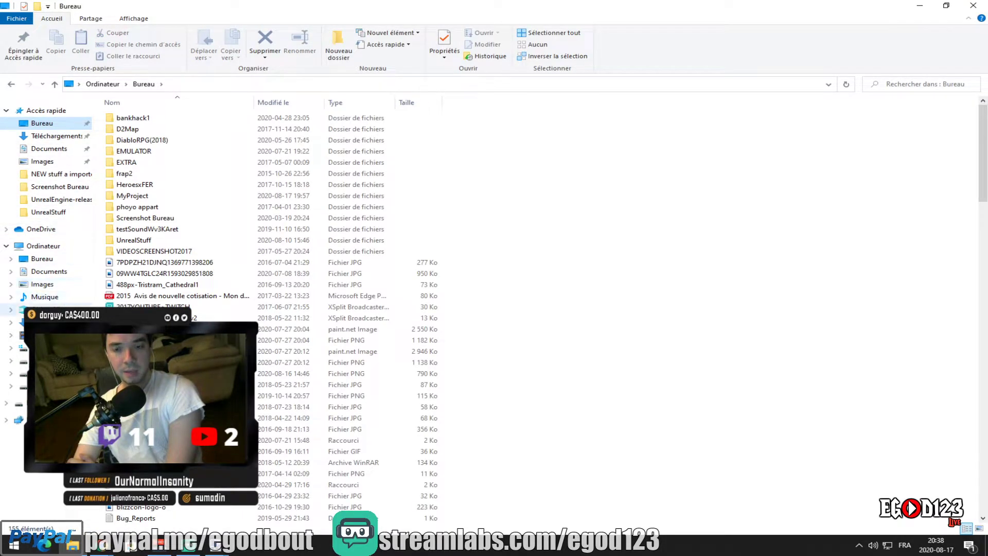
left_click(52, 273)
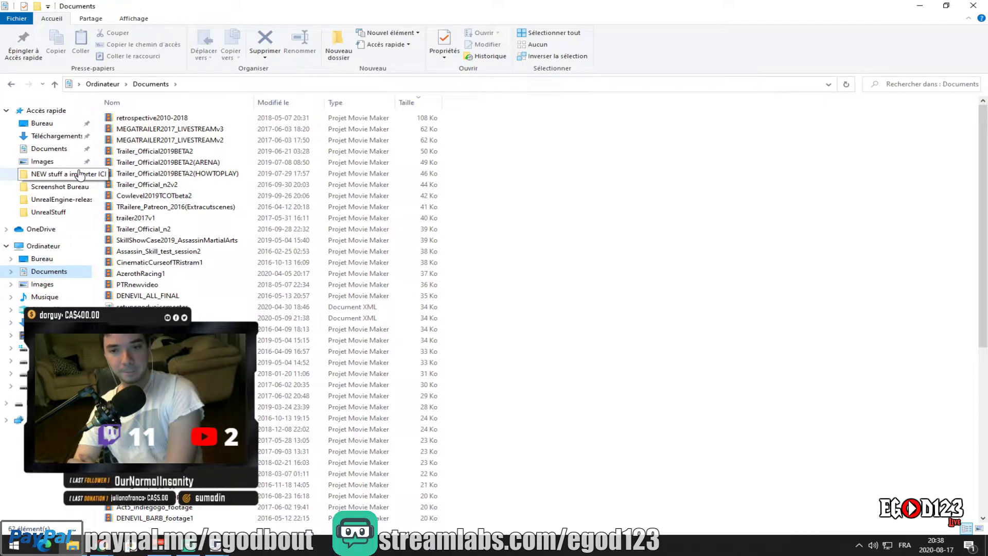
scroll(198, 487, "down", 8)
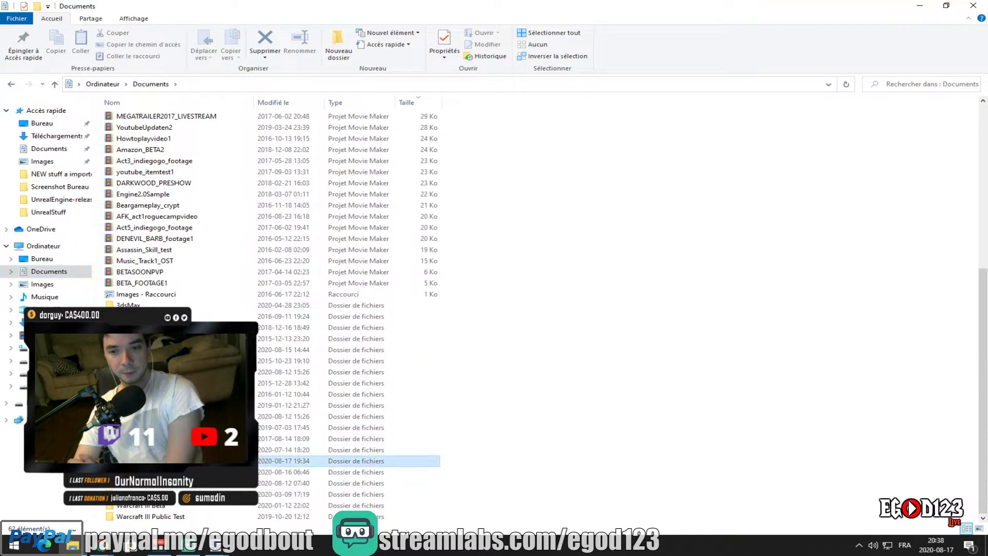
double_click(201, 461)
double_click(176, 120)
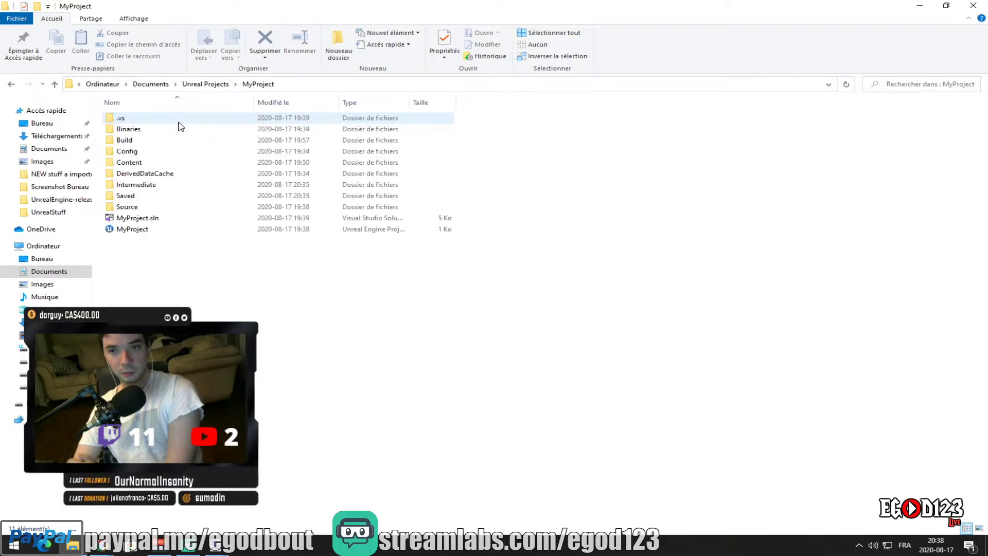
Examine the files in MyProject's Source folder and its MyProject subfolder, and return to the project's root folder
left_click(11, 85)
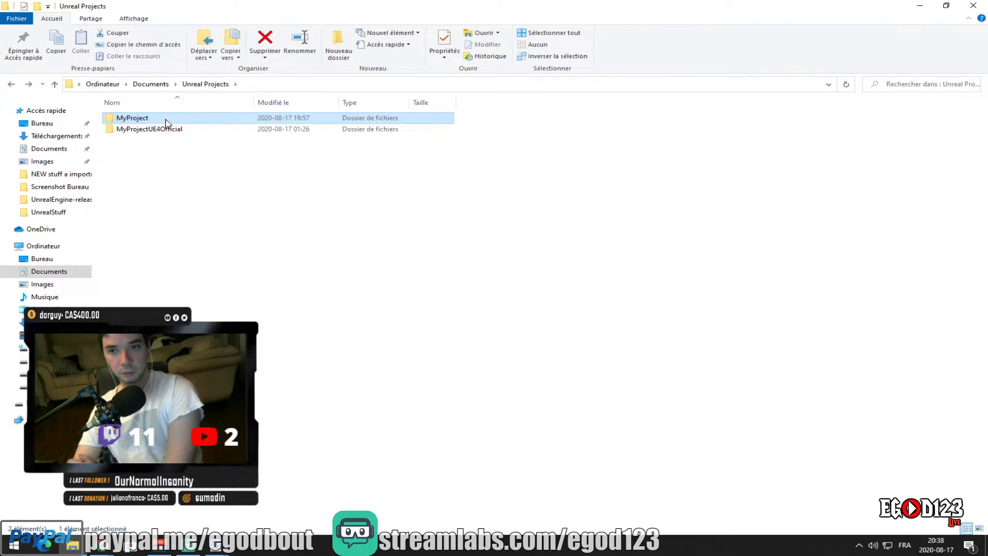
double_click(168, 118)
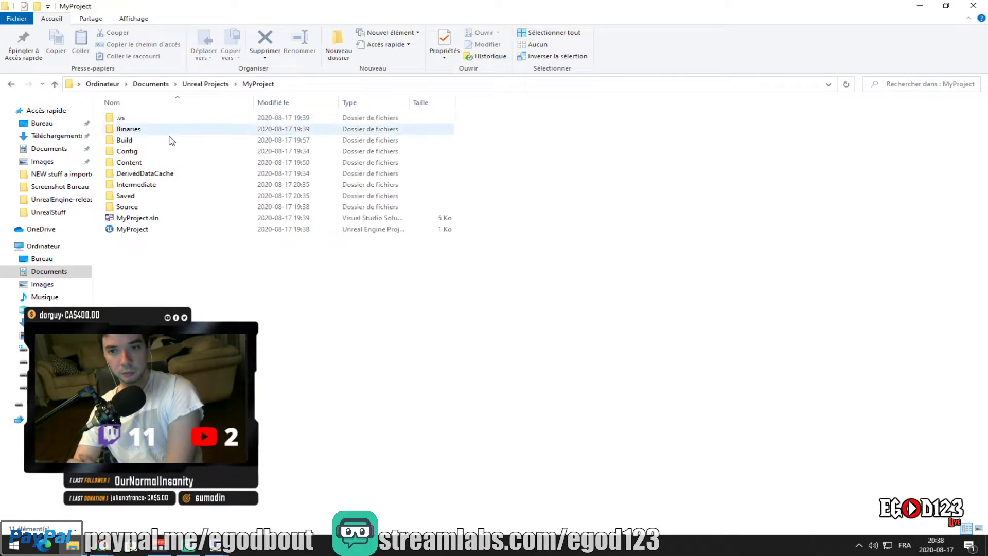
left_click(170, 208)
double_click(170, 208)
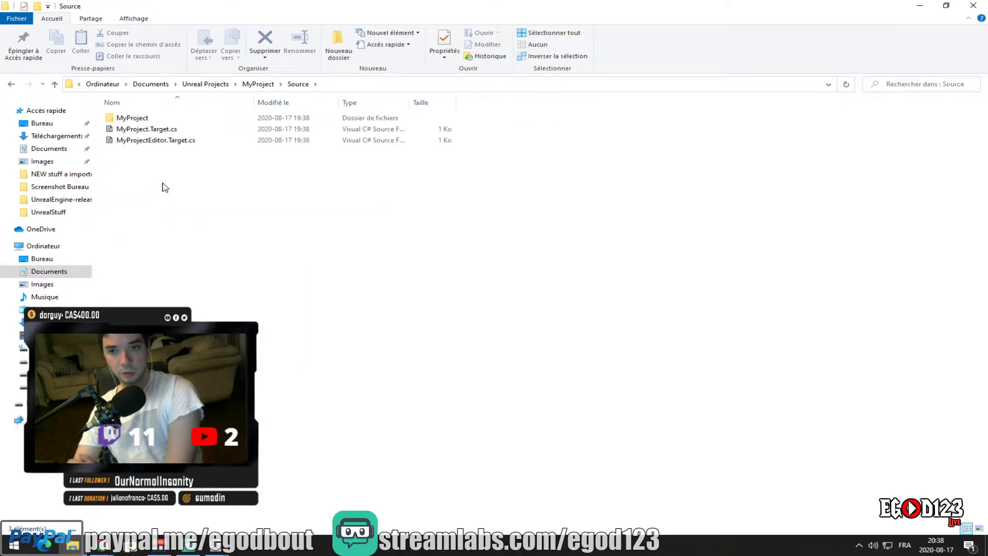
left_click(12, 85)
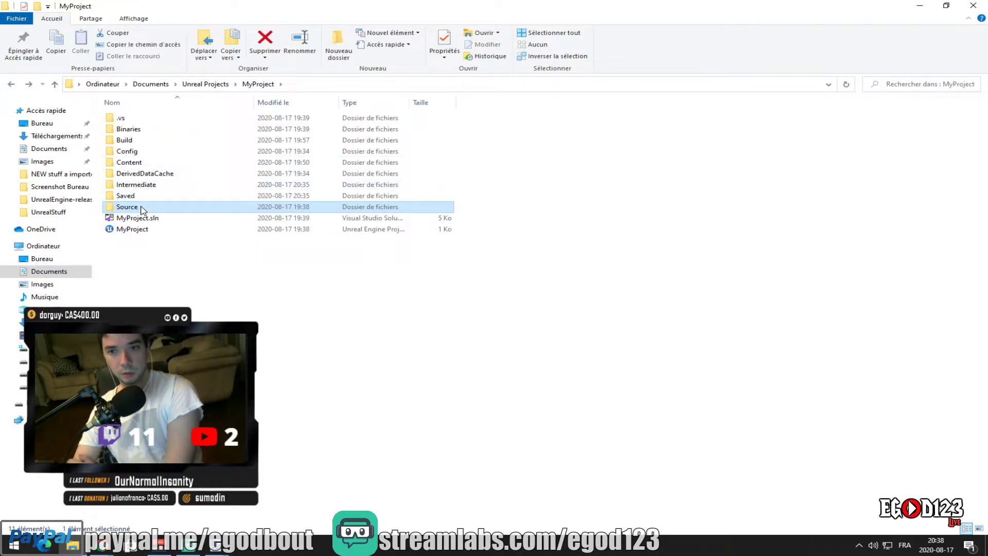
double_click(154, 208)
double_click(154, 118)
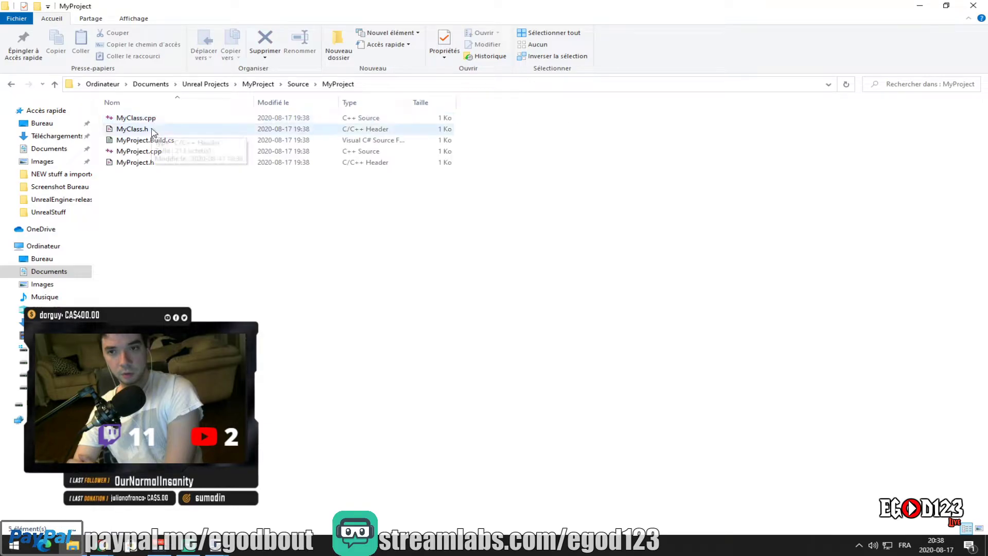
double_click(16, 86)
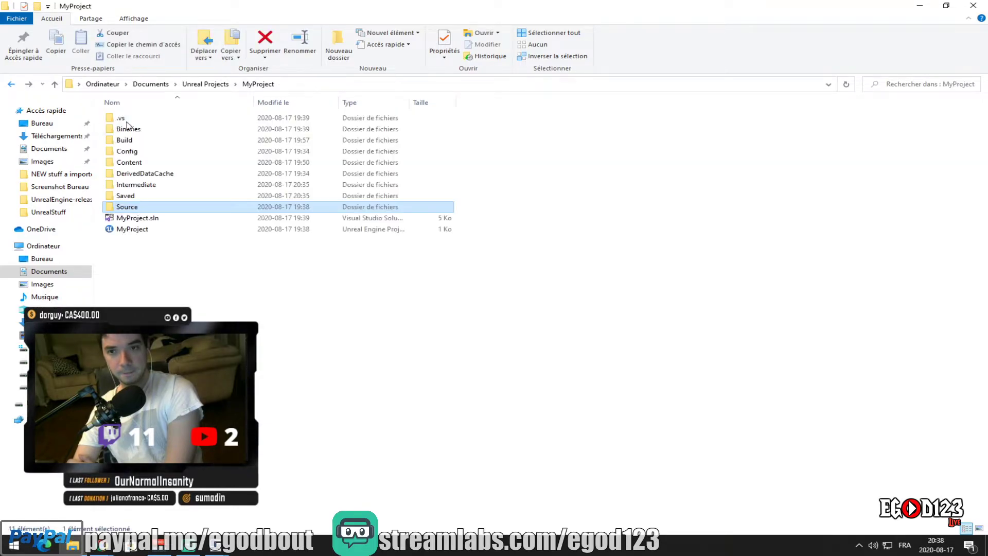
Examine the map files in MyProject's Content\Maps folder, return to the Content folder and minimize the window
double_click(168, 162)
double_click(157, 163)
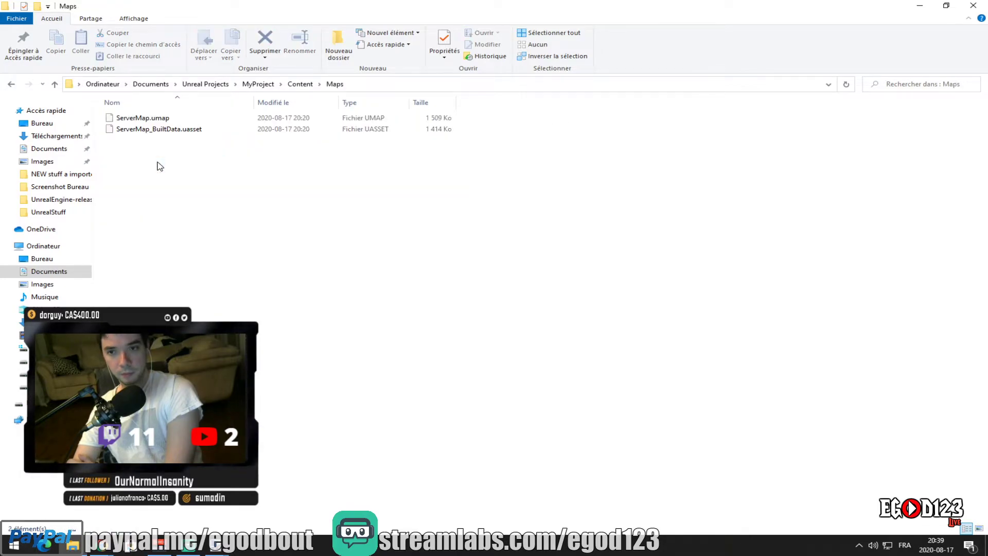
left_click_drag(231, 195, 127, 132)
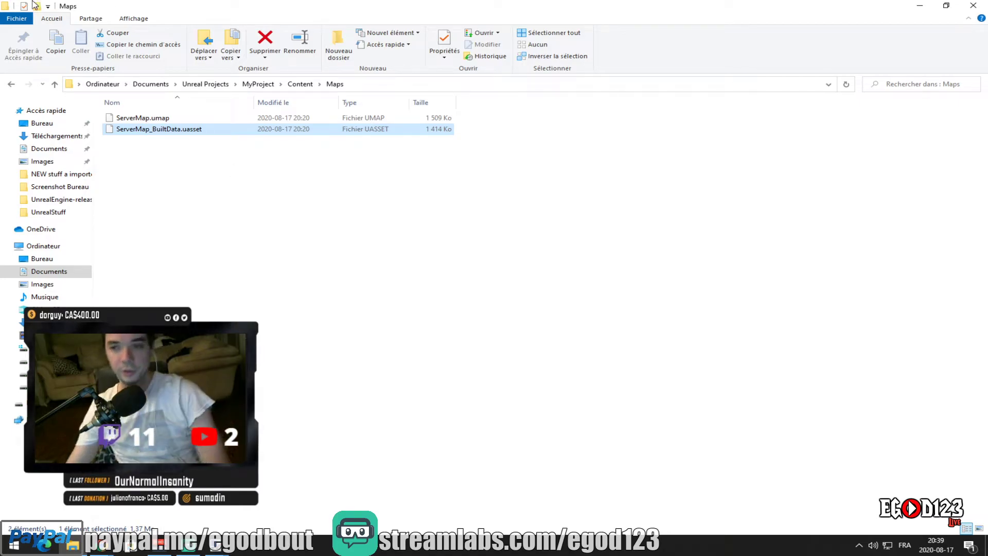
left_click(300, 84)
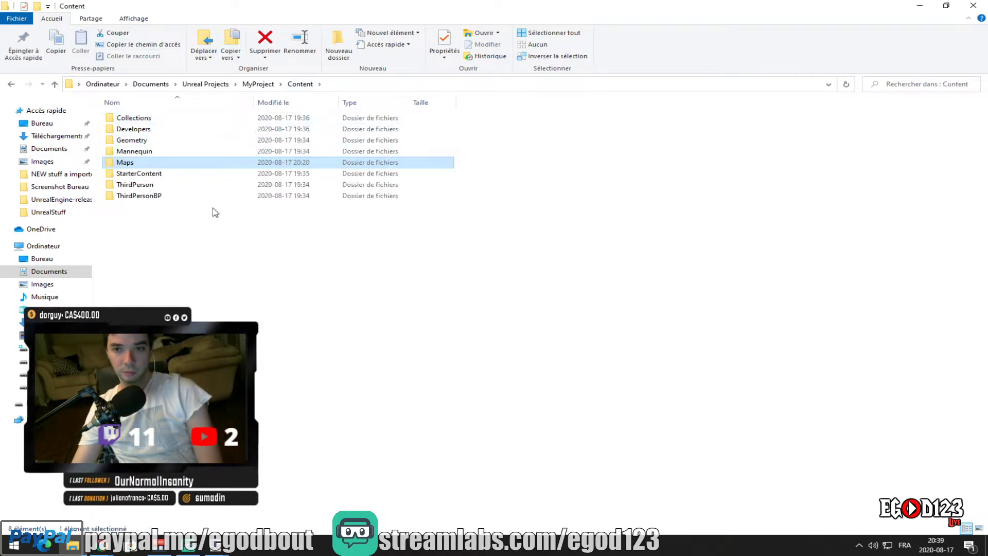
left_click_drag(211, 216, 296, 257)
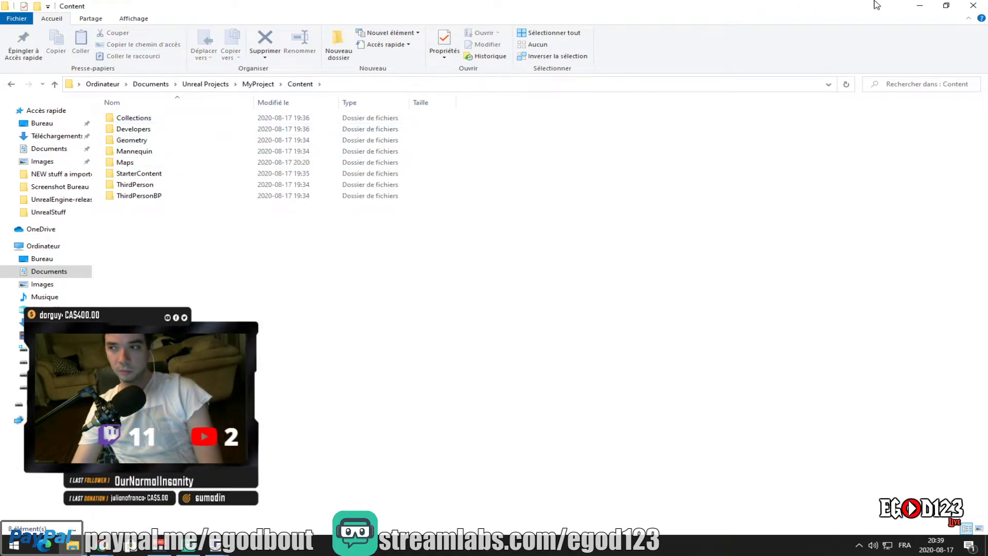
left_click(920, 5)
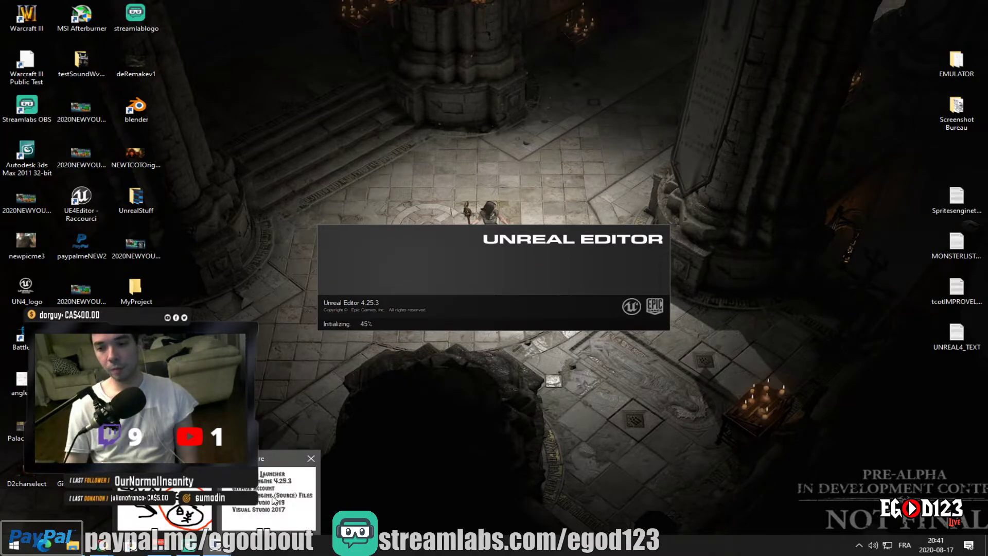
Switch to paint.net and undo every stroke of the player login and game diagram back to a blank canvas
left_click(239, 529)
key("ctrl+Tab")
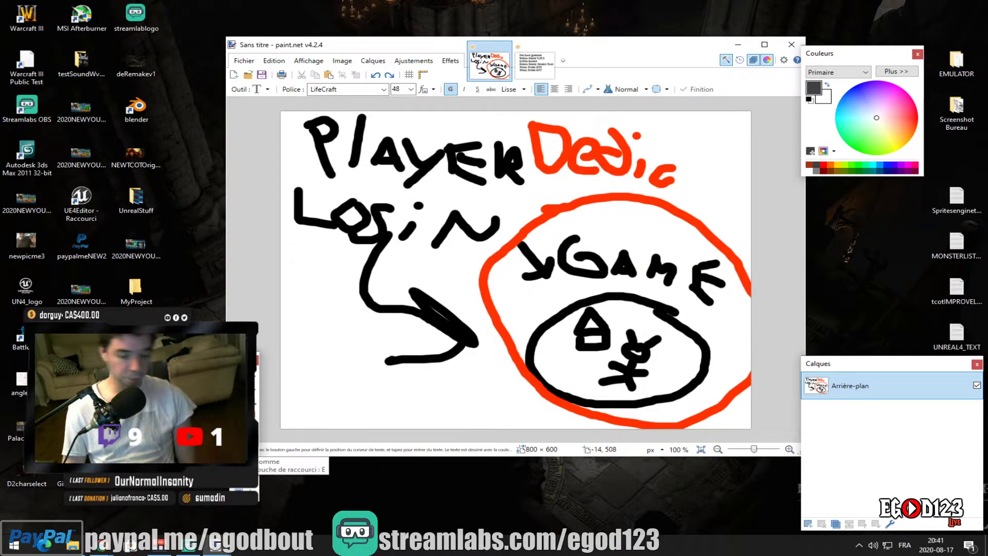
key("ctrl+z")
key("ctrl+z")
key("ctrl+z")
key("ctrl+z")
key("ctrl+z")
key("ctrl+z")
key("ctrl+z")
key("ctrl+z")
key("ctrl+z")
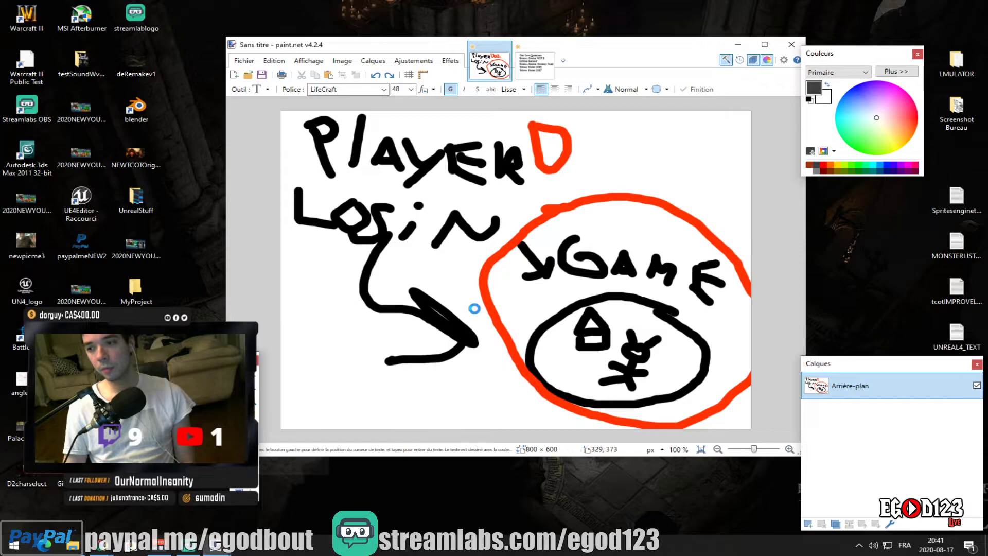
key("ctrl+z")
key("ctrl+z")
key("ctrl+z")
key("ctrl+z")
key("ctrl+z")
key("ctrl+z")
key("ctrl+z")
key("ctrl+z")
key("ctrl+z")
key("ctrl+z")
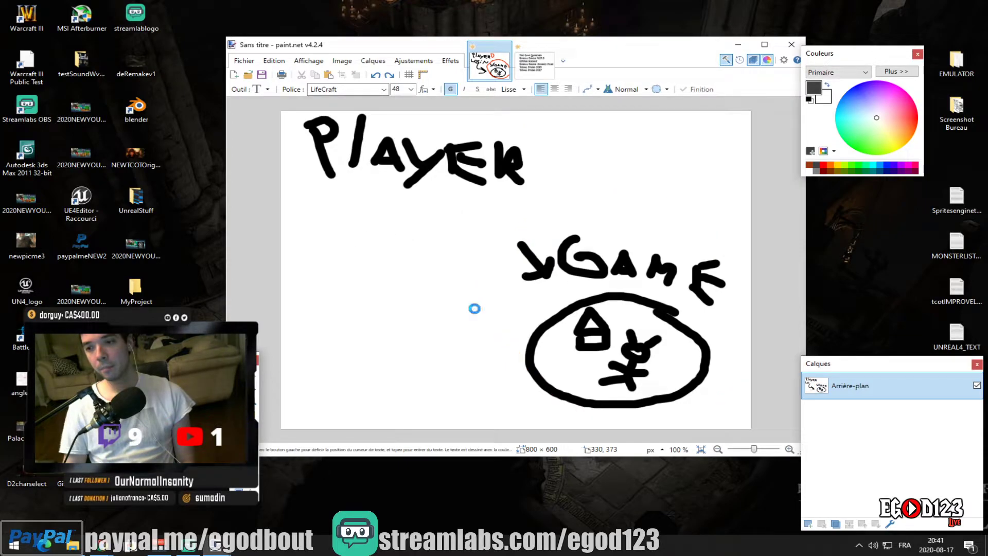
key("ctrl+z")
key("ctrl+z")
key("ctrl+z")
key("ctrl+z")
key("ctrl+z")
key("ctrl+z")
key("ctrl+z")
key("ctrl+z")
key("ctrl+z")
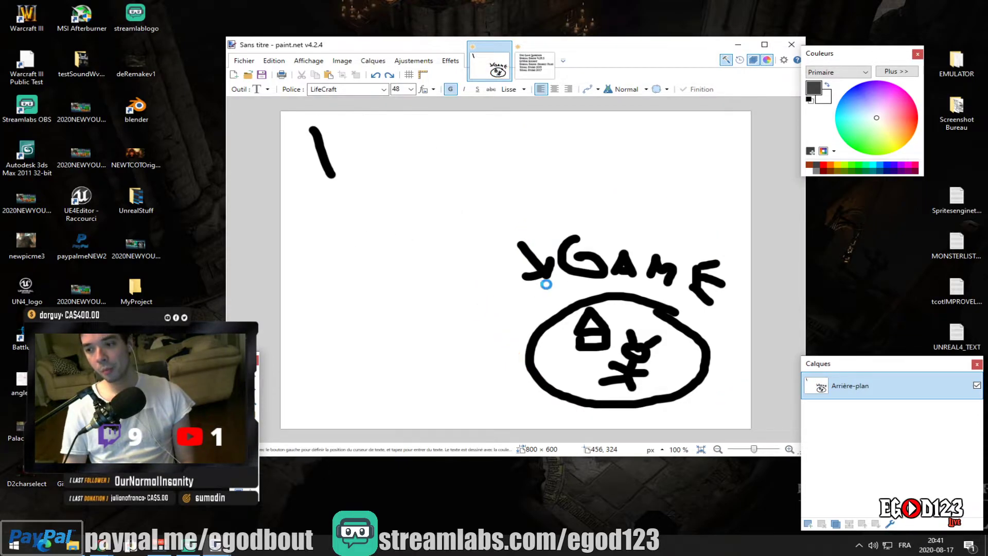
key("ctrl+z")
key("ctrl+z")
key("ctrl+z")
key("ctrl+z")
key("ctrl+z")
key("ctrl+z")
key("ctrl+z")
key("ctrl+z")
key("ctrl+z")
key("ctrl+z")
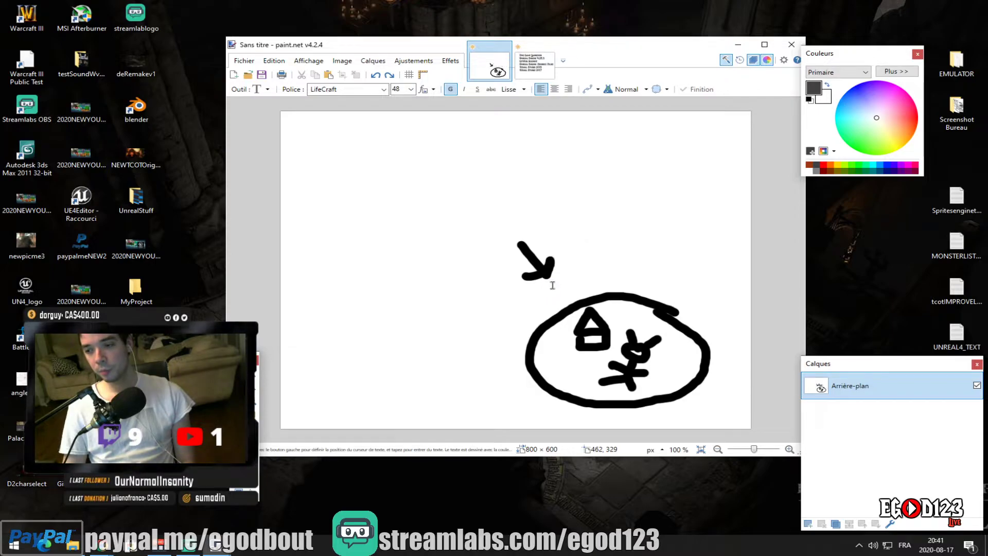
key("ctrl+z")
key("ctrl+z")
key("ctrl+z")
key("ctrl+z")
key("ctrl+z")
key("ctrl+z")
key("ctrl+z")
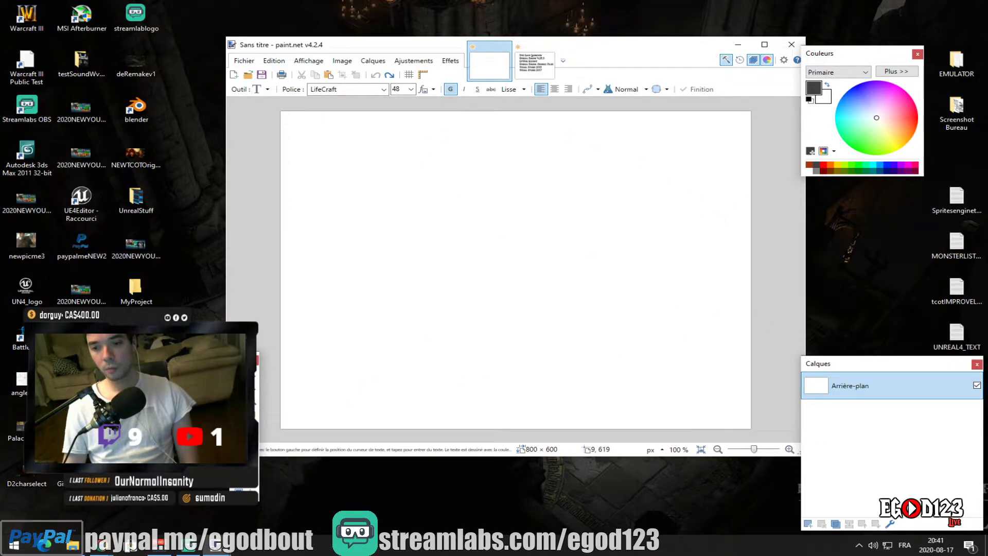
Paint a large oval head with two dot eyes and a curved smile using the 15-pixel paintbrush
key("b")
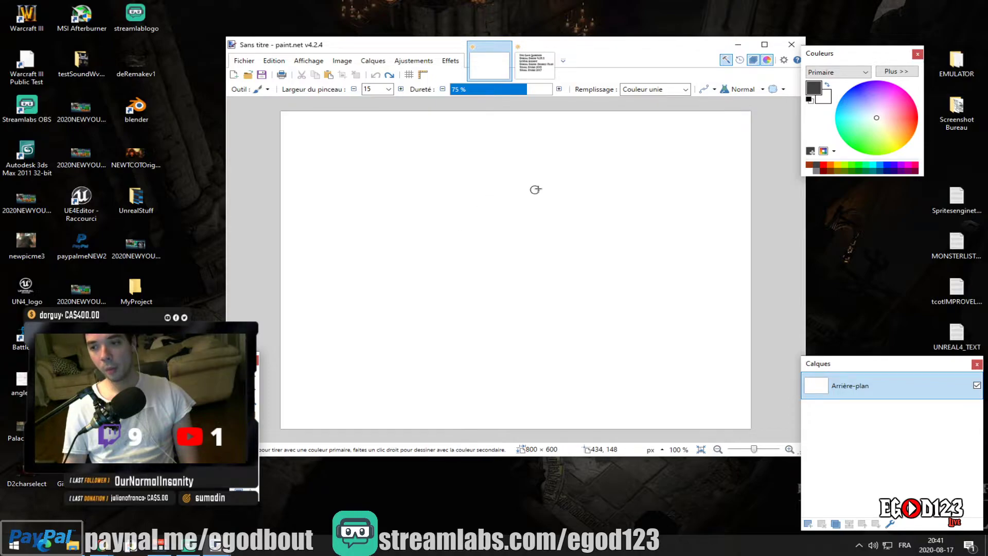
mouse_move(551, 180)
left_mouse_down()
mouse_move(521, 180)
mouse_move(394, 283)
mouse_move(566, 312)
mouse_move(610, 203)
mouse_move(548, 181)
left_mouse_up()
left_click(479, 225)
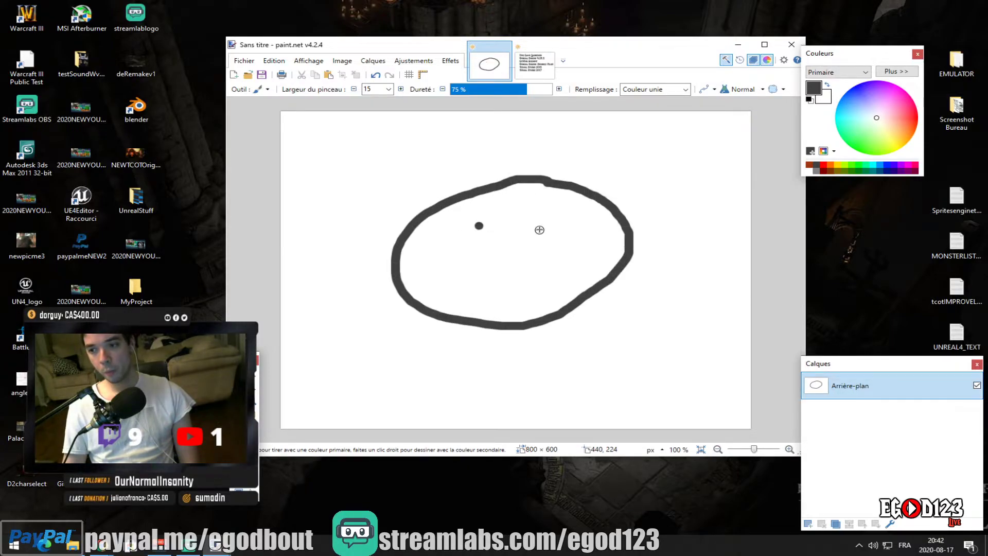
left_click(544, 226)
mouse_move(482, 268)
left_mouse_down()
mouse_move(522, 282)
mouse_move(530, 266)
left_mouse_up()
Paint four short spiky hair strokes sticking out around the upper edge of the head
left_click_drag(426, 157, 456, 195)
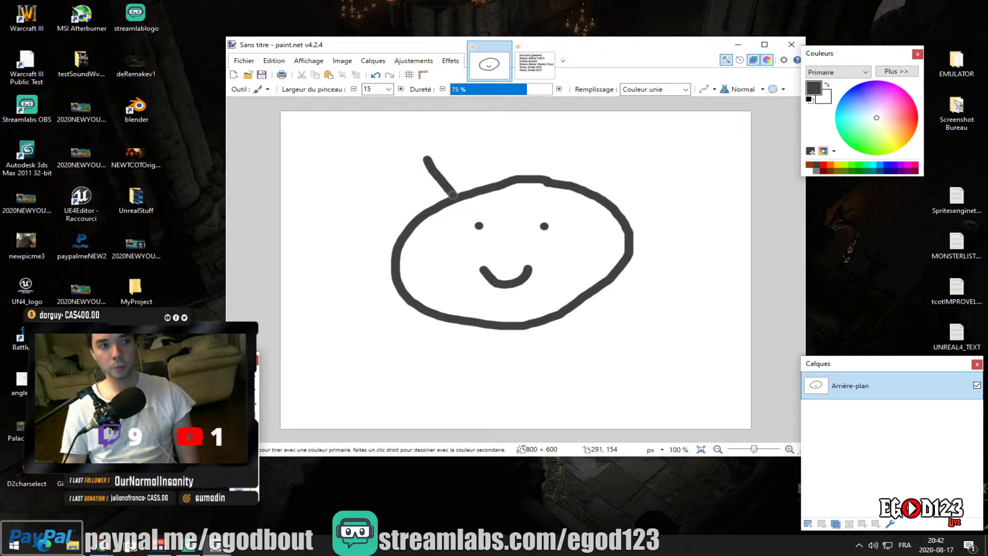
left_click_drag(556, 147, 549, 173)
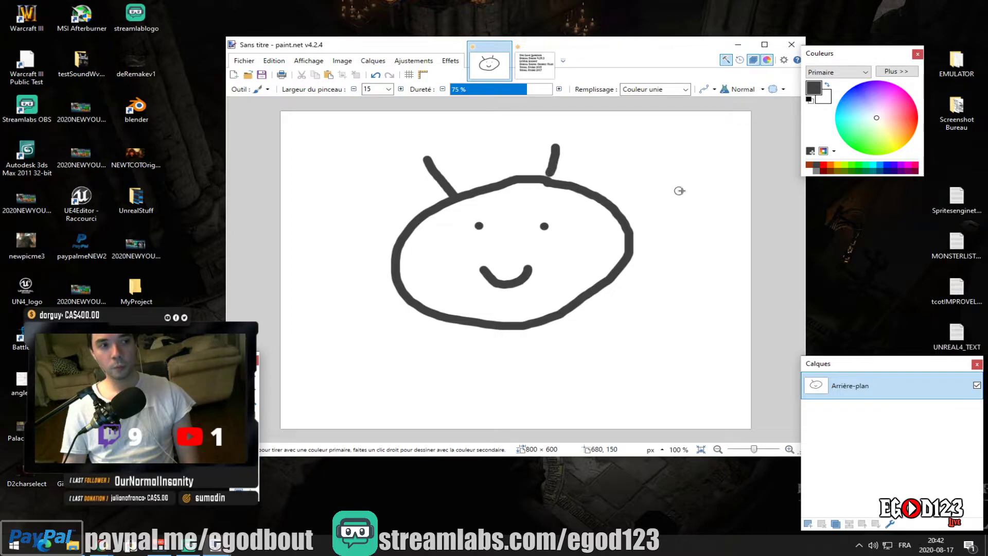
left_click_drag(654, 192, 616, 219)
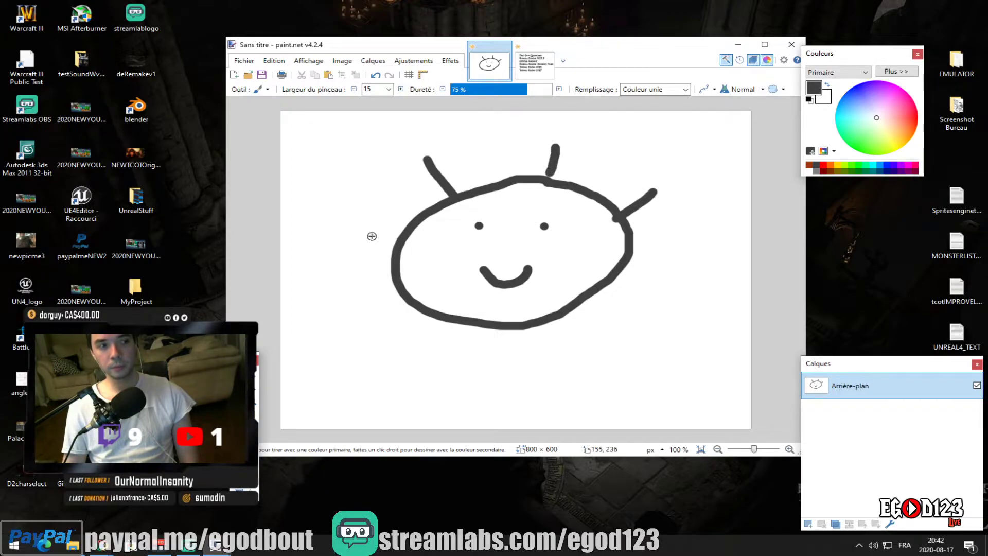
left_click_drag(370, 236, 393, 247)
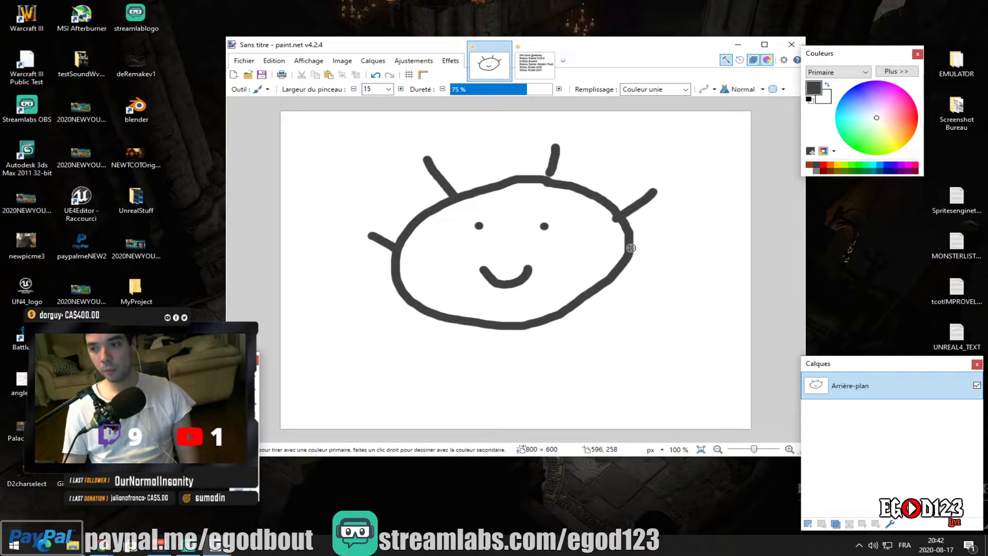
Add a looped ear on each side of the head and a dot nose between the eyes and mouth
mouse_move(630, 246)
left_mouse_down()
mouse_move(648, 256)
mouse_move(618, 273)
left_mouse_up()
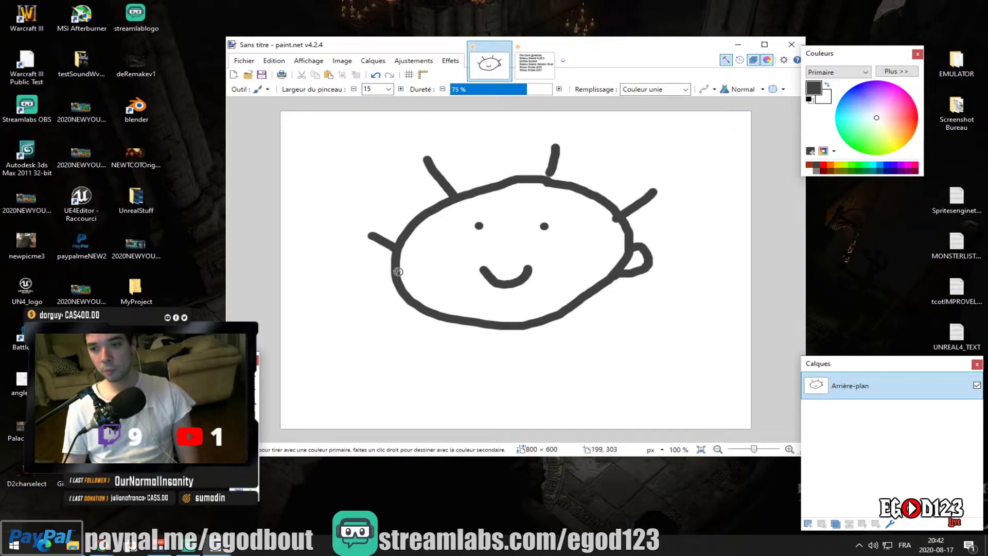
mouse_move(393, 265)
left_mouse_down()
mouse_move(371, 276)
mouse_move(406, 301)
left_mouse_up()
left_click(511, 247)
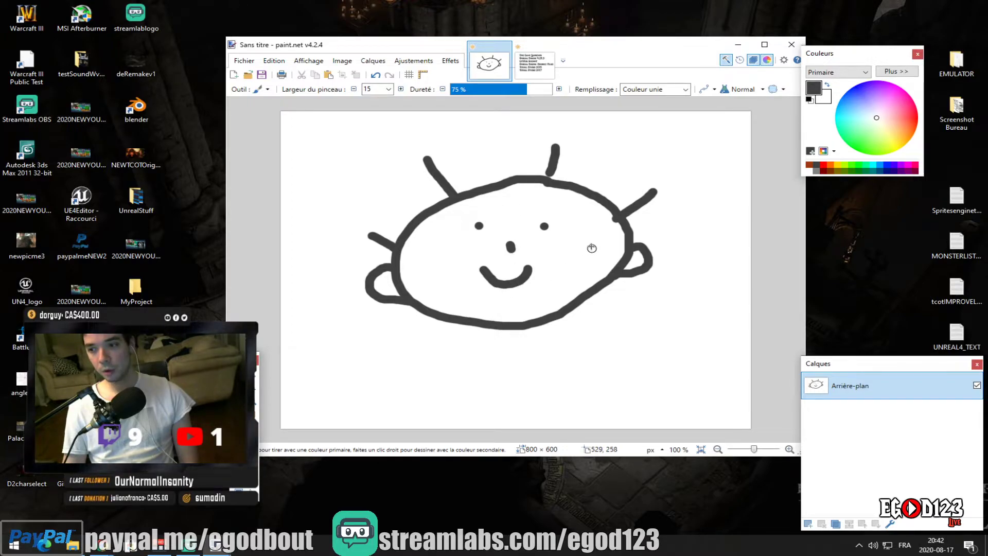
Detail the face with two arched eyebrows, a line closing the top of the mouth and two nostril dots
left_click_drag(530, 212, 559, 213)
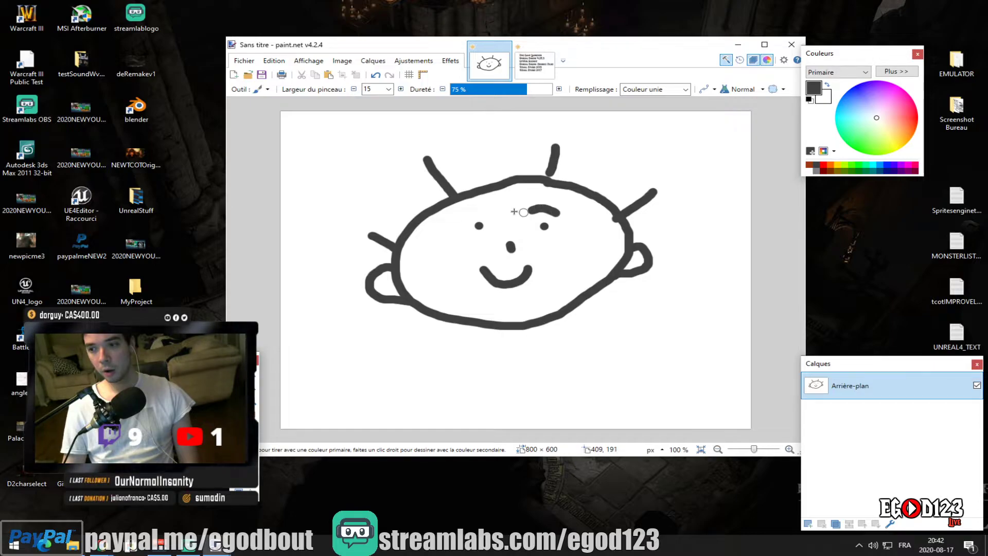
left_click_drag(467, 211, 487, 210)
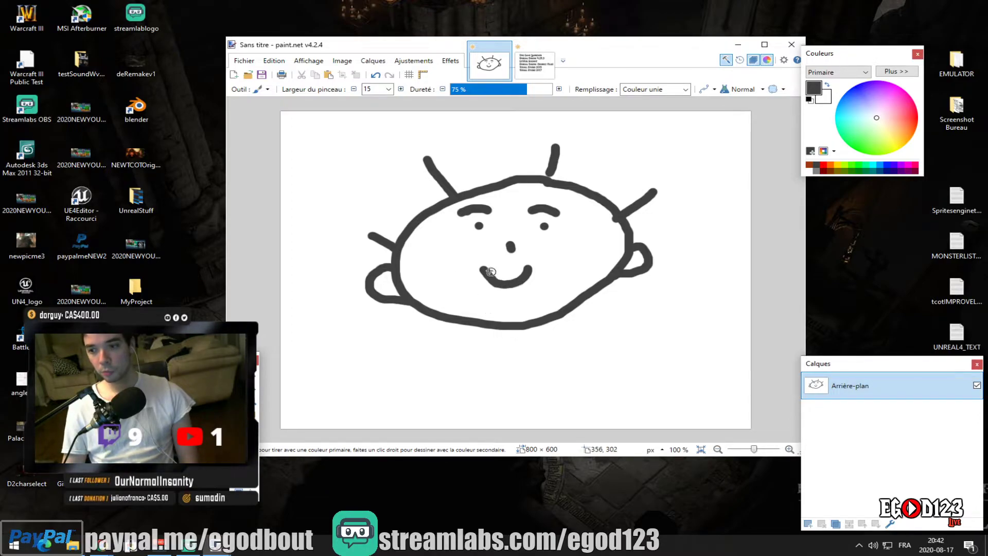
left_click_drag(498, 266, 530, 267)
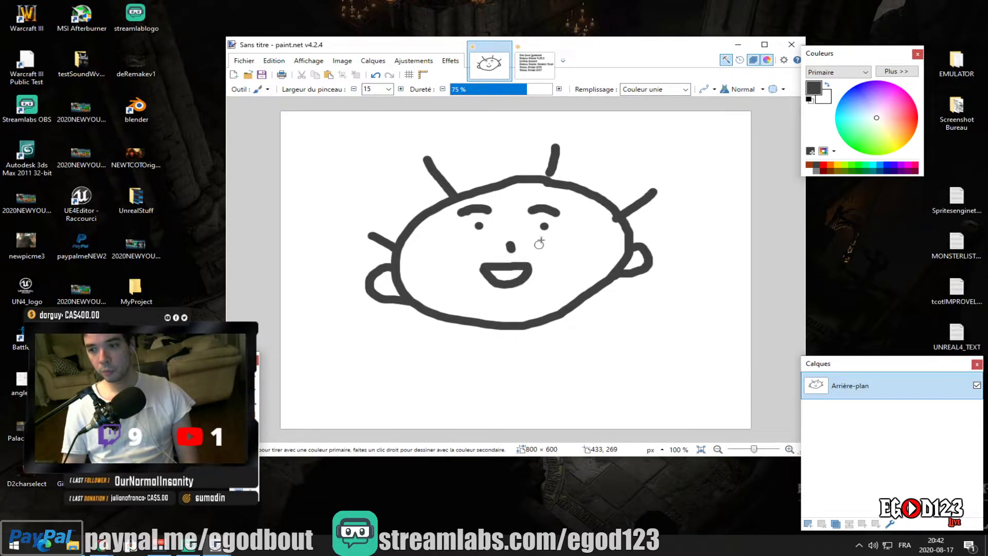
left_click(503, 251)
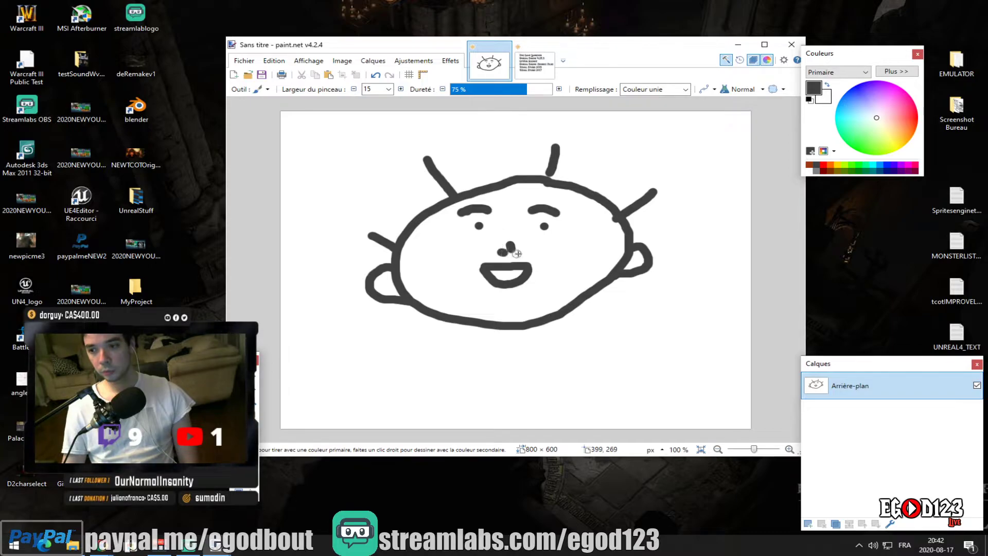
left_click(521, 251)
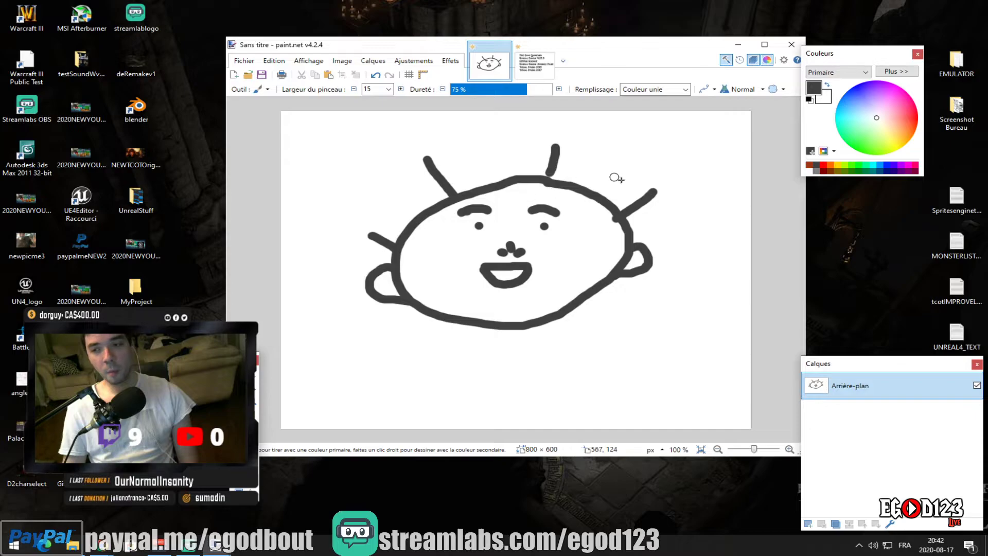
Fill the gaps between the existing hair spikes with three more short strokes
left_click_drag(499, 144, 509, 177)
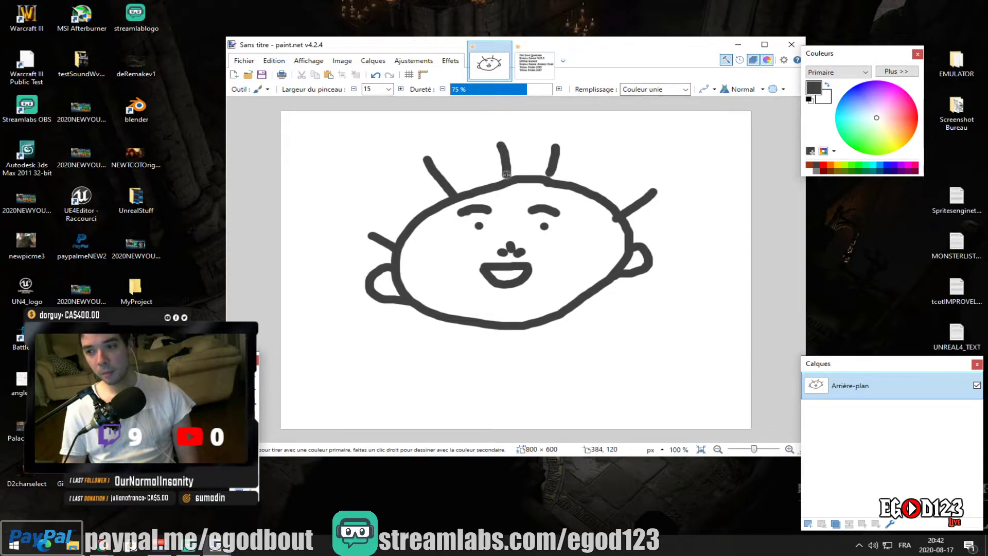
left_click_drag(607, 172, 588, 191)
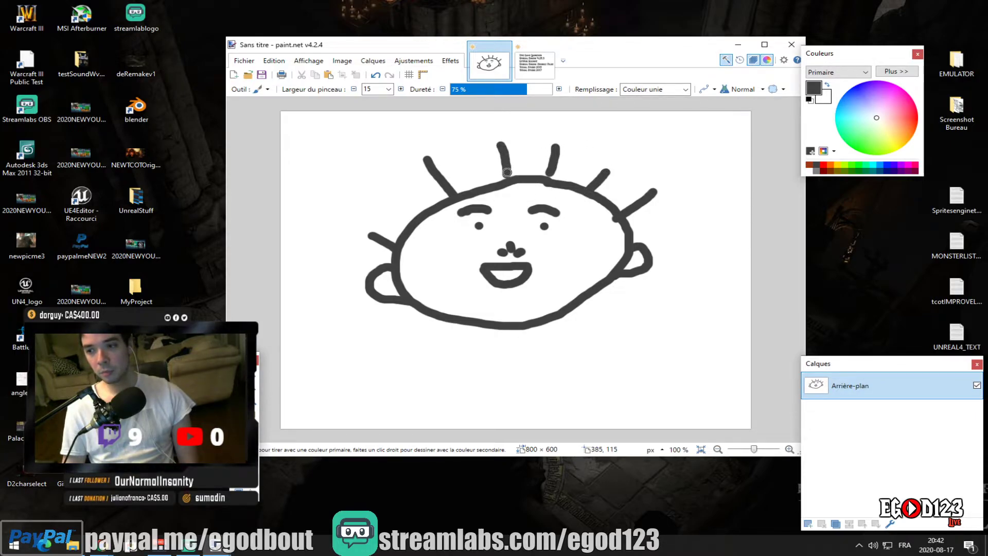
left_click_drag(393, 195, 423, 221)
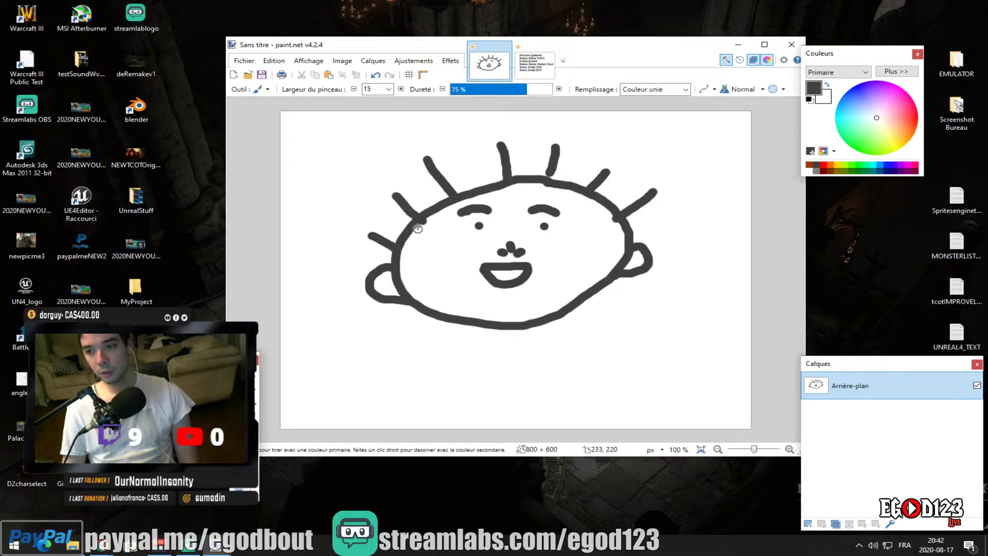
Paint two long wavy locks of hair hanging down each side of the face
mouse_move(419, 222)
left_mouse_down()
mouse_move(407, 247)
mouse_move(423, 363)
left_mouse_up()
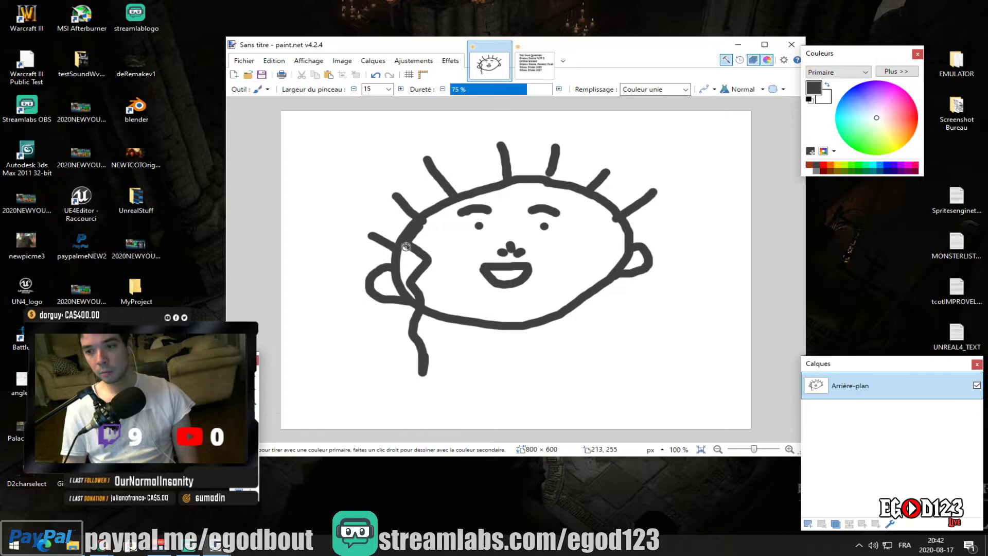
mouse_move(404, 242)
left_mouse_down()
mouse_move(424, 363)
mouse_move(448, 367)
left_mouse_up()
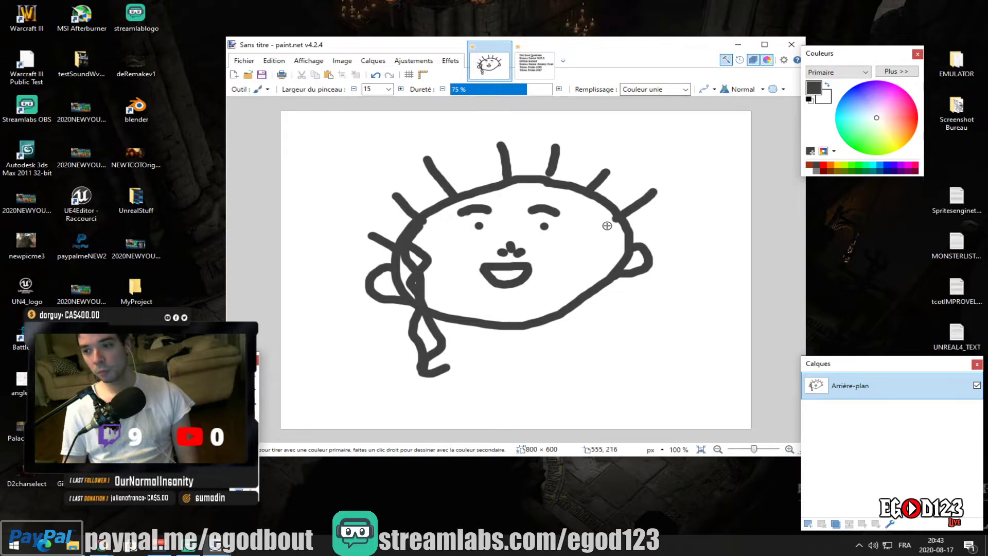
mouse_move(607, 225)
left_mouse_down()
mouse_move(600, 309)
mouse_move(609, 367)
left_mouse_up()
left_click_drag(614, 228, 631, 372)
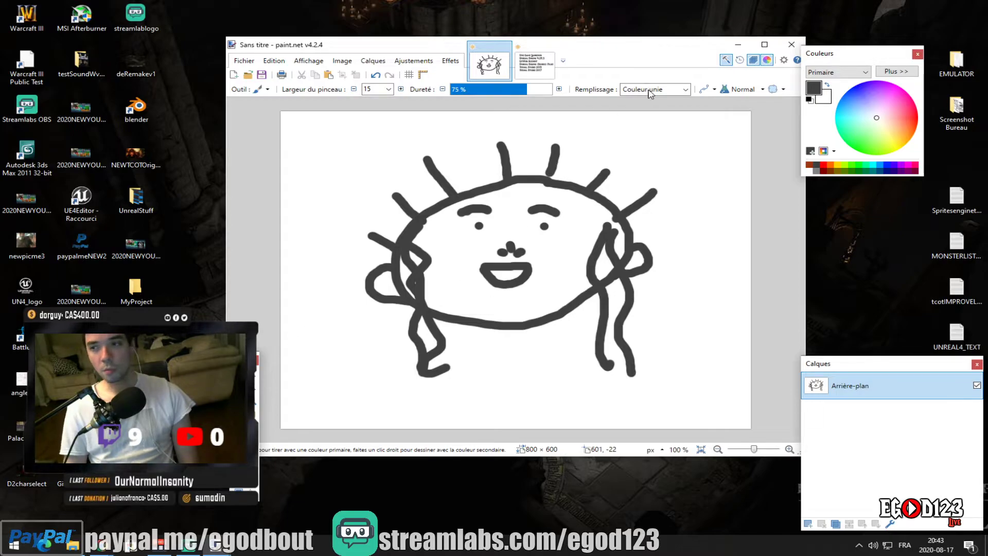
Paint a vertical body line from the chin to the canvas's lower edge and a curved stroke across it for the arms
mouse_move(630, 55)
left_mouse_down()
mouse_move(631, 361)
mouse_move(611, 64)
left_mouse_up()
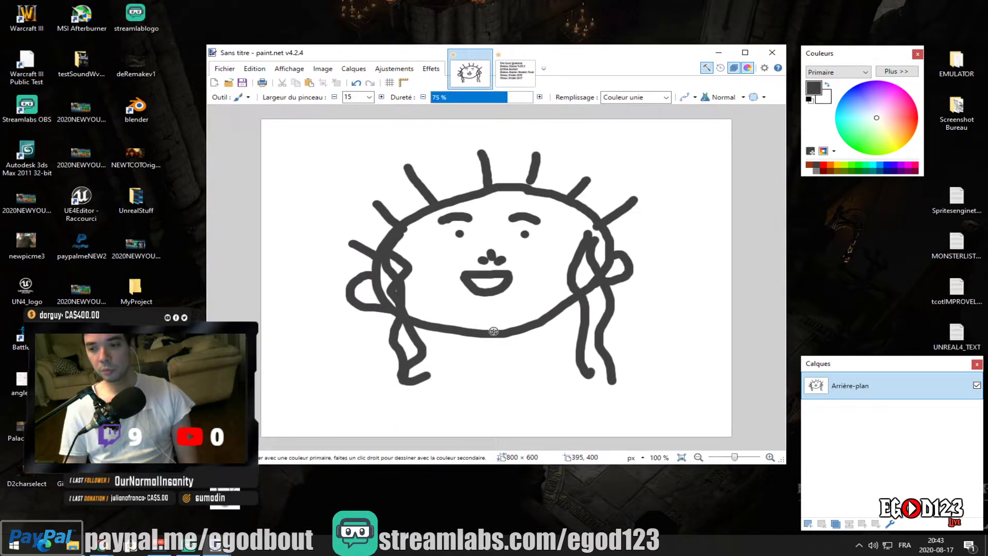
left_click_drag(487, 341, 481, 441)
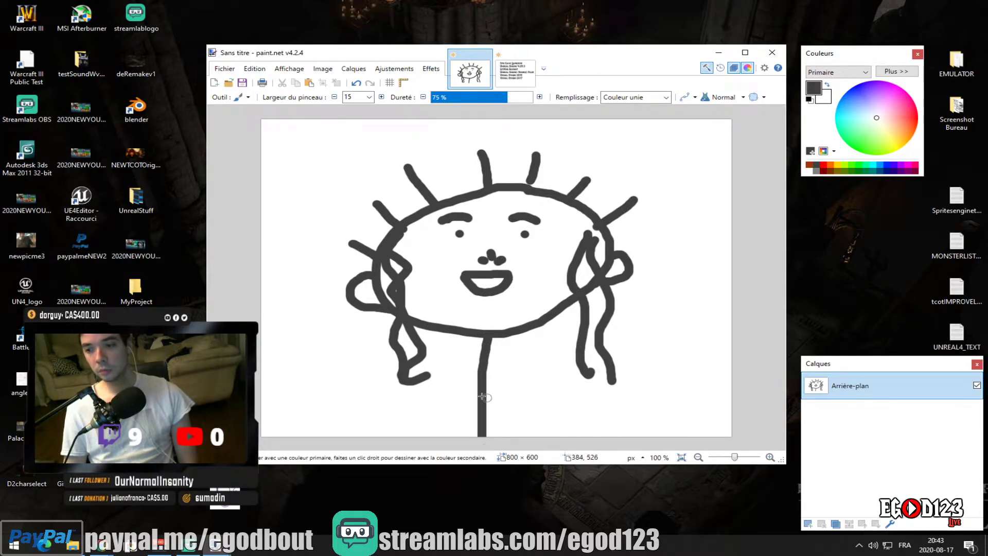
mouse_move(466, 386)
left_mouse_down()
mouse_move(477, 395)
mouse_move(537, 378)
mouse_move(433, 366)
left_mouse_up()
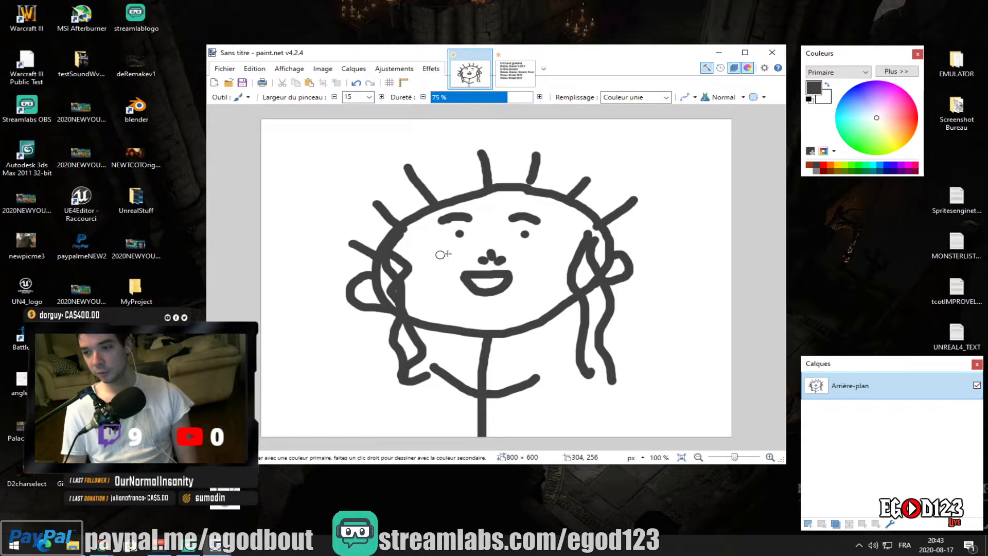
Paint a small mark inside each of the two ears
left_click(365, 289)
left_click_drag(365, 288, 369, 295)
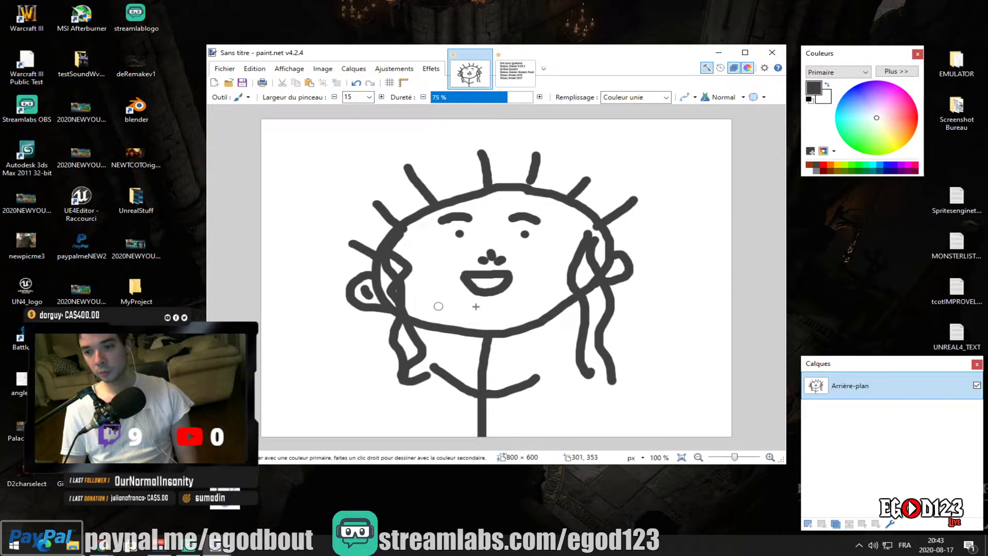
left_click_drag(614, 265, 620, 269)
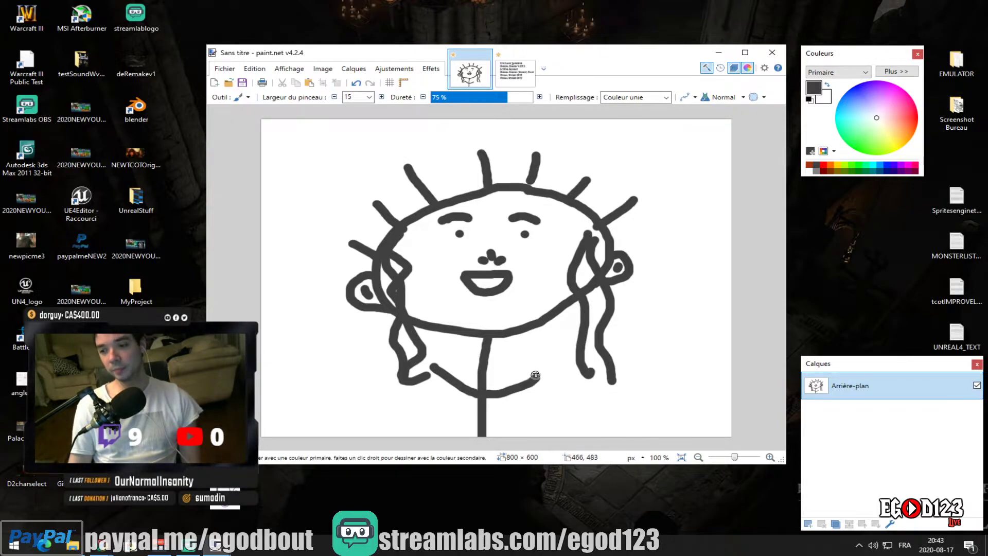
Paint a rough wavy-outlined hand at each end of the arms and dot four freckles on each cheek
mouse_move(534, 373)
left_mouse_down()
mouse_move(545, 350)
mouse_move(565, 378)
mouse_move(541, 396)
mouse_move(533, 381)
left_mouse_up()
mouse_move(444, 373)
left_mouse_down()
mouse_move(442, 355)
mouse_move(405, 355)
mouse_move(428, 378)
left_mouse_up()
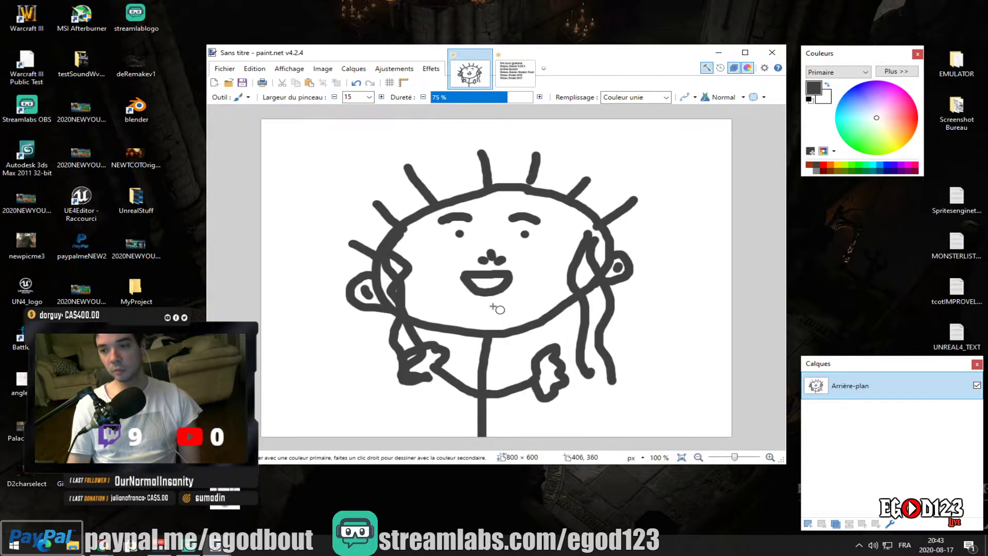
left_click(426, 263)
left_click(425, 275)
left_click(437, 279)
left_click(434, 269)
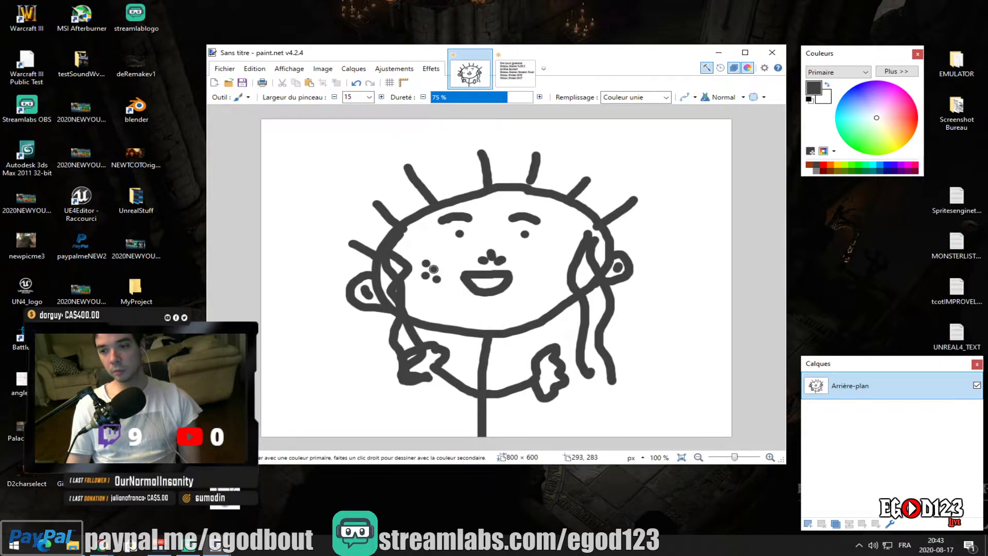
left_click(555, 261)
left_click(547, 264)
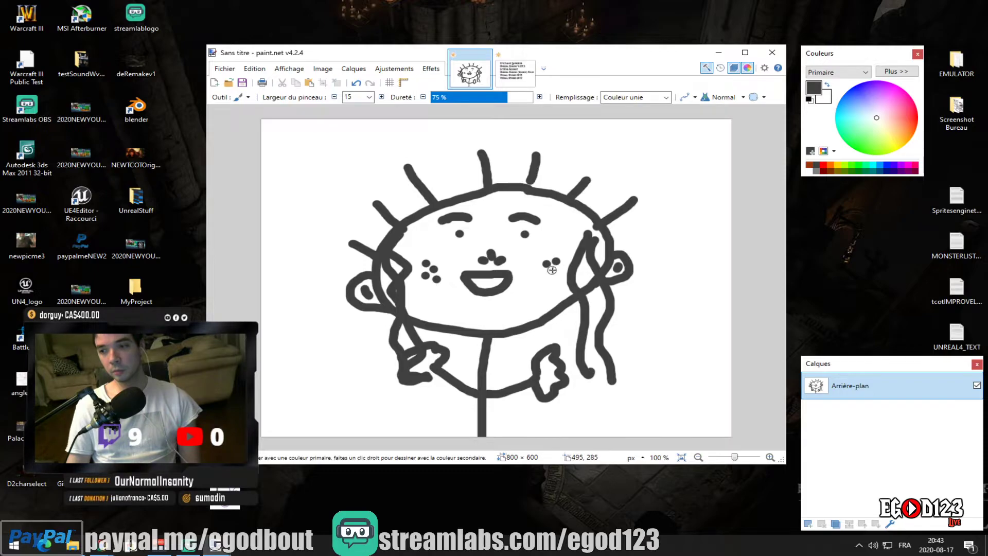
left_click(553, 271)
left_click(562, 267)
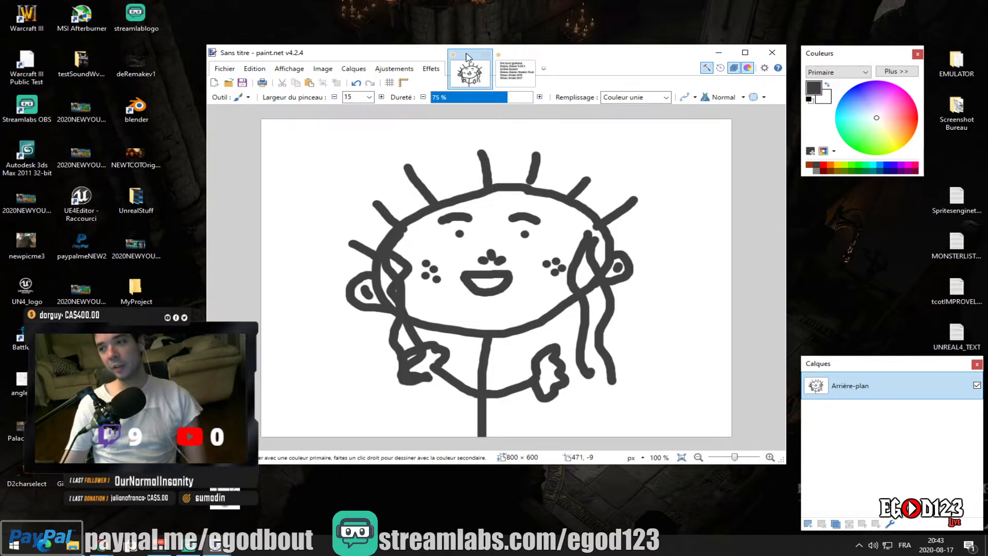
Minimize the drawing window and view the desktop image 2020NEWYOUTUBELIVEjuilletvUE4.png, closing it when done
left_click(719, 52)
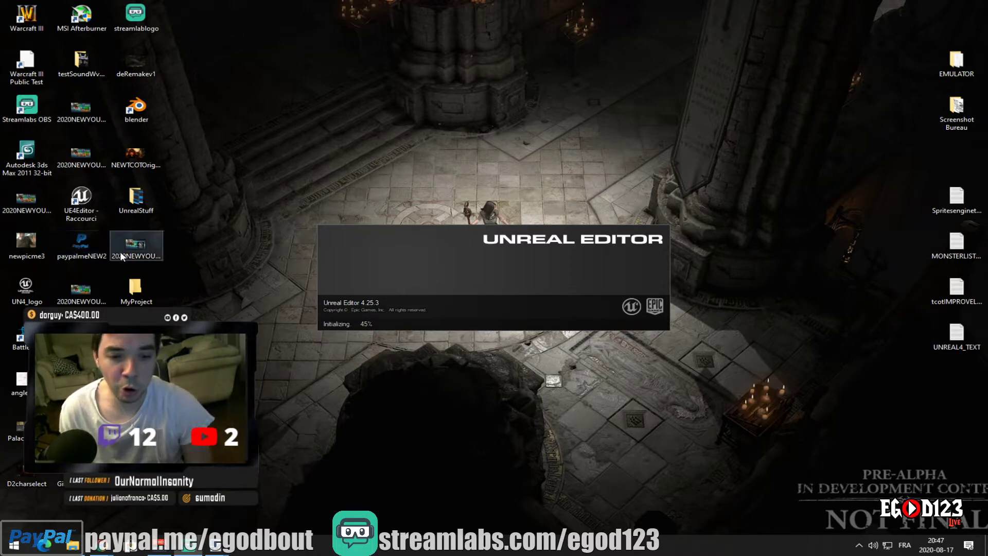
double_click(141, 246)
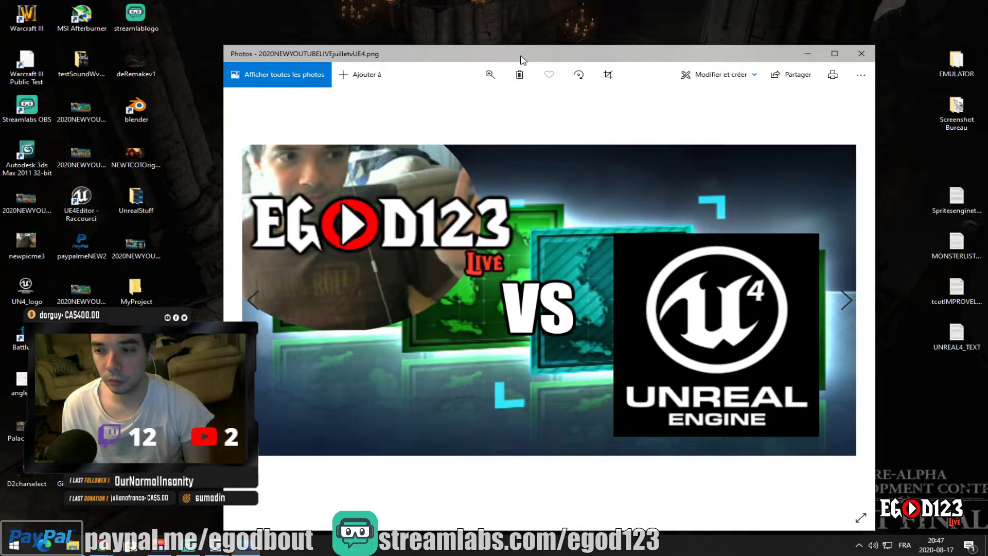
left_click_drag(521, 60, 479, 30)
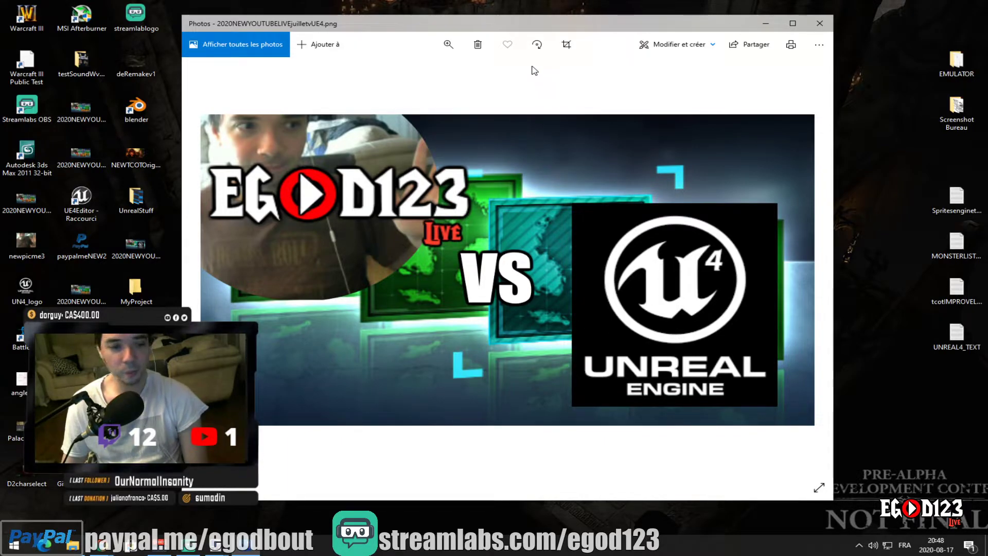
left_click(813, 26)
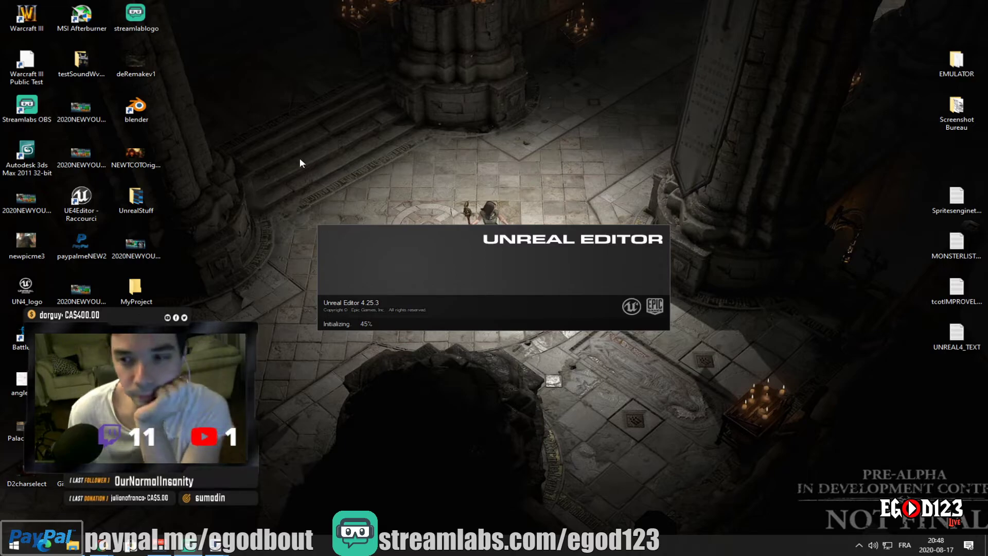
View the desktop screenshots deRemakev1.png and D2charselect.png one after the other, closing each when done
double_click(146, 52)
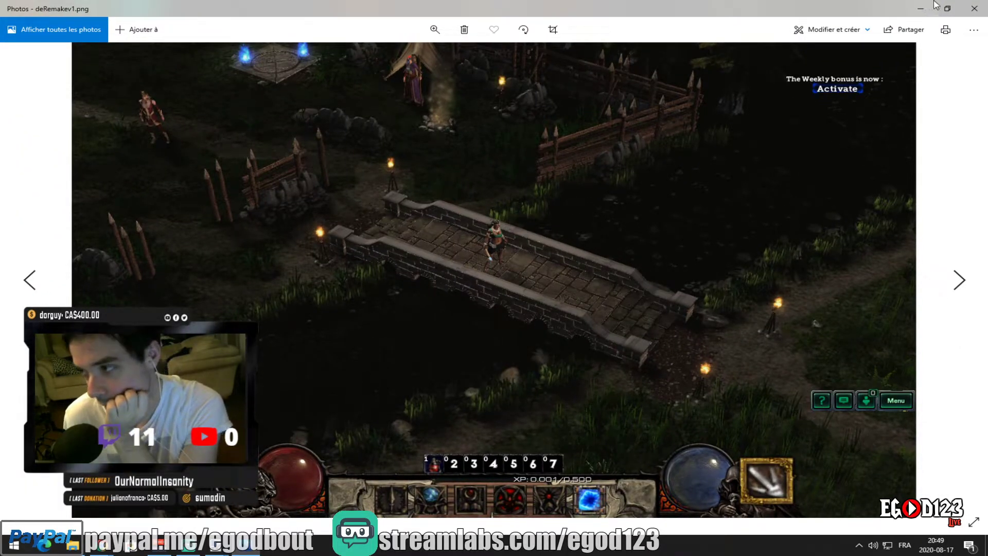
left_click(974, 9)
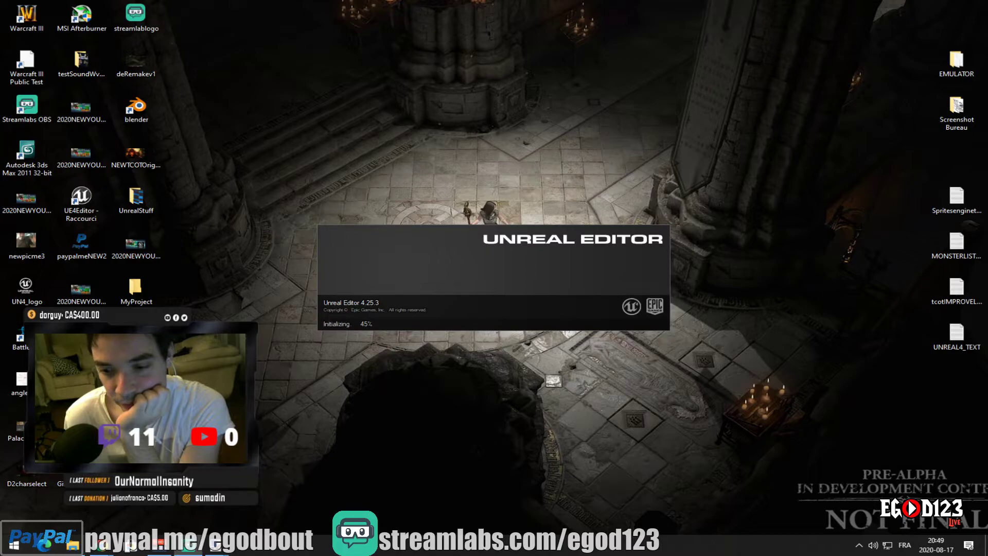
double_click(27, 470)
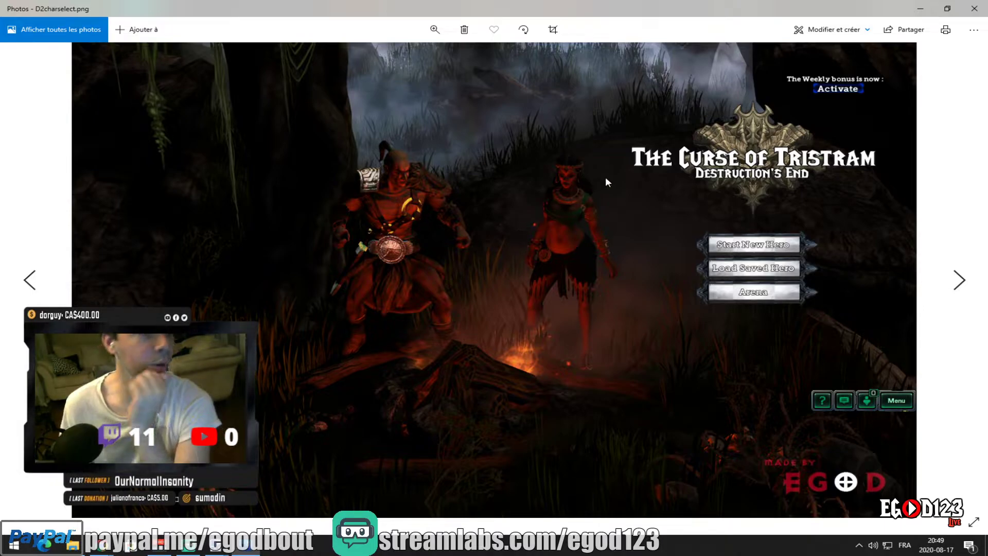
left_click(974, 9)
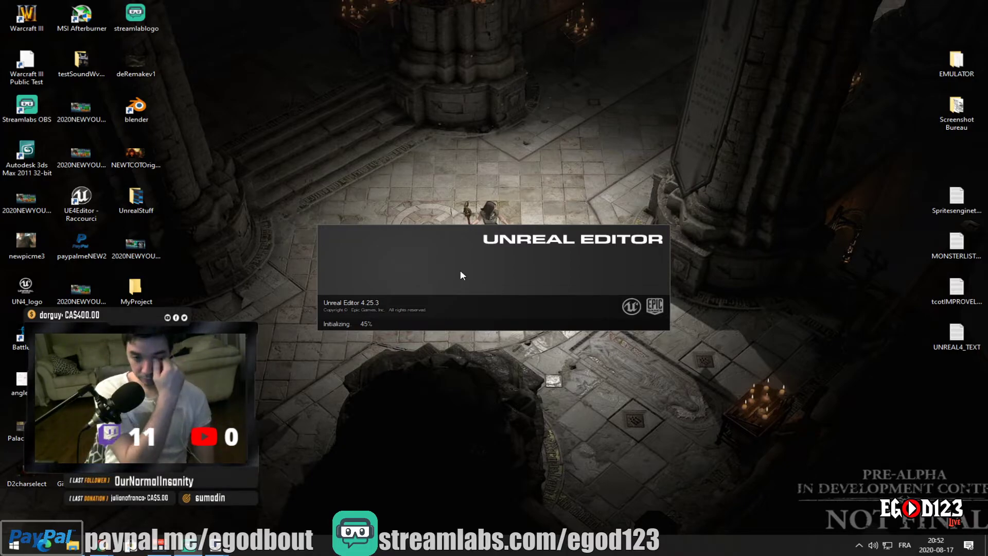
left_click_drag(425, 48, 571, 211)
left_click_drag(495, 223, 681, 402)
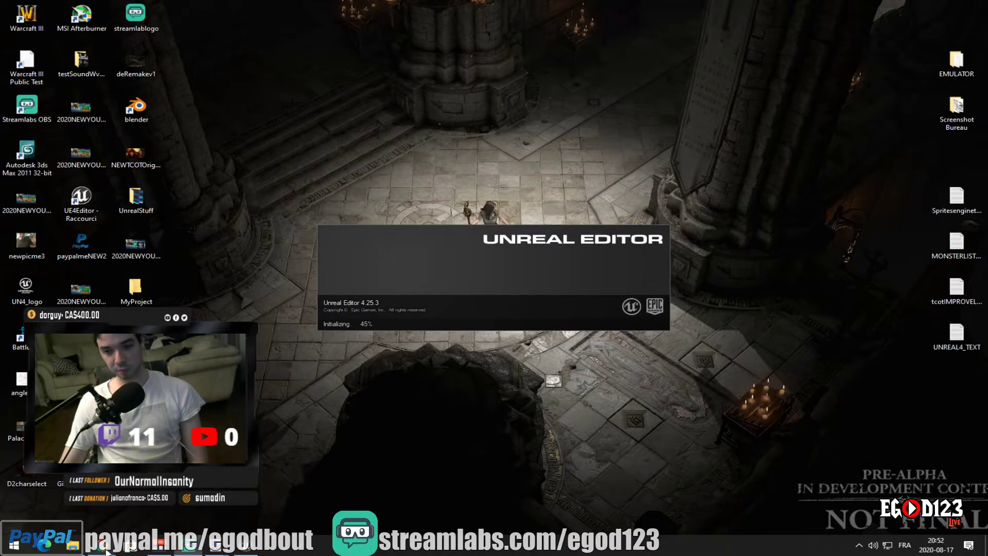
Switch to the browser and play the Unreal Engine 4.25 dedicated server tutorial in full screen from about 7:51
mouse_move(100, 545)
left_click(424, 497)
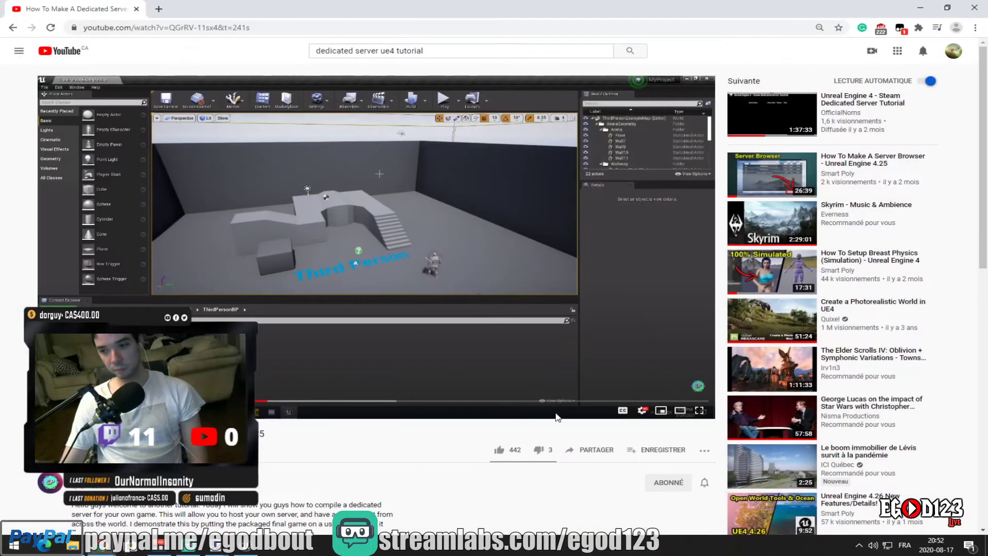
left_click(700, 411)
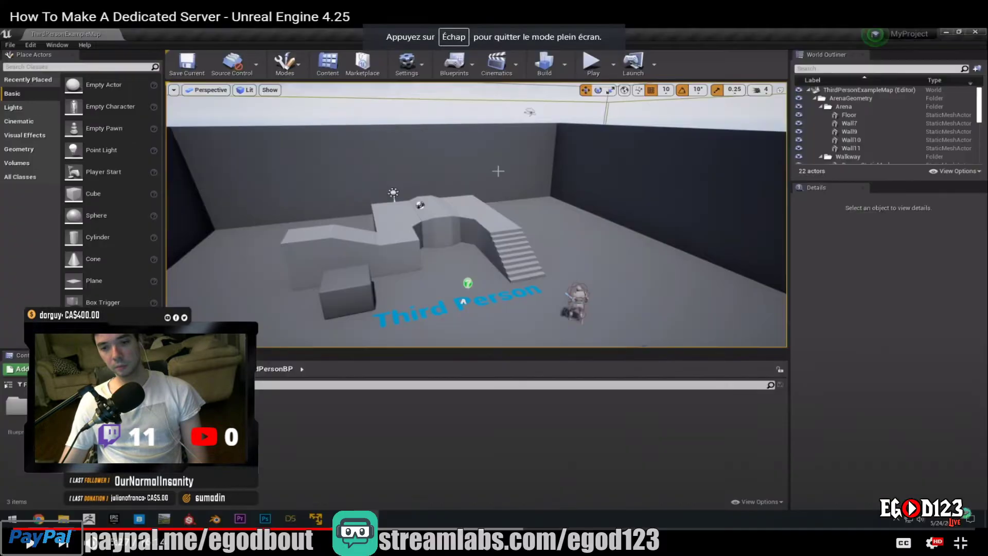
left_click(30, 543)
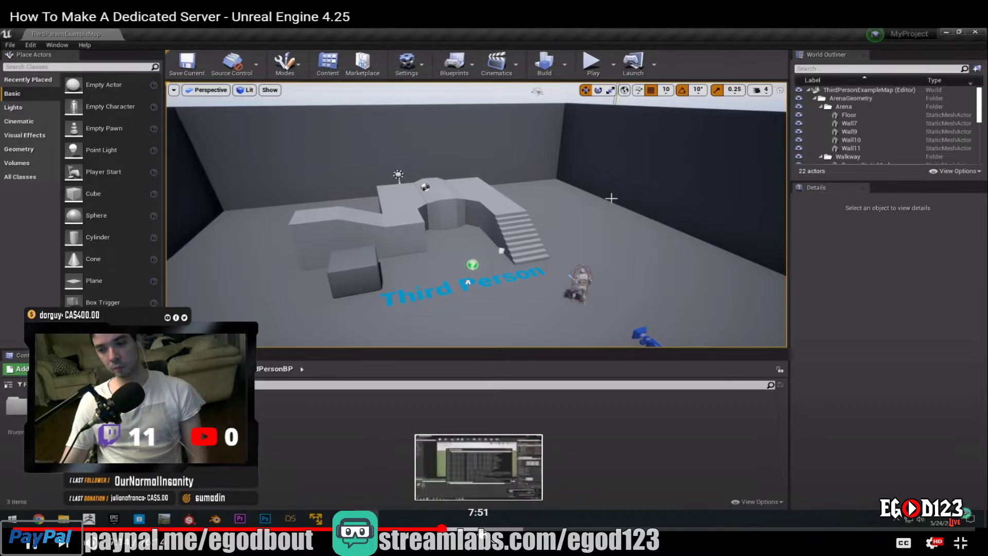
left_click(480, 529)
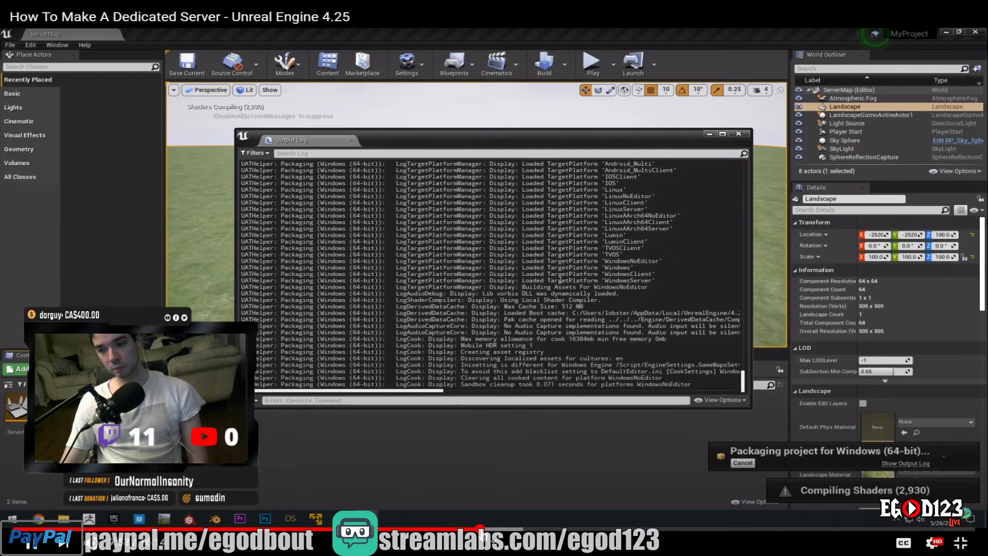
left_click(960, 543)
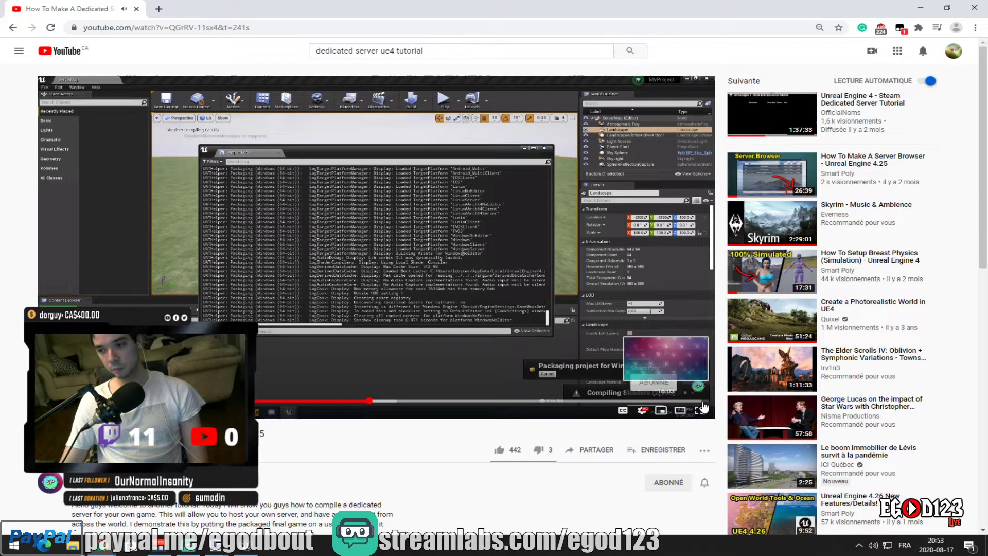
left_click(701, 412)
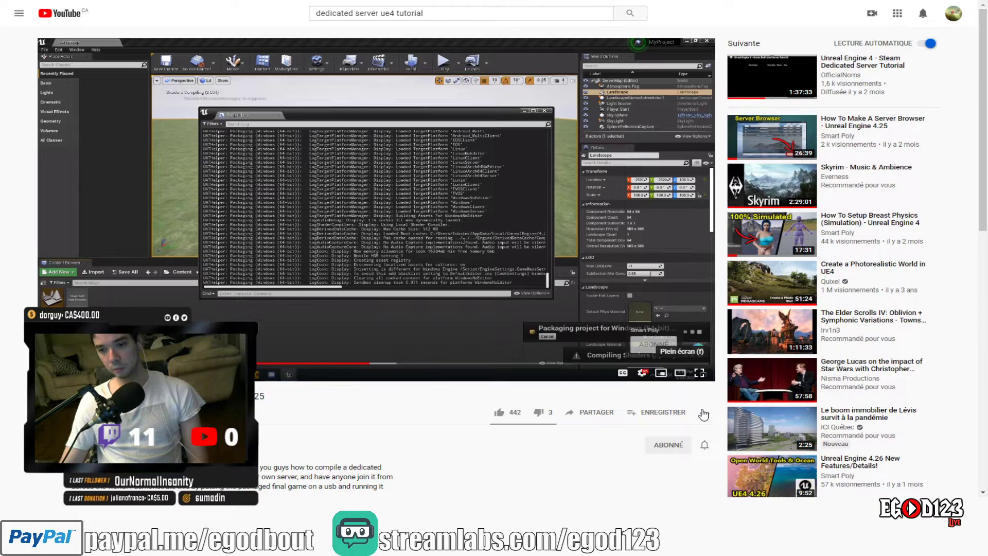
double_click(543, 350)
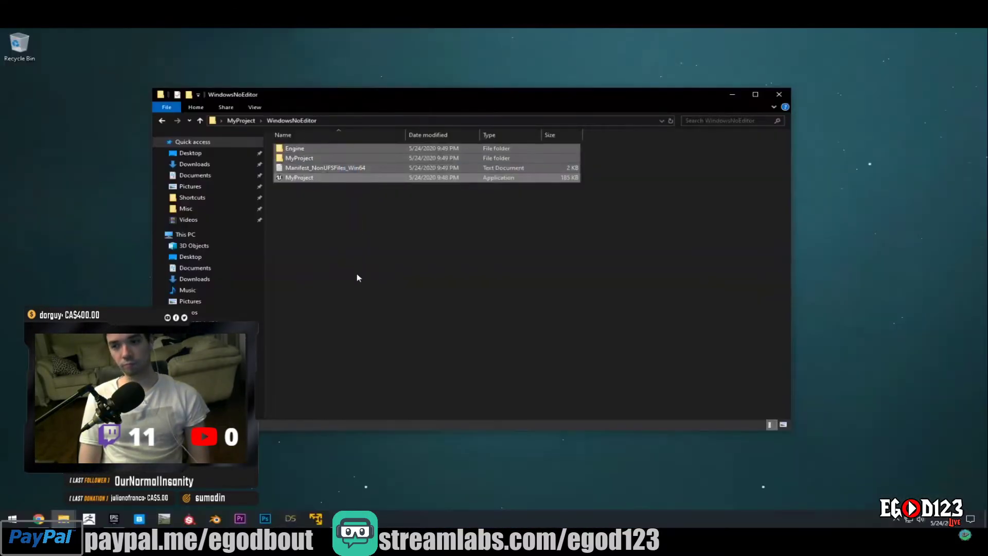
left_click(359, 278)
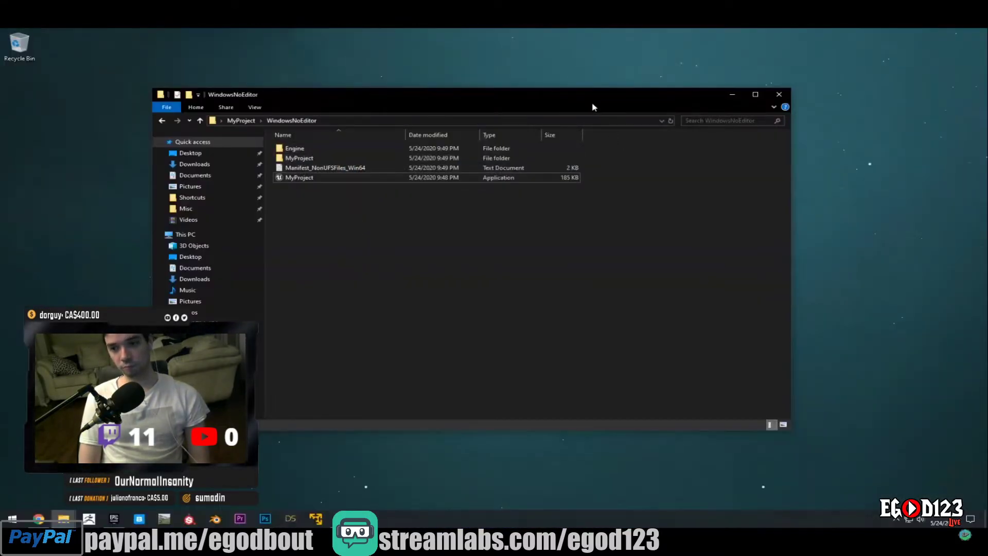
left_click_drag(582, 94, 582, 70)
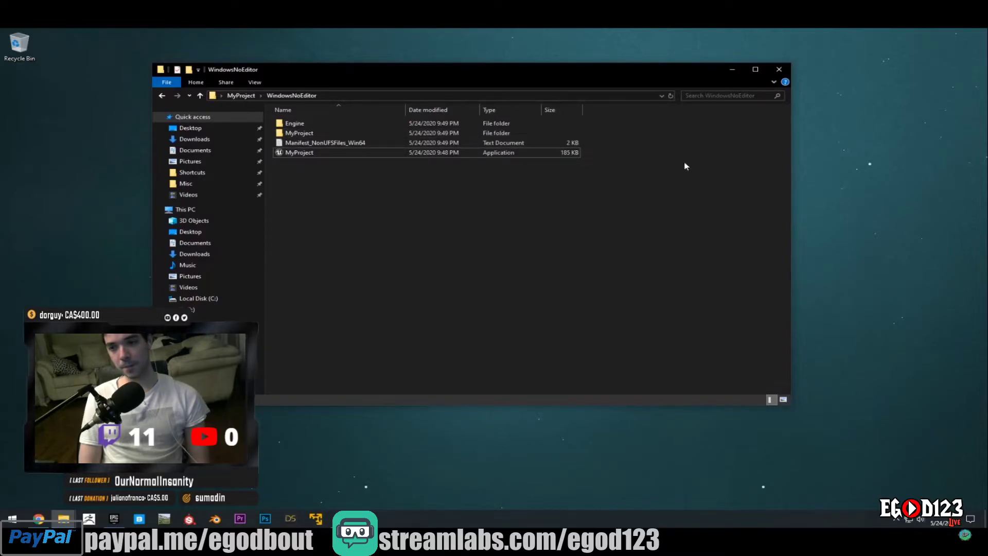
left_click(778, 70)
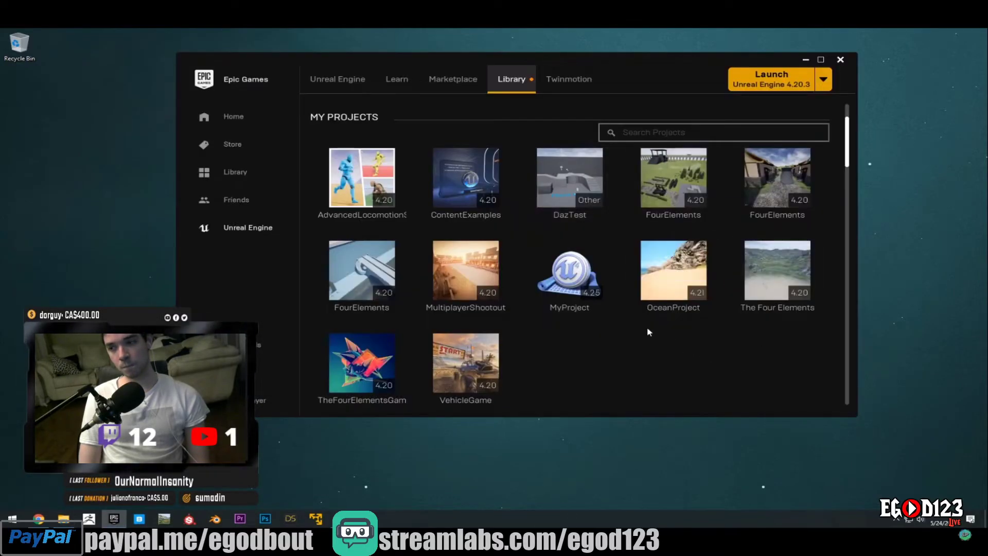
scroll(649, 332, "down", 1)
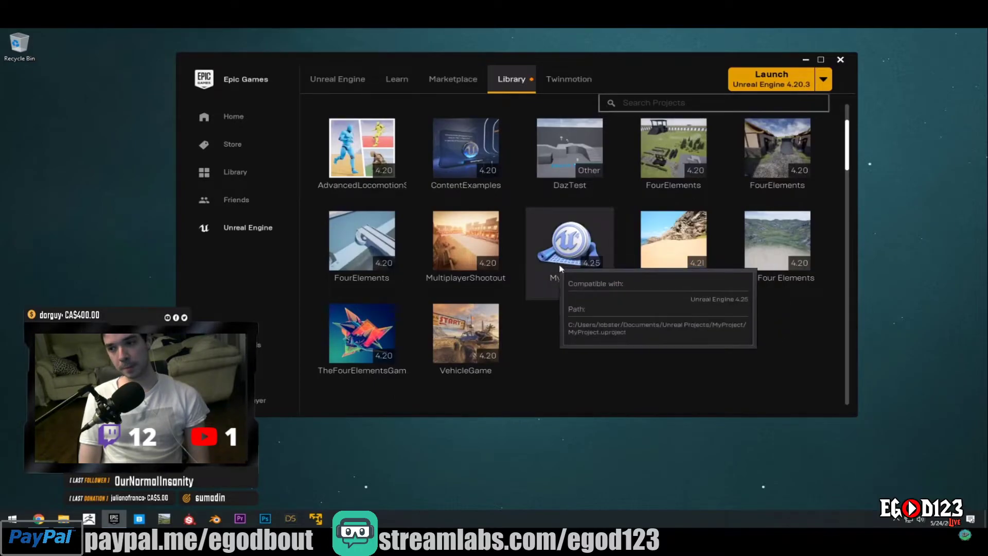
right_click(577, 256)
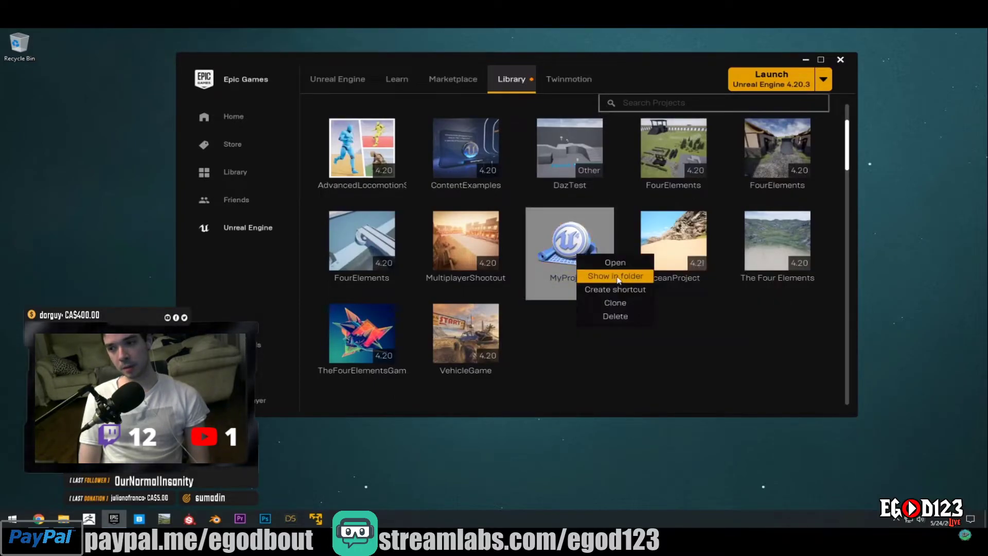
left_click(618, 277)
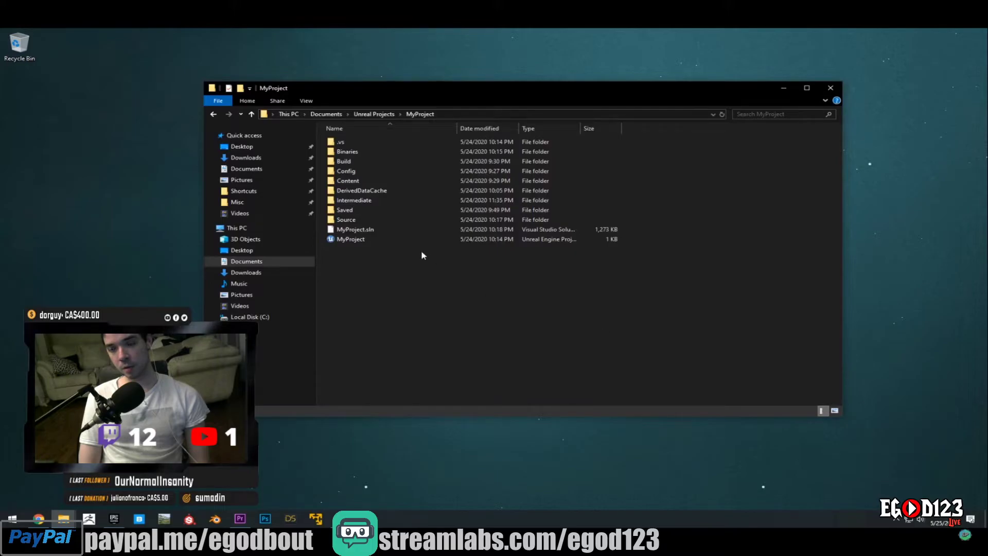
right_click(353, 240)
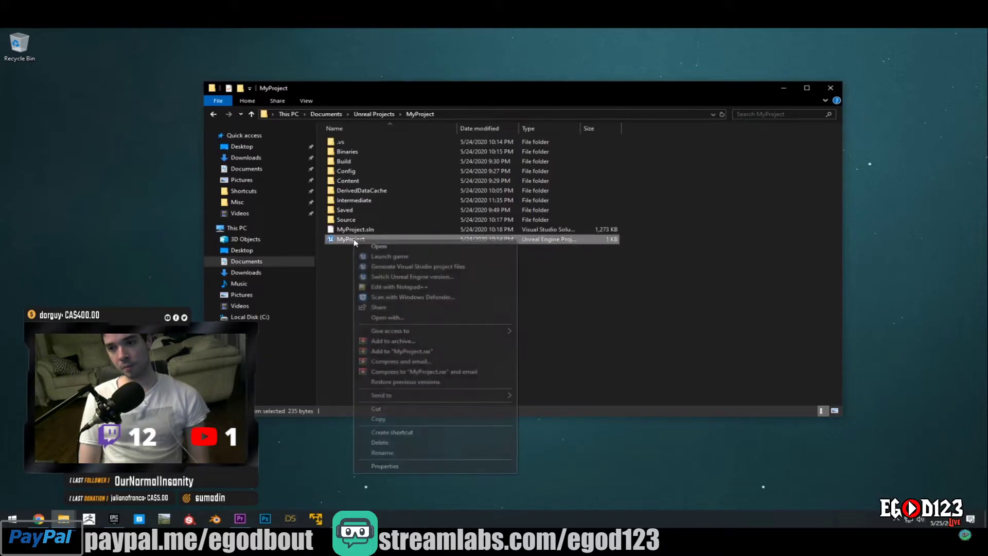
left_click(411, 278)
left_click(448, 266)
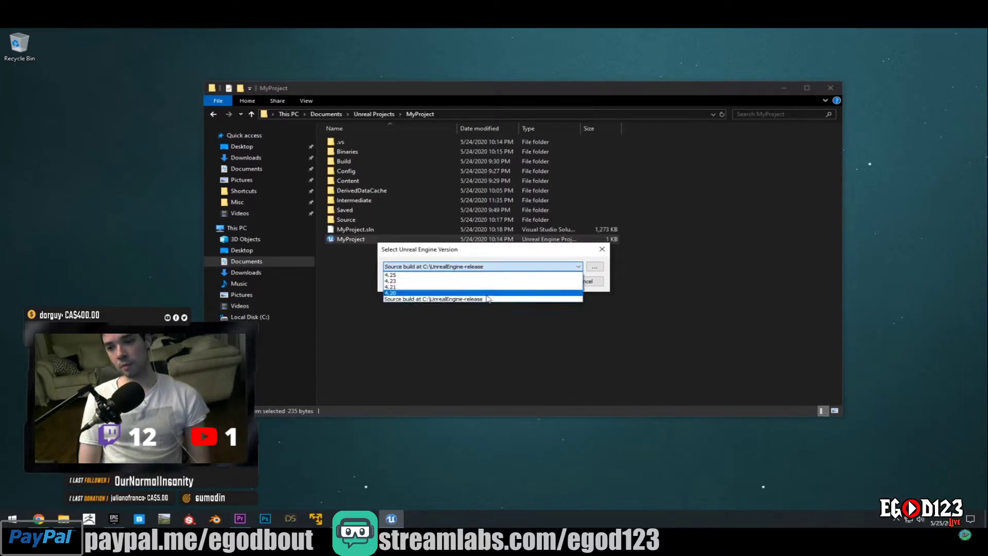
left_click(458, 299)
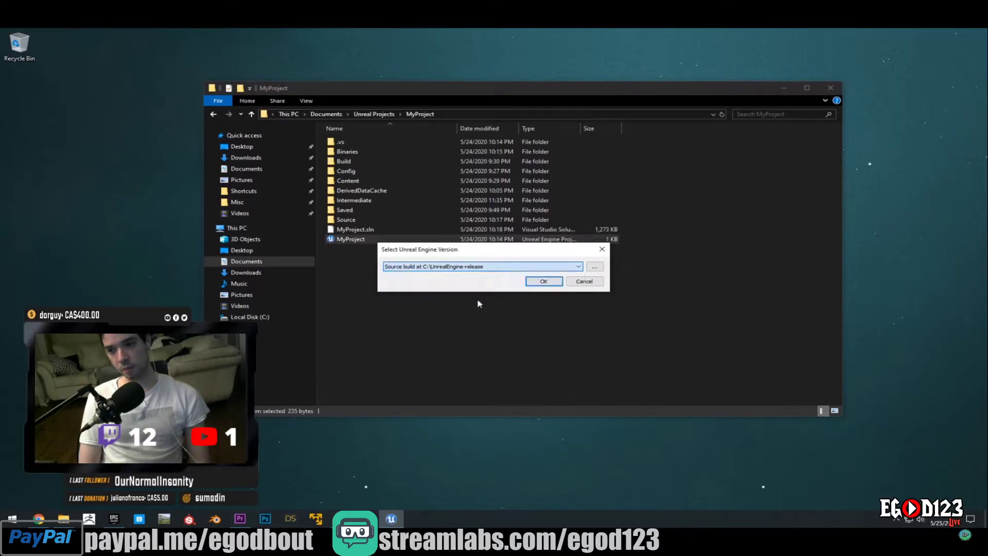
left_click(543, 282)
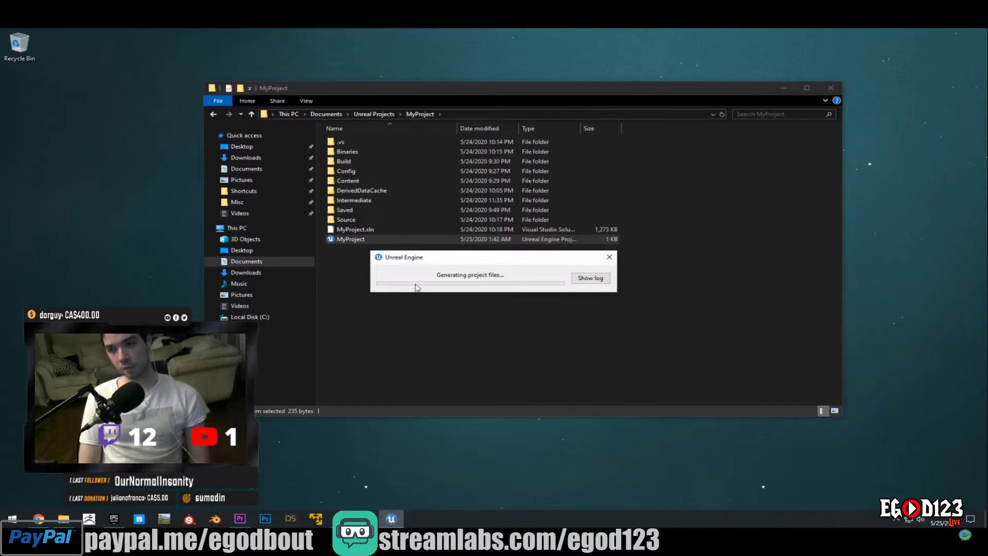
double_click(360, 221)
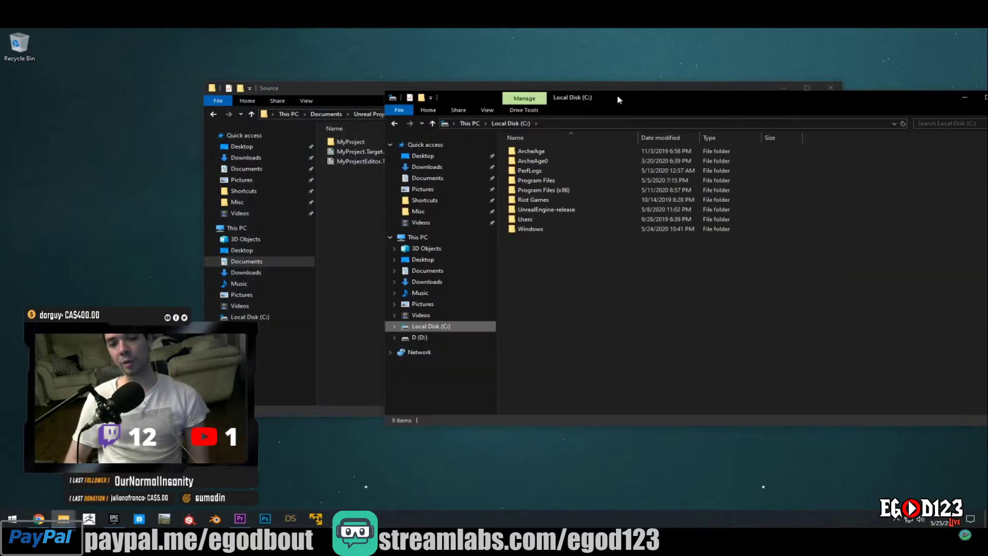
left_click(31, 484)
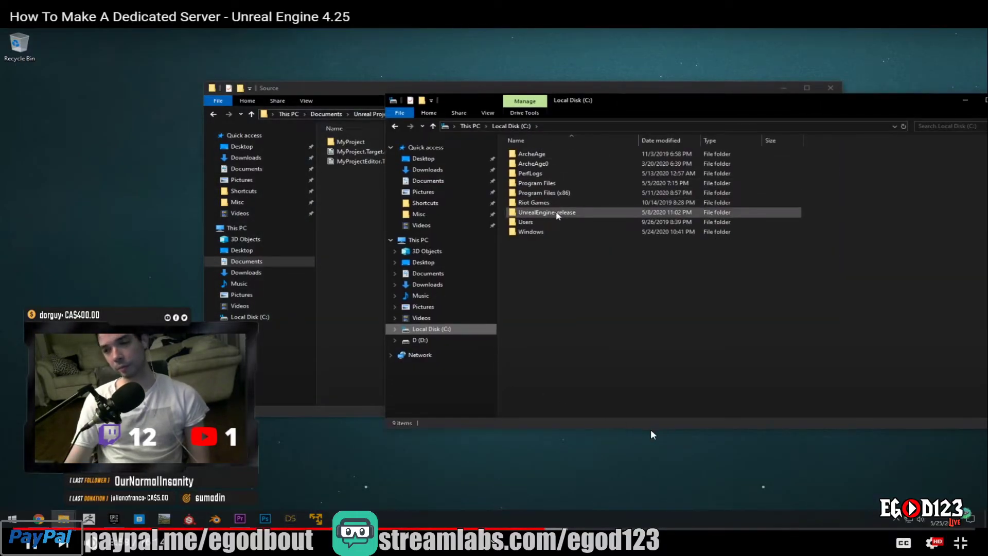
double_click(547, 212)
double_click(535, 165)
double_click(530, 241)
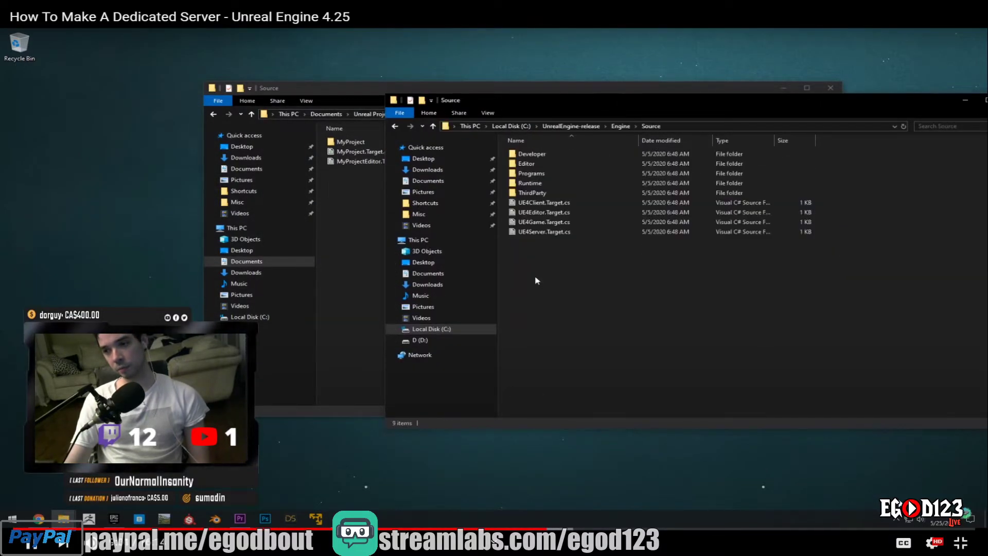
left_click_drag(654, 104, 714, 98)
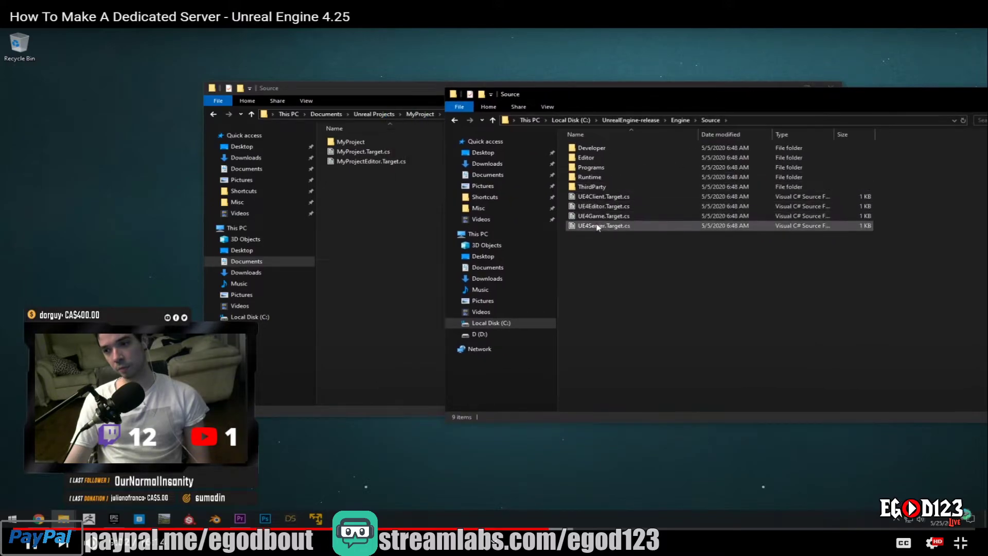
Leave the tutorial video's full-screen view
left_click(960, 543)
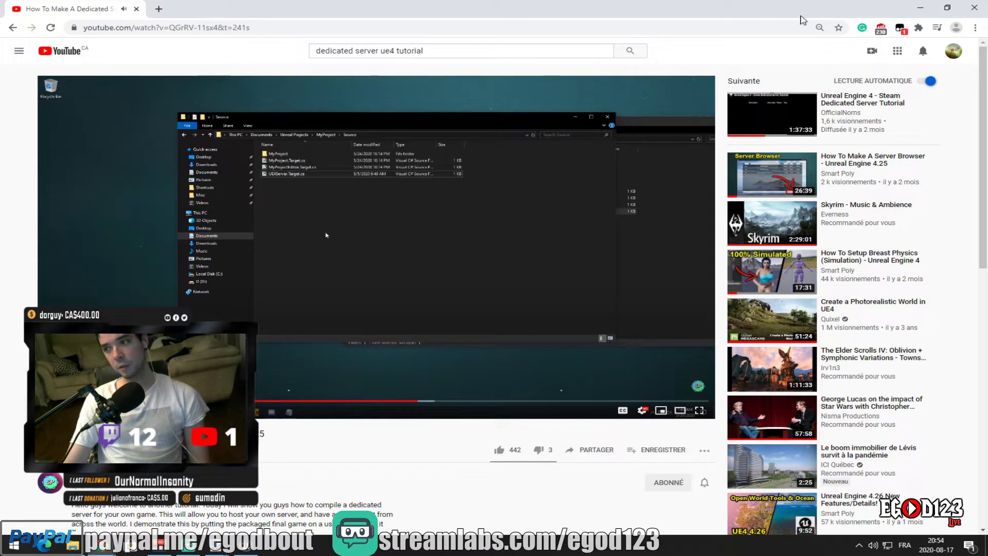
Minimize the browser and check the Unreal Editor's loading progress on the desktop
left_click(920, 7)
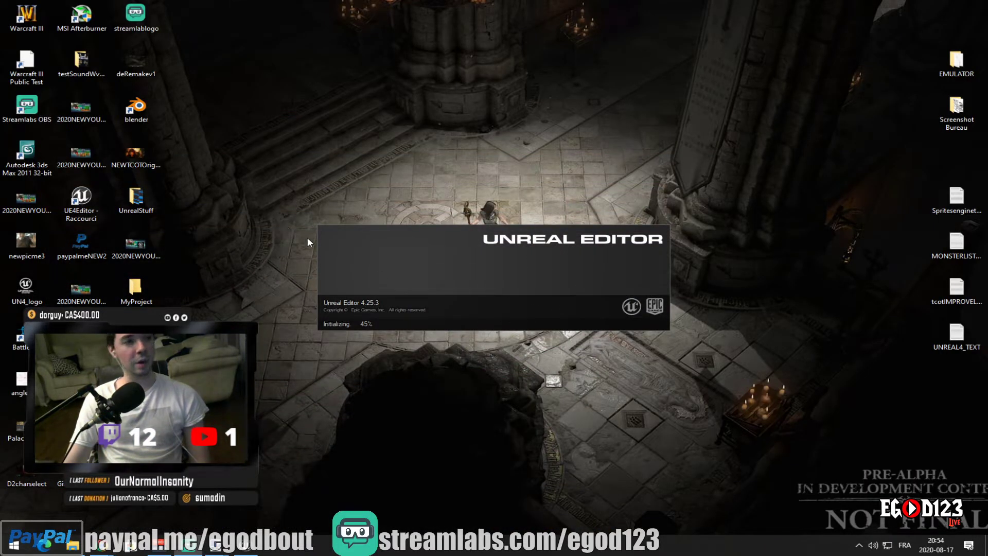
left_click_drag(308, 237, 824, 406)
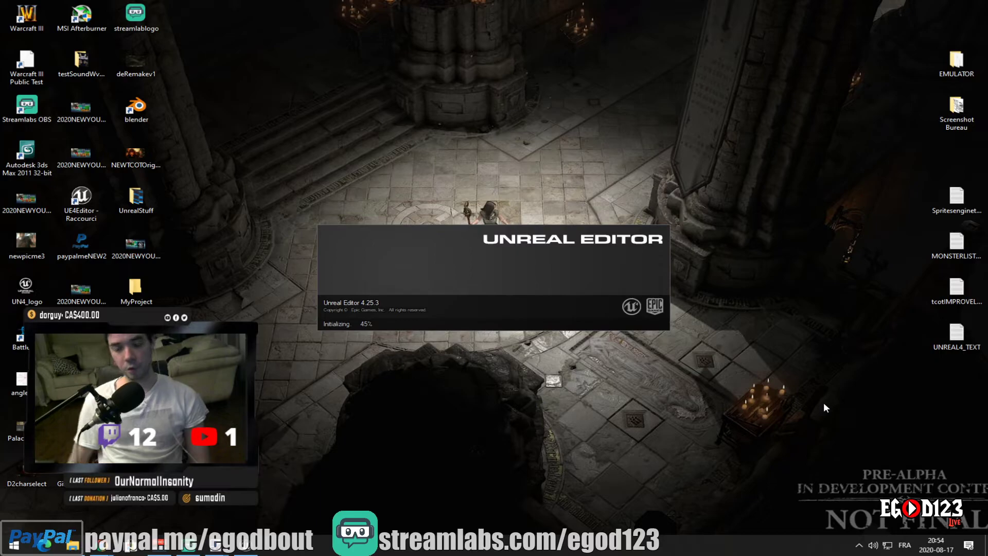
Switch back to the dedicated server tutorial in the browser and play it in full screen
mouse_move(106, 544)
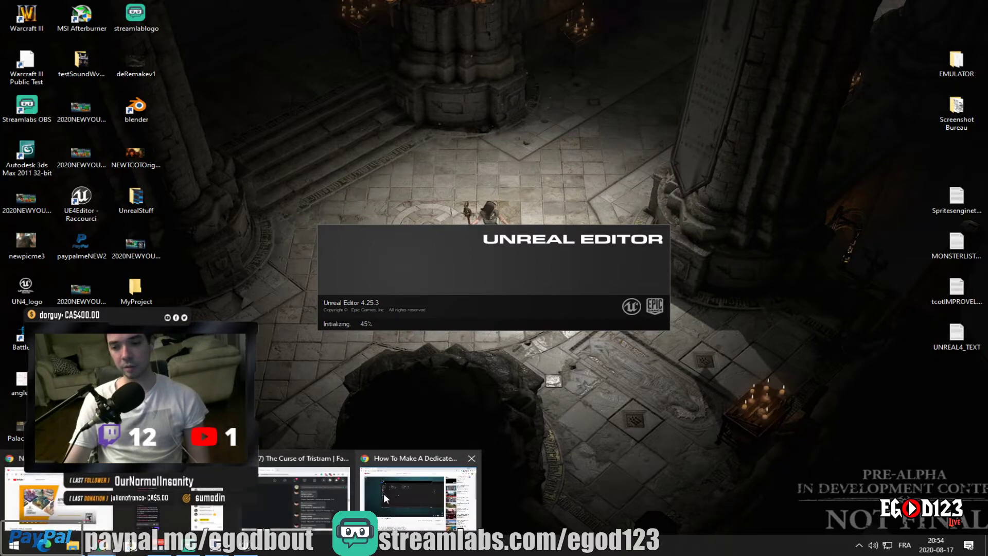
left_click(417, 491)
key("F11")
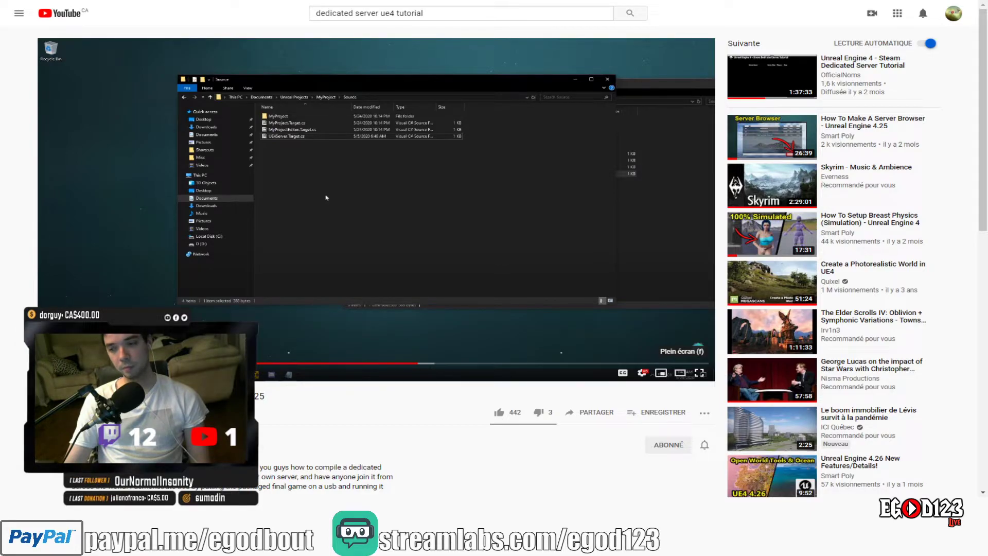
left_click(700, 372)
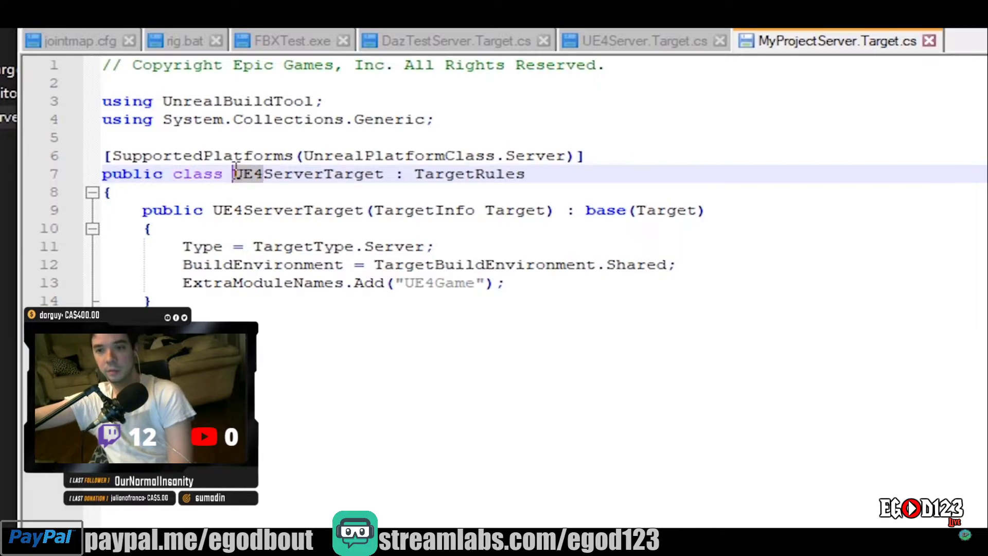
Rename the server target class and its constructor to MyProjectServerTarget in MyProjectServer.Target.cs
type("MyProject")
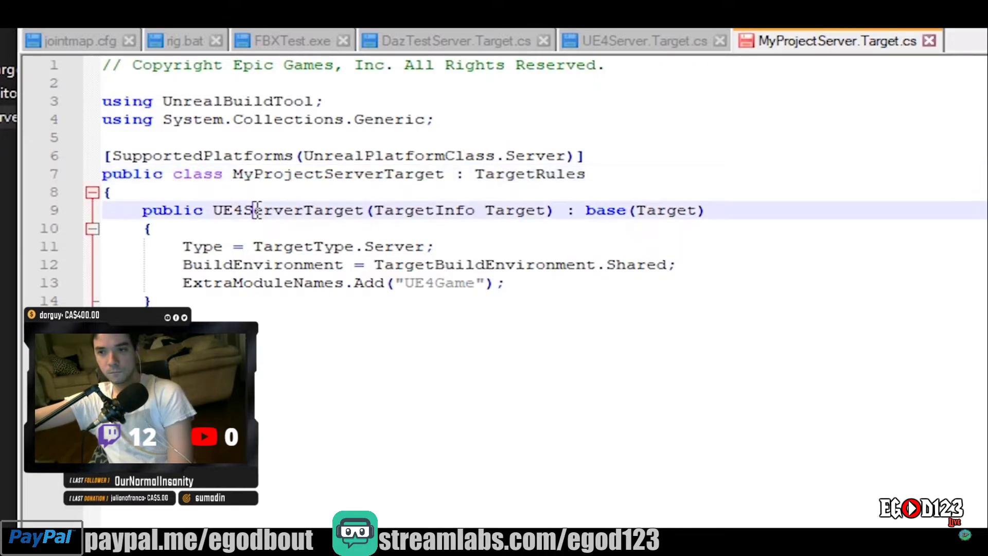
double_click(267, 211)
type("MyProjectServerTarget")
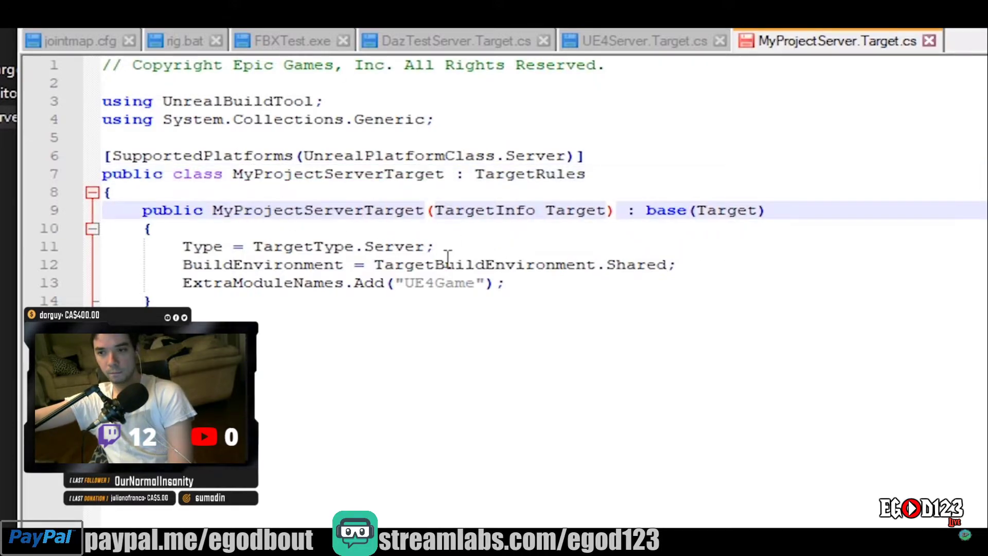
Change the extra module name to "MyProject", save MyProjectServer.Target.cs and close Notepad++
double_click(433, 283)
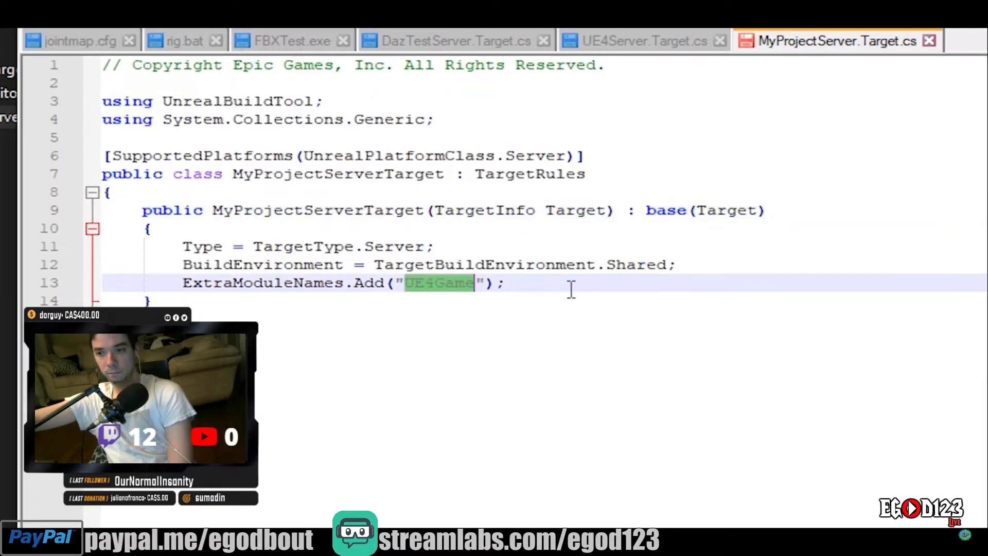
type("MyProject")
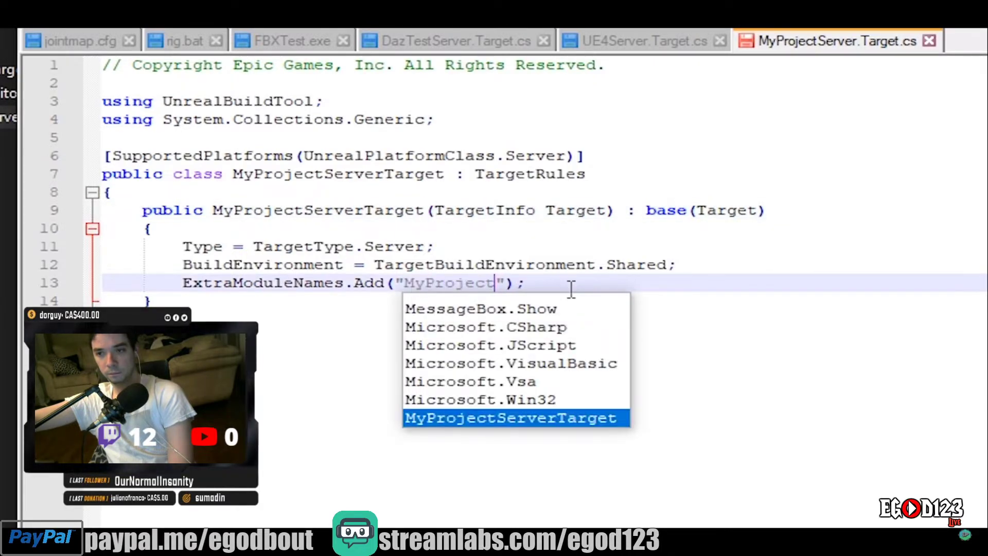
left_click(577, 264)
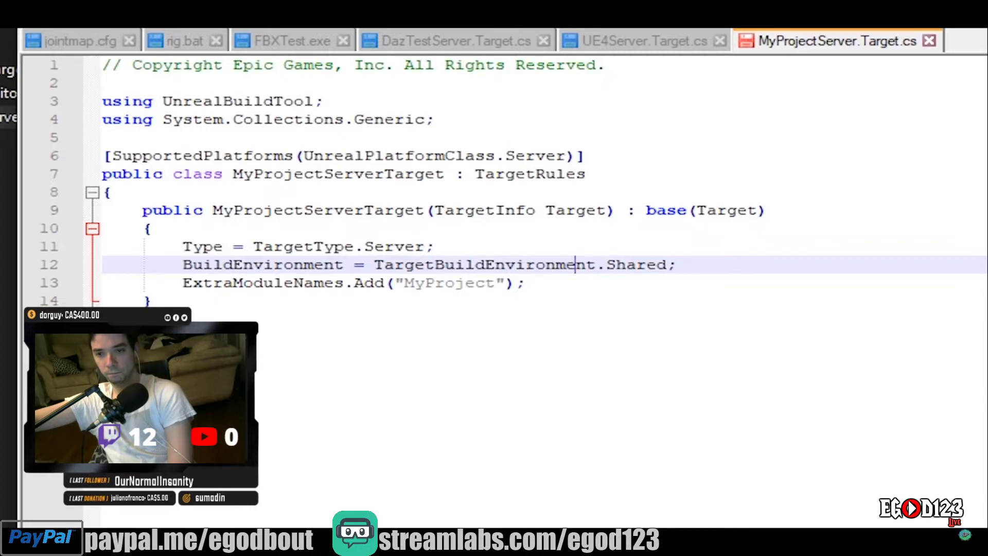
key("alt+f")
left_click(120, 164)
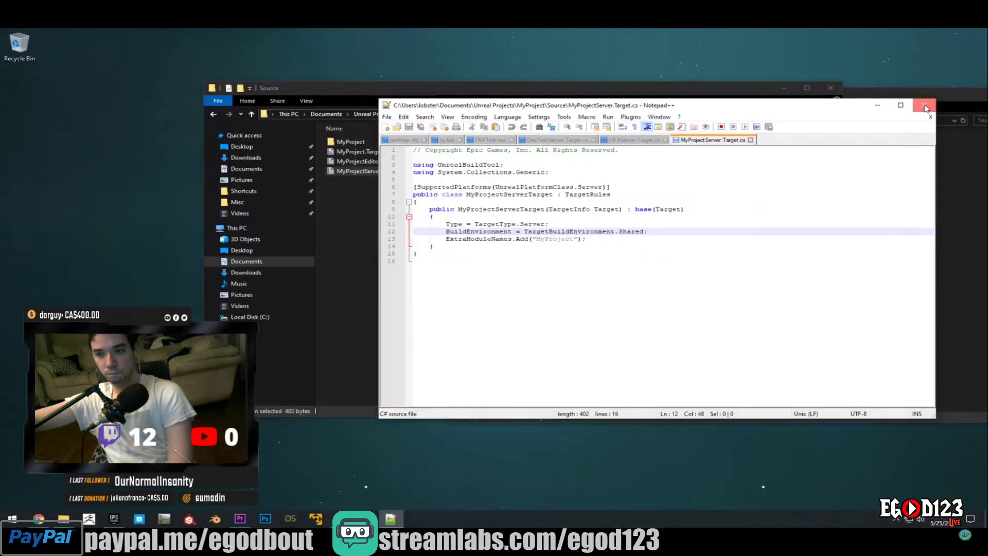
left_click(925, 106)
Go back to the MyProject folder and generate Visual Studio project files from the MyProject Unreal project file
left_click(420, 114)
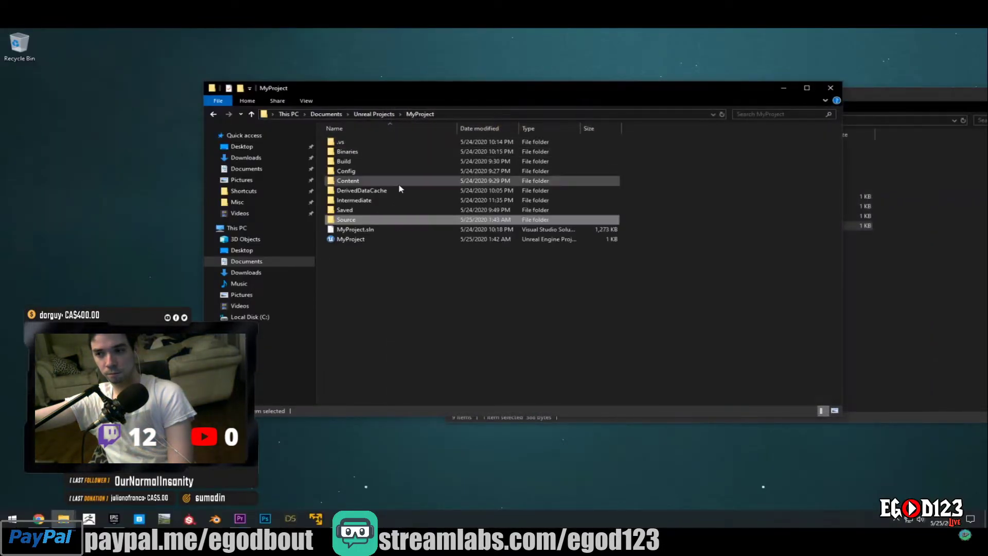
right_click(362, 239)
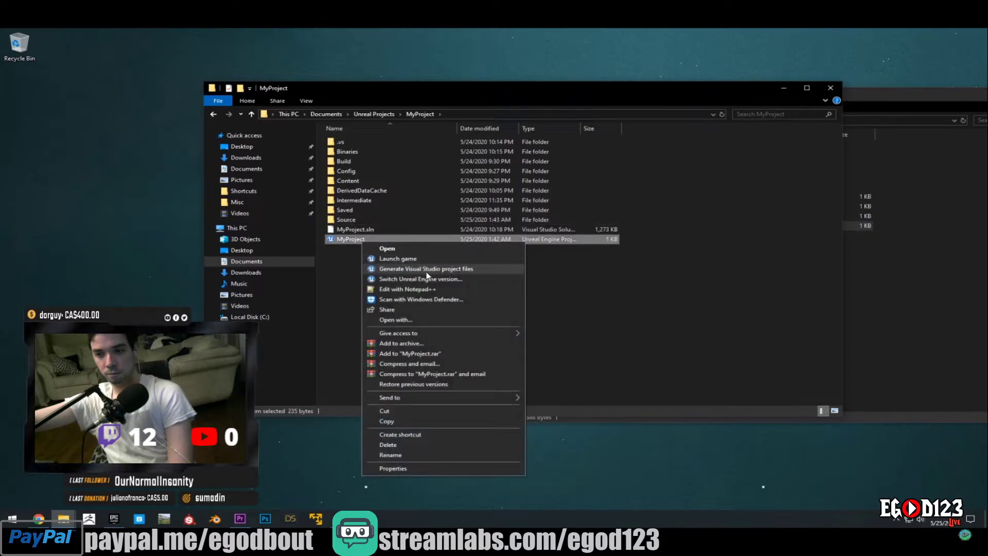
left_click(442, 269)
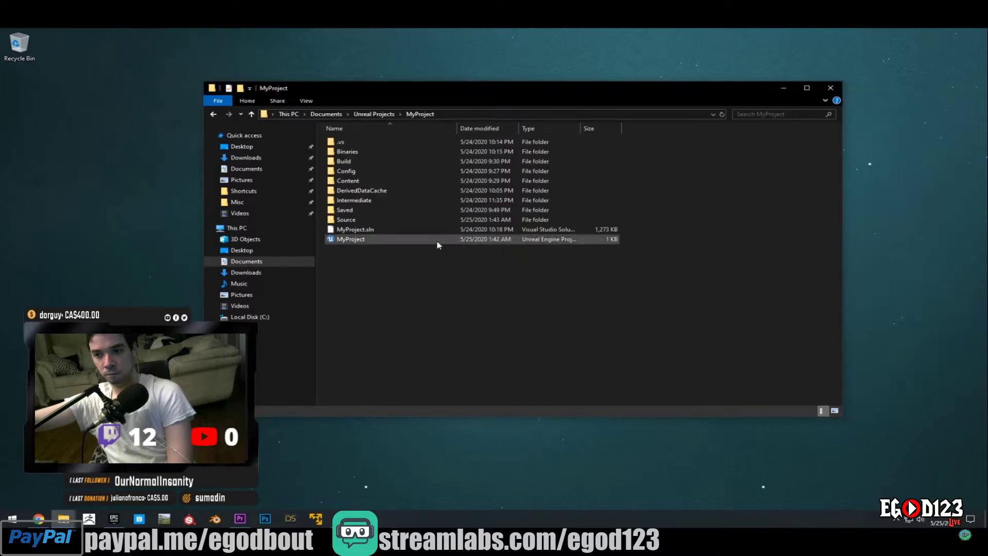
Open MyProject.sln in Visual Studio and maximize its window
right_click(385, 232)
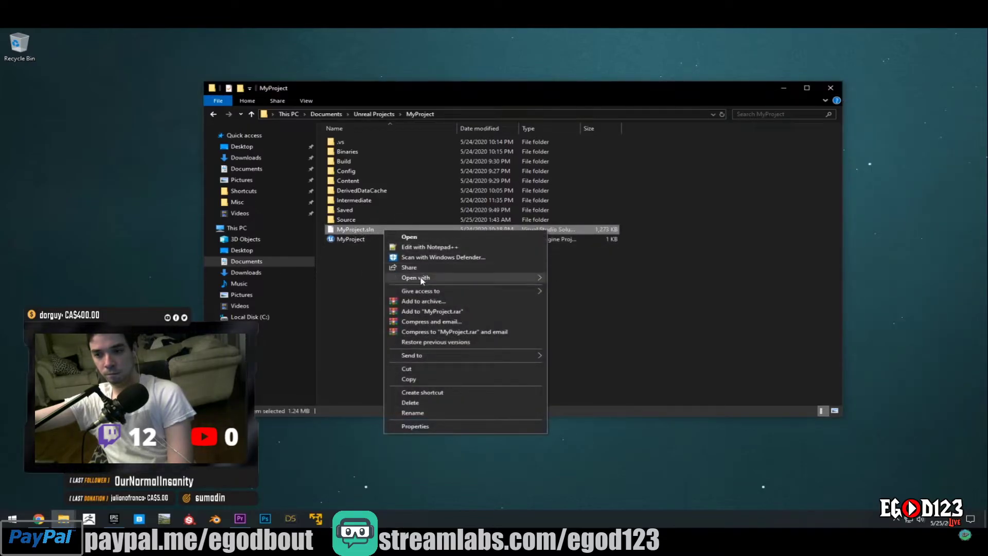
mouse_move(527, 278)
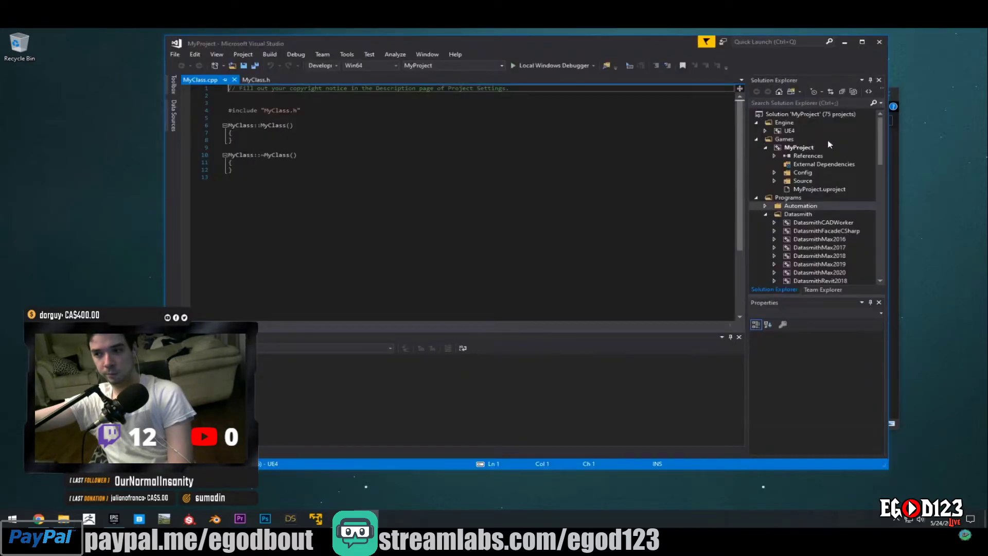
double_click(650, 45)
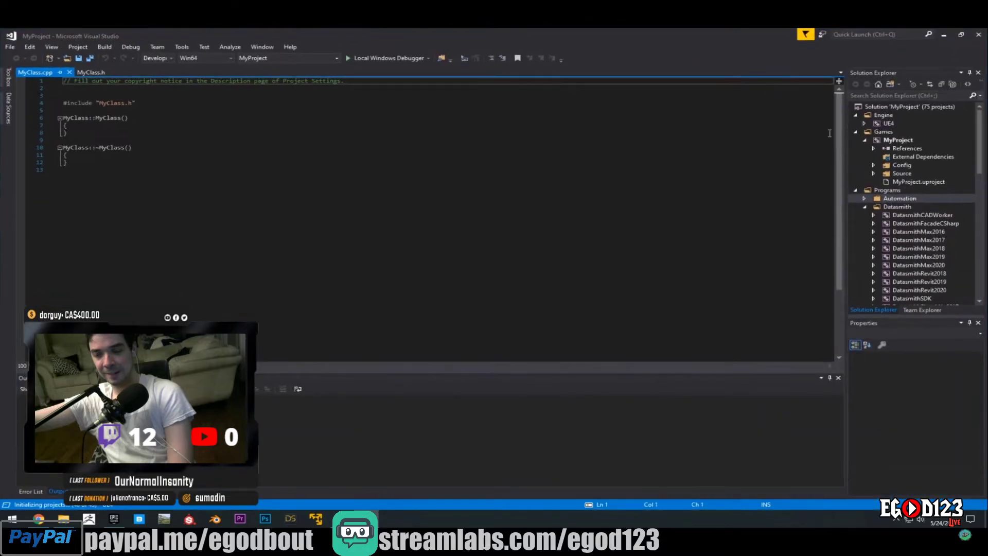
Build the MyProject game project with the Development Server configuration for Win64, and close Visual Studio when the build is done
left_click(901, 141)
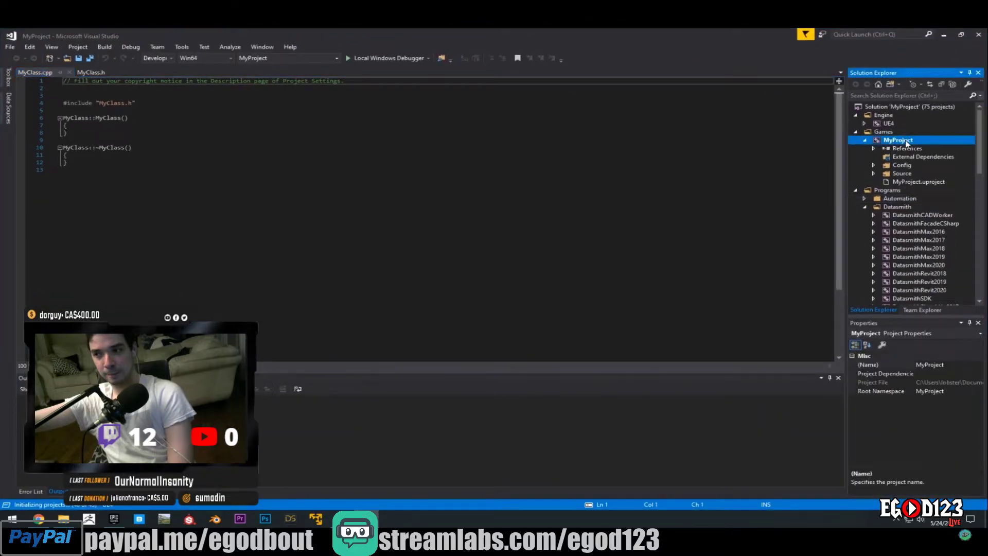
left_click(171, 58)
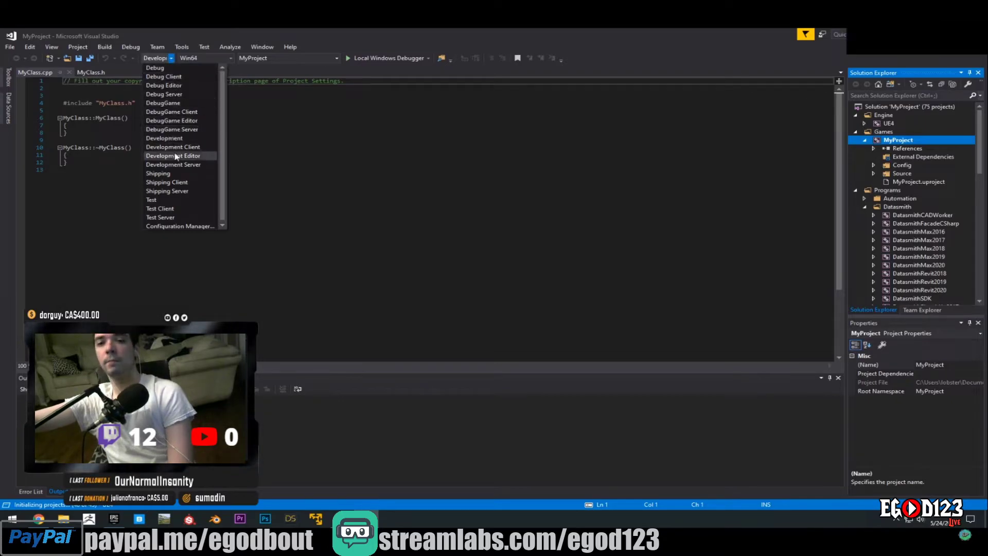
left_click(172, 165)
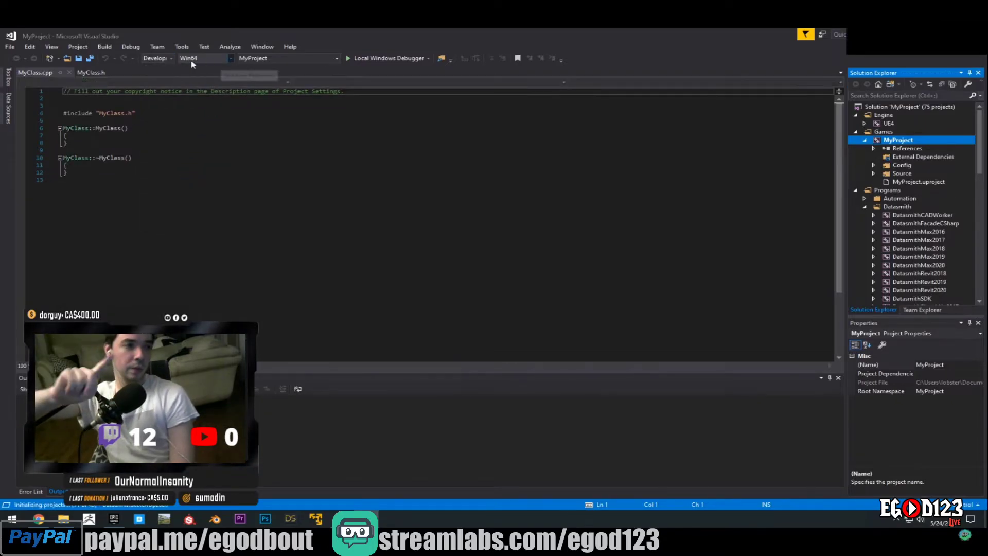
right_click(904, 145)
left_click(826, 151)
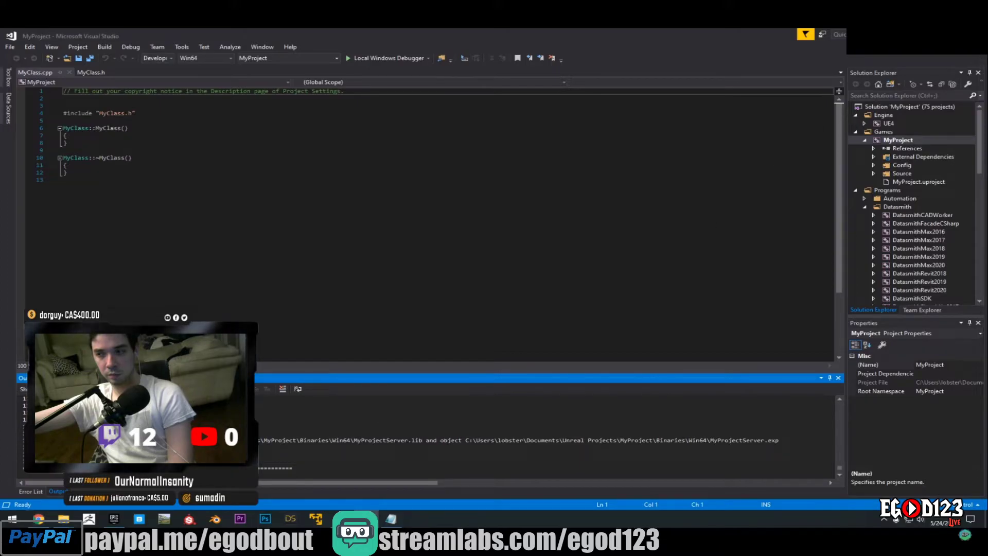
key("alt+F4")
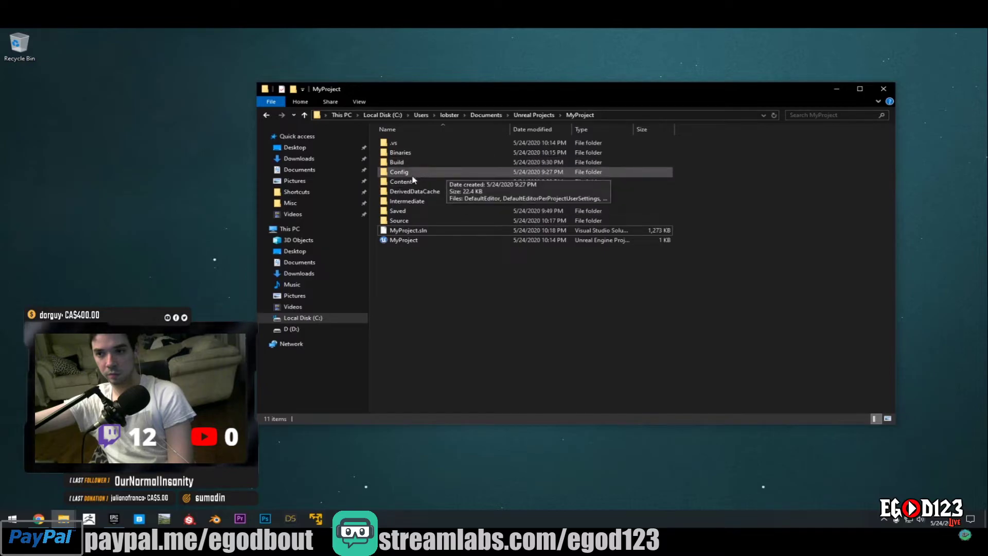
Open the project's Binaries\Win64 folder and select the MyProjectServer application
double_click(403, 153)
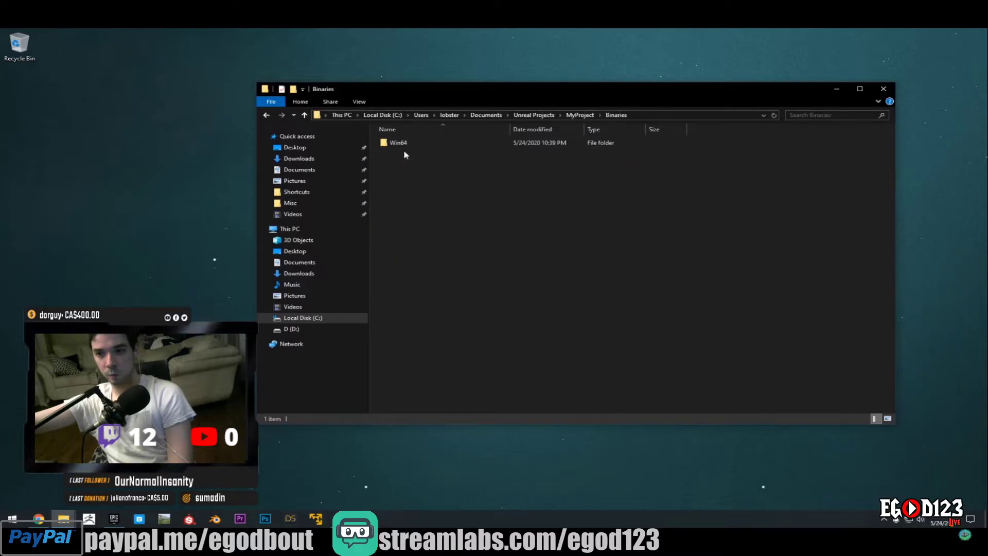
double_click(405, 145)
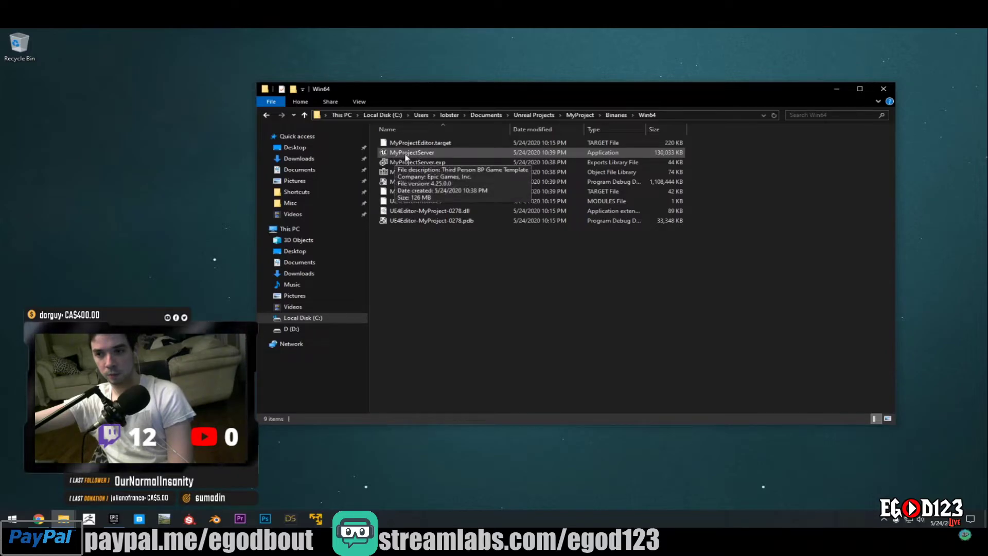
left_click(459, 155)
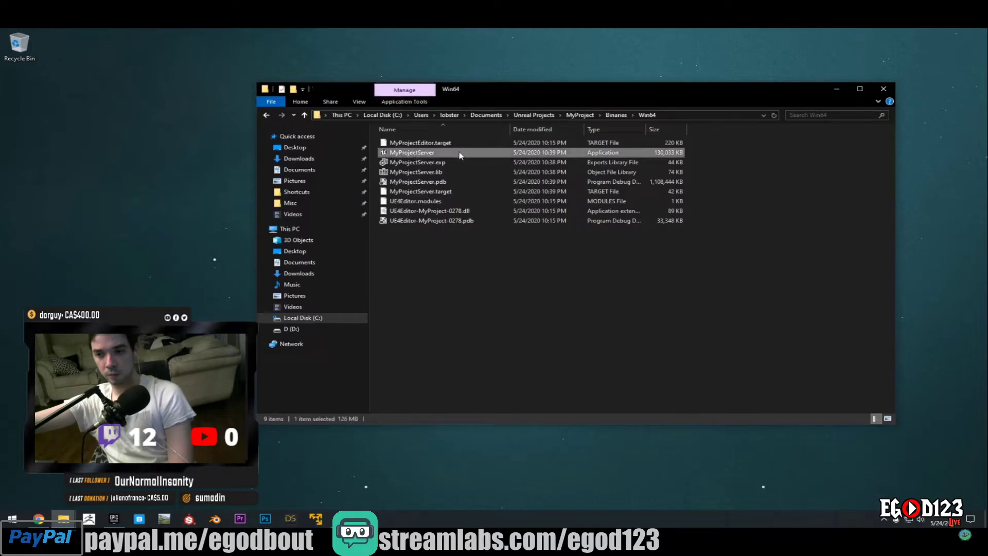
Open the packaged MyProject folder on the desktop and browse to WindowsNoEditor\Engine\Binaries\Win64
left_click_drag(538, 96, 550, 88)
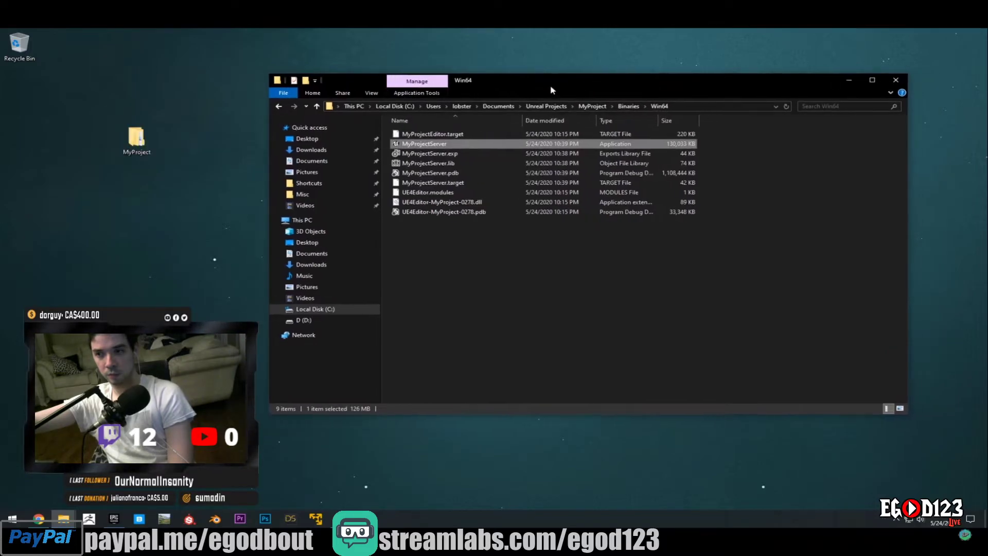
left_click(136, 144)
double_click(134, 140)
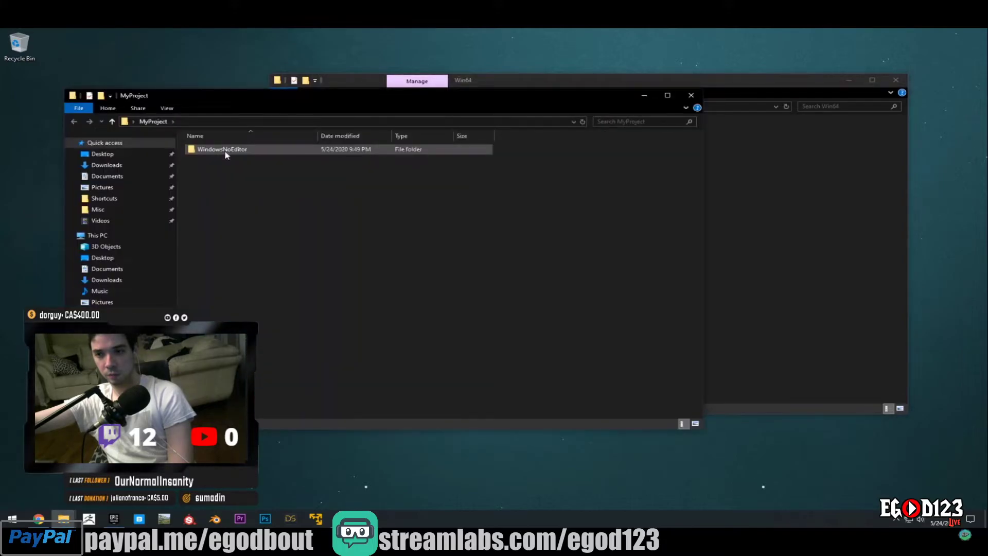
double_click(219, 149)
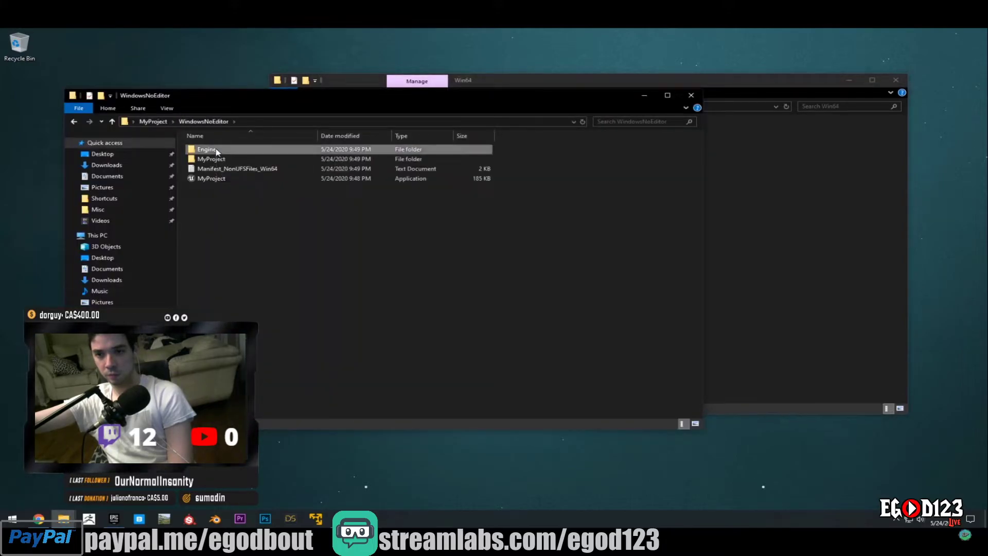
double_click(217, 149)
double_click(220, 150)
double_click(221, 157)
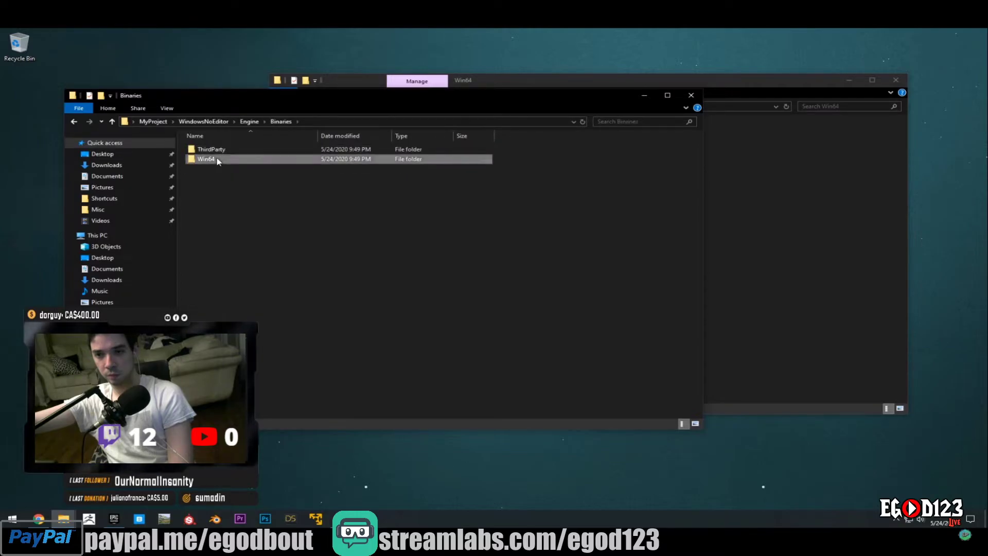
Place the MyProjectServer application from the project's Win64 folder into the packaged game's Engine\Binaries\Win64 folder
left_click(728, 186)
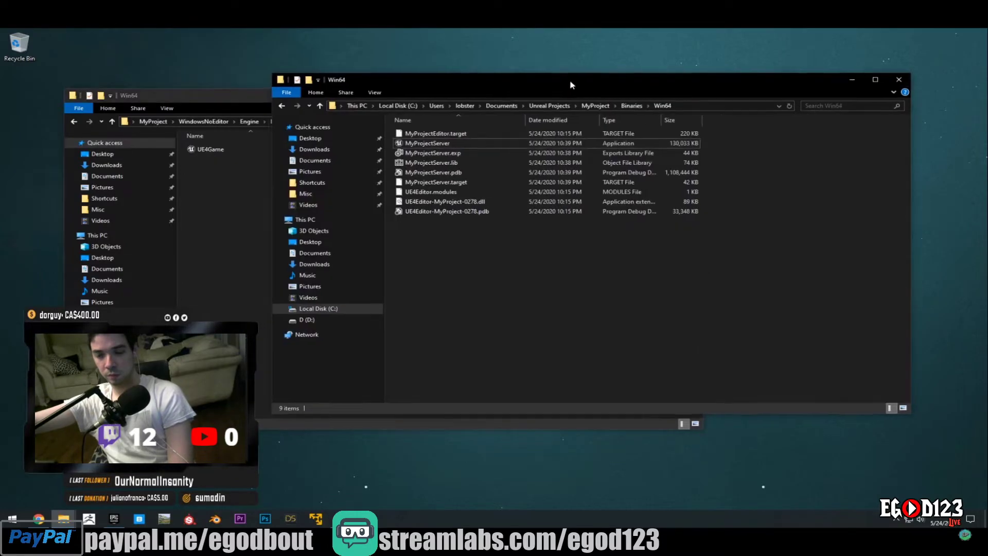
left_click_drag(566, 80, 638, 77)
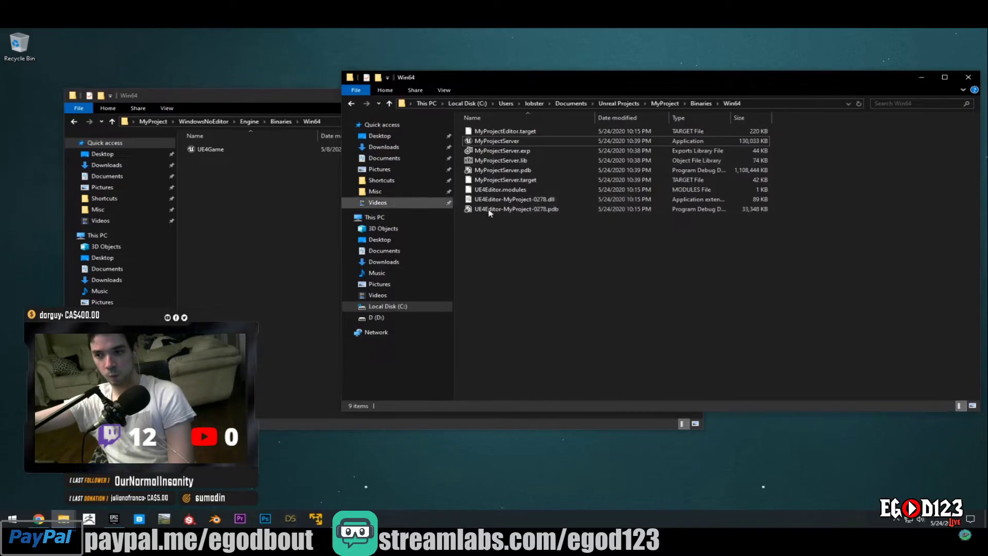
left_click(511, 141)
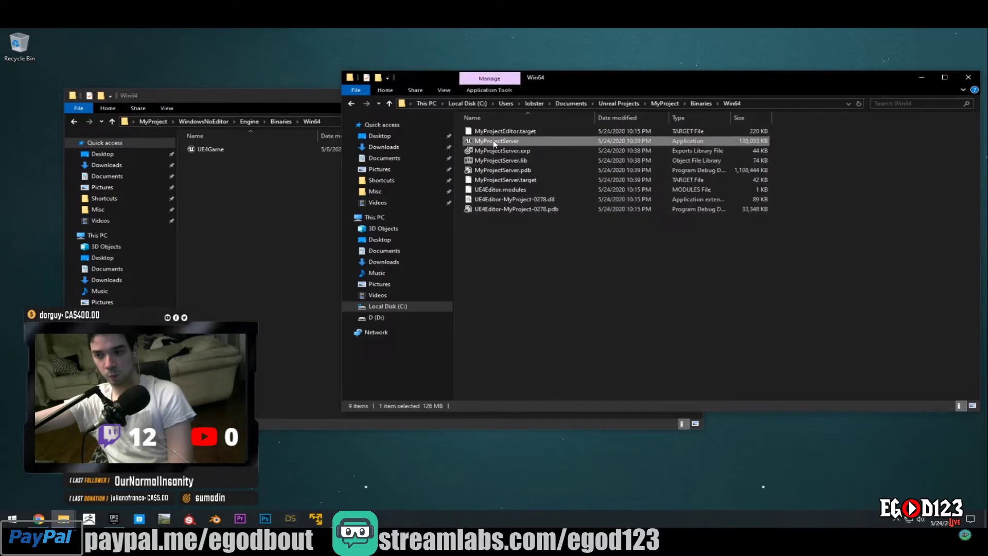
left_click_drag(493, 143, 271, 213)
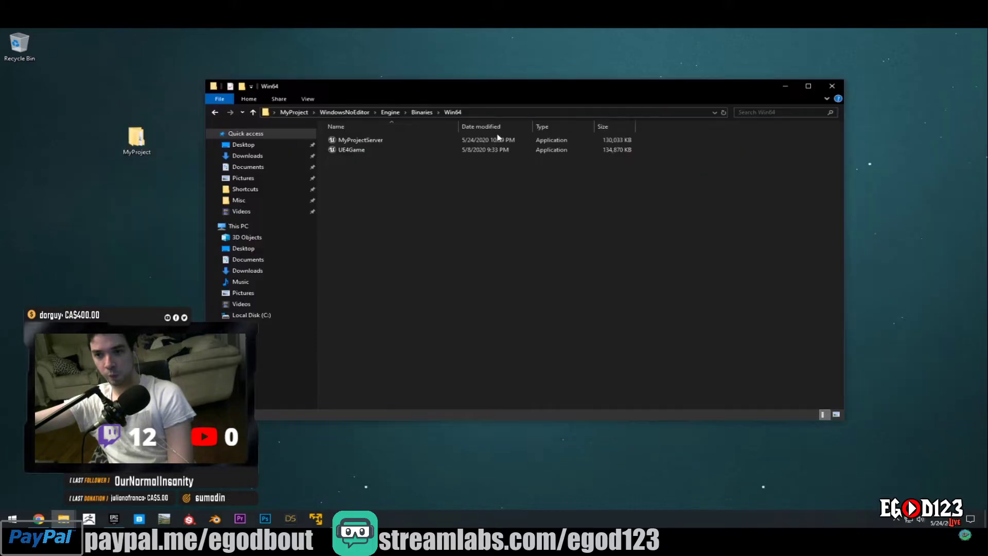
Create a shortcut to the MyProjectServer application in the packaged game's Win64 folder
right_click(418, 140)
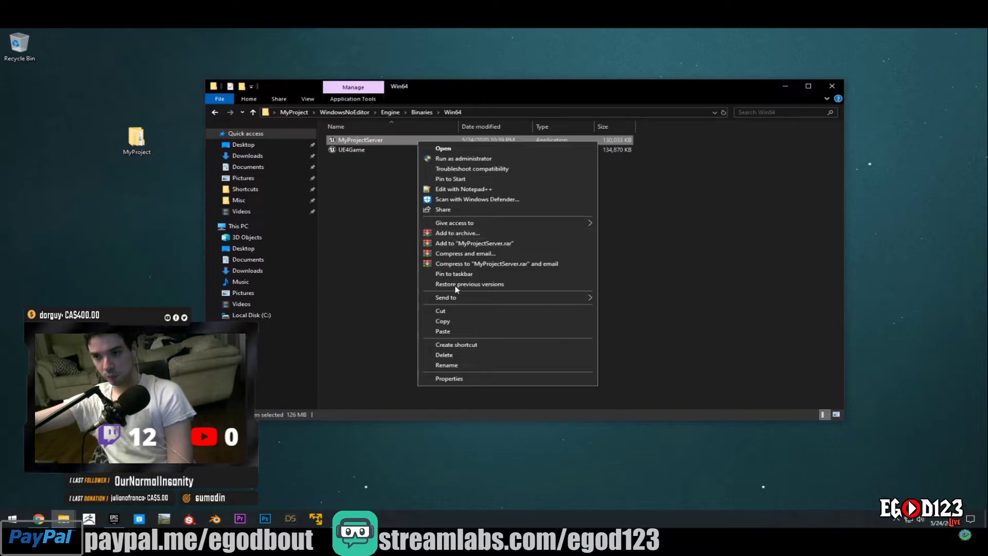
left_click(456, 345)
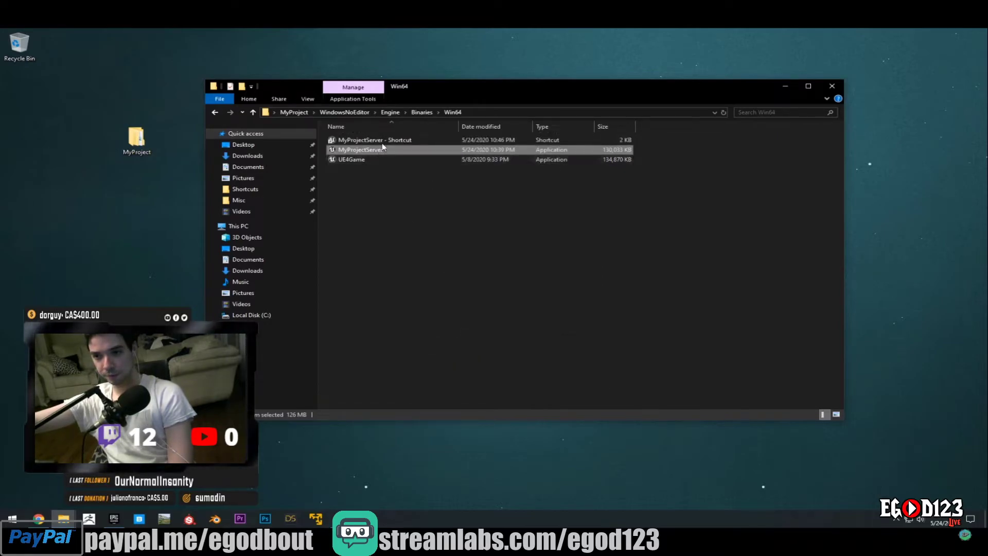
Open the properties of the MyProjectServer shortcut and place the dialog beside the folder windows
left_click(426, 143)
right_click(411, 141)
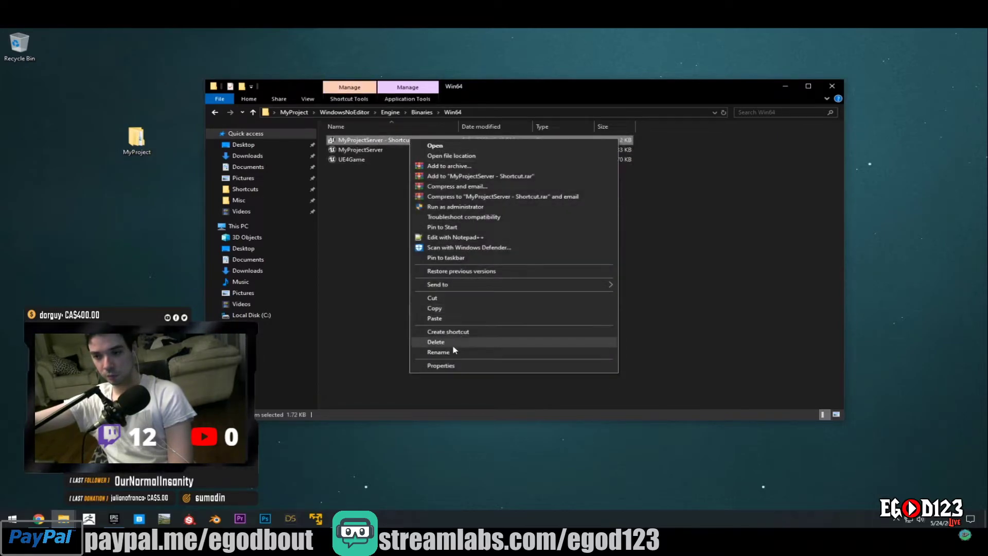
left_click(447, 366)
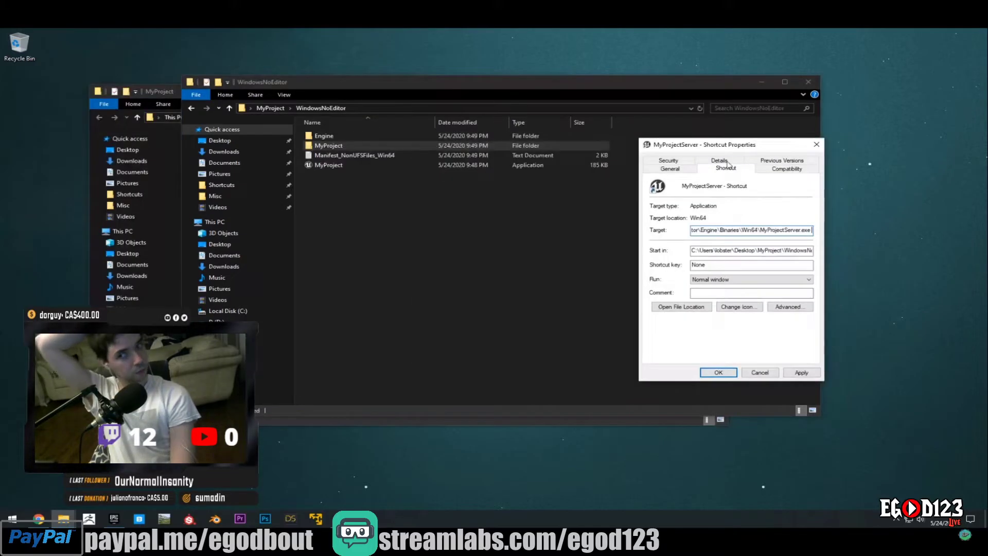
left_click_drag(720, 145, 749, 145)
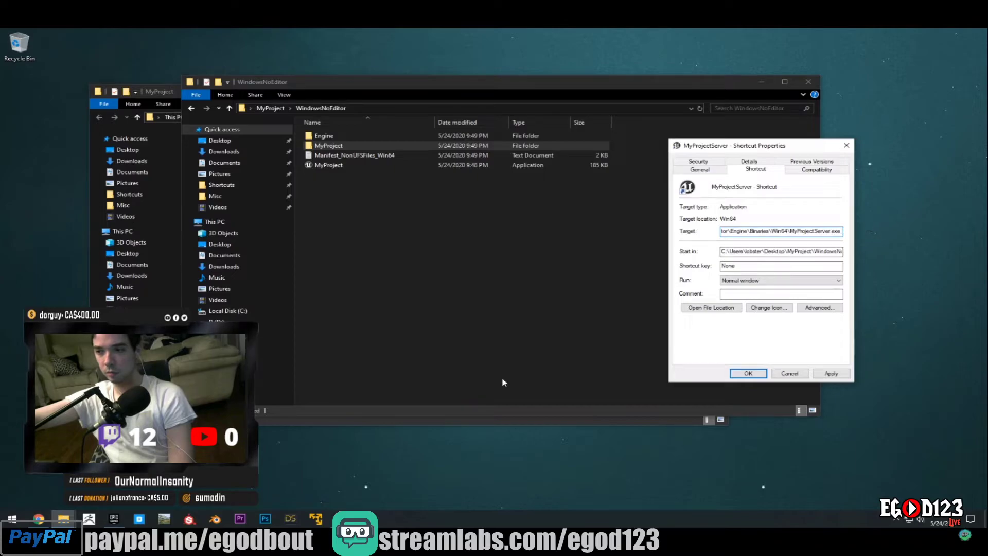
Open the Content\Maps folder of the MyProject source project and place its window beside the shortcut's properties
key("alt+Tab")
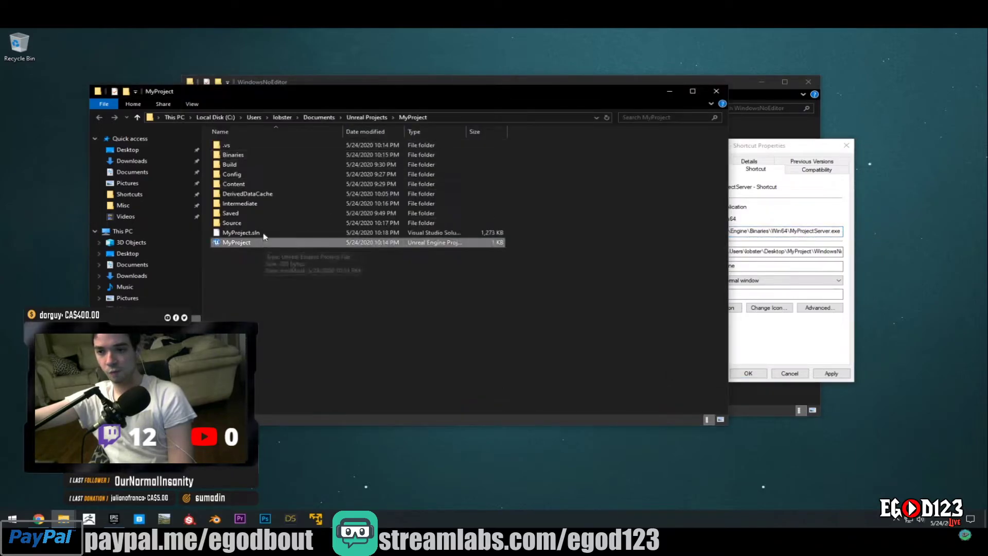
double_click(234, 185)
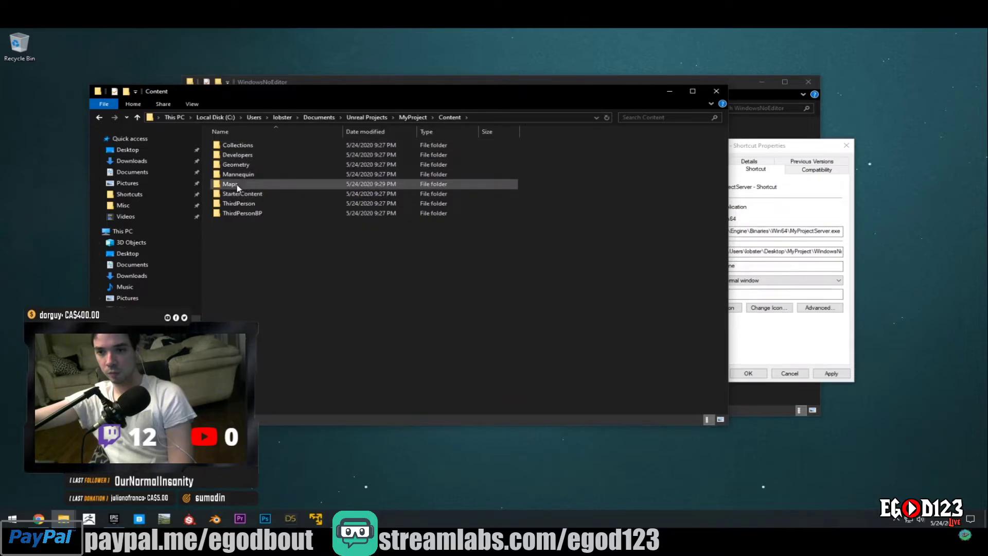
double_click(230, 184)
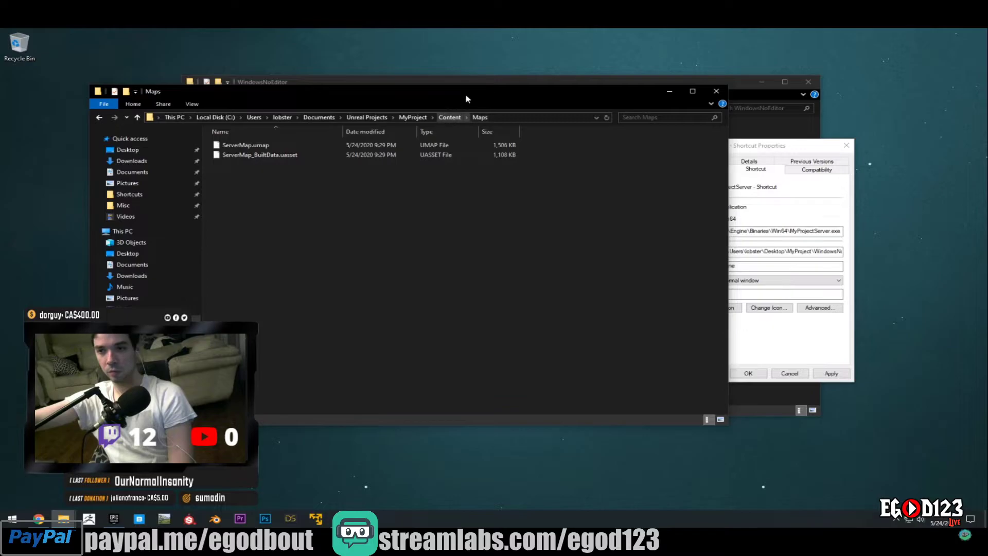
left_click_drag(465, 94, 431, 95)
Append " /Game/Maps/ServerMap -log" to the MyProjectServer shortcut's target and accept the properties
left_click(843, 230)
left_click(843, 230)
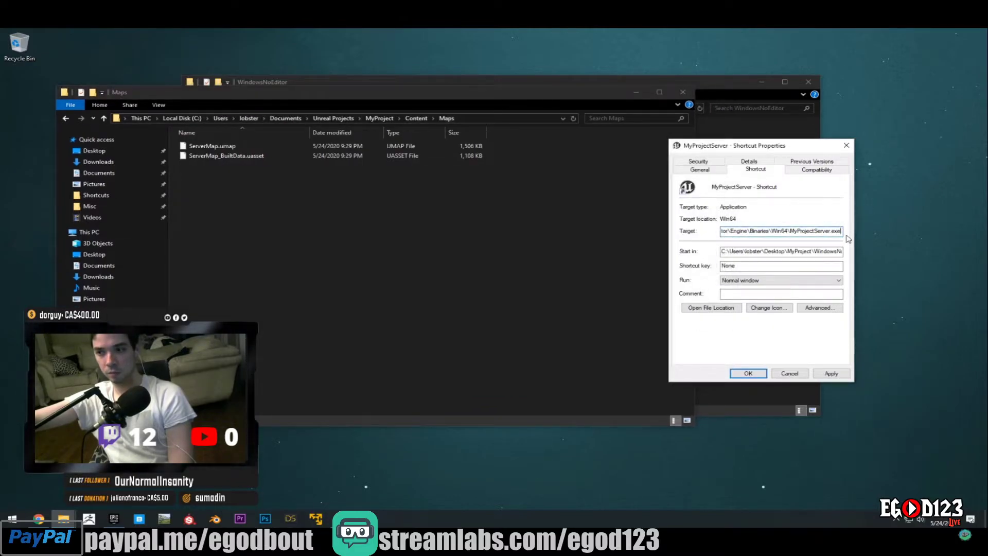
type("/G")
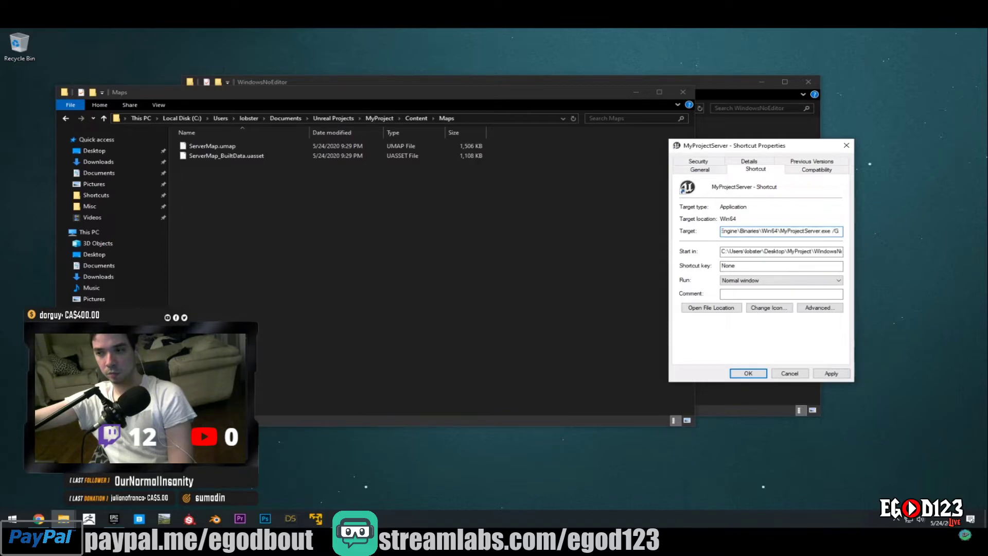
type("ame/")
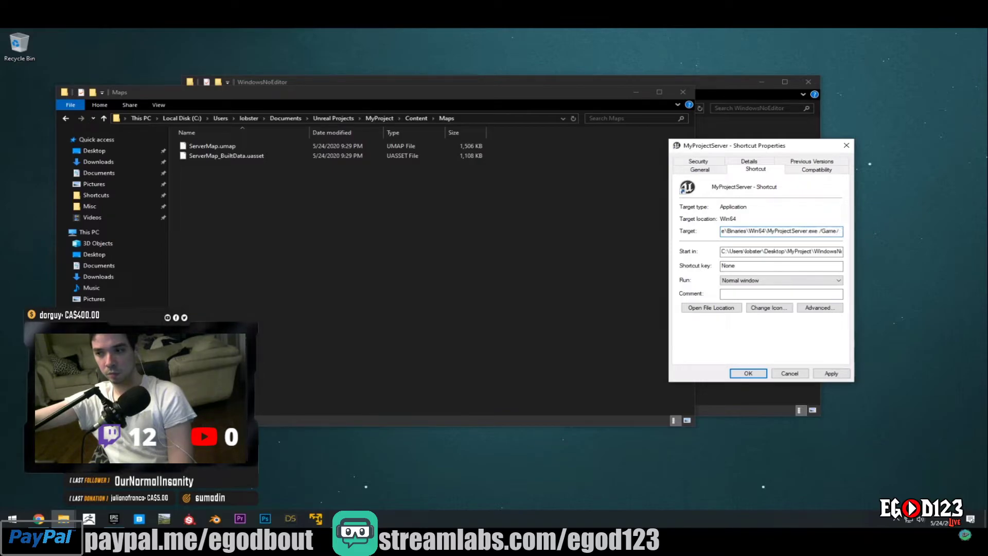
type("Maps")
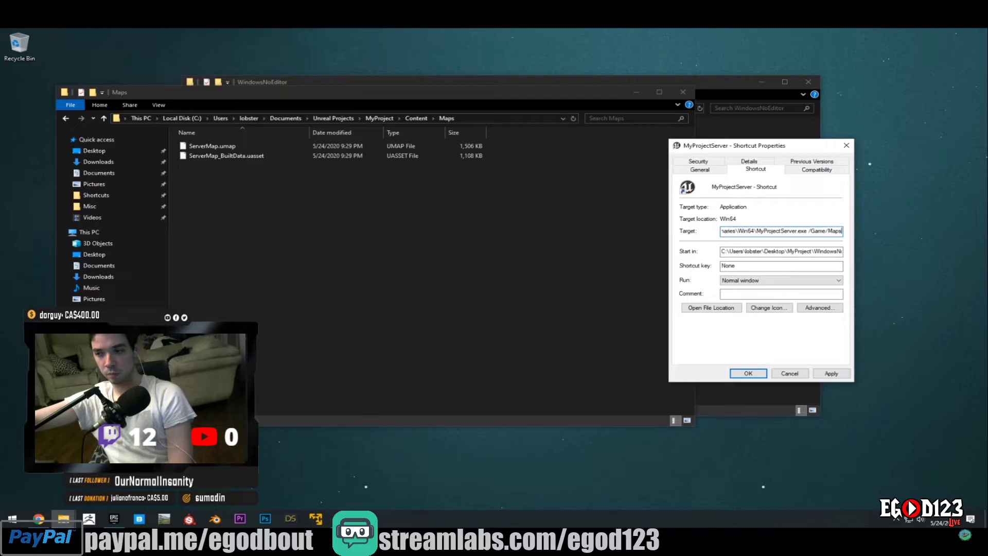
type("/Server")
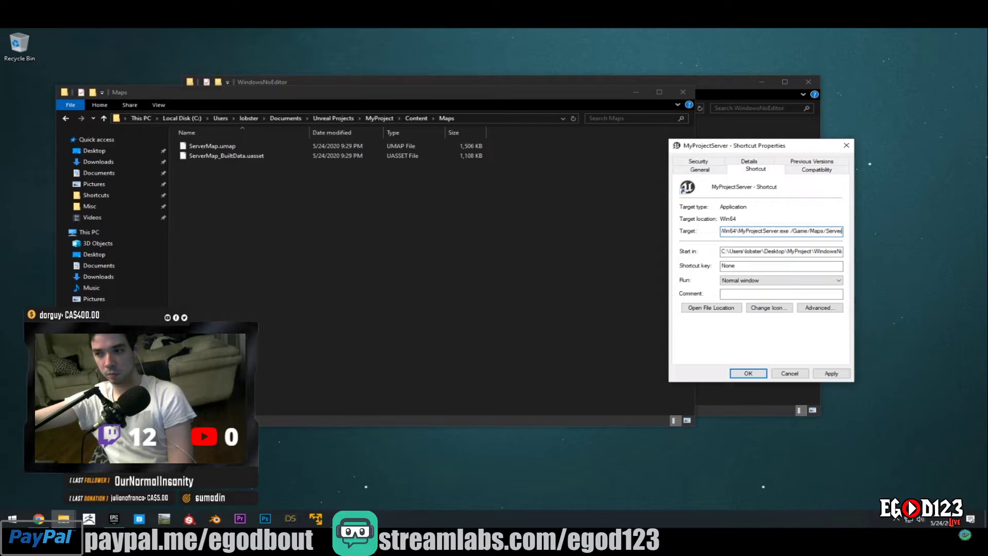
type("Map")
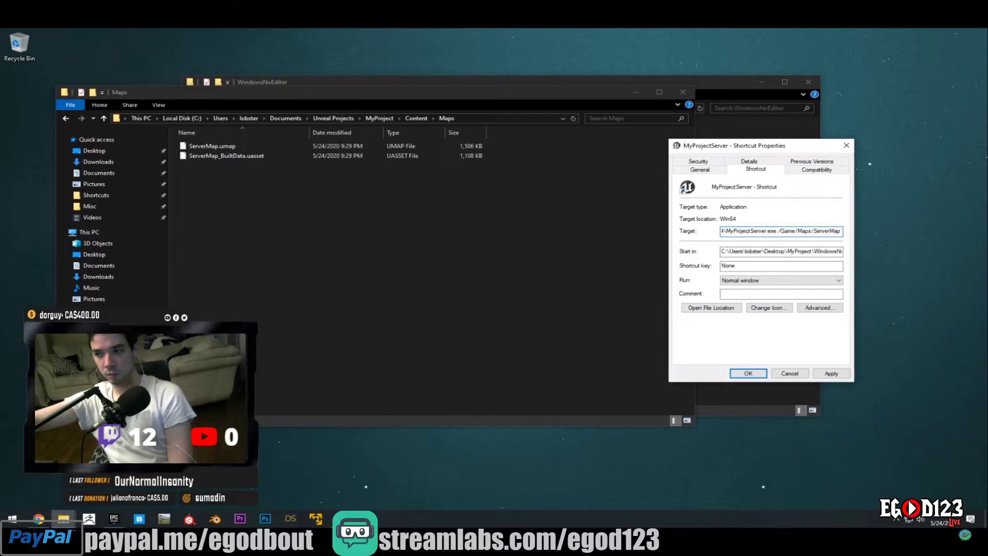
type(" -log")
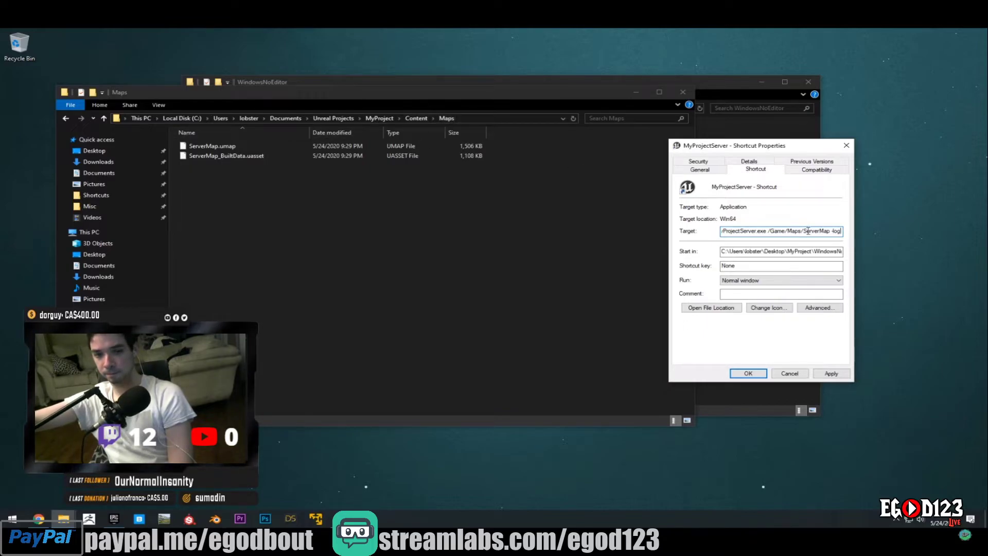
left_click(319, 146)
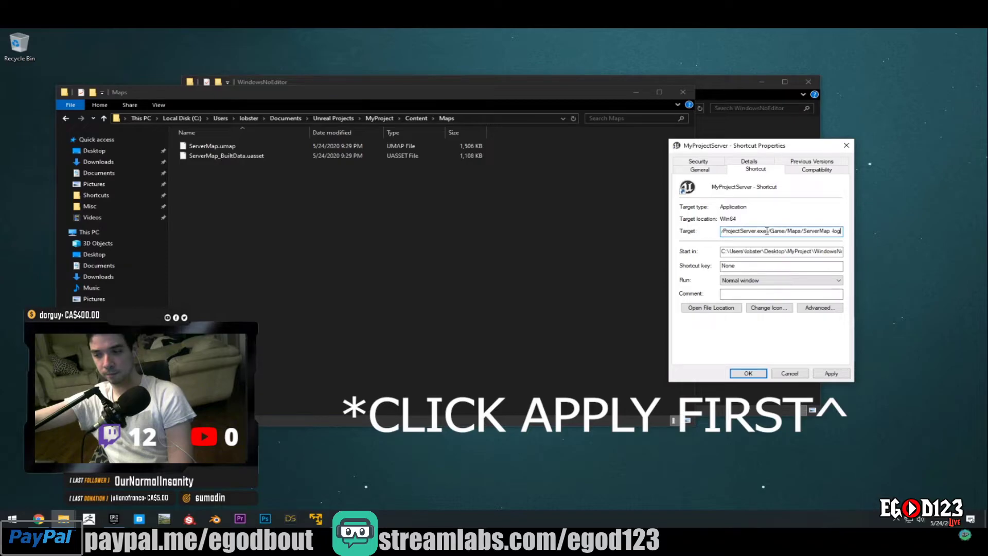
left_click(748, 374)
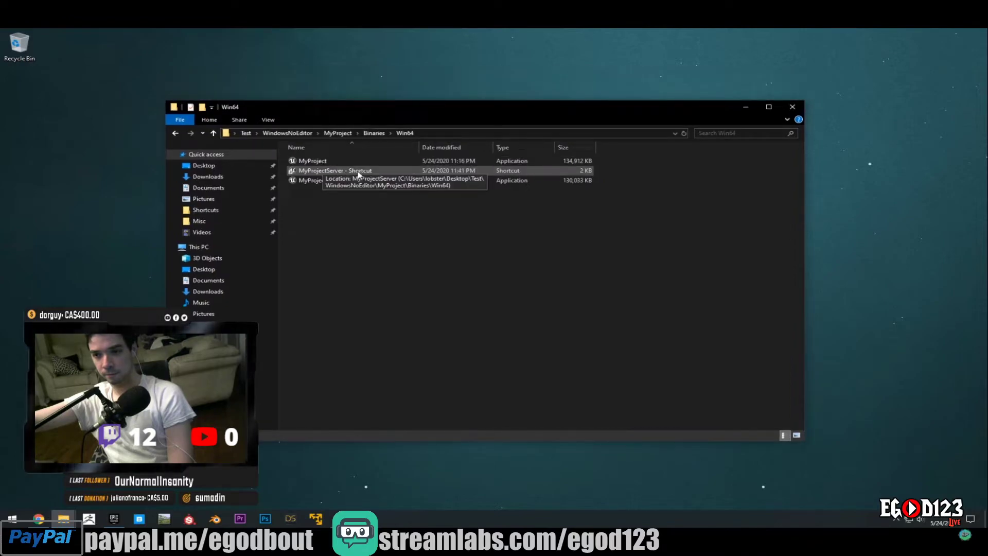
Launch the dedicated server from the MyProjectServer shortcut in MyProject\Binaries\Win64 and close the folder window
double_click(359, 174)
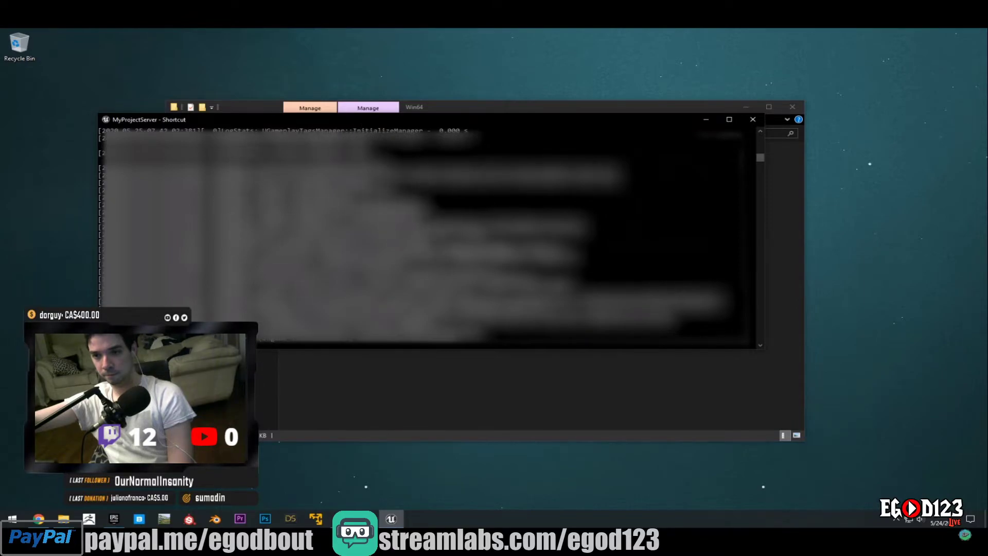
left_click_drag(360, 119, 372, 119)
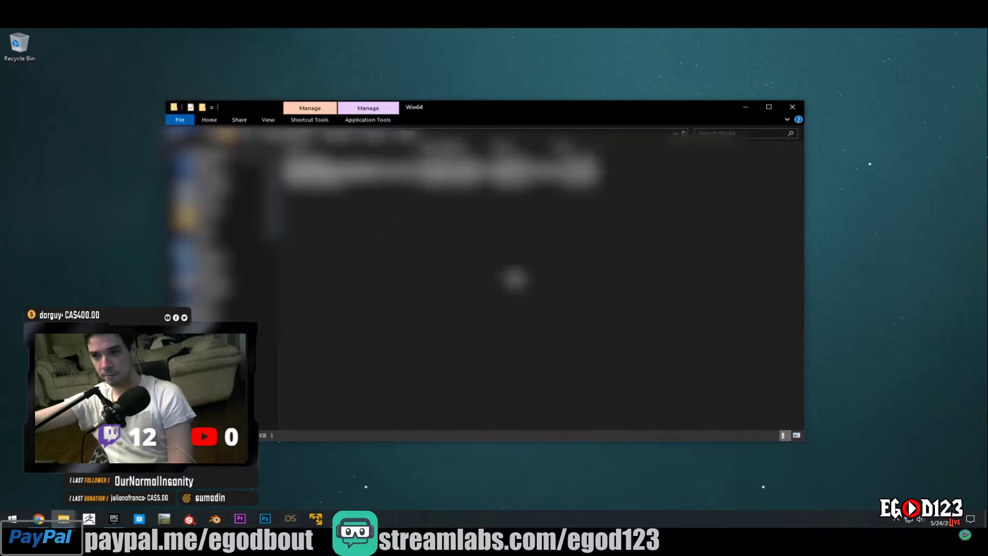
left_click_drag(625, 115, 677, 106)
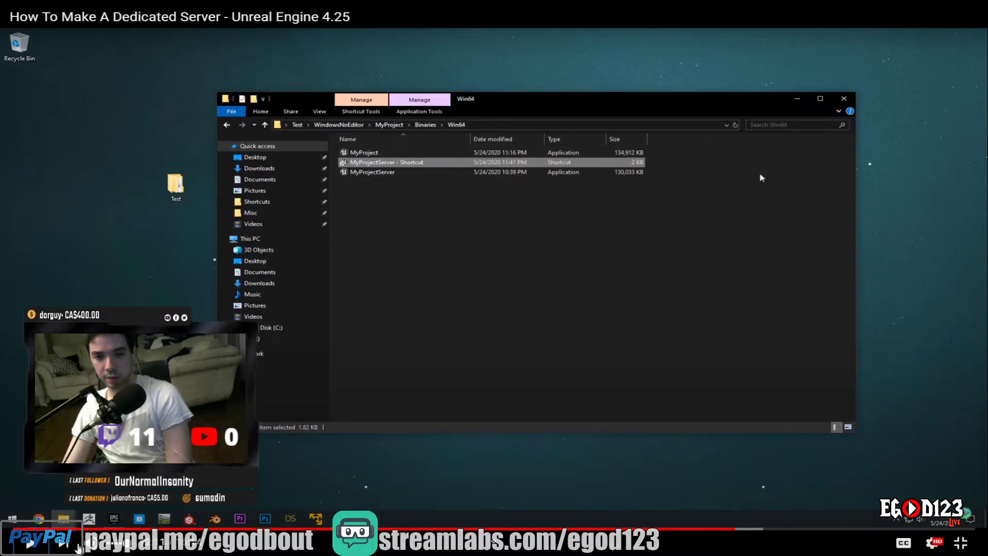
left_click(844, 98)
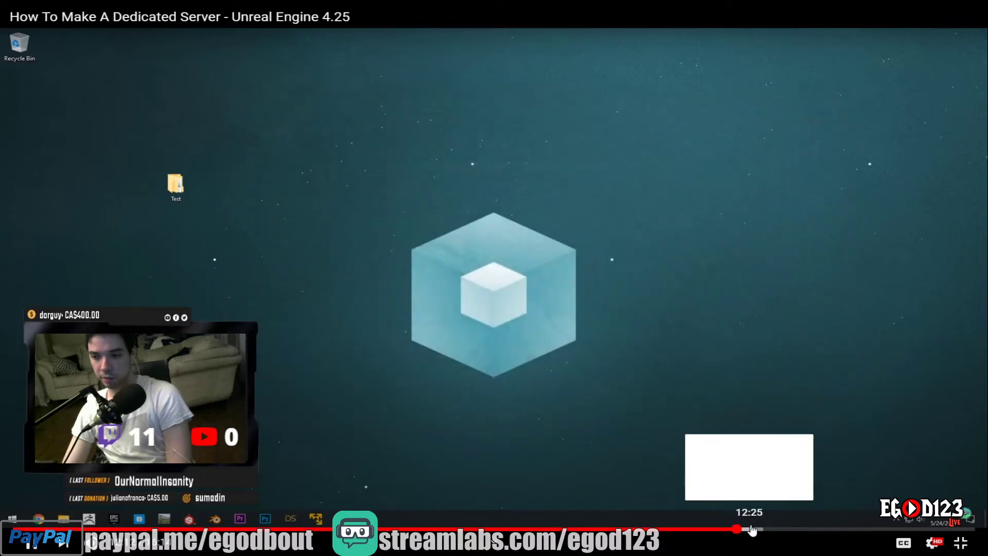
Skip ahead through the rest of the dedicated server tutorial, leave full-screen playback and minimize the browser
left_click(771, 534)
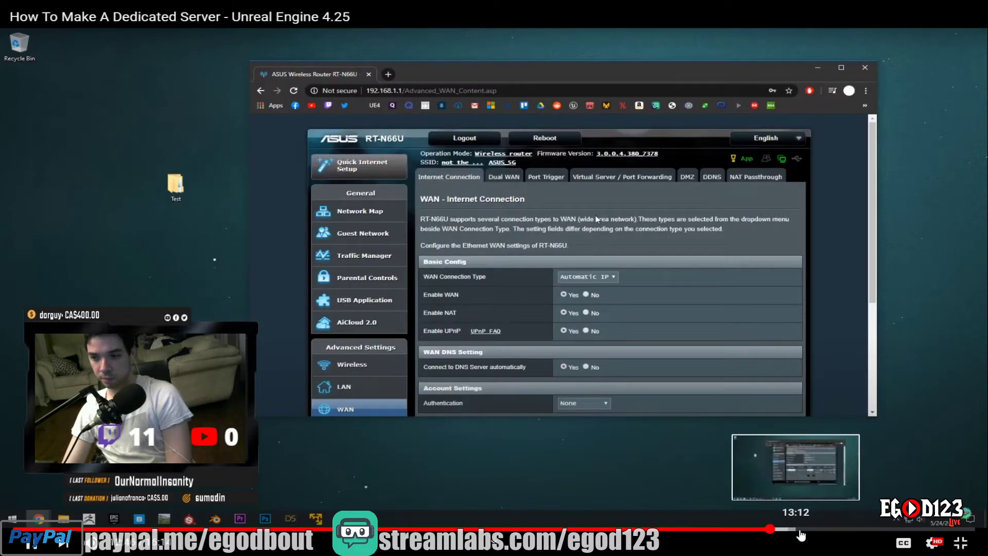
left_click(849, 533)
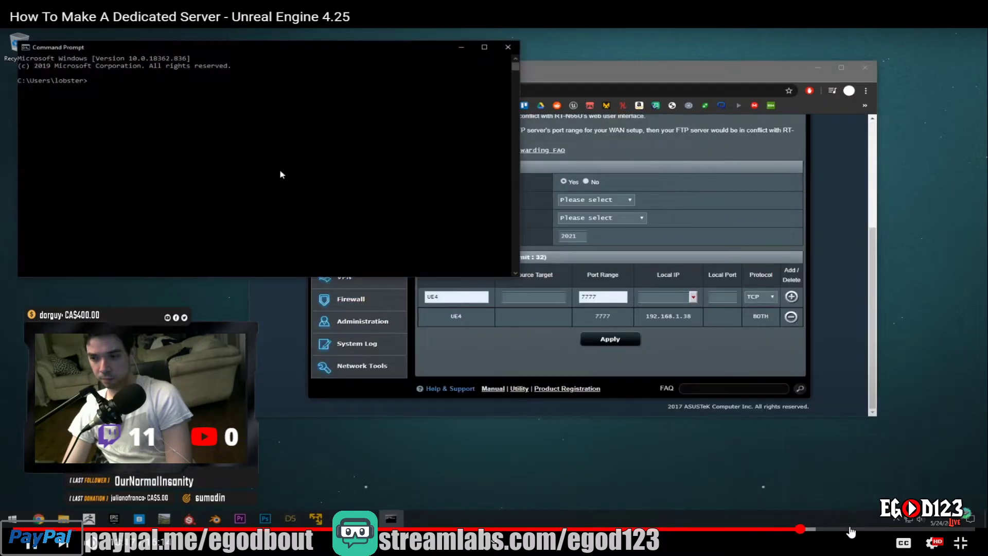
left_click(850, 532)
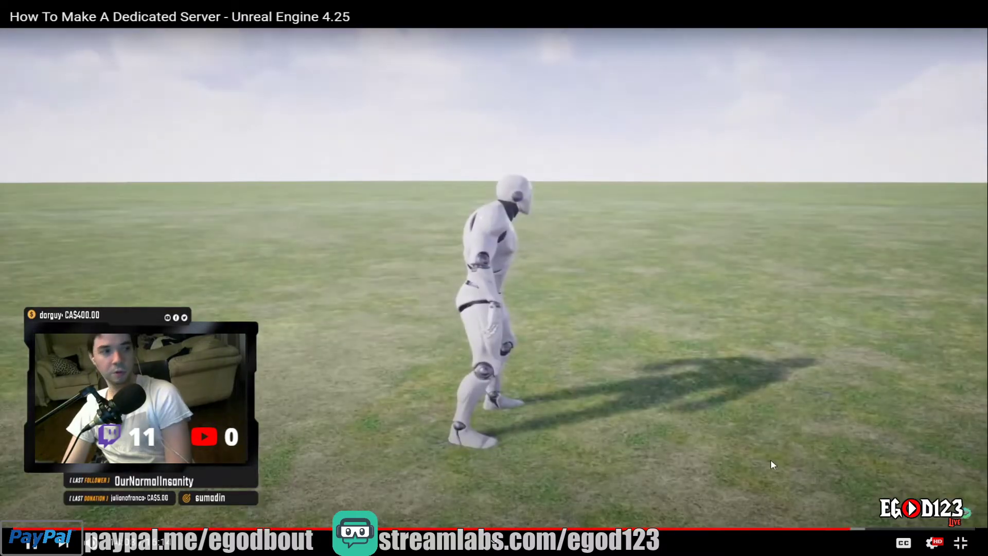
key("Escape")
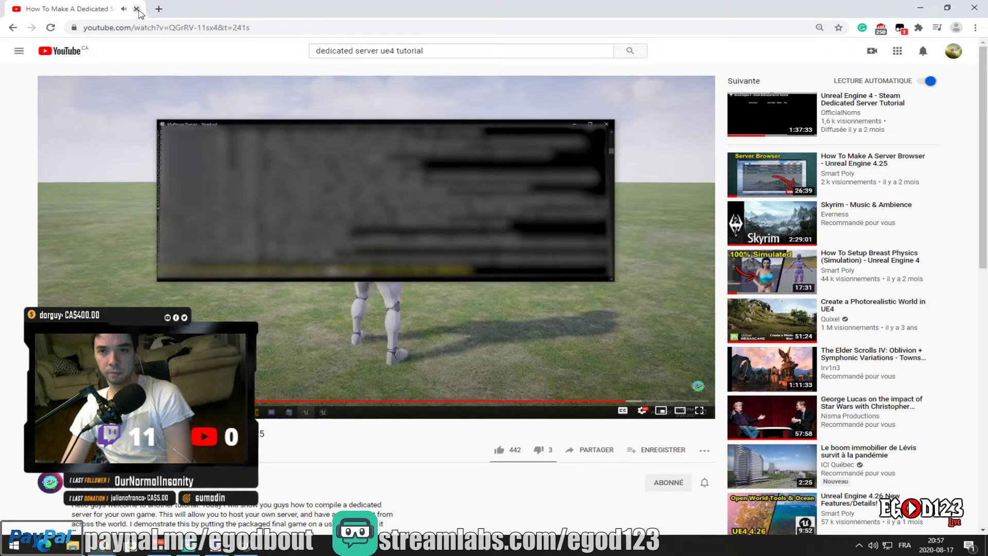
left_click(247, 548)
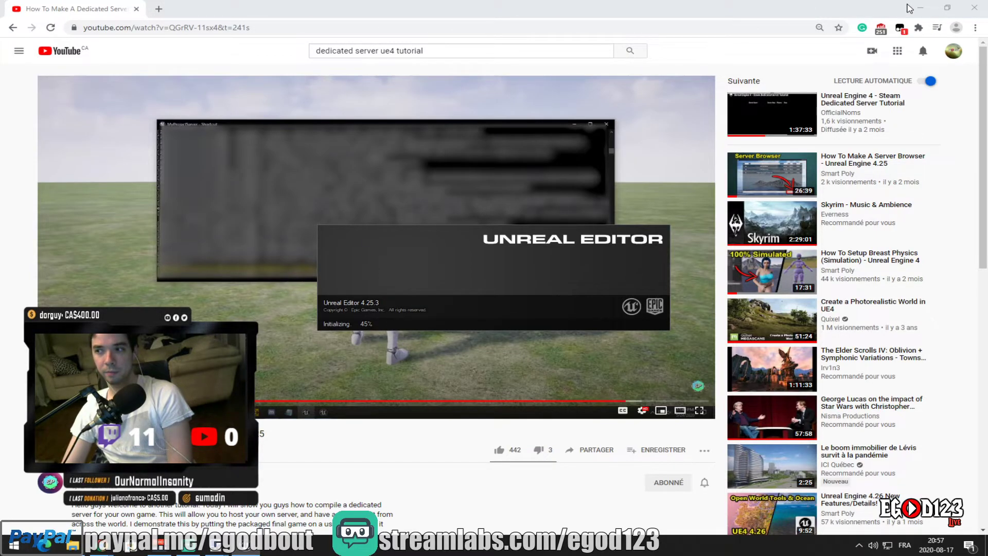
left_click(913, 8)
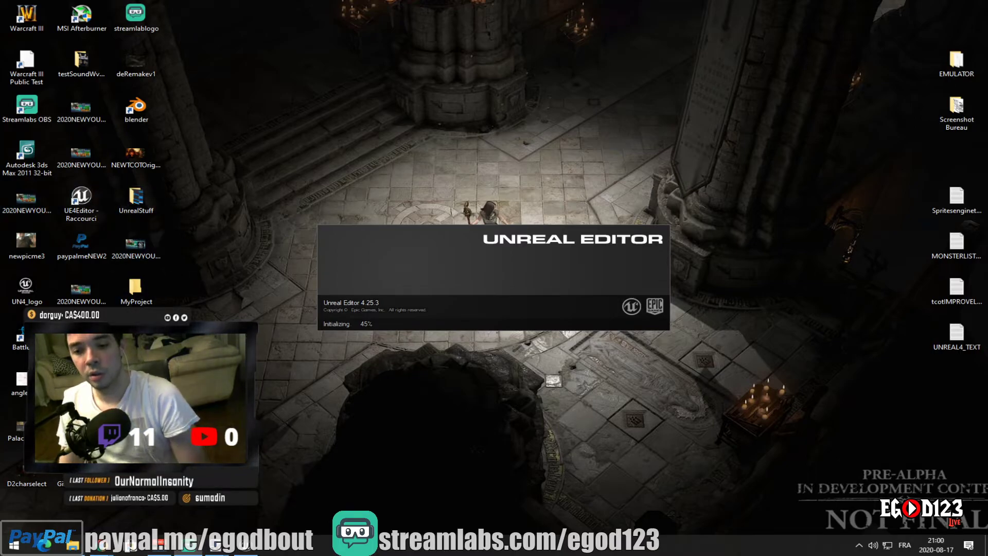
Find Battle.net among the installed applications and launch it
left_click(16, 543)
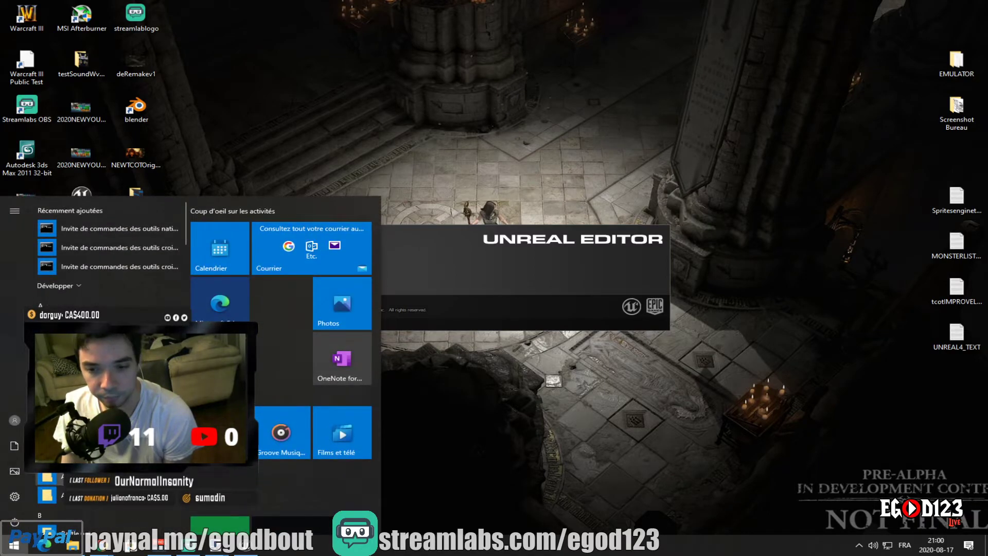
scroll(108, 361, "down", 10)
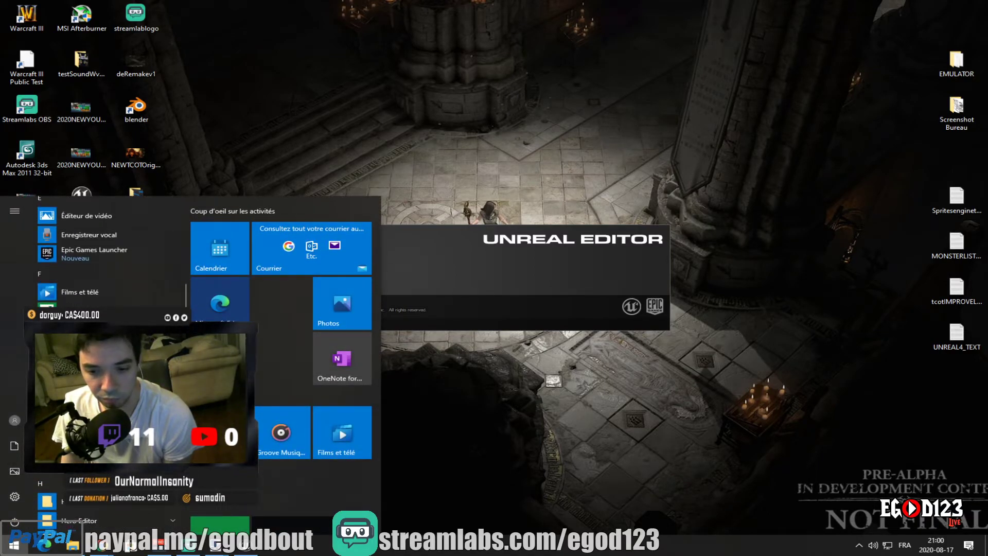
scroll(108, 360, "down", 8)
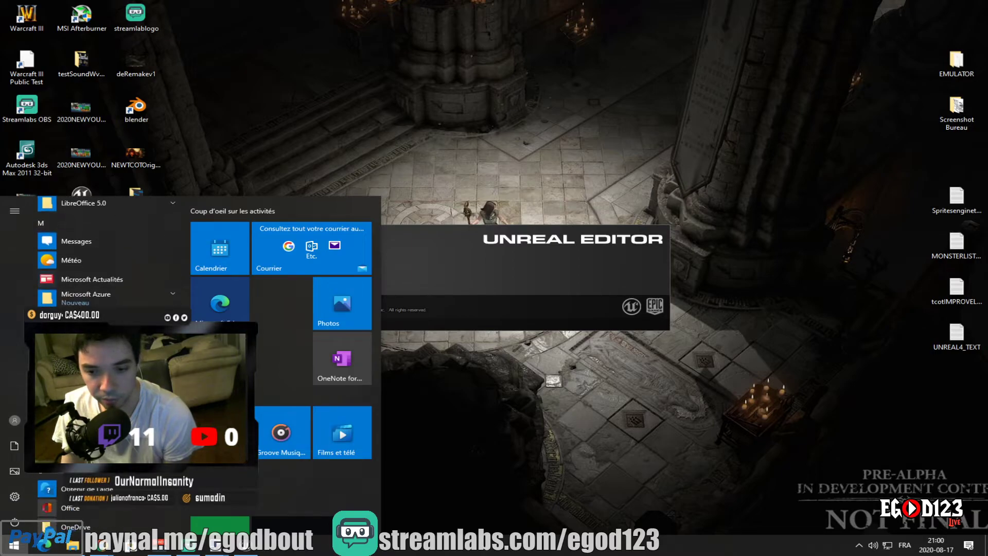
scroll(108, 360, "down", 8)
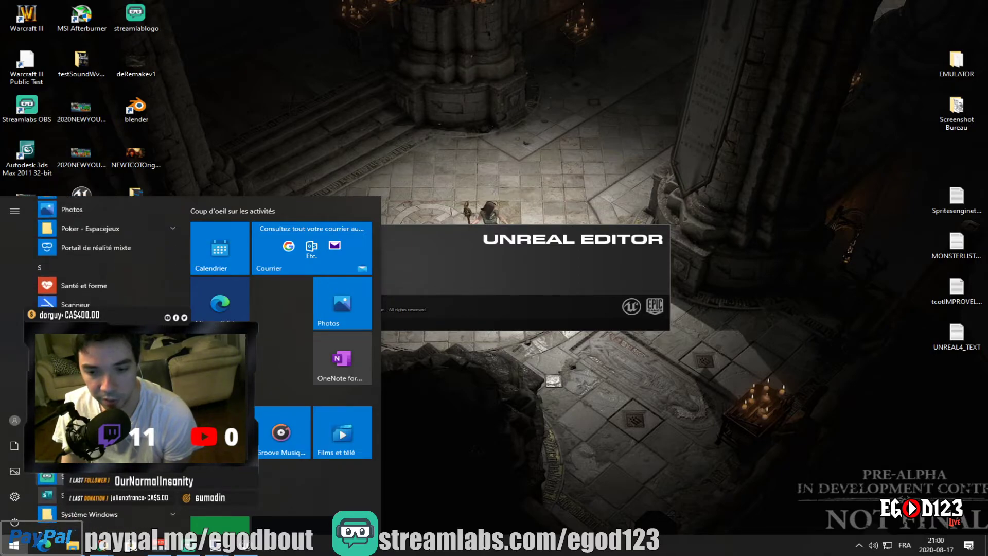
scroll(108, 361, "up", 20)
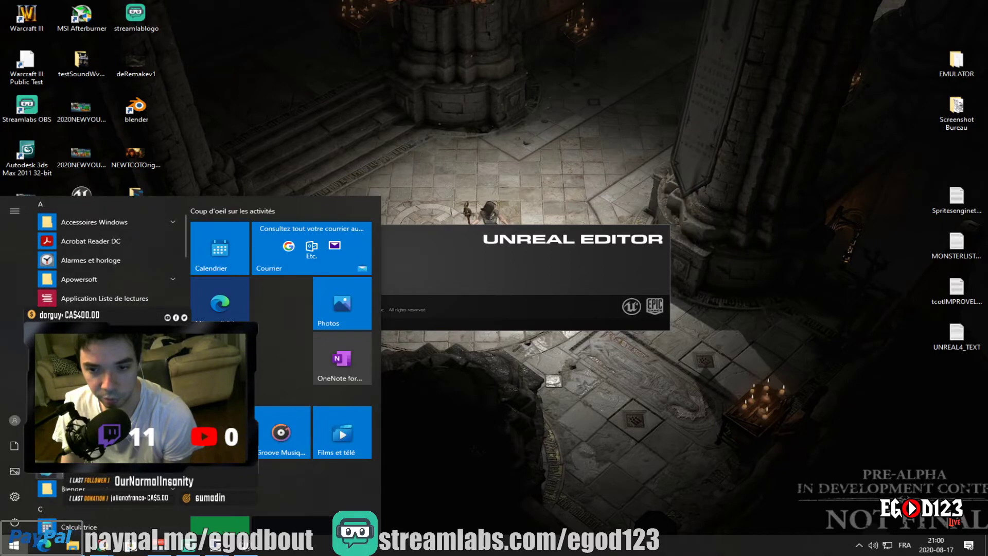
scroll(66, 280, "down", 2)
left_click(66, 280)
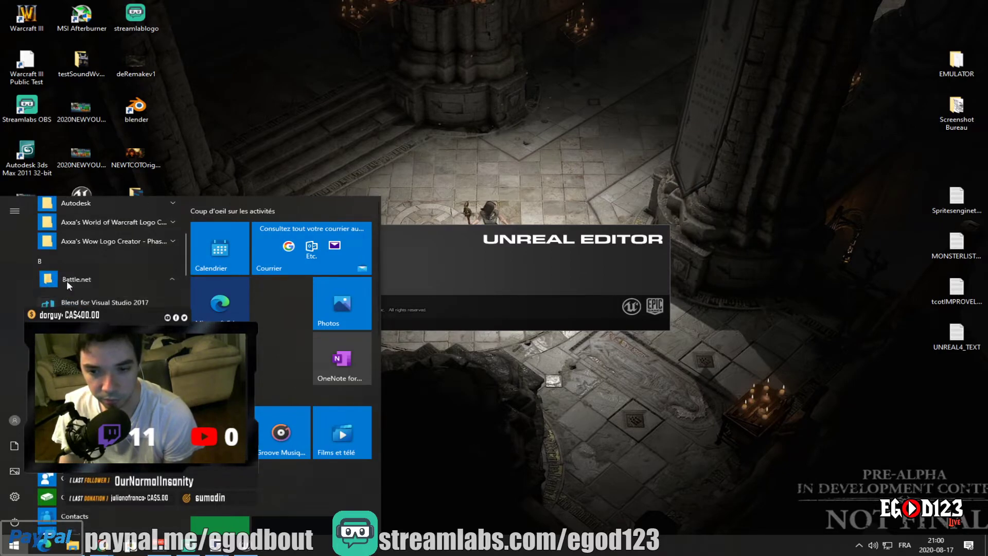
left_click(76, 298)
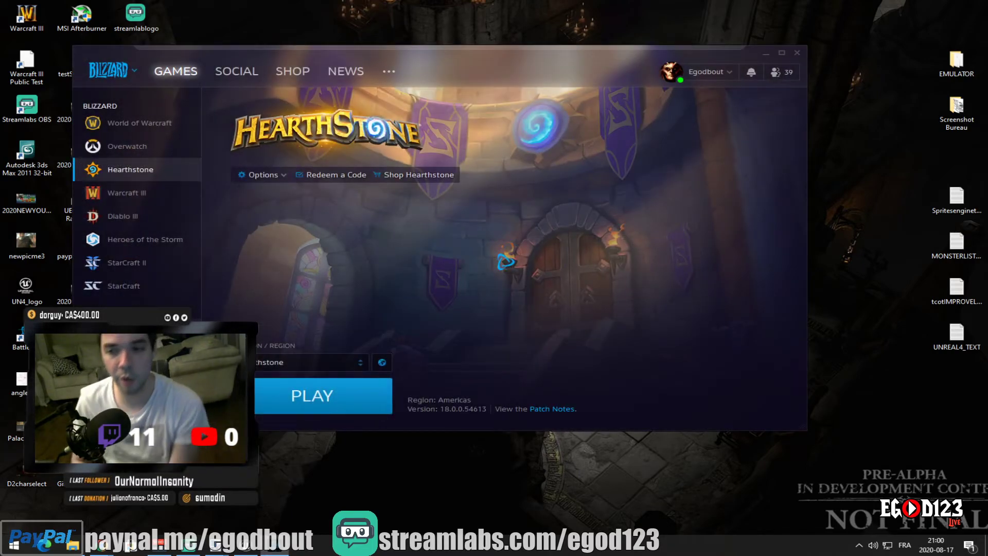
View the Warcraft III page and its featured news in the Battle.net launcher, and close the launcher
left_click(154, 196)
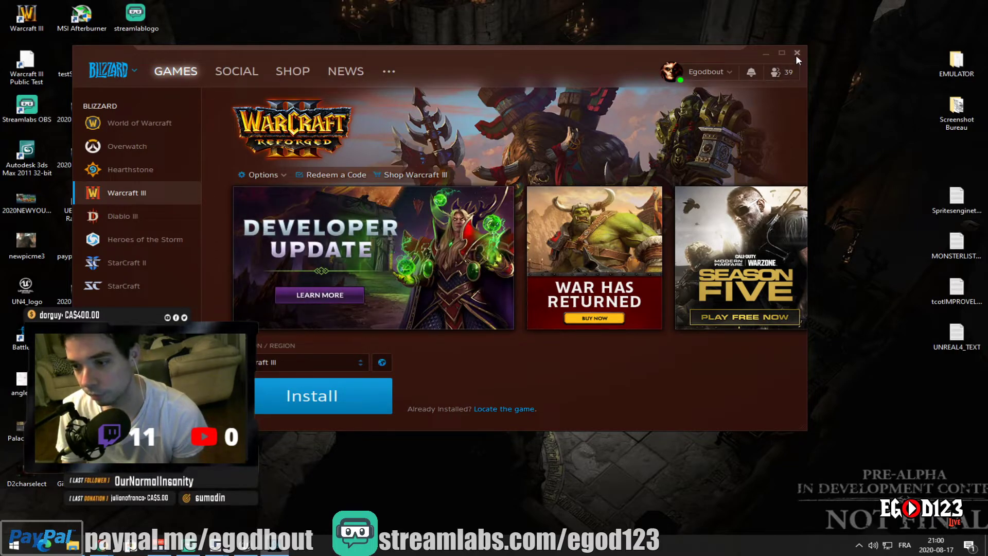
left_click(250, 260)
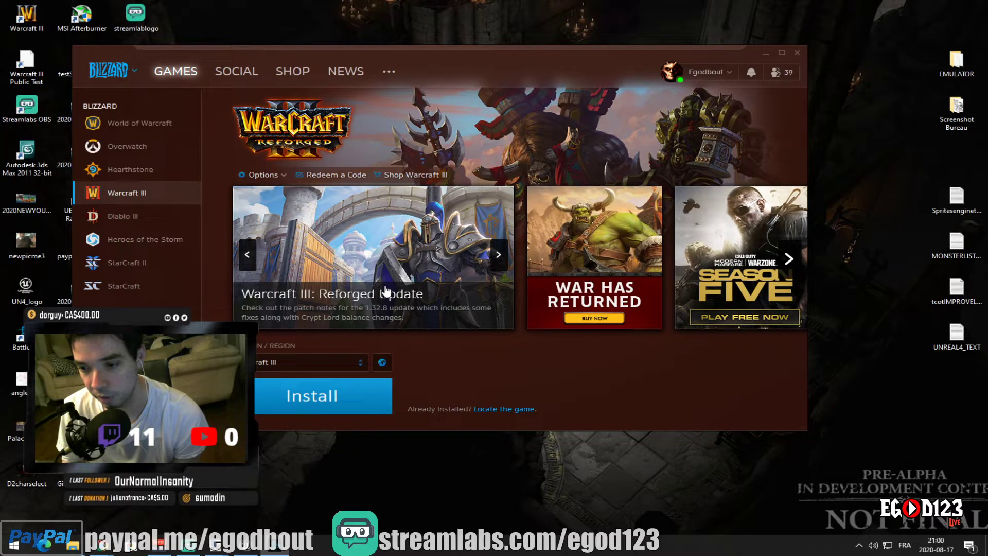
left_click(797, 52)
left_click_drag(798, 51, 715, 98)
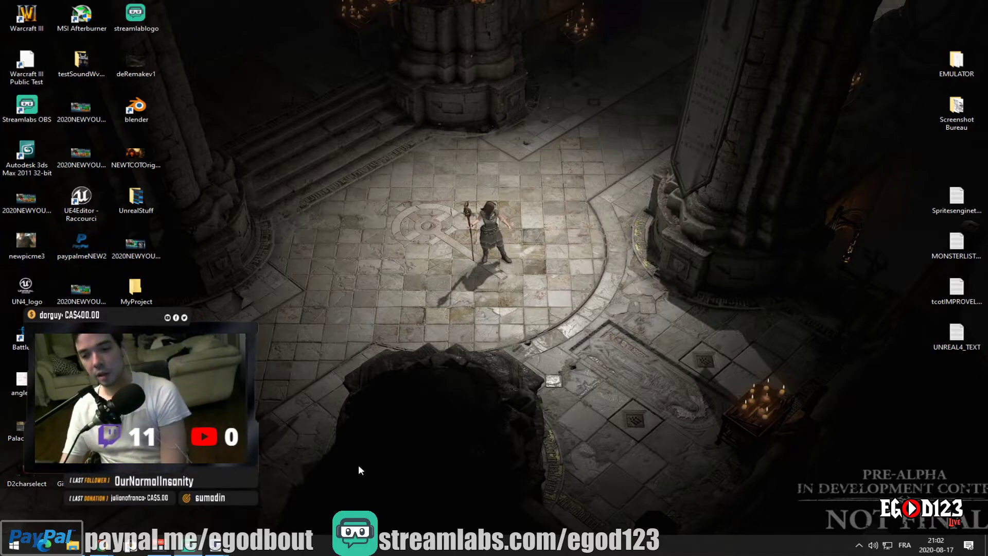
Launch Unreal Engine 4.25.3 from the Epic Games Launcher library, minimize the launcher and open the recent project MyProject
left_click(199, 543)
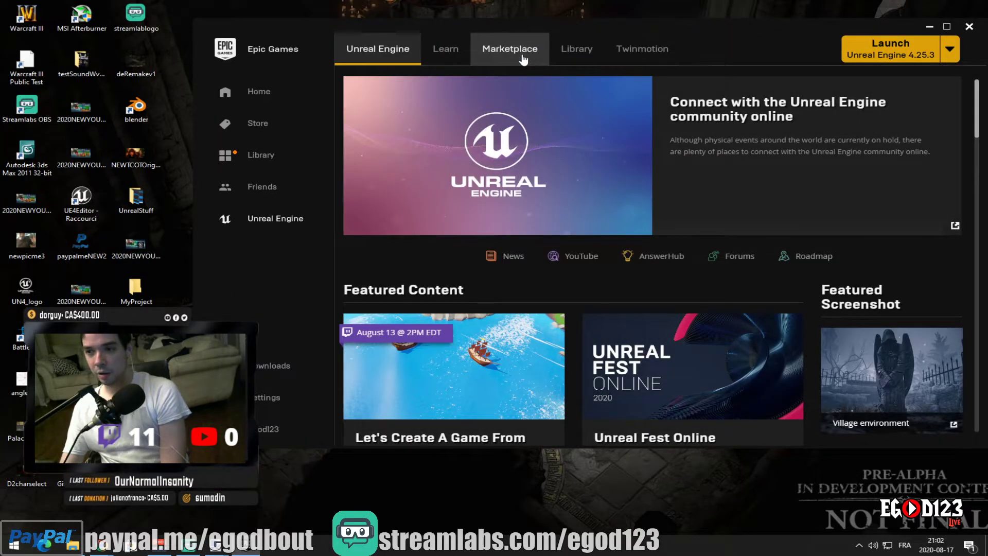
left_click(572, 50)
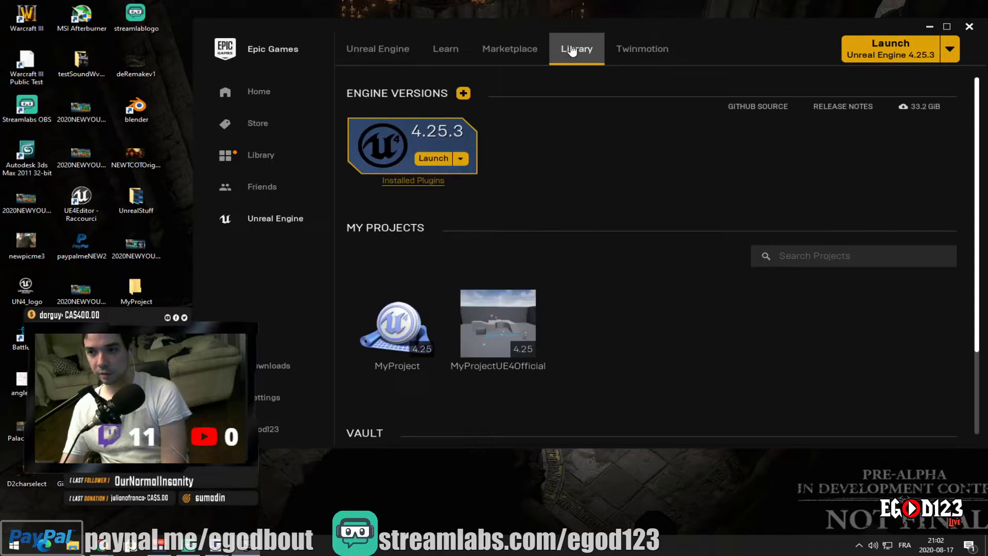
left_click(442, 159)
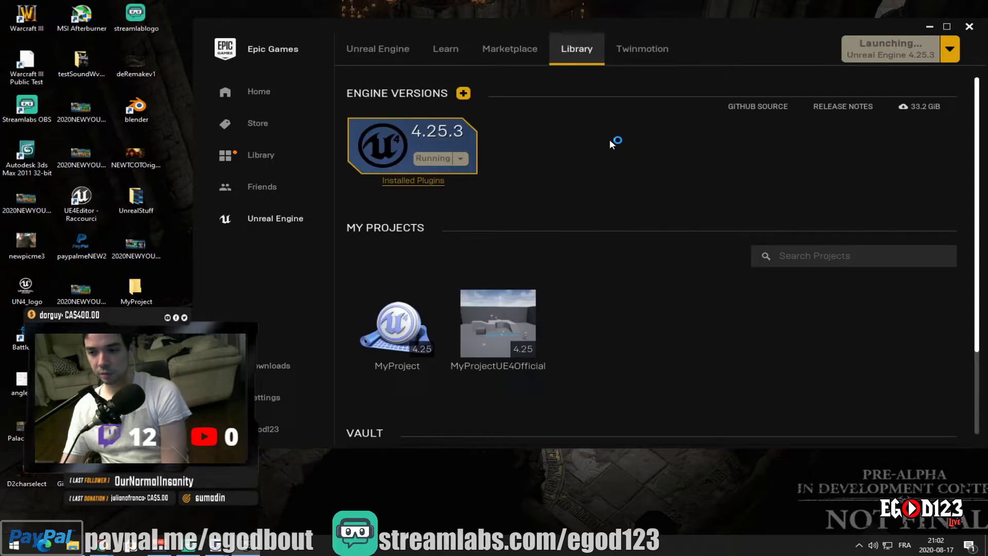
left_click(921, 29)
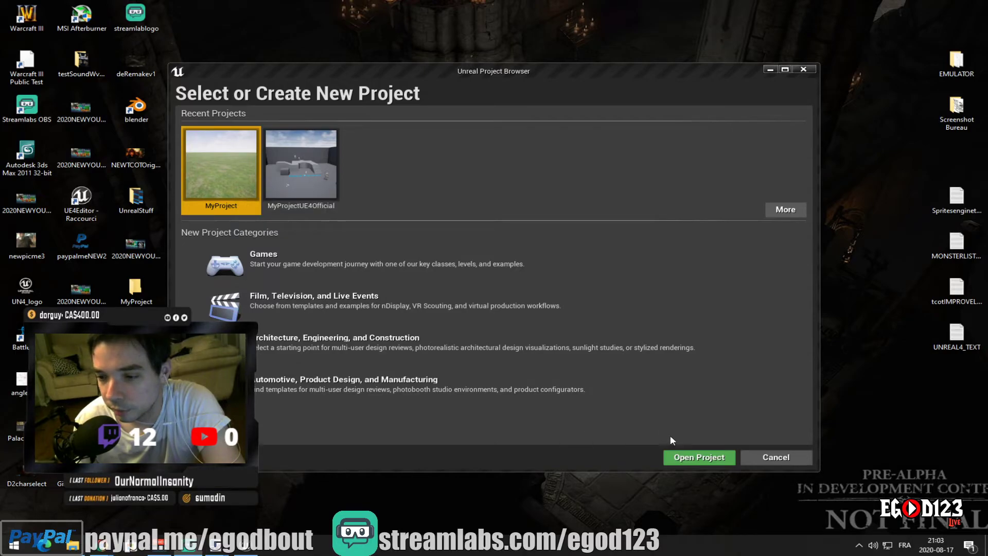
left_click(672, 456)
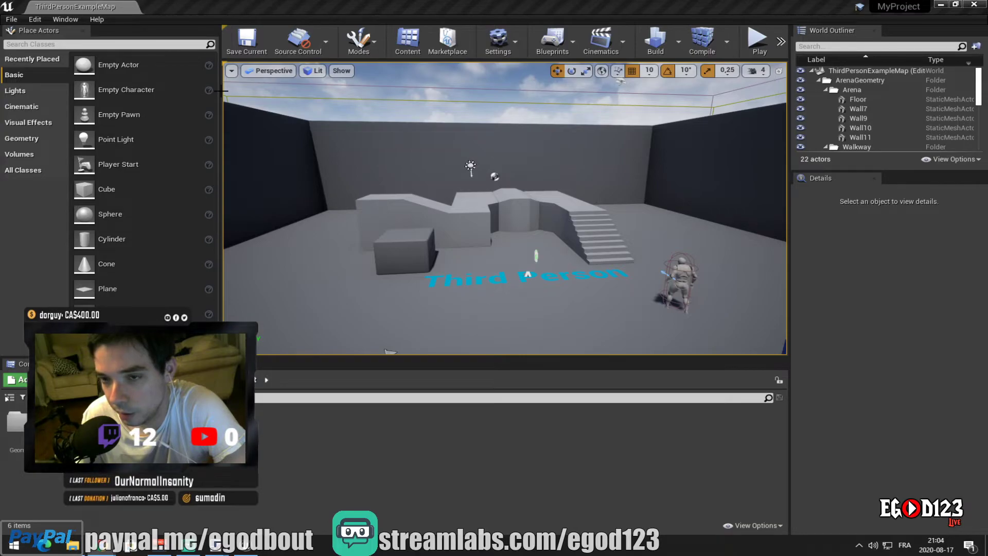
Open the ServerMap level from the project's Maps content folder
left_click(11, 20)
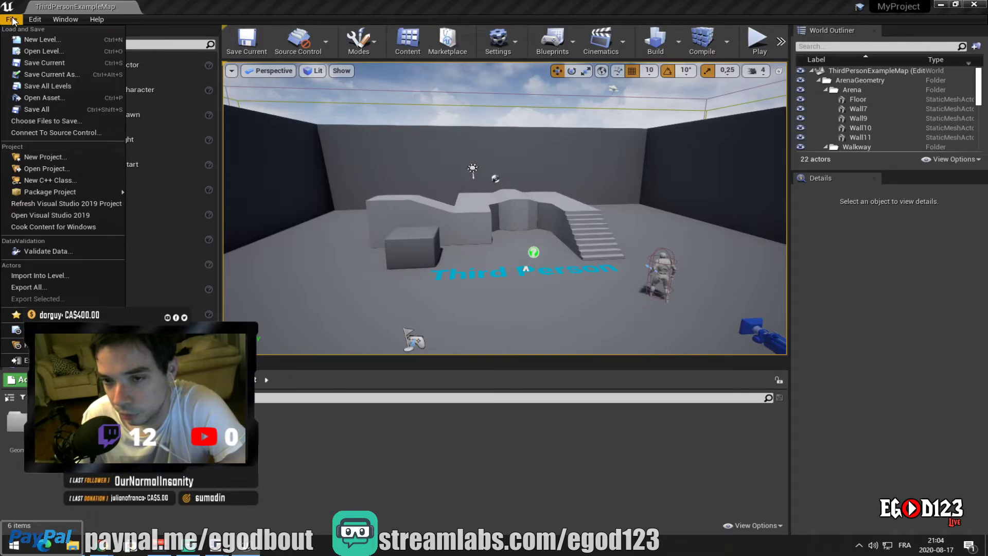
left_click(12, 20)
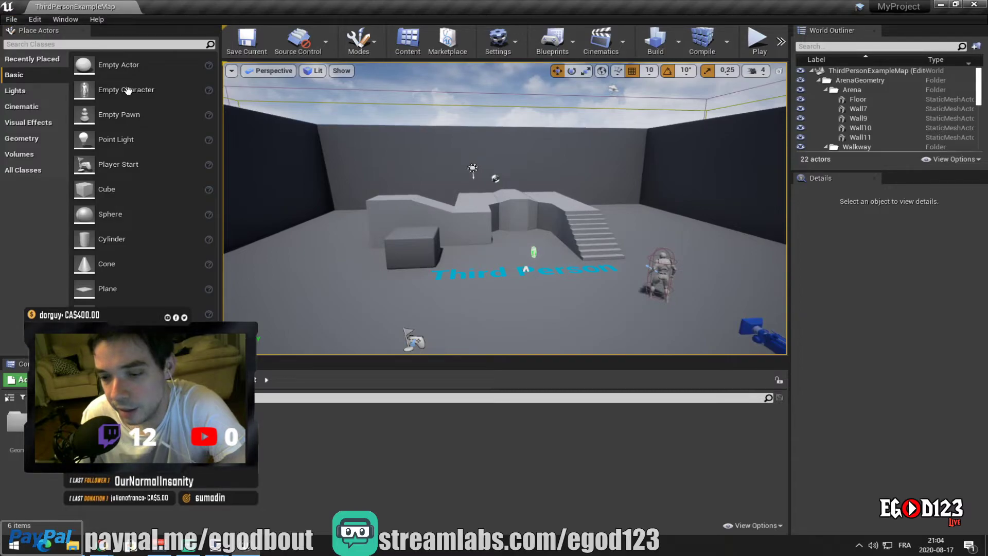
double_click(115, 432)
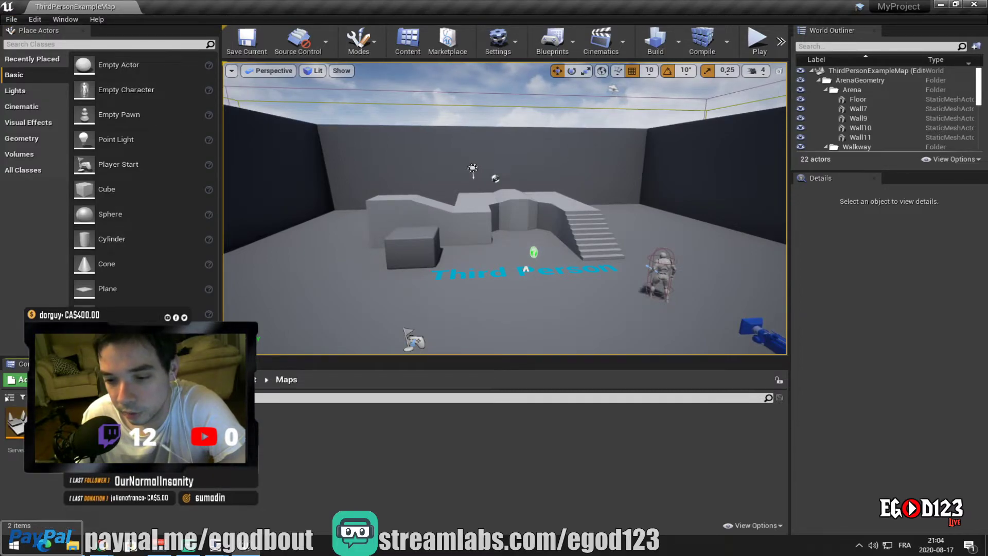
left_click(30, 431)
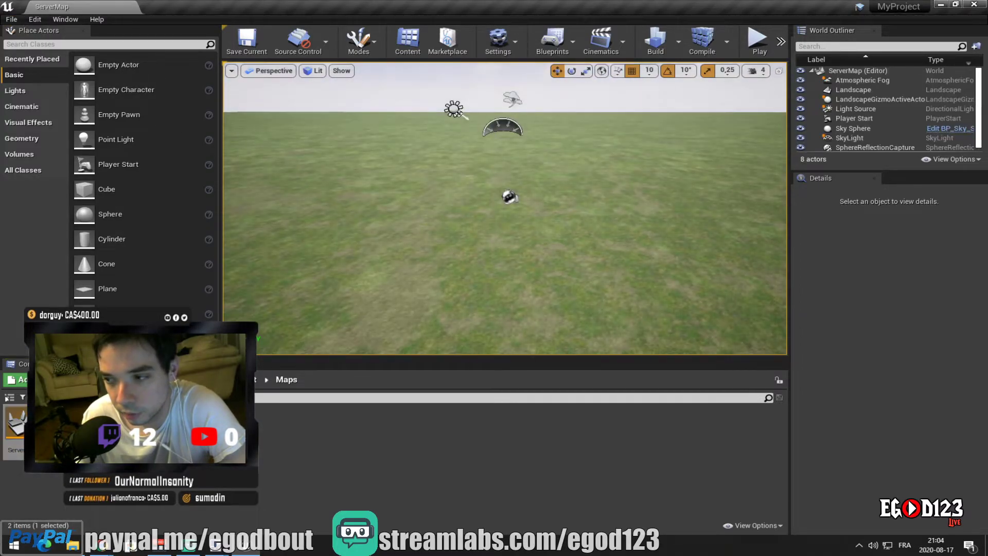
Look over the ServerMap scene, selecting the sphere reflection capture and the landscape
scroll(533, 206, "up", 5)
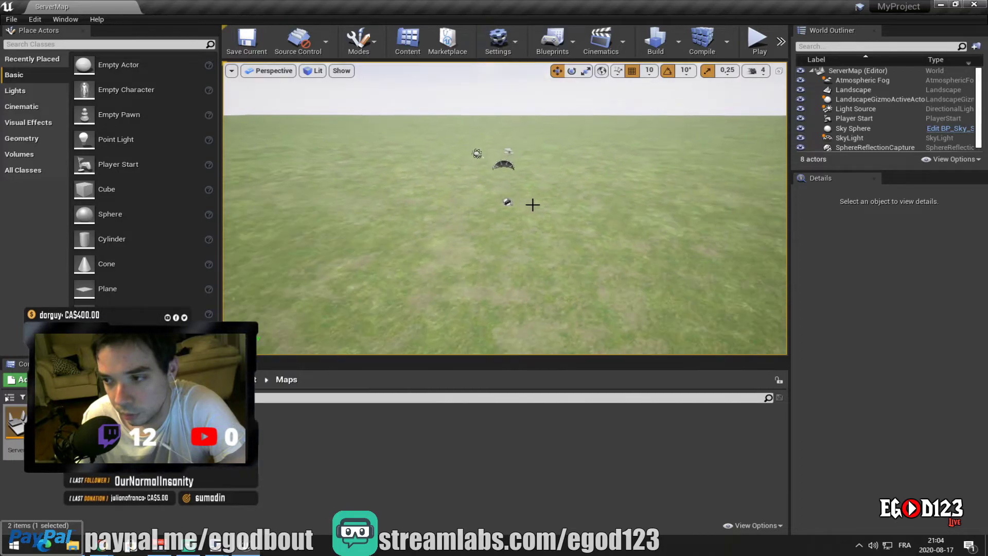
left_click(513, 191)
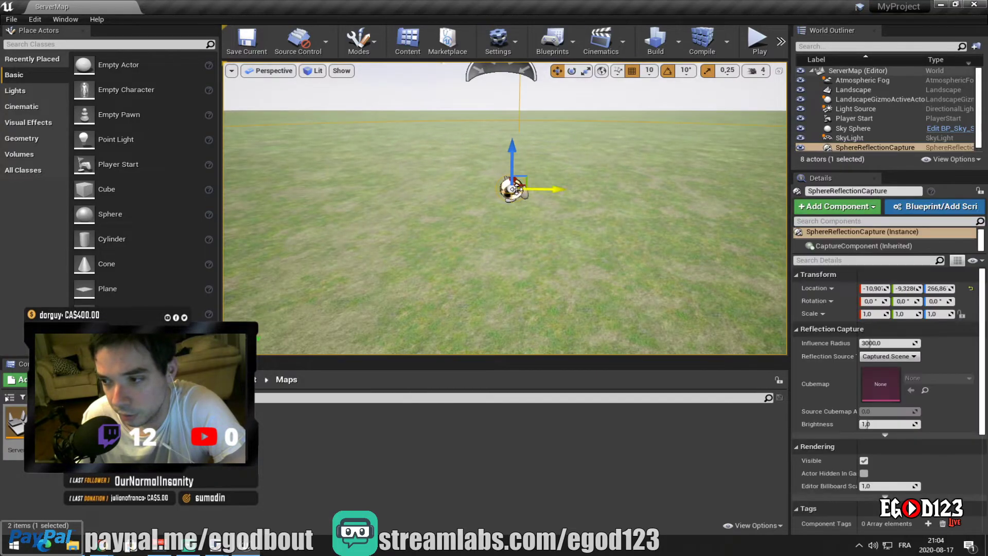
left_click(554, 243)
scroll(554, 243, "down", 5)
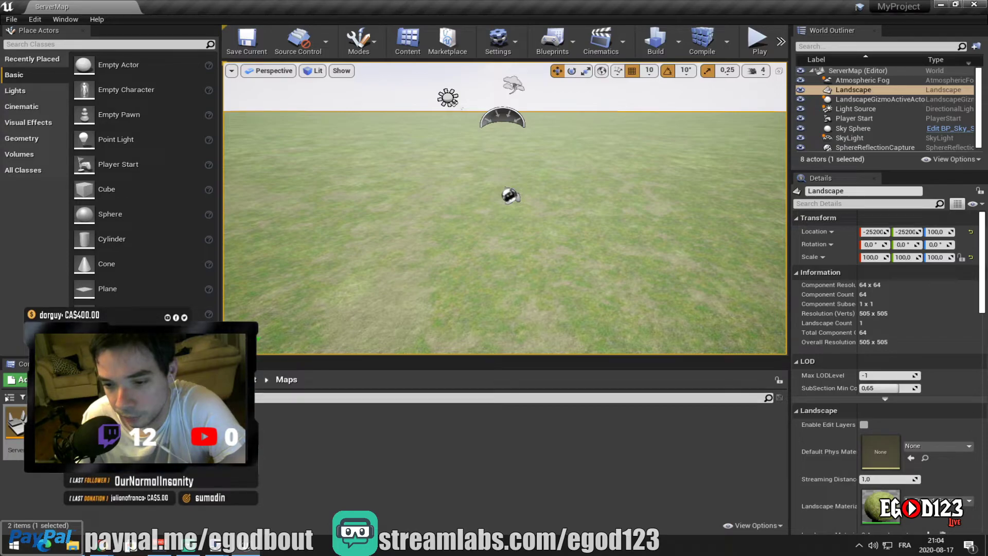
Switch to the YouTube dedicated server tutorial and review its parts on creating the server map and setting default maps
mouse_move(106, 545)
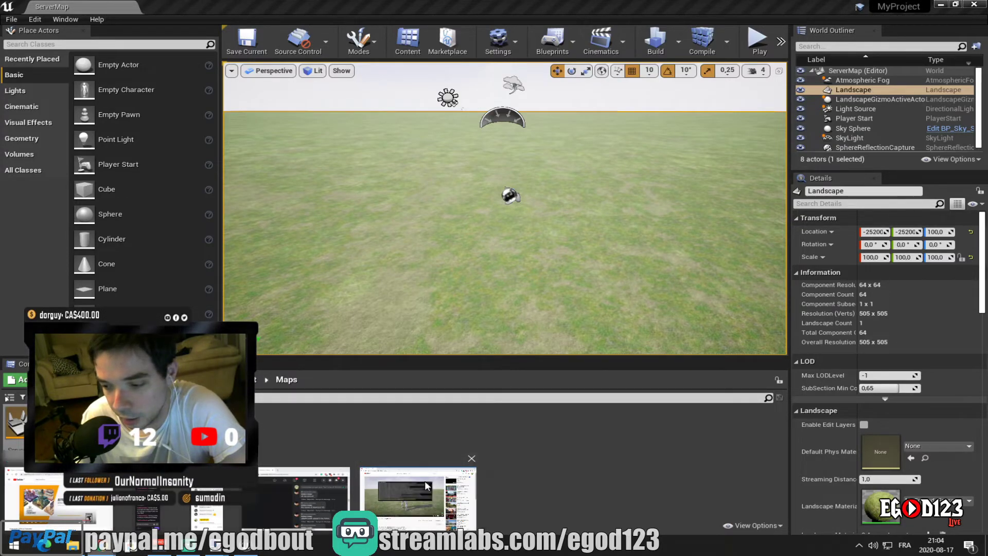
left_click(420, 489)
left_click(256, 402)
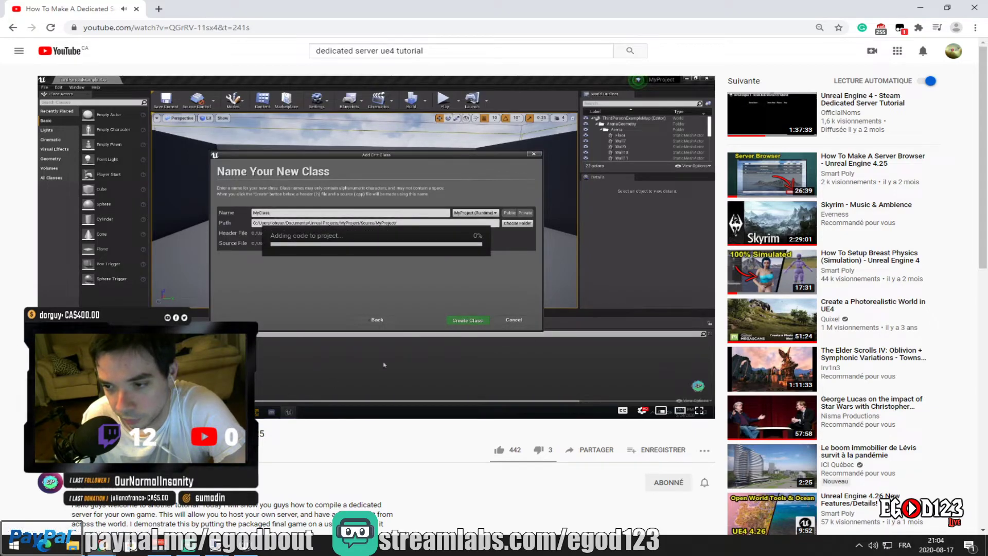
left_click(288, 401)
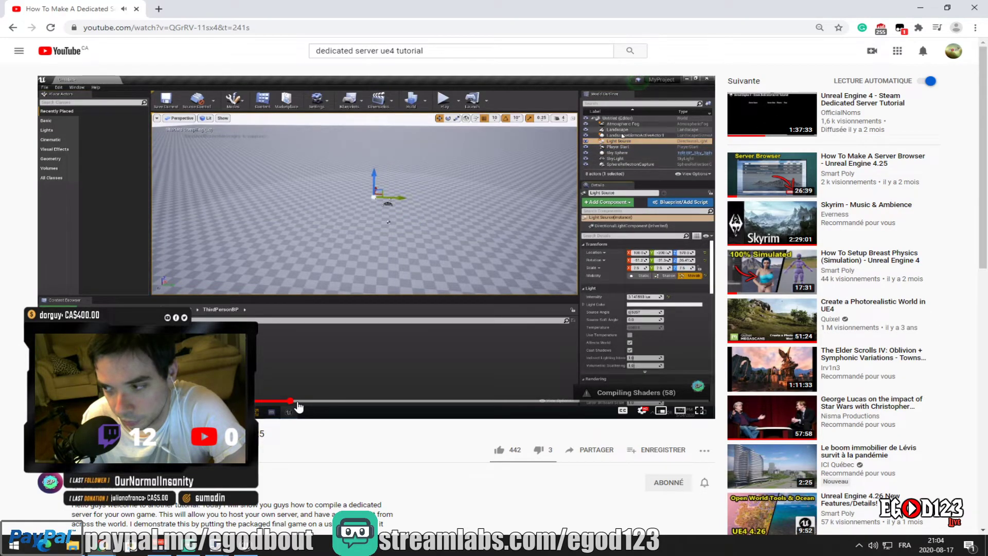
left_click(286, 401)
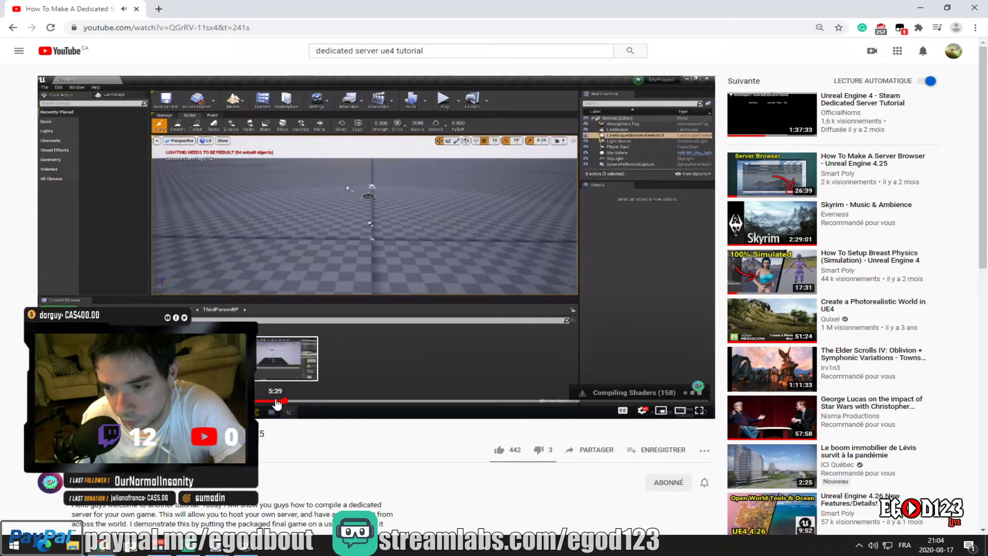
left_click(300, 401)
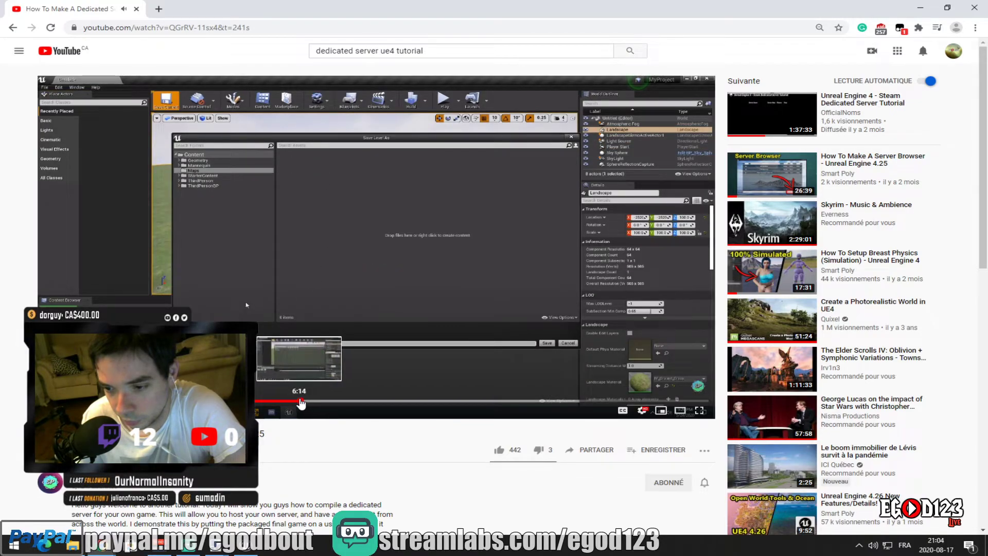
left_click(300, 400)
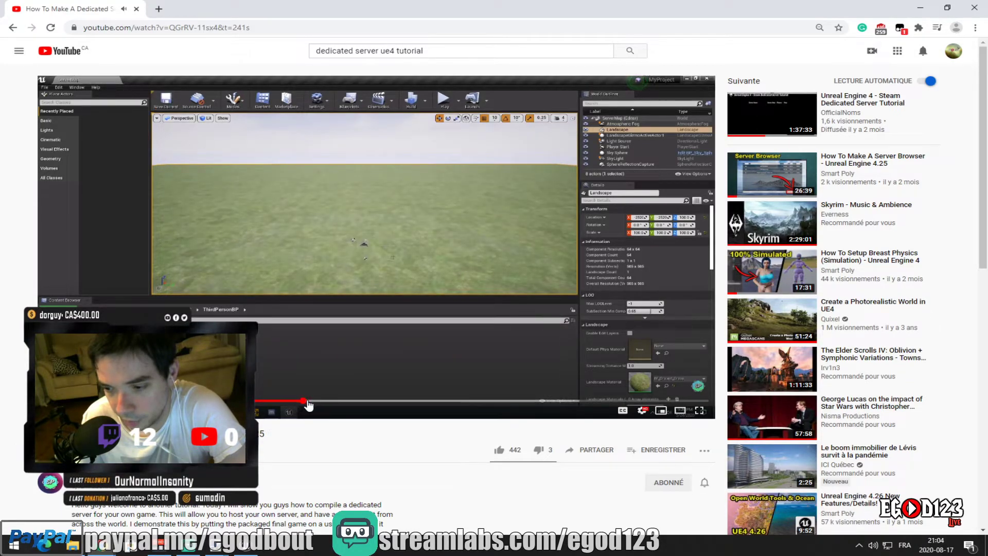
left_click(308, 400)
left_click(316, 400)
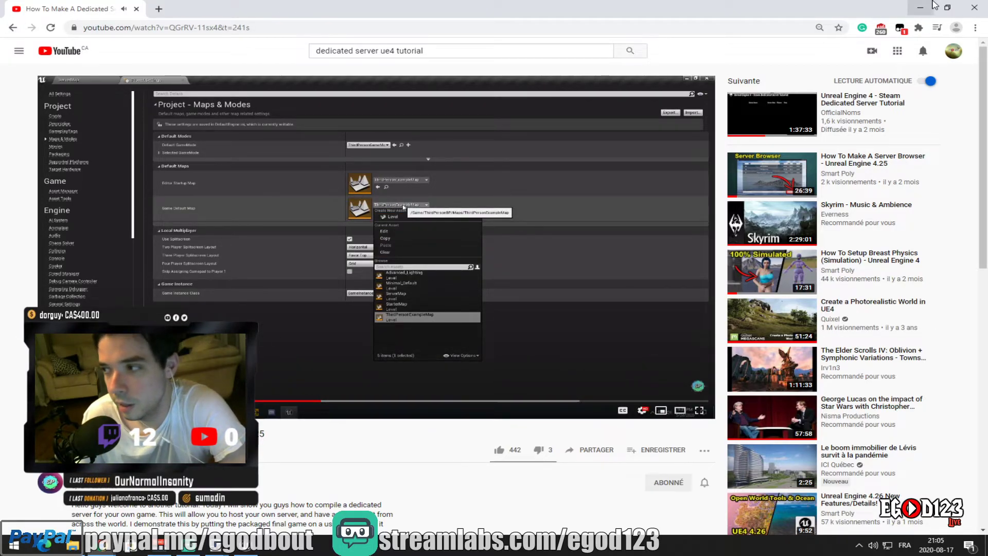
Return to Unreal Editor and package the project for Windows (64-bit) into the MyProject folder on the desktop
key("alt+Tab")
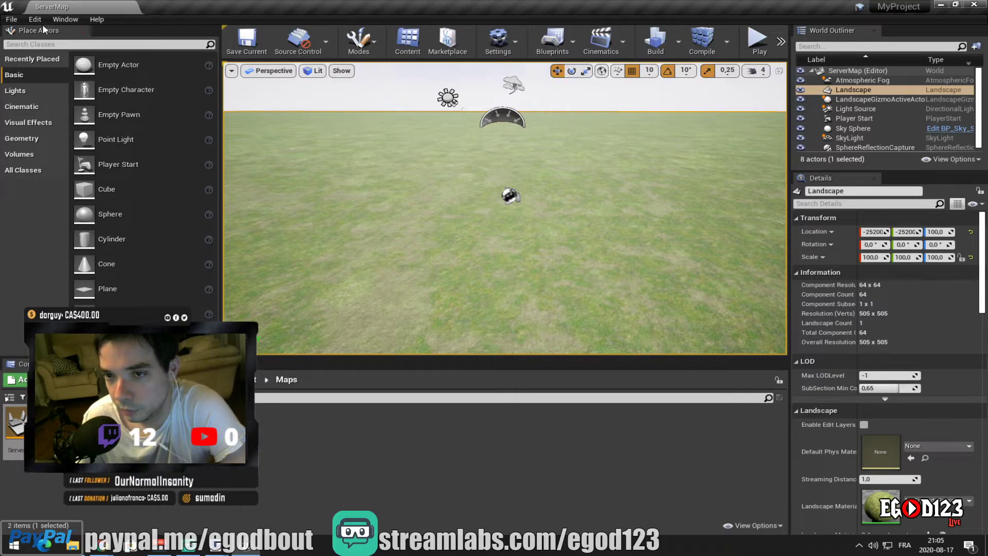
left_click(15, 21)
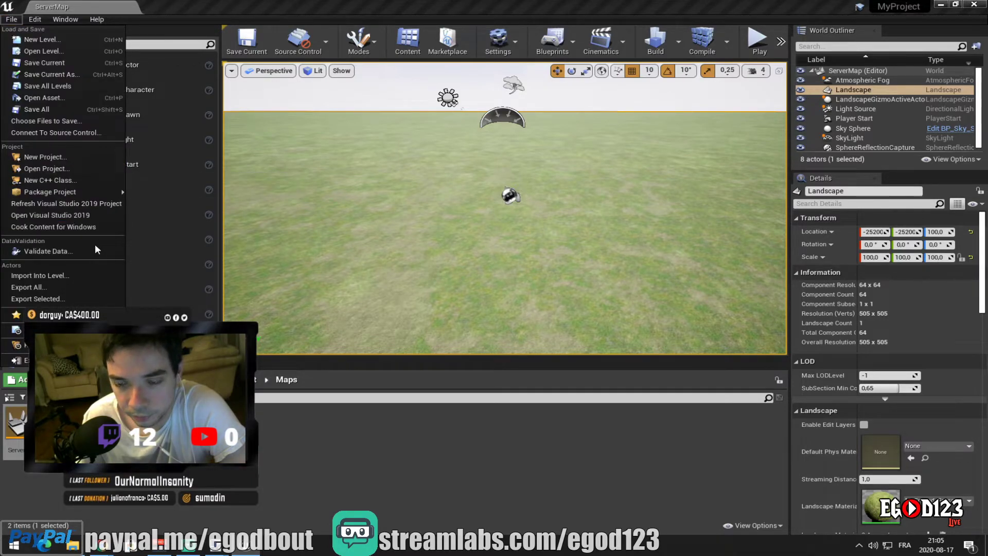
mouse_move(102, 192)
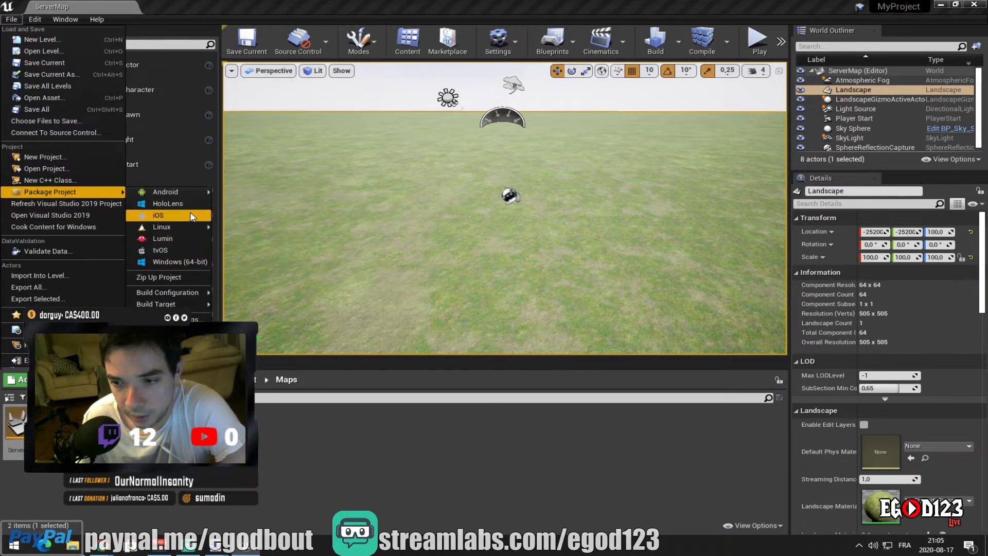
left_click(190, 261)
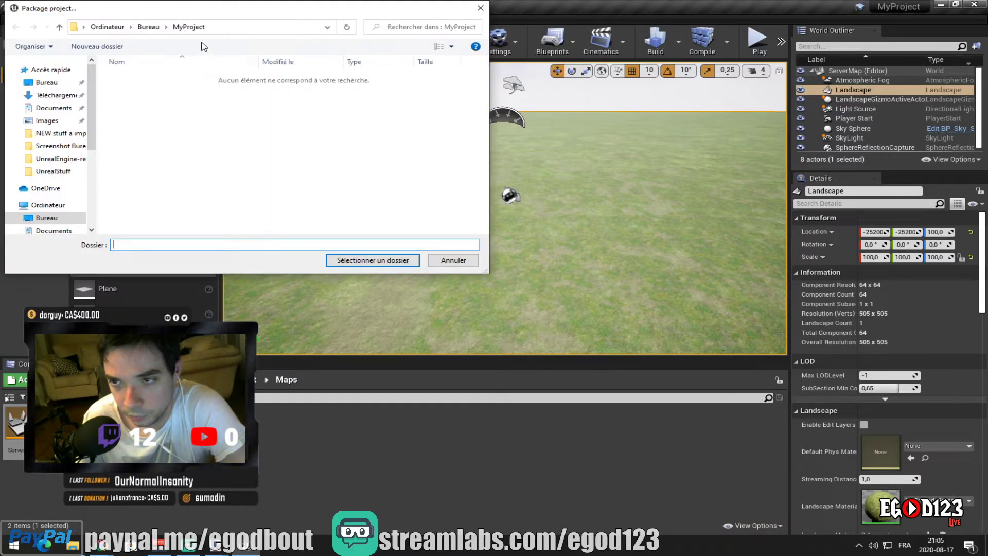
left_click(190, 27)
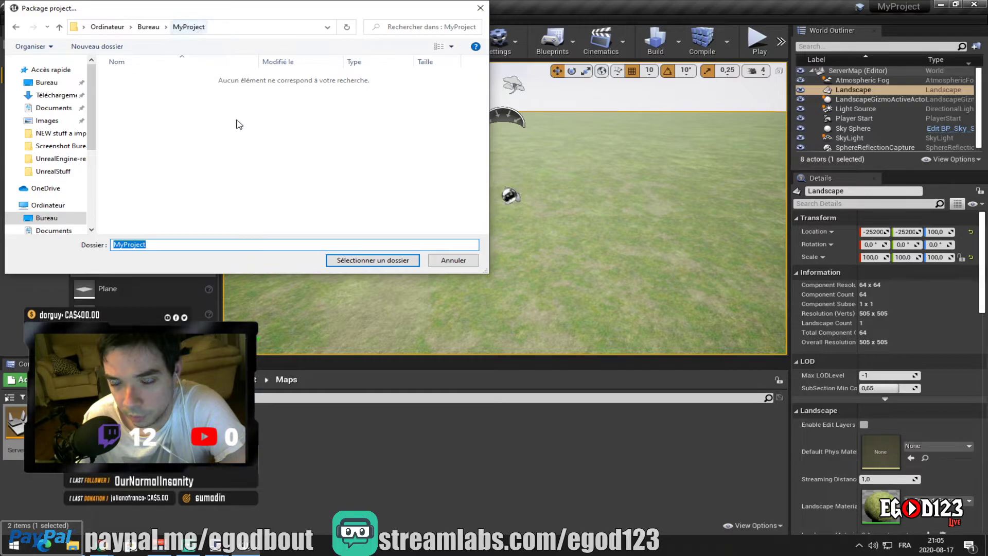
left_click(352, 263)
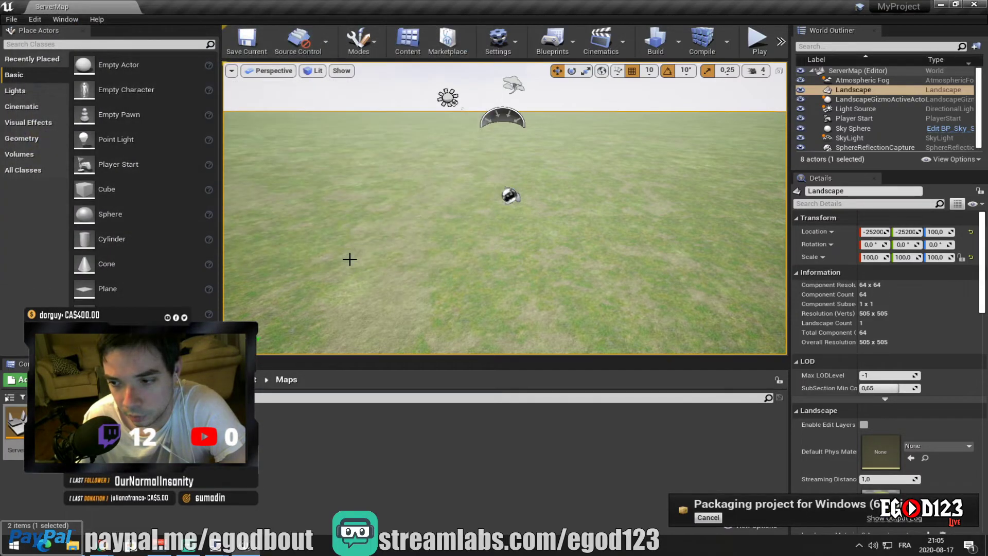
Show the packaging output log, examine its cooking and staging messages, and close the log
left_click(871, 515)
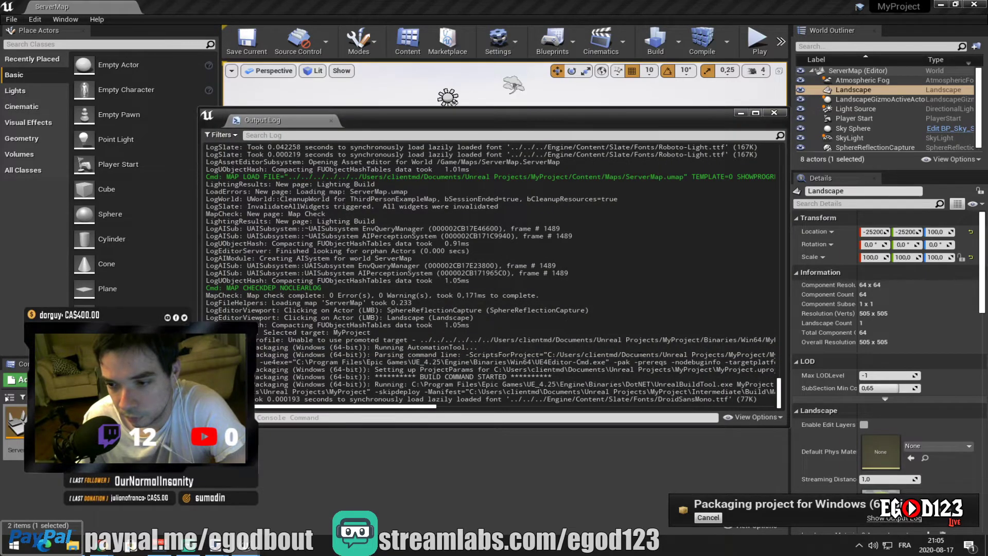
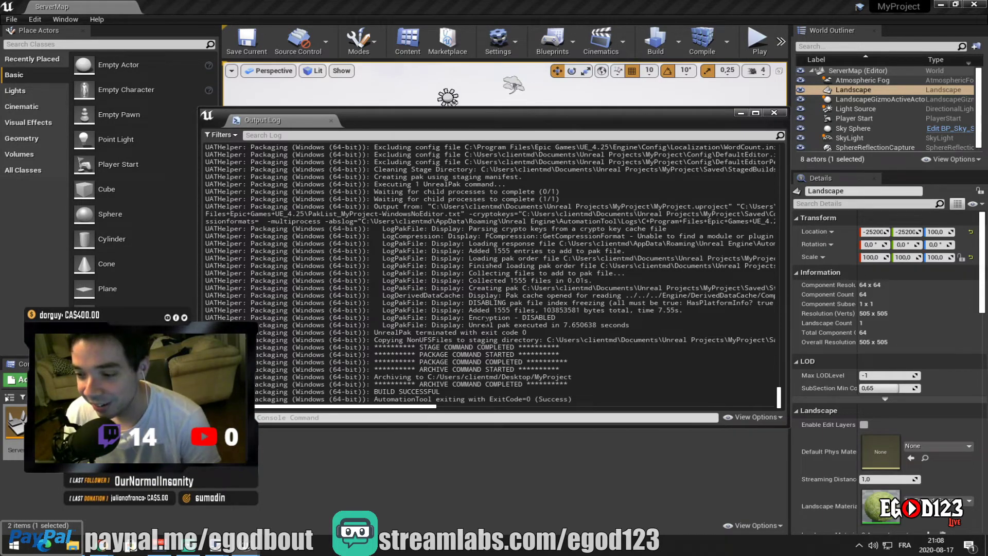
scroll(511, 335, "up", 5)
scroll(525, 332, "down", 5)
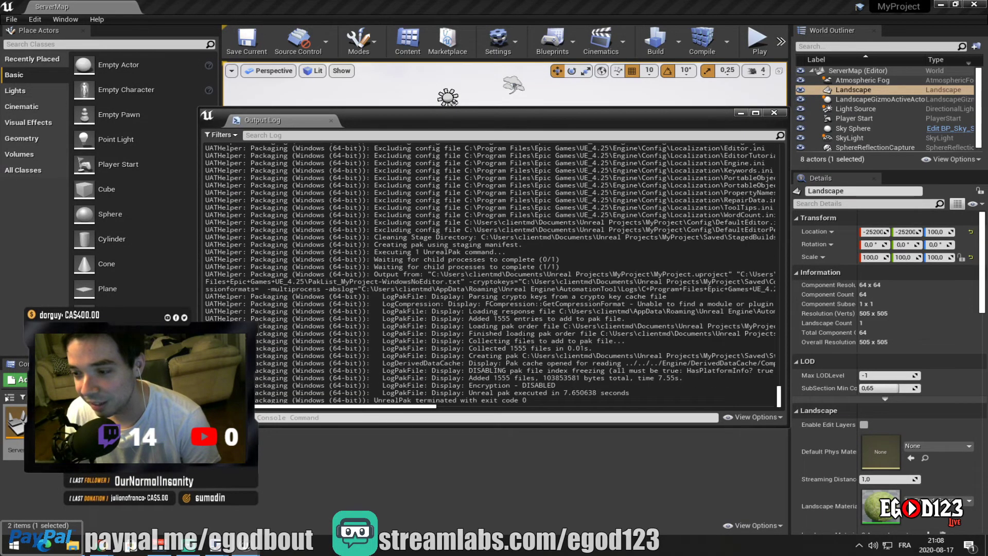
scroll(524, 333, "up", 5)
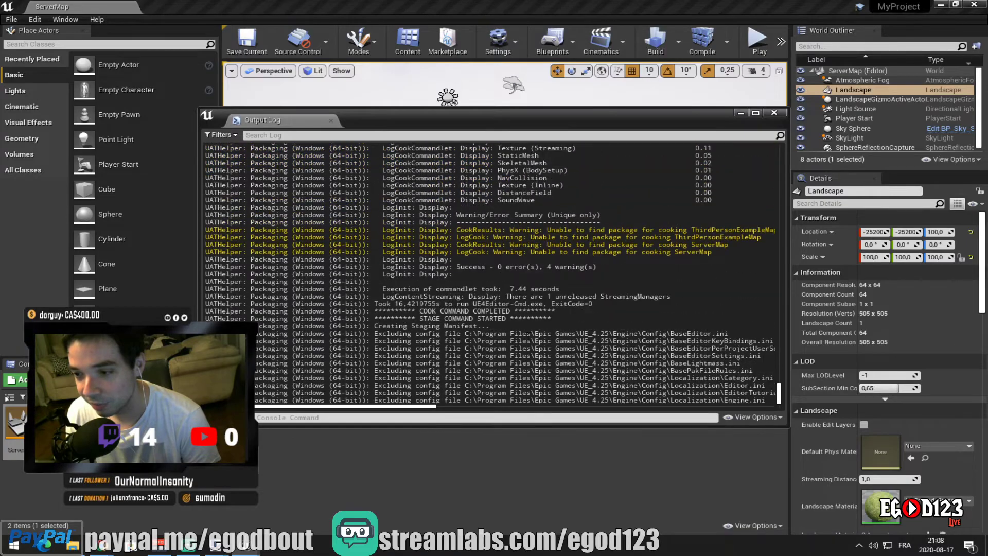
scroll(529, 333, "down", 5)
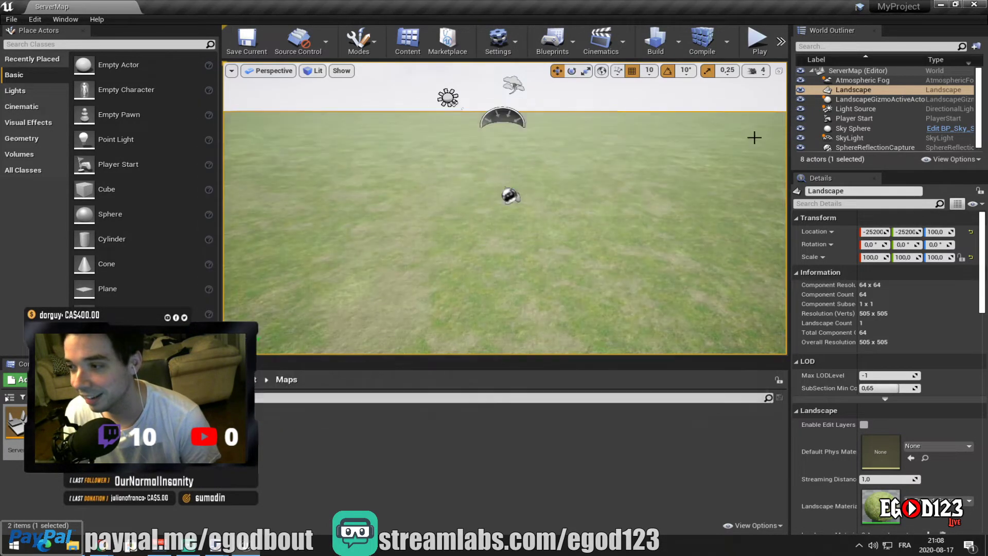
left_click(773, 113)
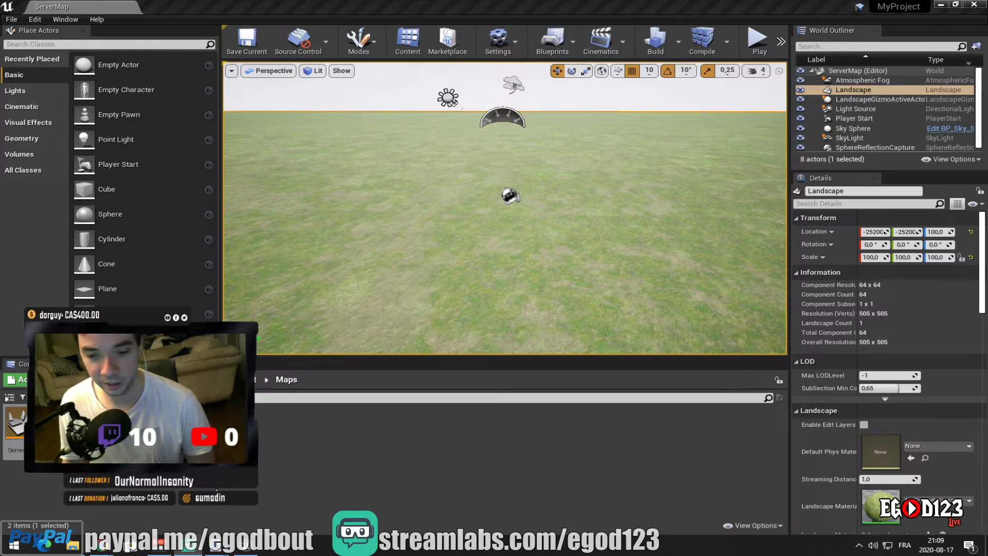
Switch to File Explorer and open the packaged build's WindowsNoEditor folder inside MyProject on the desktop
left_click(72, 545)
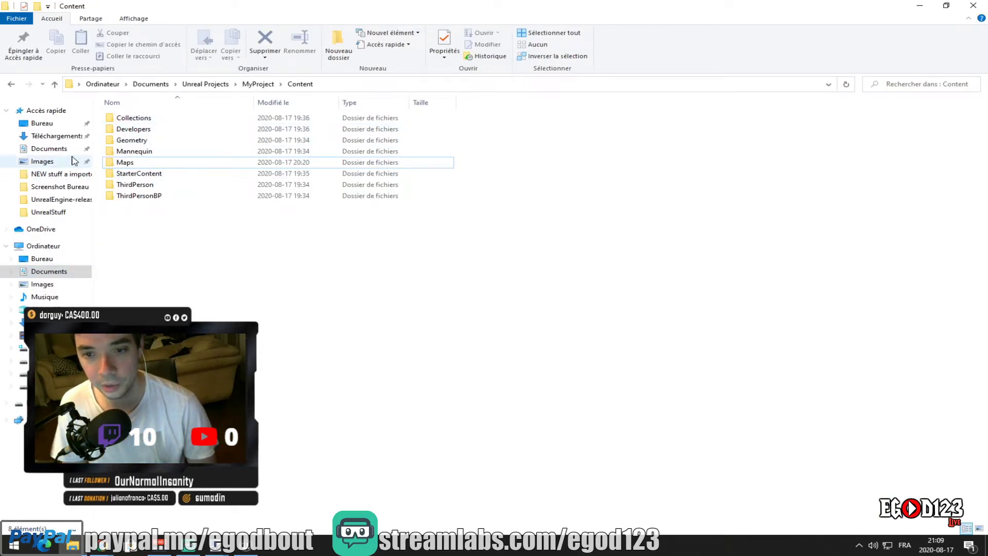
left_click(42, 124)
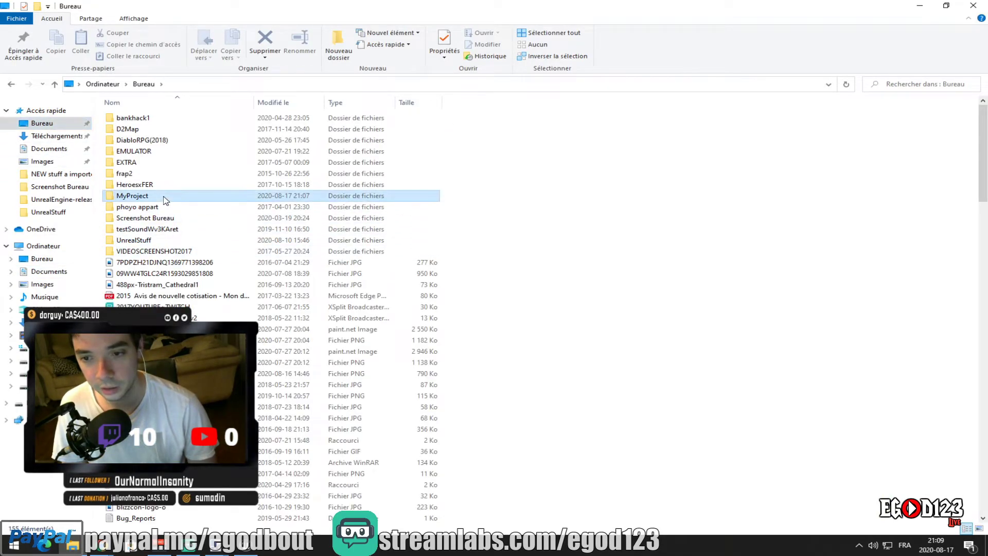
double_click(166, 198)
double_click(181, 120)
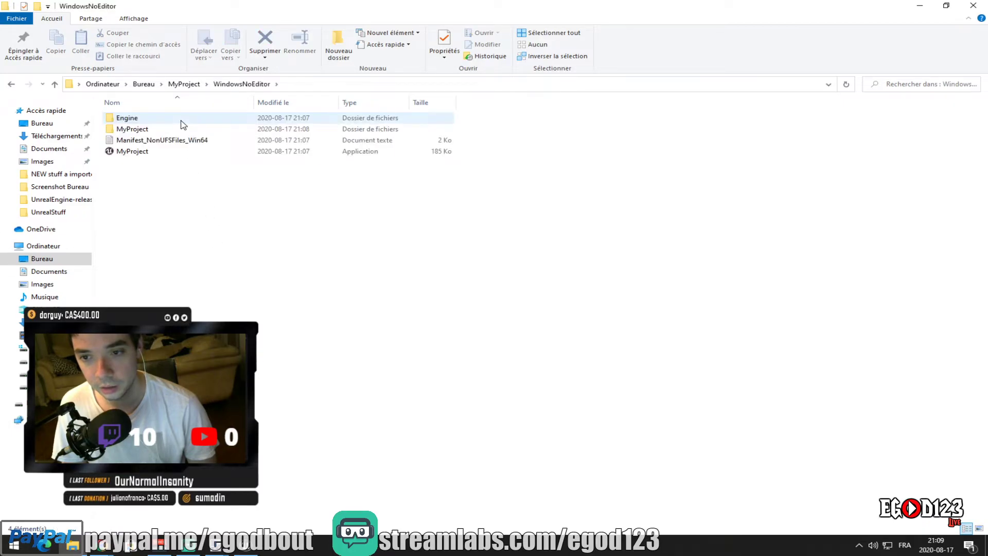
Examine the build's Engine folder, looking through Binaries down to ThirdParty and Extras down to Redist and en-us
left_click(181, 123)
double_click(181, 123)
double_click(181, 117)
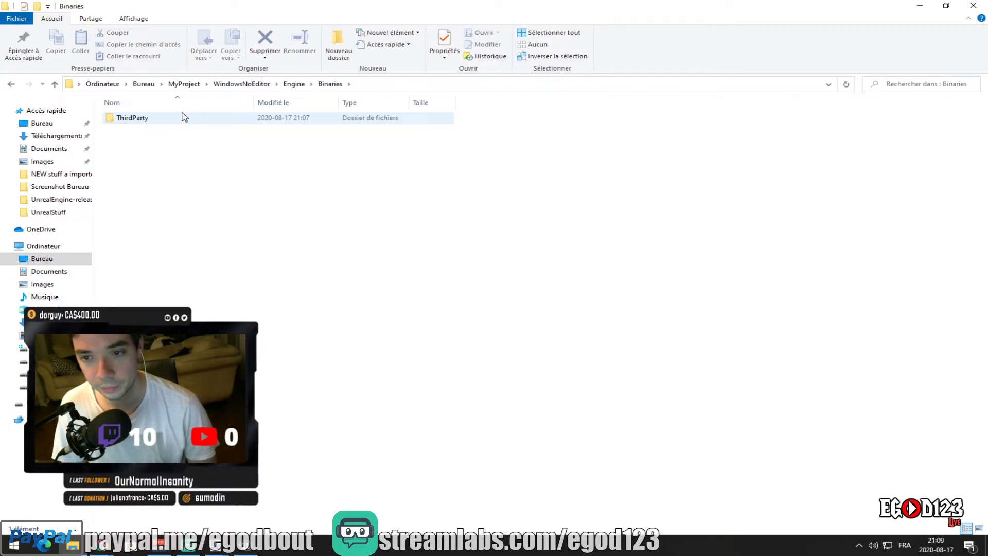
double_click(153, 121)
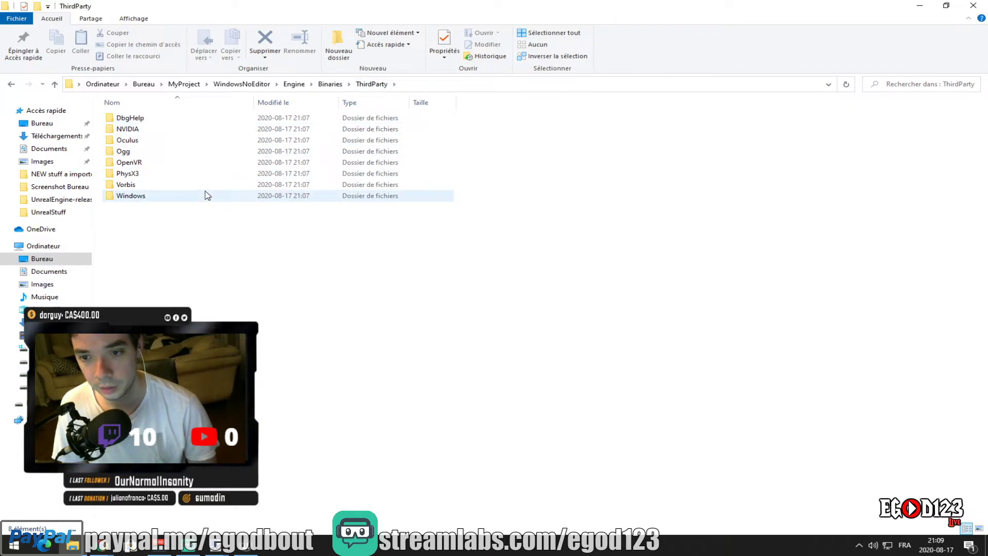
left_click(329, 84)
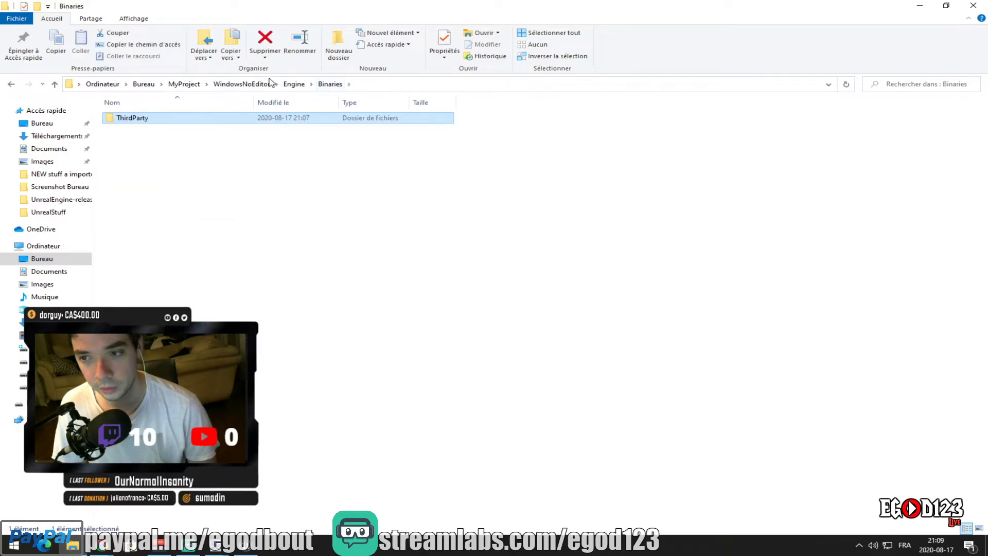
left_click(295, 84)
double_click(177, 131)
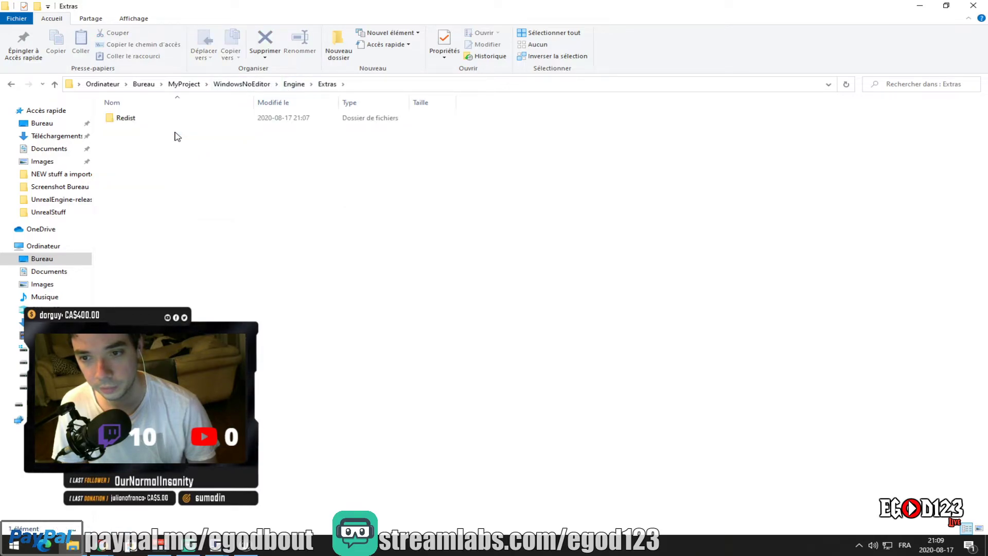
left_click(182, 120)
double_click(182, 120)
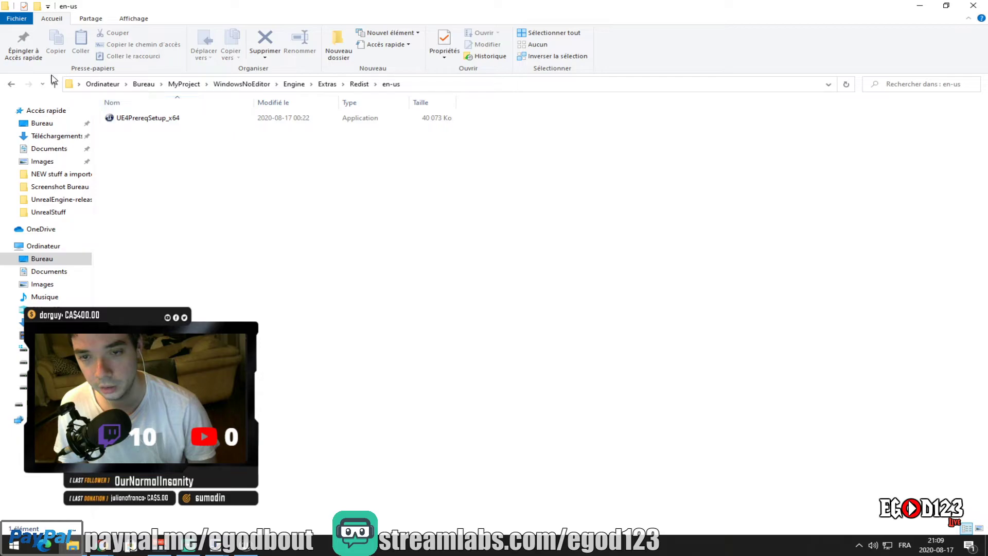
Go back through the Engine folder's Binaries and Extras subfolders and return to the WindowsNoEditor folder
left_click(12, 84)
left_click(12, 85)
left_click(12, 84)
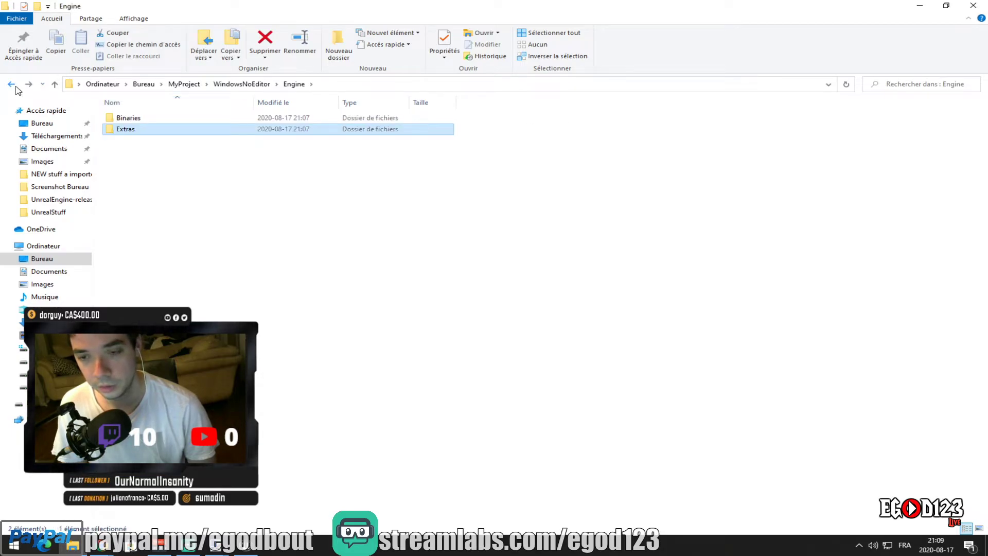
left_click(16, 87)
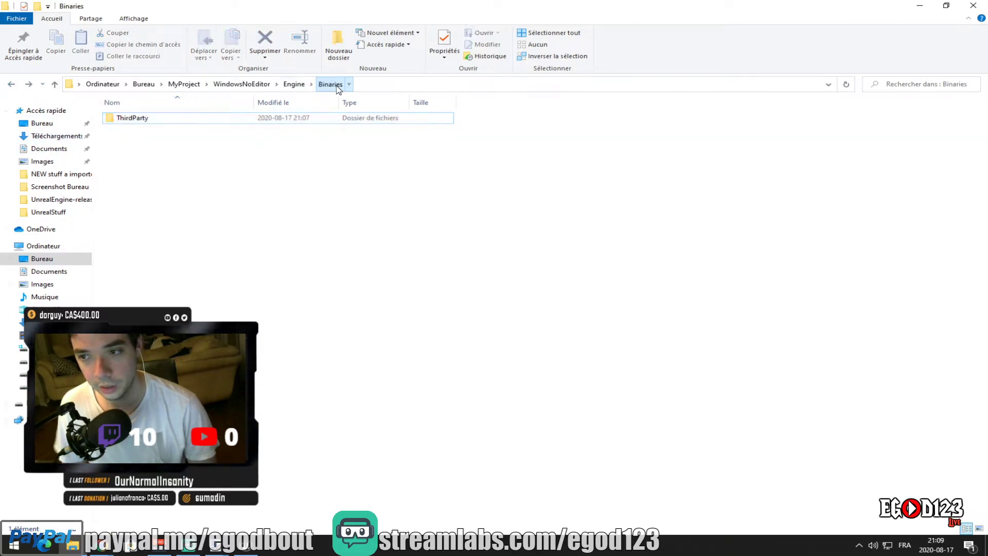
left_click(294, 85)
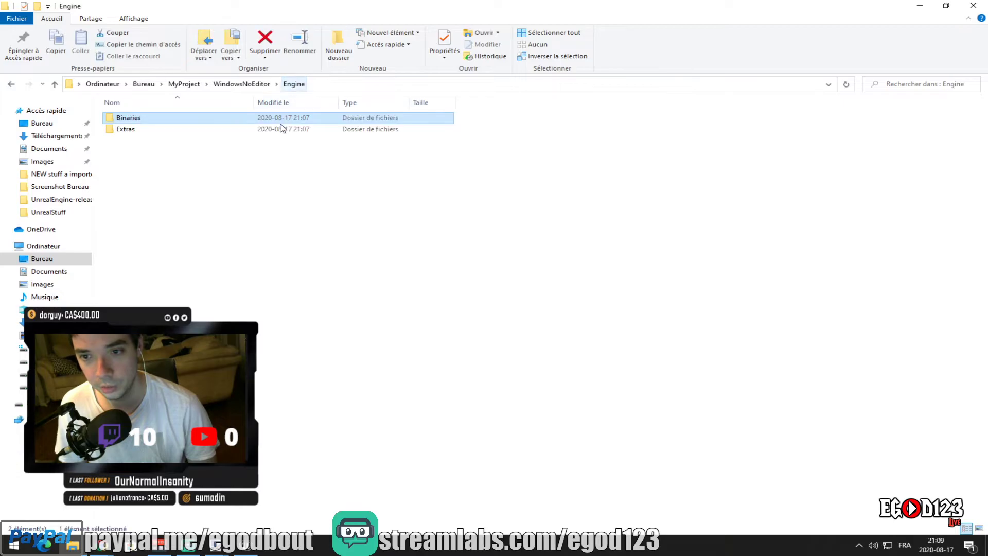
double_click(228, 129)
left_click(291, 85)
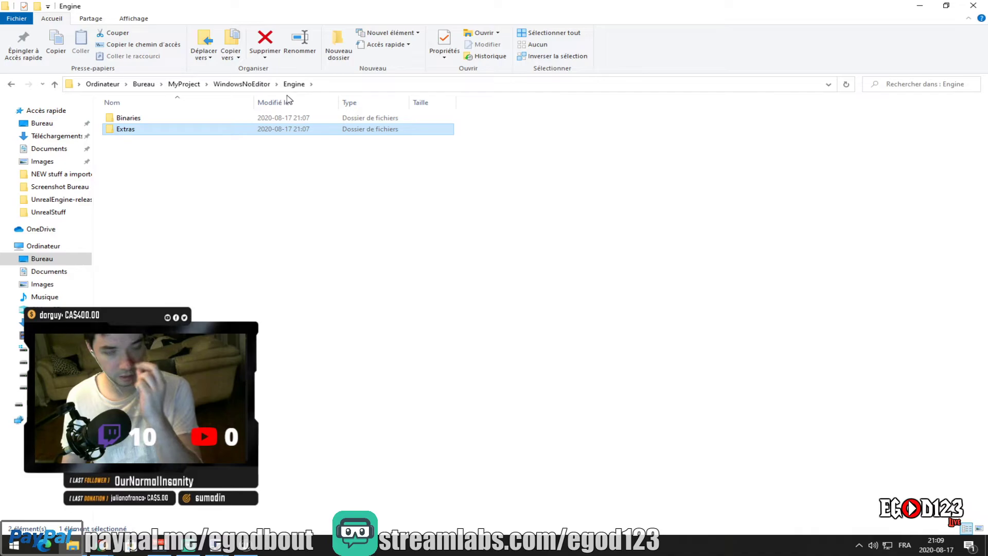
left_click(255, 84)
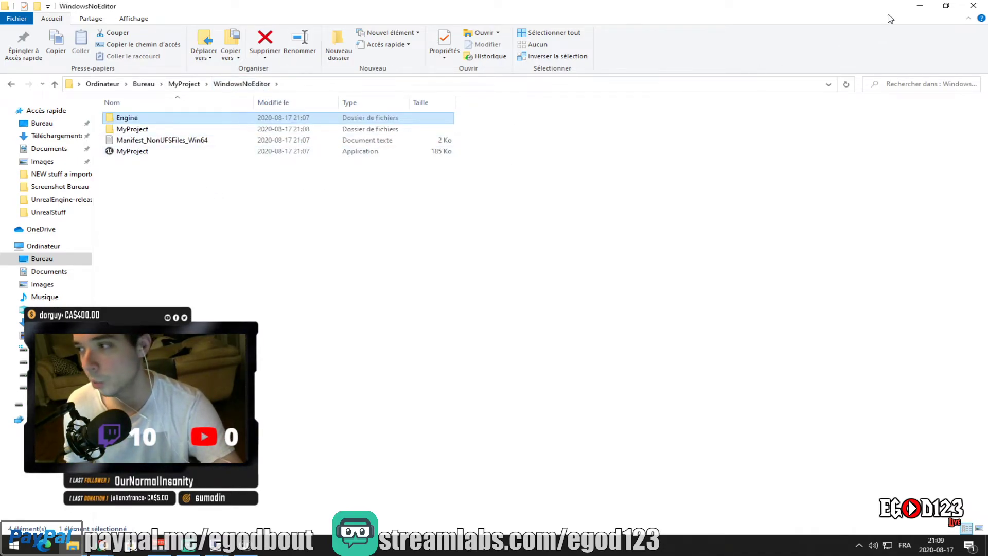
Switch to the YouTube dedicated server tutorial and review in full screen its parts on packaging settings and the packaged build
mouse_move(114, 553)
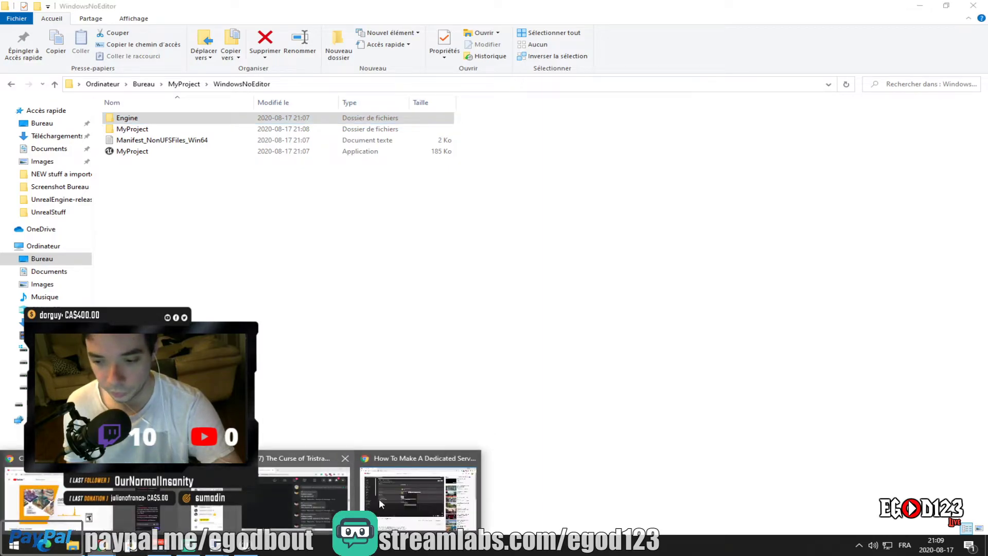
left_click(379, 498)
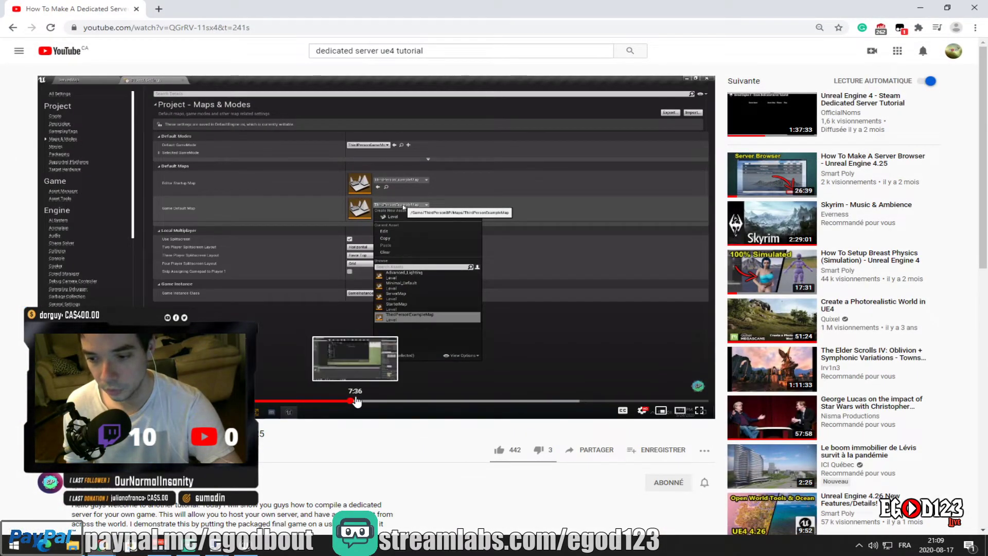
left_click(352, 403)
key("f")
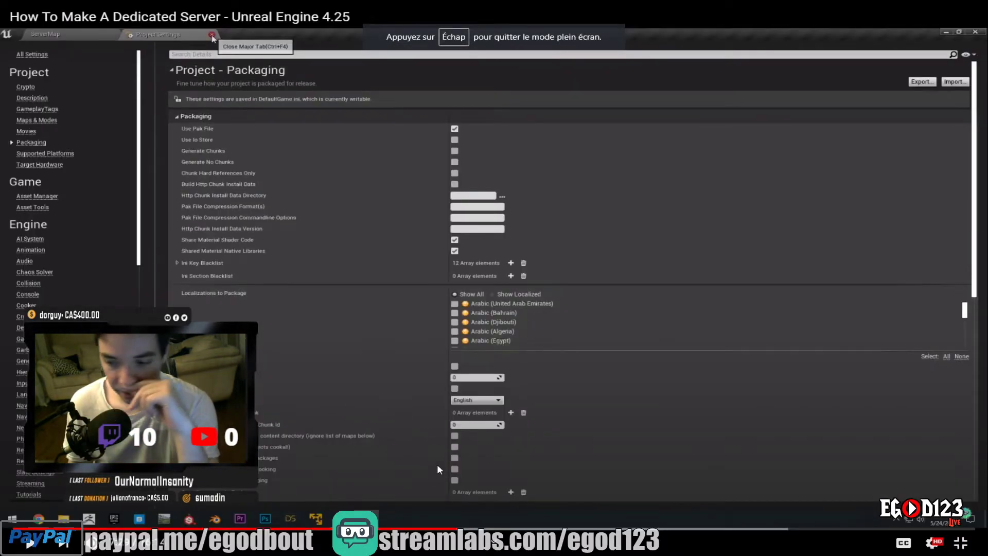
left_click(506, 537)
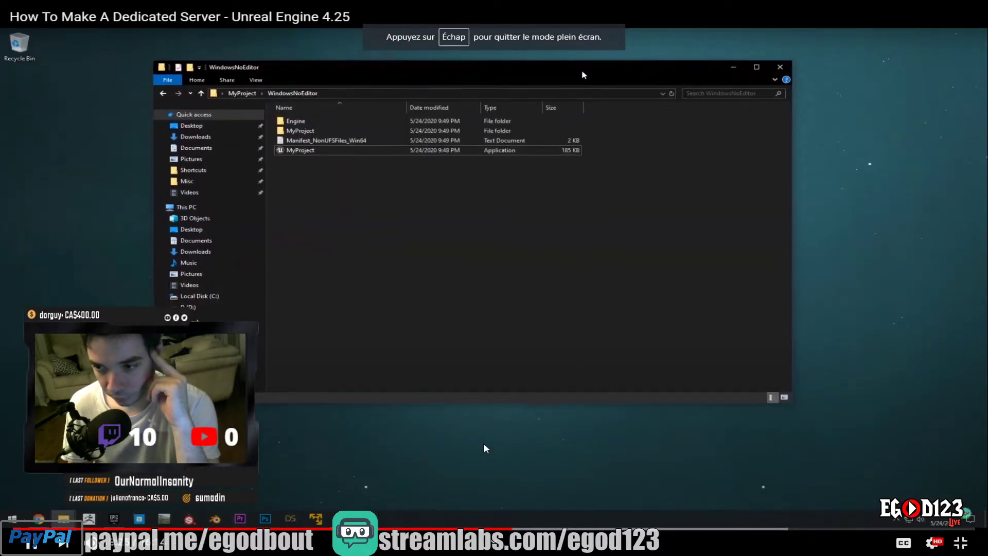
left_click(509, 529)
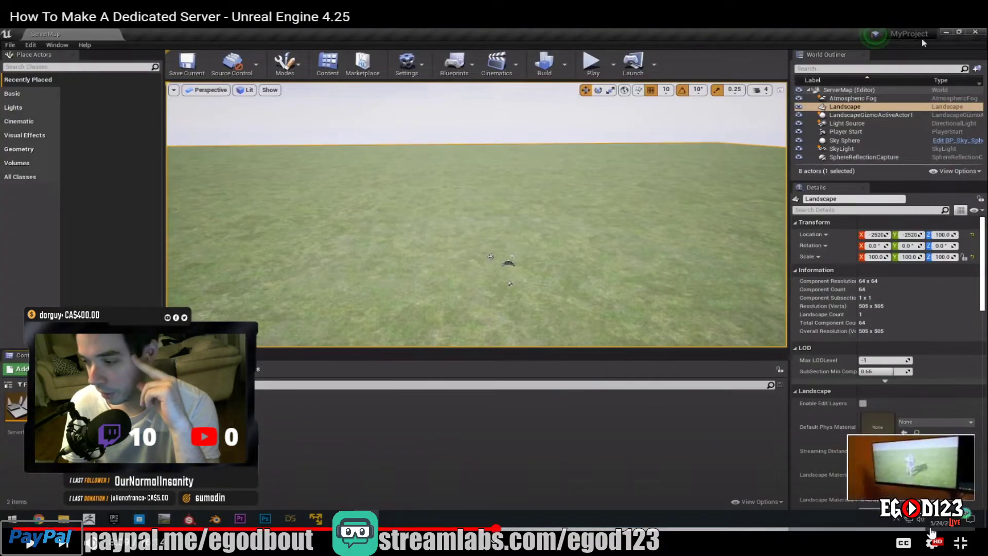
left_click(961, 543)
key("f")
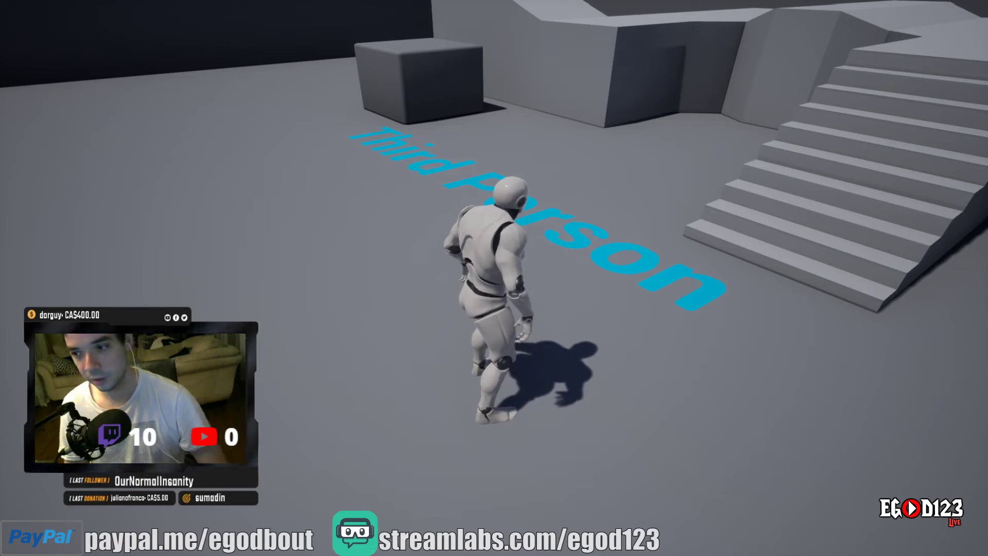
Close the running packaged game and allow it through the Windows Defender firewall on private networks
key("alt+F4")
left_click_drag(311, 295, 381, 371)
left_click(550, 366)
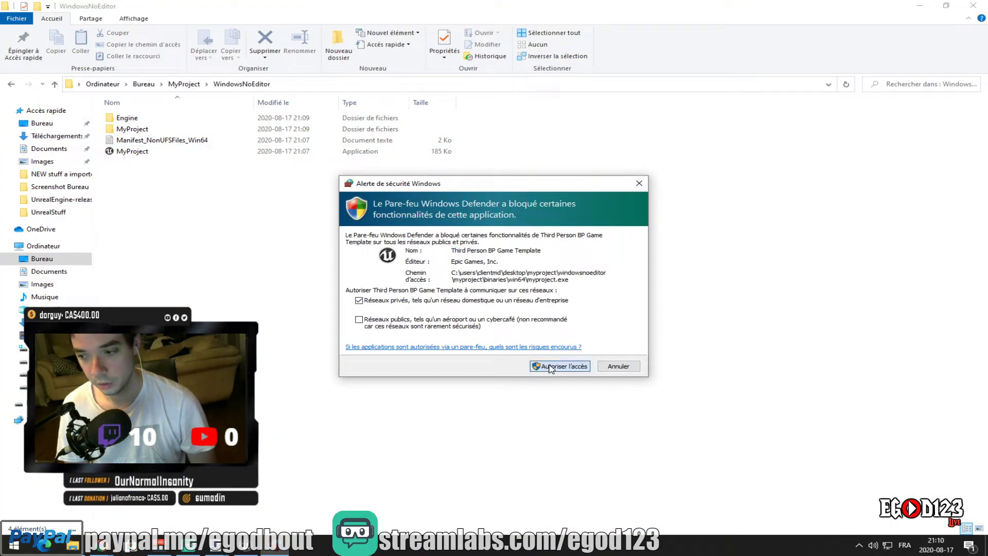
Relaunch the packaged MyProject application from WindowsNoEditor to check the third-person level, and close the game
double_click(218, 152)
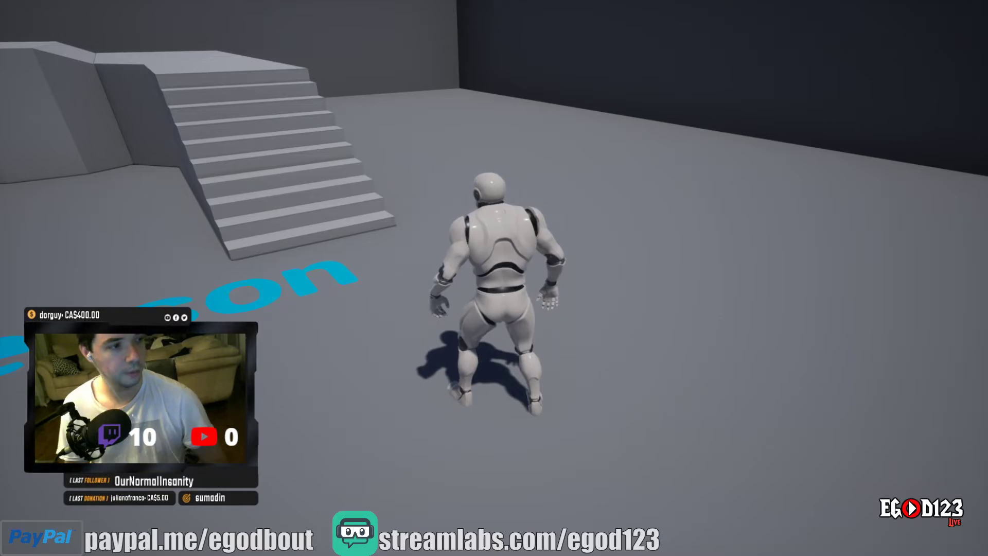
key("alt+F4")
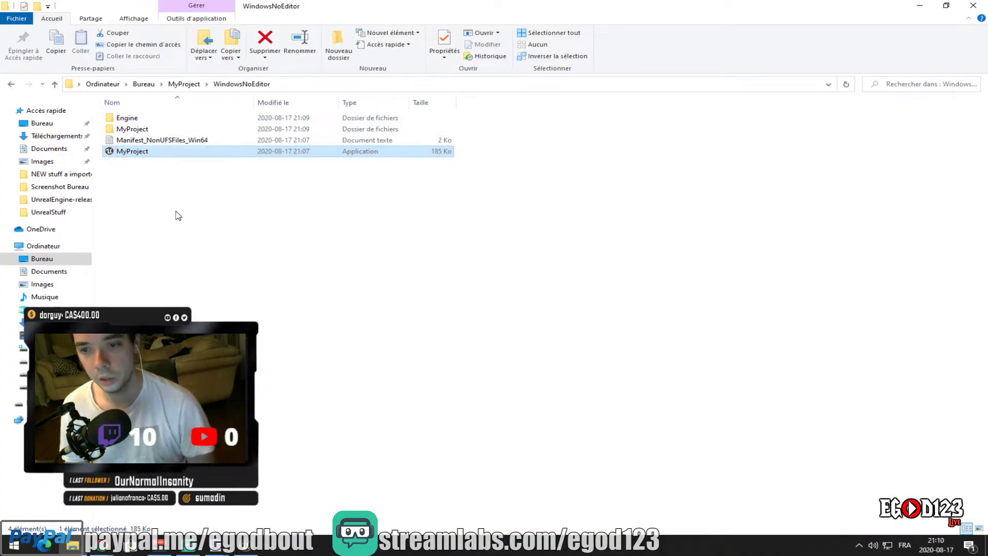
left_click_drag(193, 221, 342, 296)
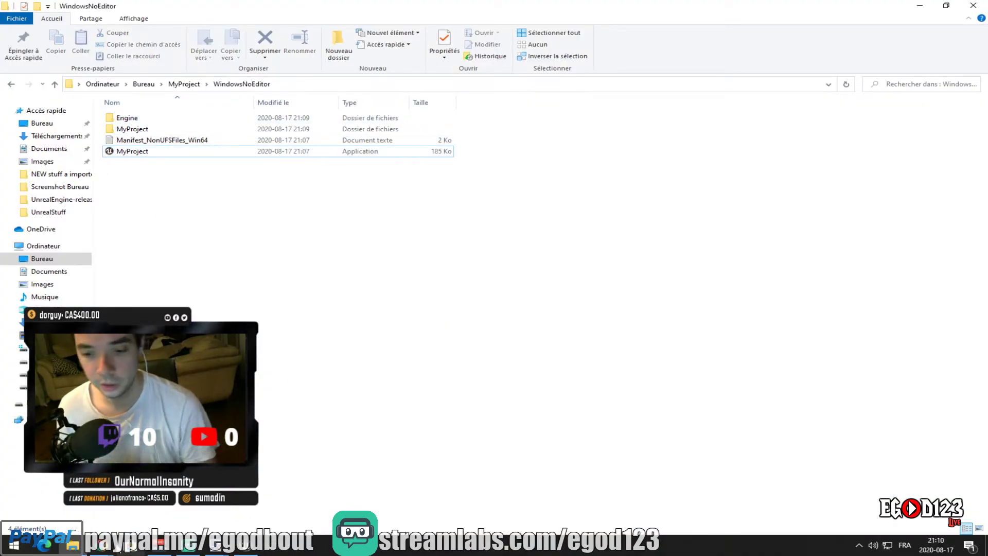
Return to the YouTube tutorial and watch in full screen up to locating MyProject in the launcher's library, then leave full screen
left_click(430, 482)
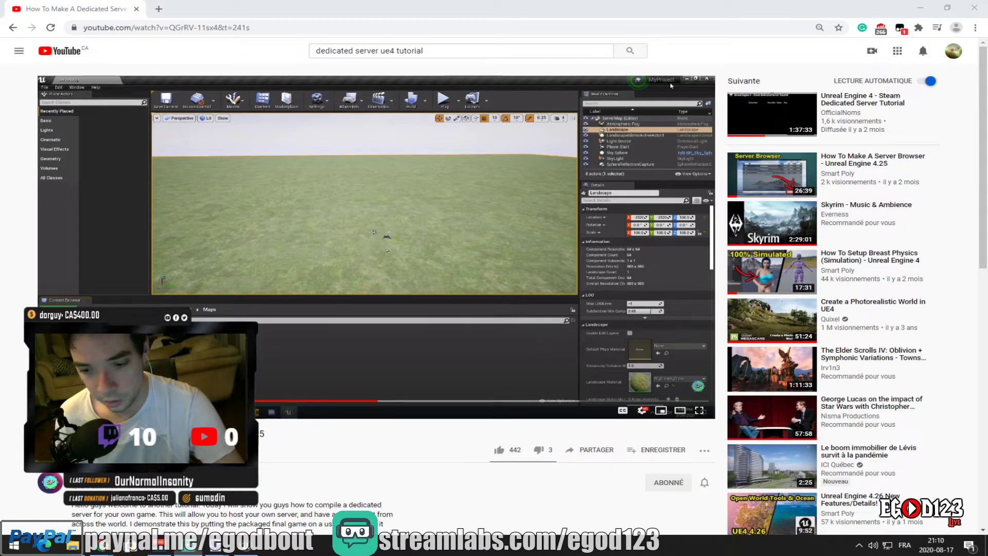
left_click(700, 410)
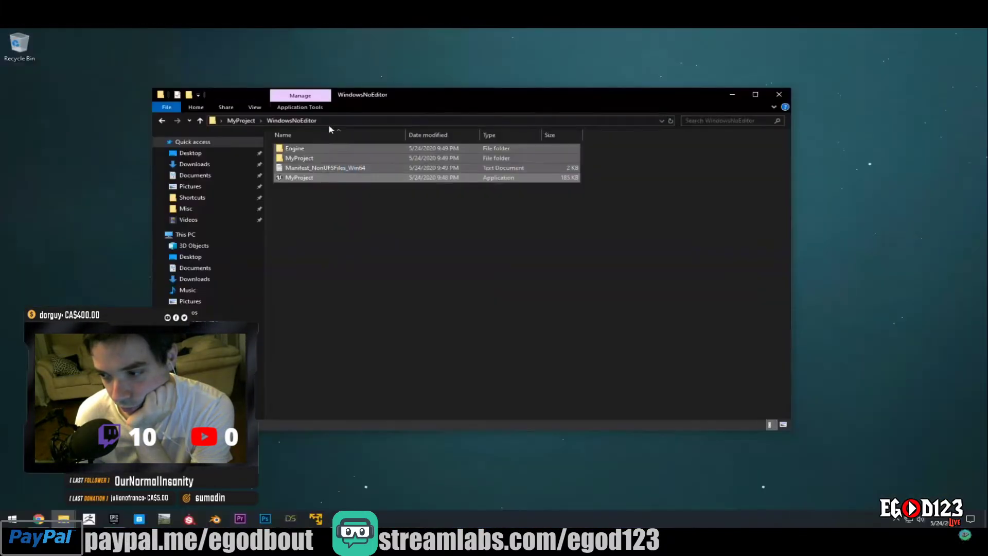
mouse_move(580, 97)
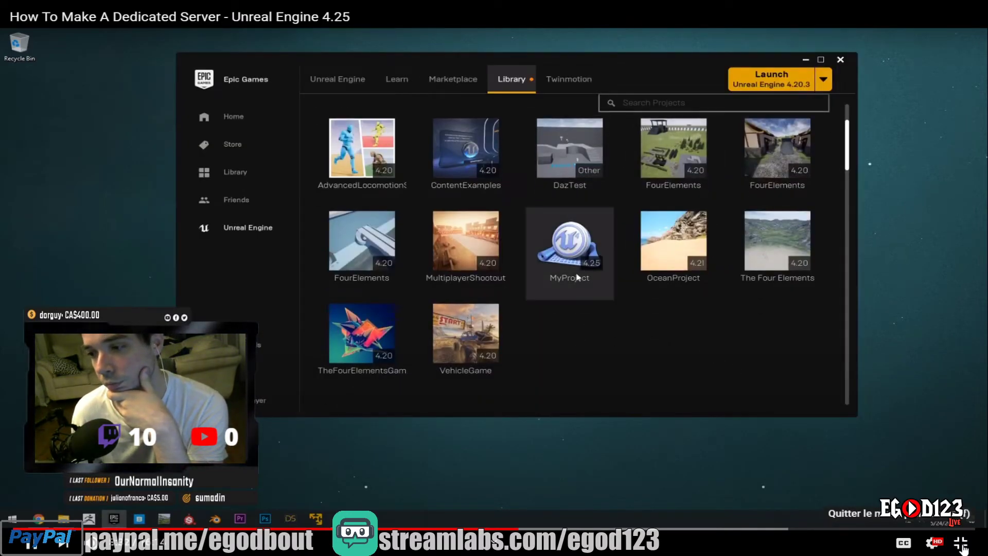
left_click(961, 544)
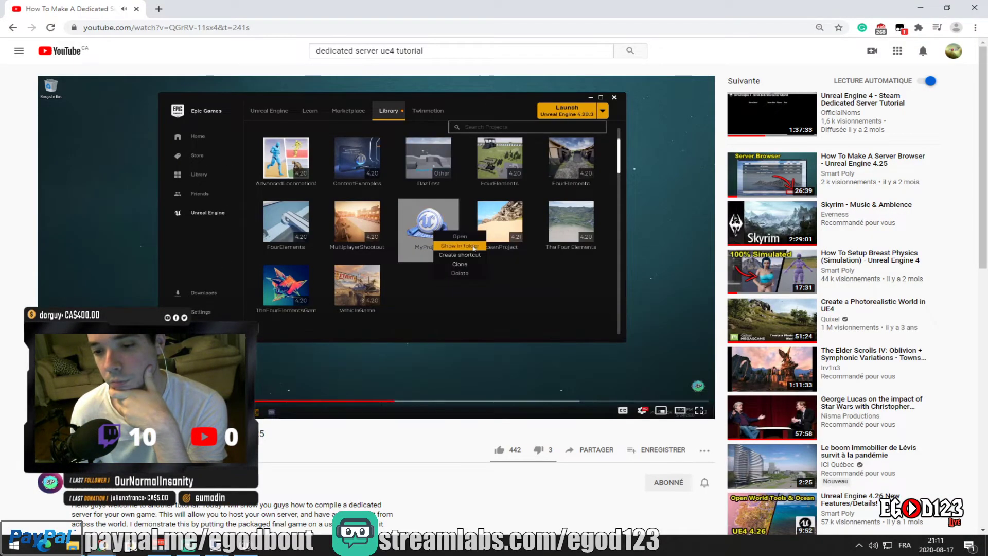
Minimize the open windows and open the Unreal Engine library in the Epic Games Launcher
left_click(921, 7)
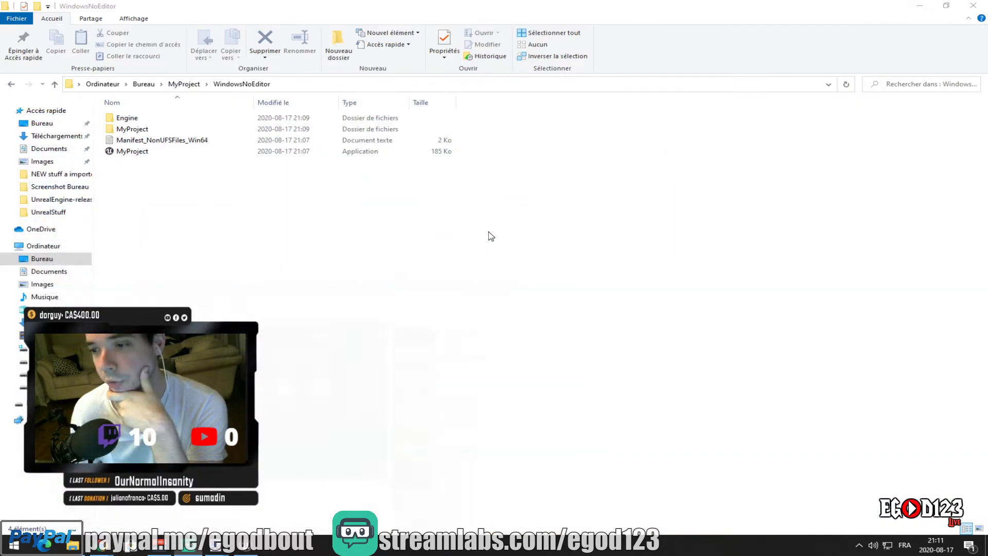
left_click(928, 7)
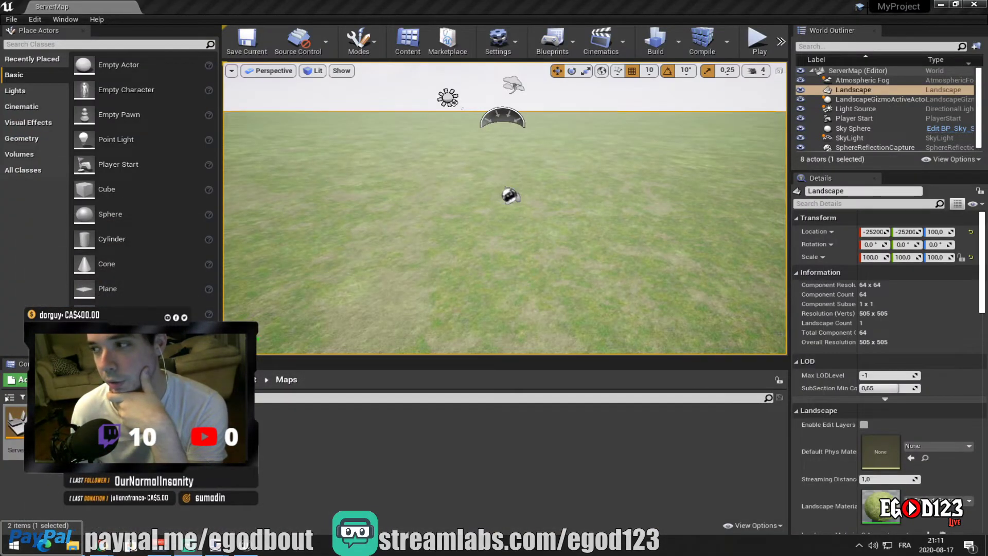
left_click(940, 4)
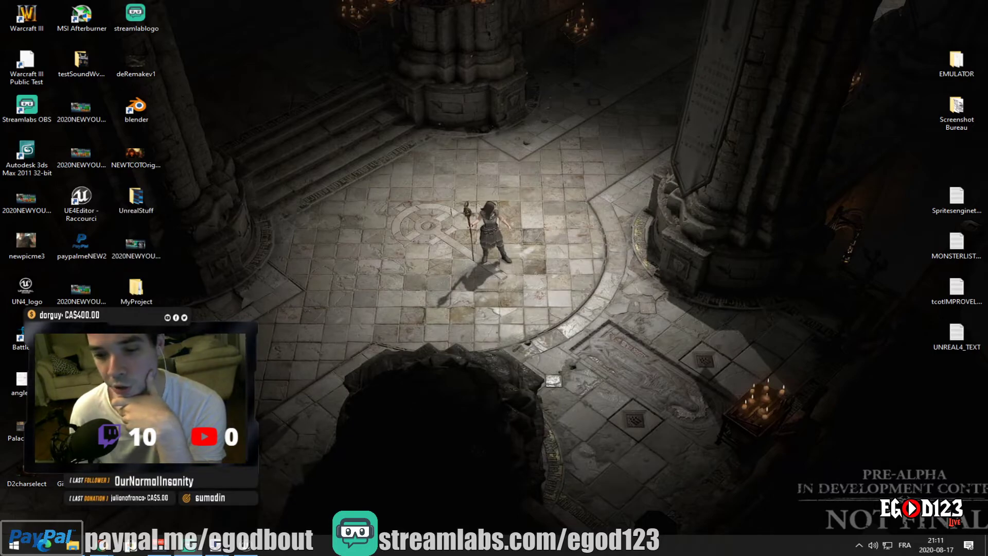
double_click(136, 334)
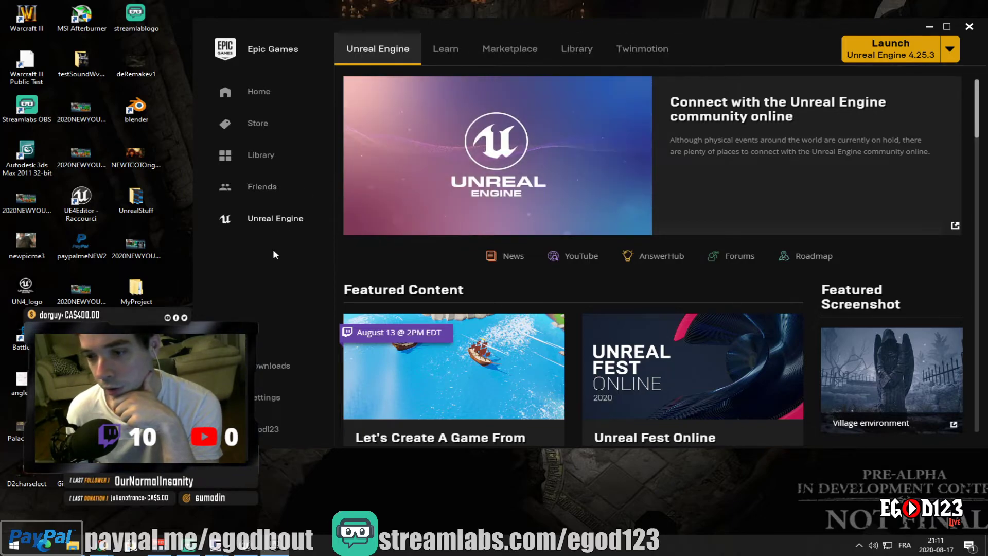
scroll(681, 285, "down", 5)
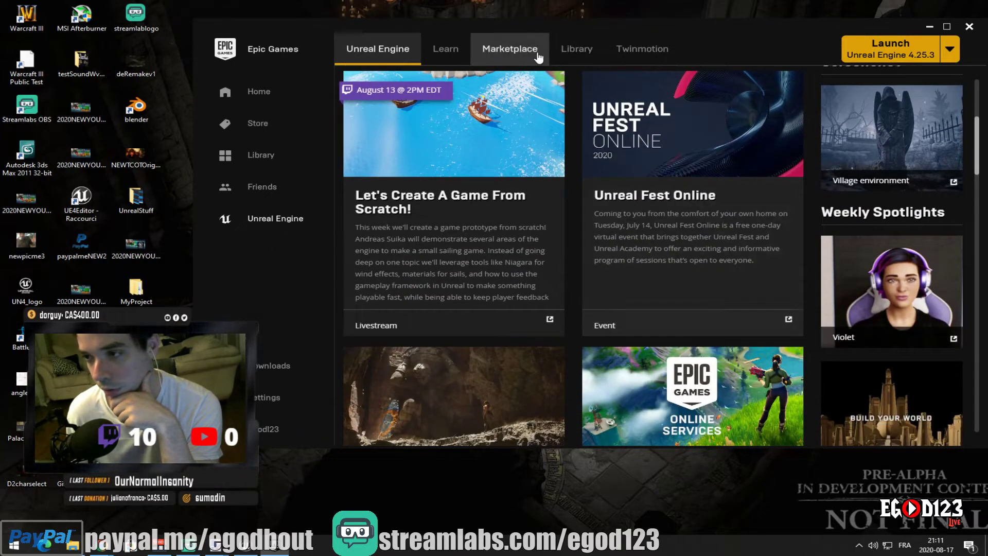
left_click(577, 50)
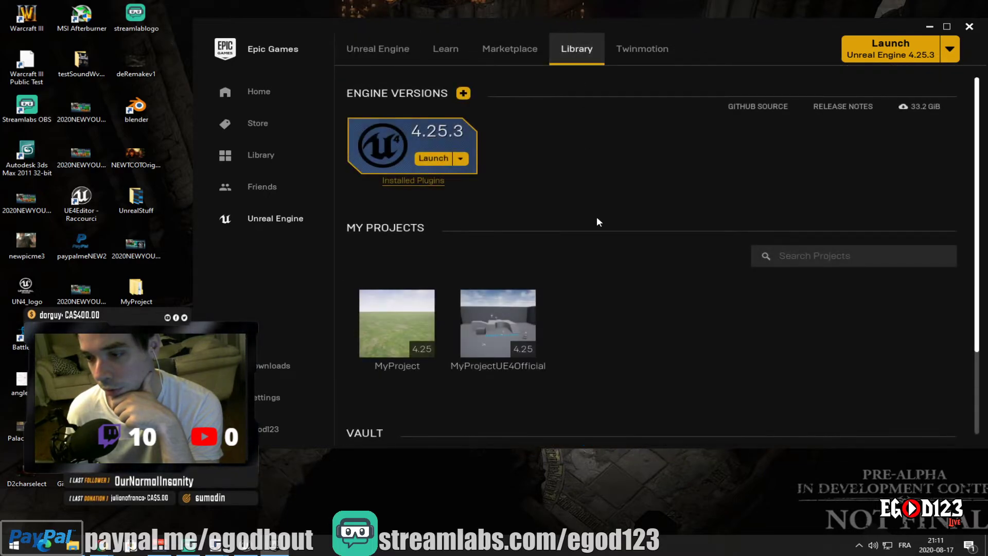
Show MyProject's project folder in File Explorer from the launcher library and bring Unreal Editor back to the front
right_click(416, 322)
left_click(452, 348)
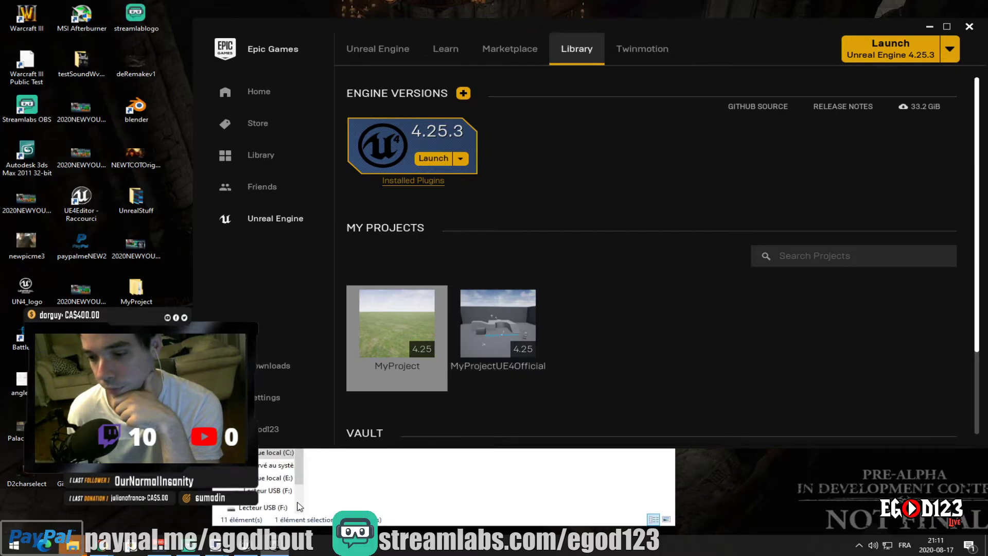
left_click(300, 478)
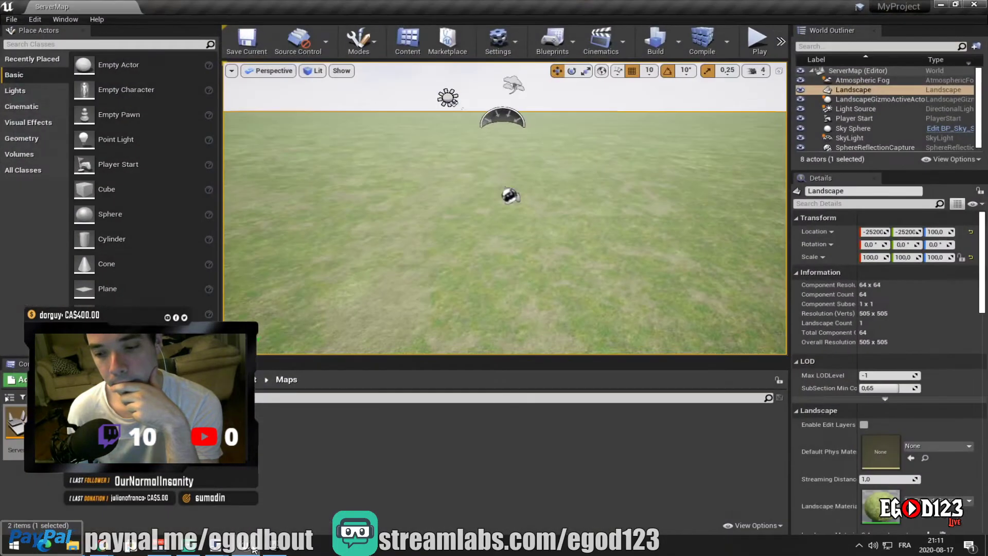
Minimize Unreal Editor, watch the YouTube tutorial up to its engine version selection, and return to MyProject's project folder
left_click(254, 549)
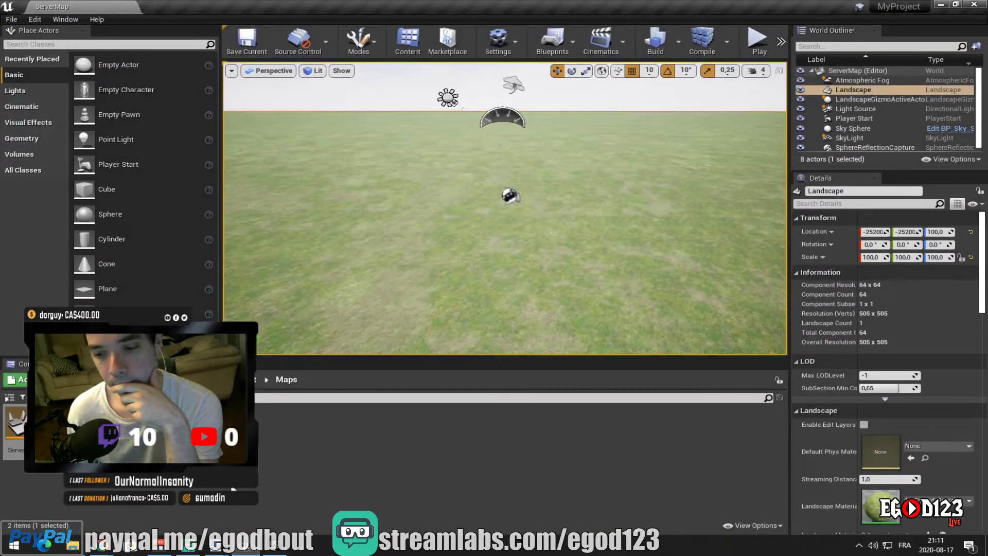
left_click(247, 549)
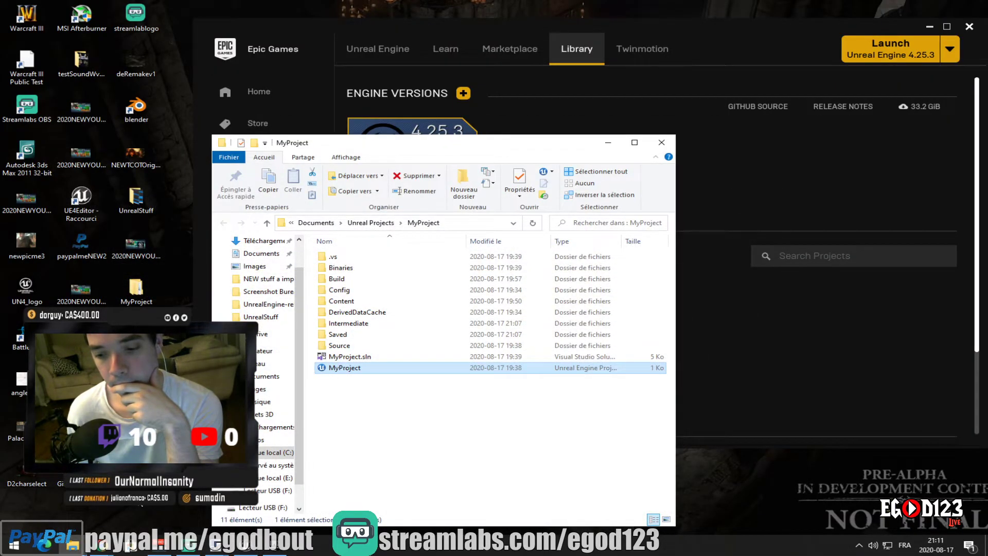
left_click(102, 546)
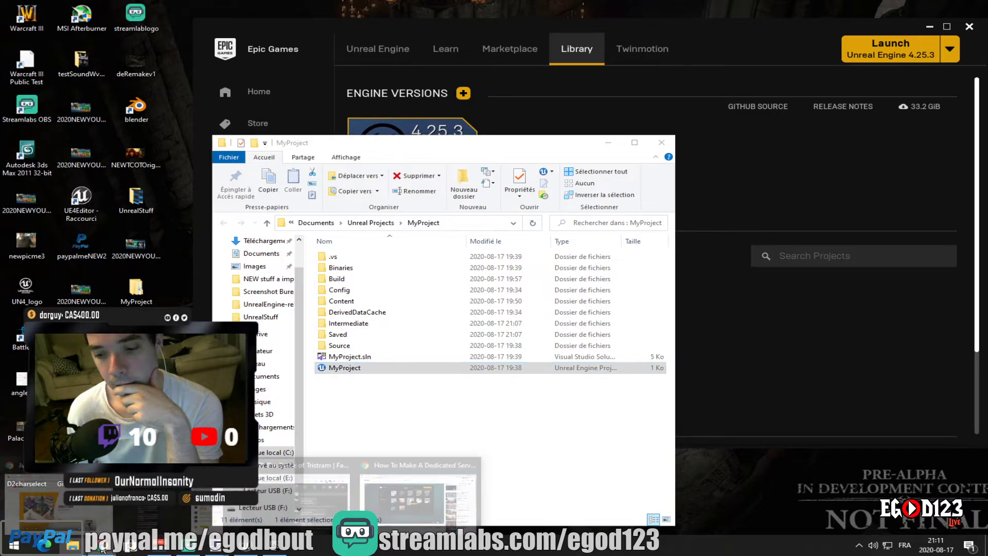
left_click(369, 492)
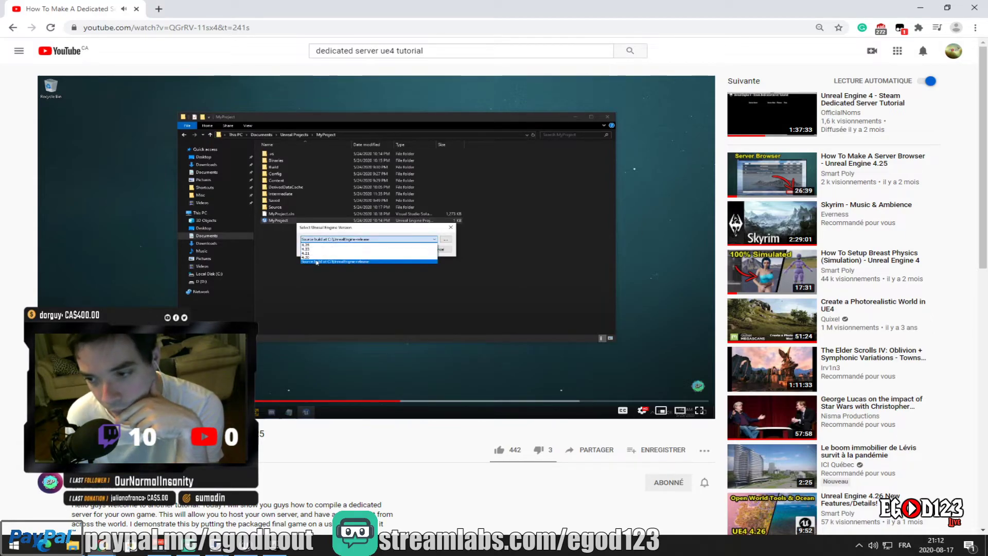
left_click(920, 7)
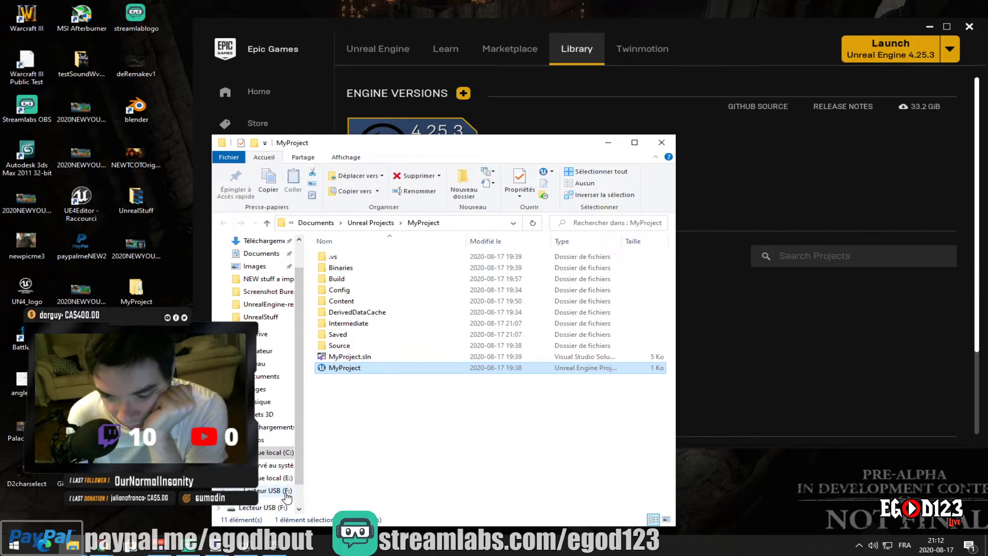
Switch the MyProject project file's Unreal Engine version to the source build at C:\UnrealEngine-release, checking the log while project files generate
right_click(376, 356)
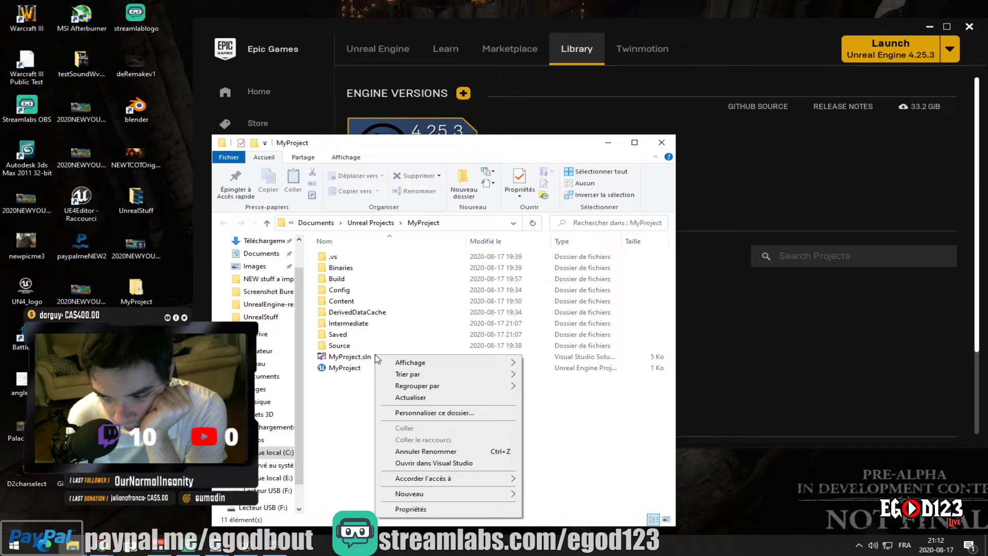
right_click(359, 368)
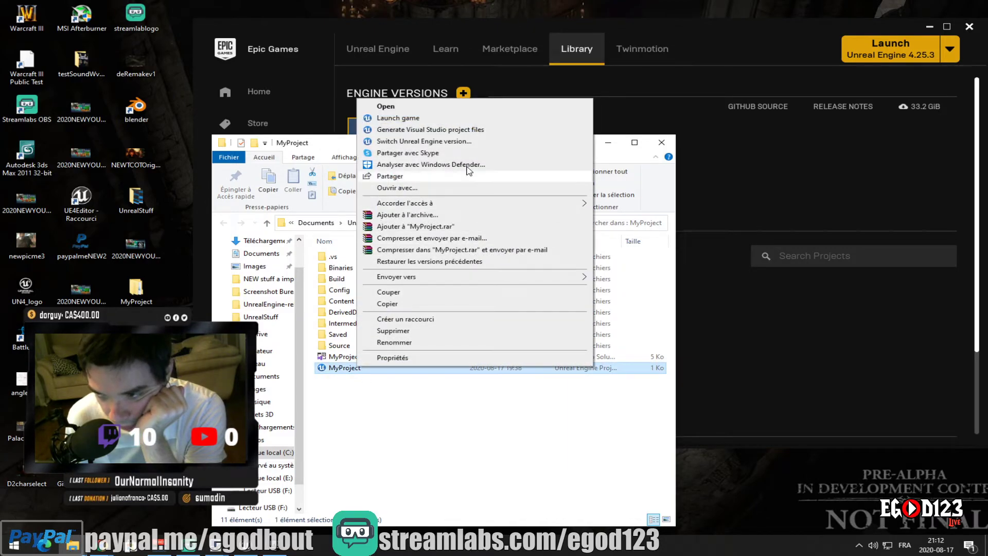
left_click(447, 142)
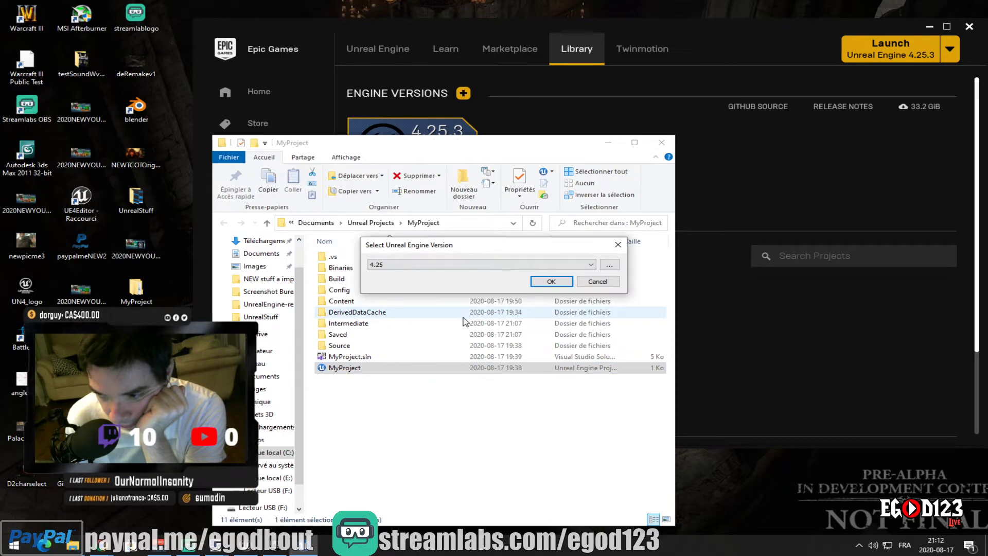
left_click(463, 265)
left_click(464, 279)
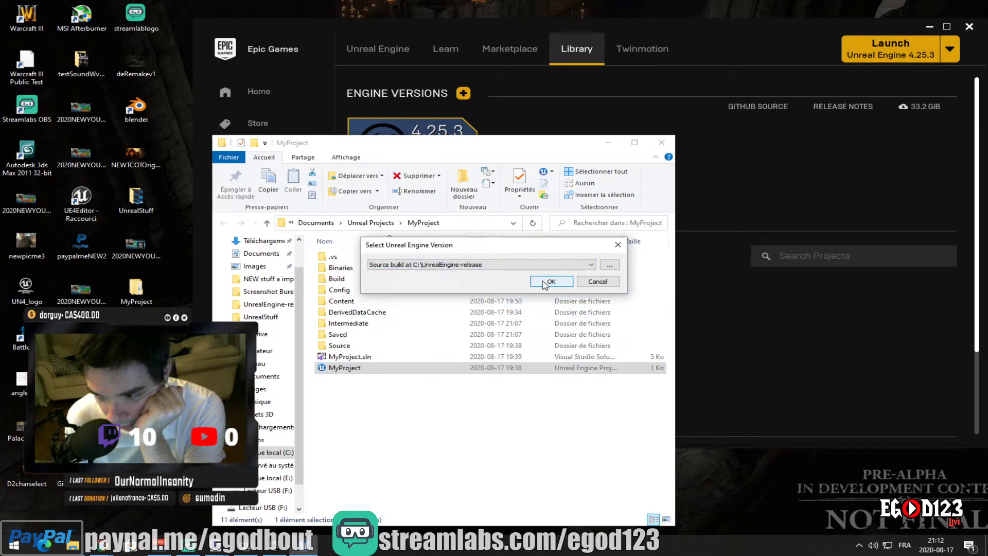
left_click(538, 283)
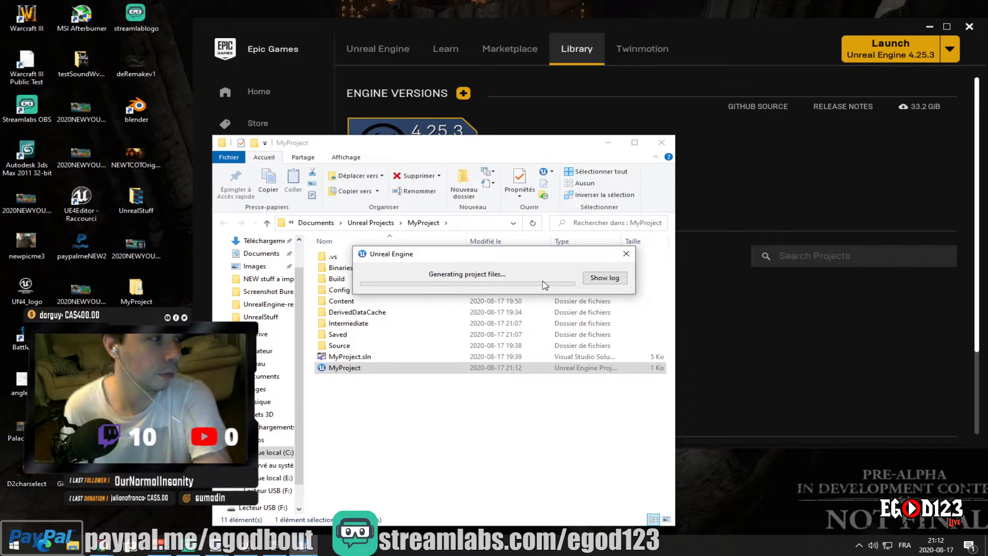
left_click(613, 280)
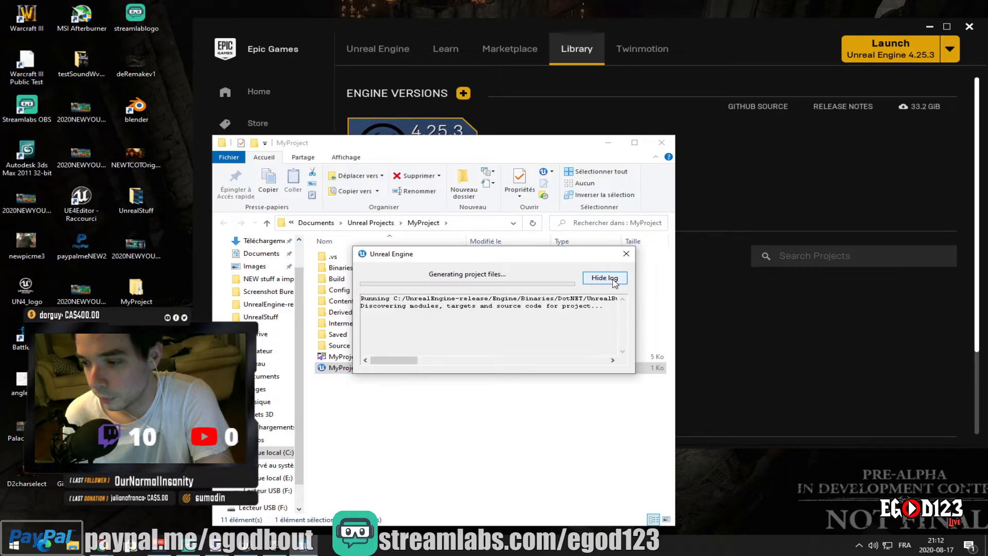
left_click(614, 280)
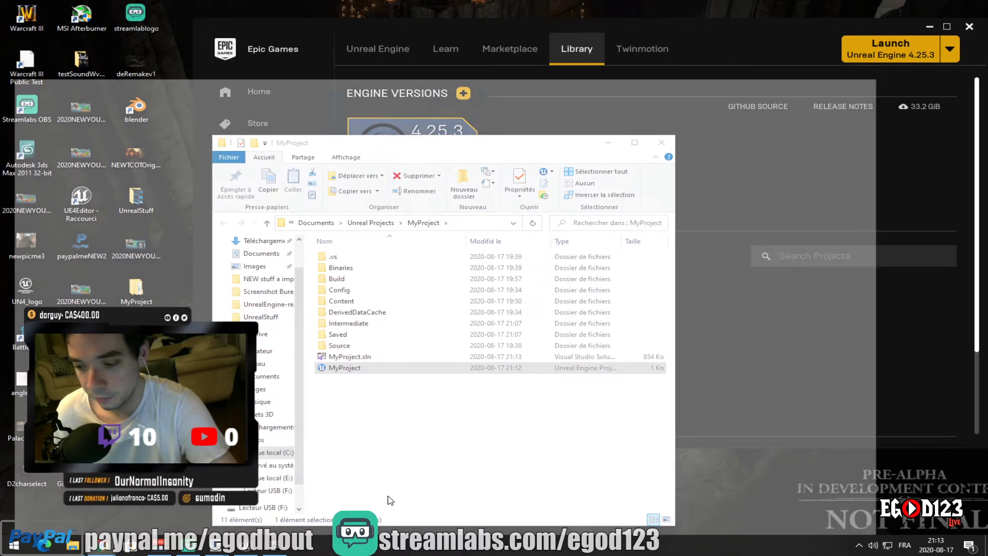
Watch the tutorial in full screen up to the Source folder, then open MyProject's Source folder in File Explorer
left_click(390, 500)
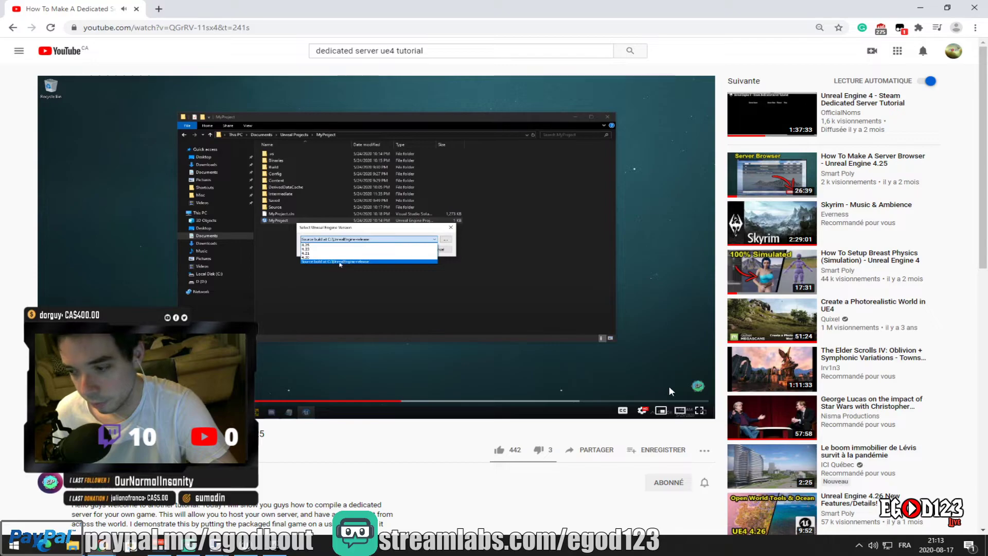
left_click(700, 410)
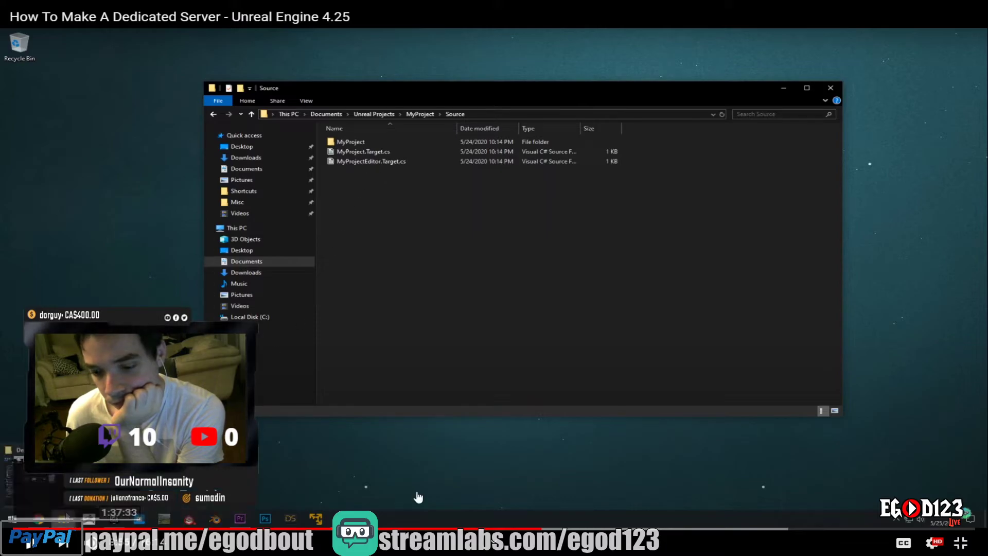
left_click(960, 543)
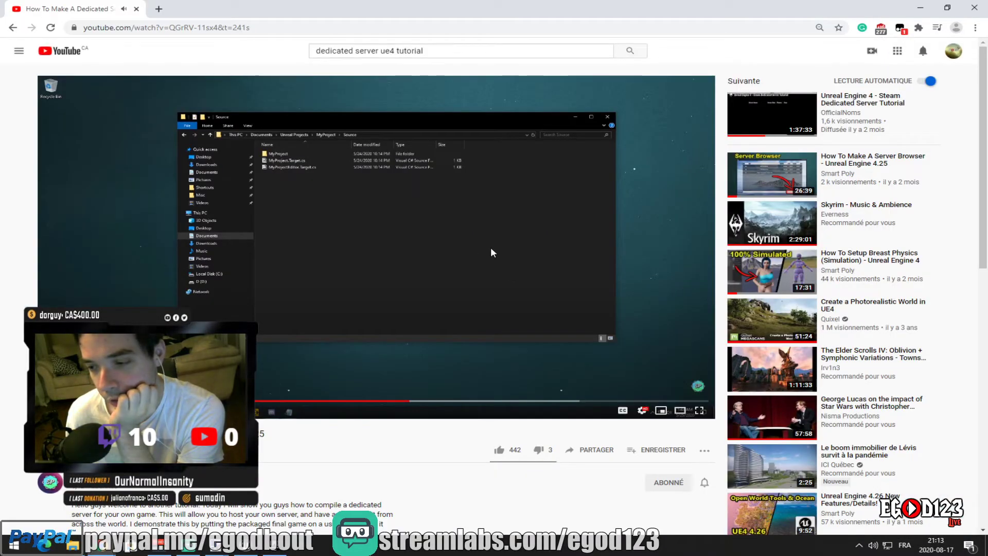
left_click(73, 545)
double_click(339, 345)
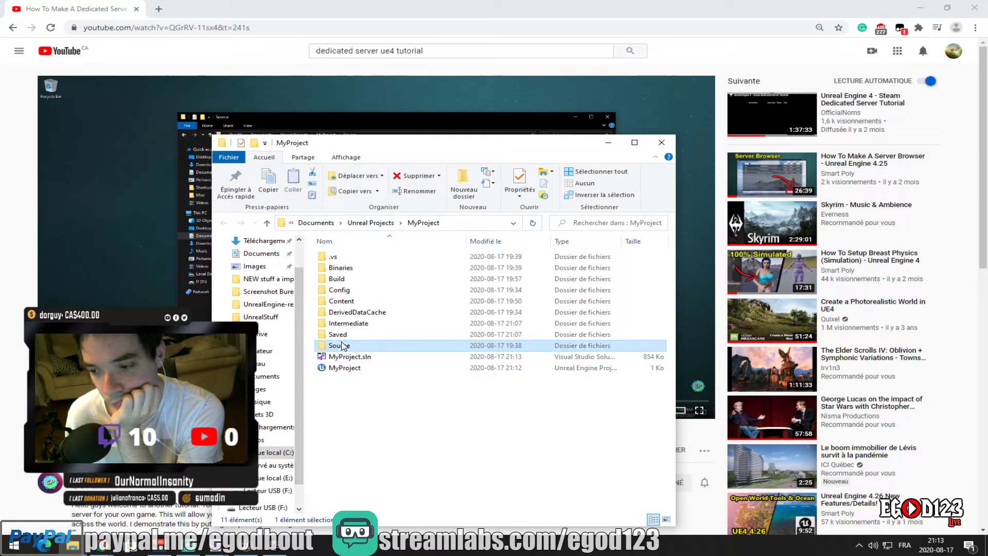
Open C:\UnrealEngine-release in the second File Explorer window and arrange it beside MyProject's Source folder
key("alt+Tab")
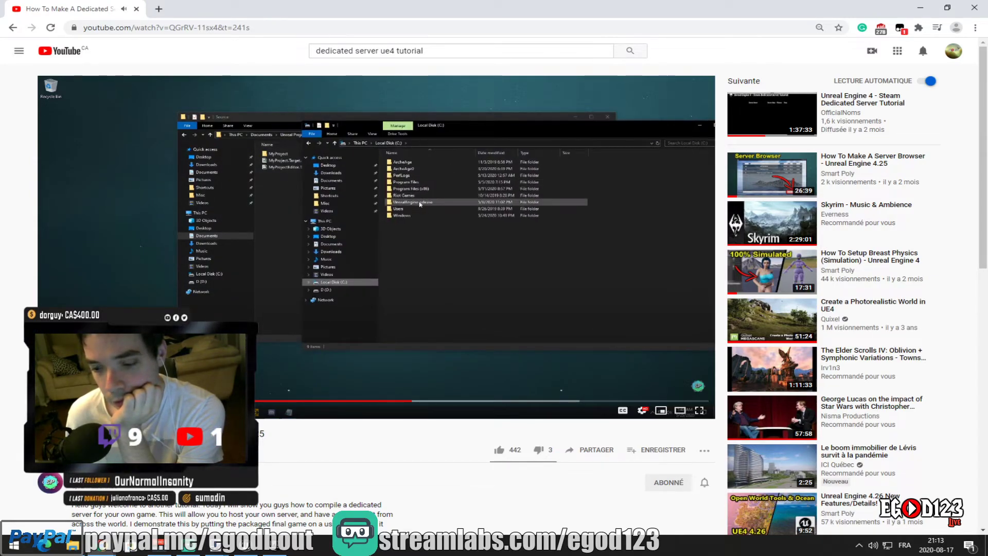
key("alt+Tab")
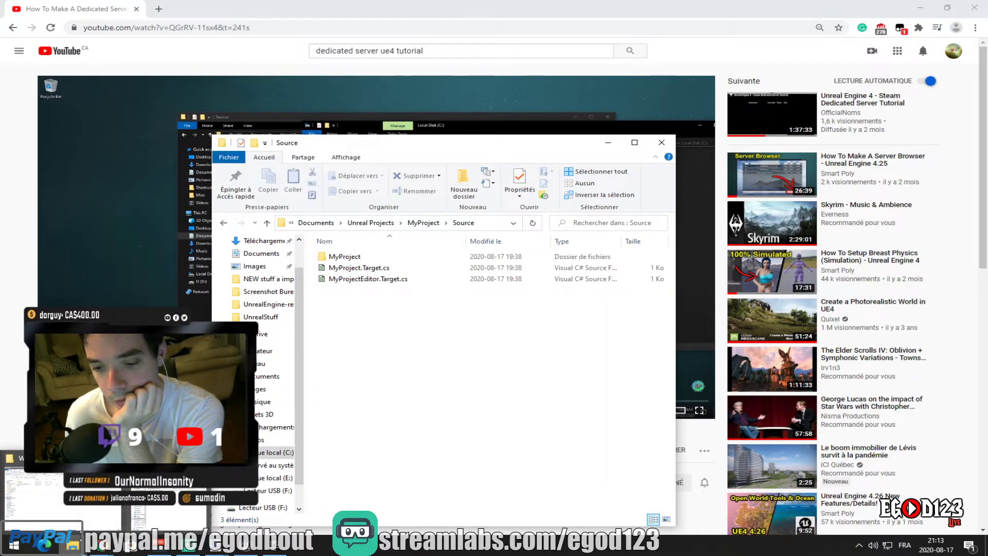
key("alt+Tab")
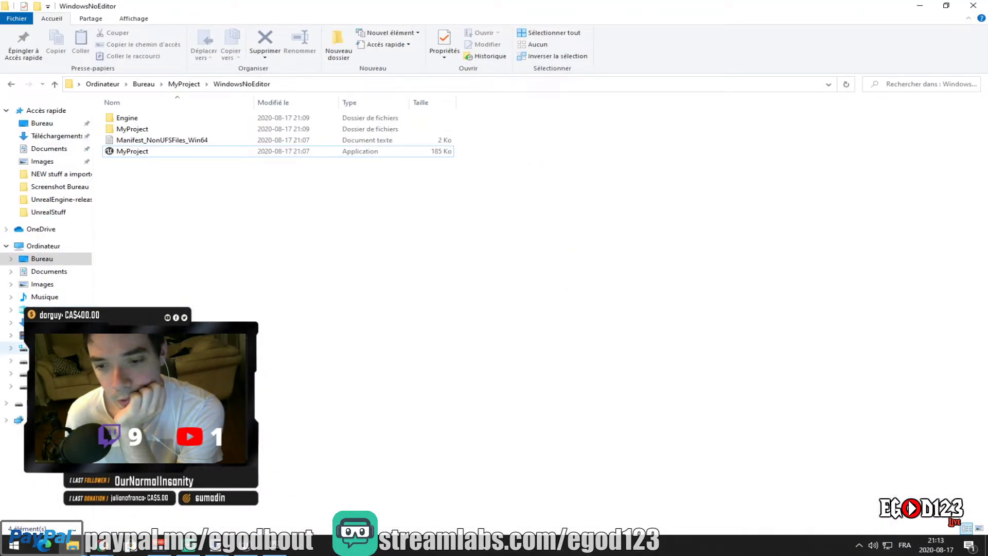
left_click(23, 347)
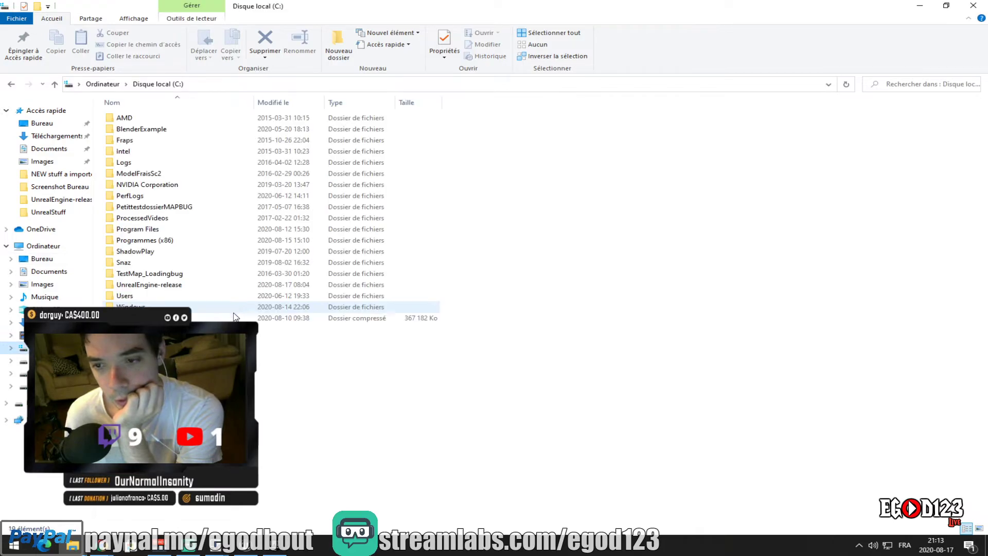
double_click(179, 284)
left_click(946, 6)
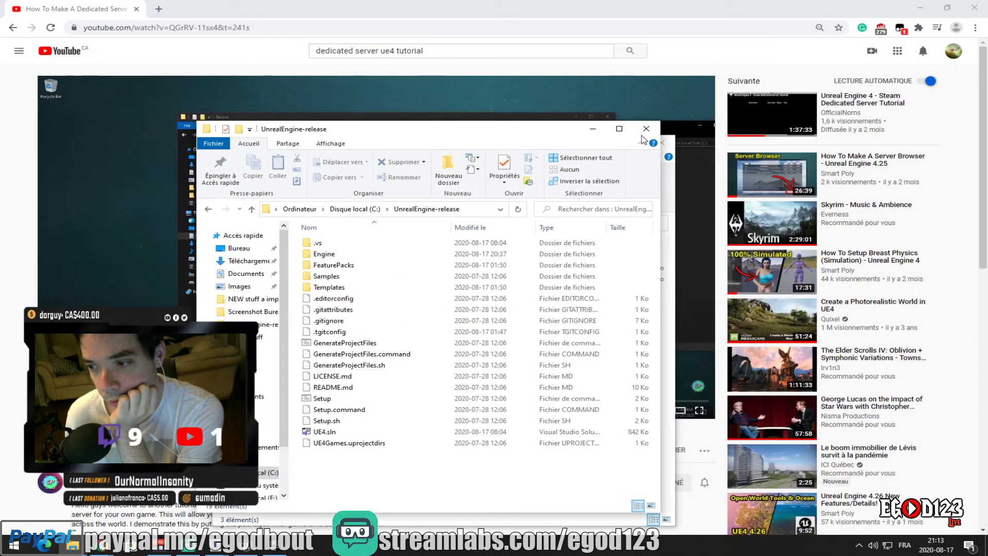
left_click_drag(530, 131, 766, 77)
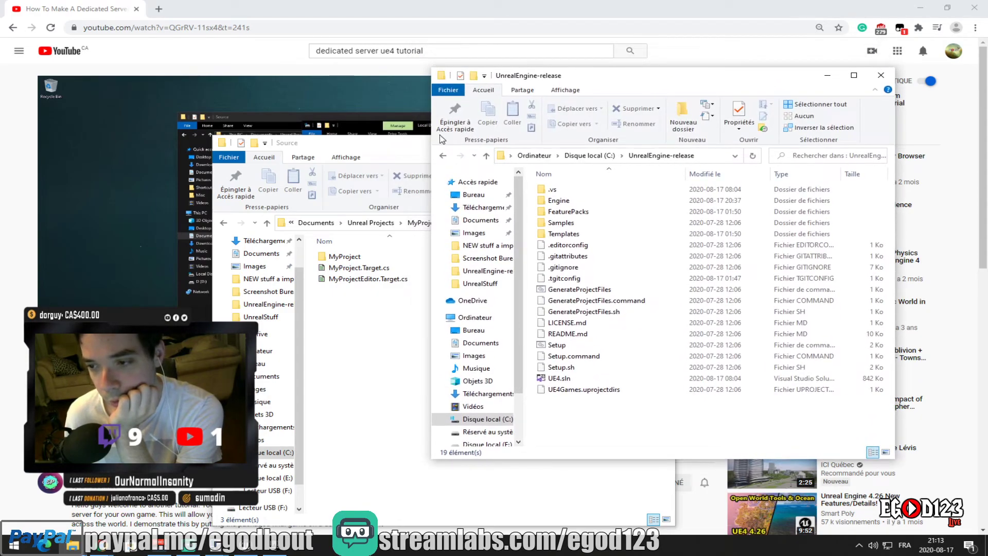
left_click(394, 136)
left_click_drag(389, 130, 351, 108)
Check the tutorial, reposition MyProject's Source window, and open the Engine\Source folder inside UnrealEngine-release
key("alt+Tab")
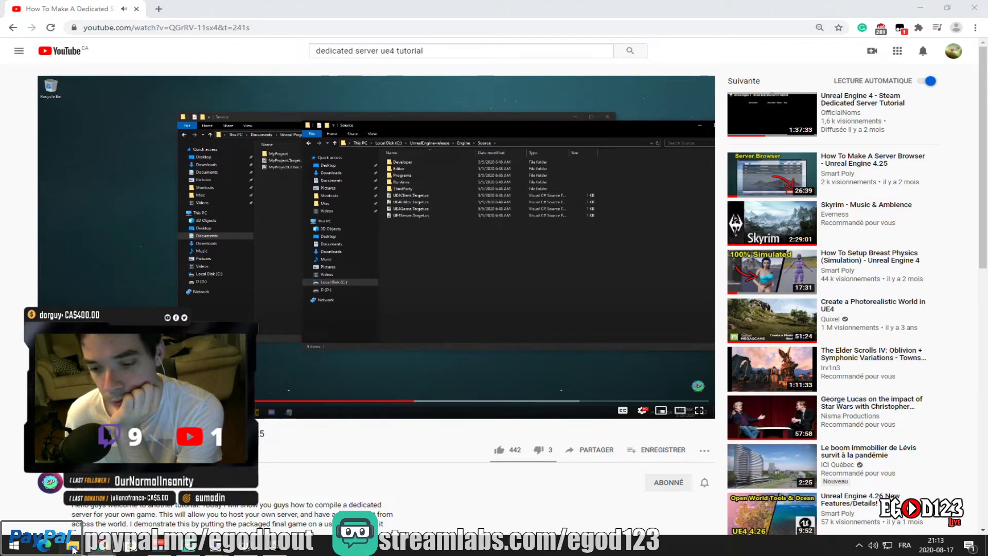
key("alt+Tab")
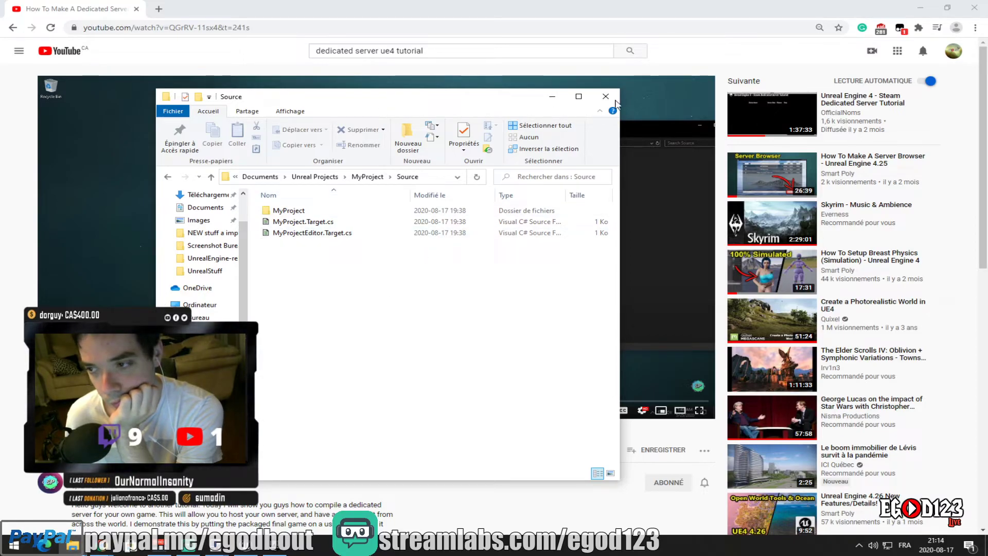
left_click_drag(474, 99, 700, 67)
left_click(73, 545)
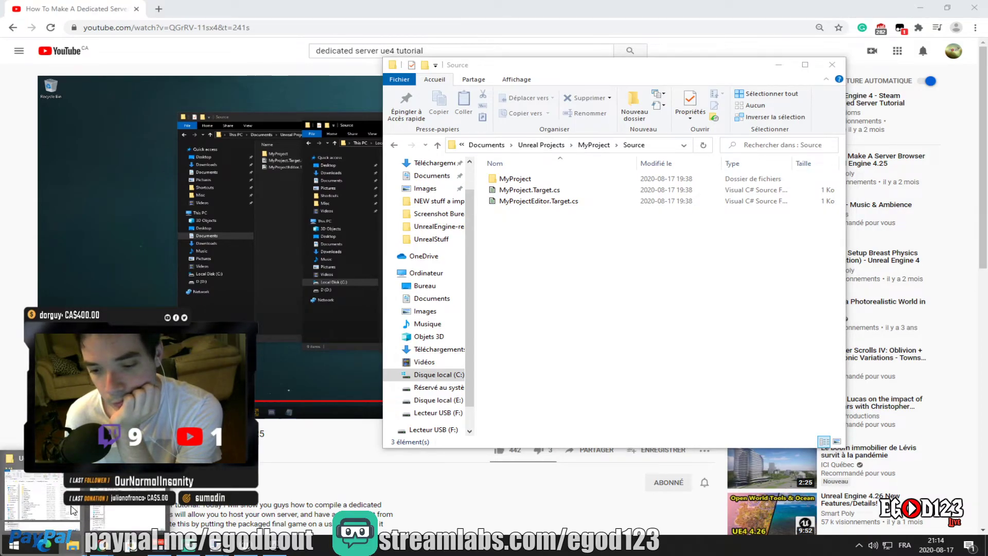
left_click(58, 498)
double_click(586, 200)
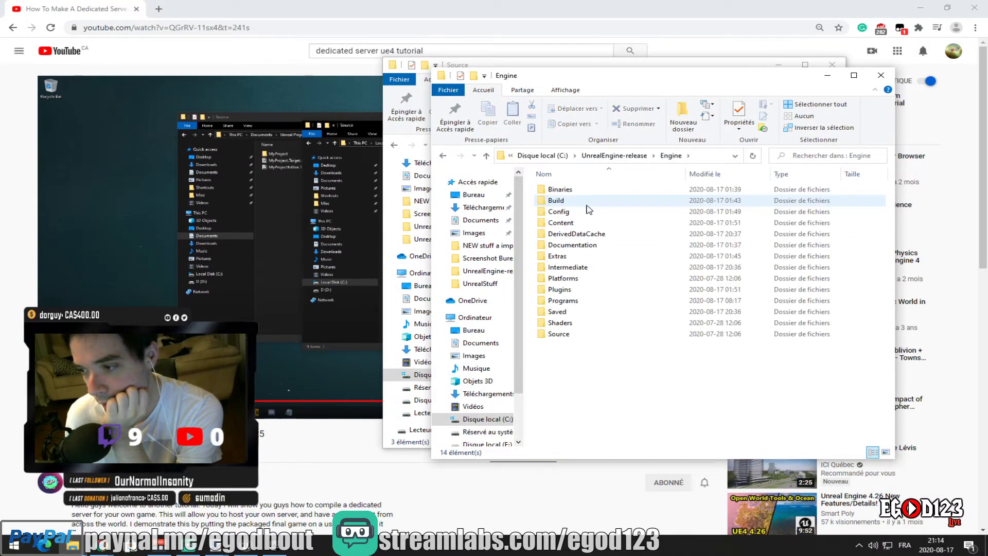
double_click(591, 333)
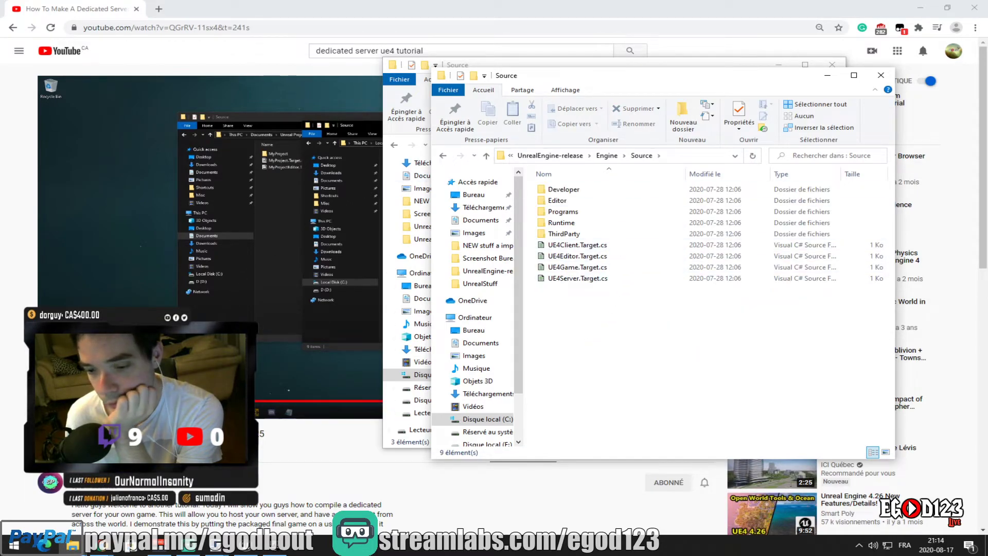
Check which target file the tutorial uses and copy UE4Server.Target.cs from the engine's Source folder
left_click(51, 411)
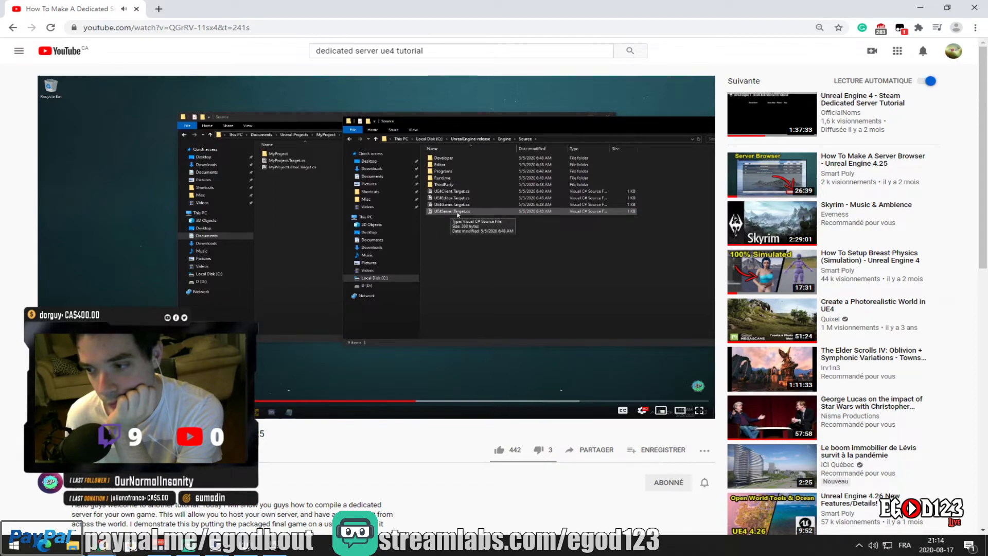
left_click(72, 545)
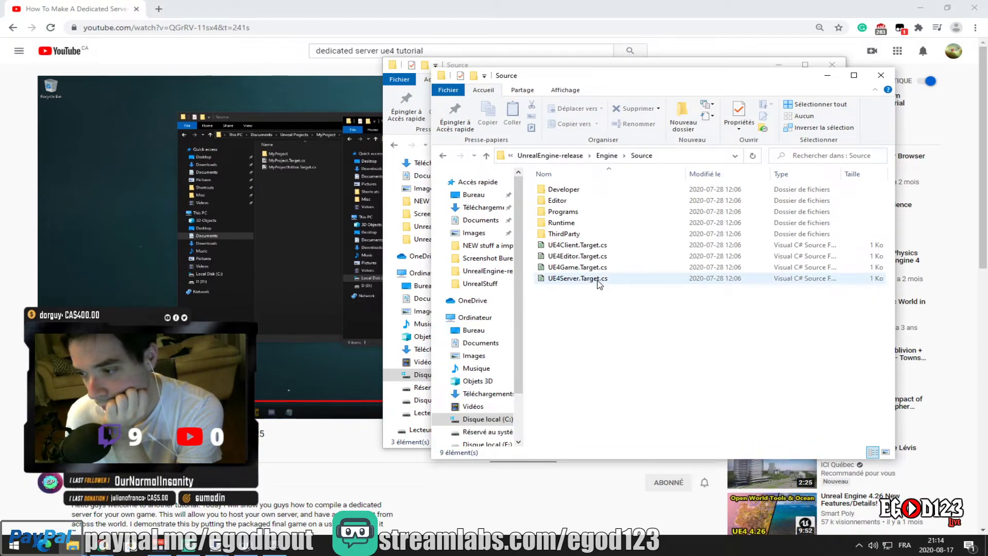
left_click(596, 278)
right_click(597, 280)
left_click(641, 446)
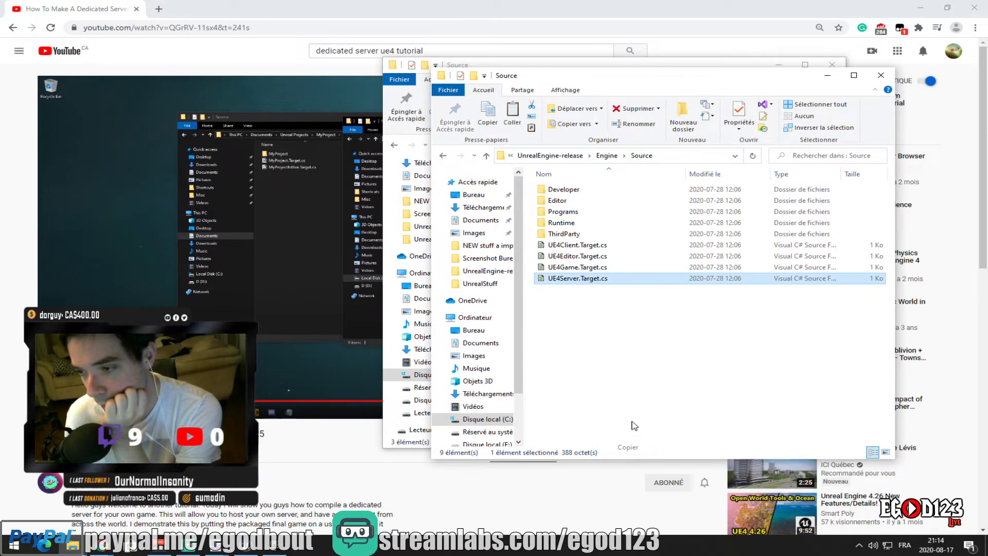
Check the tutorial and paste UE4Server.Target.cs into MyProject's Source folder
key("alt+Tab")
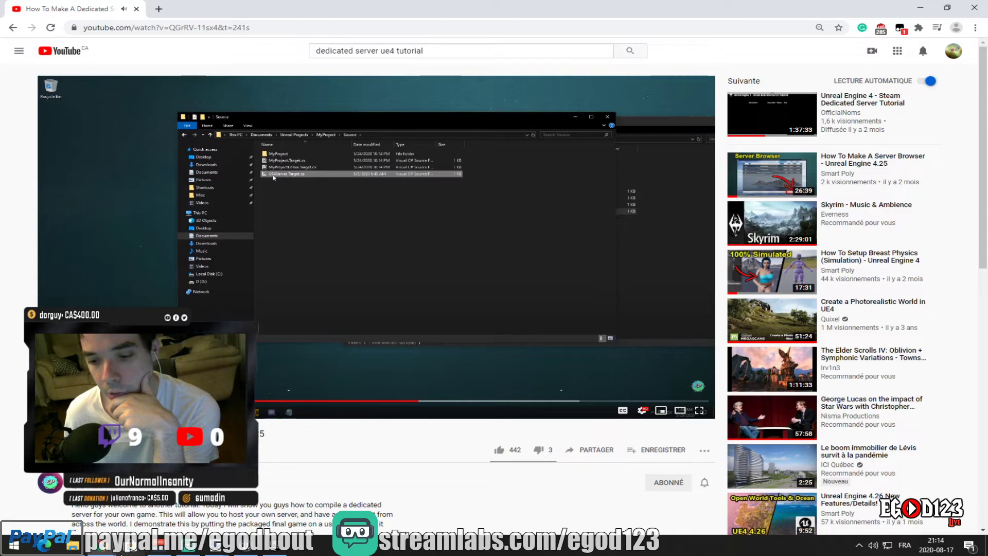
left_click(72, 544)
left_click(41, 494)
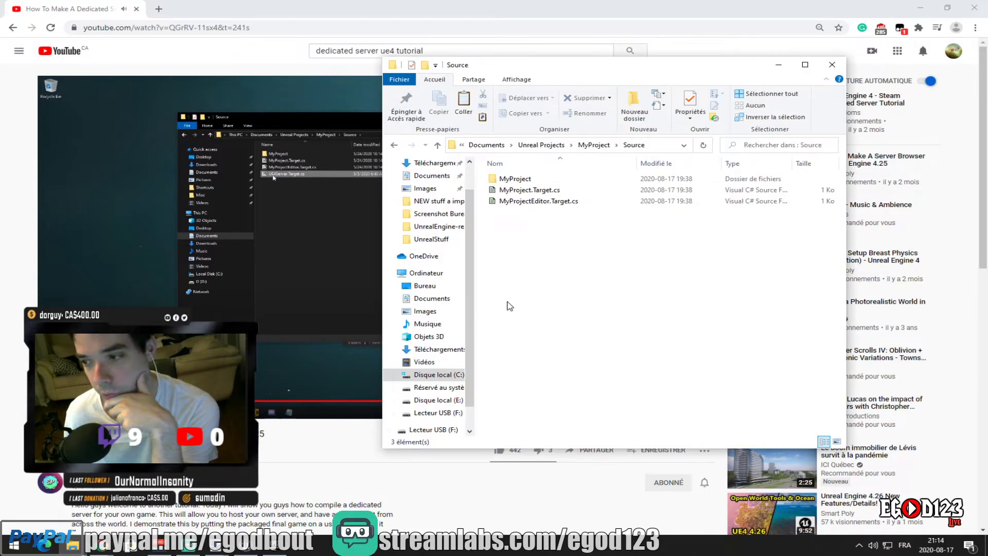
right_click(566, 260)
left_click(591, 332)
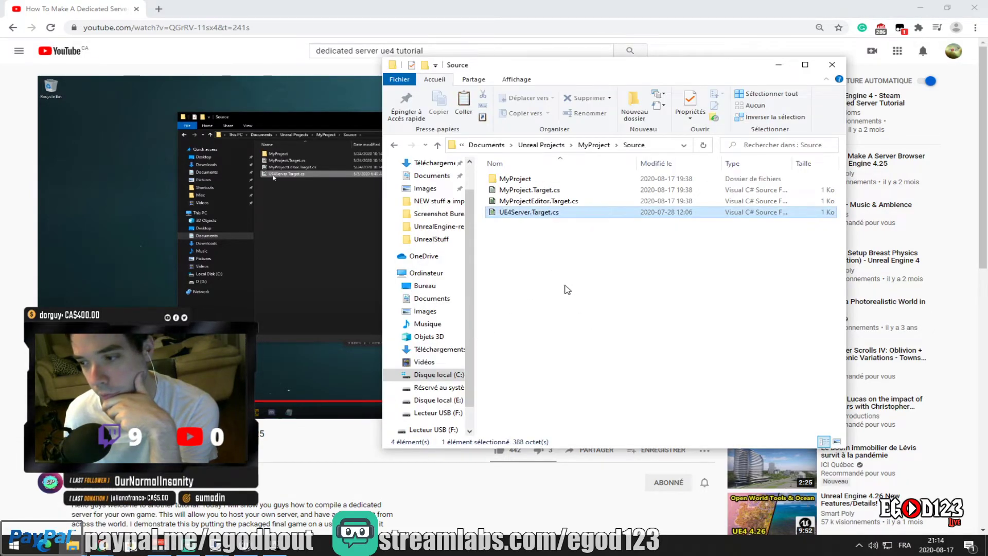
Check the tutorial and rename UE4Server.Target.cs in MyProject's Source folder to MyProjectServer.Target.cs
key("alt+Tab")
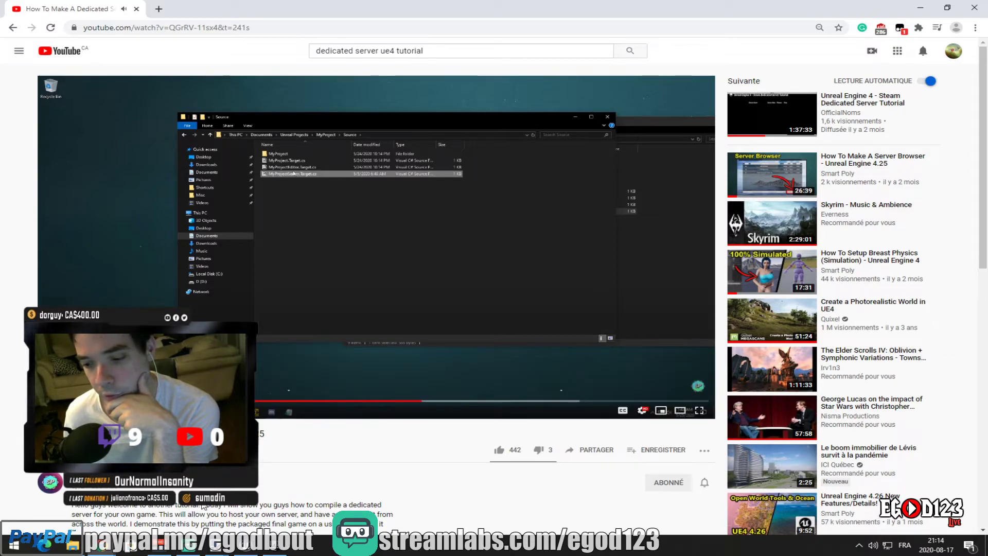
left_click(73, 544)
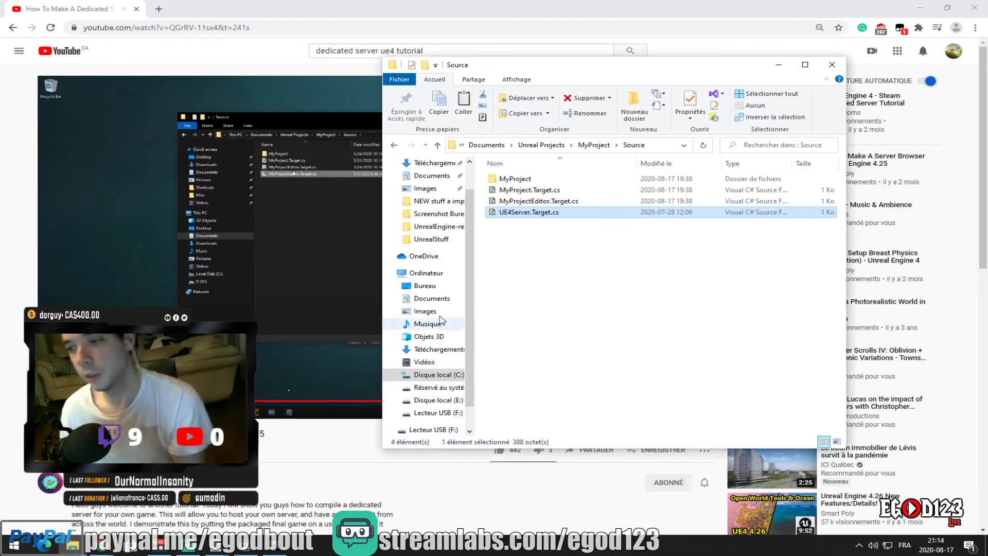
left_click(522, 214)
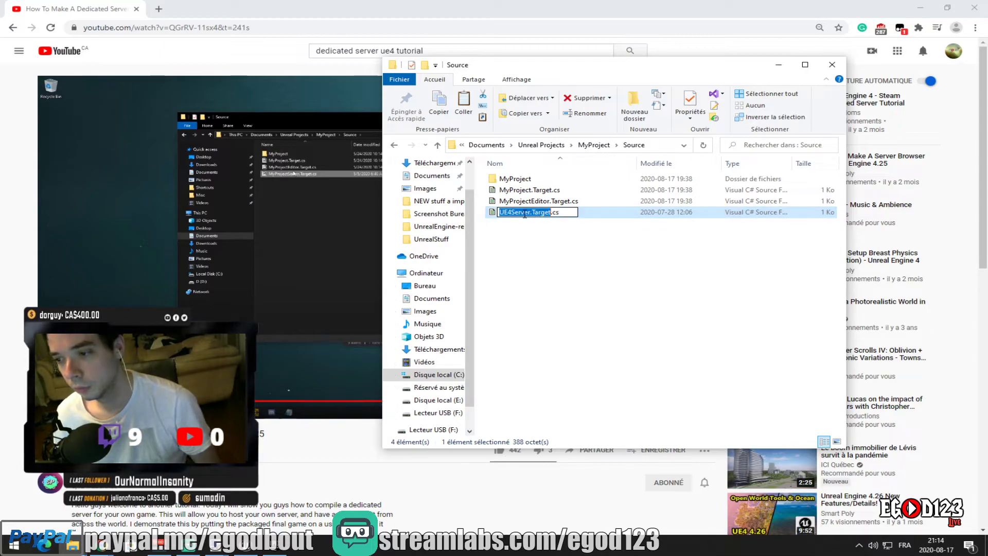
left_click(512, 212)
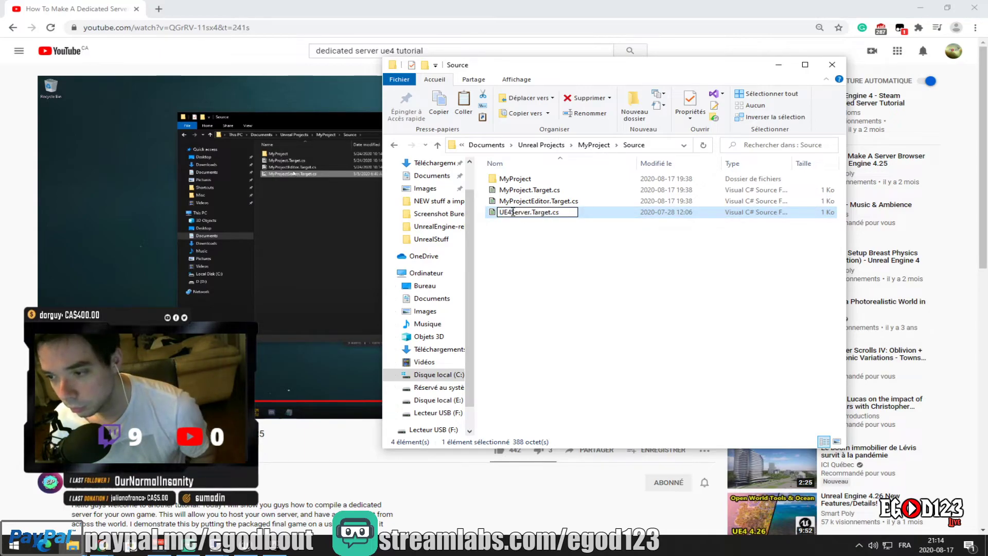
left_click_drag(512, 212, 492, 212)
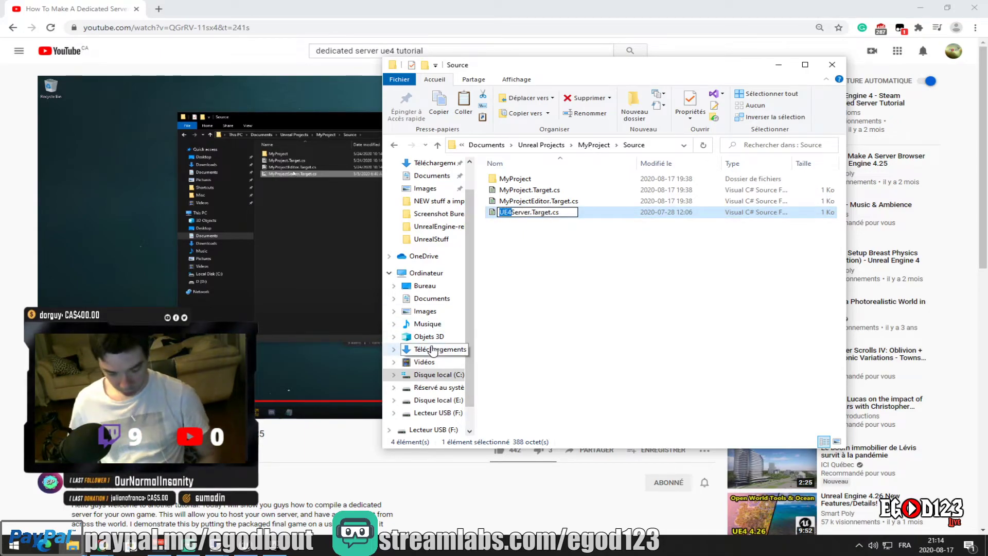
type("MyProje")
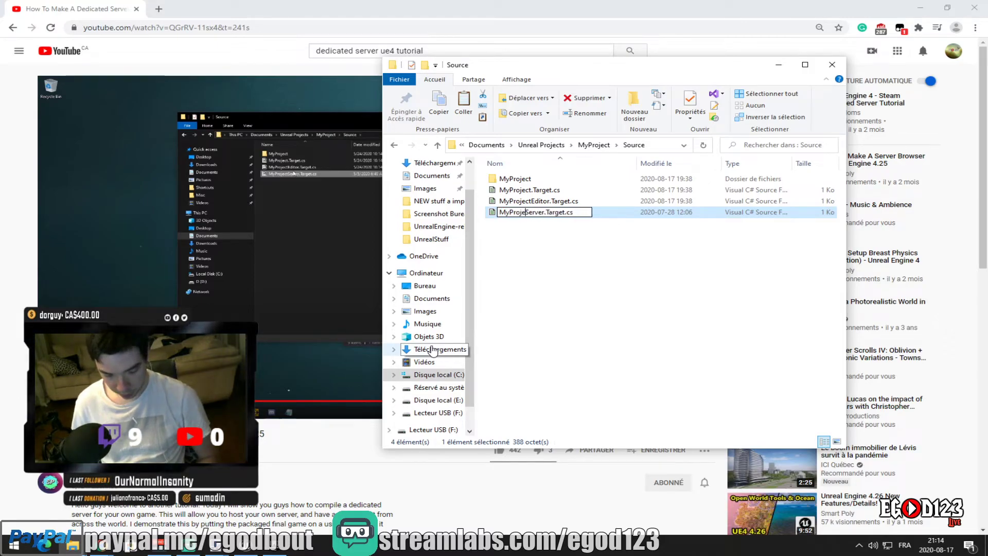
type("ct")
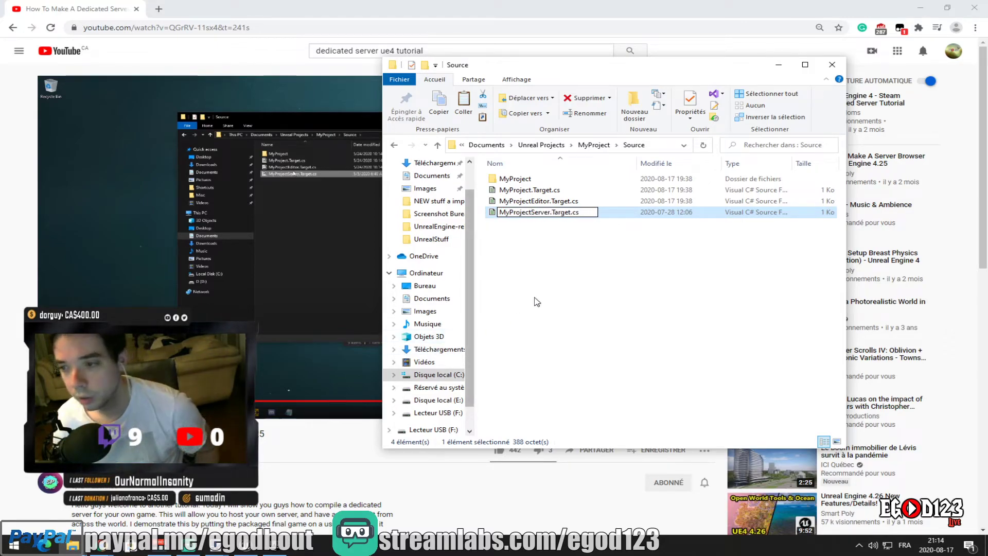
left_click(558, 289)
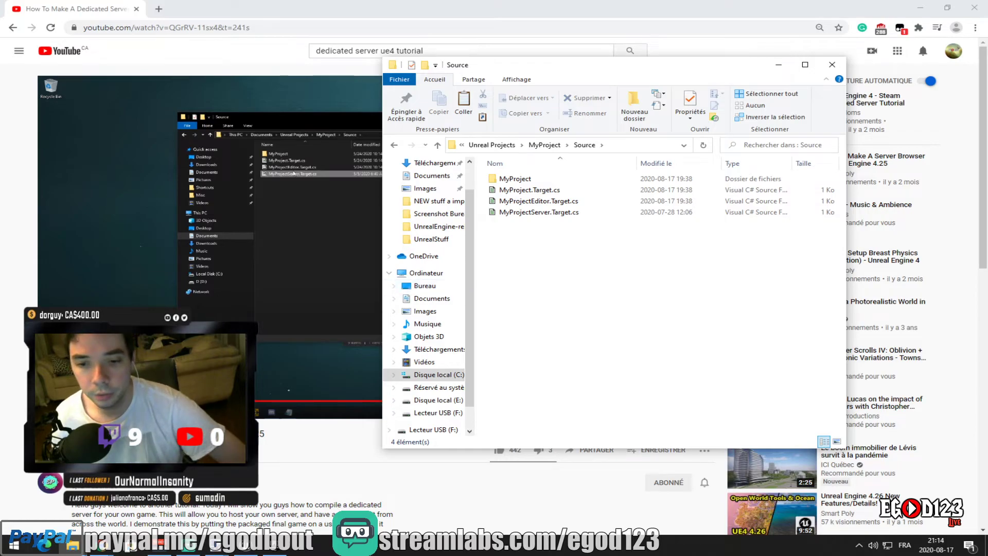
Check which program the tutorial uses to open the renamed server target file
left_click(54, 410)
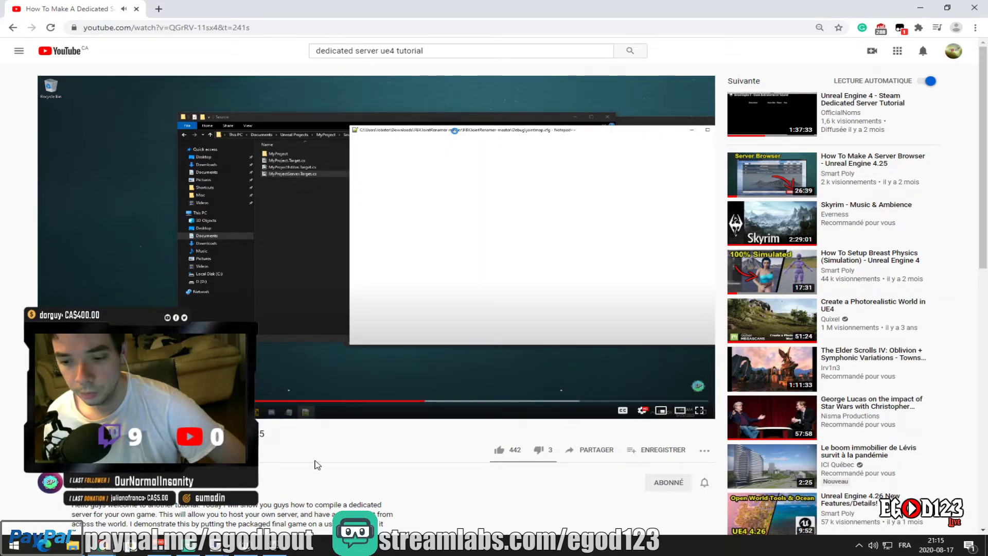
left_click(284, 551)
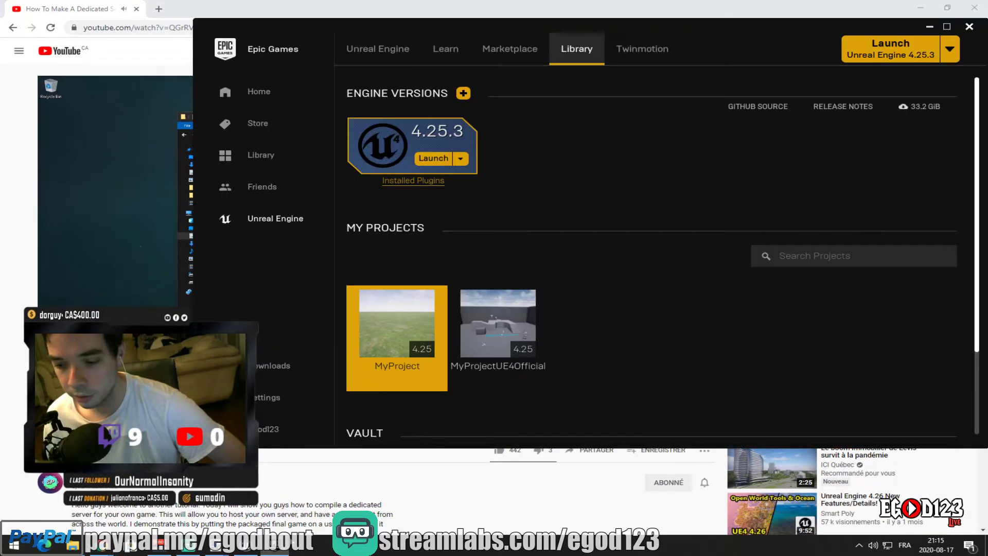
left_click(284, 550)
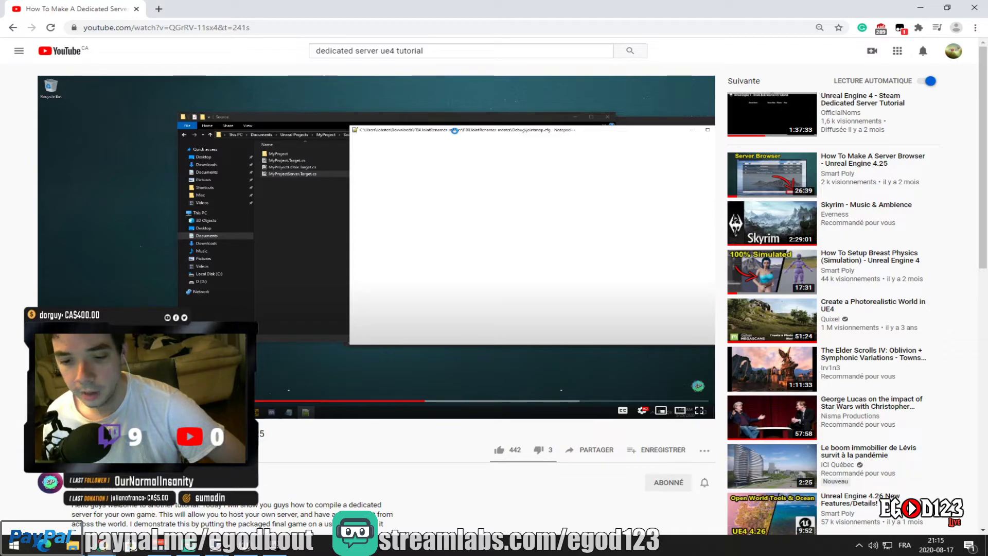
left_click(15, 549)
left_click(14, 548)
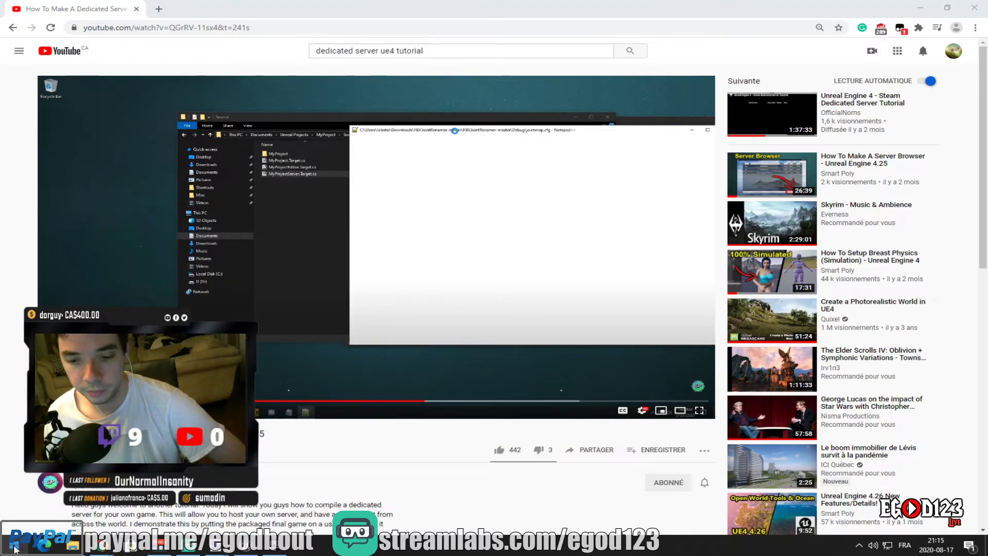
Open the Notepad++ downloads page in another browser window and go to the Notepad++ 7.8.8 release
left_click(158, 8)
key("ctrl+w")
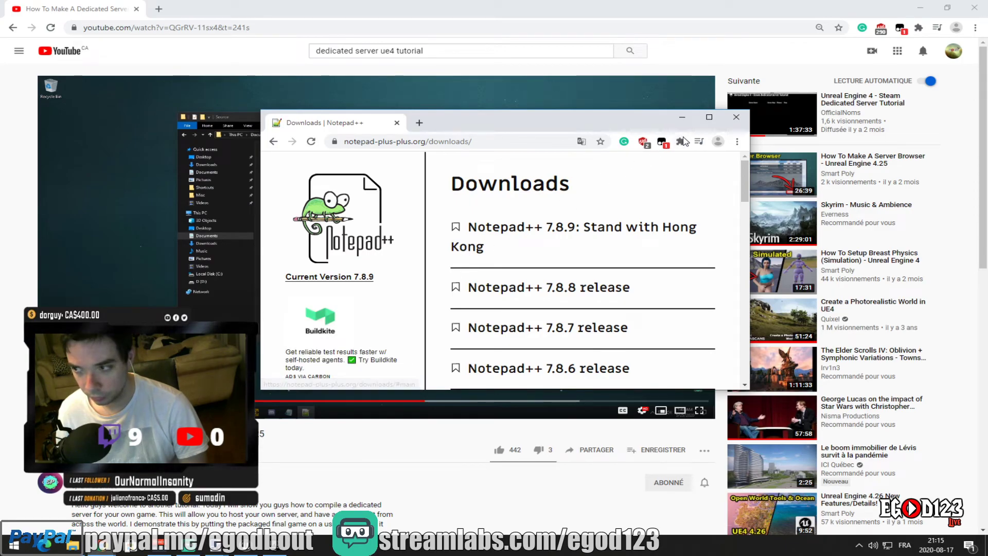
key("alt+Right")
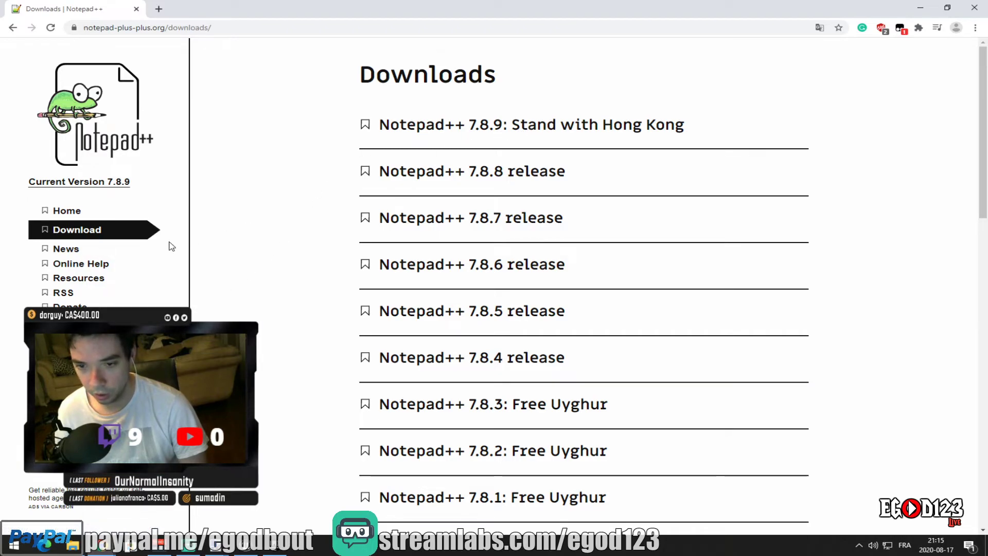
left_click(518, 178)
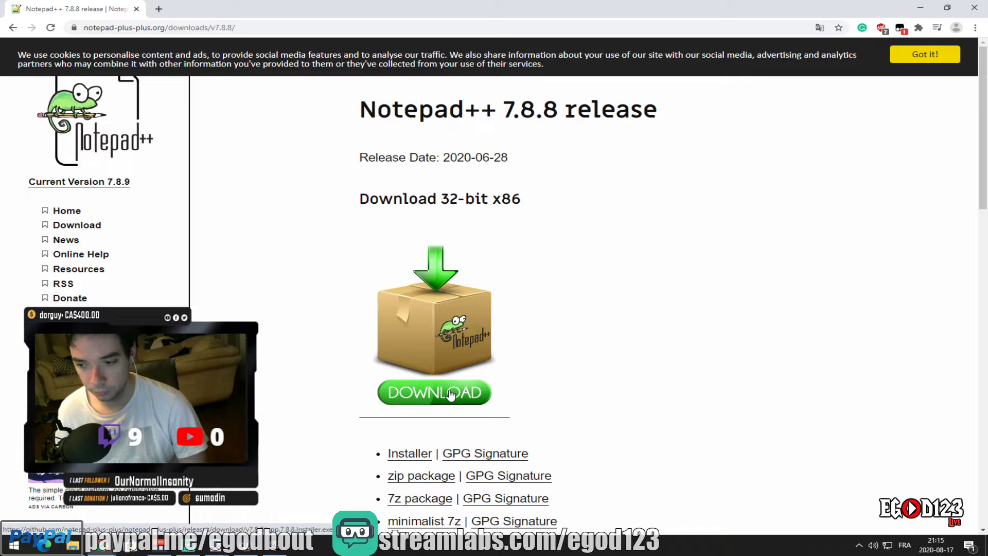
Look through the Notepad++ 7.8.8 release page and download the 64-bit x64 installer
scroll(463, 389, "down", 6)
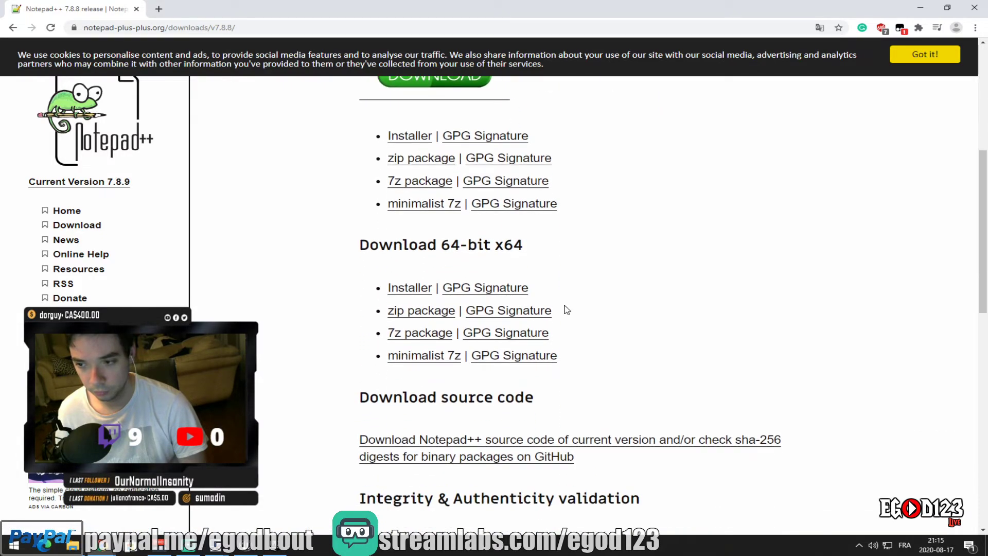
scroll(530, 298, "up", 6)
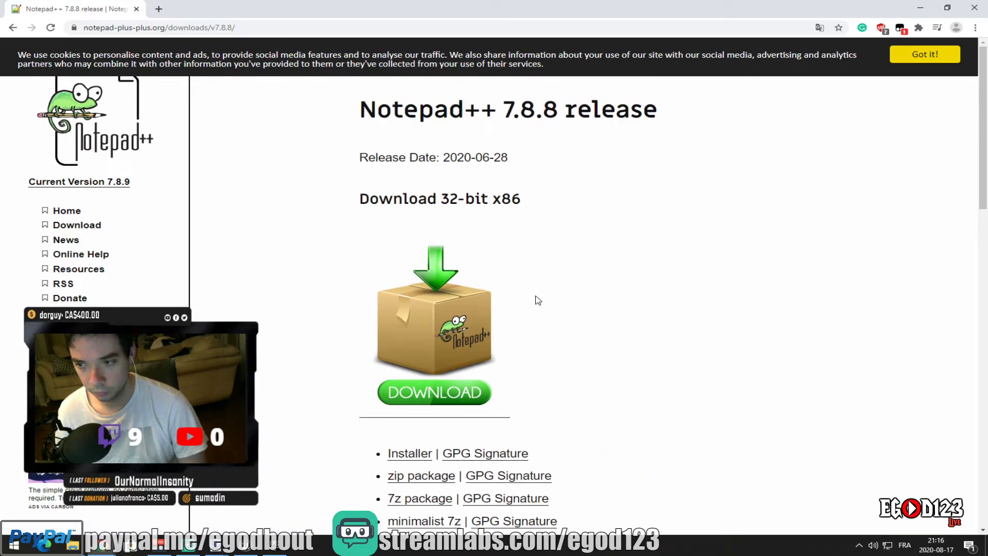
scroll(558, 249, "down", 7)
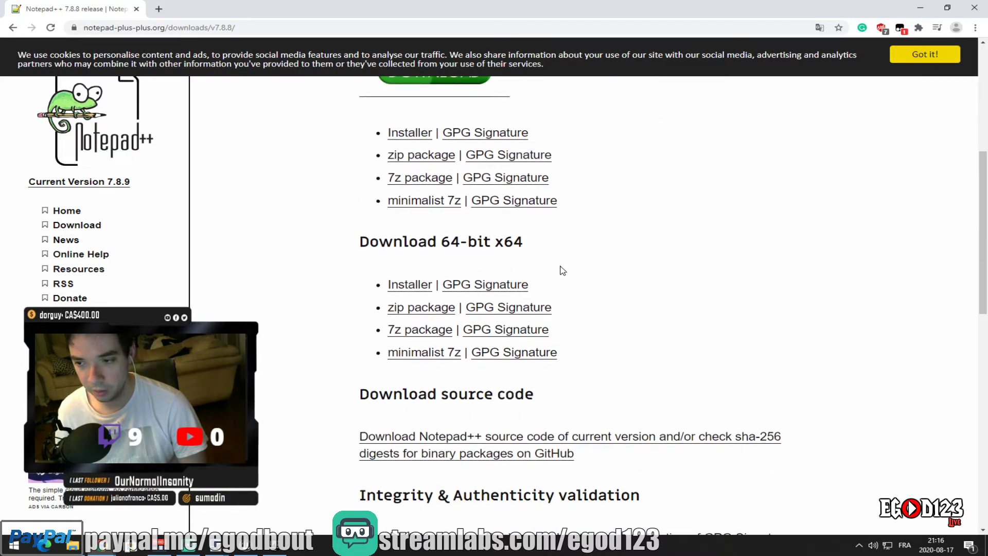
scroll(566, 211, "down", 4)
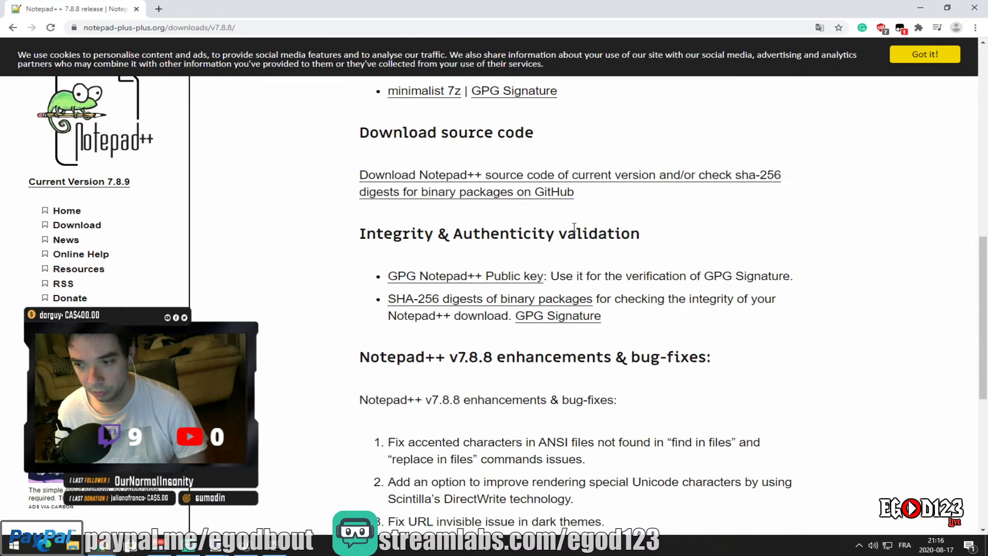
scroll(577, 232, "down", 5)
scroll(580, 232, "up", 8)
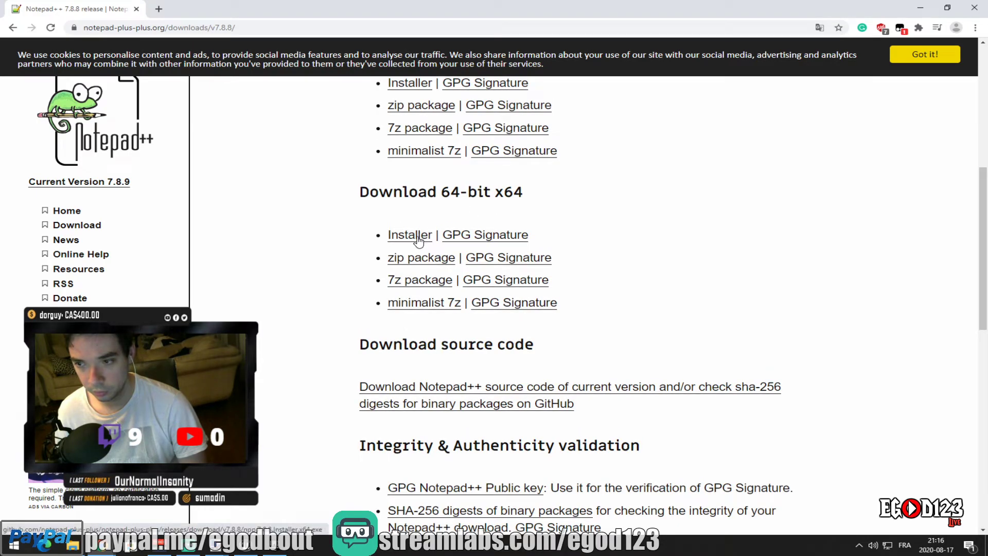
left_click(418, 240)
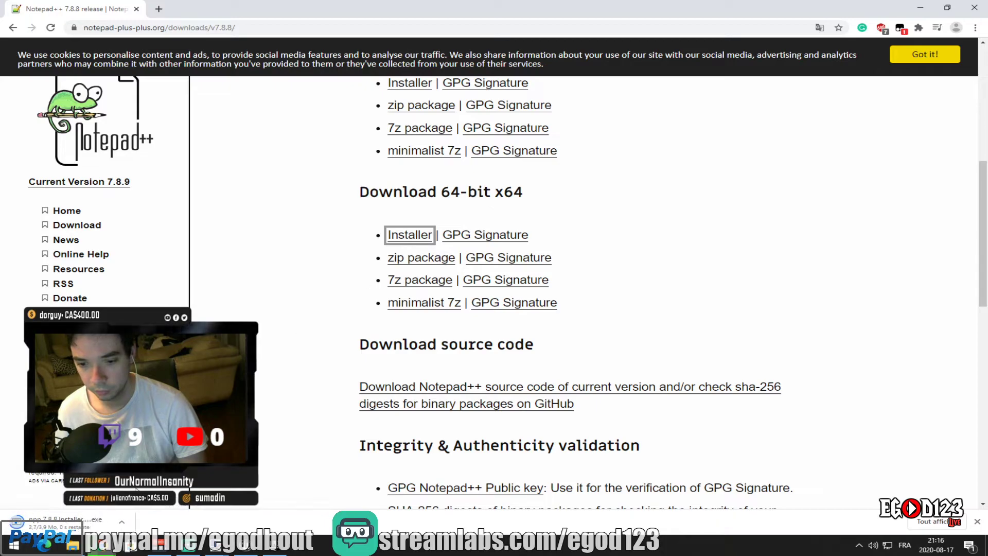
Open the Téléchargements folder in a new File Explorer window and launch npp.7.8.8.Installer.x64
key("alt+Tab")
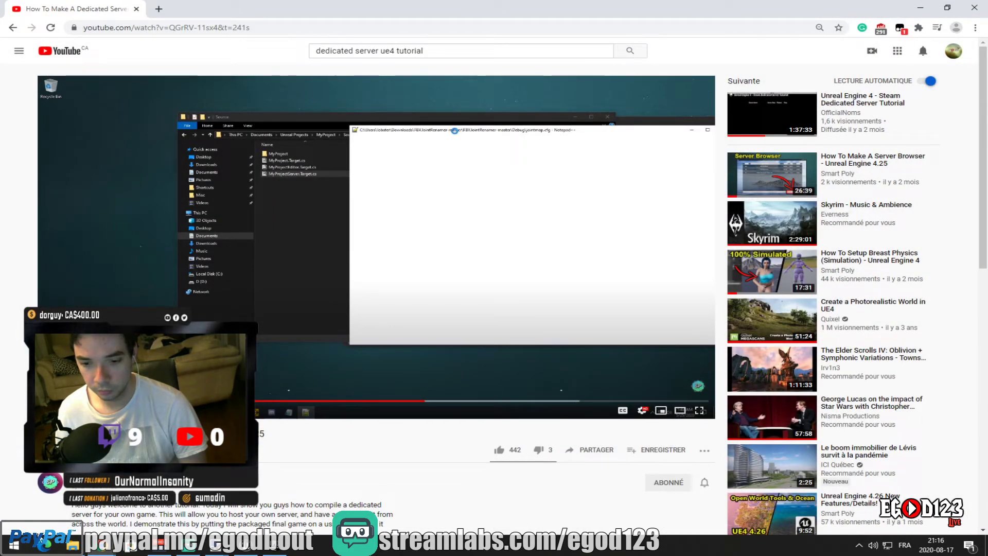
left_click(72, 544)
left_click(129, 497)
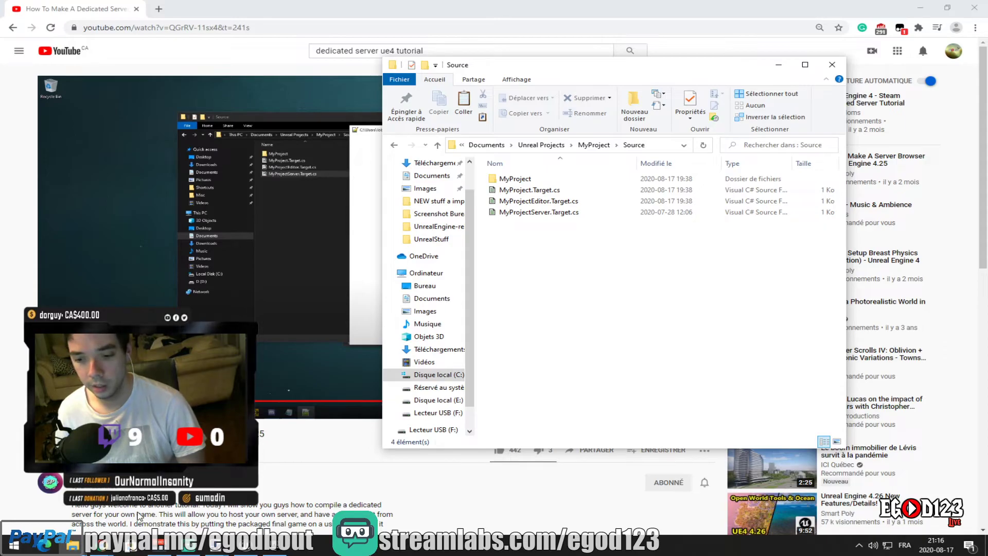
left_click(77, 549)
right_click(76, 549)
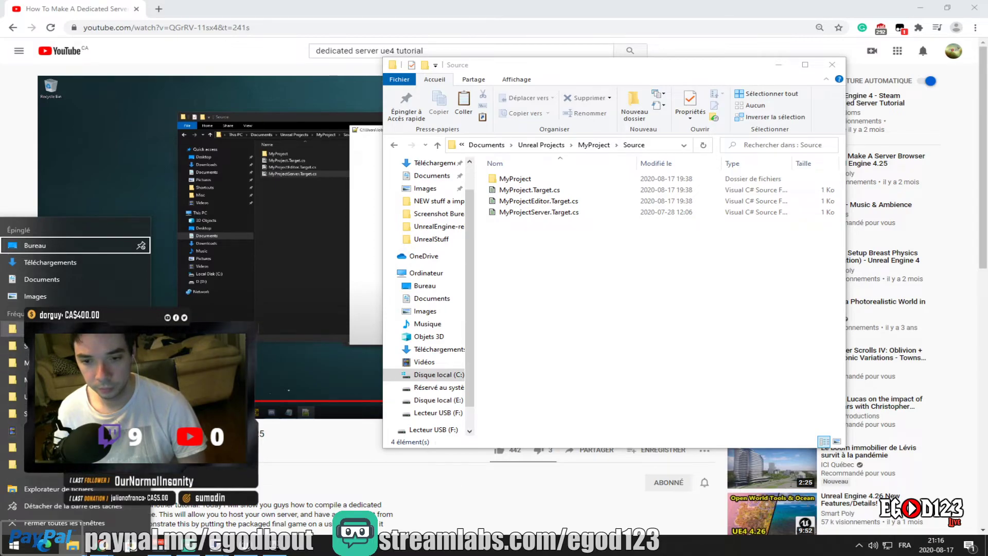
left_click(52, 489)
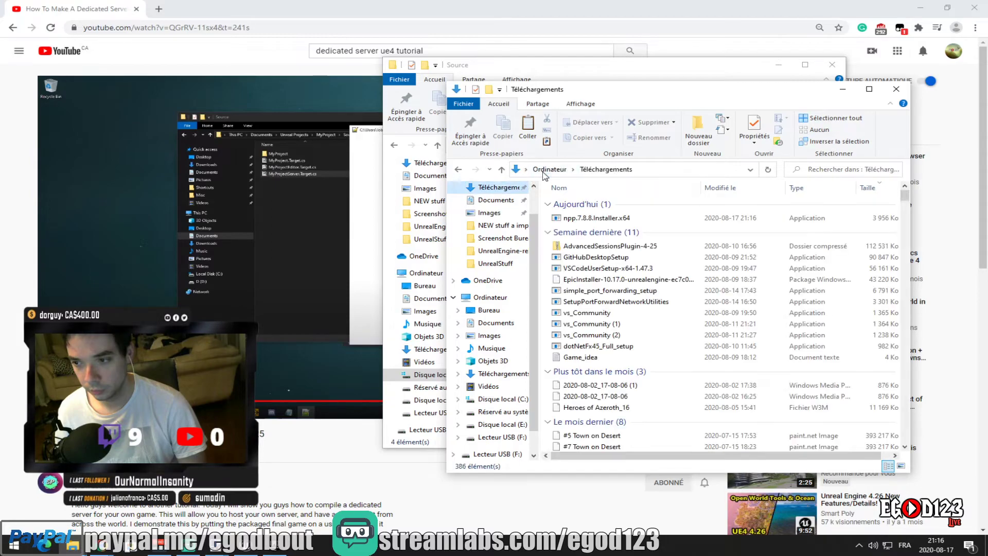
left_click(600, 217)
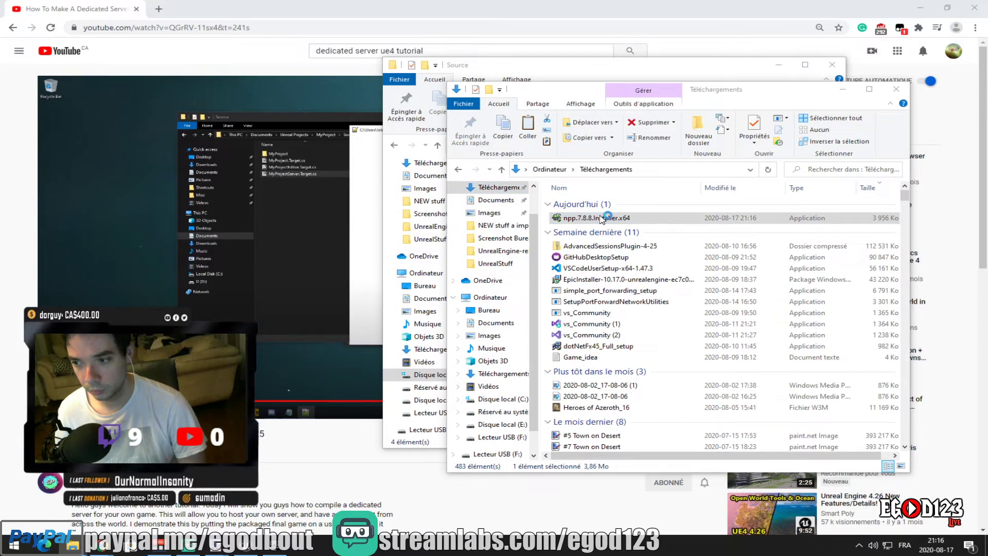
left_click(601, 219)
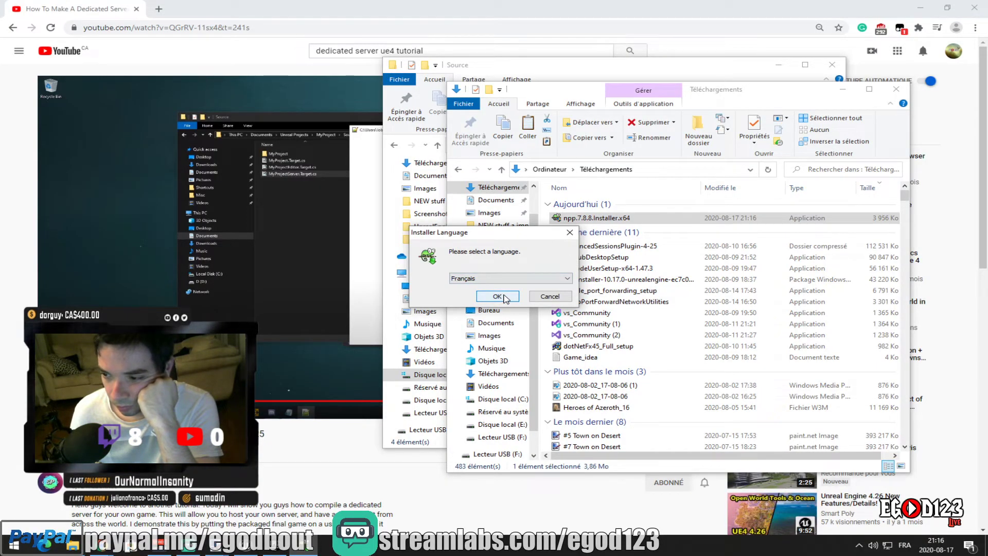
Run the Notepad++ setup in Français, accept the license and keep the installation folder C:\Program Files\Notepad++
left_click(506, 297)
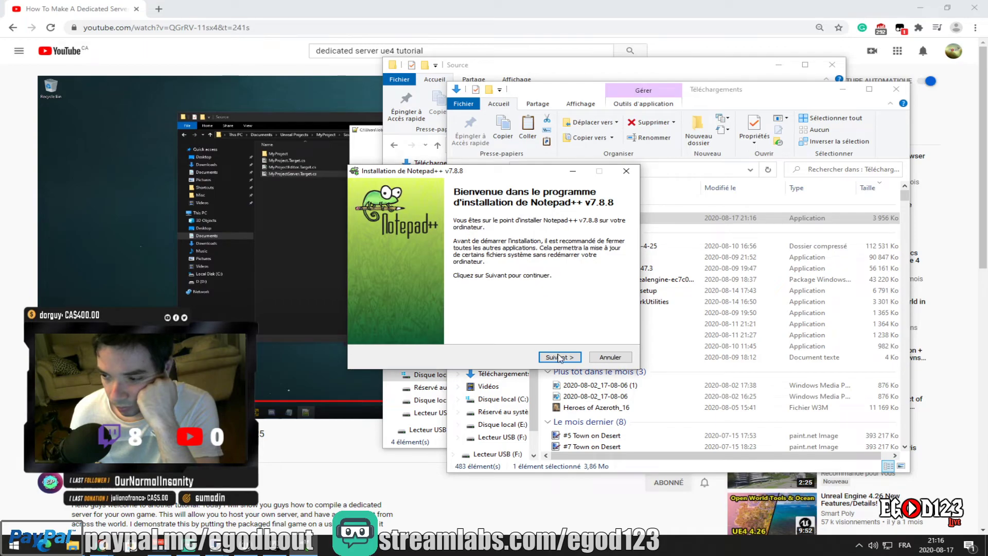
left_click(563, 357)
left_click(562, 361)
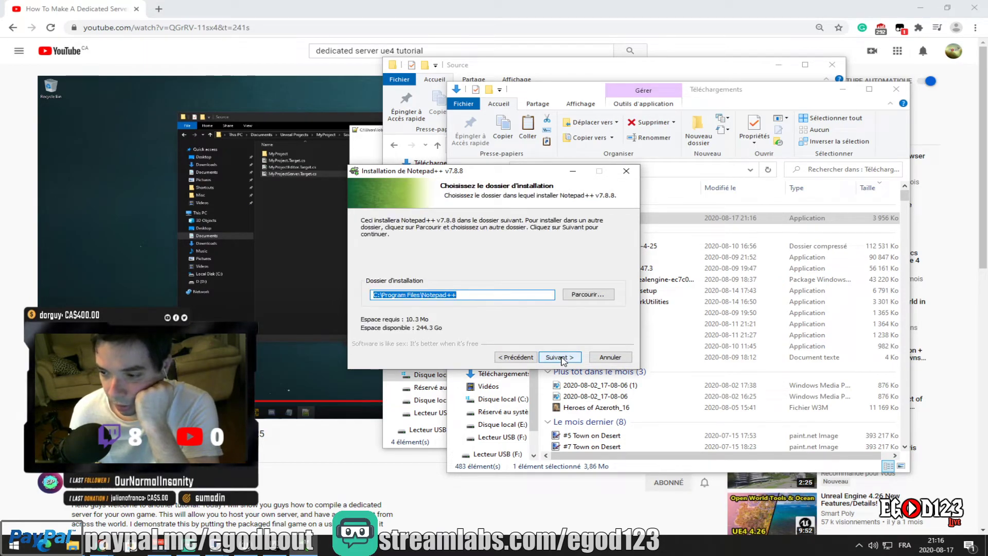
left_click(563, 358)
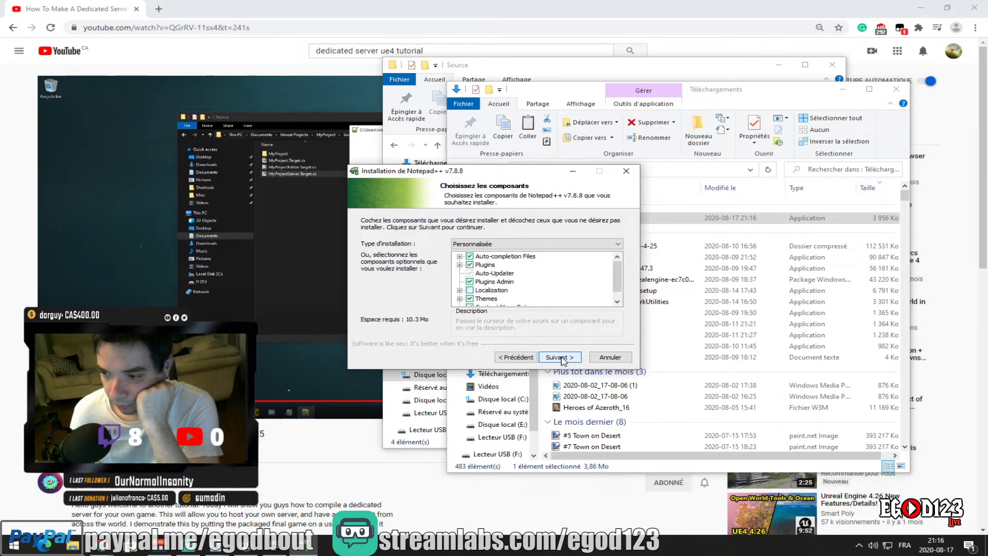
Review the Notepad++ components and shortcut options, and set the installation type to Minimalist
mouse_move(513, 274)
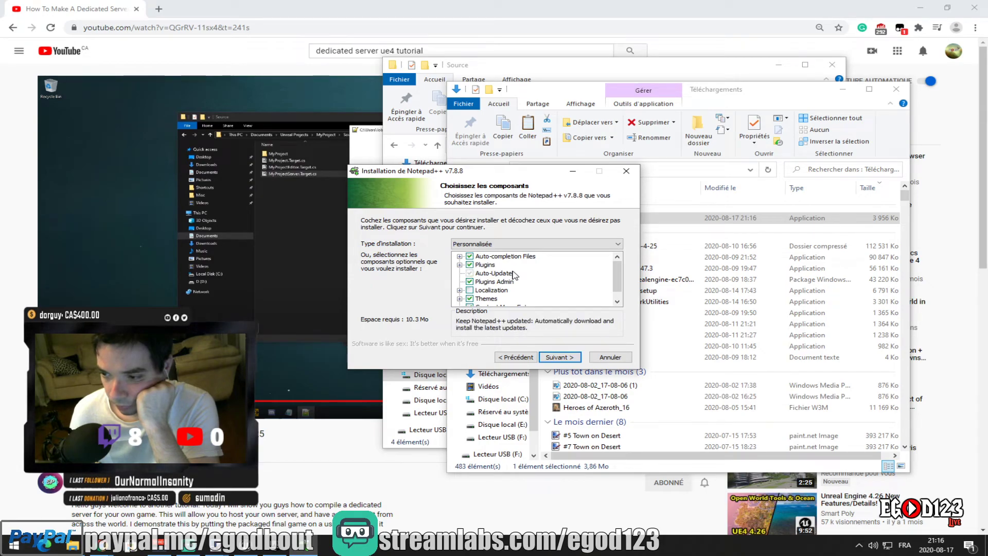
scroll(513, 275, "down", 1)
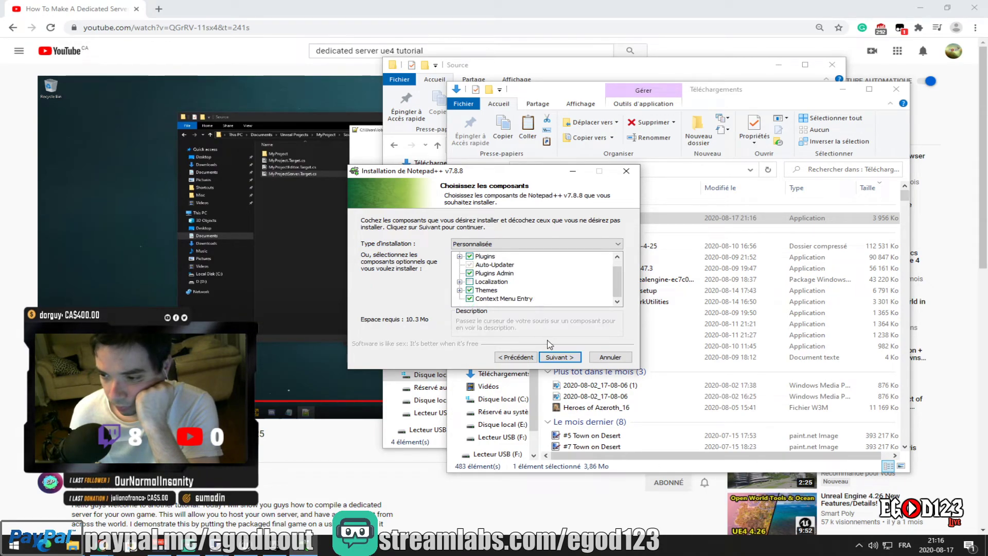
left_click(557, 357)
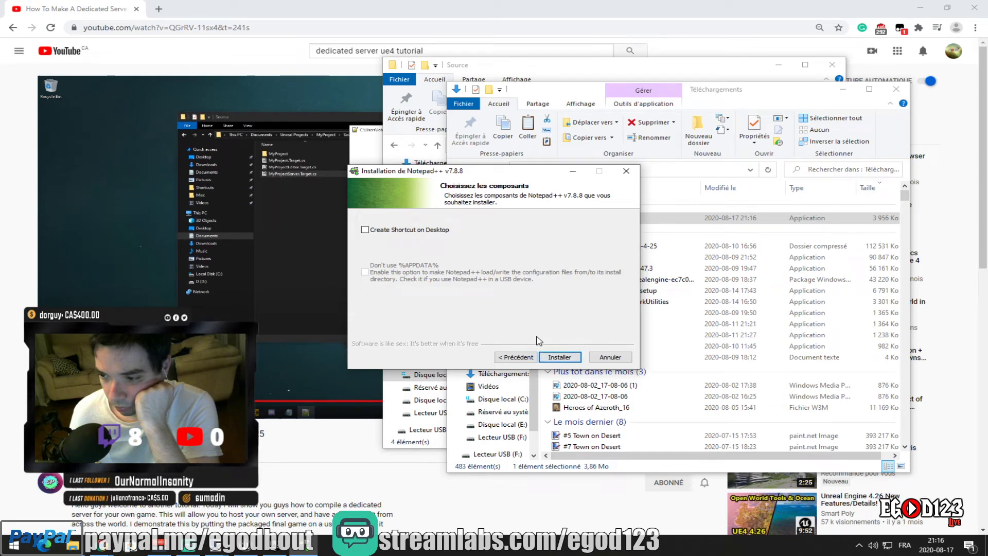
left_click(516, 358)
left_click(525, 244)
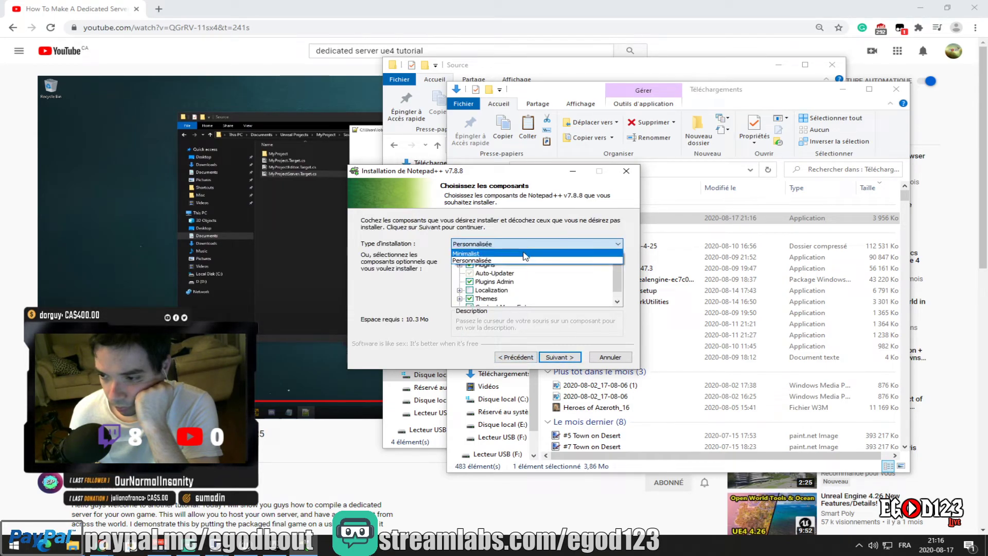
left_click(525, 254)
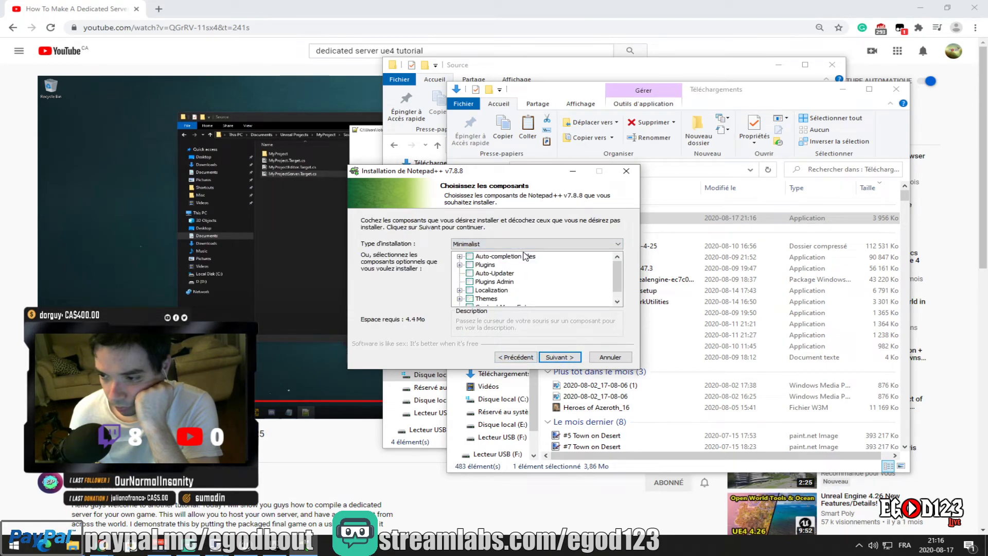
left_click(460, 256)
left_click(460, 256)
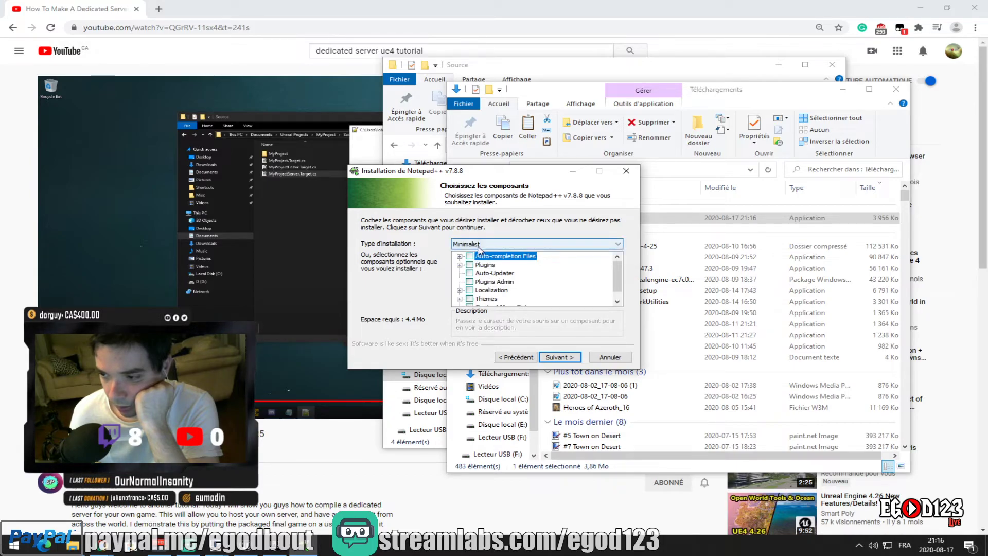
left_click(478, 245)
left_click(494, 263)
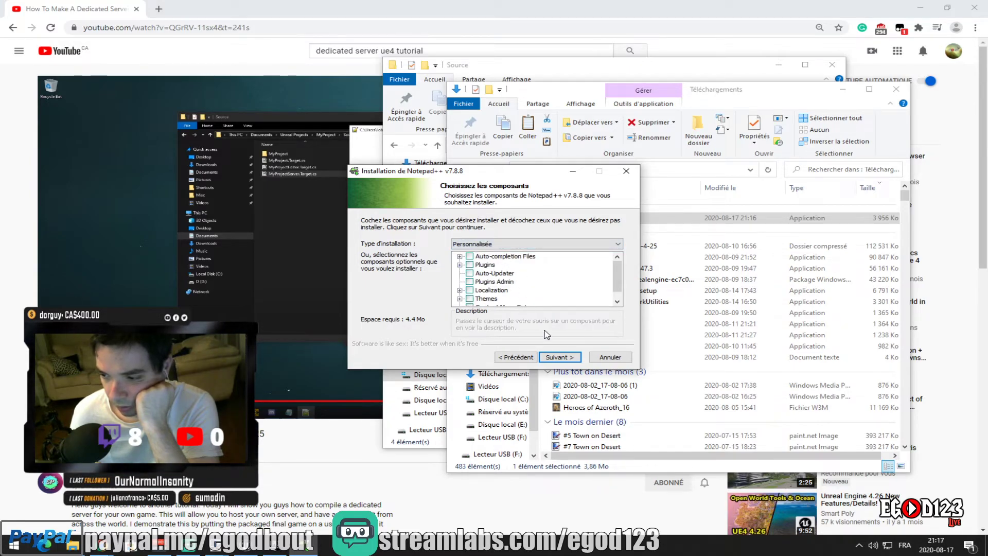
scroll(523, 362, "down", 1)
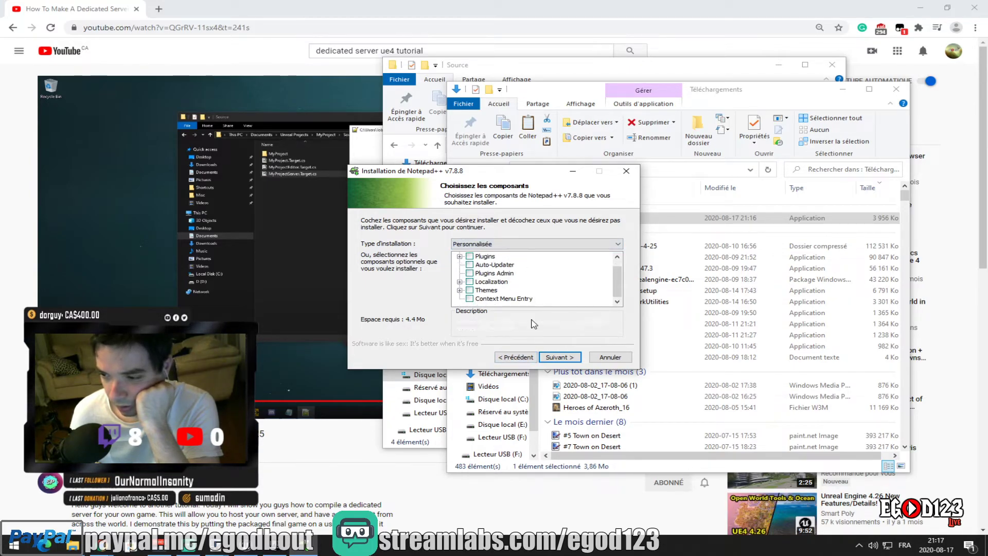
left_click(519, 357)
left_click(560, 357)
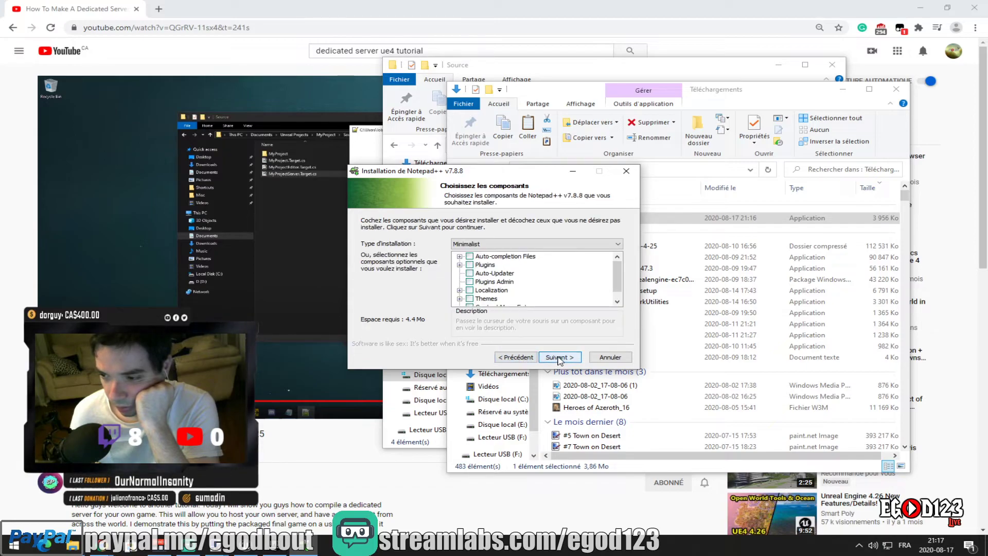
left_click(460, 257)
left_click(459, 257)
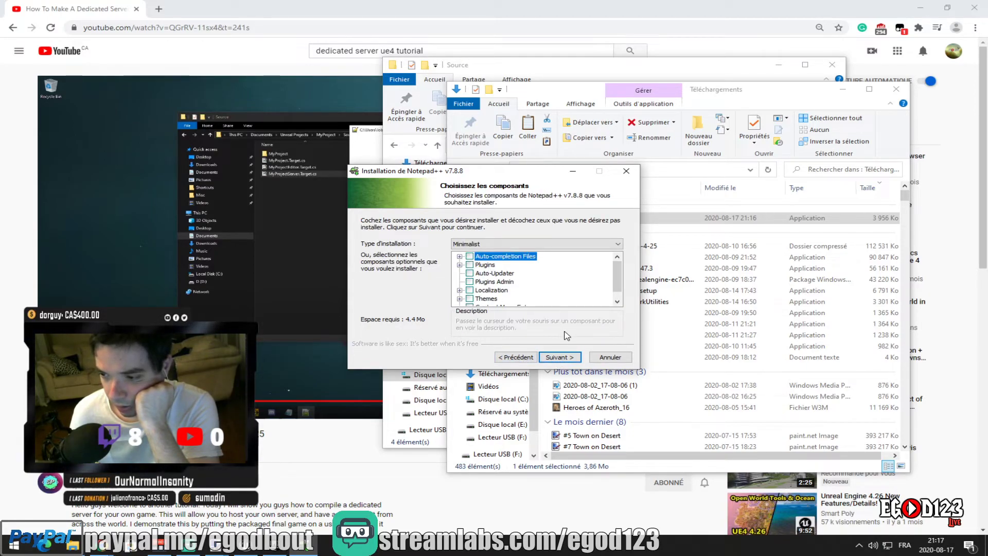
left_click(610, 357)
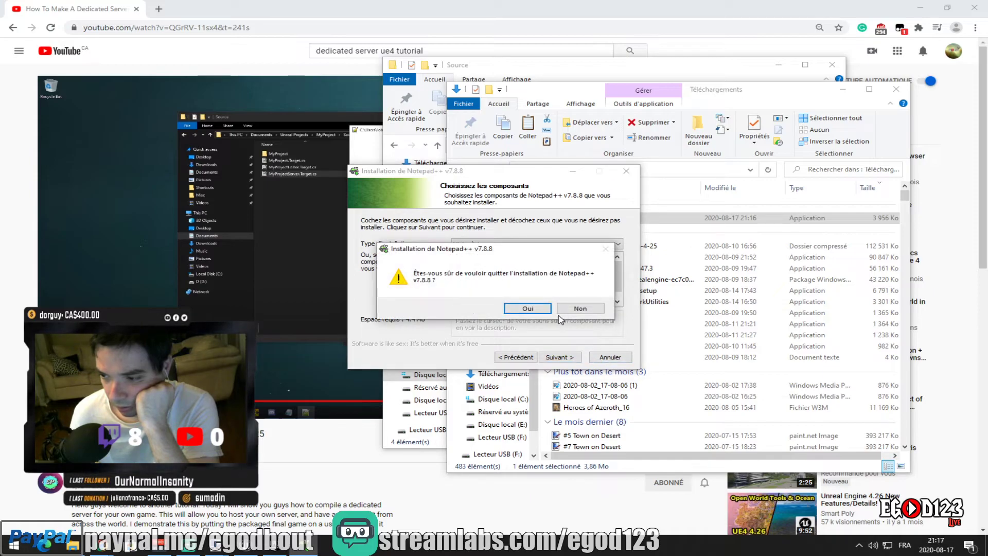
left_click(527, 308)
Relaunch npp.7.8.8.Installer.x64 in Français, accept the license and keep the installation folder C:\Program Files\Notepad++
double_click(594, 219)
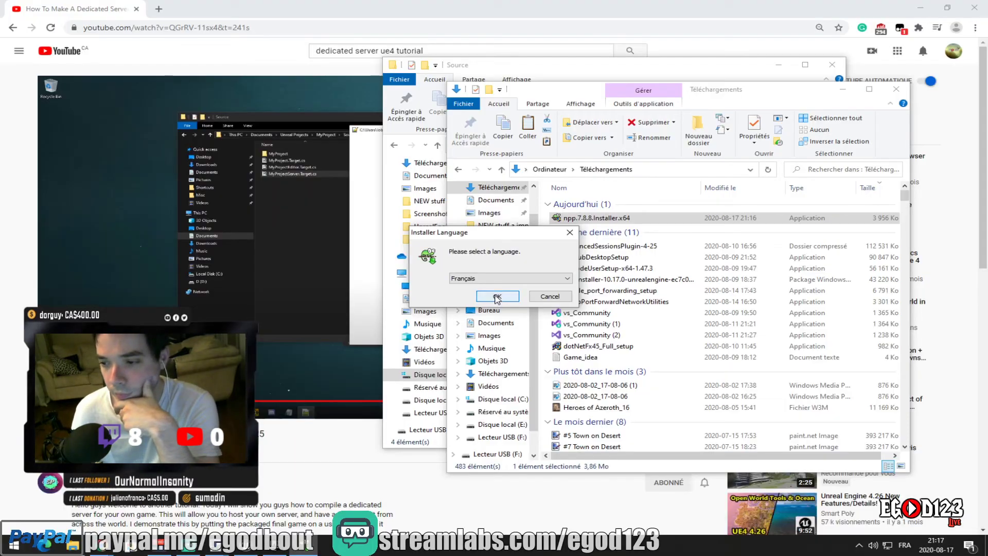
left_click(497, 299)
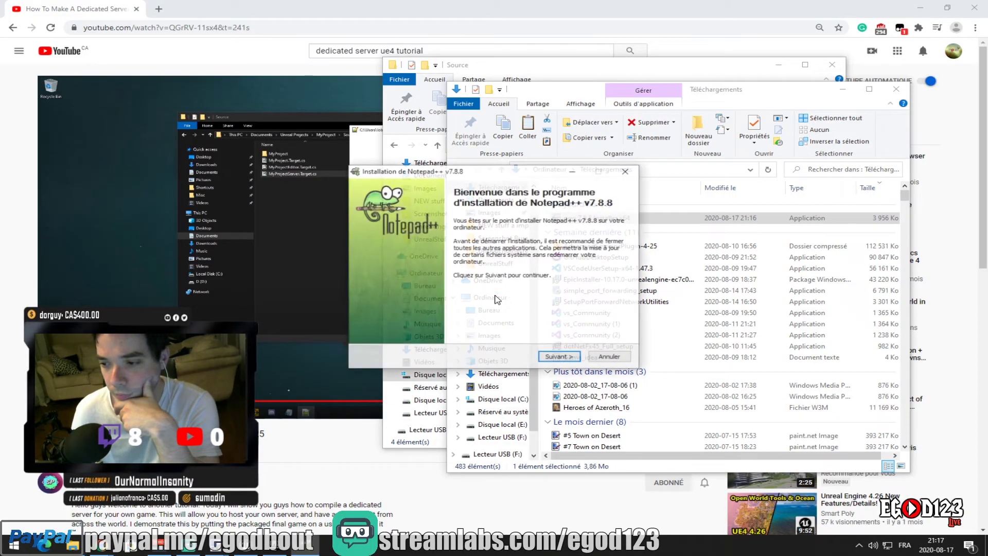
left_click(554, 357)
left_click(560, 358)
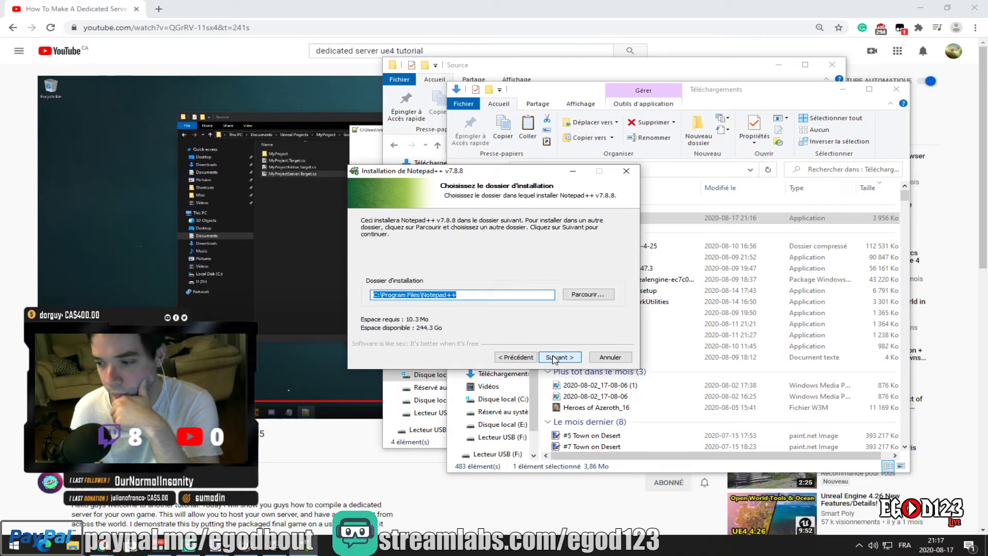
left_click(554, 357)
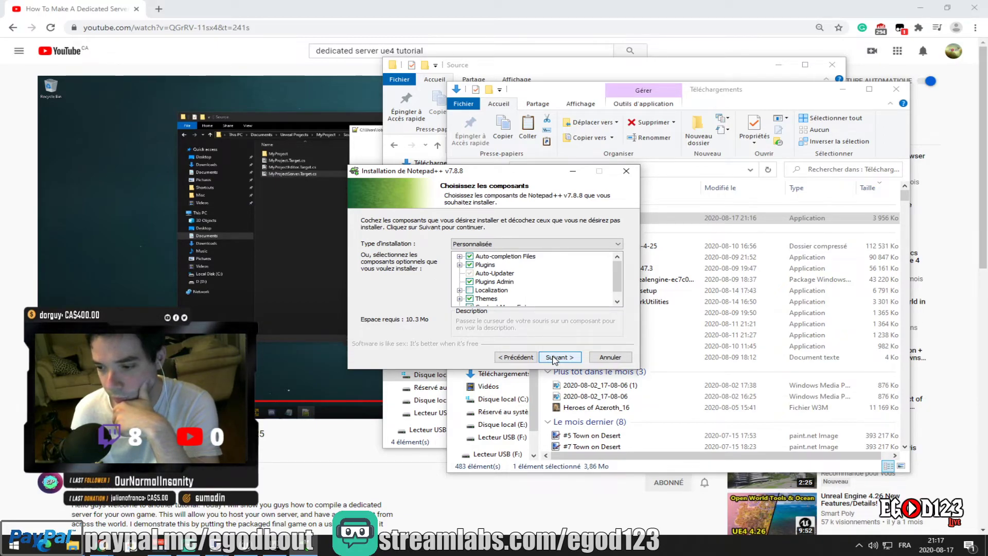
Install Notepad++ with the preselected Personnalisée components and no desktop shortcut, and close the finished setup
left_click(554, 357)
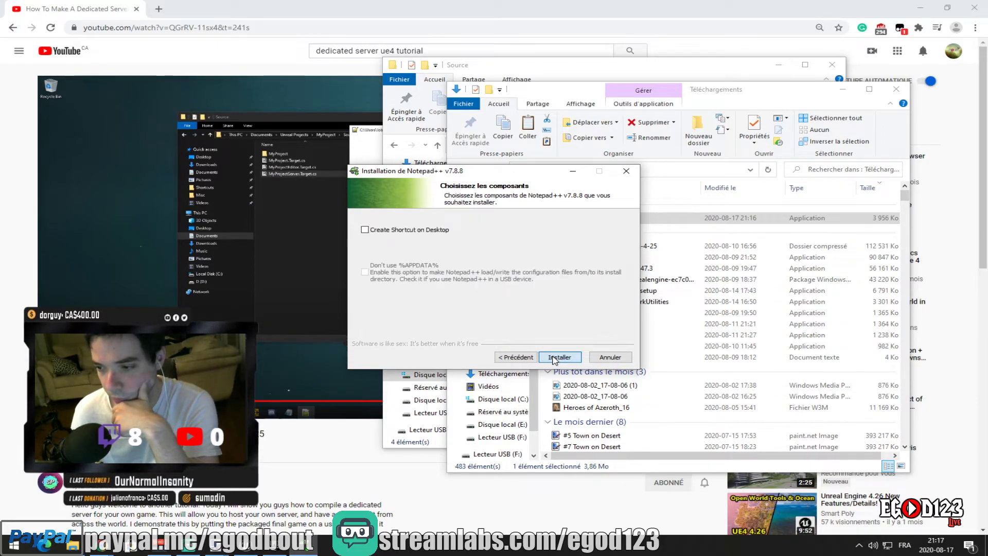
left_click(517, 357)
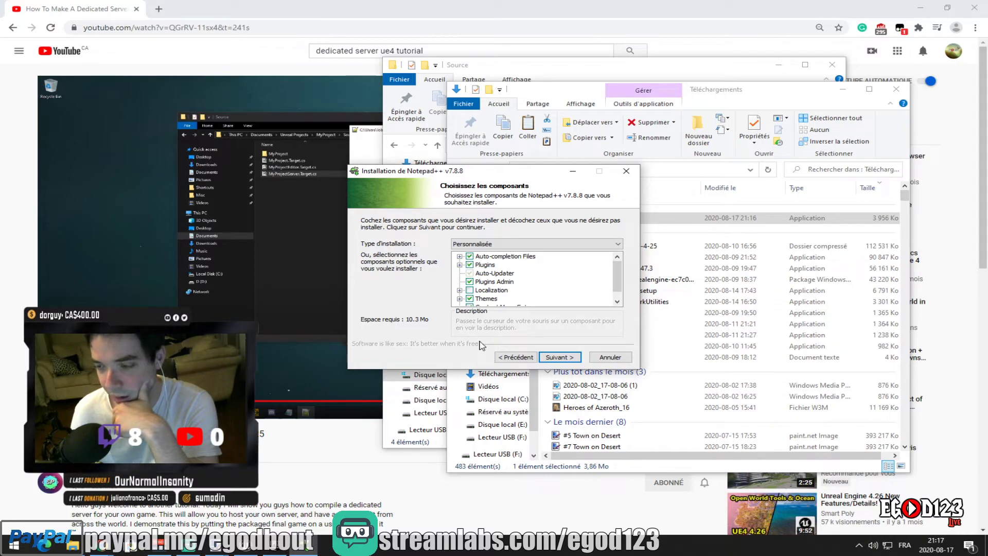
left_click(561, 358)
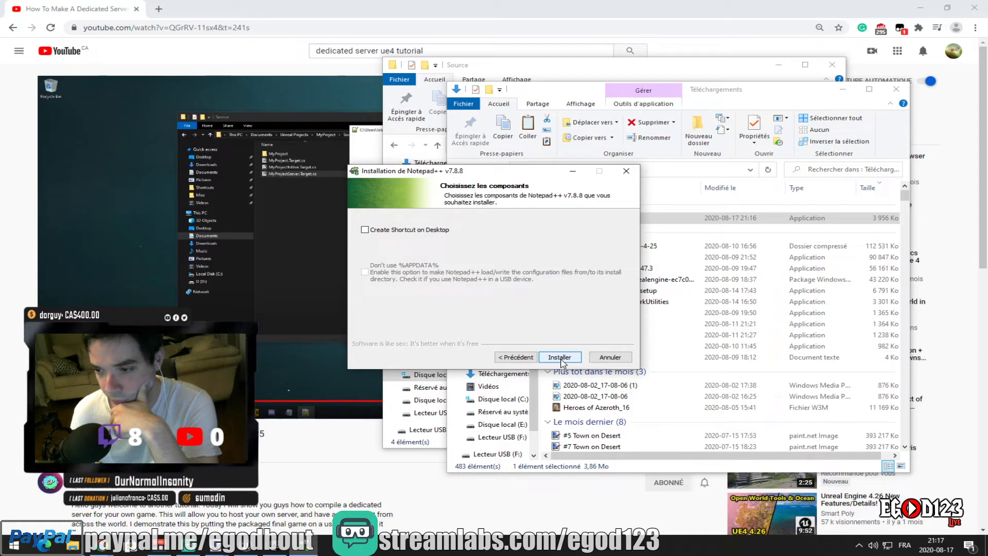
left_click(562, 360)
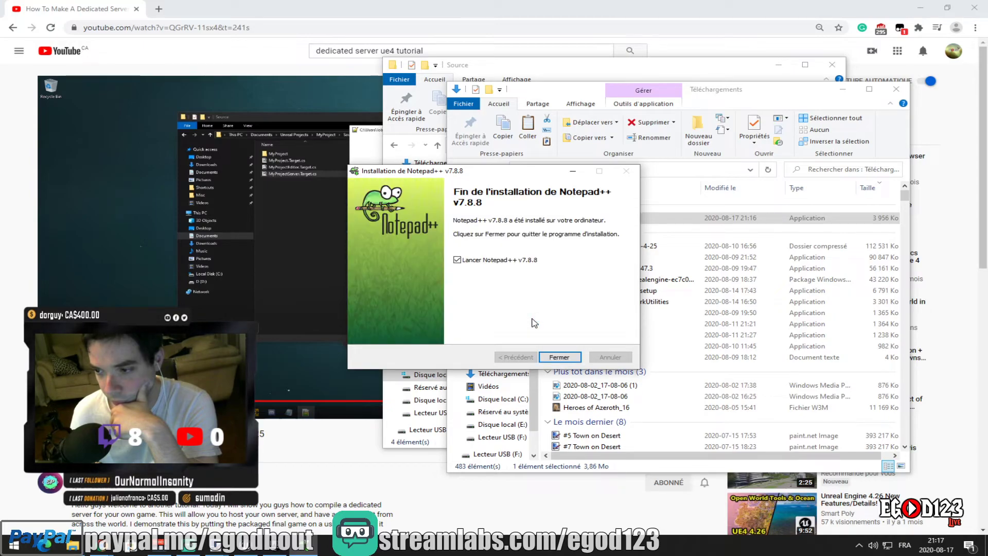
left_click(558, 356)
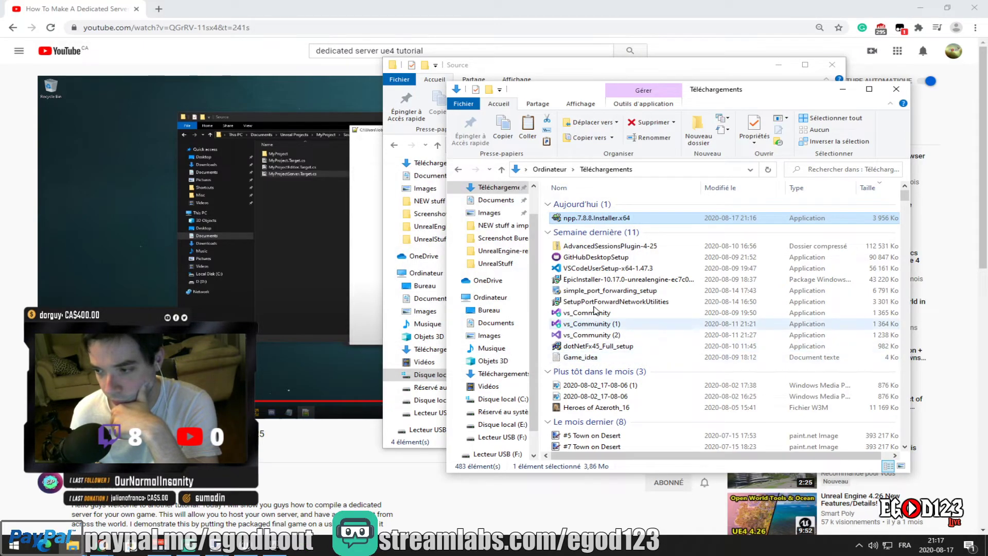
Close the Téléchargements window and open MyProjectServer.Target.cs from the Source folder in Notepad++
key("alt+F4")
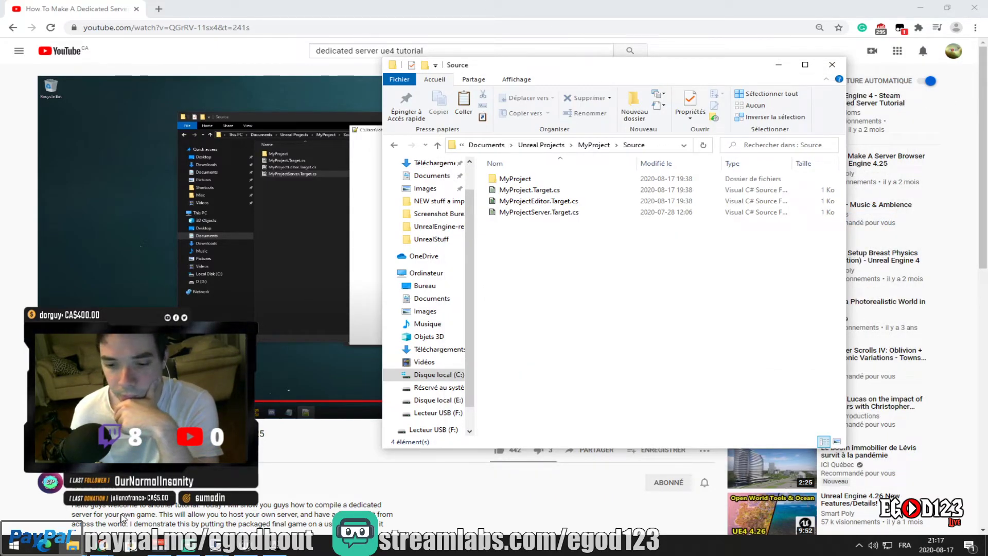
right_click(566, 218)
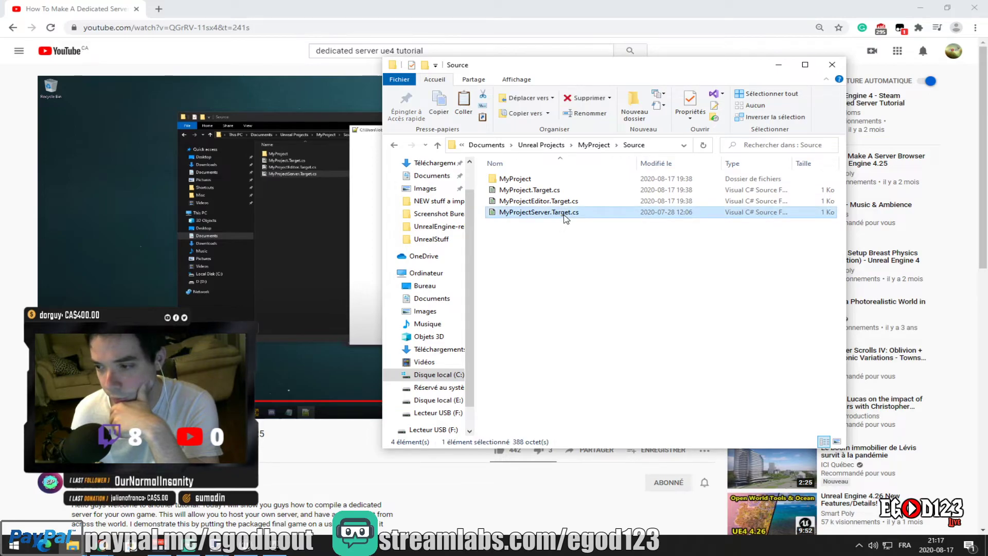
left_click(600, 260)
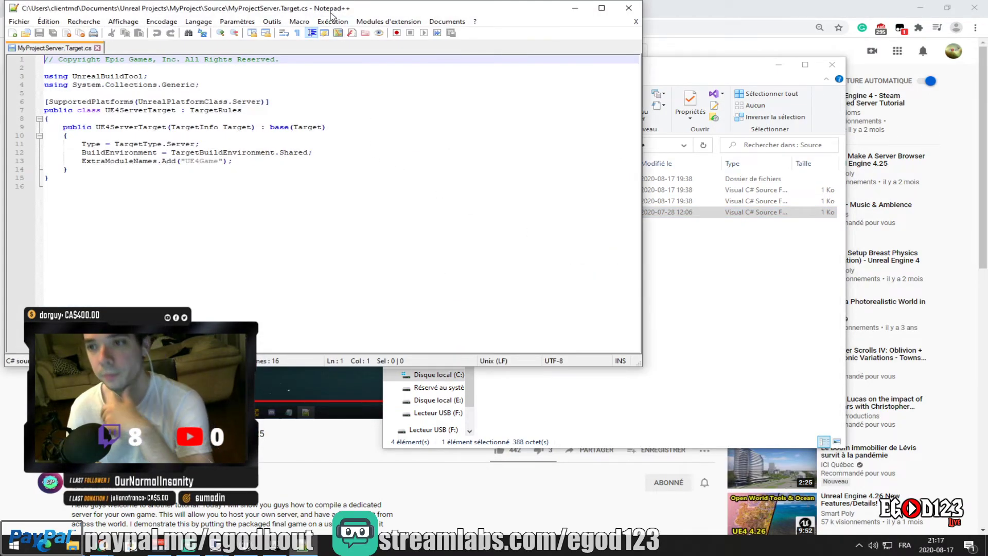
left_click_drag(332, 15, 611, 85)
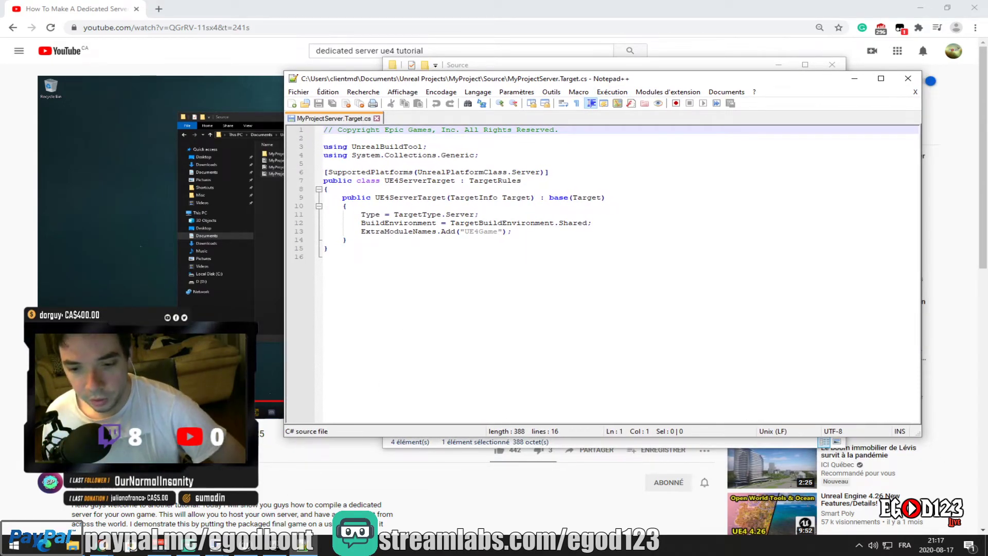
Play the tutorial's code edit in the browser and, in Notepad++, rename the class and constructor UE4ServerTarget to MyProjectServerTarget
key("alt+Tab")
key("space")
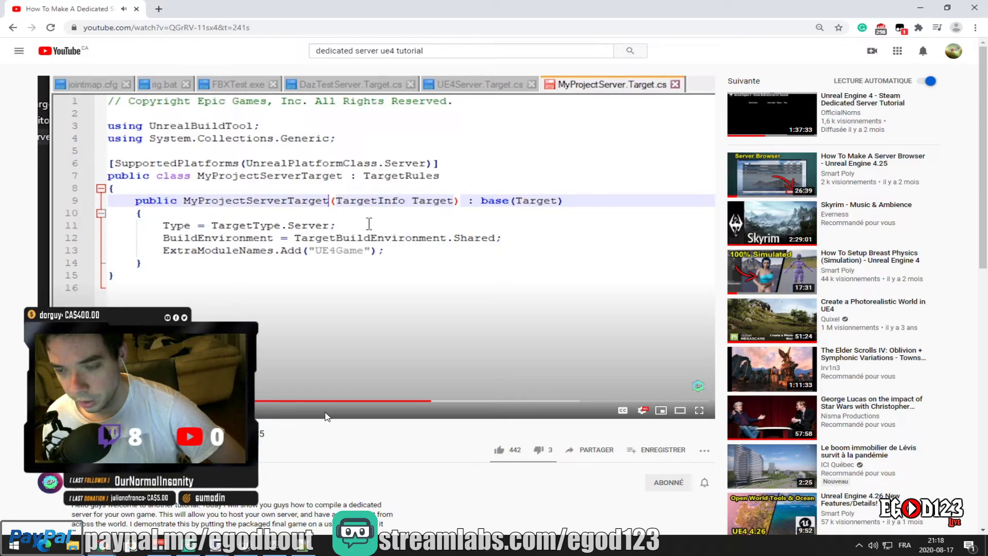
left_click(315, 537)
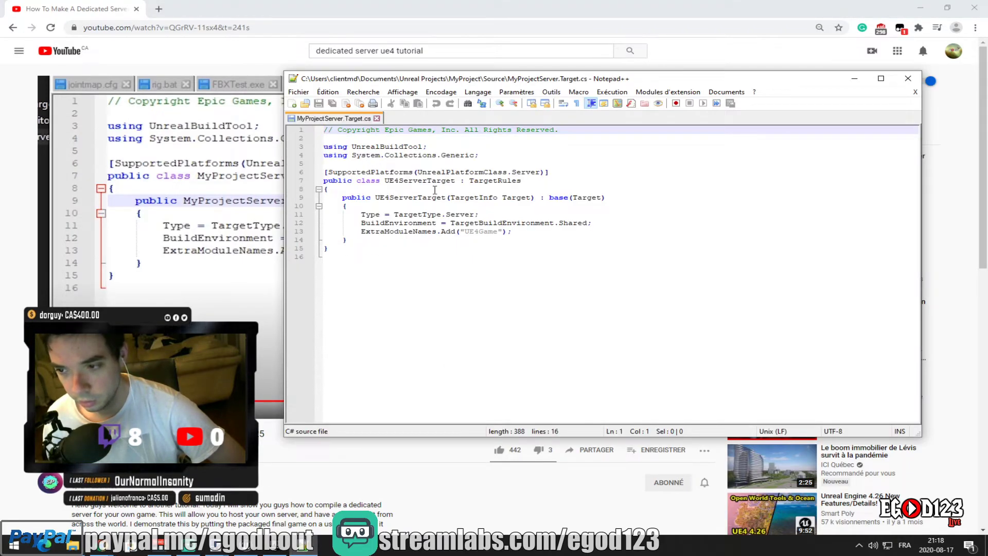
left_click(401, 175)
key("Down")
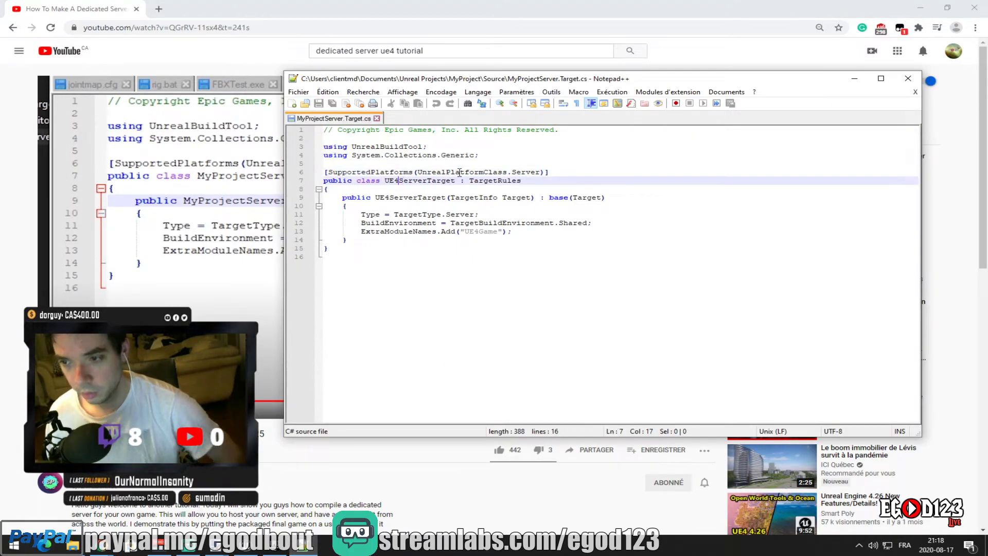
key("BackSpace")
key("BackSpace")
key("BackSpace")
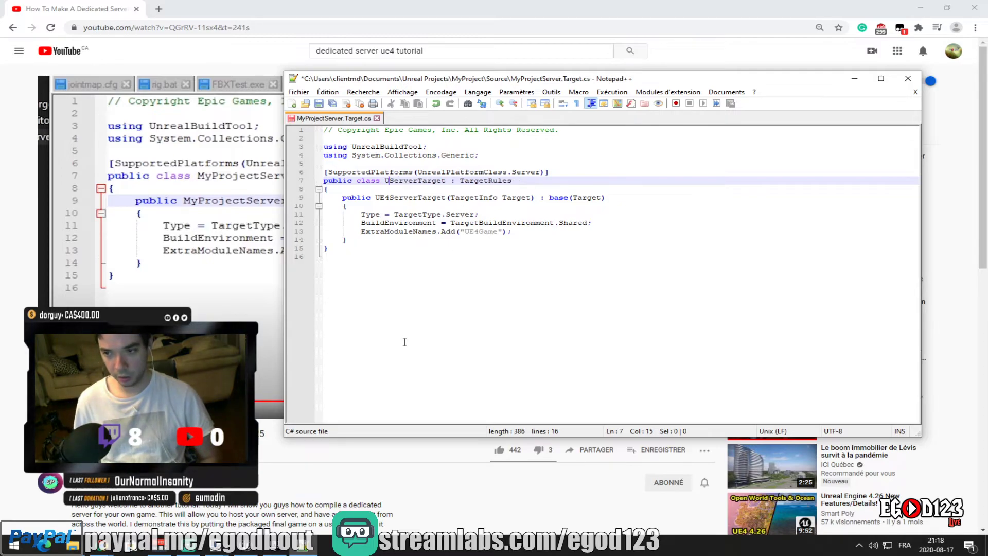
type("MyProject")
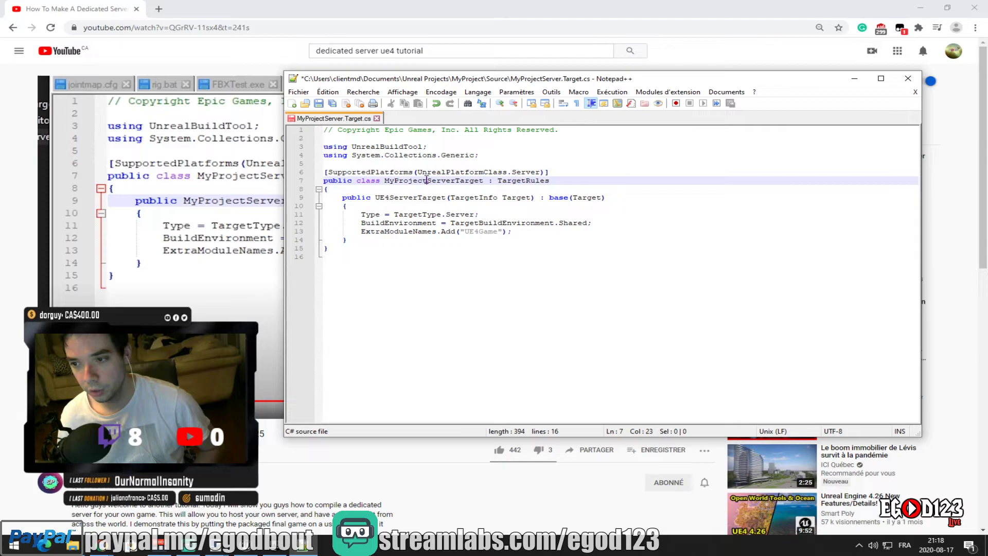
left_click_drag(390, 198, 387, 198)
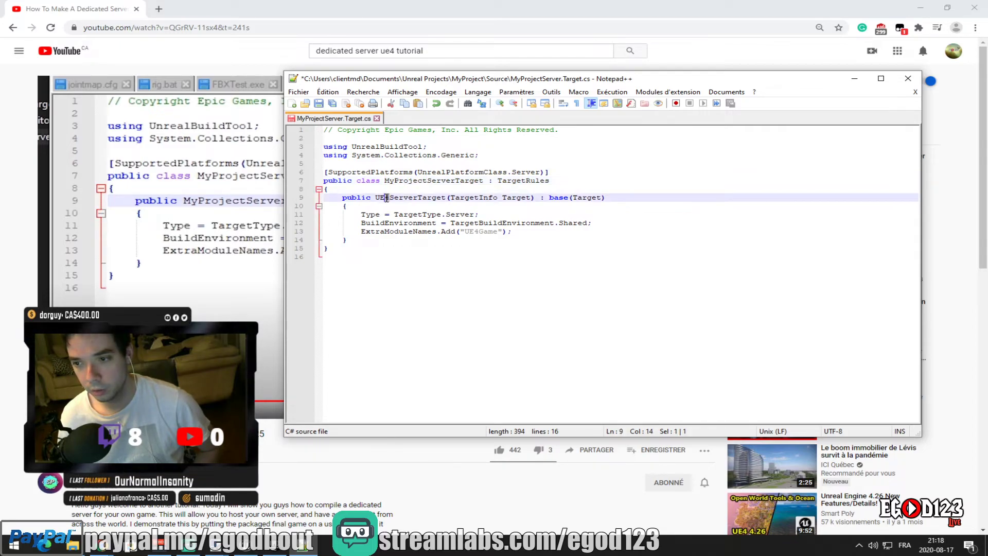
type("MyProject")
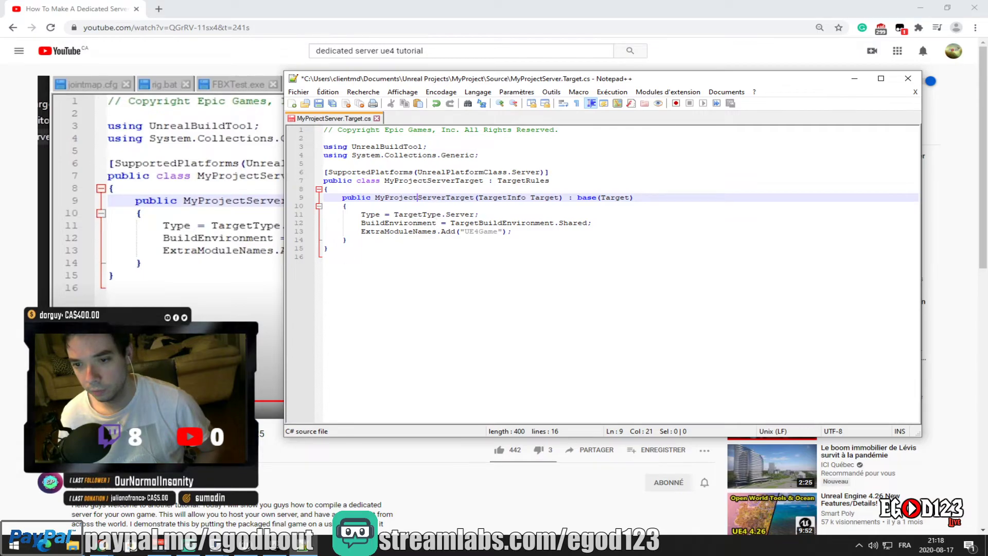
Check the tutorial video, change the ExtraModuleNames.Add argument to "MyProject", and save and close MyProjectServer.Target.cs
key("alt+Tab")
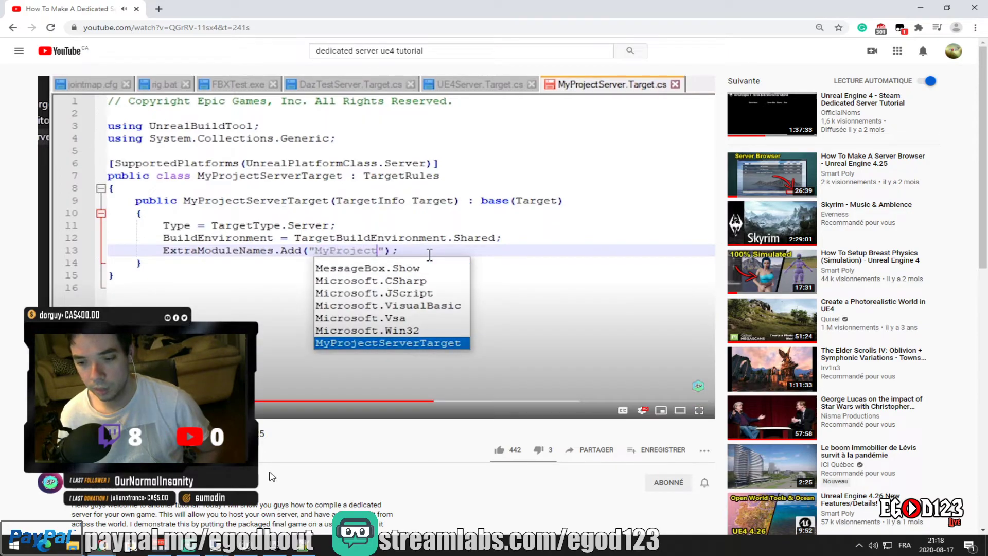
key("alt+Tab")
left_click(485, 234)
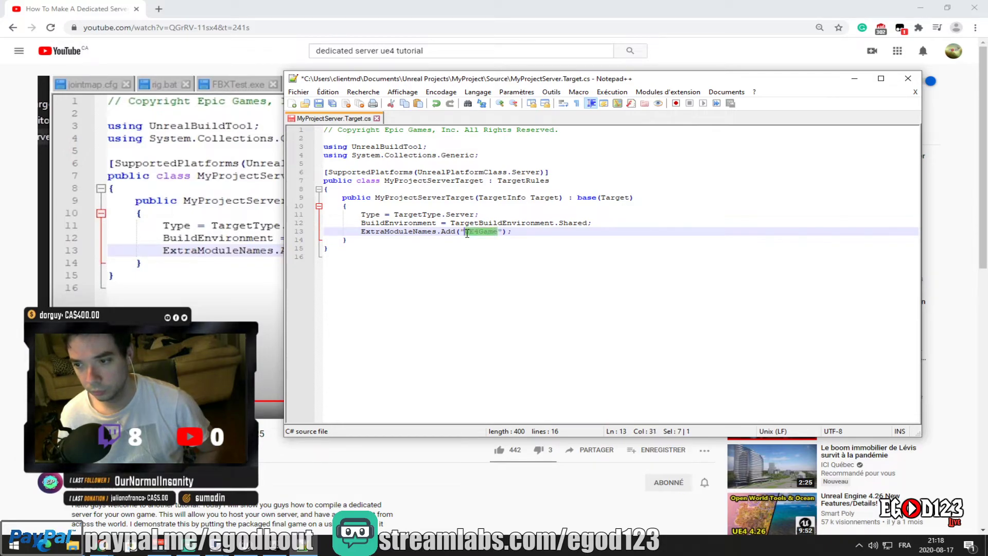
type("MyProject")
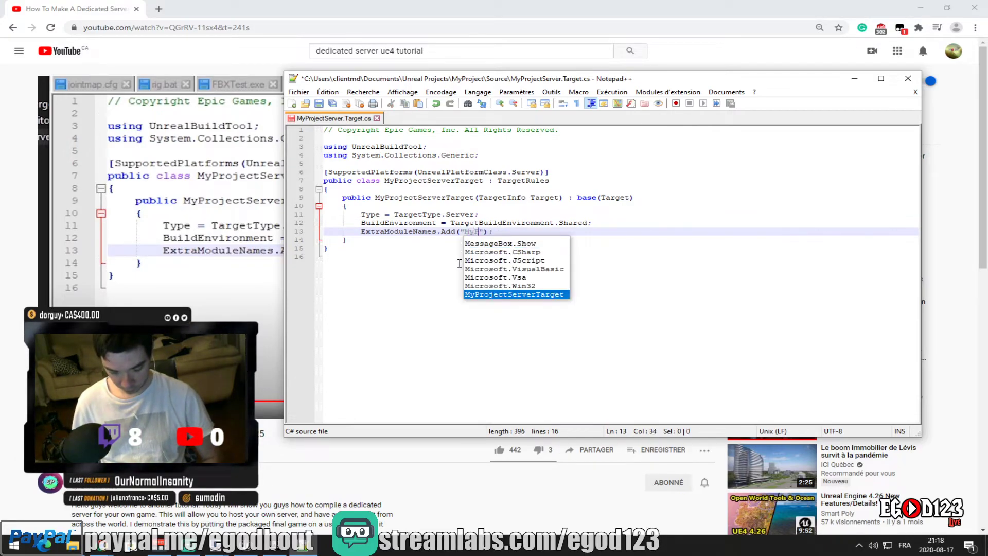
left_click(539, 353)
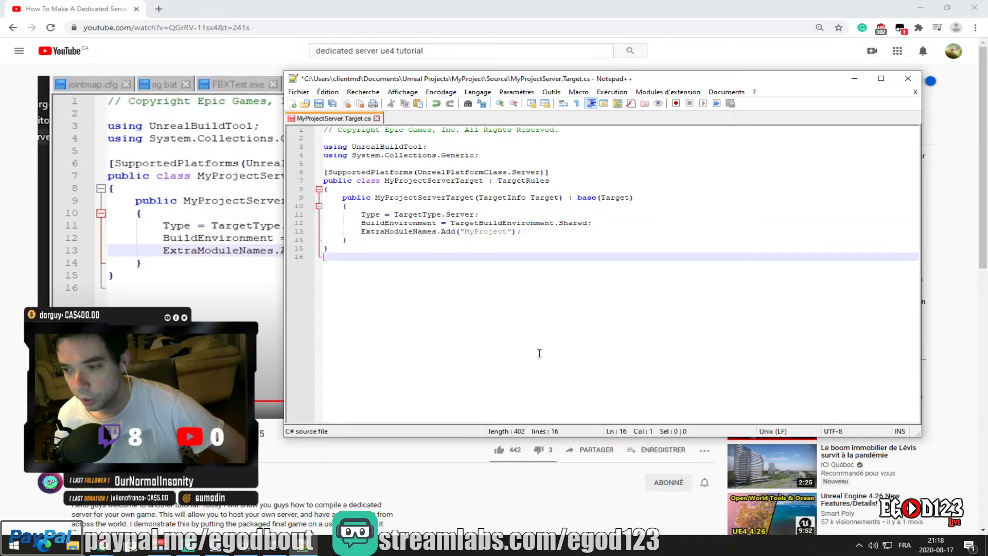
left_click(320, 105)
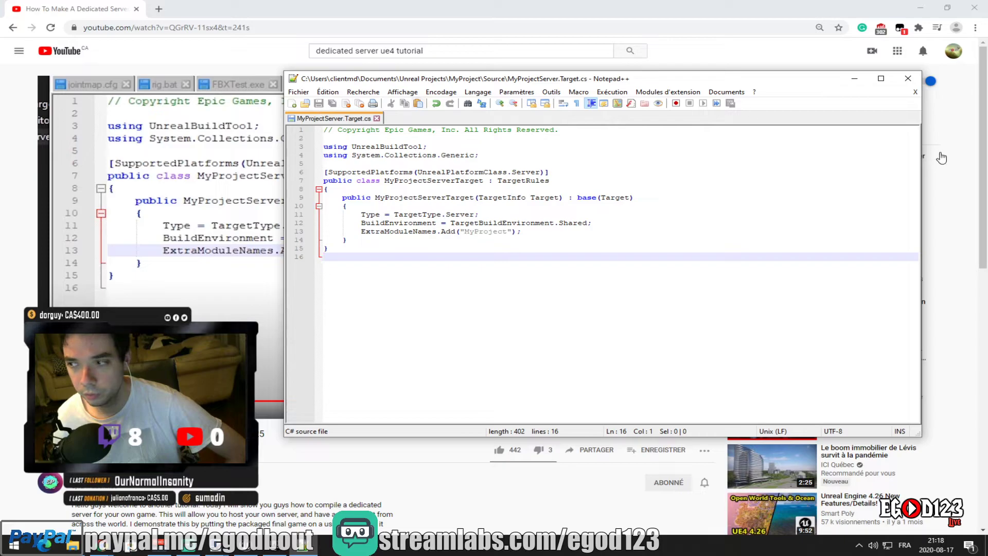
left_click(908, 79)
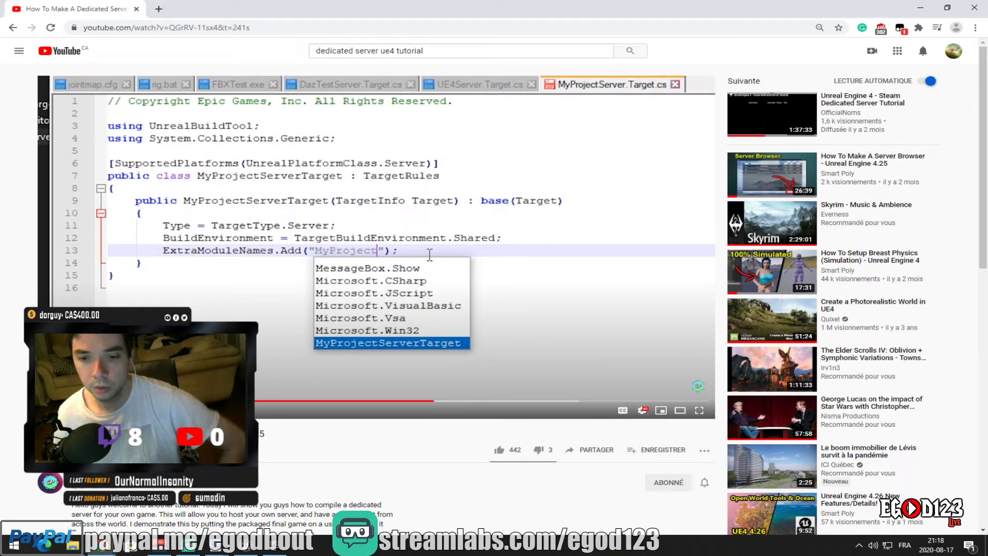
Watch the tutorial in full screen and pause it at the context options of the MyProject project file
left_click(605, 386)
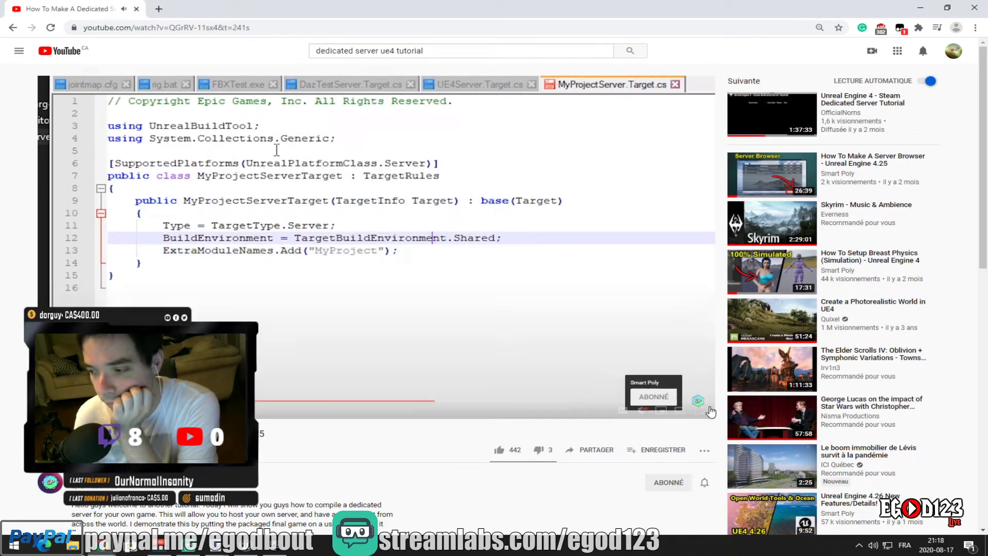
left_click(699, 410)
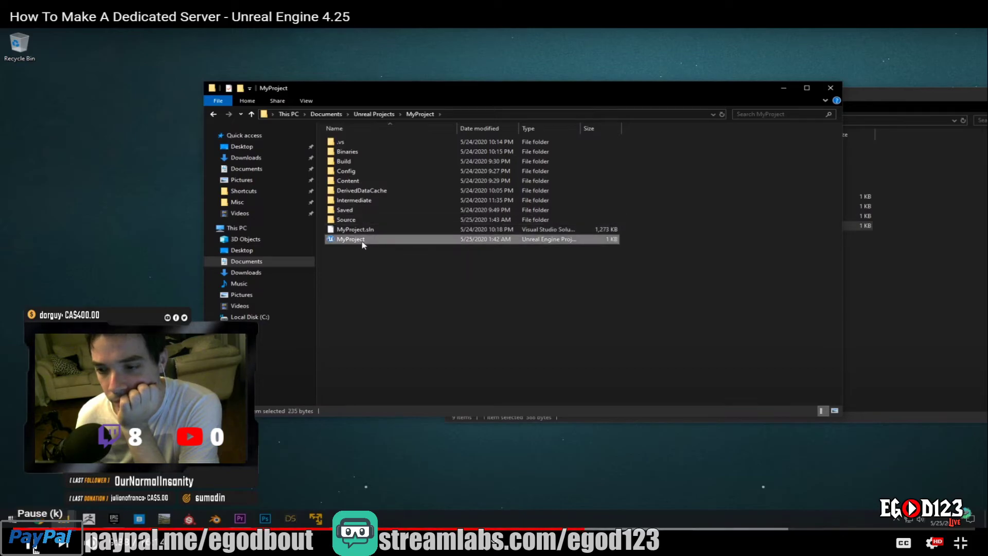
left_click(32, 546)
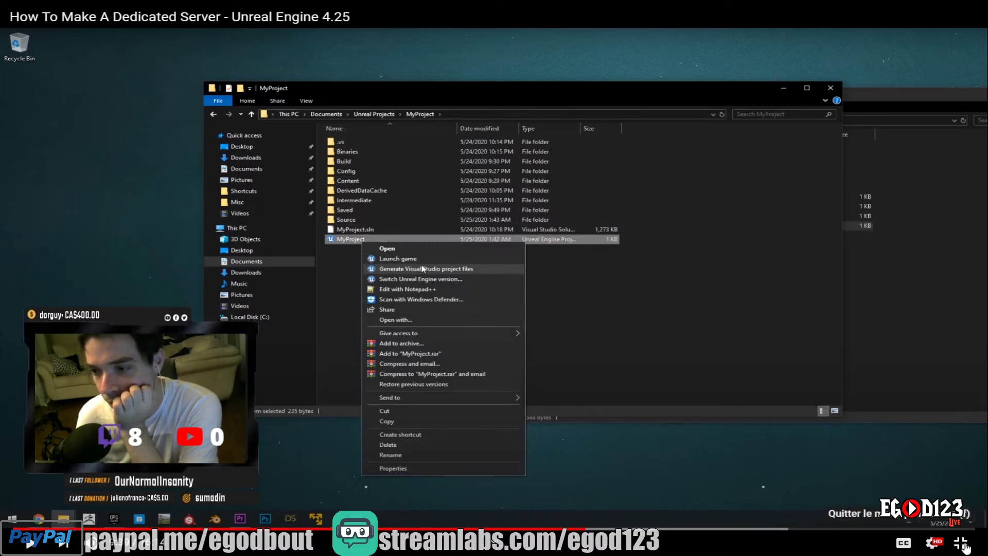
Leave the full-screen tutorial and go up from the Source folder to the MyProject folder in File Explorer
left_click(962, 544)
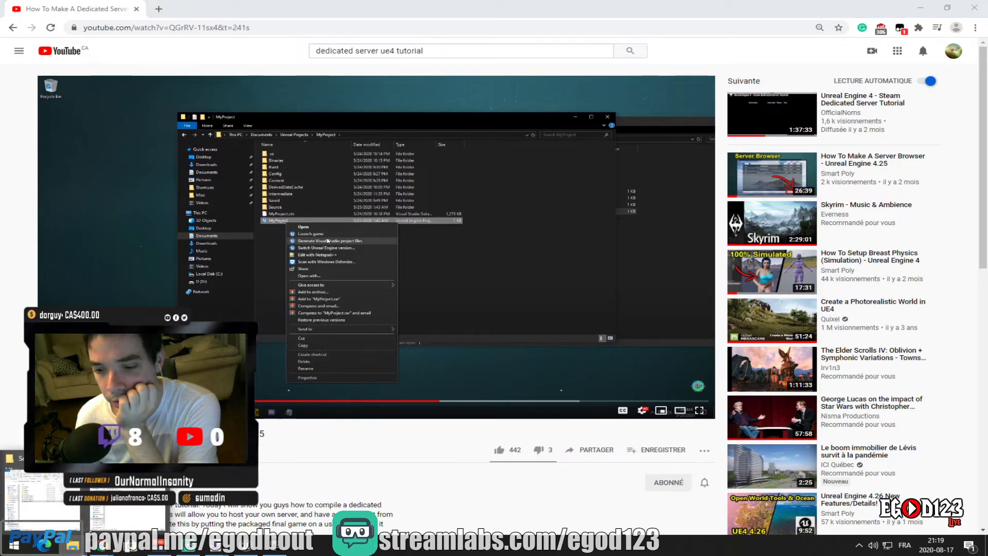
left_click(121, 506)
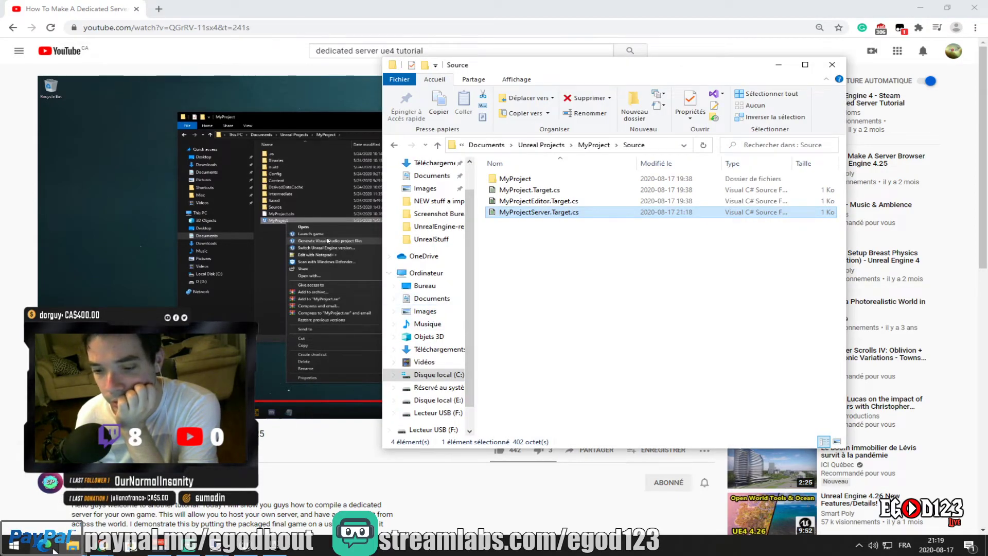
left_click(83, 488)
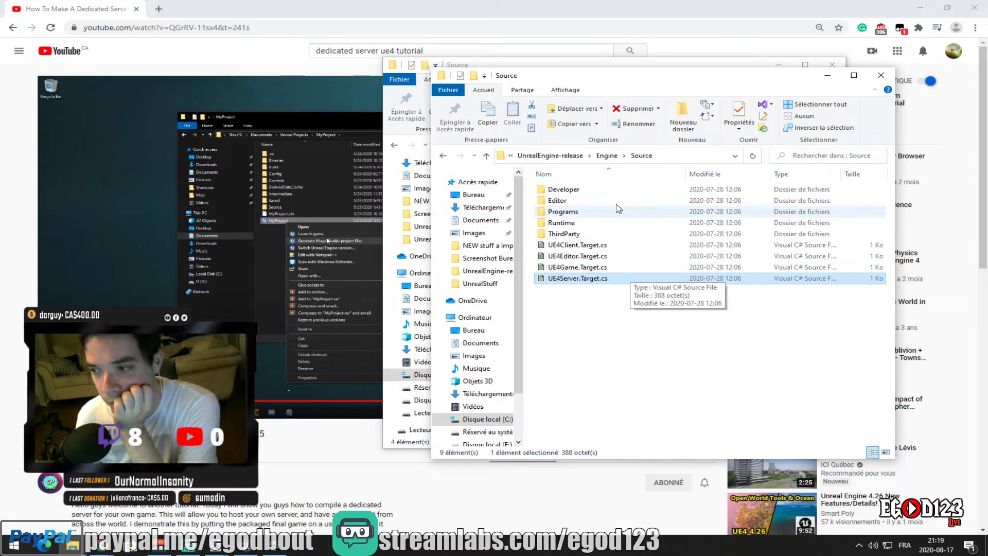
left_click(607, 155)
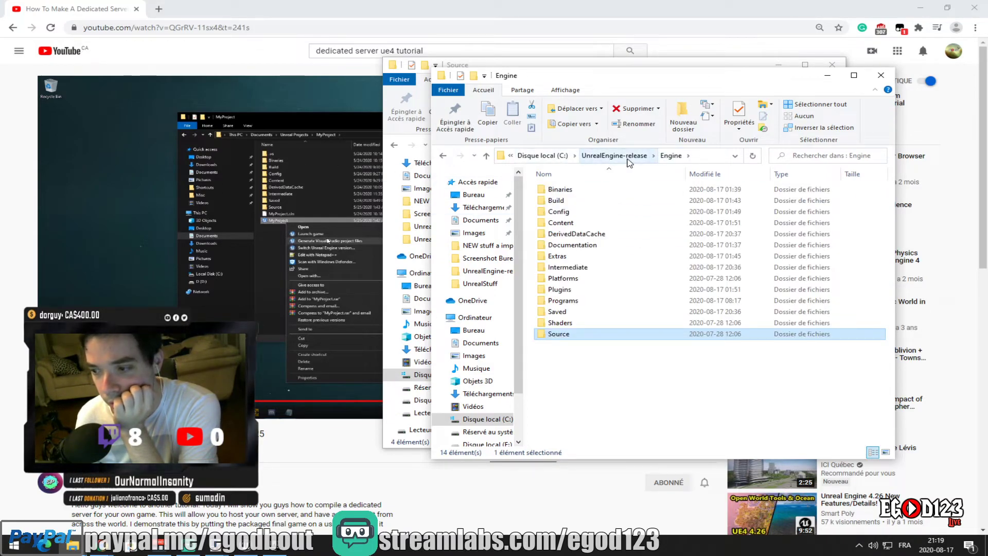
left_click(573, 65)
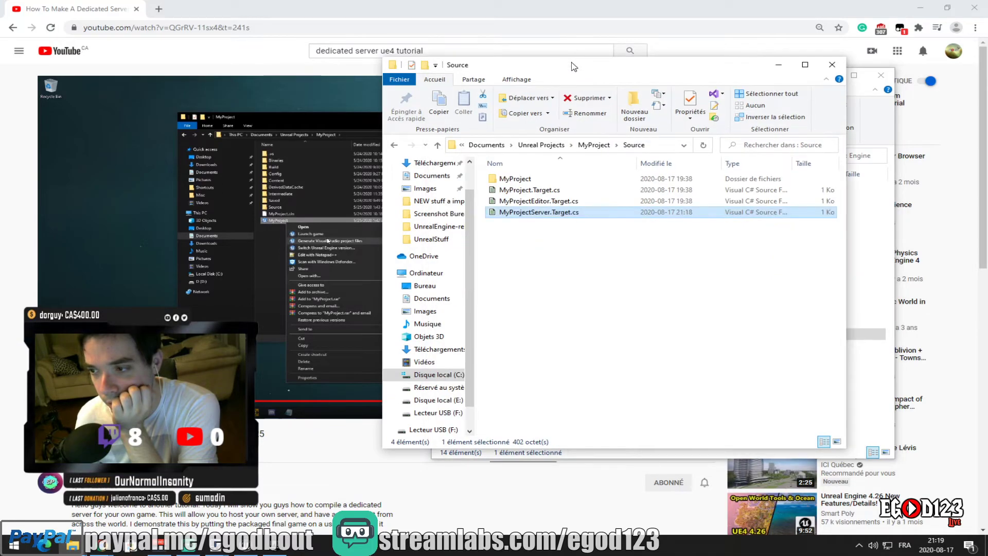
left_click(595, 146)
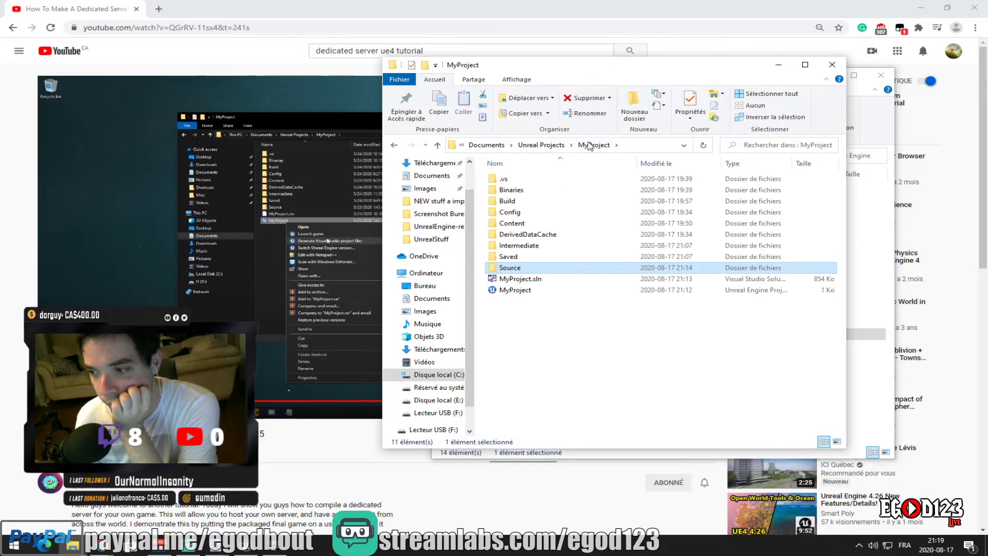
Check the tutorial video and generate the Visual Studio project files from the MyProject Unreal project file
left_click(529, 291)
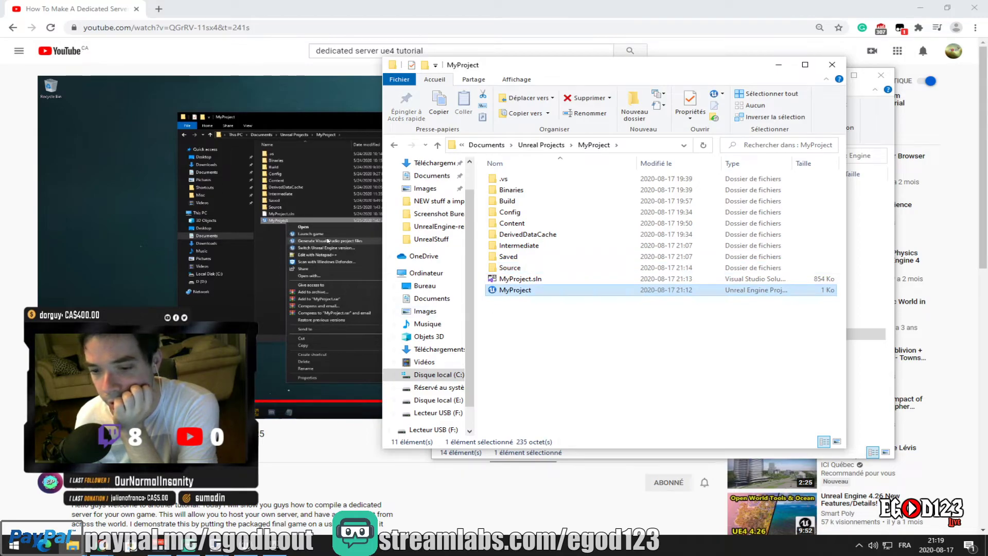
key("alt+Tab")
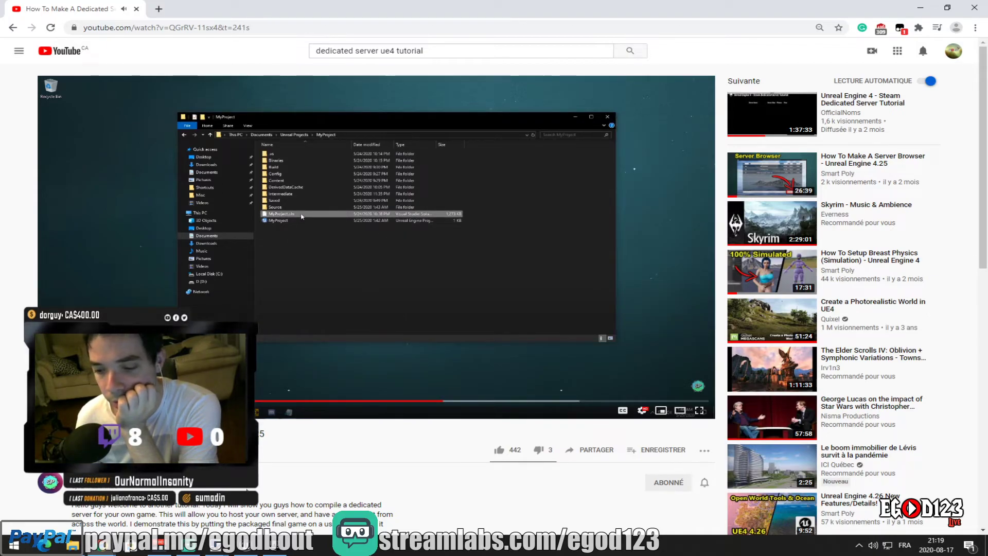
left_click(73, 545)
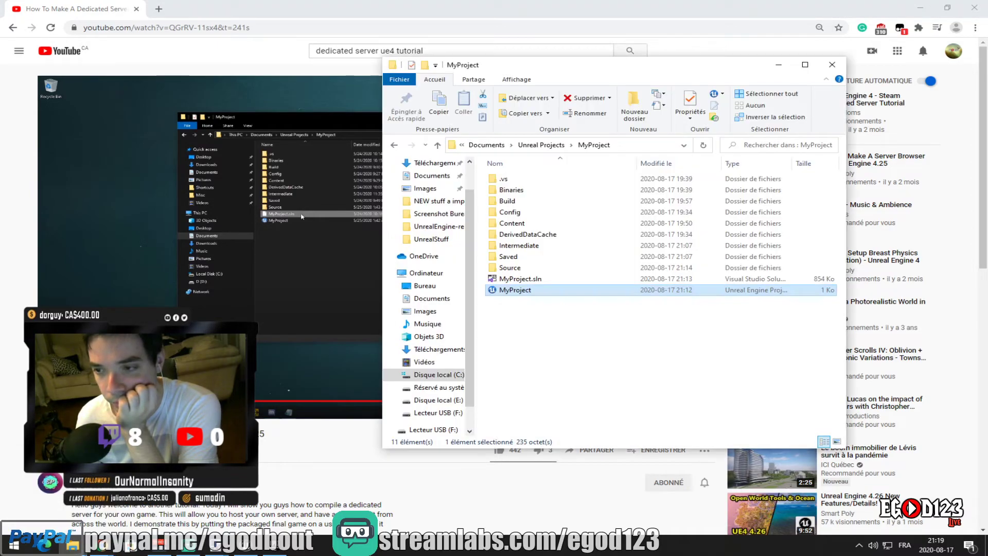
right_click(532, 295)
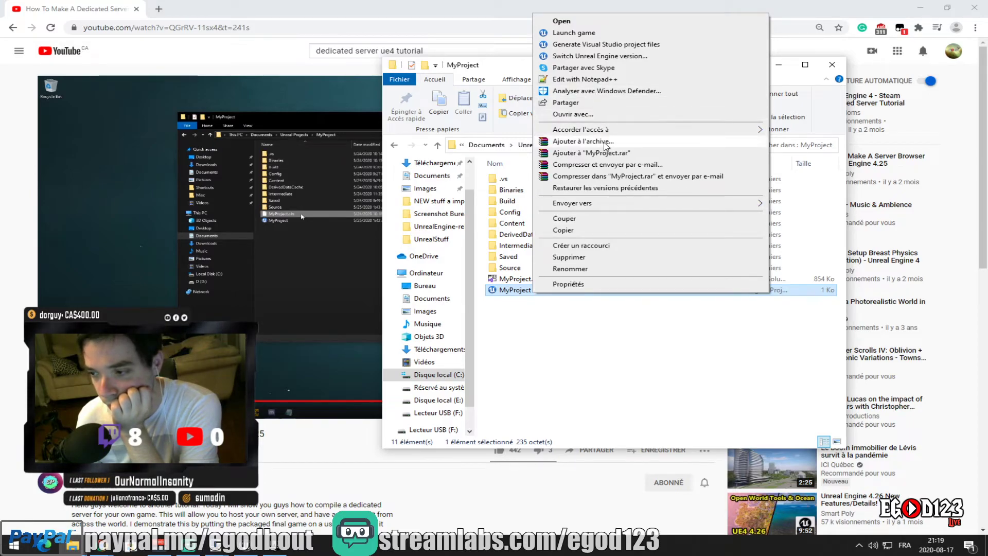
left_click(599, 45)
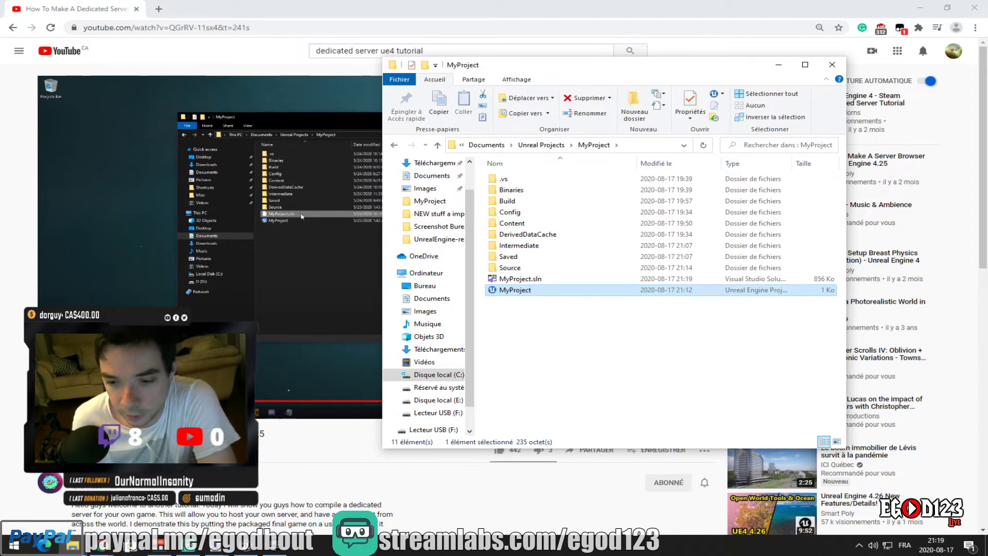
Check the tutorial's next step and open MyProject.sln with Microsoft Visual Studio 2017
key("alt+Tab")
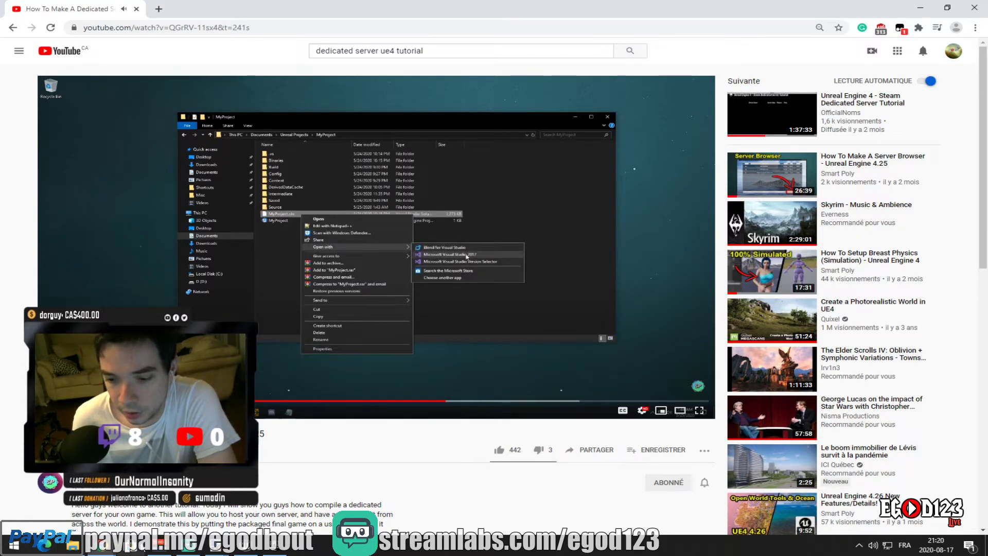
left_click(73, 545)
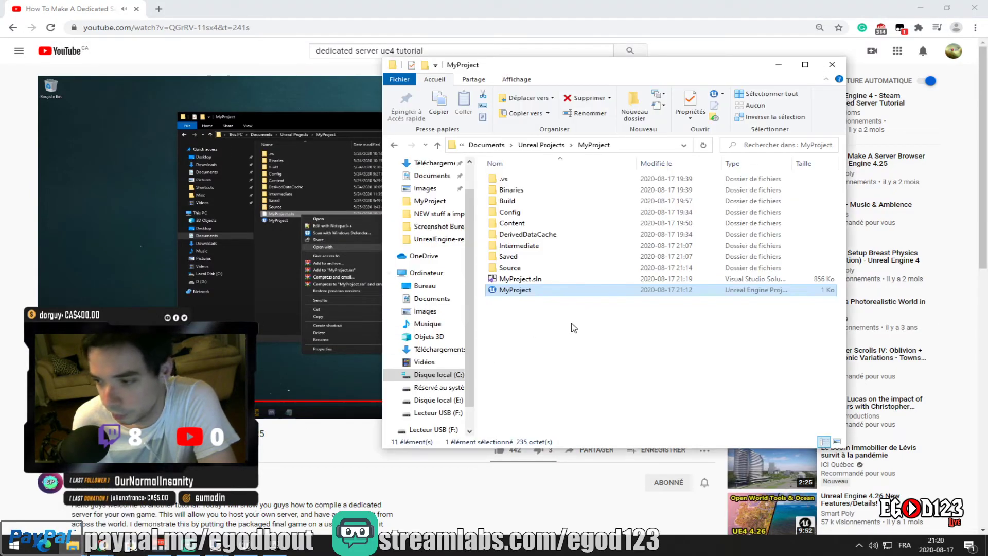
left_click(534, 281)
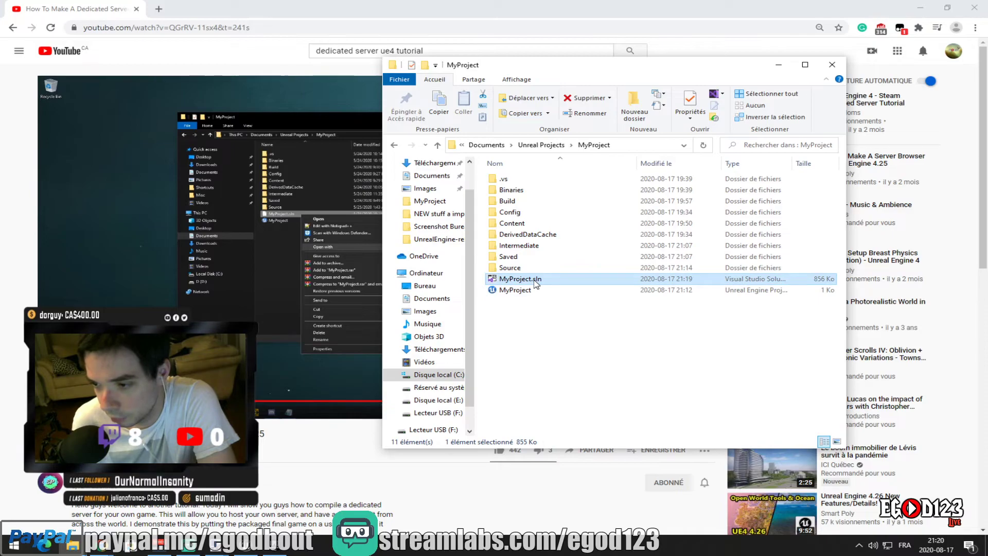
right_click(562, 282)
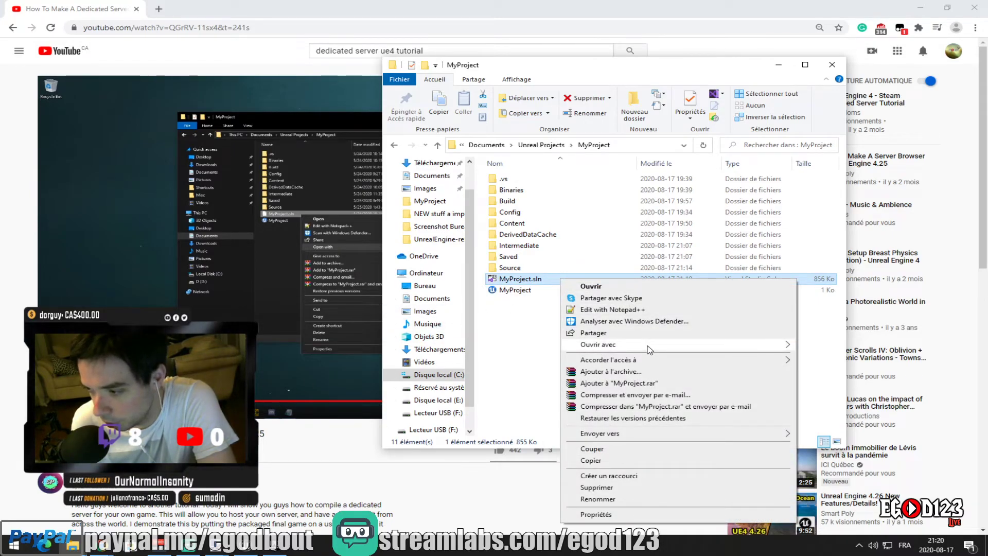
mouse_move(649, 349)
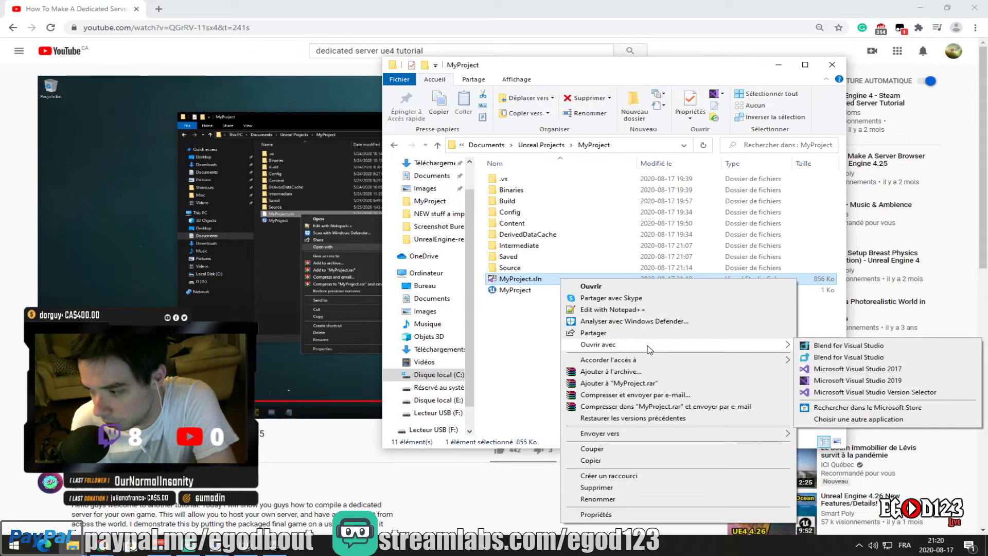
left_click(846, 369)
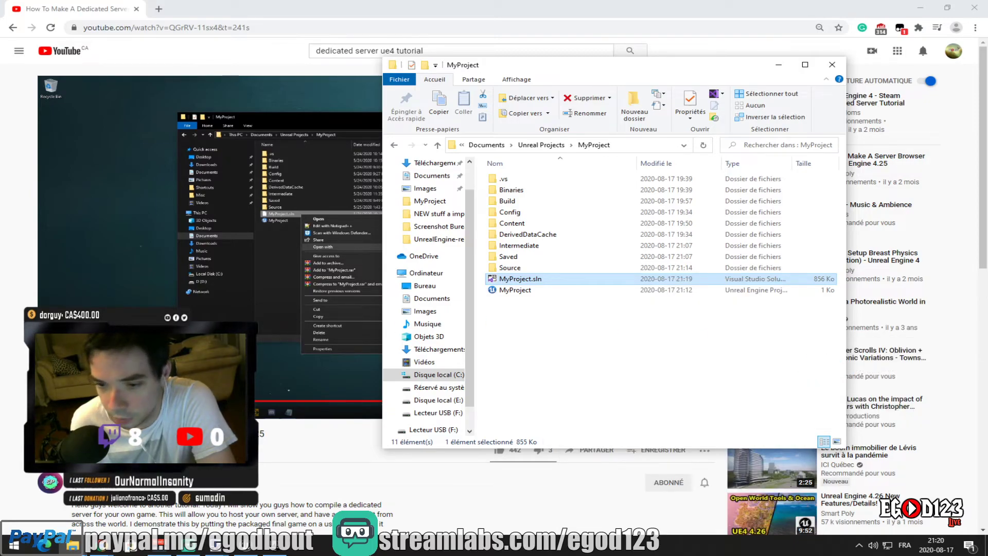
Minimize the browser and both File Explorer windows, and allow the UnrealBuildTool project to open in Visual Studio
key("alt+Tab")
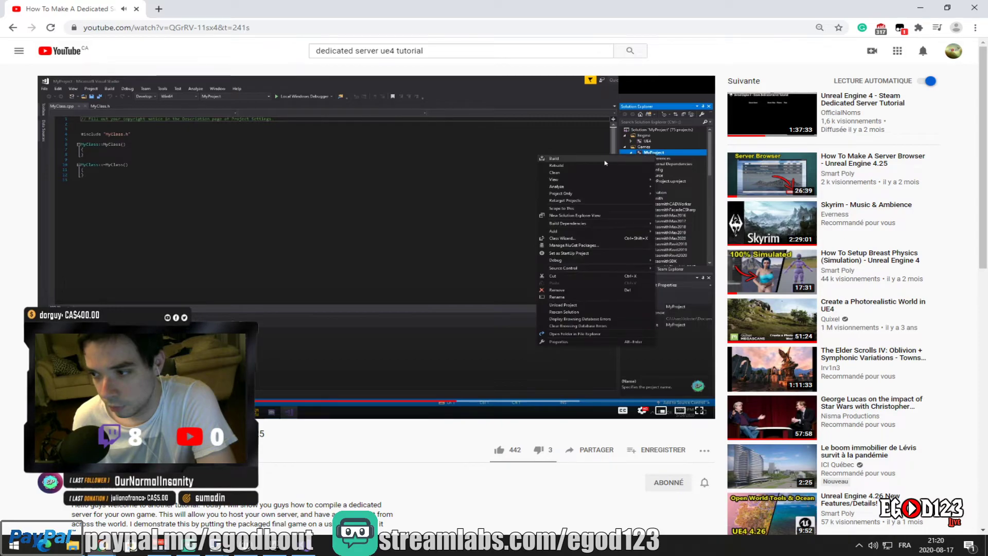
left_click(920, 8)
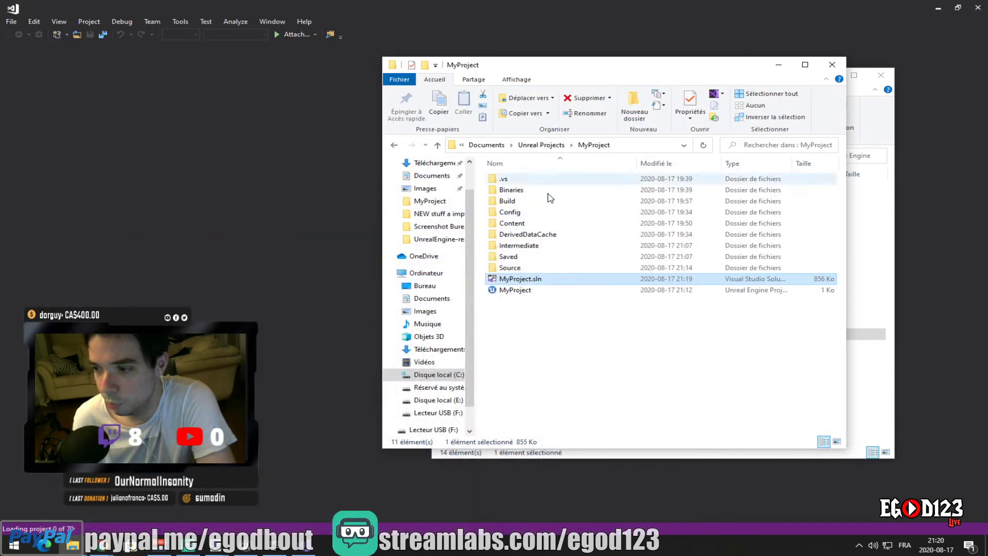
left_click(779, 65)
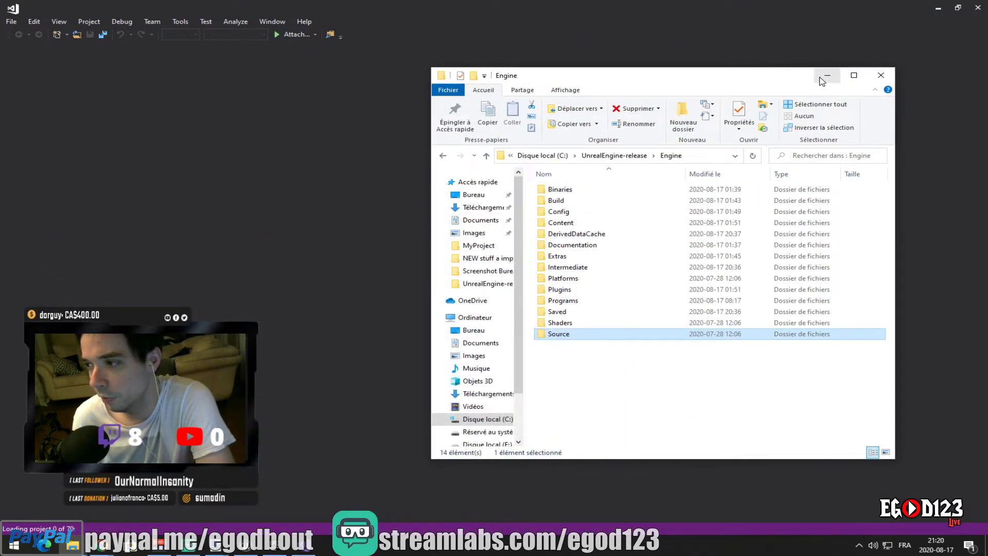
left_click(826, 75)
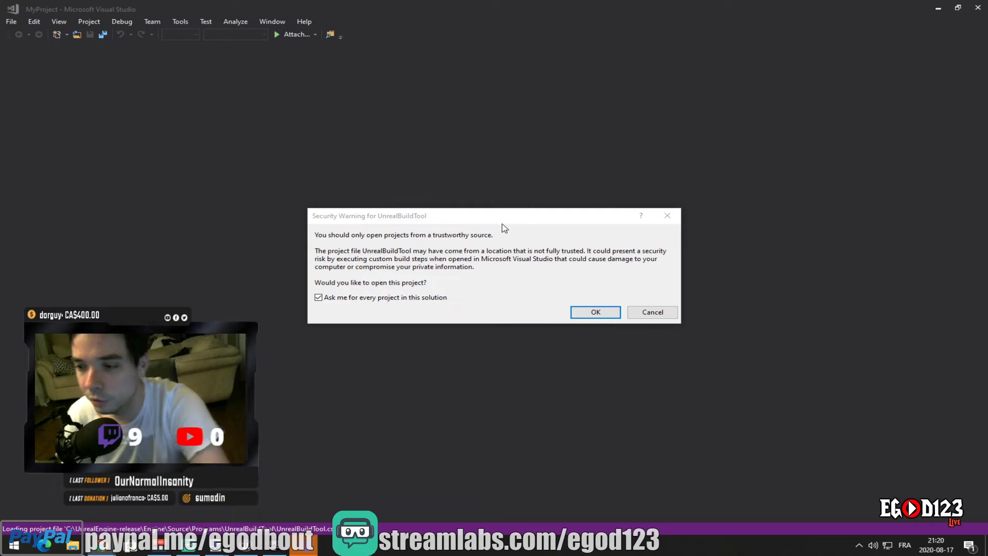
left_click(587, 312)
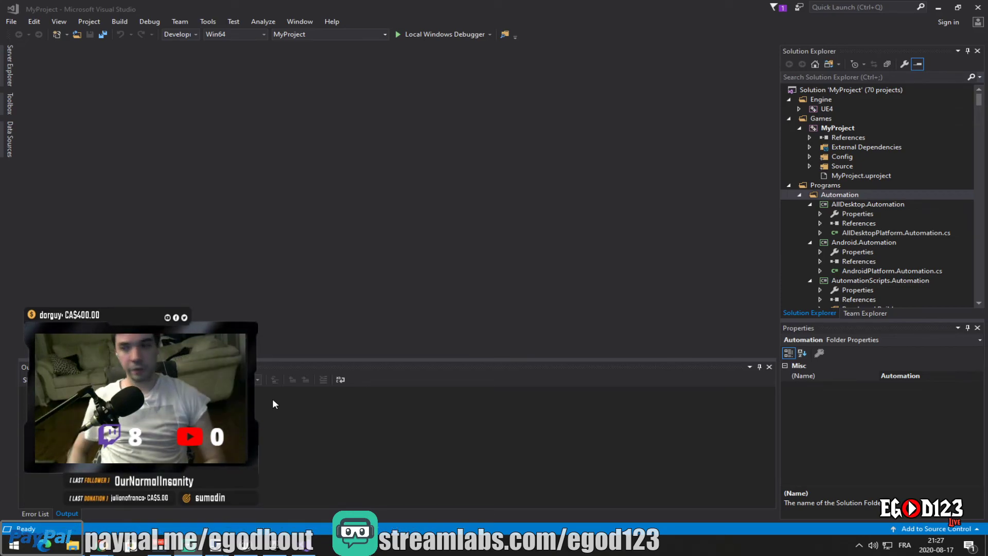
Set the solution configuration to Development Server in Visual Studio, checking the choice against the tutorial video
left_click(196, 34)
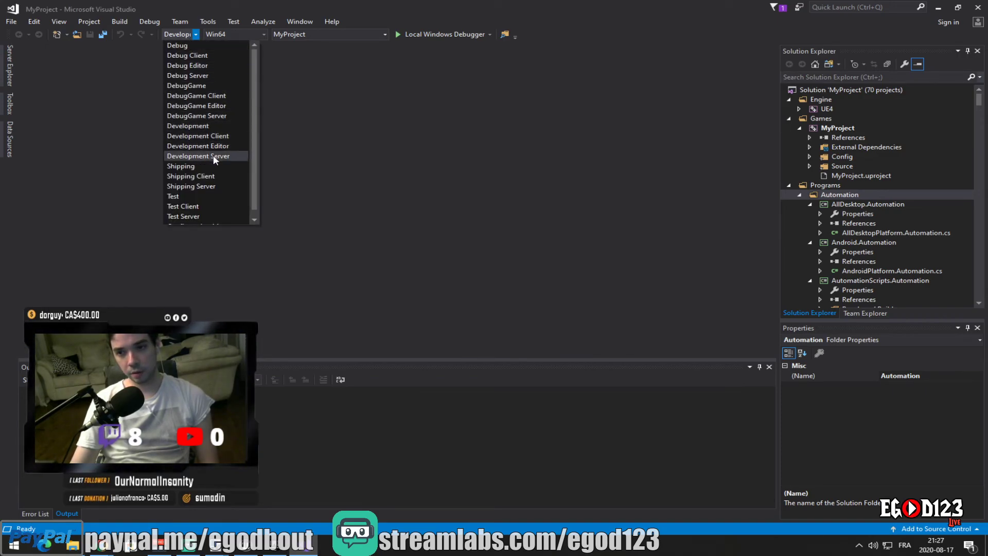
scroll(214, 155, "down", 1)
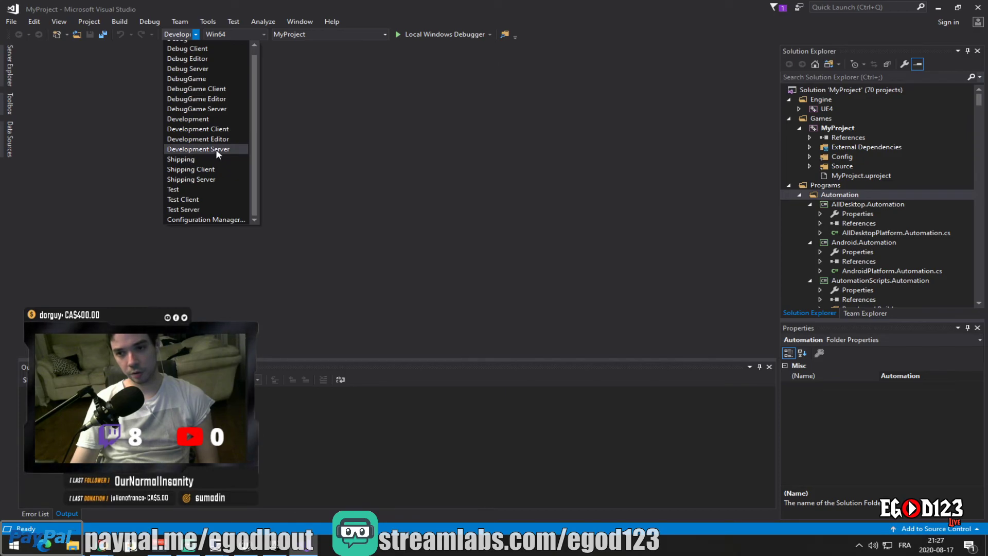
left_click(214, 149)
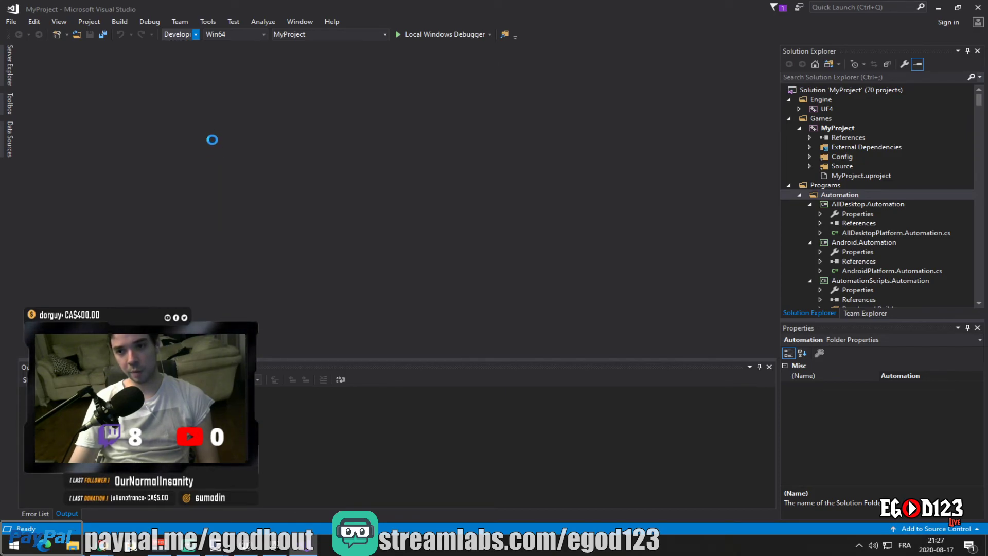
mouse_move(106, 552)
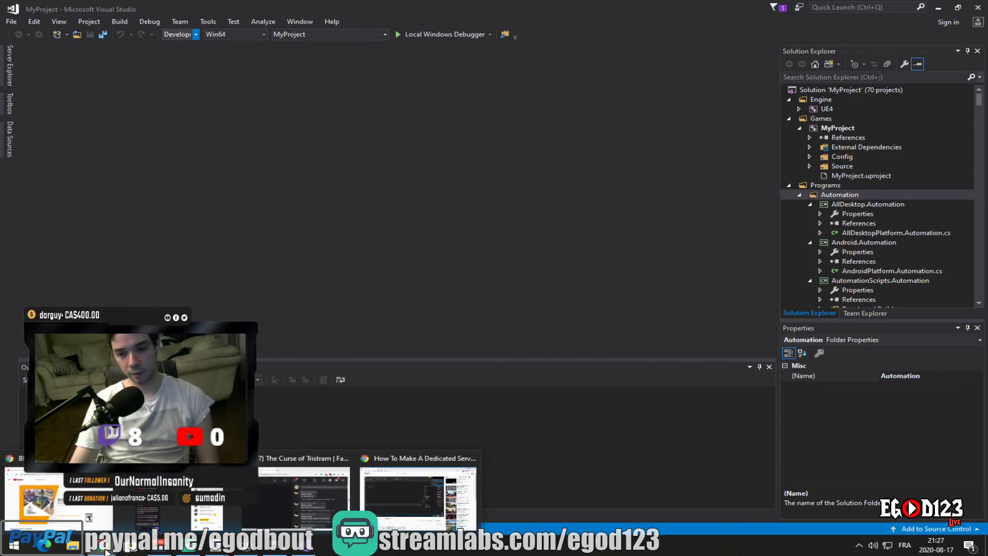
left_click(390, 485)
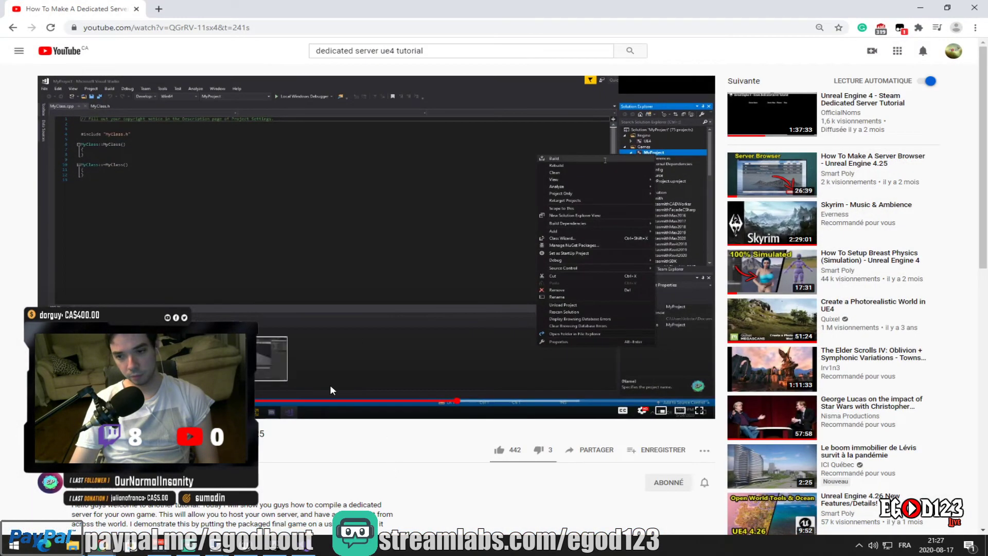
left_click(455, 405)
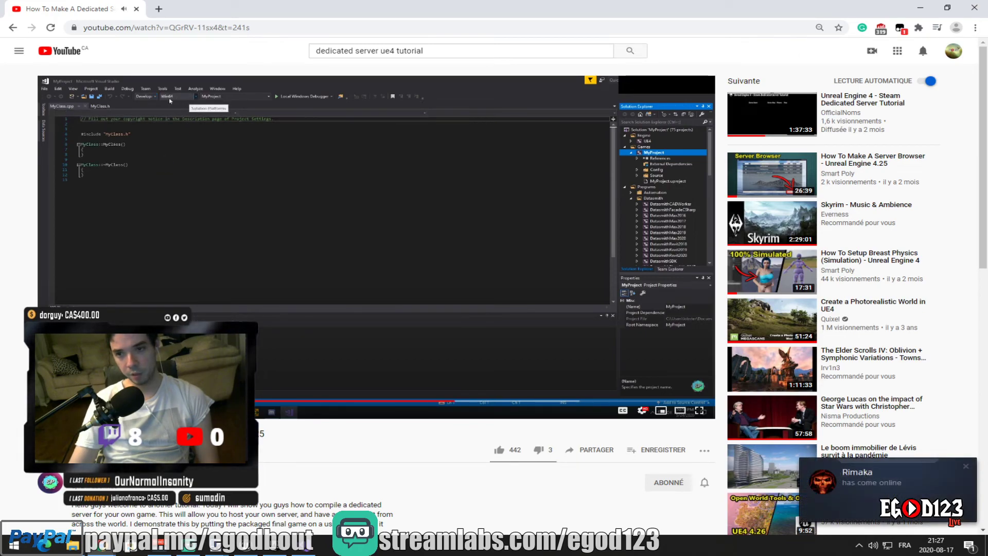
key("alt+Tab")
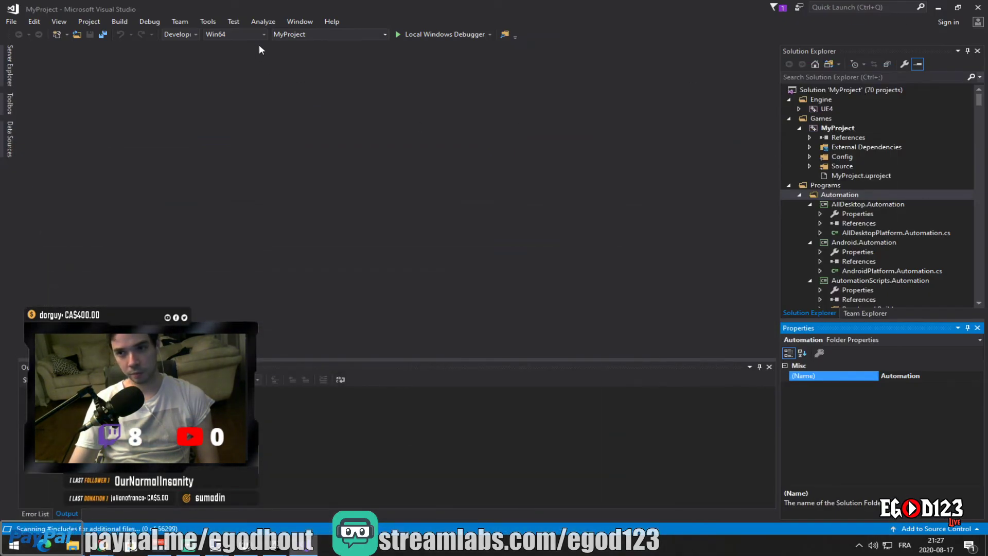
left_click(196, 34)
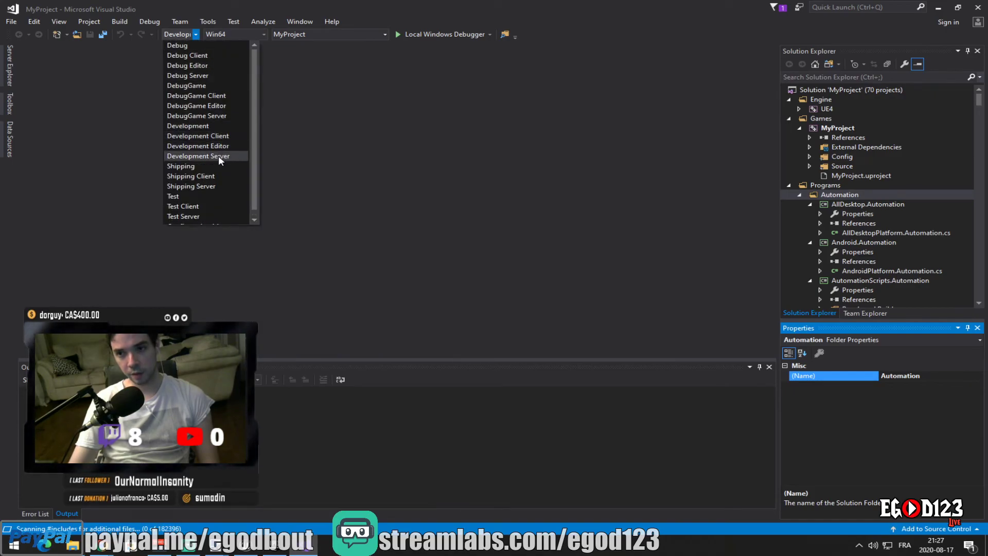
left_click(218, 155)
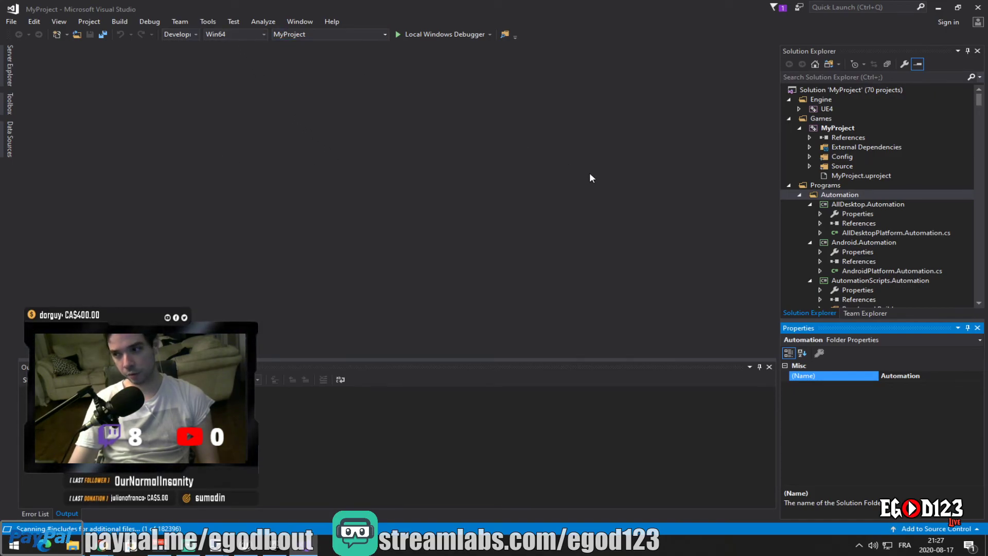
Review the tutorial's build step and build the MyProject project under Games in Visual Studio
left_click(836, 129)
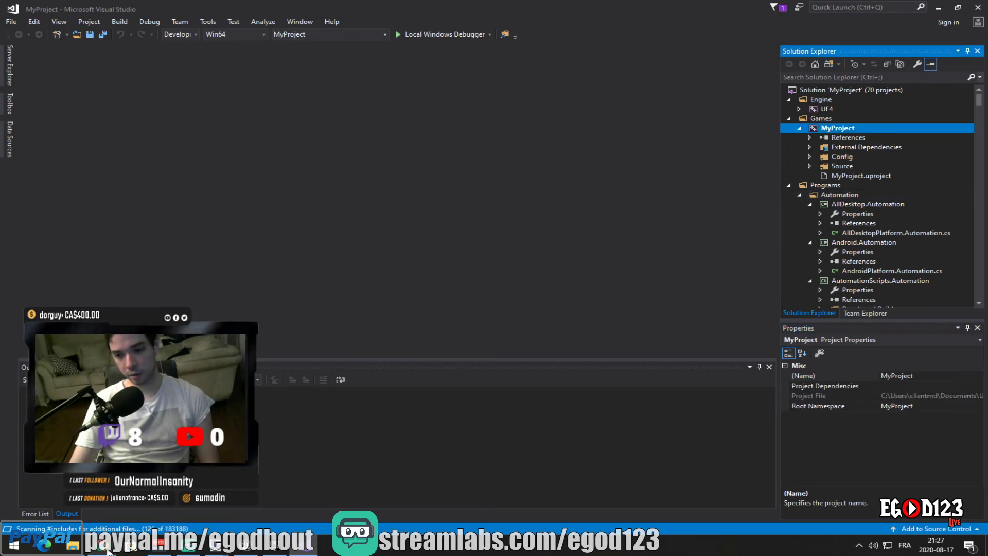
left_click(279, 486)
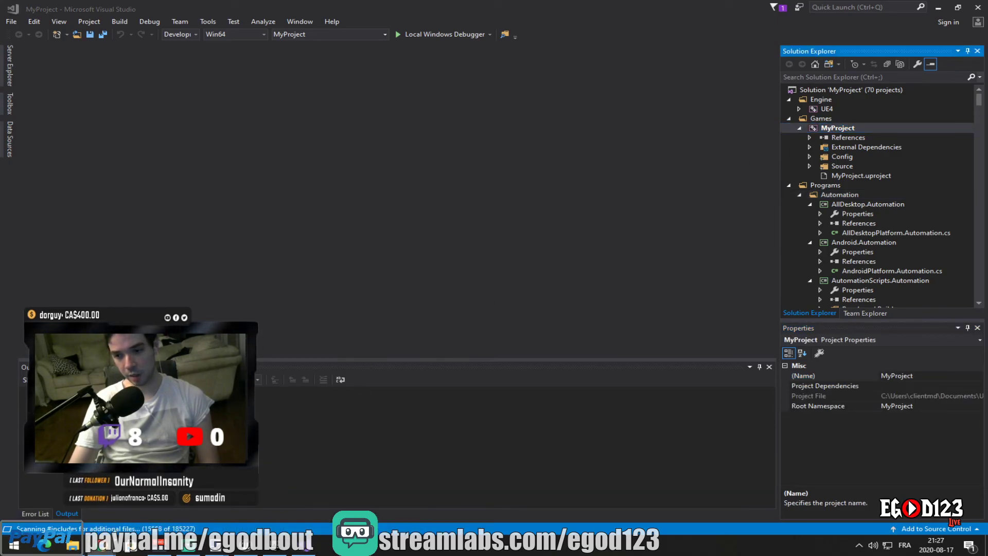
left_click(398, 484)
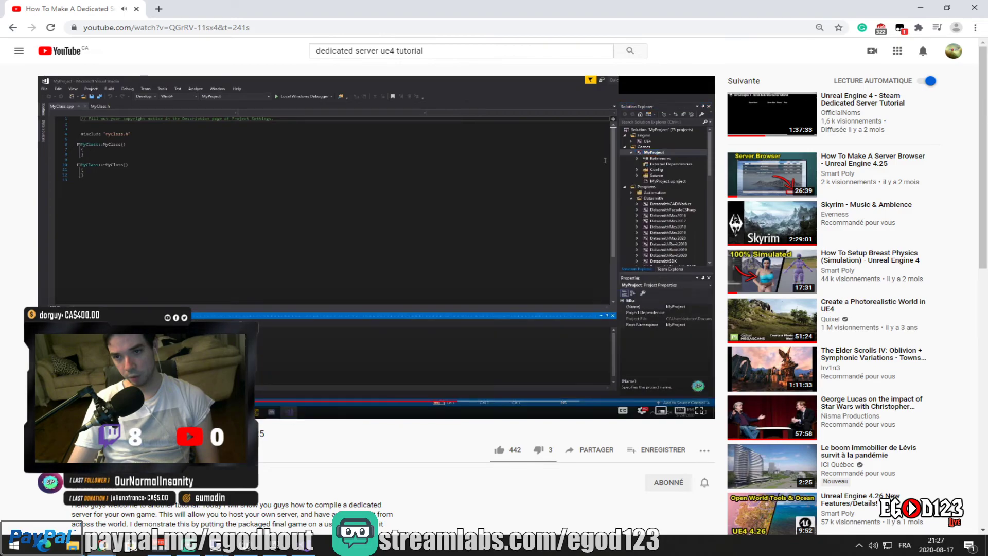
key("alt+Tab")
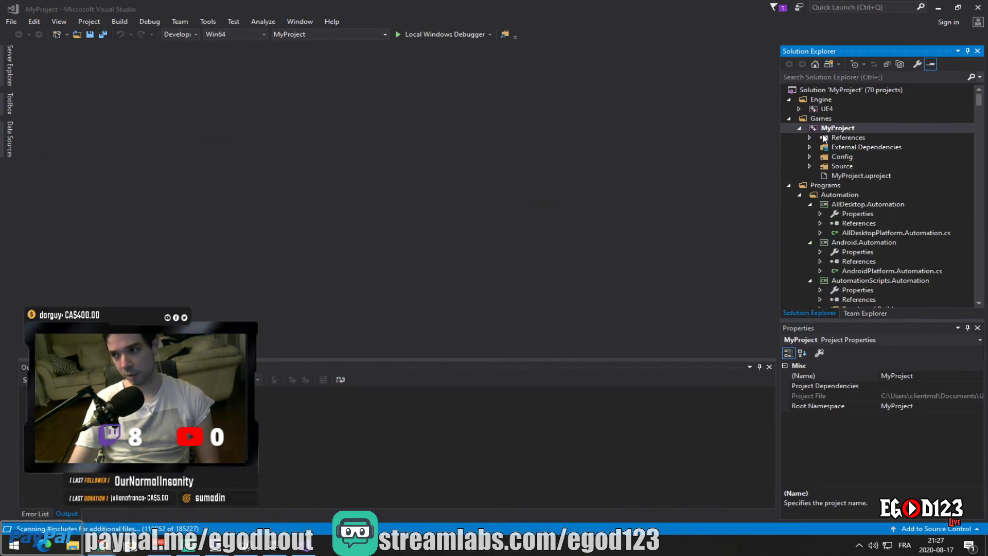
left_click(851, 129)
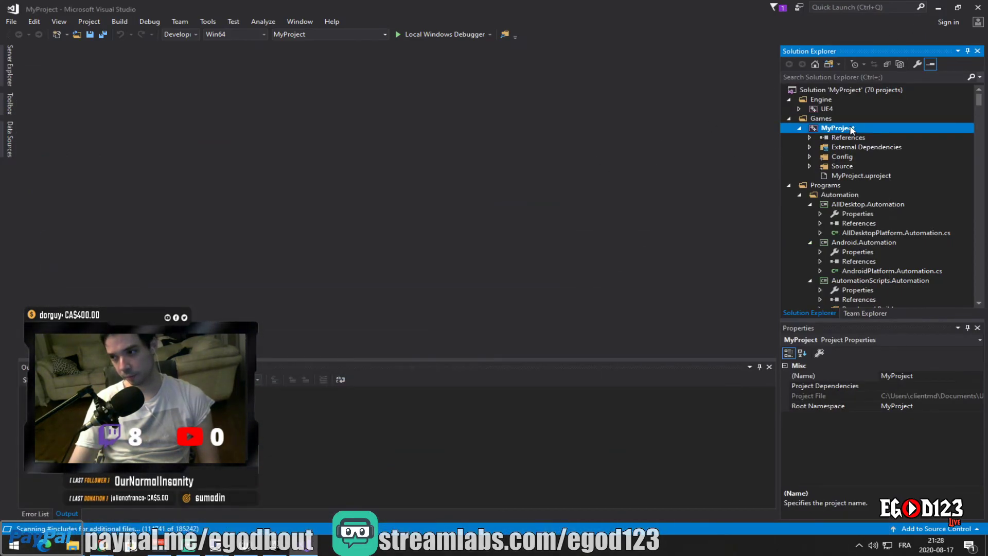
right_click(852, 130)
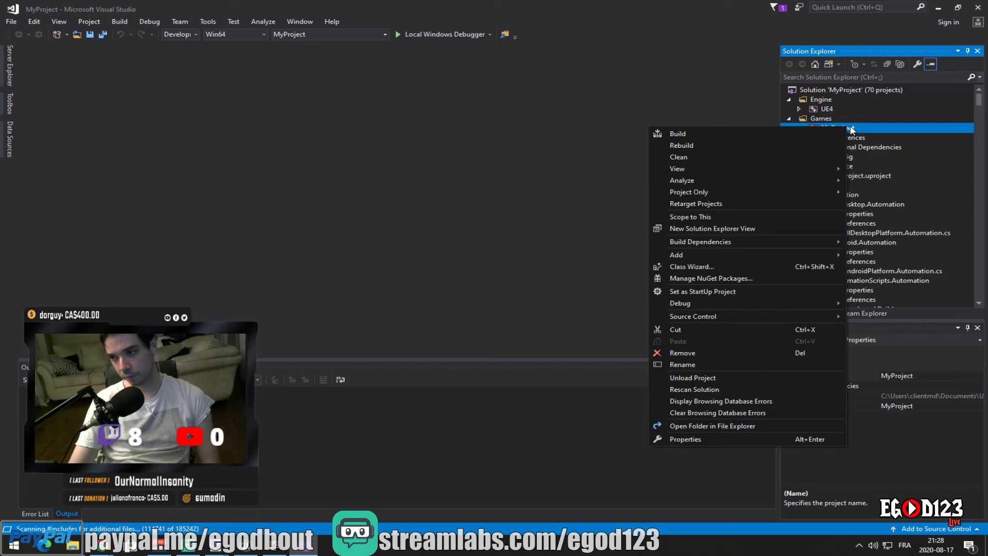
left_click(810, 133)
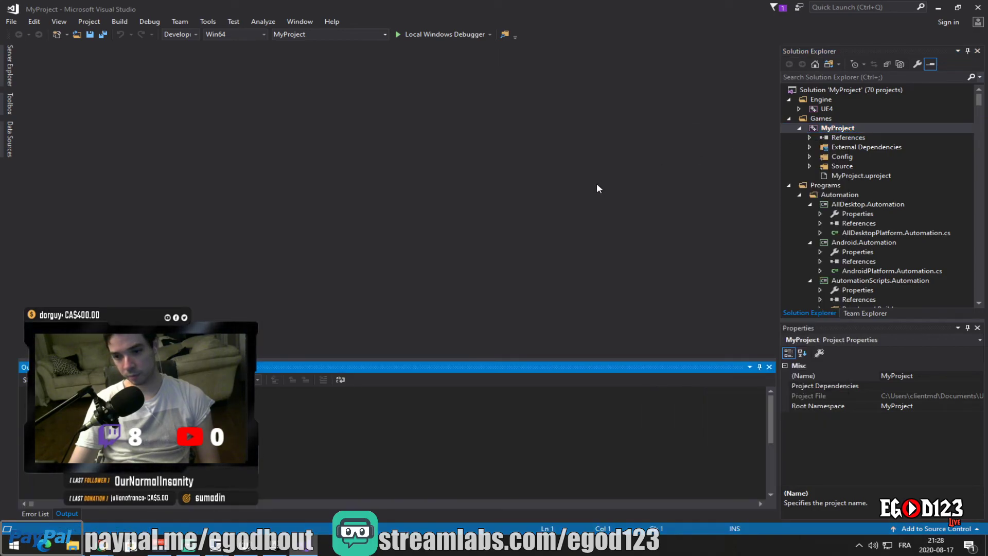